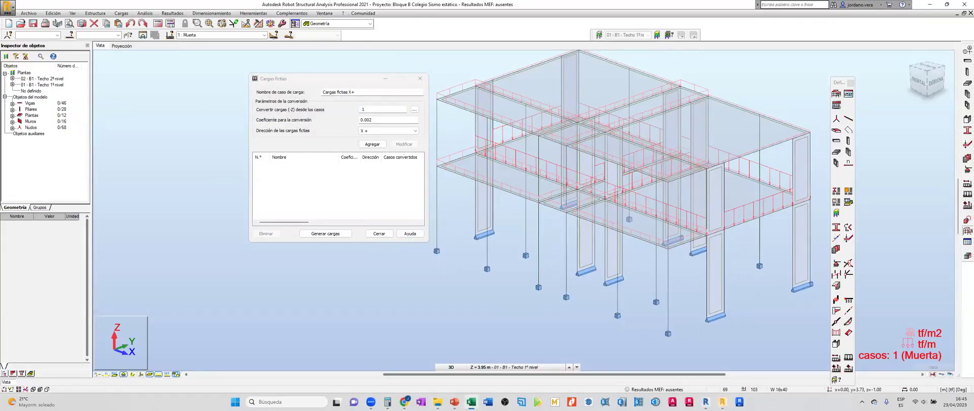
key(alt+Tab)
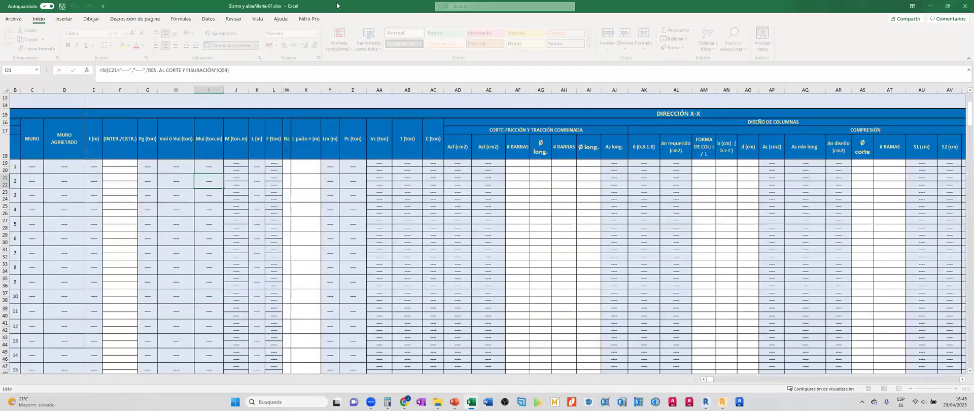
key(alt+Tab)
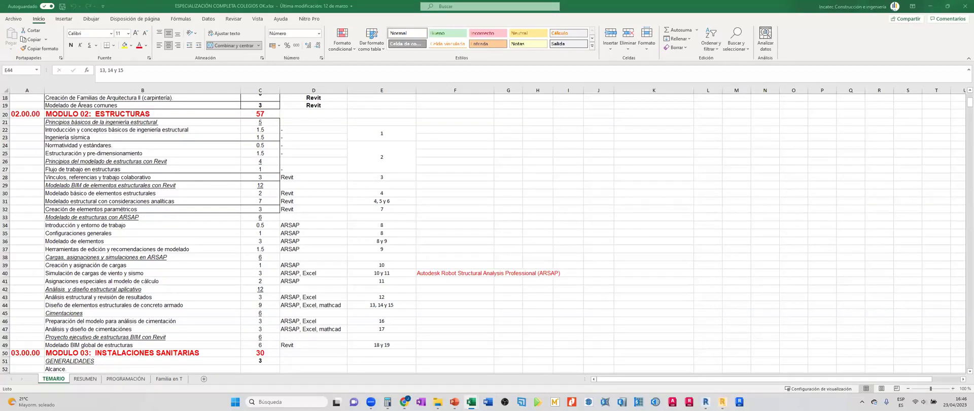
key(alt+Tab)
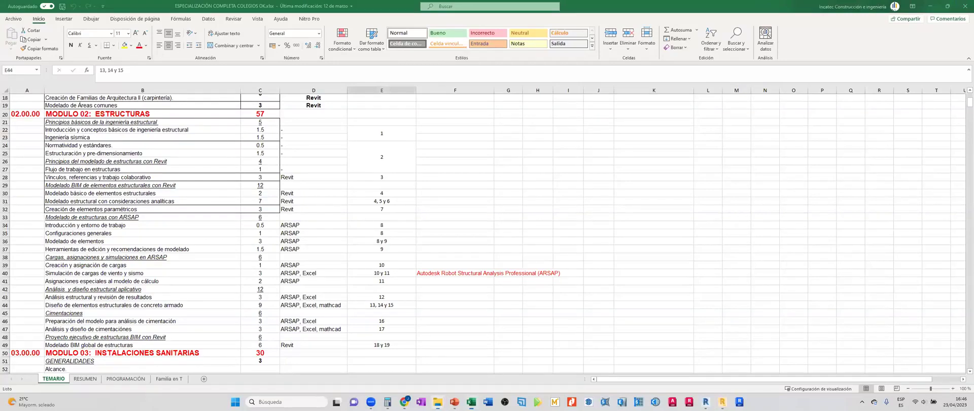
key(alt+Tab)
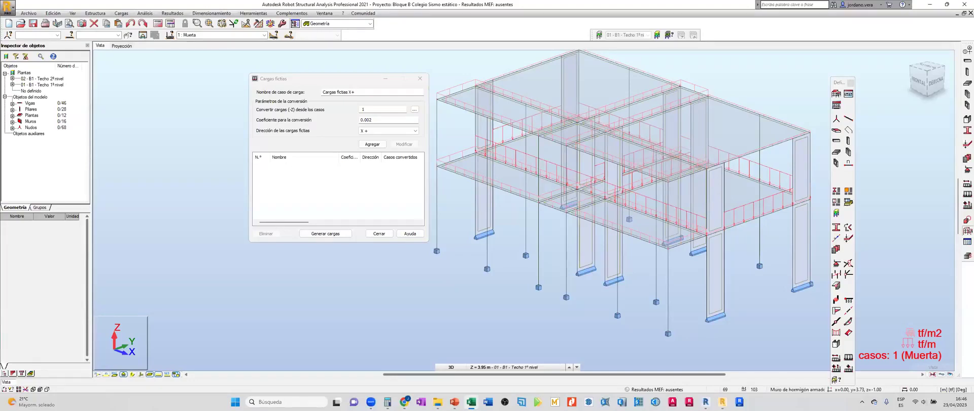
key(alt+Tab)
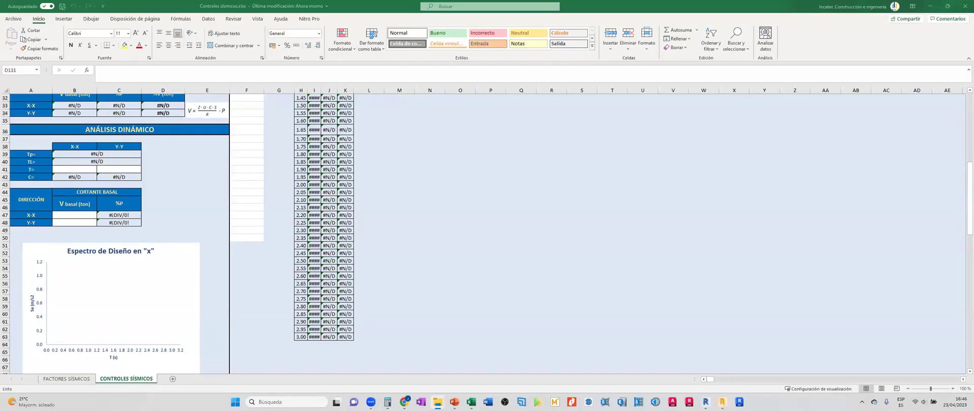
click(965, 6)
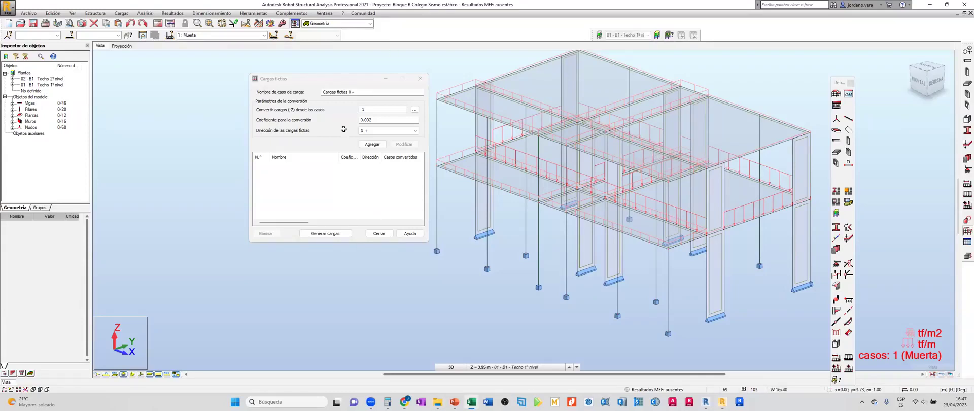
Switch to the Controles sísmicos workbook in Excel and examine the zone and soil factor tables on the FACTORES SÍSMICOS sheet.
key(alt+Tab)
scroll(234, 296, up, 10)
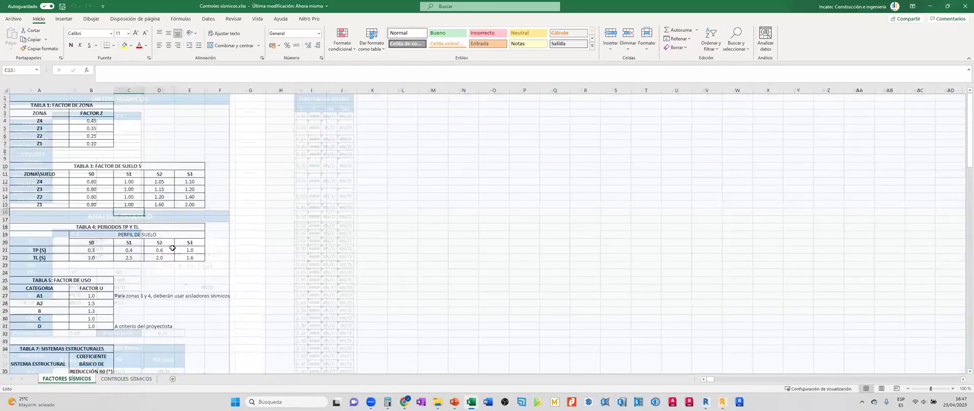
click(66, 378)
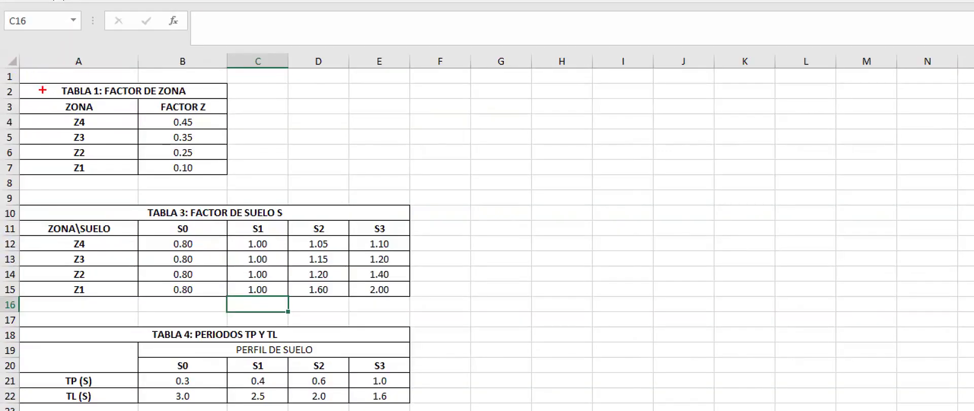
drag(64, 99, 99, 156)
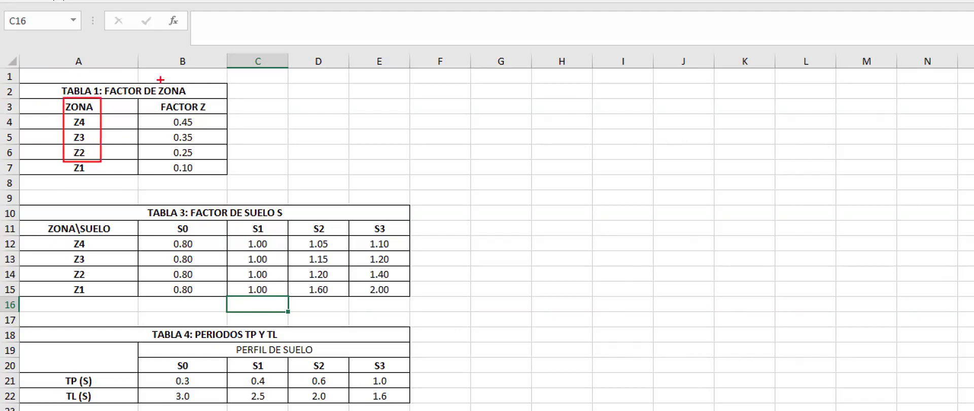
mouse_move(155, 104)
mouse_down()
mouse_move(209, 127)
mouse_move(210, 174)
mouse_up()
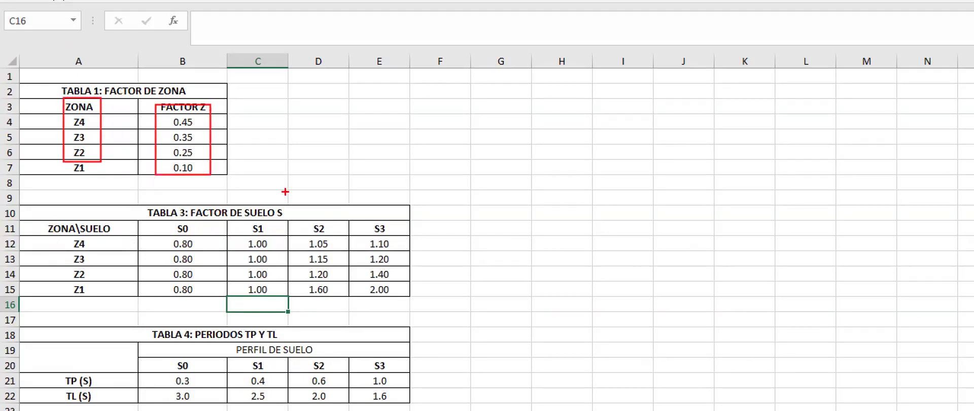
drag(275, 198, 297, 220)
drag(55, 237, 113, 316)
drag(151, 221, 399, 237)
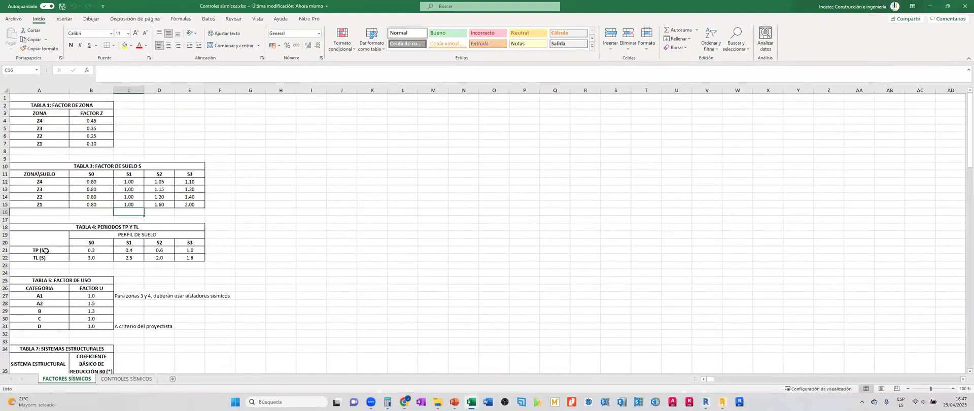
Examine the TP and TL periods, use factor, structural system and irregularity tables on the FACTORES SÍSMICOS sheet.
scroll(75, 328, down, 1)
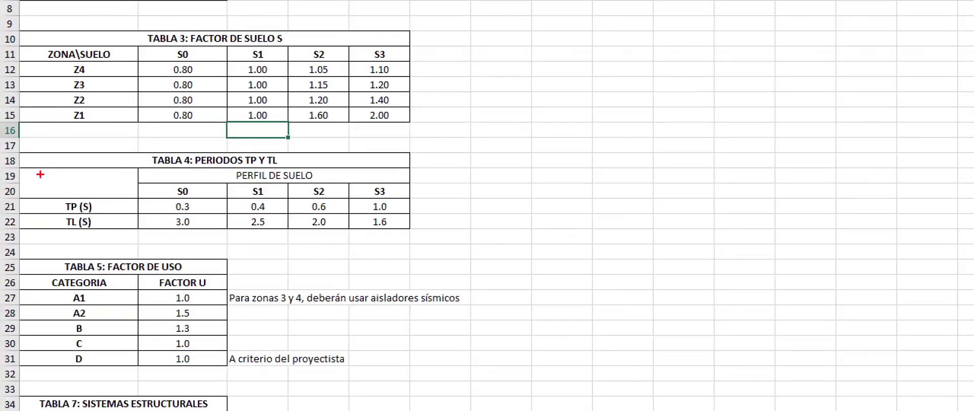
drag(238, 154, 286, 167)
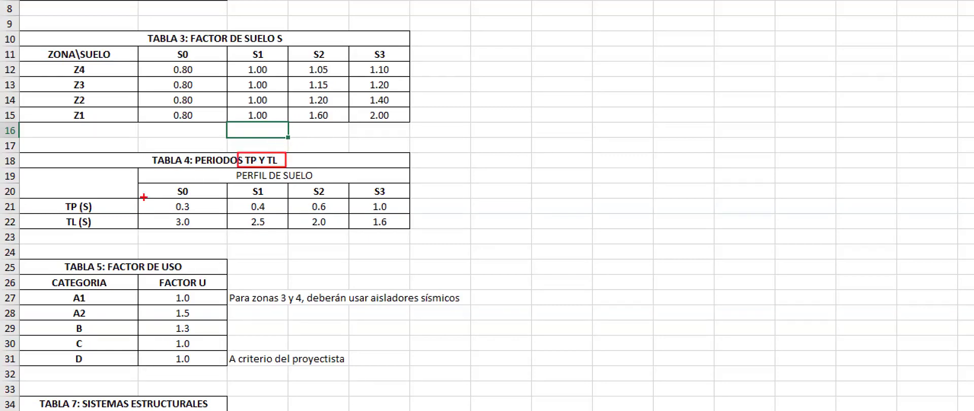
mouse_move(160, 183)
mouse_down()
mouse_move(413, 198)
mouse_move(402, 200)
mouse_up()
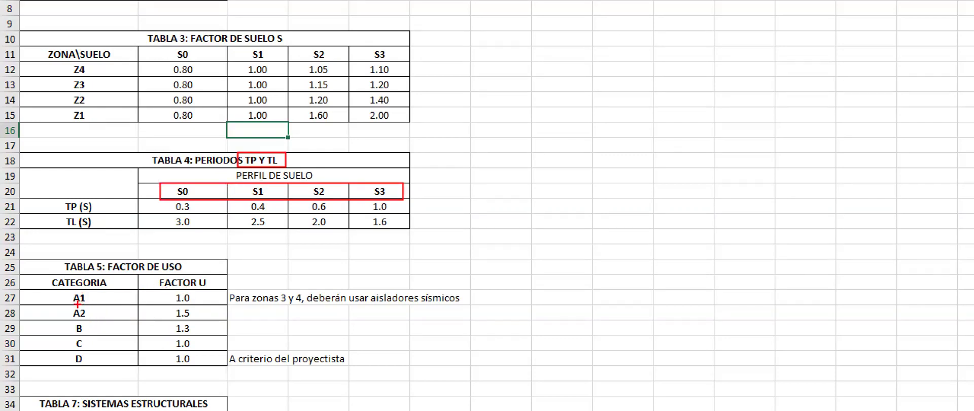
drag(54, 291, 96, 373)
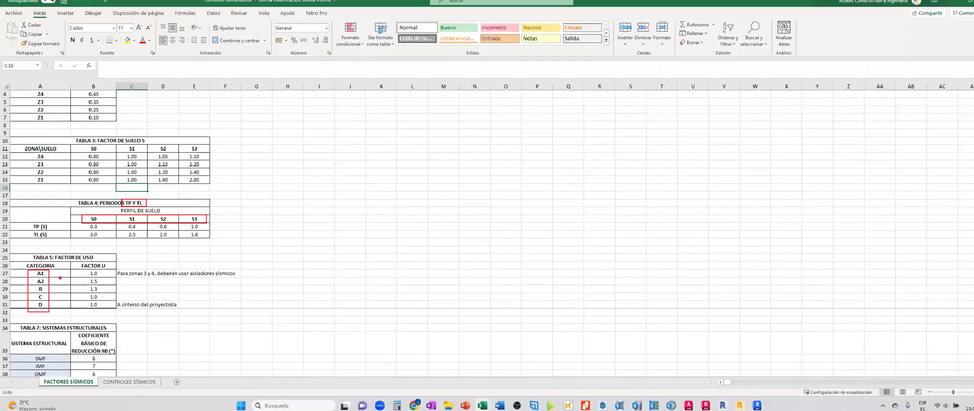
scroll(203, 228, down, 5)
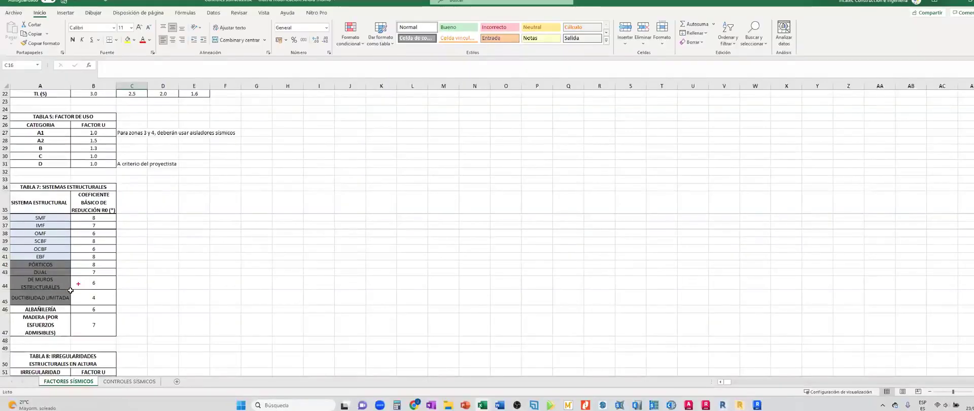
scroll(133, 360, down, 10)
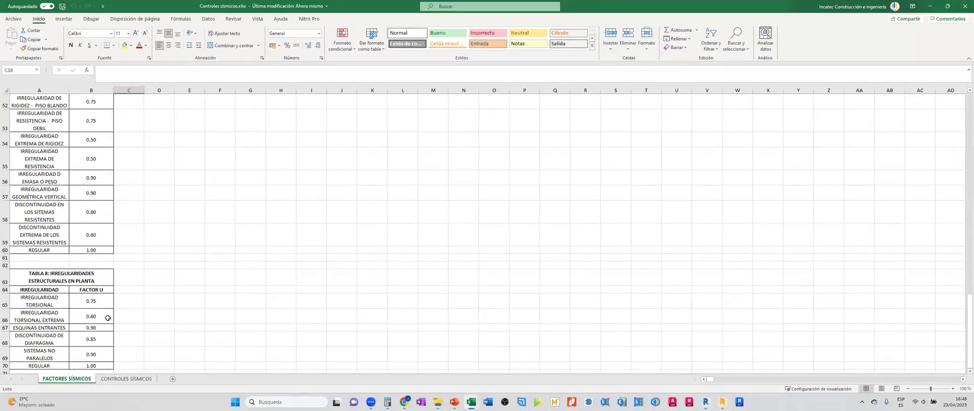
scroll(109, 316, down, 3)
scroll(126, 338, up, 5)
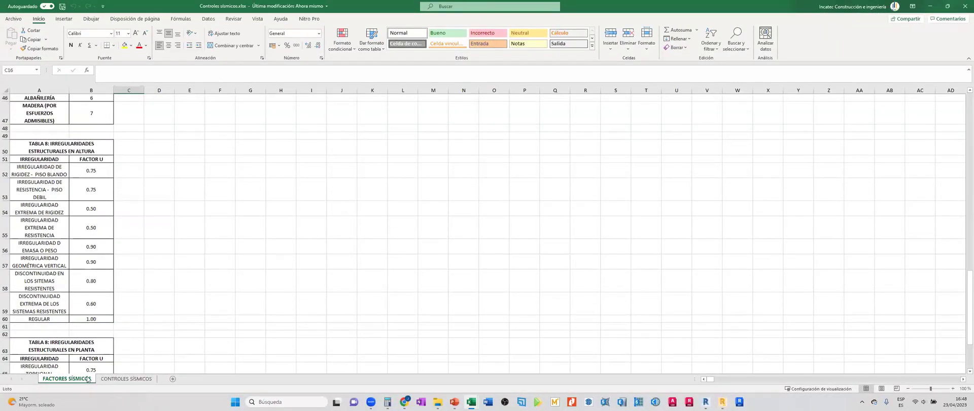
scroll(111, 273, up, 15)
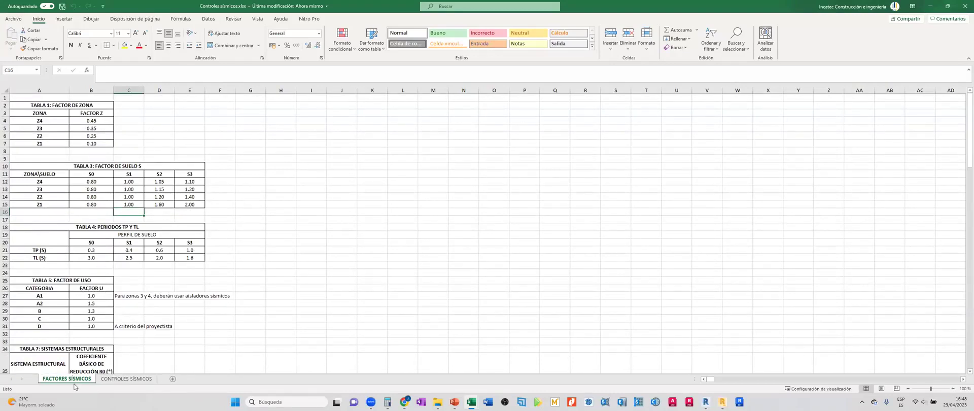
On the CONTROLES SÍSMICOS sheet, set the structure type to REGULAR for both the X-X and Y-Y directions.
click(132, 379)
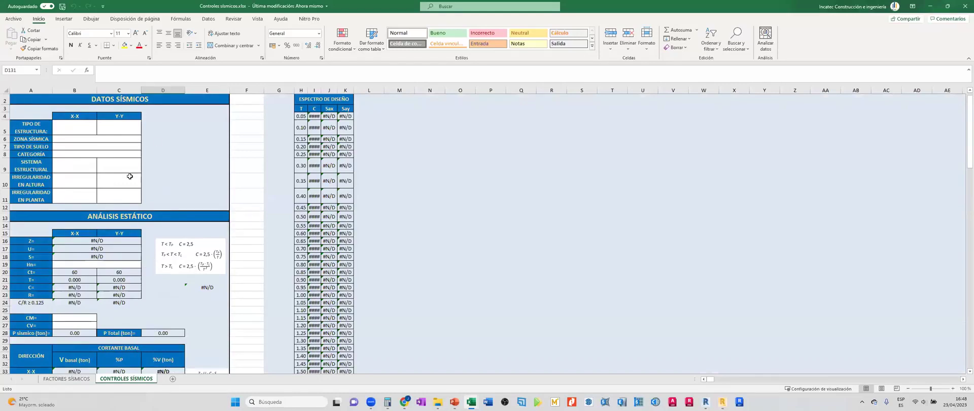
click(88, 132)
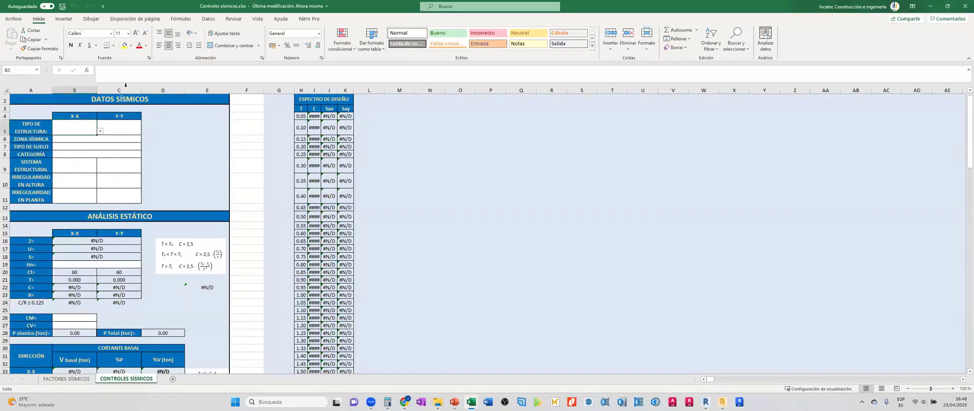
click(100, 132)
click(64, 141)
click(128, 127)
click(144, 132)
click(112, 140)
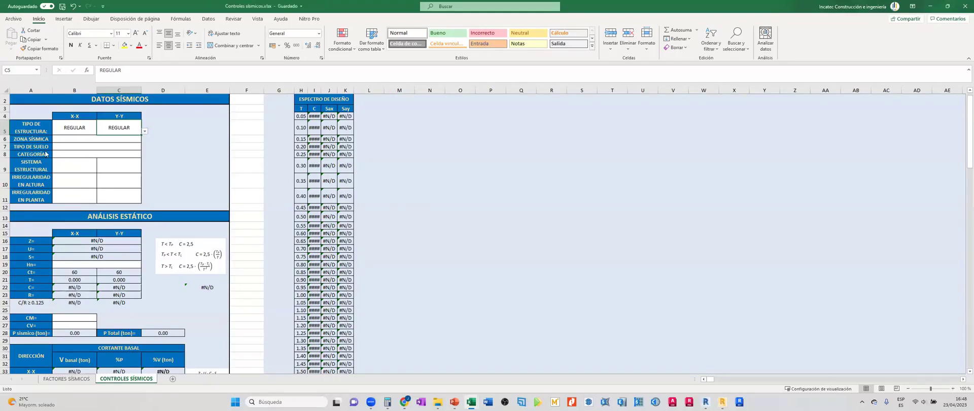
Check the options offered for the ZONA SÍSMICA cell without choosing one.
click(93, 138)
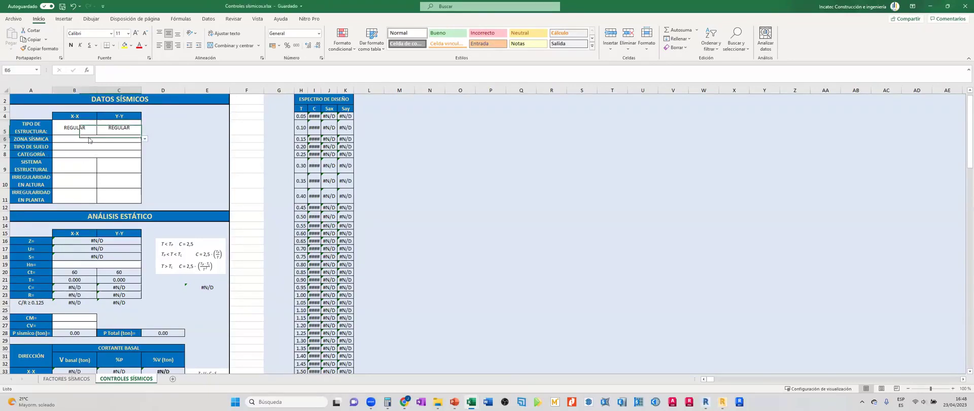
click(144, 139)
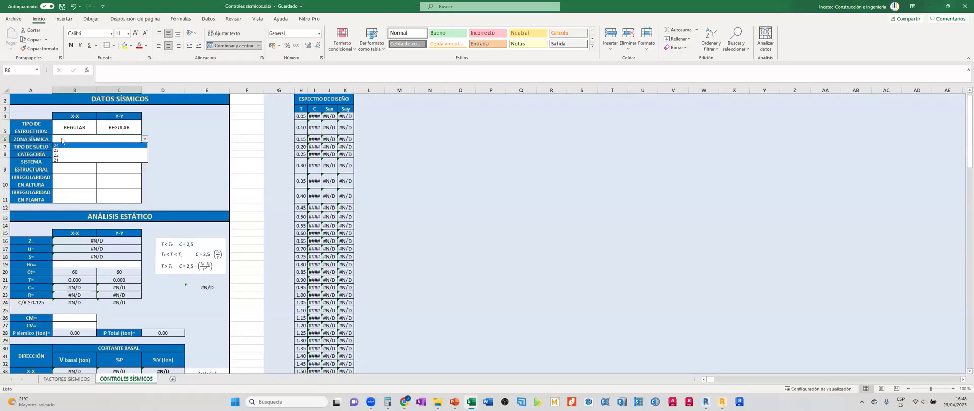
click(156, 145)
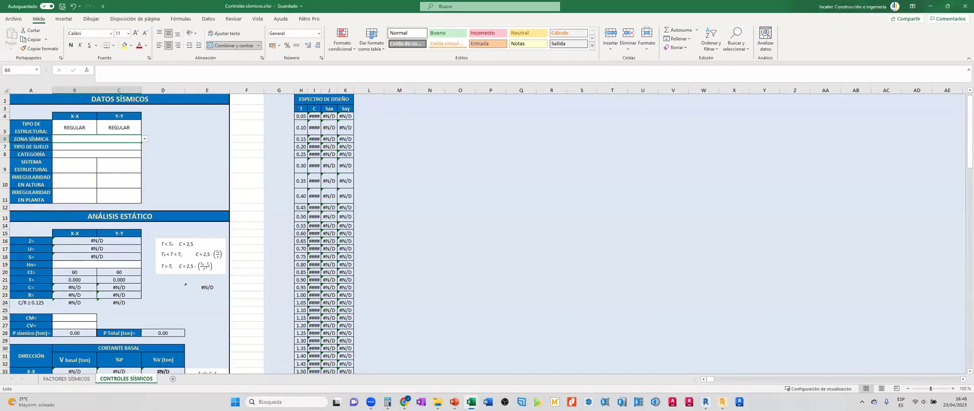
Switch to the E.030-2018 standard in Nitro Pro and find ANEXO II on seismic zoning.
key(alt+Tab)
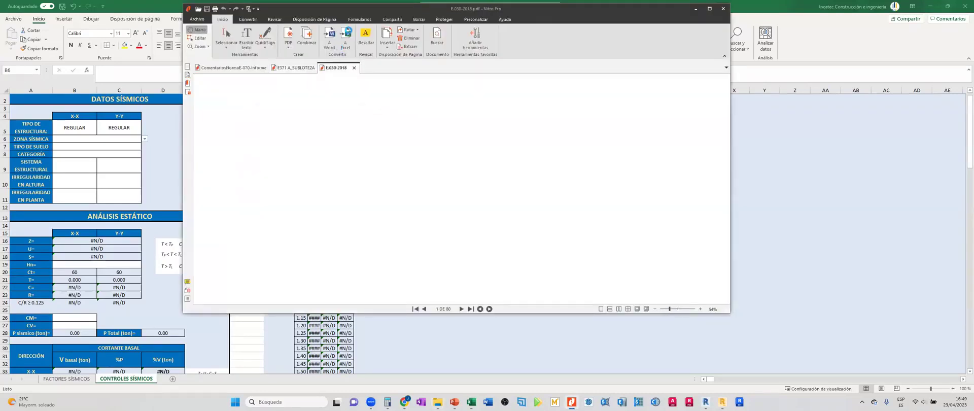
drag(457, 11, 459, 1)
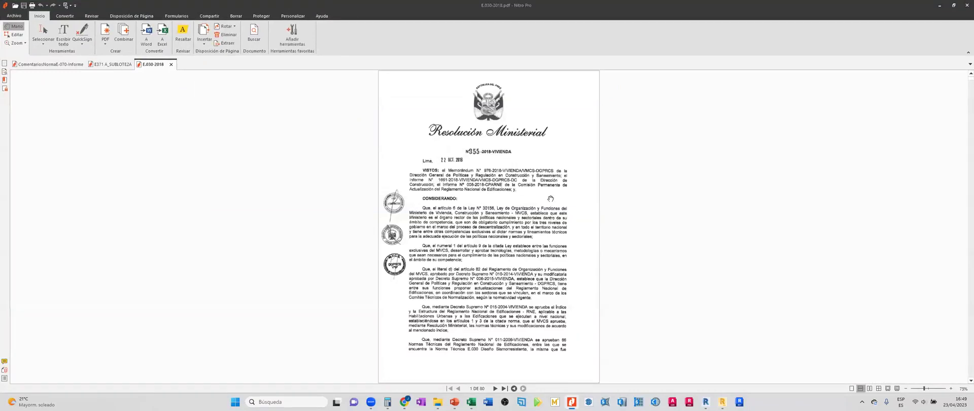
scroll(552, 192, down, 10)
scroll(553, 185, down, 9)
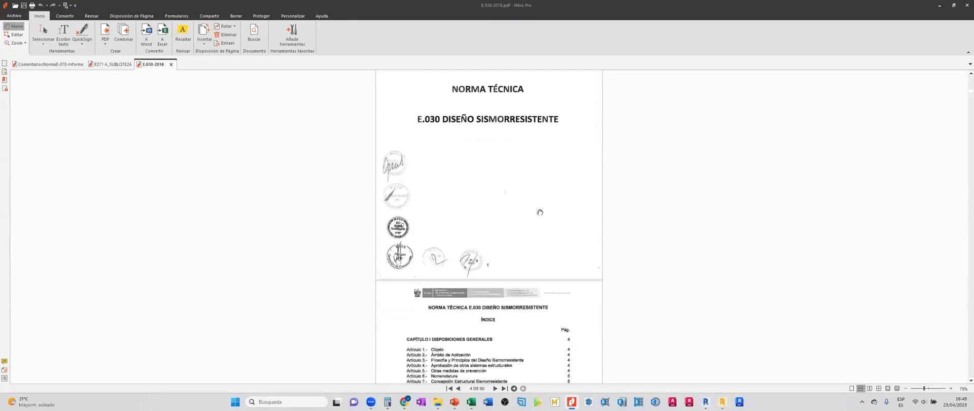
scroll(540, 212, down, 10)
scroll(525, 220, down, 10)
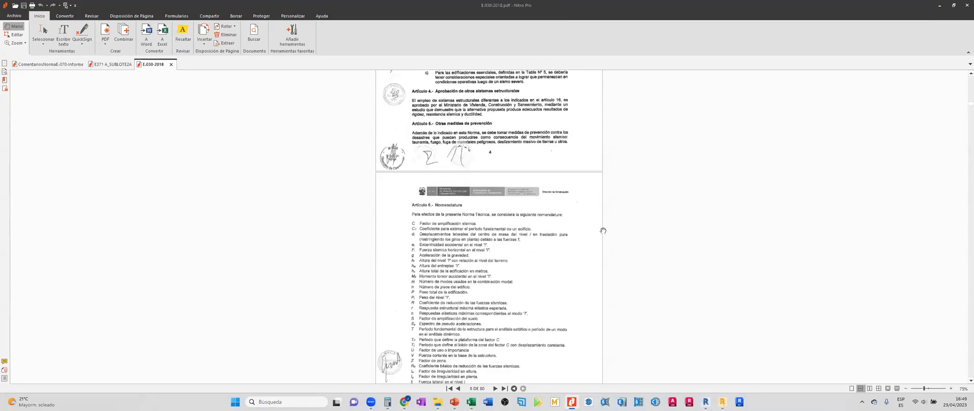
ctrl+scroll(591, 230, up, 3)
scroll(591, 230, down, 6)
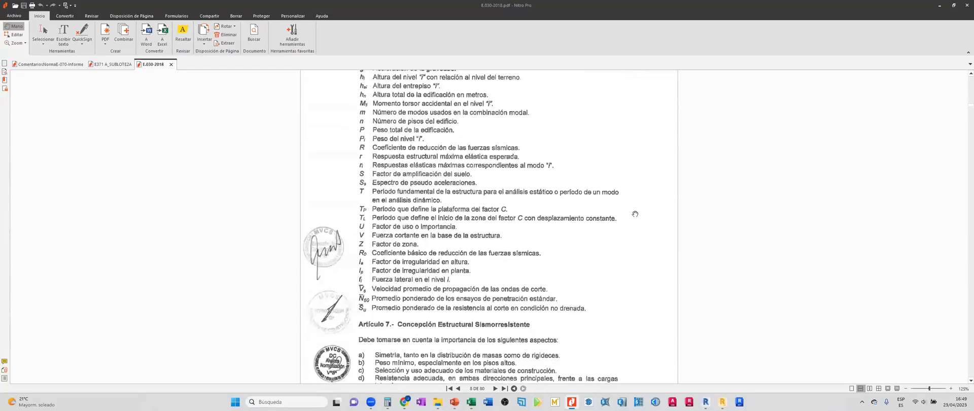
scroll(964, 147, down, 4)
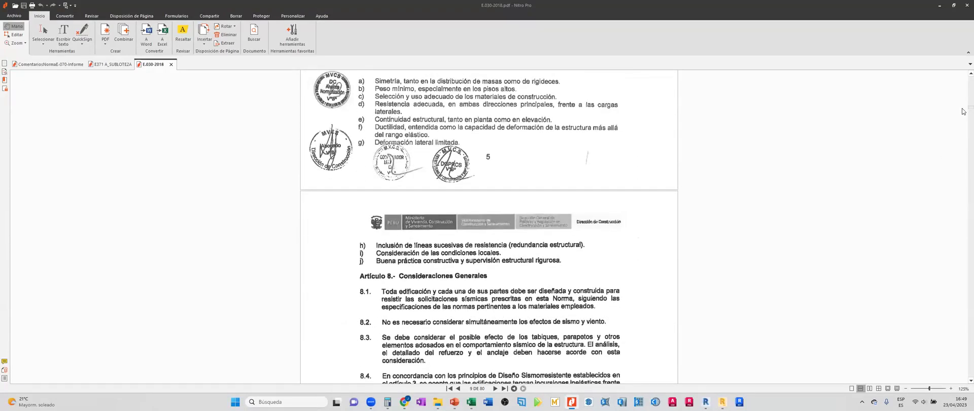
drag(963, 111, 963, 233)
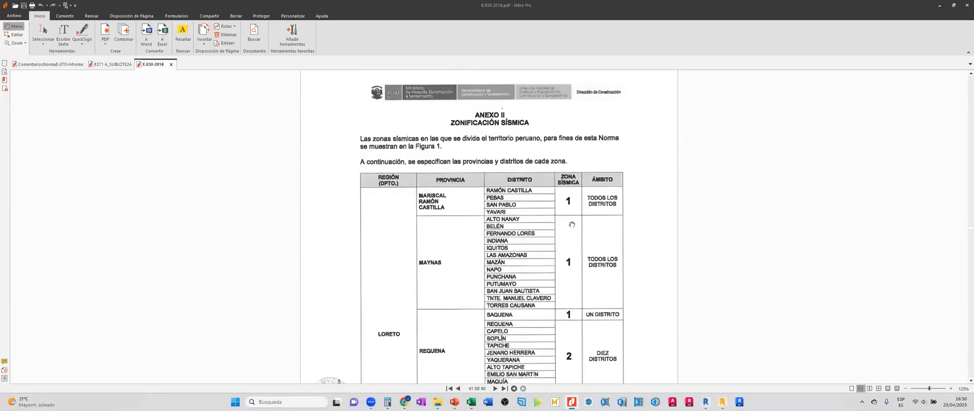
Search the E.030-2018 document for the Áncash region, then close the search.
scroll(592, 244, down, 15)
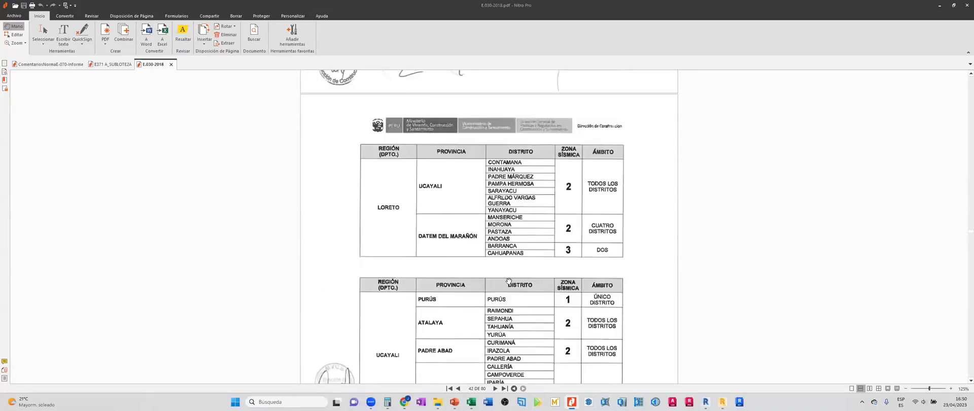
scroll(453, 259, down, 3)
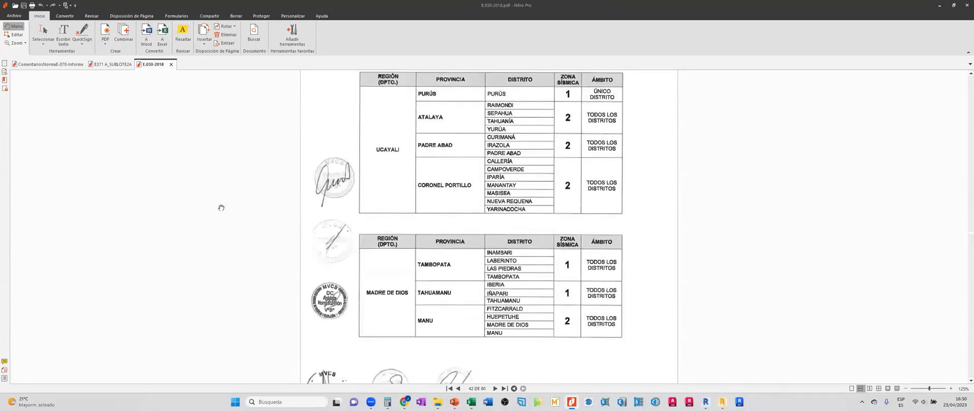
key(ctrl+f)
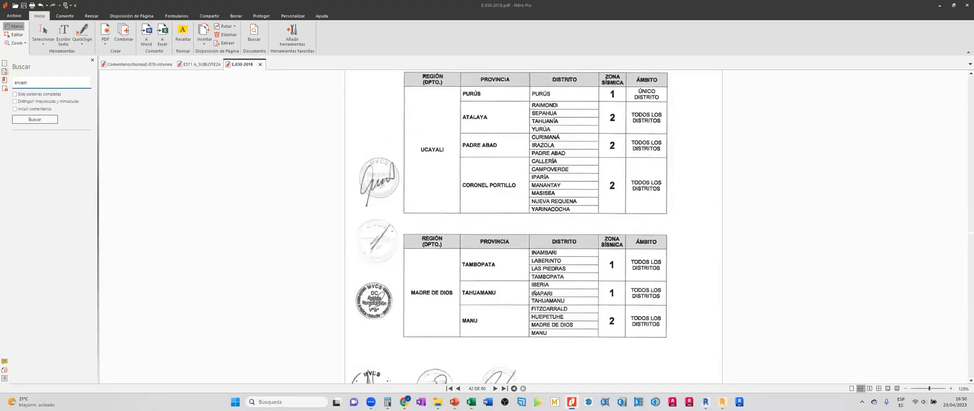
key(Return)
click(92, 60)
Look through the ANEXO II seismic zoning tables, region by region, to find the Áncash region.
scroll(467, 194, down, 2)
scroll(466, 194, down, 10)
scroll(569, 220, down, 12)
scroll(527, 252, down, 12)
scroll(468, 271, down, 12)
scroll(464, 273, down, 12)
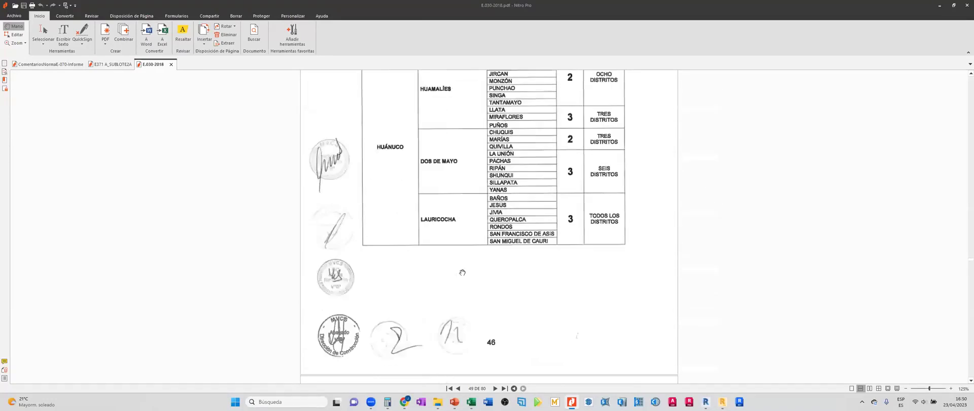
scroll(462, 273, down, 6)
scroll(461, 271, down, 3)
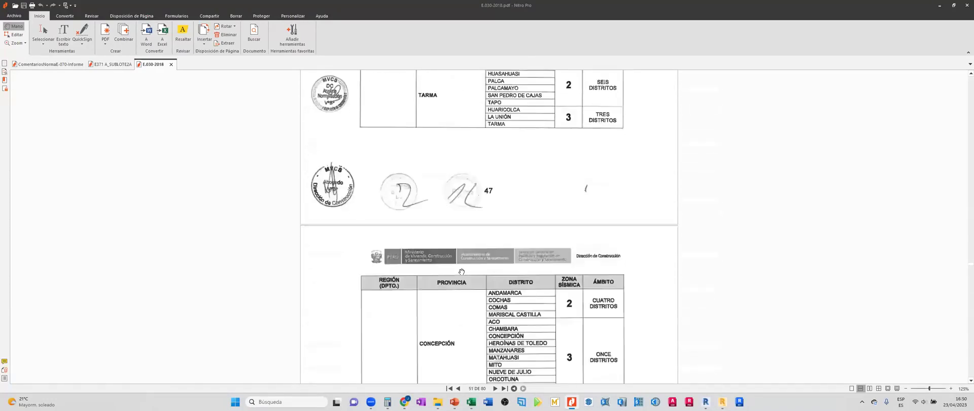
scroll(461, 272, down, 15)
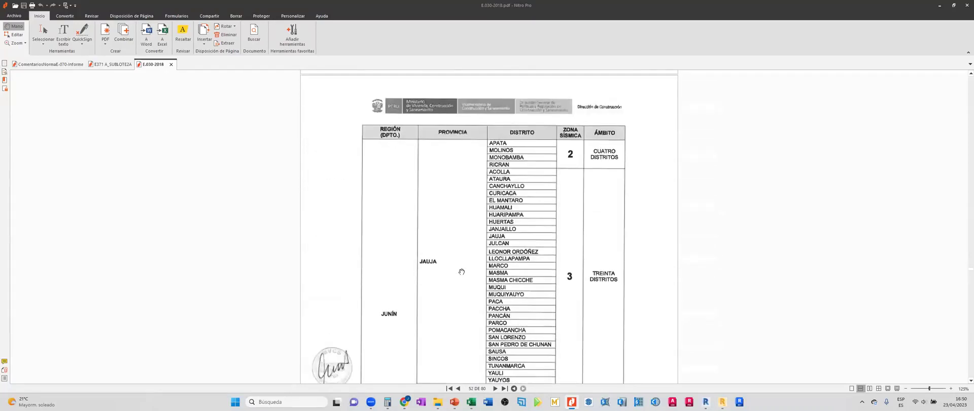
scroll(462, 272, down, 8)
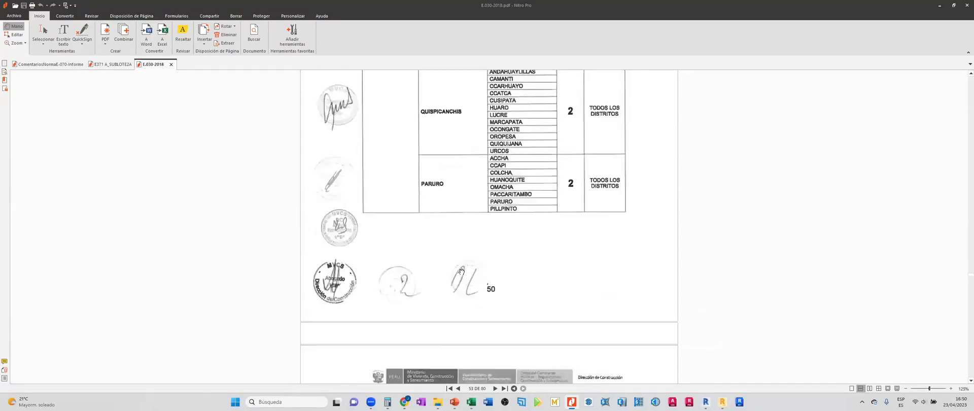
scroll(461, 272, down, 9)
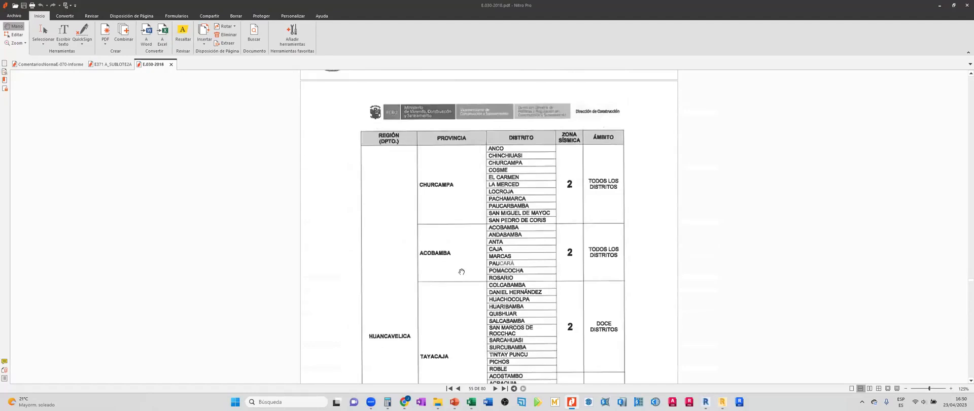
scroll(461, 272, down, 4)
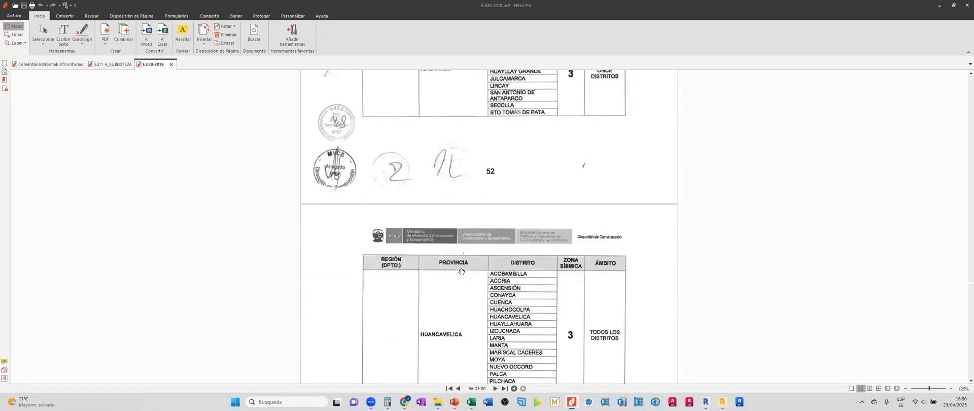
scroll(462, 272, down, 6)
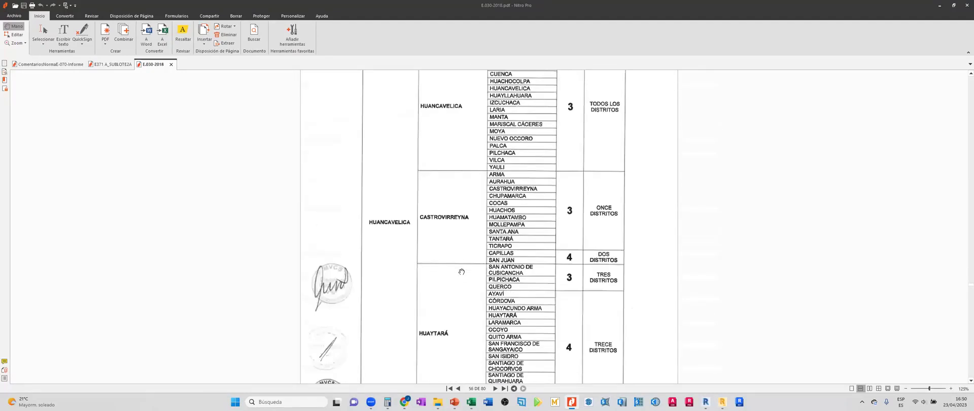
scroll(461, 272, down, 20)
scroll(462, 272, down, 20)
scroll(462, 272, down, 20)
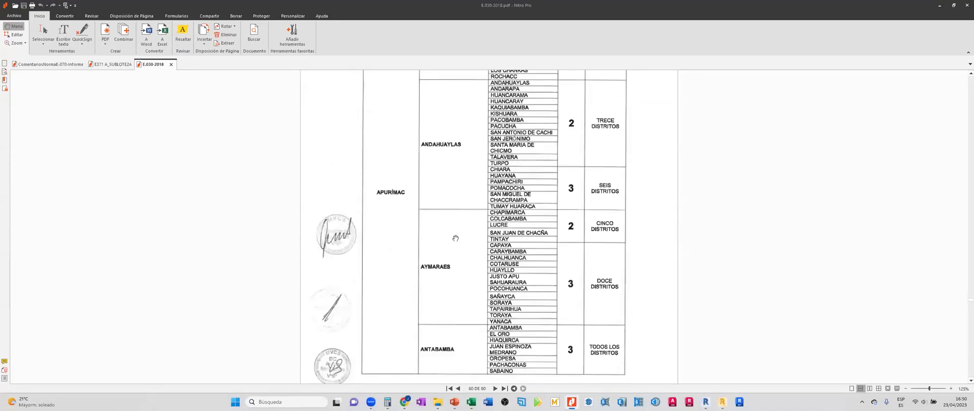
scroll(441, 263, down, 15)
scroll(439, 263, down, 20)
scroll(440, 263, down, 20)
scroll(439, 264, down, 15)
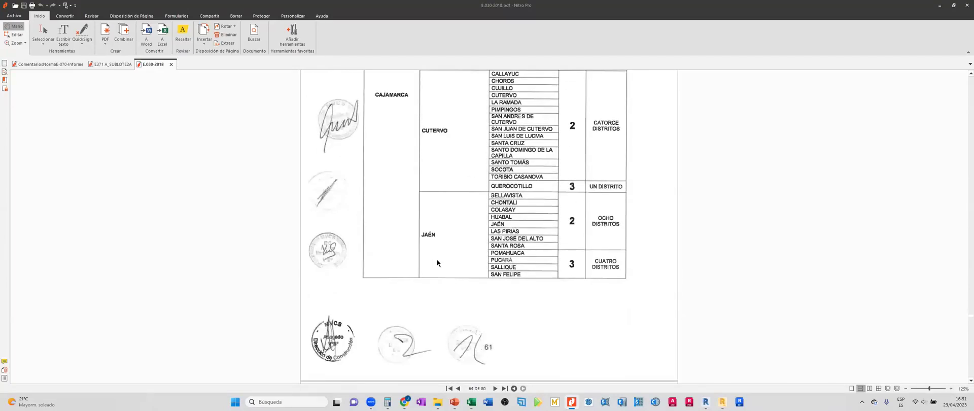
scroll(437, 260, down, 10)
scroll(436, 258, down, 10)
scroll(436, 258, down, 10)
scroll(436, 259, down, 5)
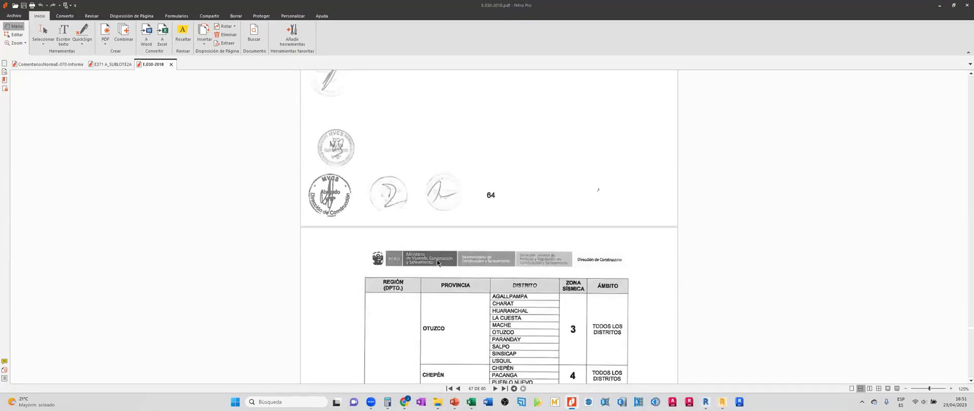
scroll(437, 262, down, 10)
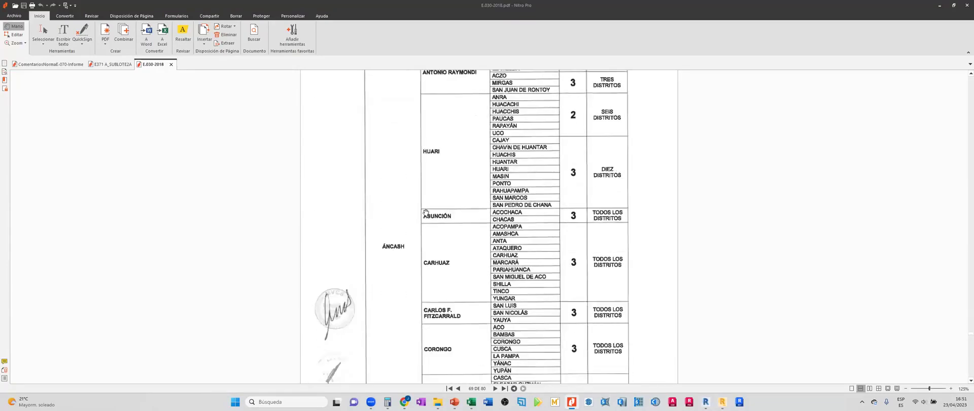
Examine the seismic zones assigned to the Áncash provinces and districts, from Antonio Raymondi through Casma.
scroll(585, 216, up, 1)
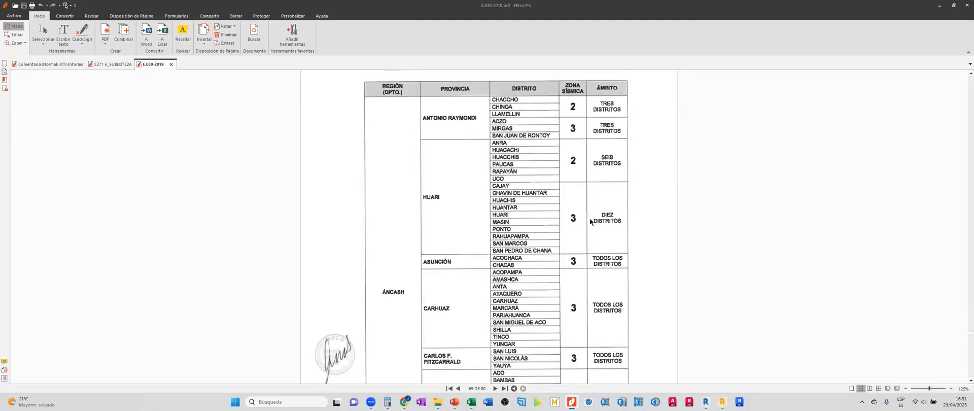
scroll(593, 220, down, 4)
scroll(592, 221, down, 10)
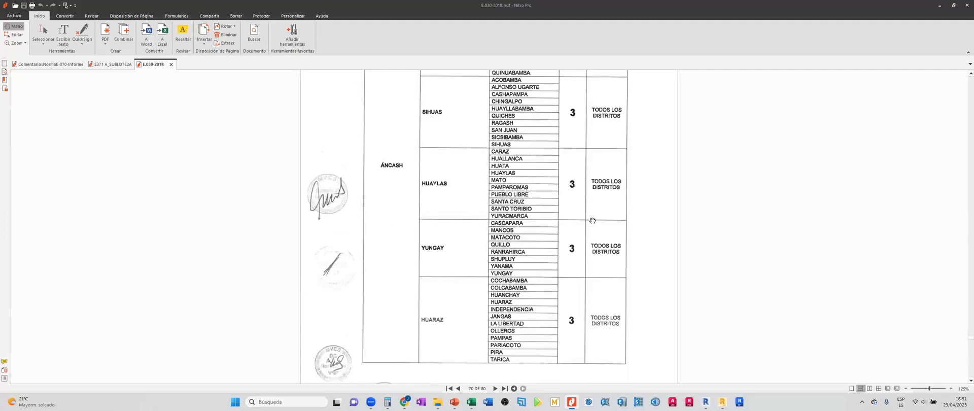
scroll(592, 221, down, 10)
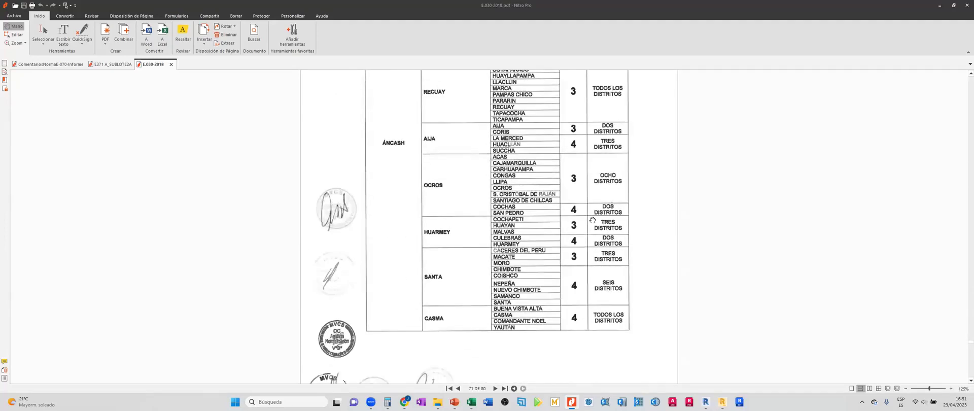
scroll(590, 219, up, 1)
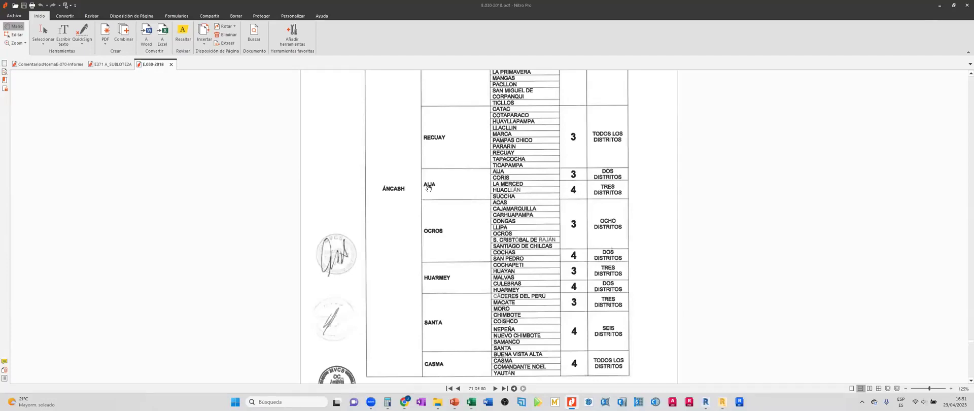
scroll(426, 188, up, 3)
scroll(426, 188, down, 3)
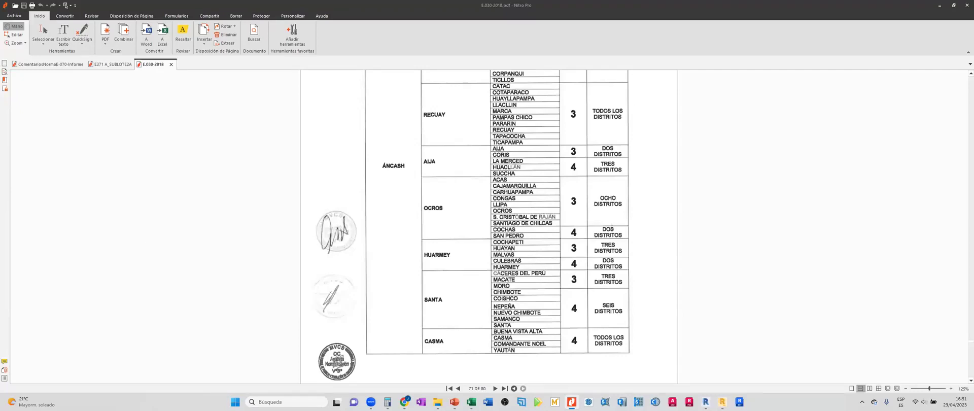
scroll(360, 191, down, 3)
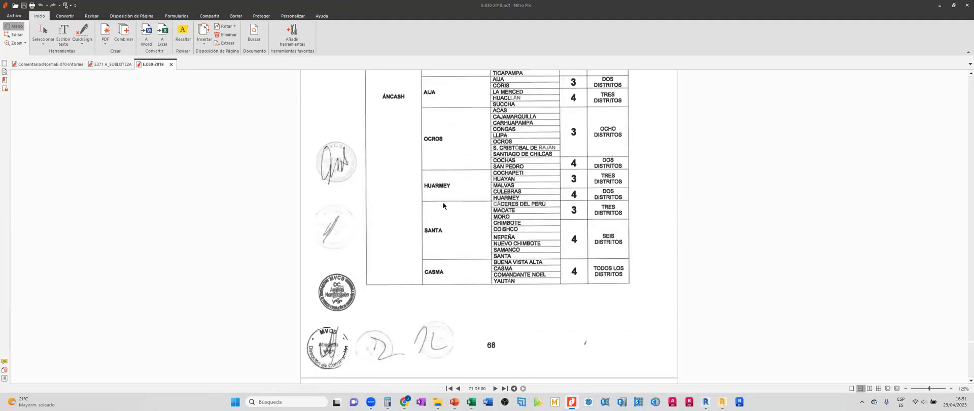
Check the seismic zones listed for the provinces of the Lima region.
scroll(522, 201, down, 10)
scroll(518, 201, down, 12)
scroll(493, 203, down, 13)
scroll(492, 202, down, 20)
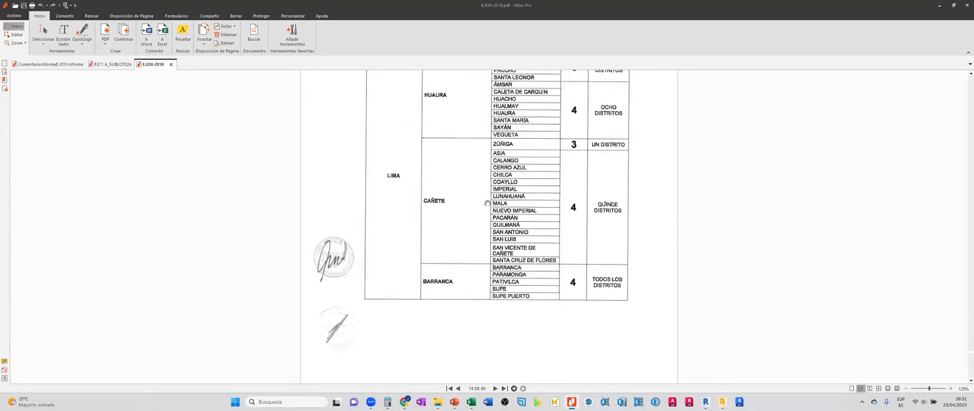
scroll(487, 203, up, 20)
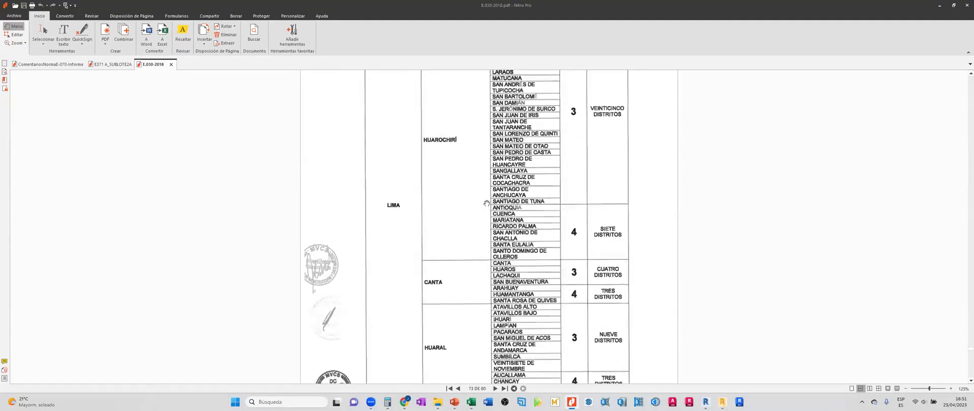
scroll(487, 203, up, 20)
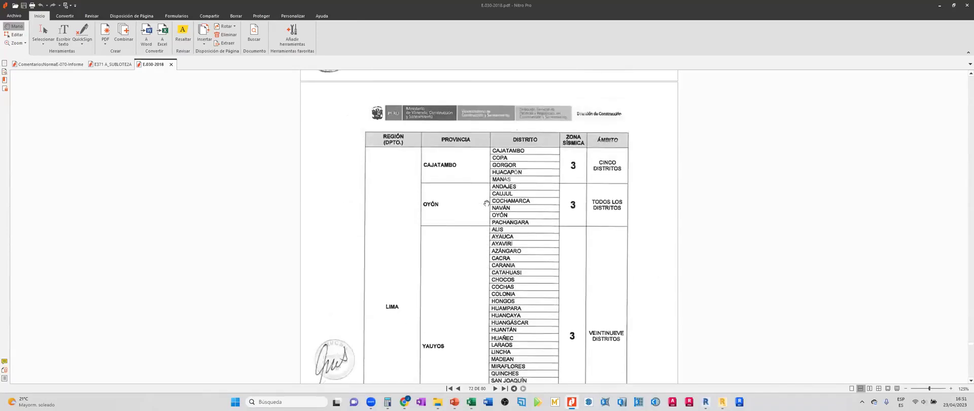
Return to the Áncash tables and compare the seismic zones of its coastal and highland provinces.
scroll(486, 204, up, 10)
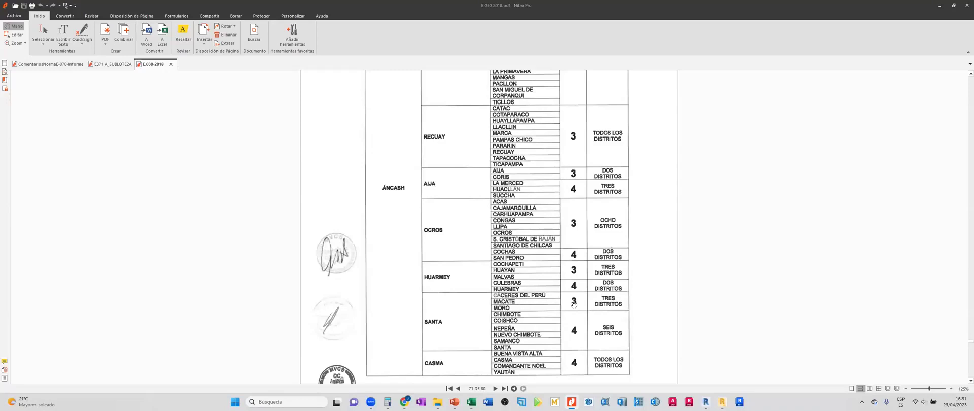
scroll(541, 291, down, 2)
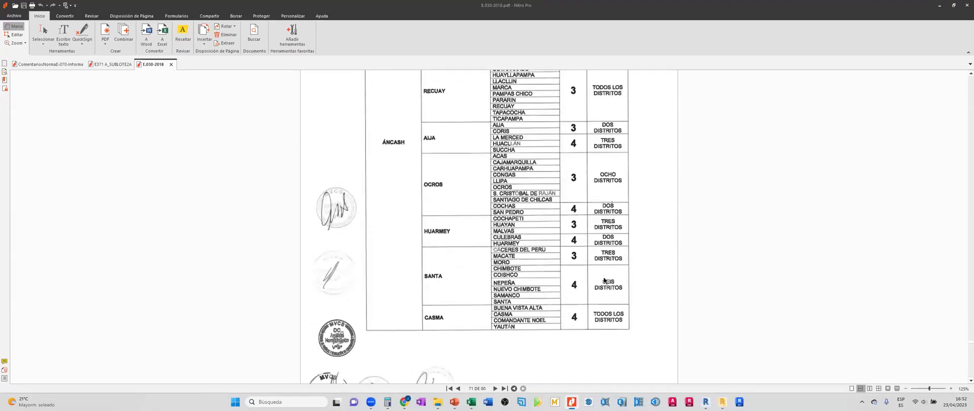
scroll(604, 280, up, 3)
scroll(603, 279, up, 20)
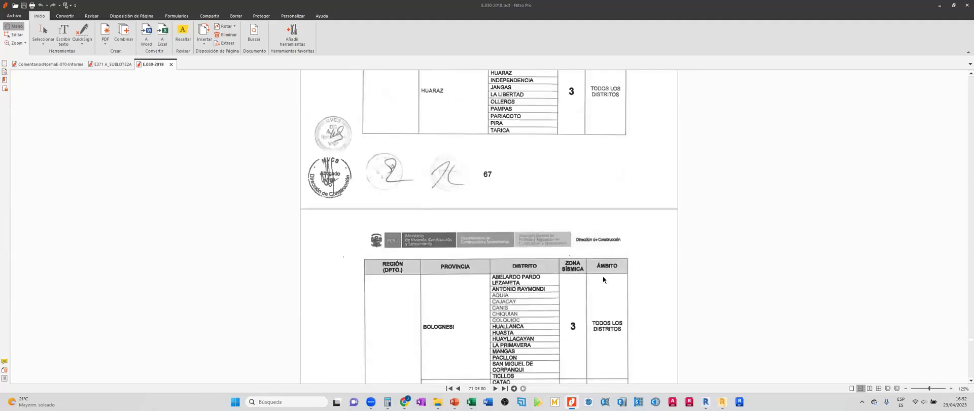
scroll(603, 278, up, 20)
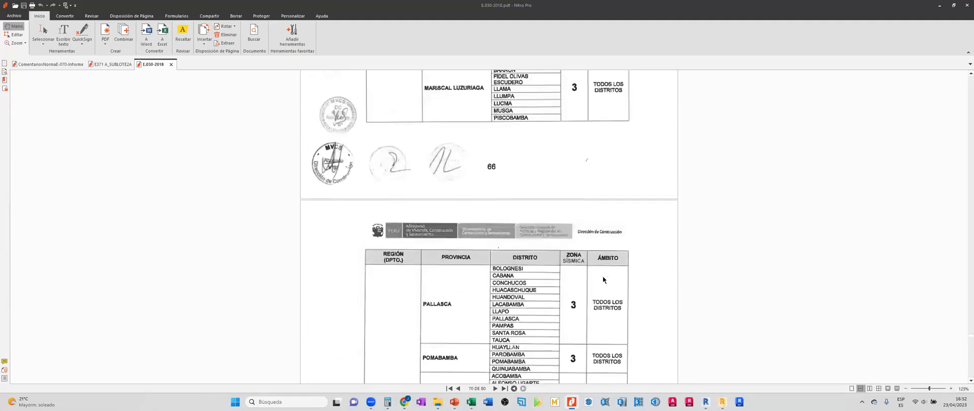
scroll(603, 278, up, 7)
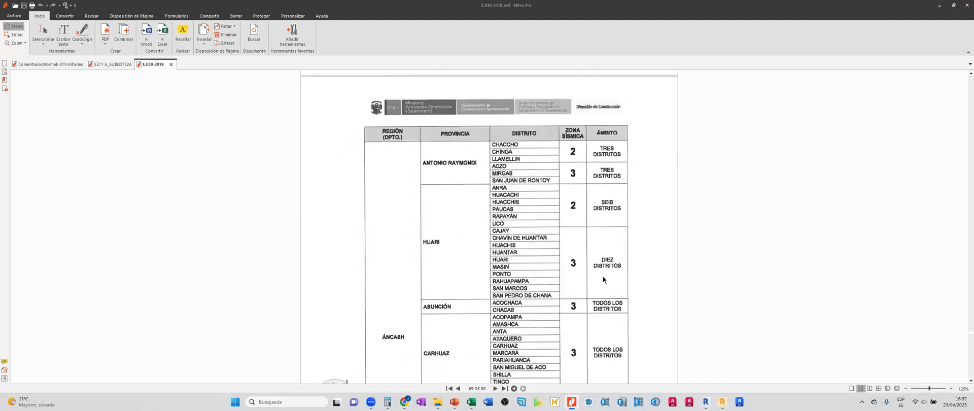
scroll(560, 218, up, 15)
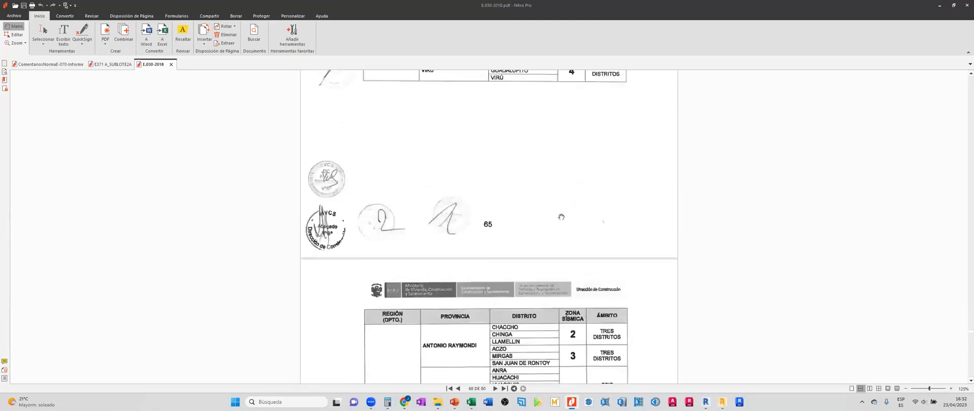
scroll(560, 218, down, 20)
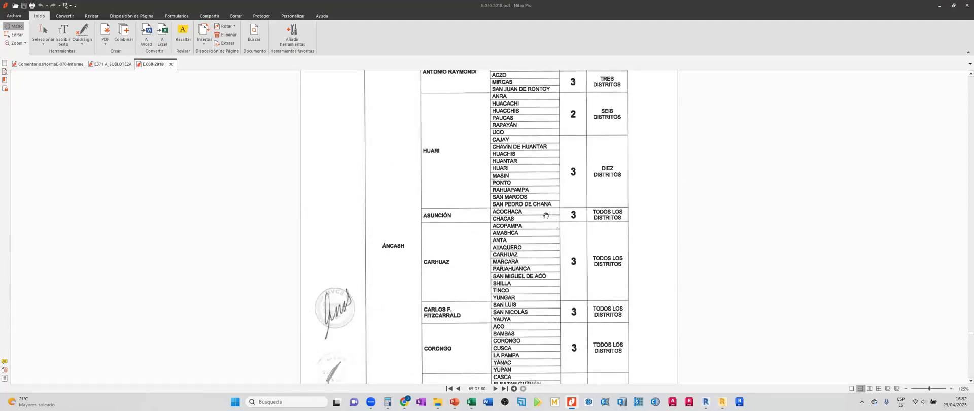
scroll(526, 236, down, 3)
scroll(526, 236, down, 8)
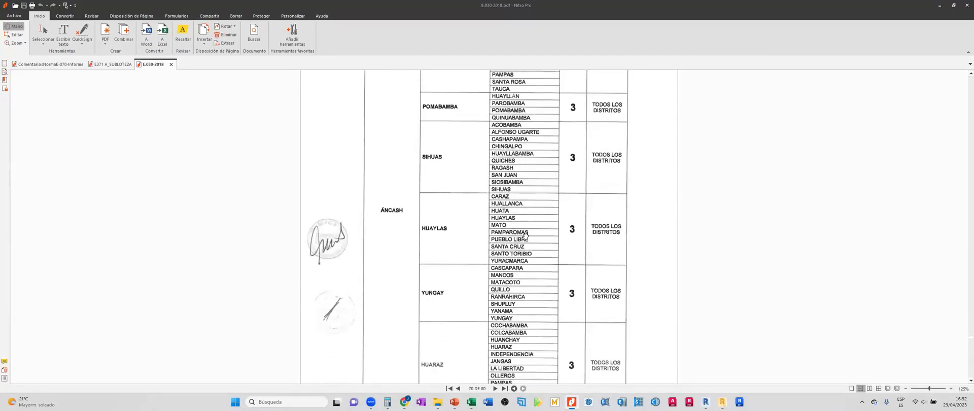
scroll(525, 235, down, 5)
scroll(525, 236, up, 6)
scroll(526, 236, up, 3)
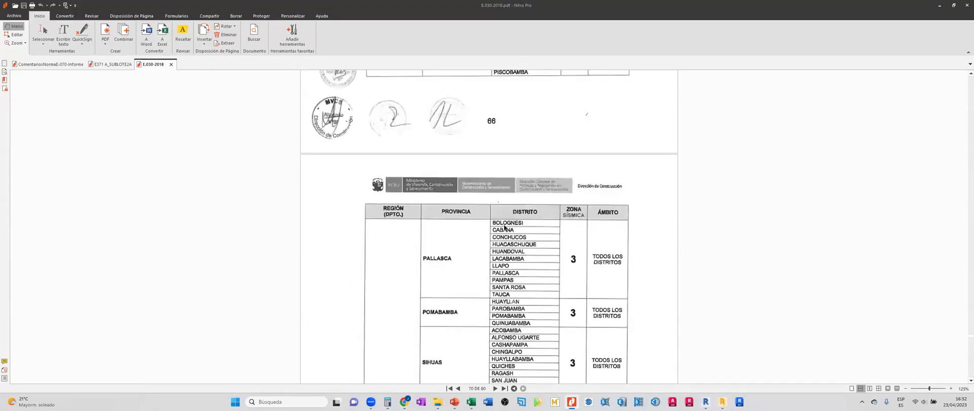
scroll(526, 228, up, 6)
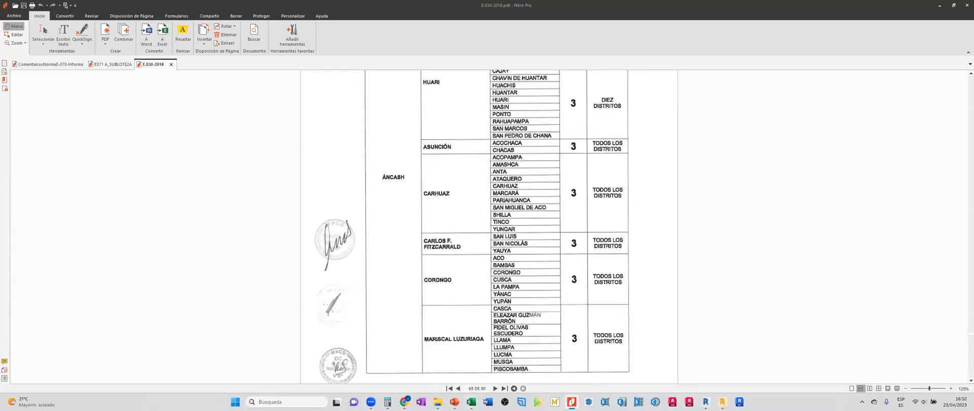
Switch to the Controles sísmicos workbook in Excel and set ZONA SÍSMICA to Z3 on the CONTROLES SÍSMICOS sheet.
mouse_move(471, 401)
click(502, 363)
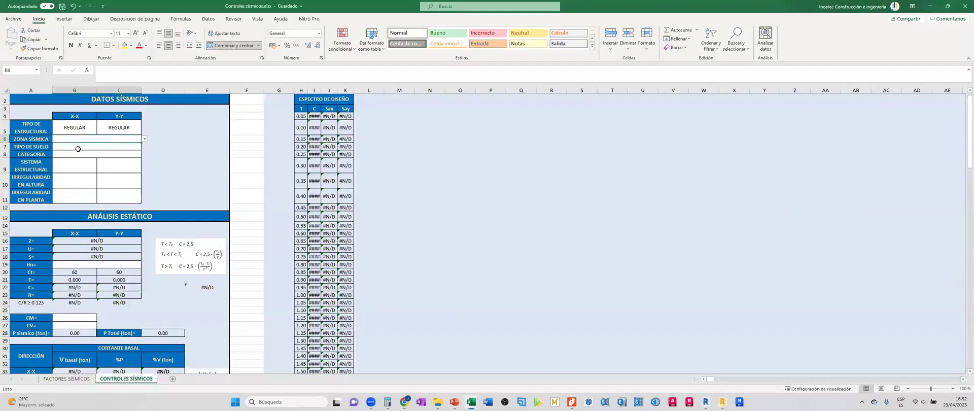
click(144, 139)
click(59, 154)
click(120, 146)
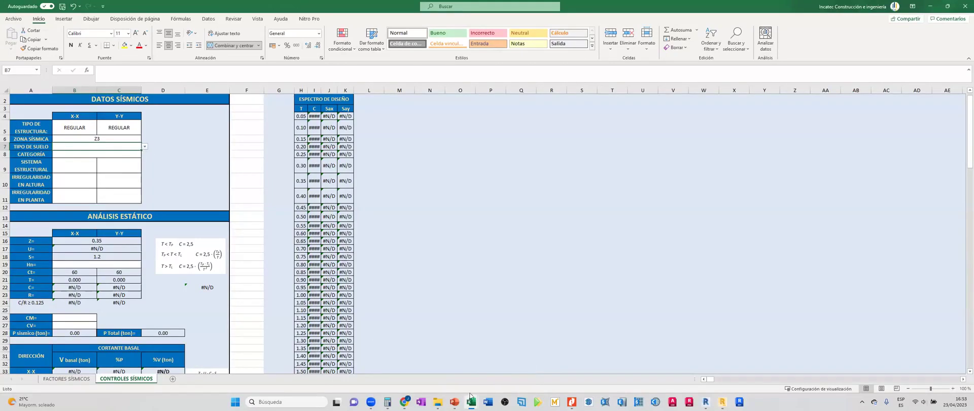
Switch to the E.030-2018 standard in Nitro Pro and read the soil profile definitions for types S0 and S1 in section 12.1.4.
click(572, 402)
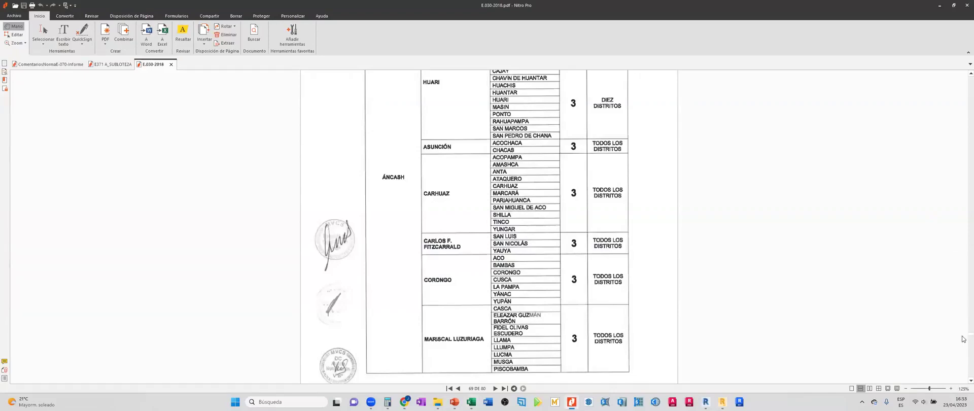
drag(963, 338, 963, 129)
scroll(523, 241, up, 3)
scroll(523, 241, up, 10)
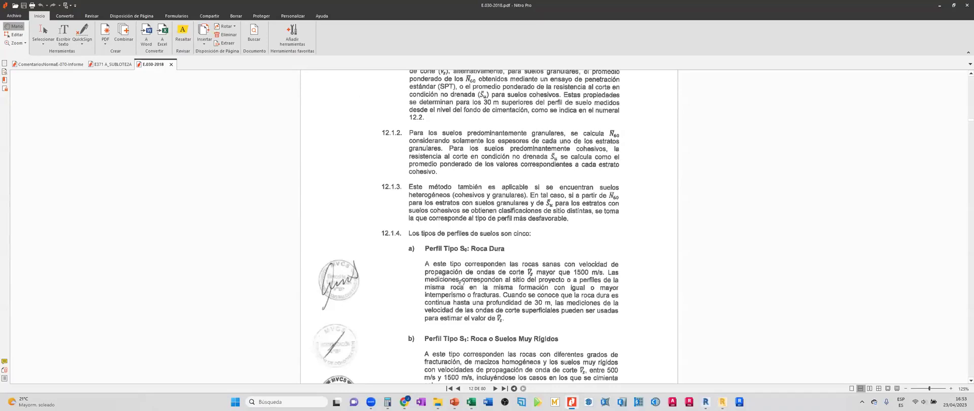
scroll(482, 276, down, 2)
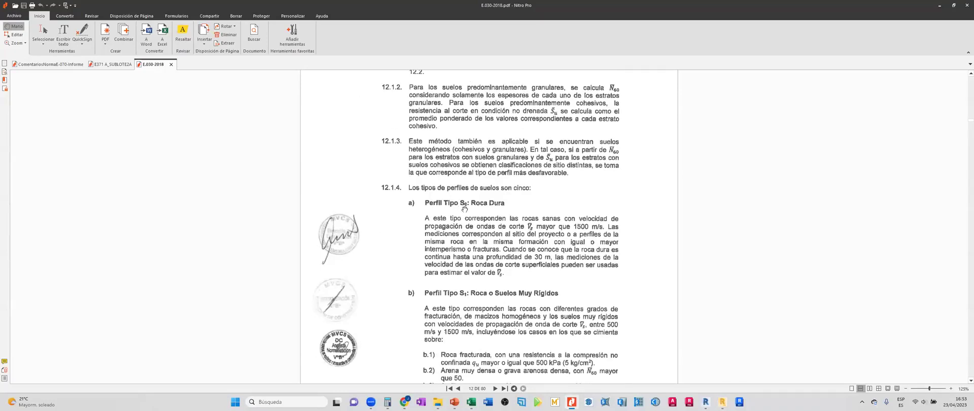
scroll(494, 209, down, 3)
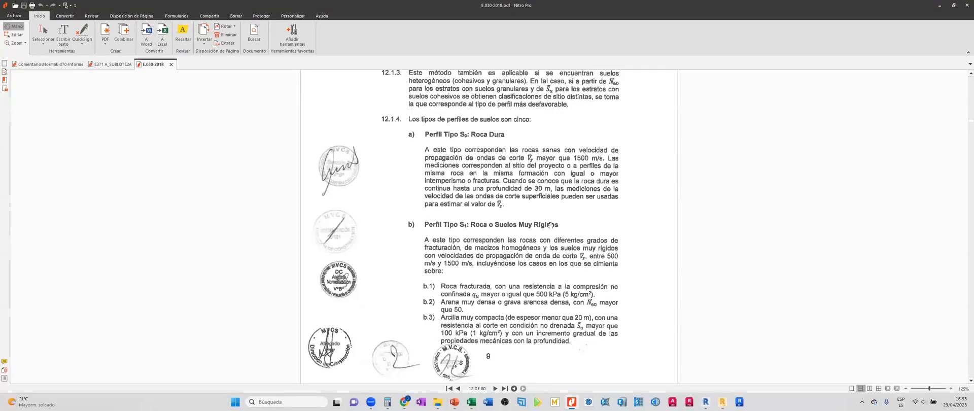
scroll(530, 238, down, 2)
scroll(530, 238, down, 1)
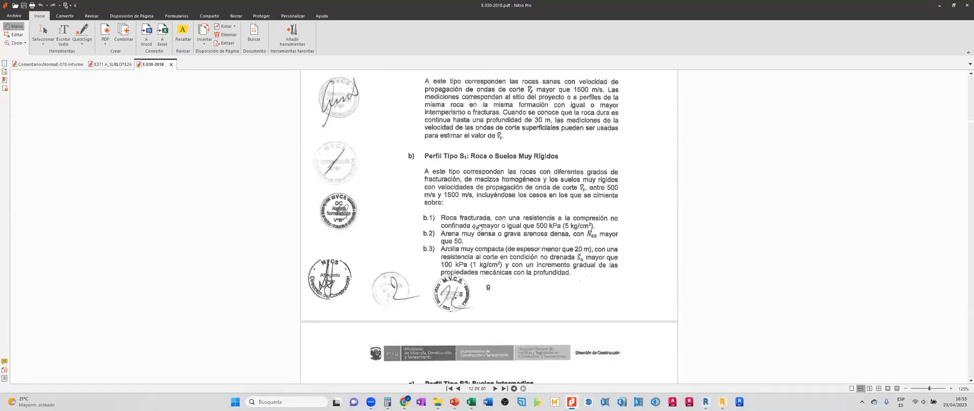
scroll(507, 200, down, 8)
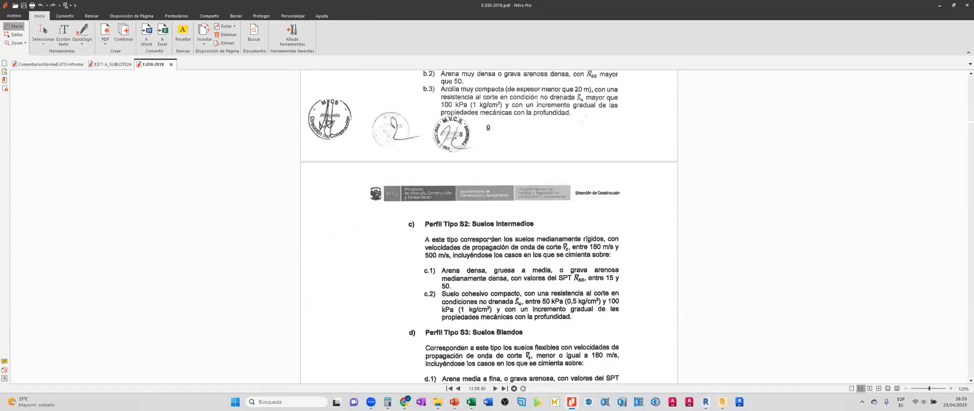
Read the soil profile definitions for types S2 to S4 and the classification values in Tabla N° 2.
scroll(524, 273, down, 2)
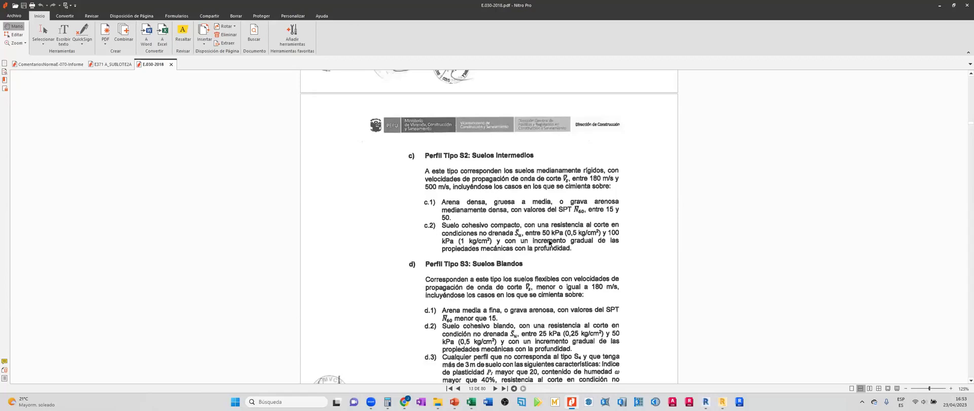
scroll(542, 242, down, 3)
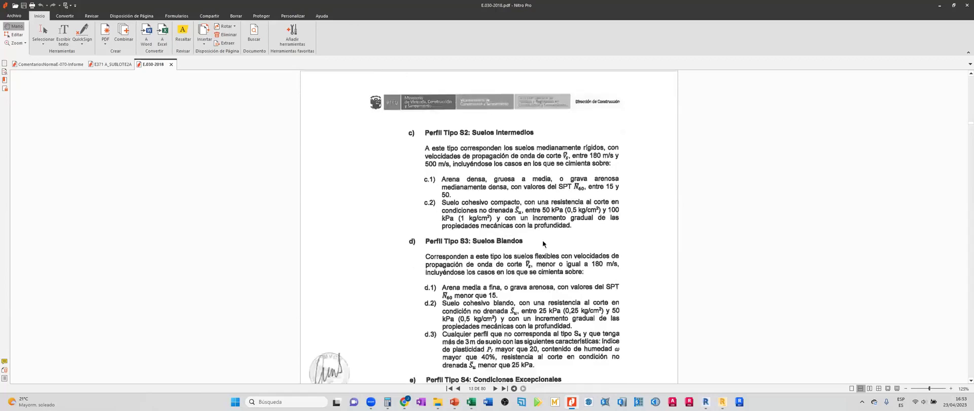
scroll(543, 243, down, 2)
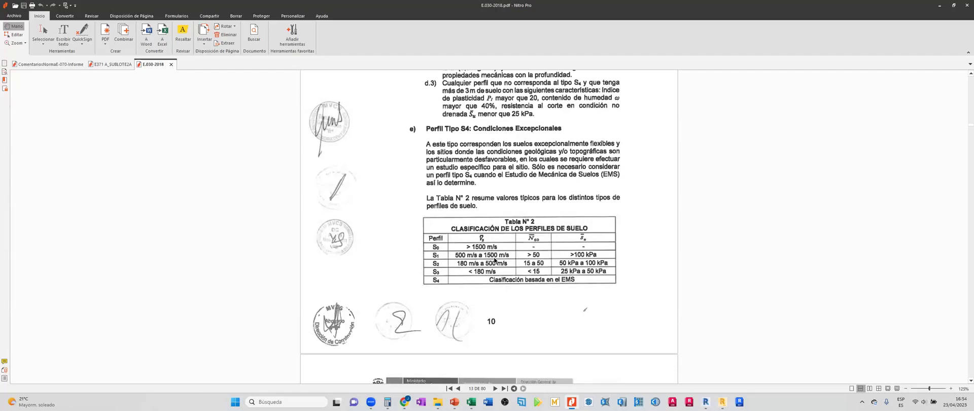
scroll(498, 263, up, 3)
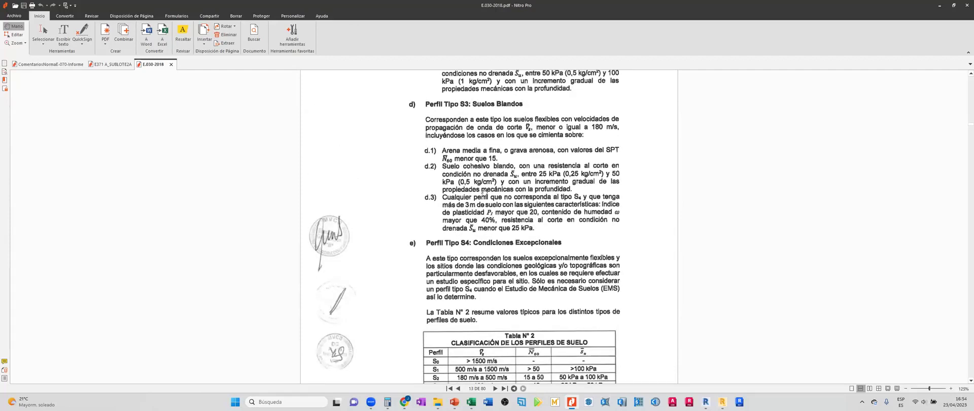
scroll(458, 200, up, 1)
scroll(459, 205, down, 3)
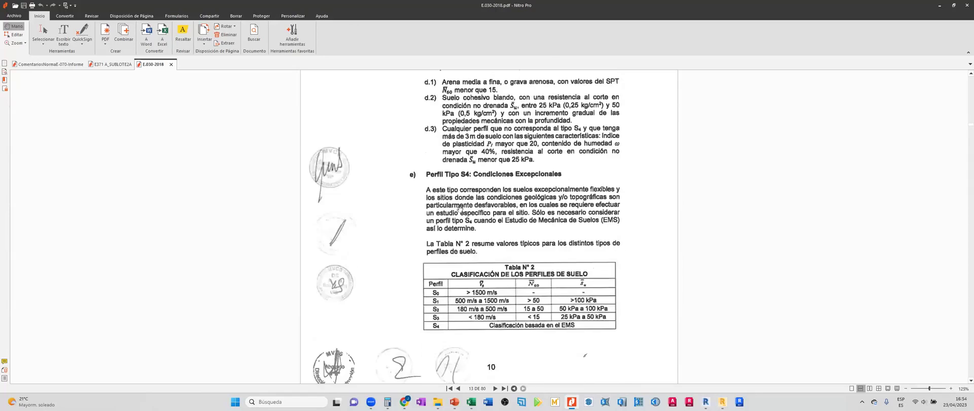
scroll(459, 208, down, 3)
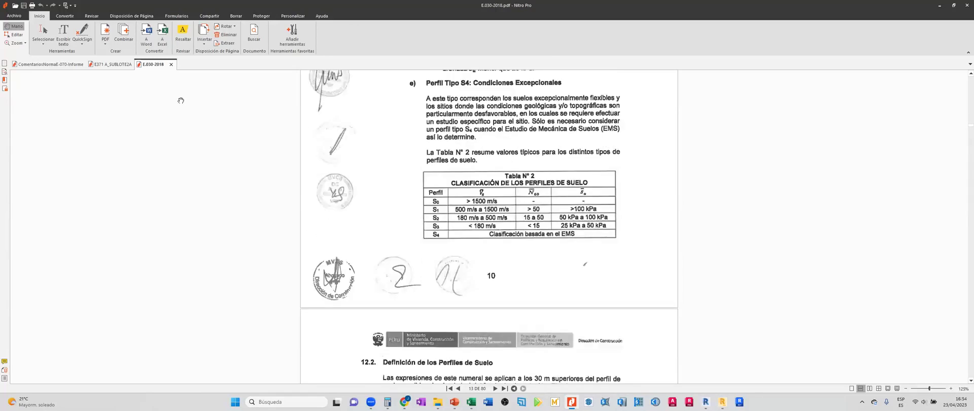
Return to the Controles sísmicos workbook in Excel and set TIPO DE SUELO to S2.
click(939, 6)
click(145, 147)
click(83, 159)
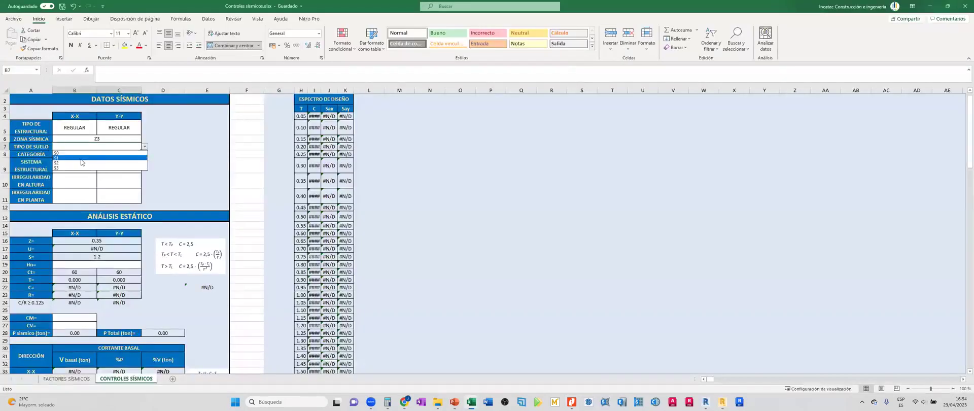
click(144, 148)
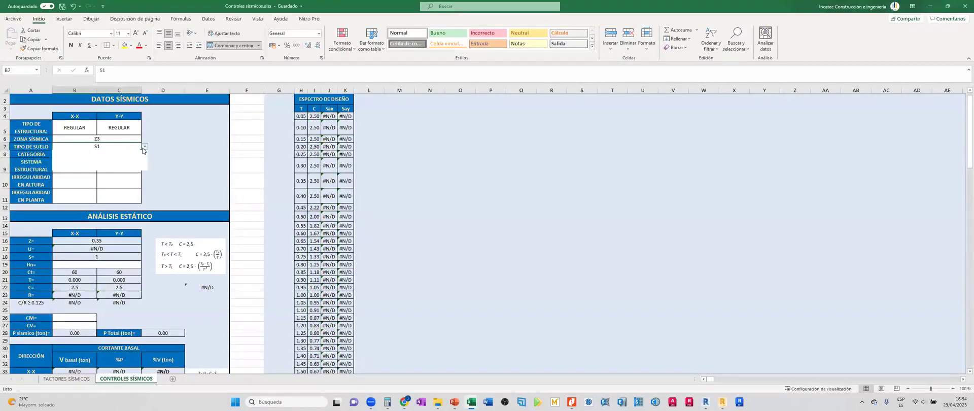
click(85, 163)
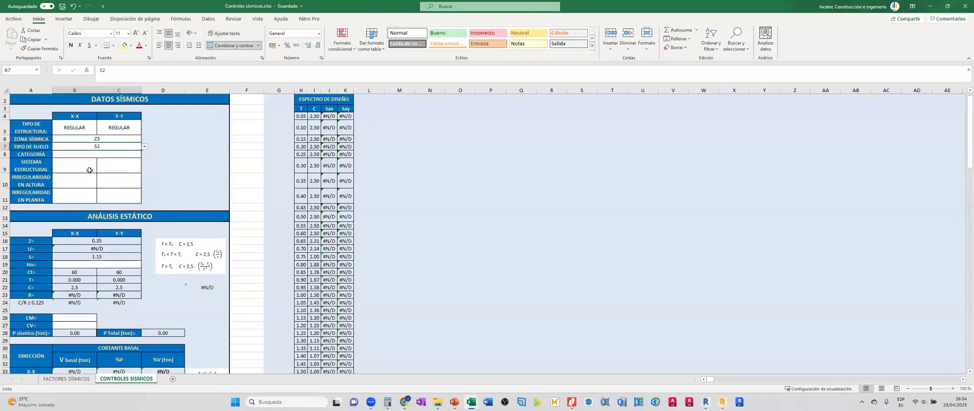
Switch back to the E.030 standard and find Tabla N° 5 with the building categories and use factors for the CATEGORÍA entry.
click(72, 154)
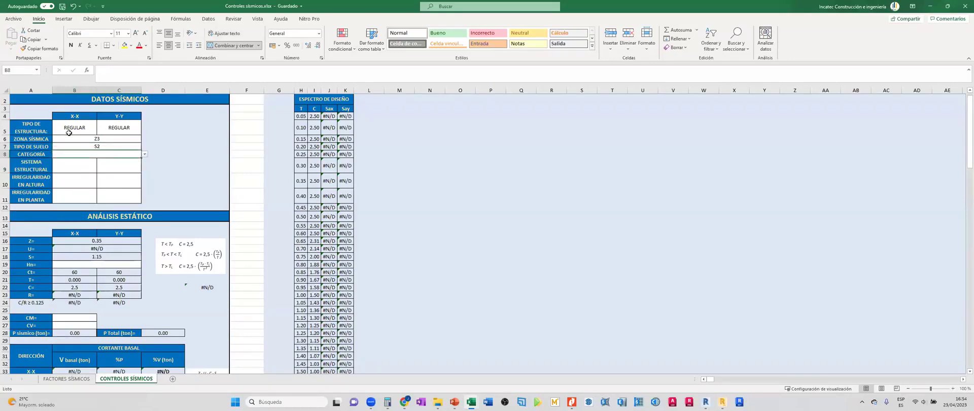
click(144, 155)
click(144, 154)
click(571, 401)
scroll(484, 240, down, 20)
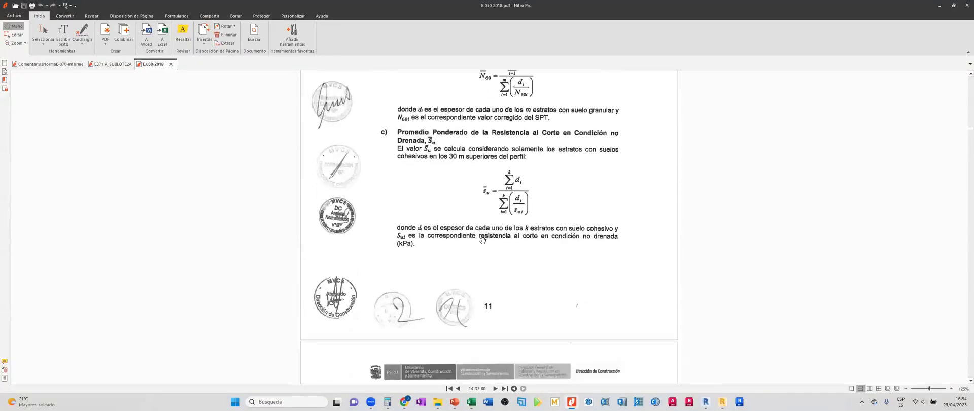
scroll(483, 240, down, 10)
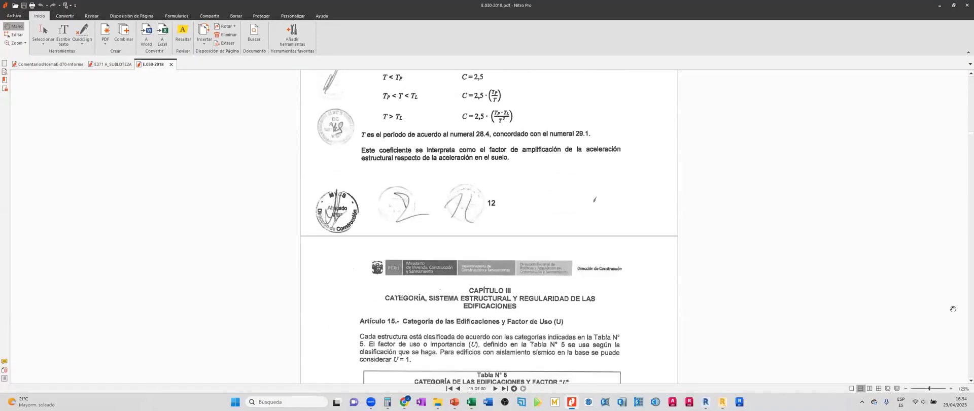
scroll(577, 271, down, 6)
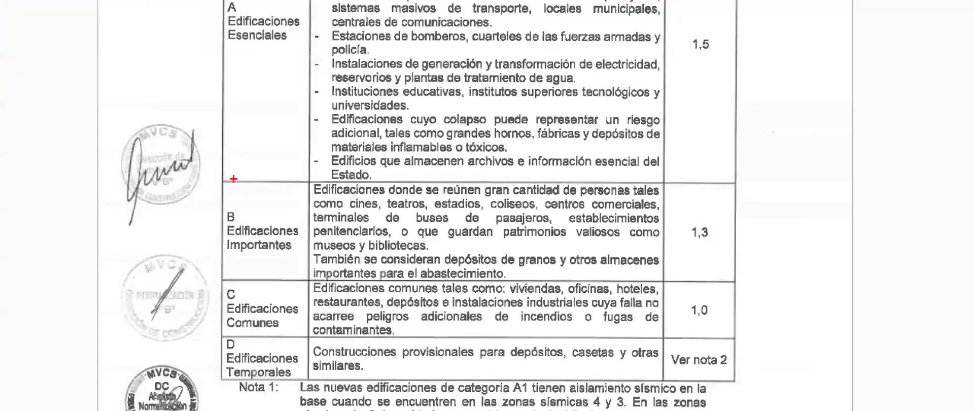
Compare the building categories in Tabla N° 5, boxing the category B description, underlining "sector salud" in A1 and marking "Instituciones educativas" in A2.
drag(673, 285, 659, 281)
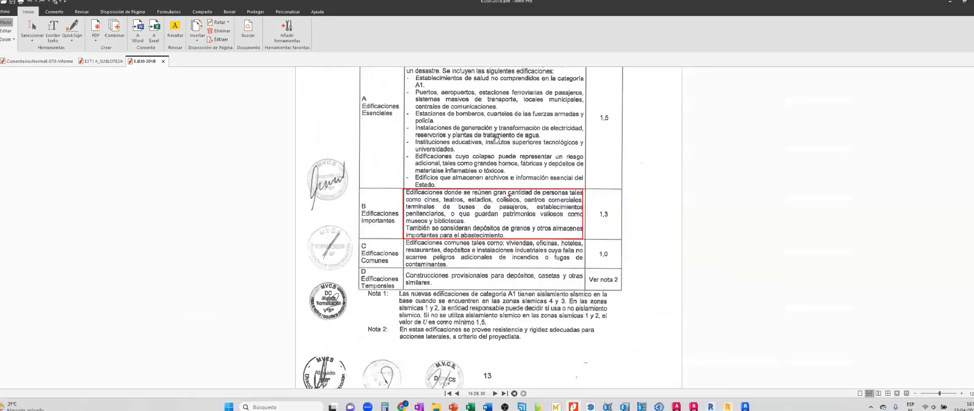
scroll(491, 163, up, 3)
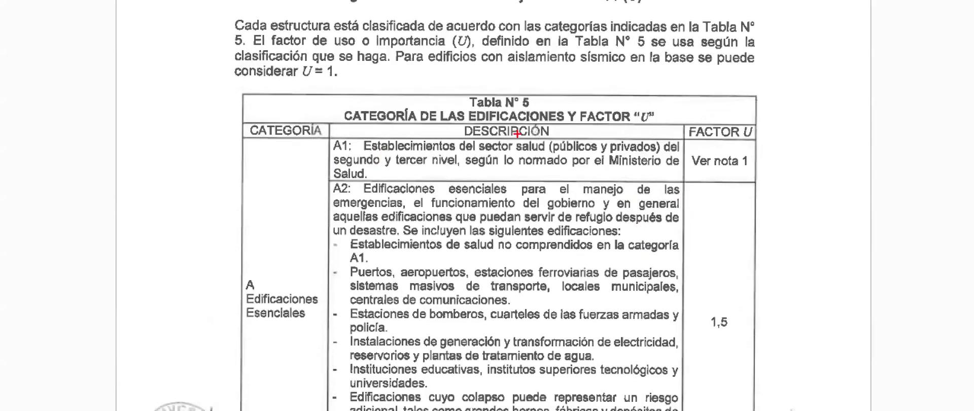
drag(485, 151, 546, 151)
drag(335, 376, 492, 375)
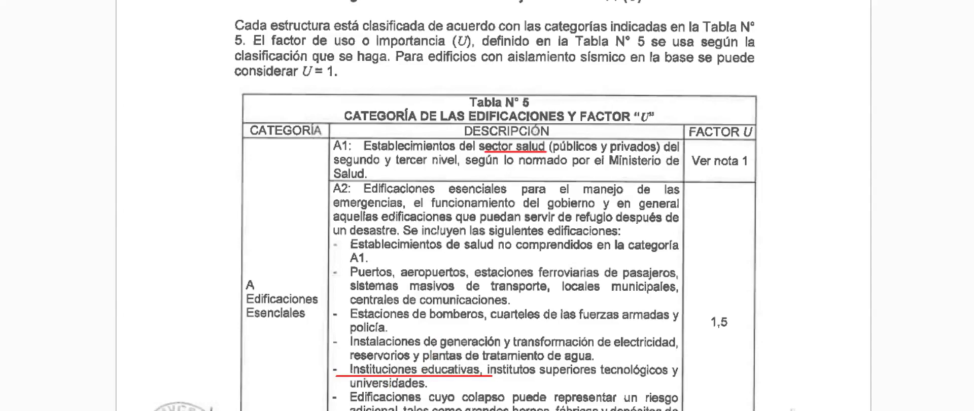
drag(338, 355, 486, 378)
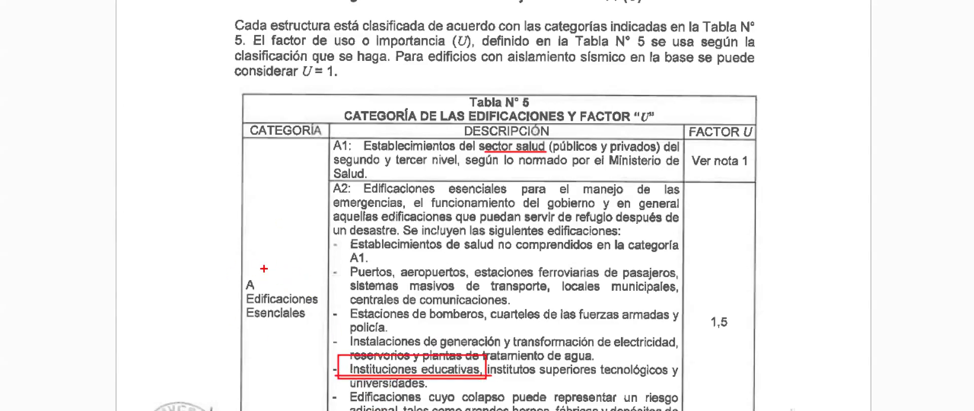
key(Escape)
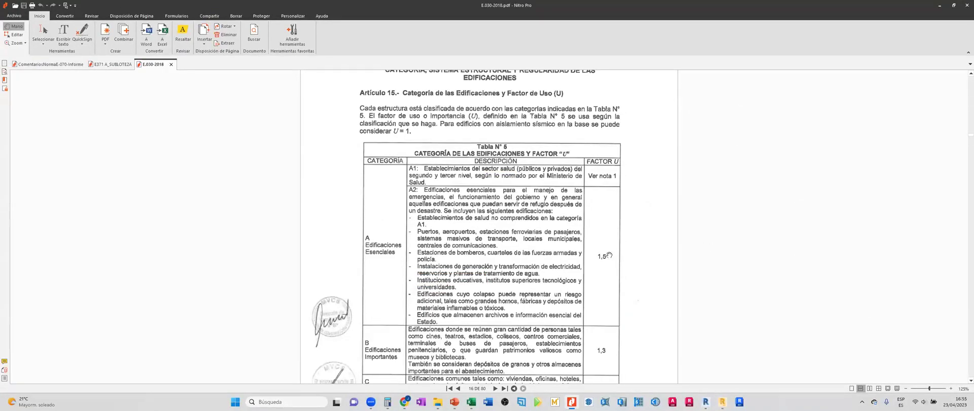
Switch to the Controles sísmicos workbook in Excel and set CATEGORÍA to A2.
mouse_move(471, 401)
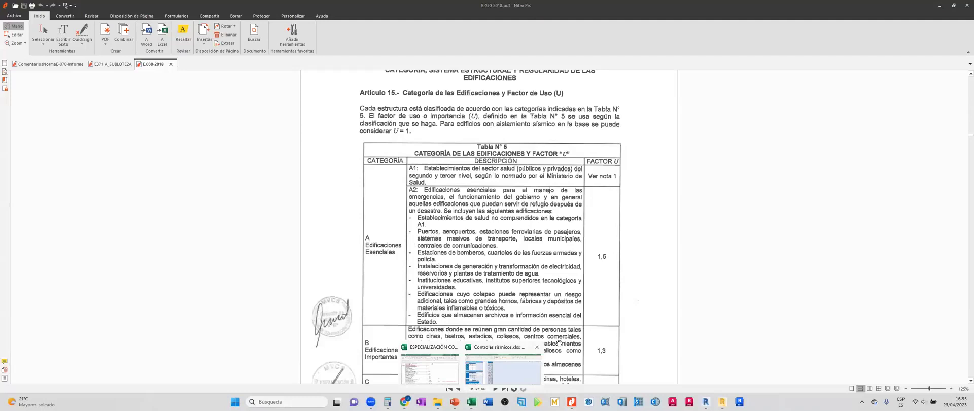
click(504, 351)
click(145, 153)
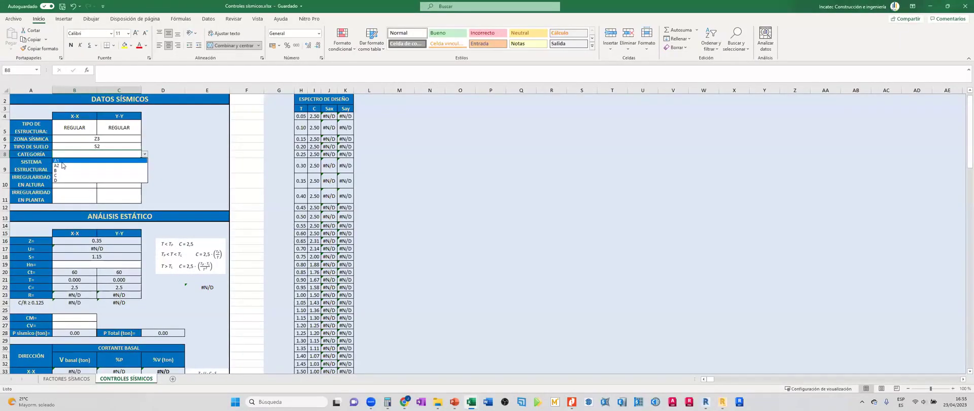
click(61, 165)
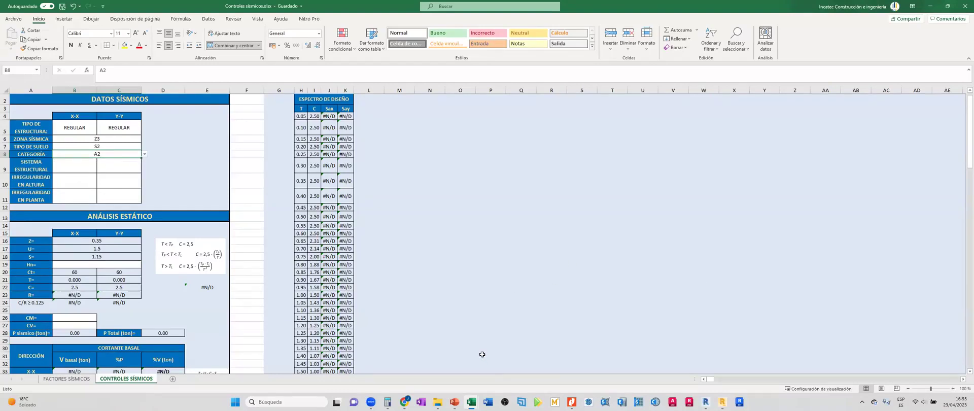
click(572, 401)
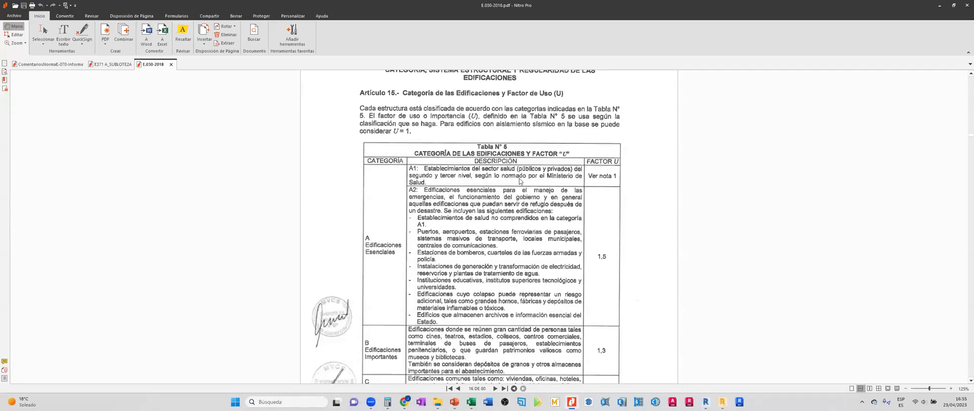
click(939, 6)
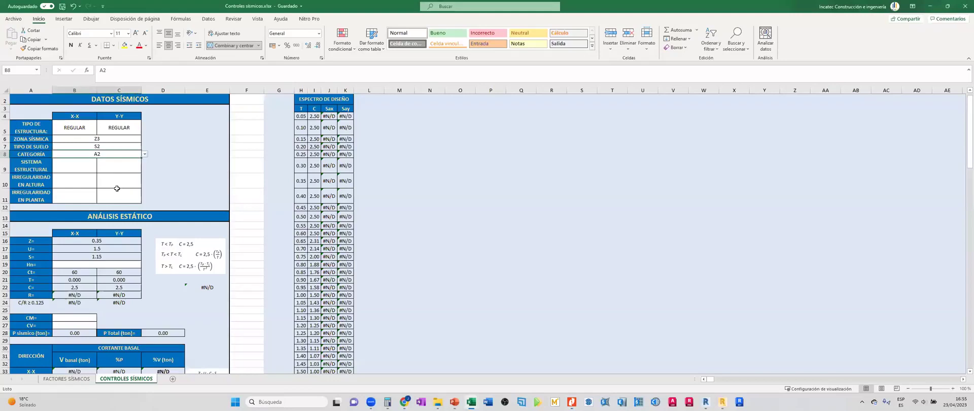
Select the X-X SISTEMA ESTRUCTURAL cell, inspect the school block's walls and columns in Robot Structural Analysis from several sides, and return to the workbook.
click(76, 163)
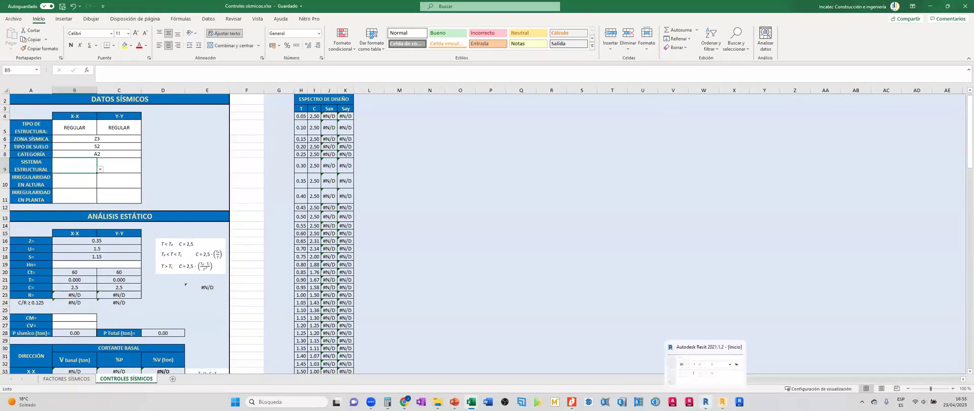
click(722, 402)
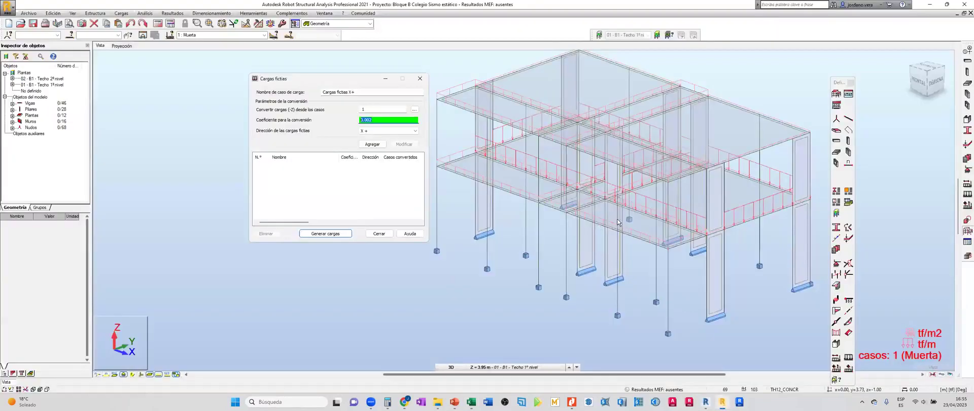
shift+middle_drag(586, 327, 510, 276)
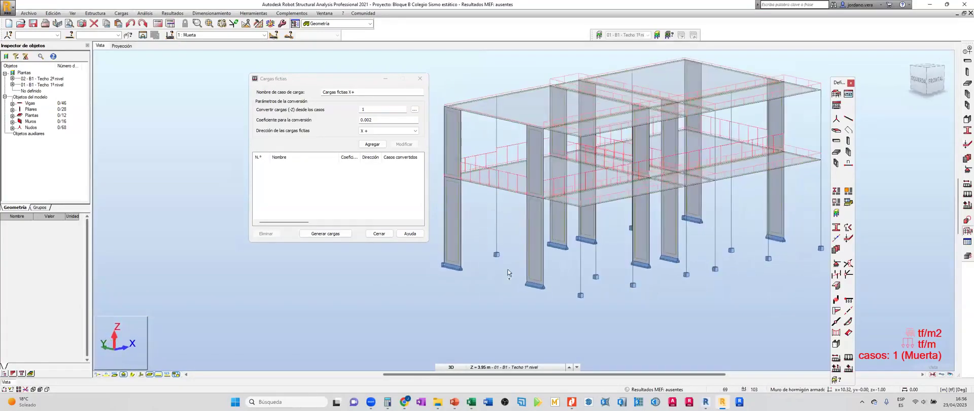
shift+middle_drag(648, 262, 568, 264)
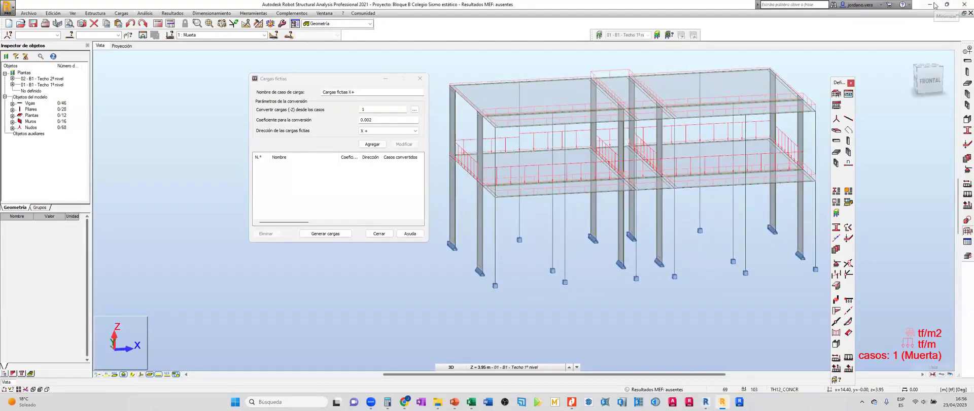
mouse_move(471, 402)
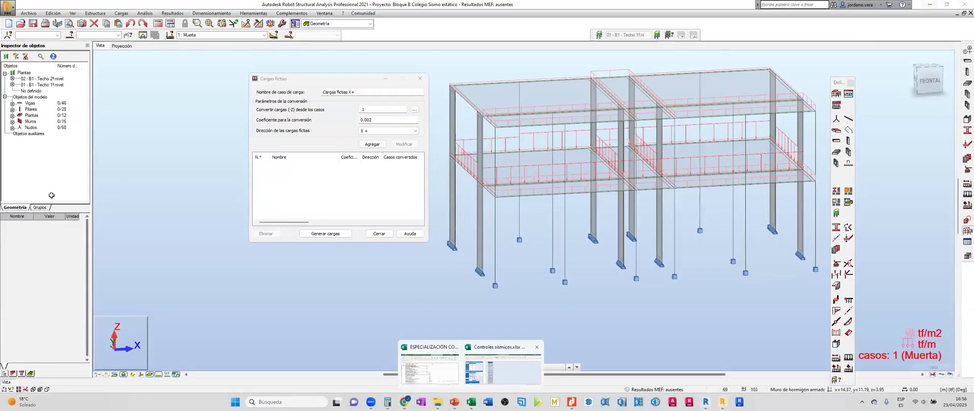
click(429, 368)
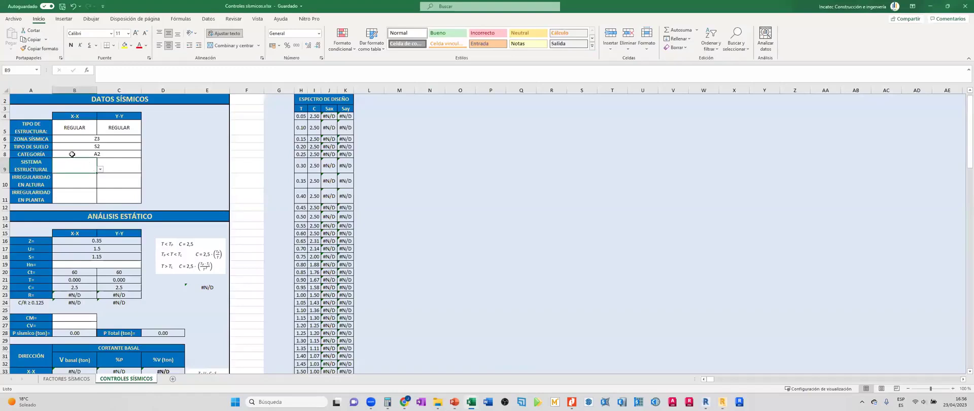
Set SISTEMA ESTRUCTURAL to PÓRTICOS for X-X and DE MUROS ESTRUCTURALES for Y-Y.
click(78, 114)
click(119, 116)
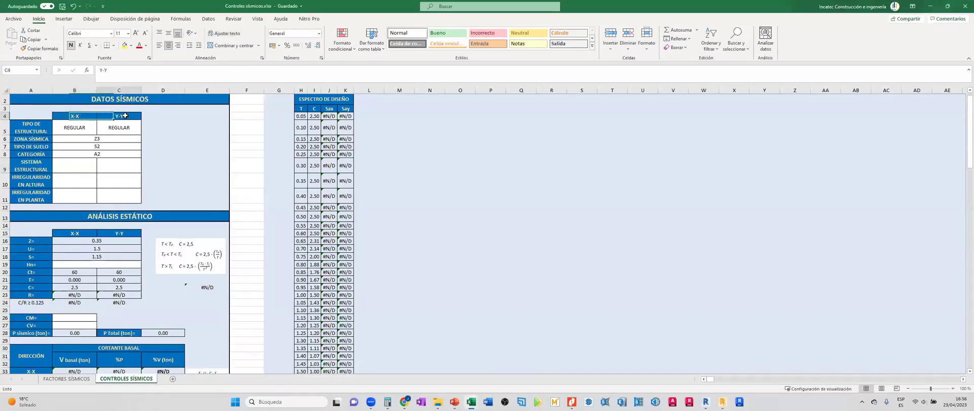
click(86, 127)
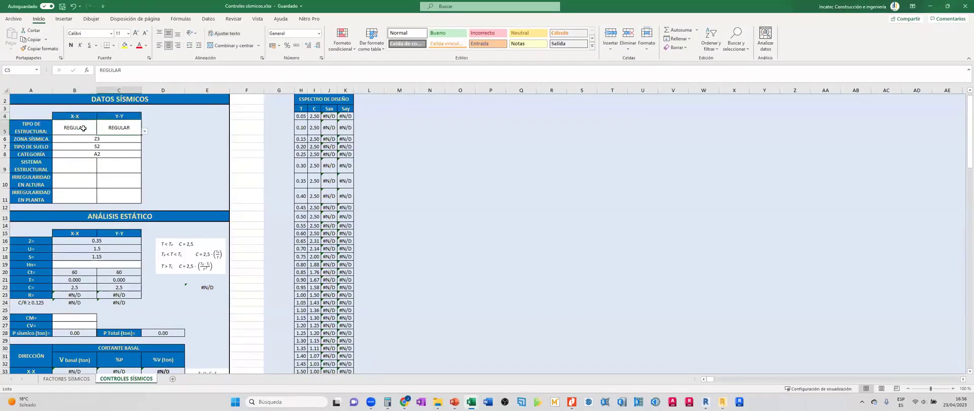
click(80, 165)
click(100, 170)
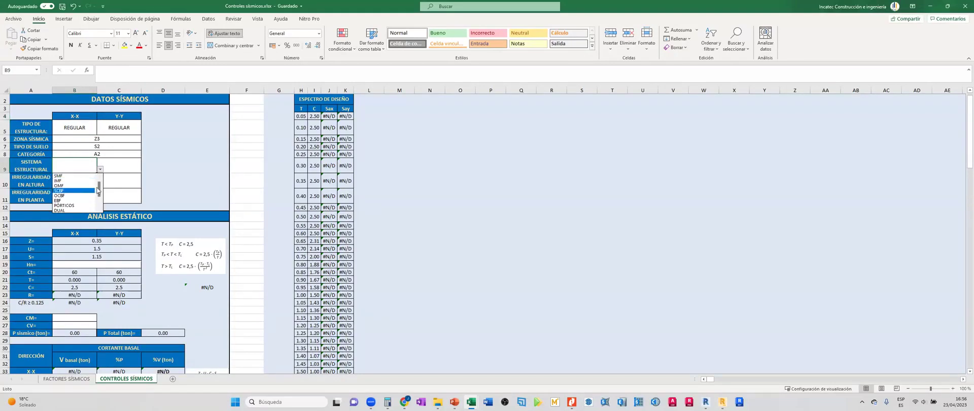
click(75, 206)
click(137, 170)
click(144, 168)
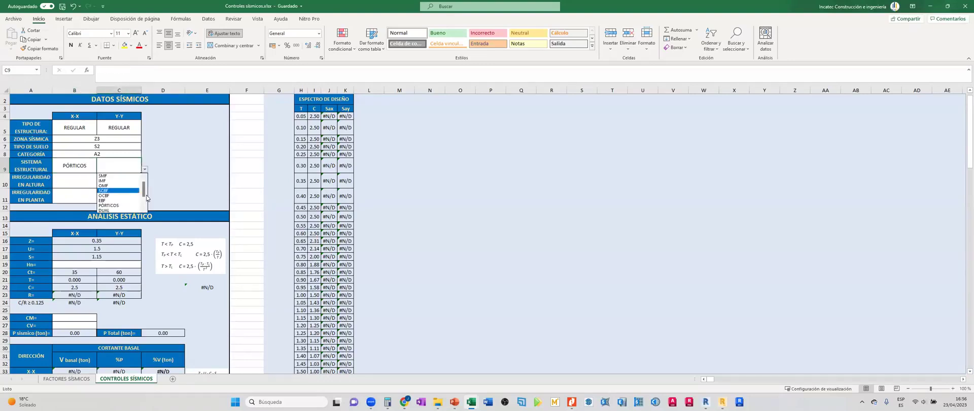
drag(145, 195, 144, 203)
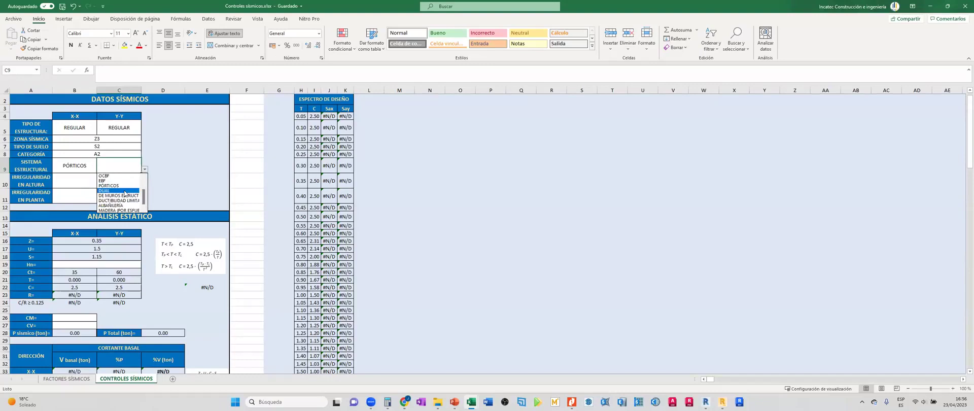
click(124, 196)
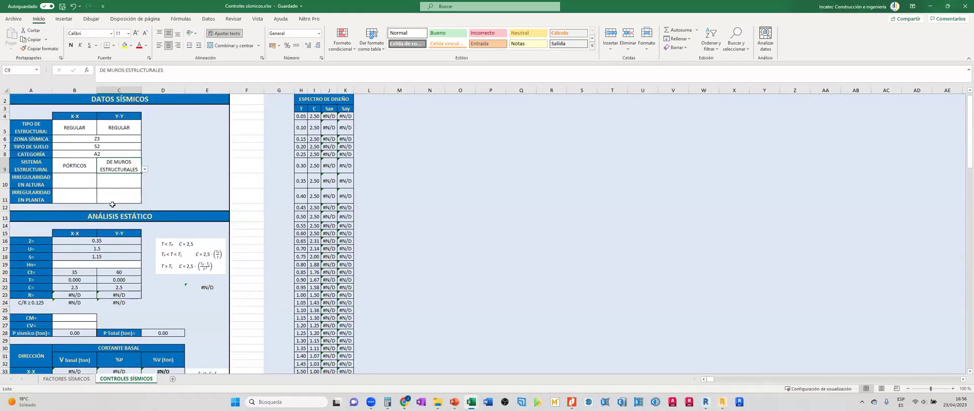
Select the X-X IRREGULARIDAD EN ALTURA cell, check the school block model in Robot Structural Analysis, and return to the Excel workbook.
click(74, 184)
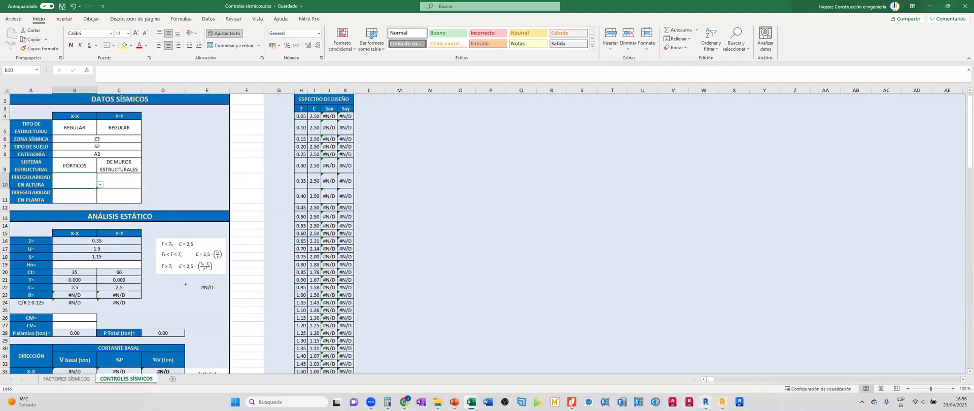
click(722, 401)
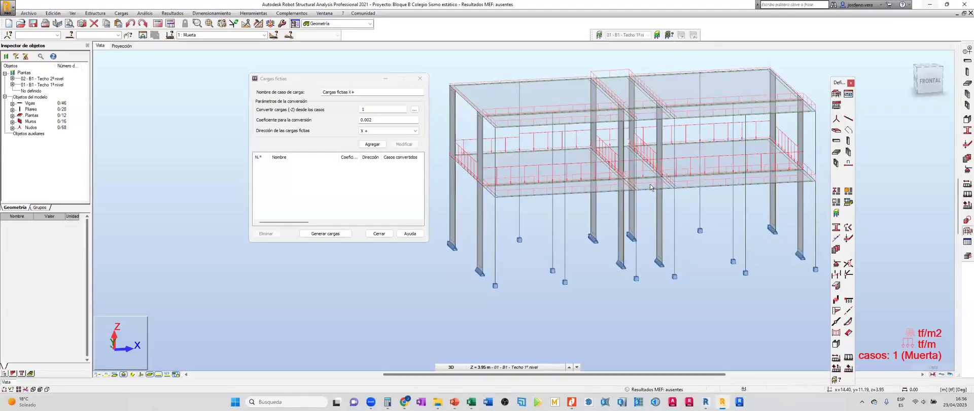
key(alt+Tab)
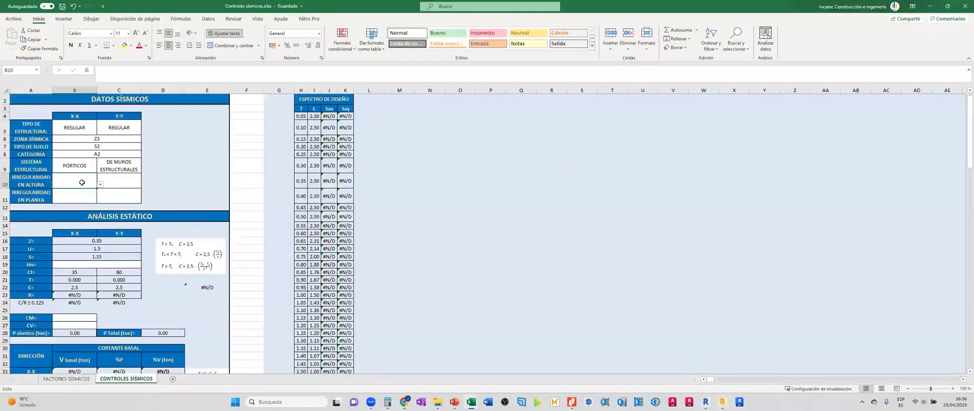
Set IRREGULARIDAD EN ALTURA to REGULAR for both X-X and Y-Y.
click(31, 185)
click(67, 183)
click(100, 185)
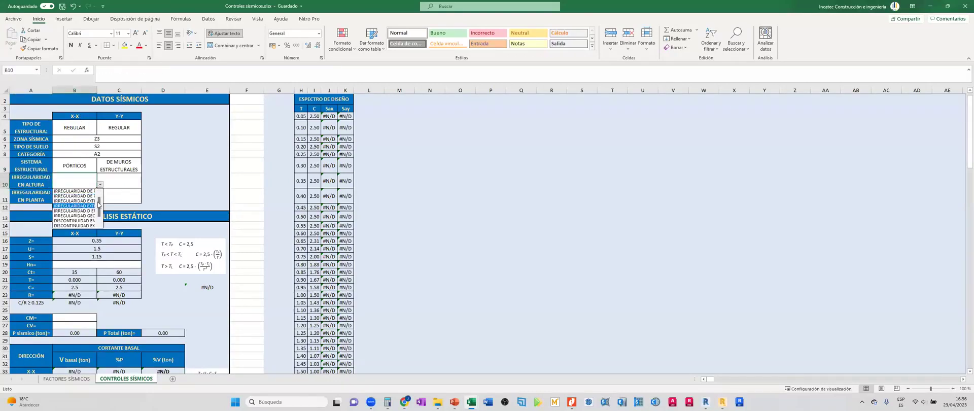
drag(99, 207, 99, 219)
click(85, 225)
click(132, 182)
click(145, 185)
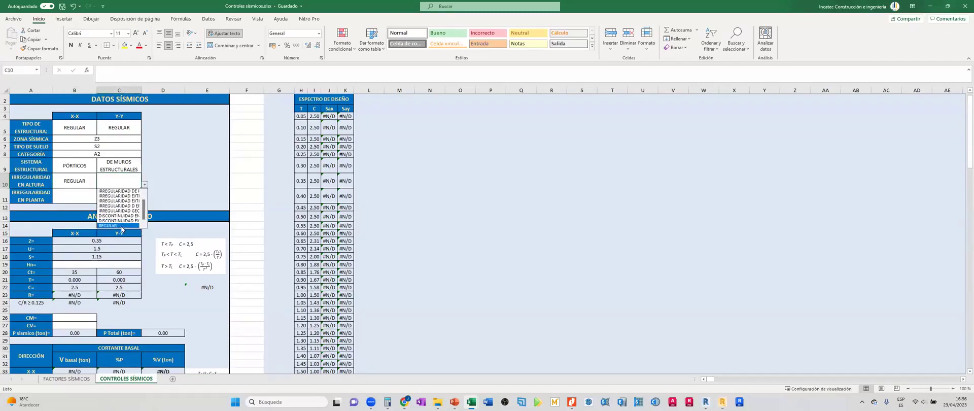
click(118, 192)
Set IRREGULARIDAD EN PLANTA to REGULAR in both the X-X and Y-Y directions.
click(78, 194)
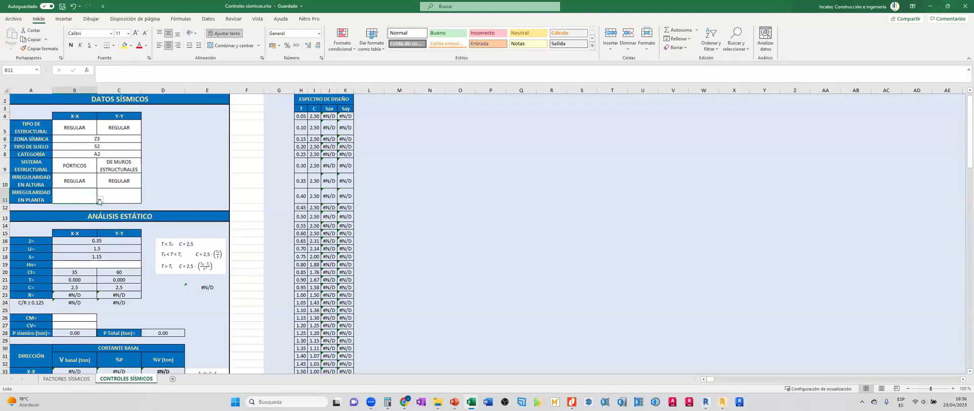
click(100, 200)
click(84, 230)
click(118, 195)
click(145, 199)
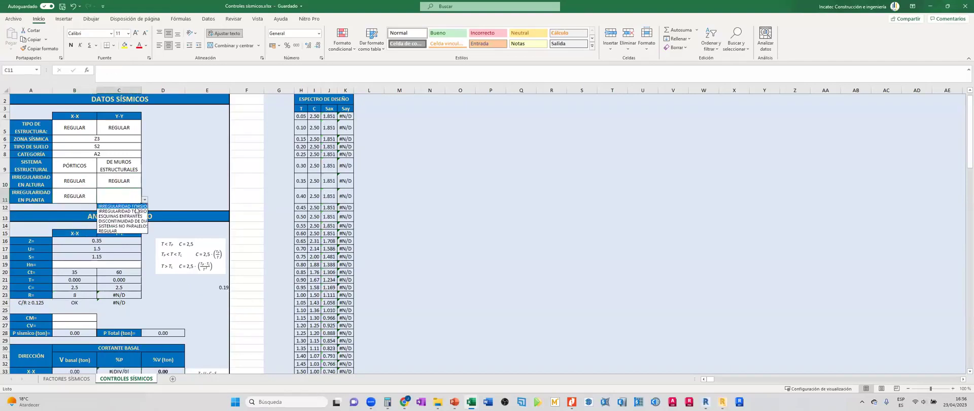
click(109, 231)
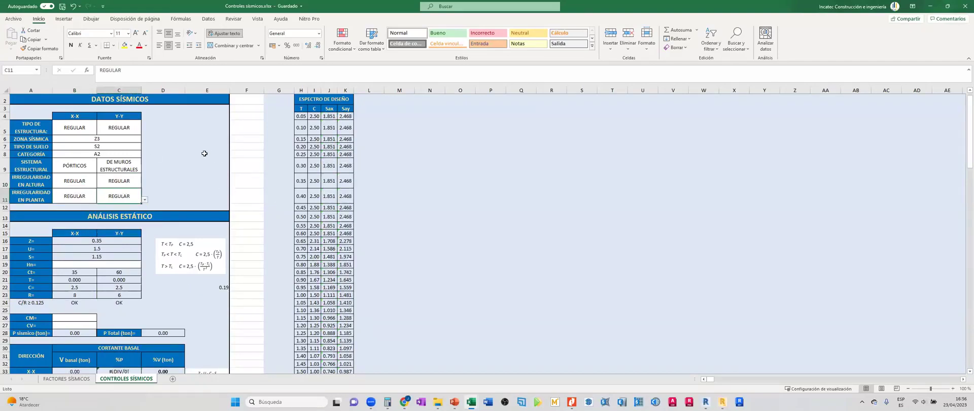
Review the DATOS SÍSMICOS entries, the ESPECTRO DE DISEÑO table and the ANÁLISIS ESTÁTICO section.
drag(71, 127, 119, 197)
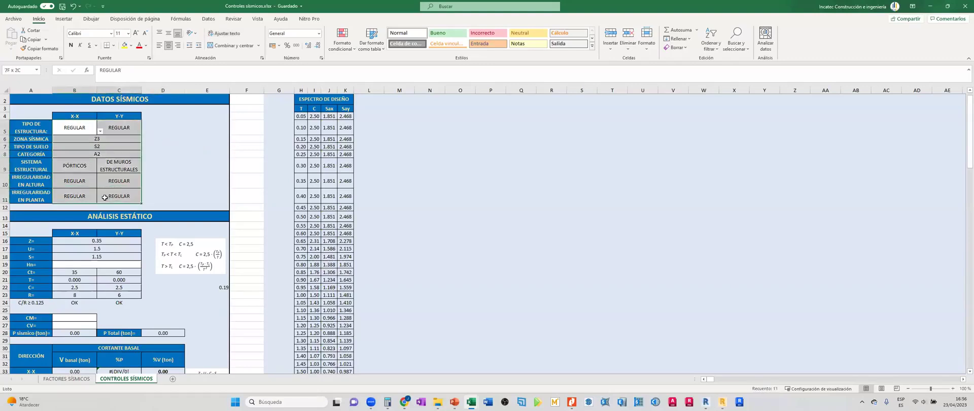
click(185, 157)
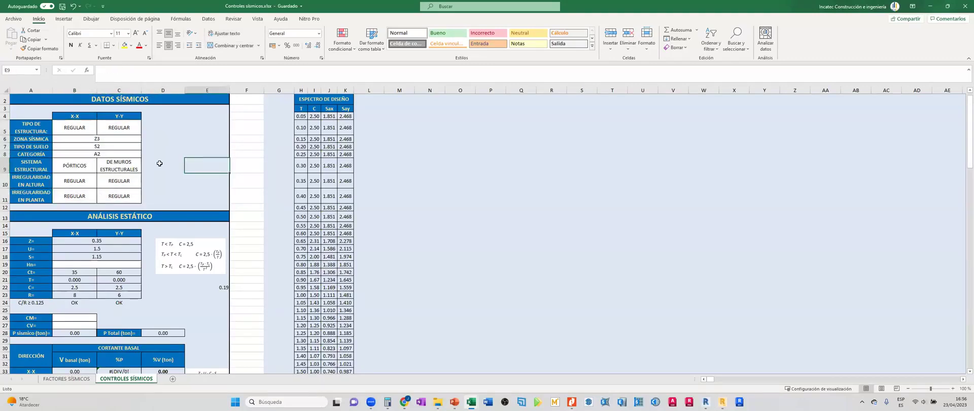
click(309, 135)
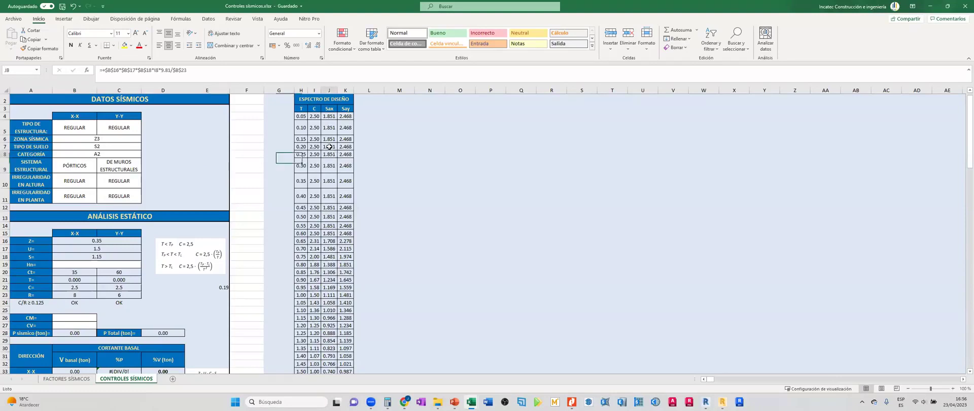
drag(301, 99, 332, 266)
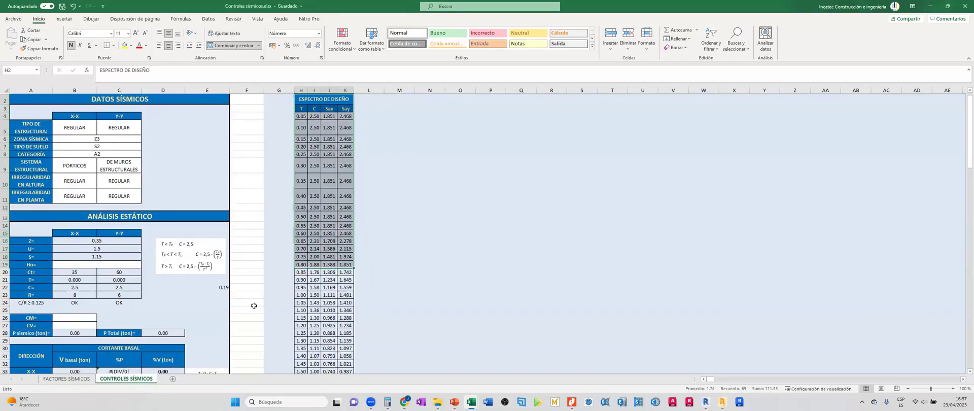
scroll(150, 288, down, 3)
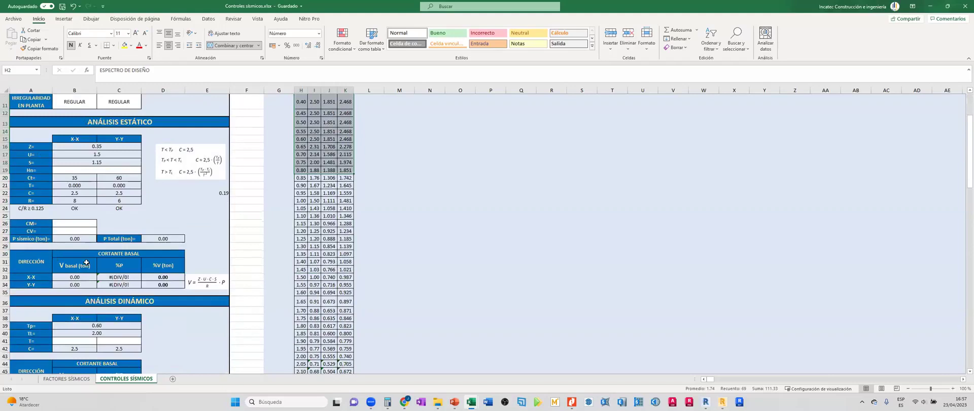
scroll(86, 262, up, 1)
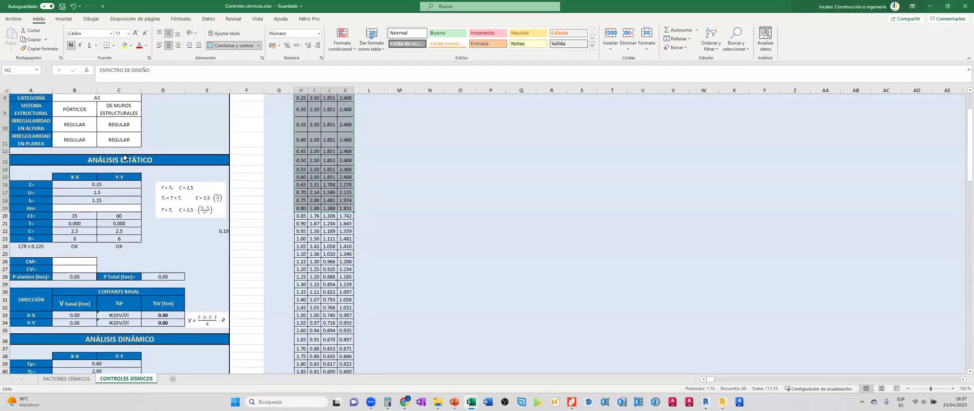
Select the Hn cell, look up the period formula on the PowerPoint slide "Análisis estático según E.030", and return to the workbook.
click(80, 208)
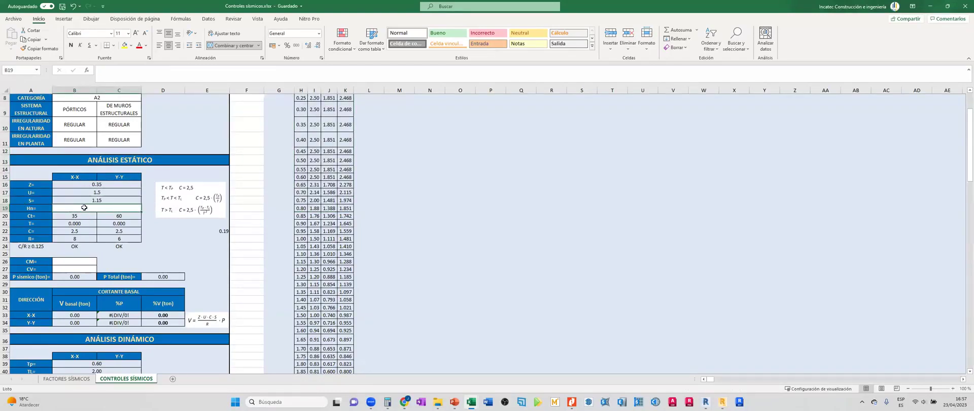
mouse_move(455, 401)
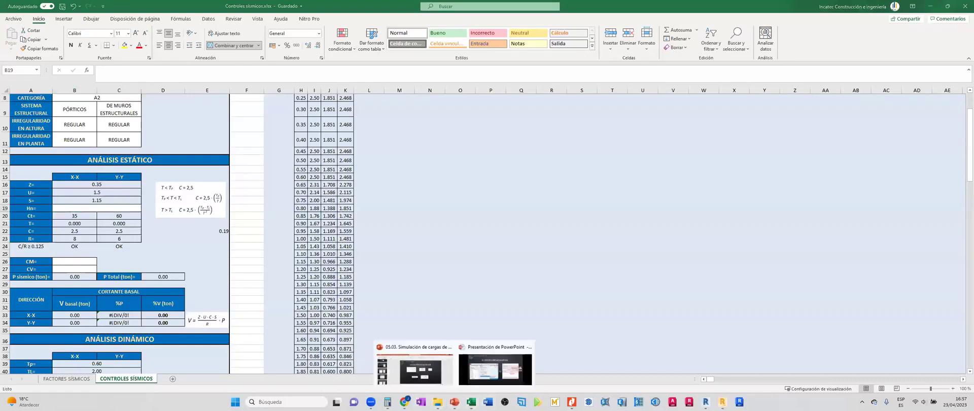
click(422, 347)
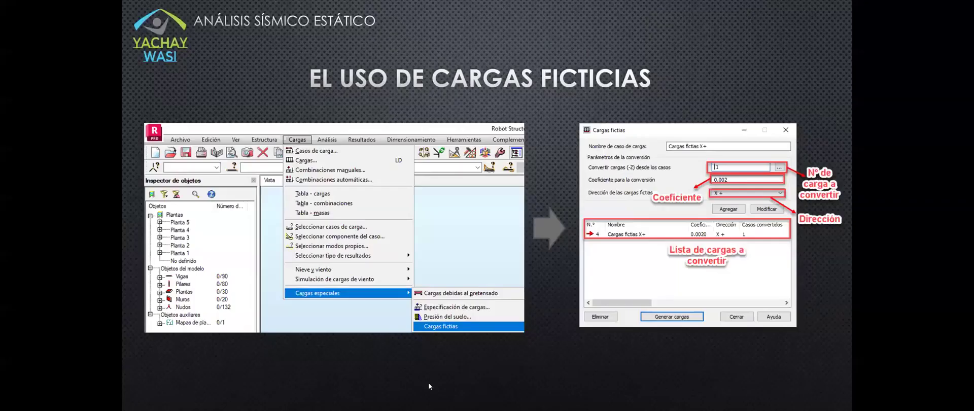
click(430, 351)
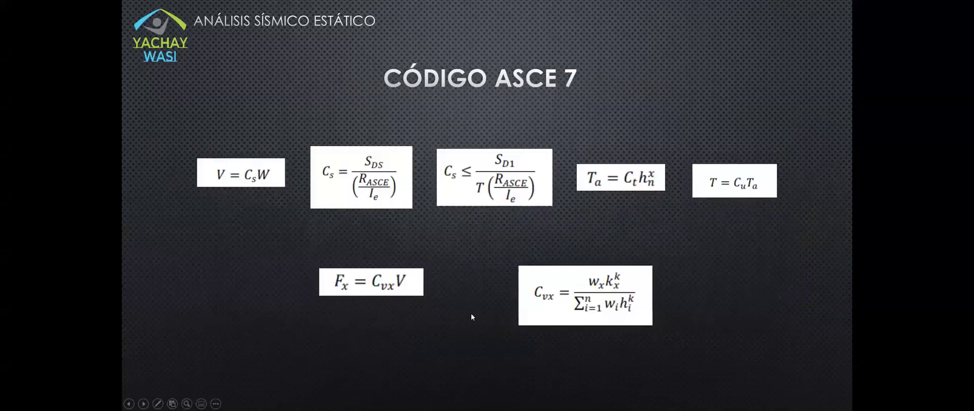
click(456, 241)
scroll(435, 263, up, 3)
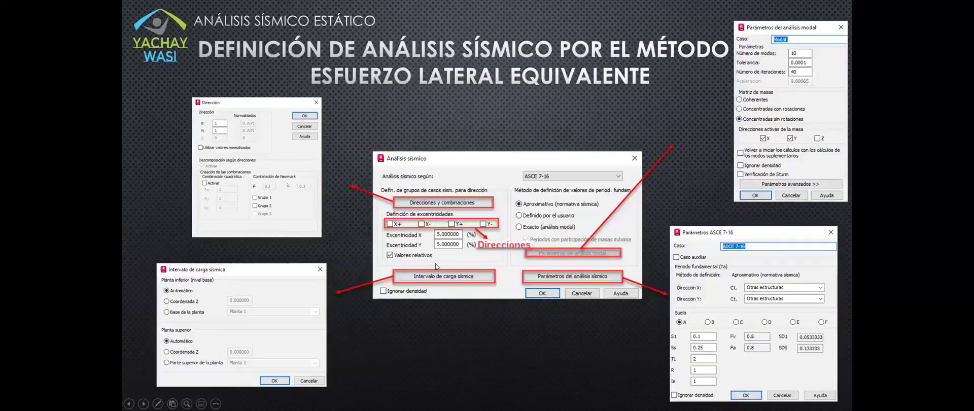
scroll(435, 262, down, 1)
scroll(435, 264, up, 3)
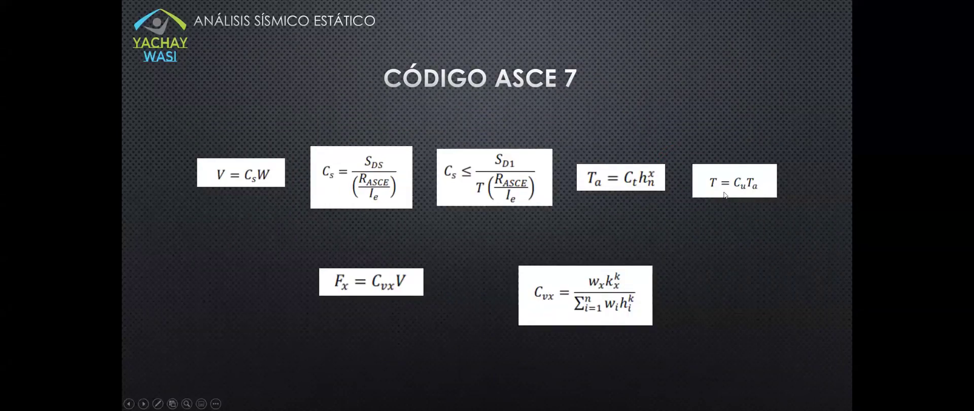
scroll(495, 192, up, 2)
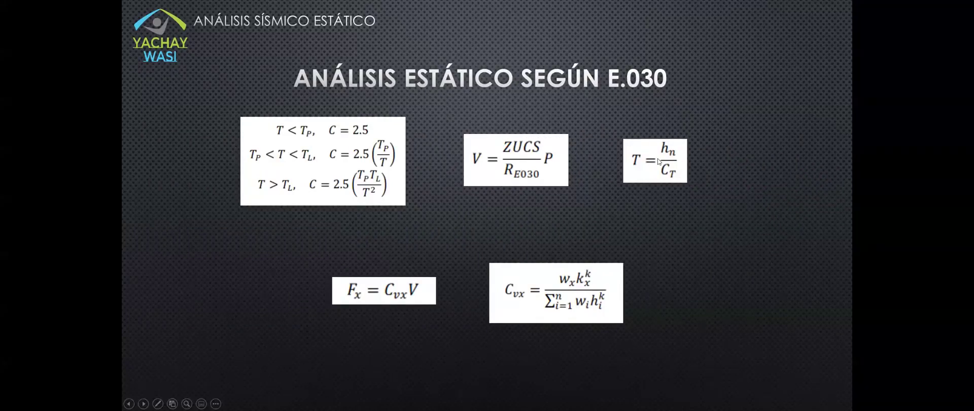
key(alt+Tab)
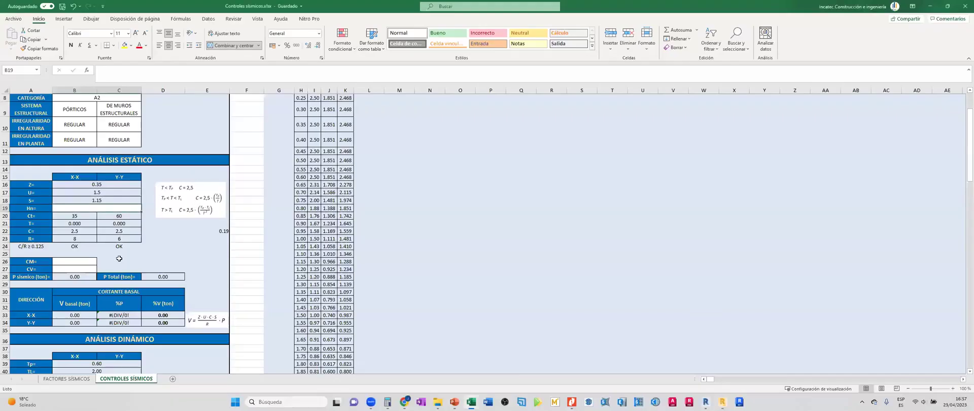
With the Hn cell selected, switch to Robot Structural Analysis, close the Cargas fictias dialog and check the storey levels in the Plantas definition.
click(106, 231)
click(105, 208)
click(723, 402)
click(420, 79)
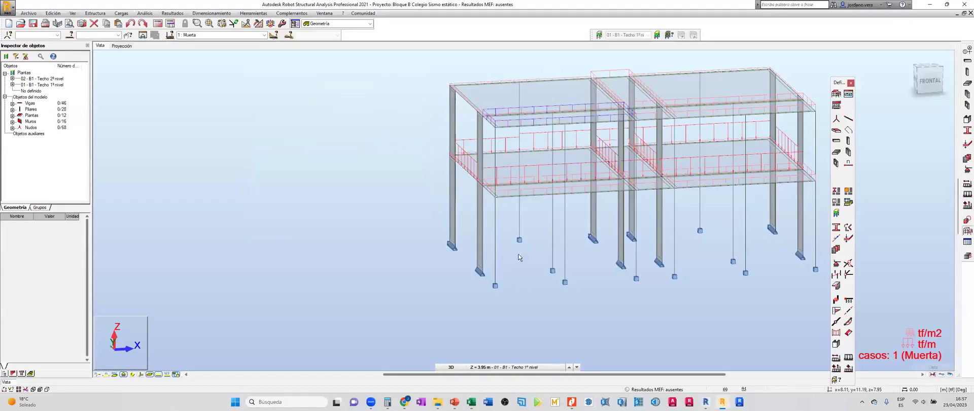
click(657, 34)
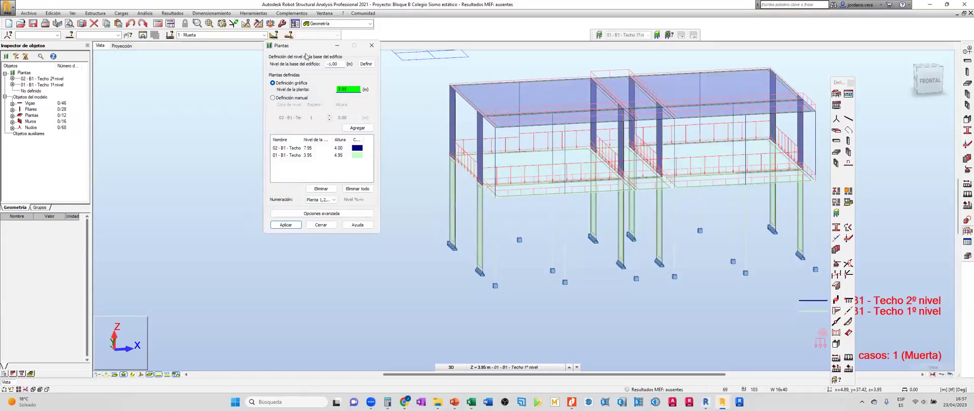
drag(306, 56, 252, 77)
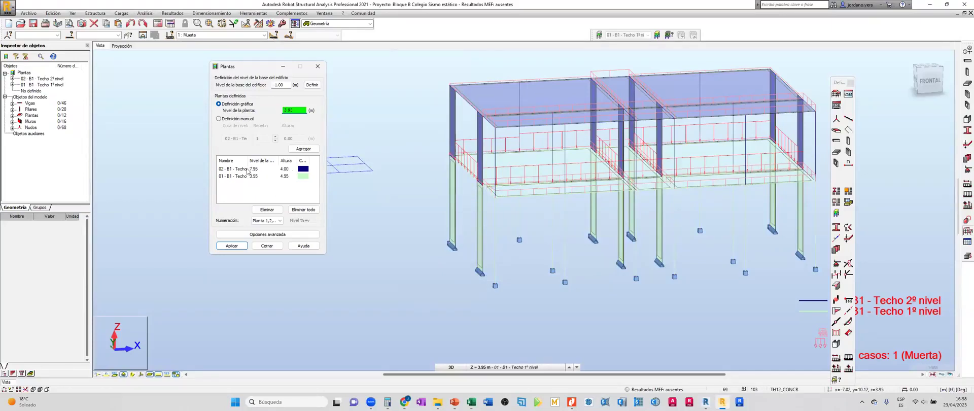
click(318, 66)
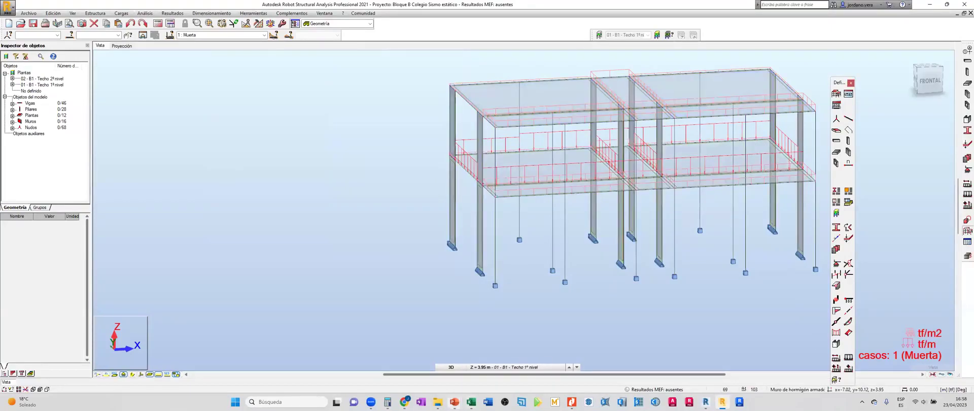
Switch back to the Controles sísmicos workbook in Excel and set Hn to 7.95.
click(490, 364)
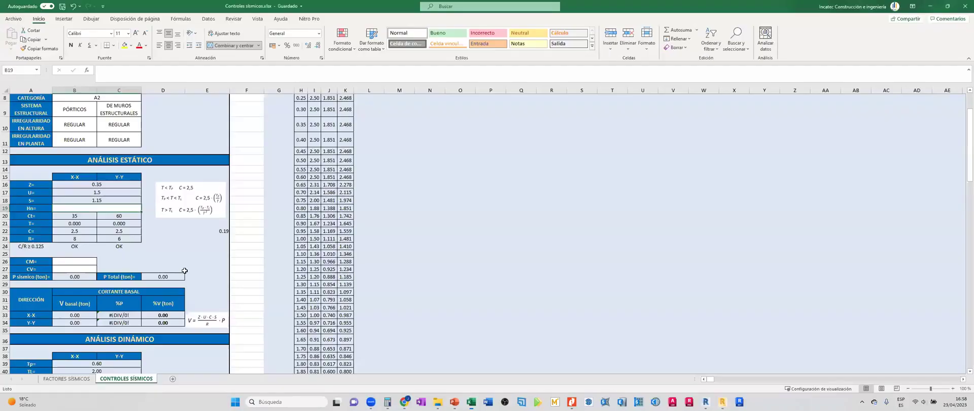
text(7.95)
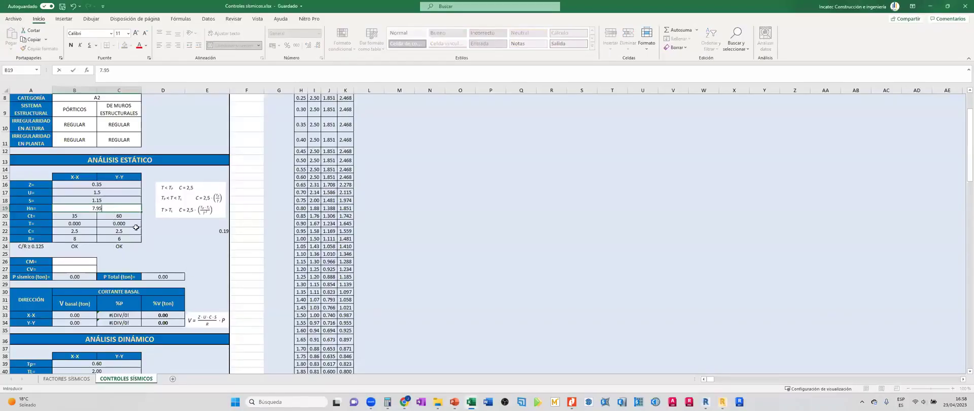
key(Return)
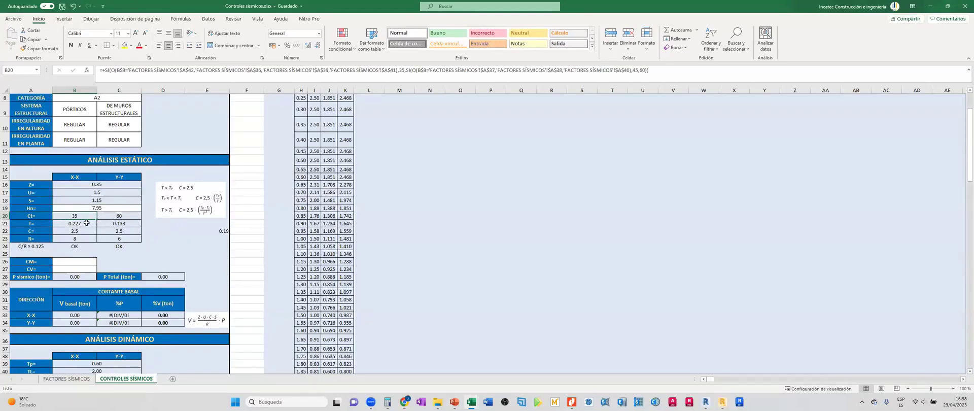
Check the period T cells for both directions and the Ct cell for X-X in ANÁLISIS ESTÁTICO.
drag(67, 223, 136, 223)
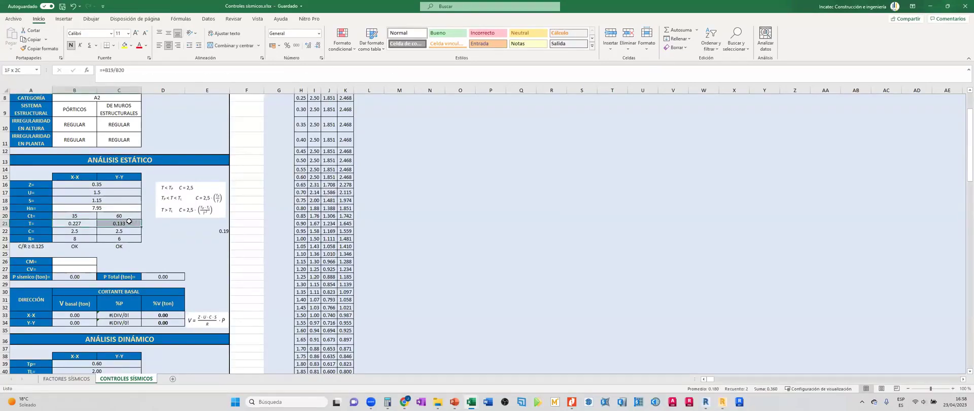
click(83, 215)
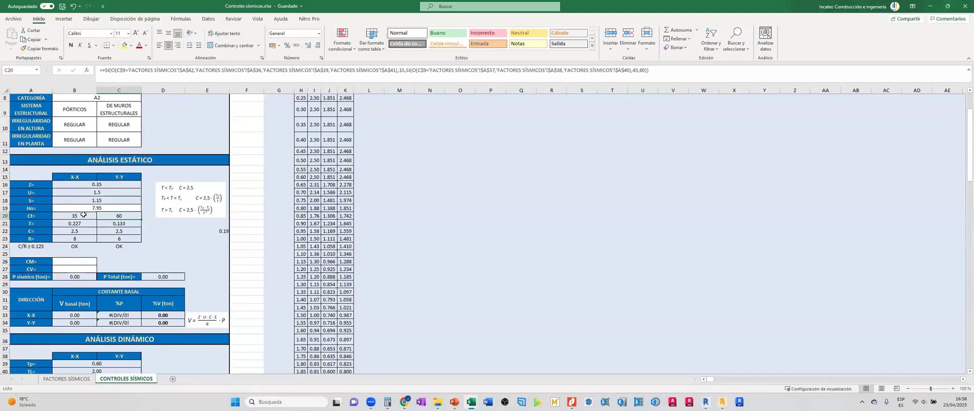
click(117, 223)
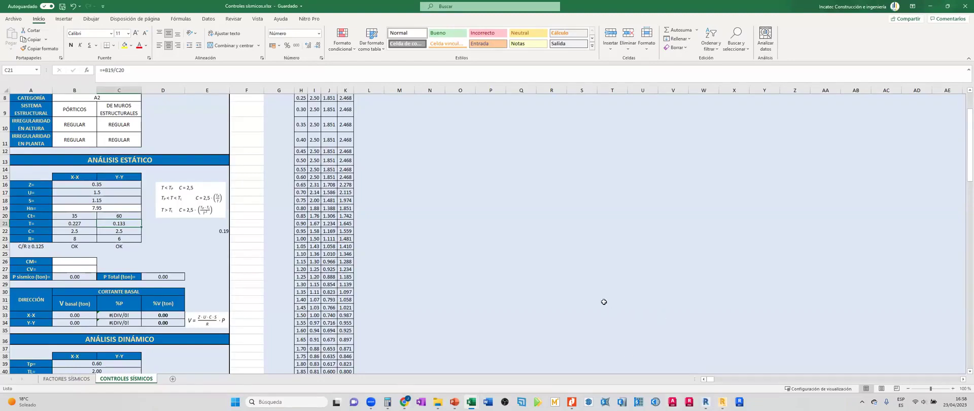
Switch to the E.030-2018 PDF in Nitro Pro and find section 28.4 on the fundamental period of vibration.
click(571, 400)
scroll(532, 281, down, 5)
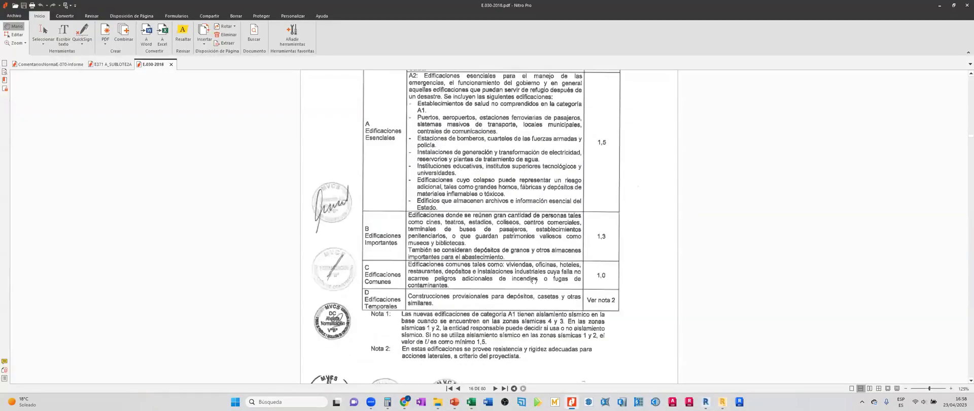
scroll(532, 280, down, 15)
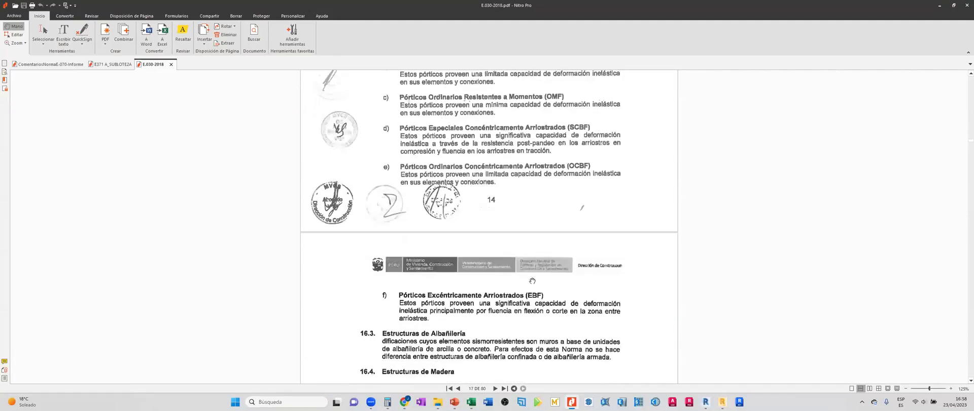
scroll(532, 280, down, 15)
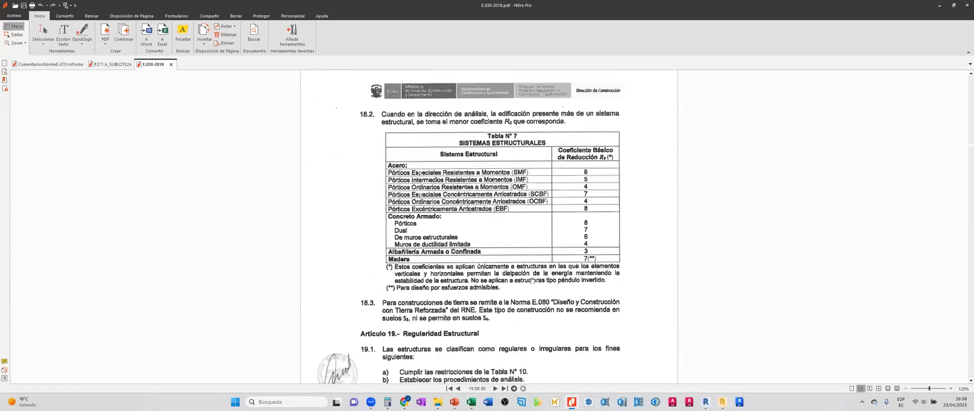
scroll(532, 280, down, 15)
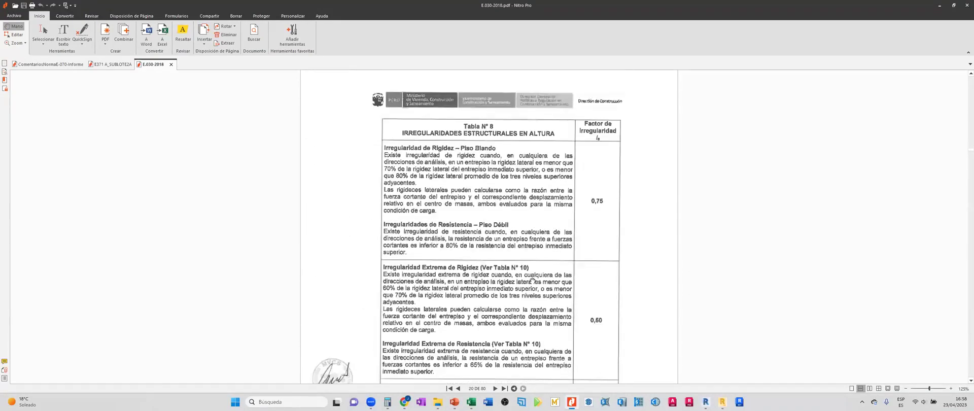
scroll(962, 221, down, 15)
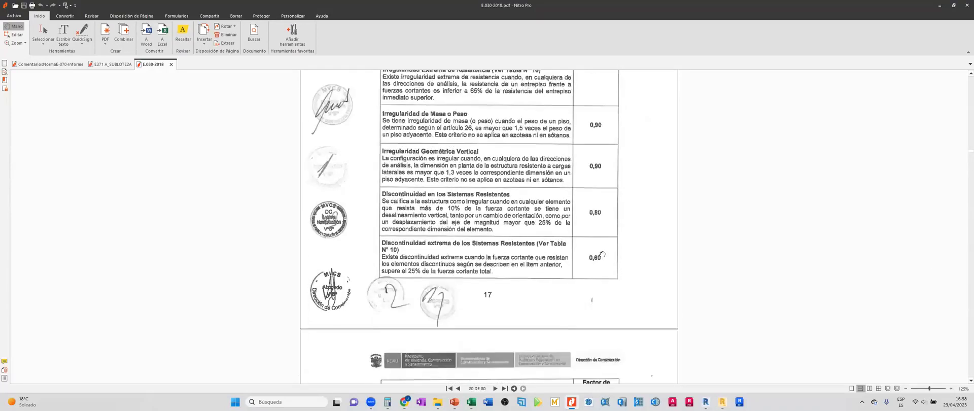
scroll(601, 253, down, 15)
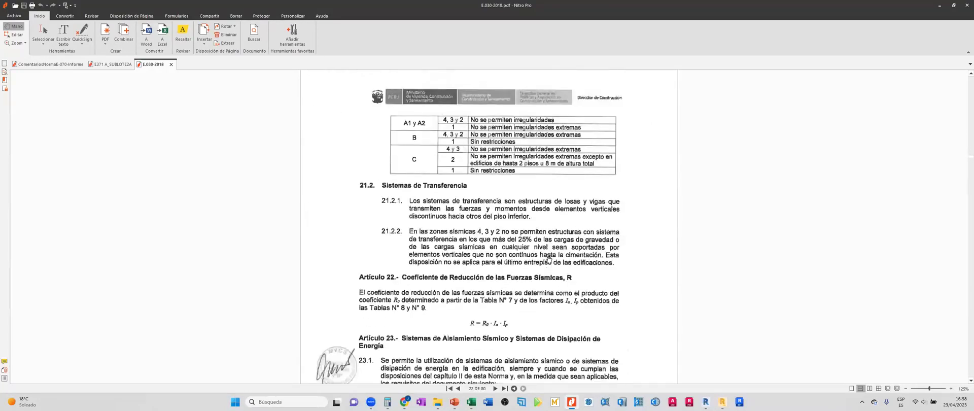
scroll(549, 258, down, 10)
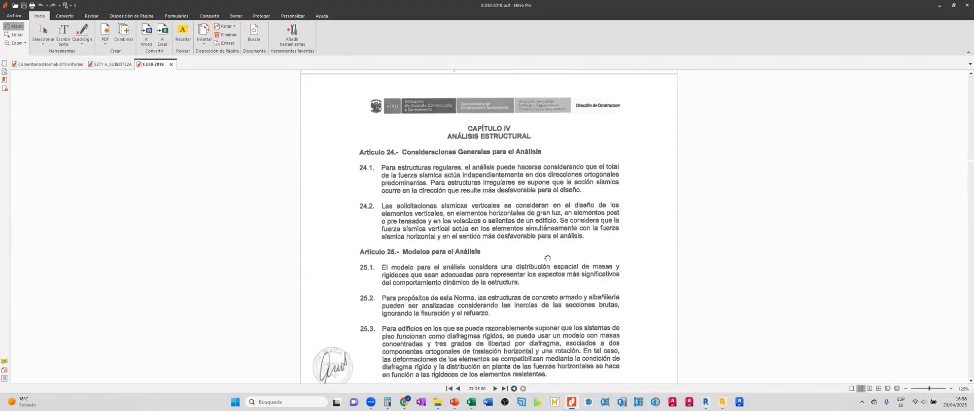
scroll(545, 254, down, 15)
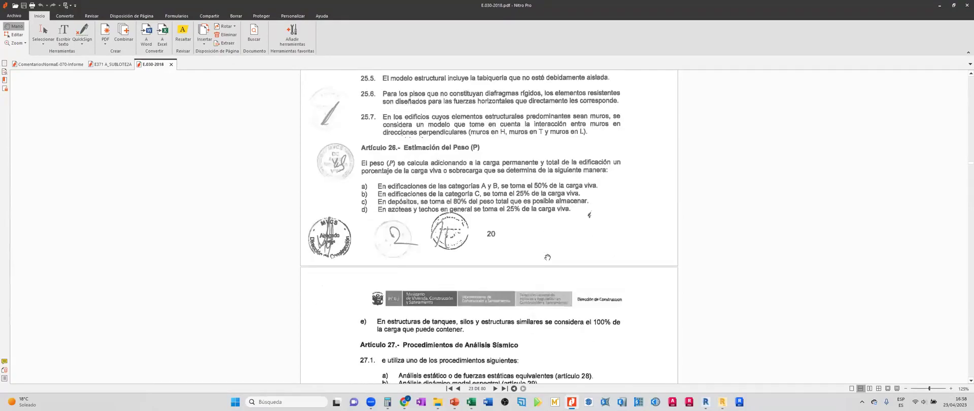
scroll(547, 257, down, 15)
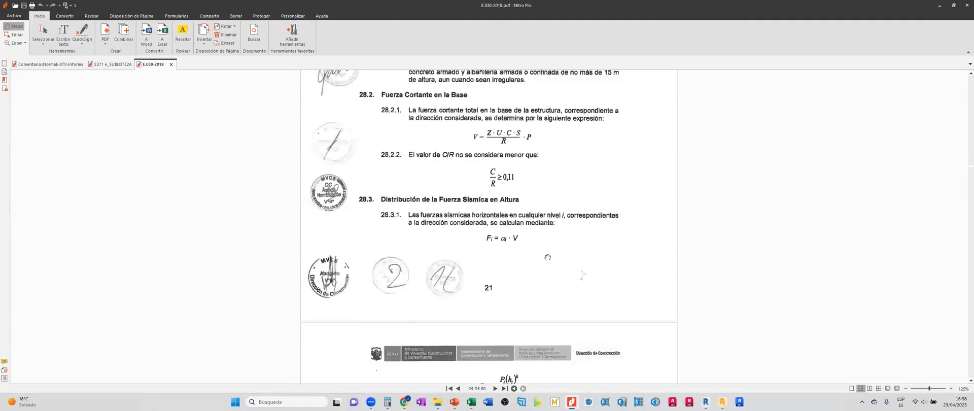
scroll(547, 257, down, 8)
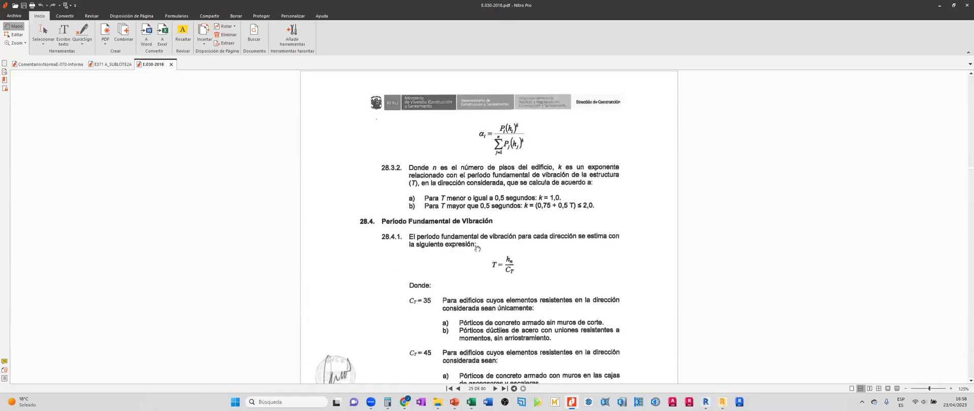
scroll(477, 247, down, 4)
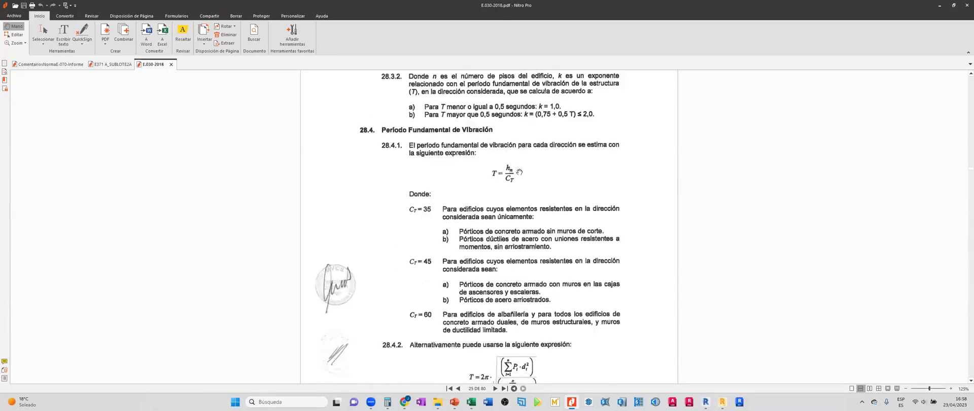
Magnify section 28.4.1 and mark the CT = 35 case for concrete frames and the CT = 60 case for structural walls.
key(ctrl+1)
click(519, 170)
mouse_move(446, 148)
ctrl+mouse_down()
mouse_move(496, 203)
mouse_move(543, 217)
ctrl+mouse_up()
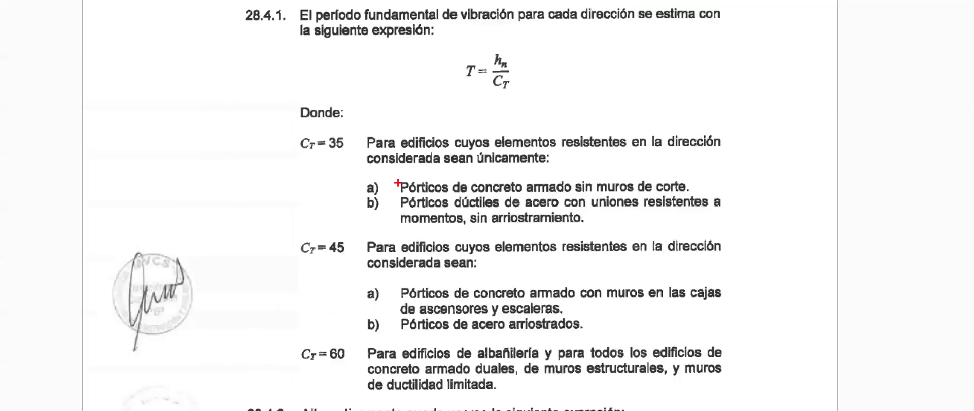
mouse_move(384, 175)
mouse_down()
mouse_move(532, 201)
mouse_move(702, 193)
mouse_up()
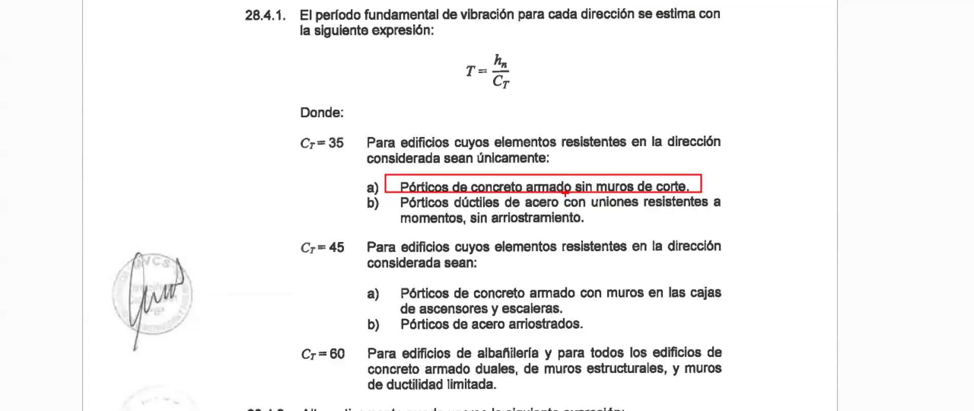
drag(284, 133, 356, 163)
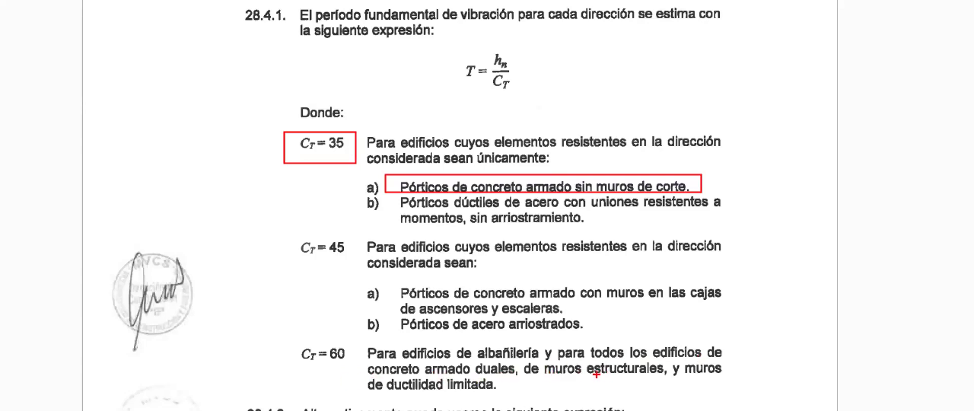
drag(544, 378, 673, 377)
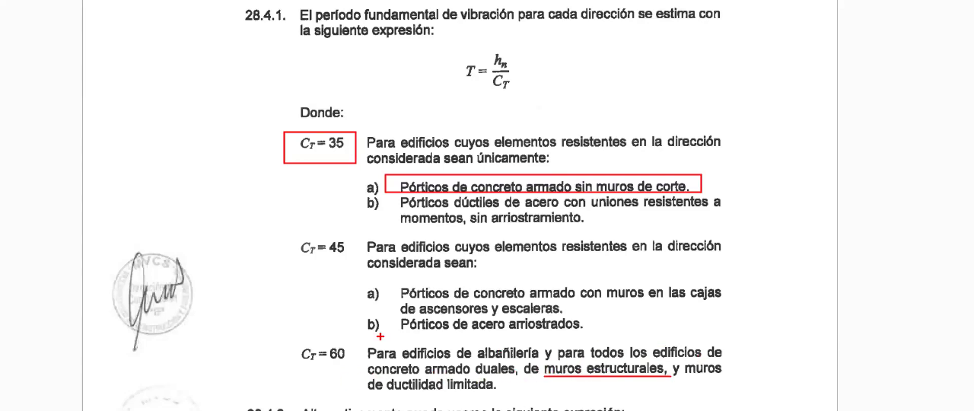
drag(267, 343, 358, 366)
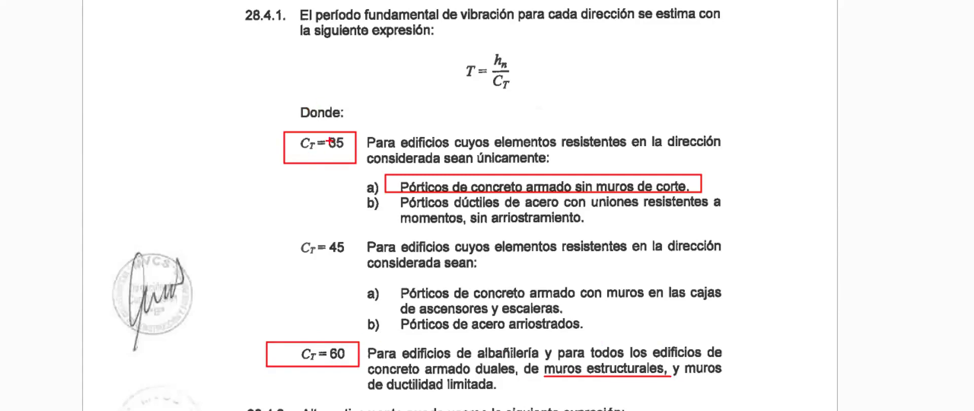
key(Escape)
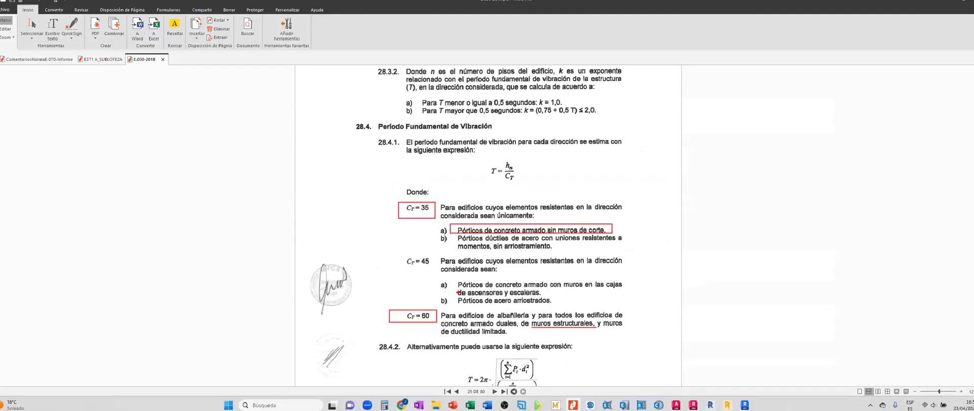
Return to the Controles sísmicos workbook in Excel and check the Ct cells for X-X and Y-Y.
mouse_move(471, 402)
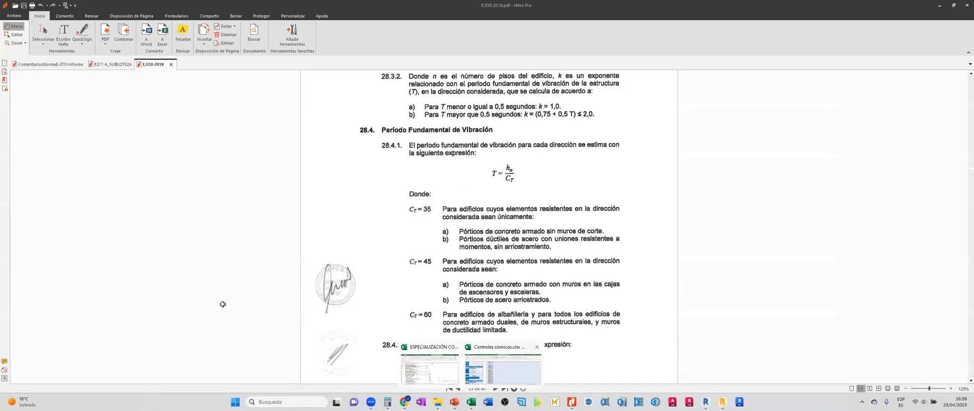
click(502, 368)
click(86, 218)
click(112, 216)
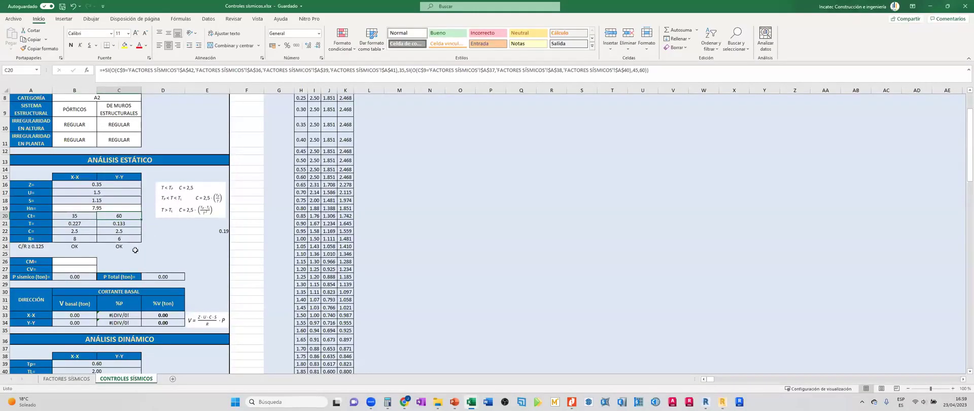
Magnify the ANÁLISIS ESTÁTICO table and mark the Z, U, S and R values with red boxes.
click(158, 260)
scroll(163, 235, up, 2)
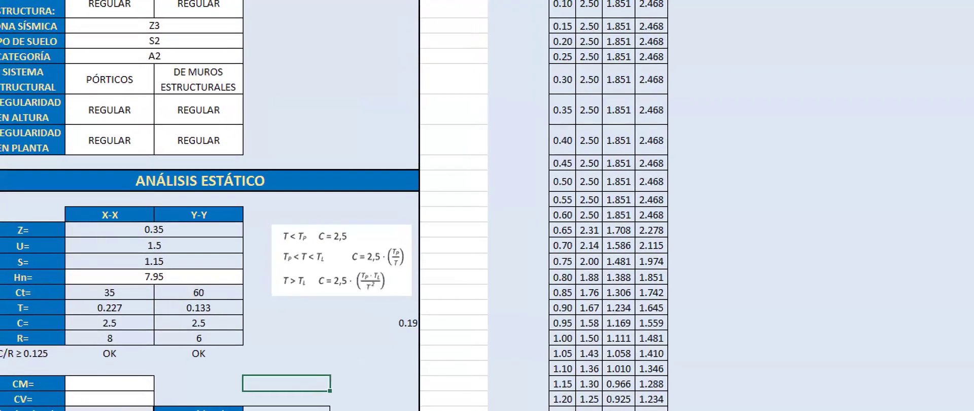
mouse_move(164, 225)
mouse_down()
mouse_move(227, 240)
mouse_move(192, 263)
mouse_move(226, 270)
mouse_up()
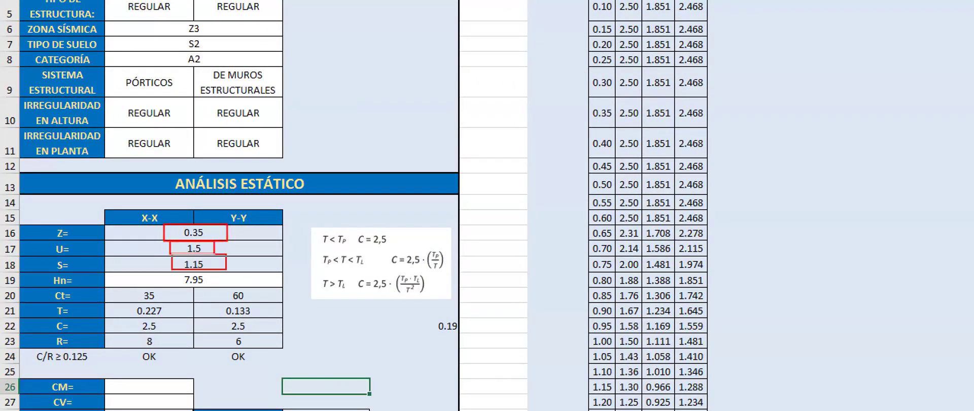
mouse_move(127, 336)
mouse_down()
mouse_move(188, 349)
mouse_move(253, 342)
mouse_up()
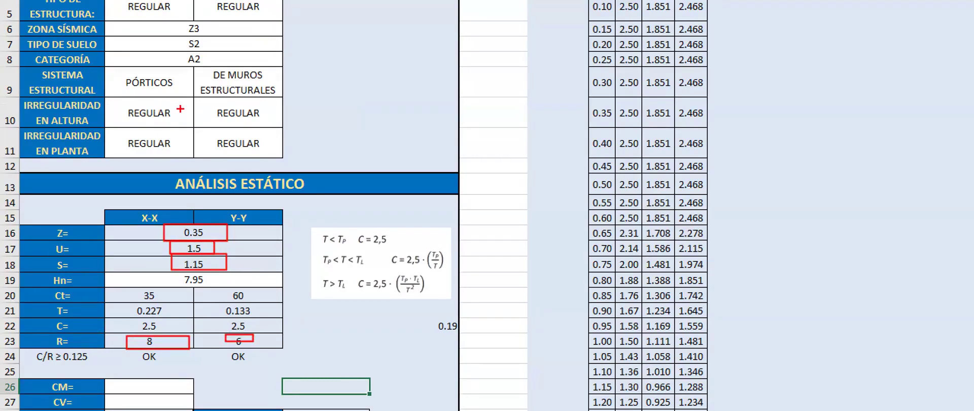
drag(282, 111, 371, 50)
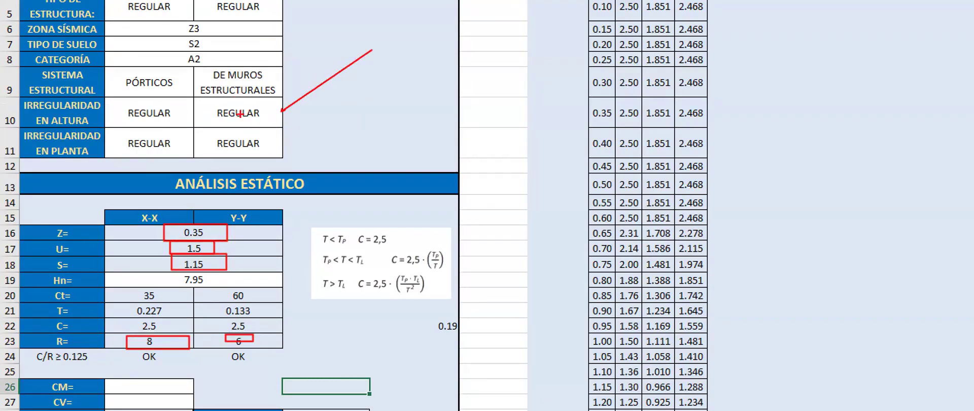
drag(196, 98, 282, 122)
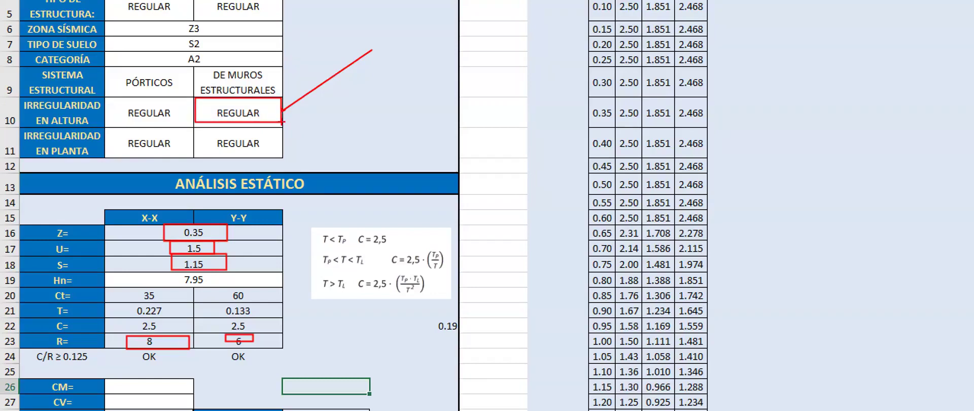
key(ctrl+z)
key(ctrl+z)
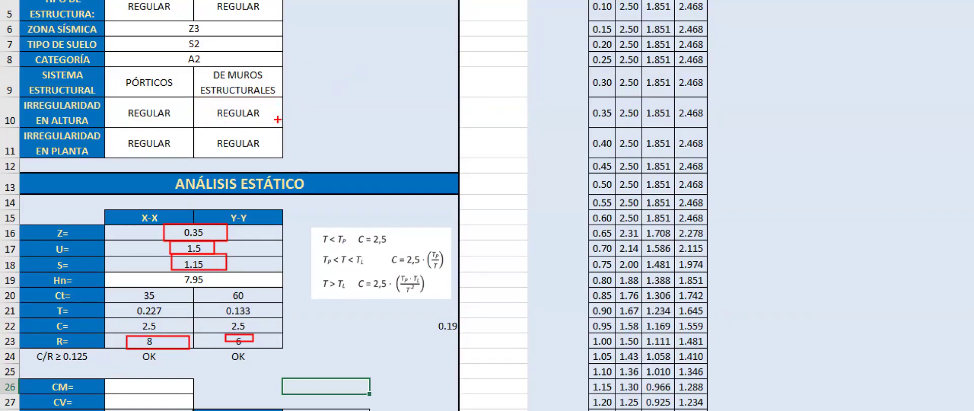
Mark the C/R check, the X-X C value, the T < Tp condition among the C formulas and the T values, and leave the magnified view.
mouse_move(131, 349)
mouse_down()
mouse_move(171, 362)
mouse_move(272, 364)
mouse_up()
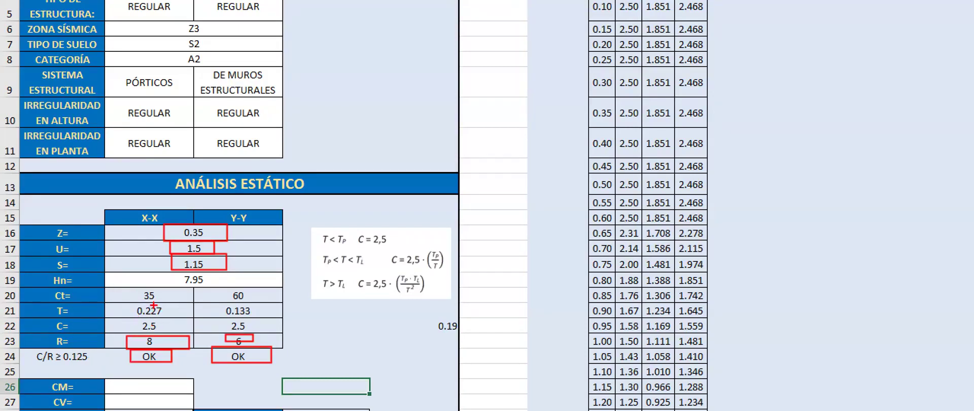
drag(134, 314, 160, 331)
mouse_move(311, 206)
mouse_down()
mouse_move(499, 315)
mouse_move(477, 307)
mouse_up()
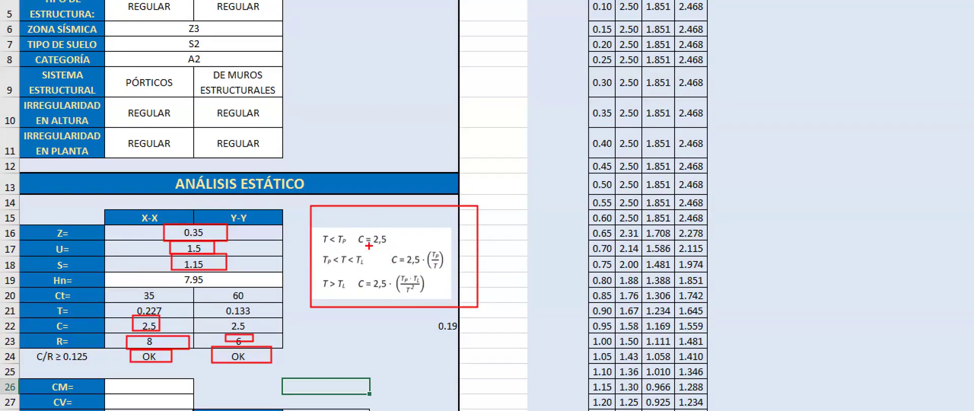
mouse_move(319, 230)
mouse_down()
mouse_move(322, 248)
mouse_move(350, 247)
mouse_up()
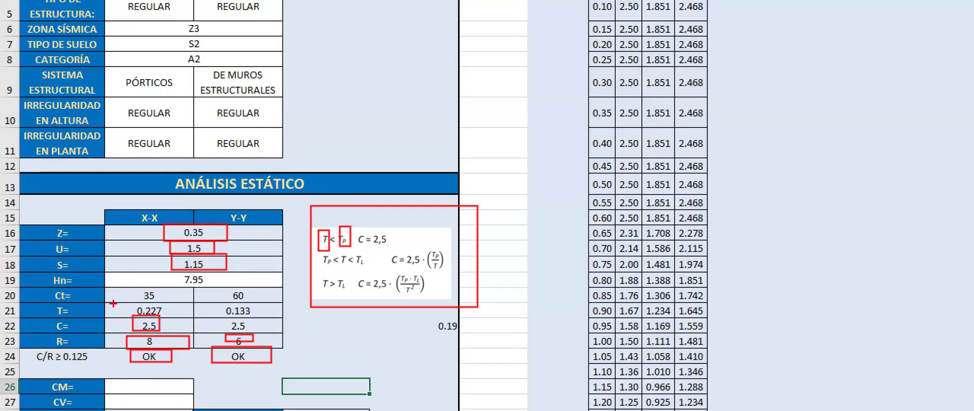
drag(116, 299, 267, 316)
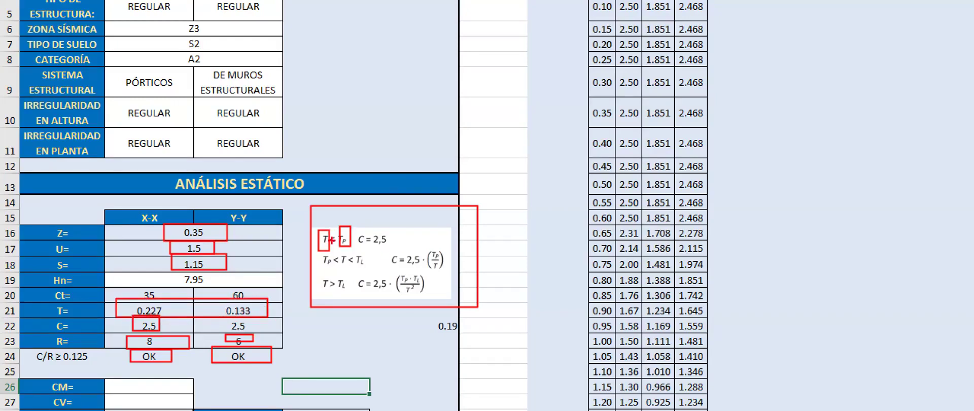
key(Escape)
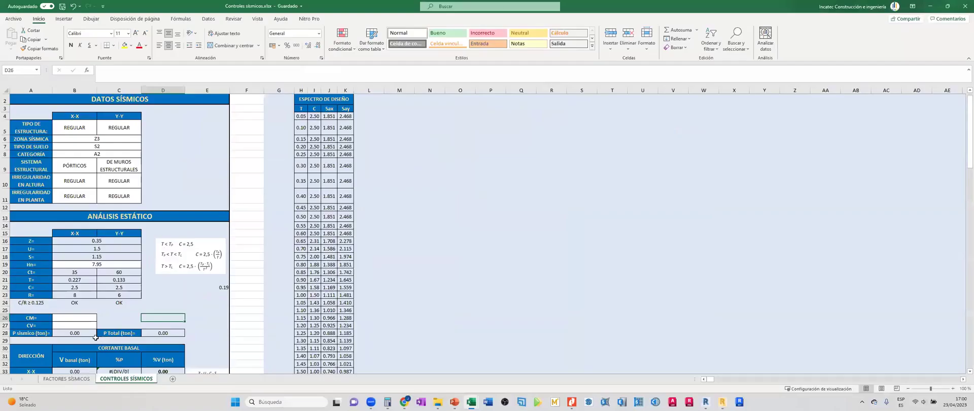
Magnify the ANÁLISIS DINÁMICO table and mark its Tp and TL values with red boxes.
scroll(95, 299, down, 3)
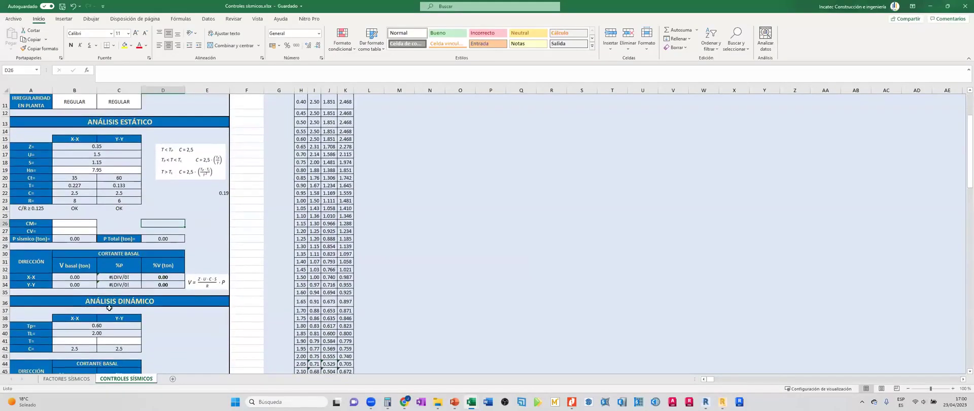
key(ctrl+1)
click(91, 338)
mouse_move(78, 305)
ctrl+mouse_down()
mouse_move(118, 317)
mouse_move(124, 333)
ctrl+mouse_up()
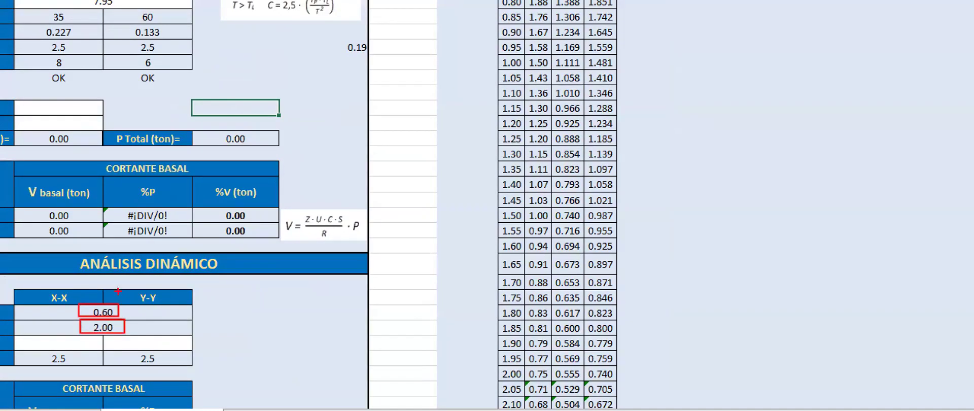
Leave the magnified view, select the Tp value and mark the T < Tp, C = 2,5 condition with a red box in a fresh magnified view.
key(Escape)
click(109, 324)
click(99, 326)
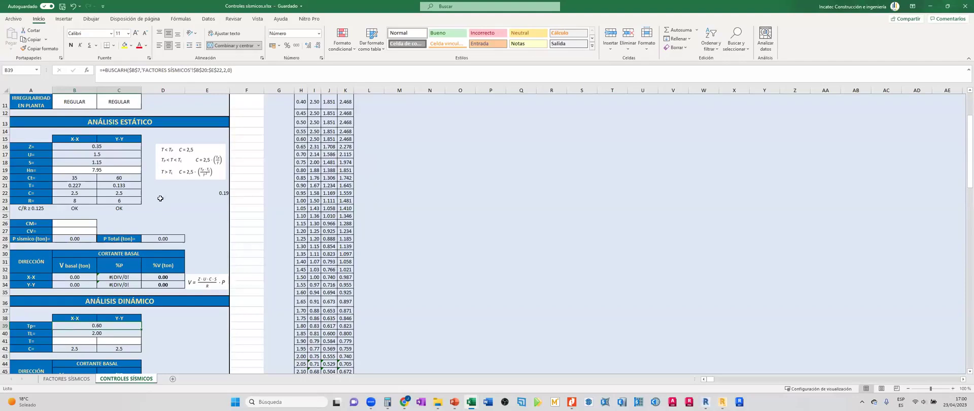
key(ctrl+1)
click(149, 147)
ctrl+drag(164, 134, 256, 161)
key(Escape)
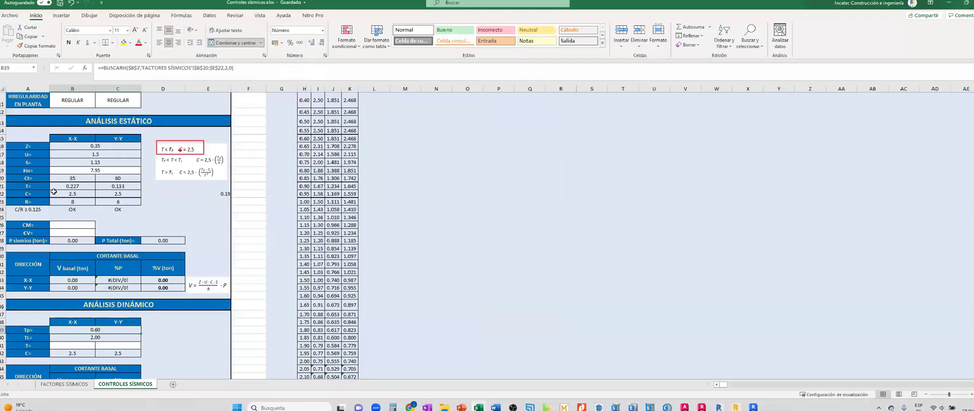
Magnify the ANÁLISIS ESTÁTICO table and mark its T, C and R values for both directions and the whole parameter block with red boxes.
key(ctrl+1)
click(106, 184)
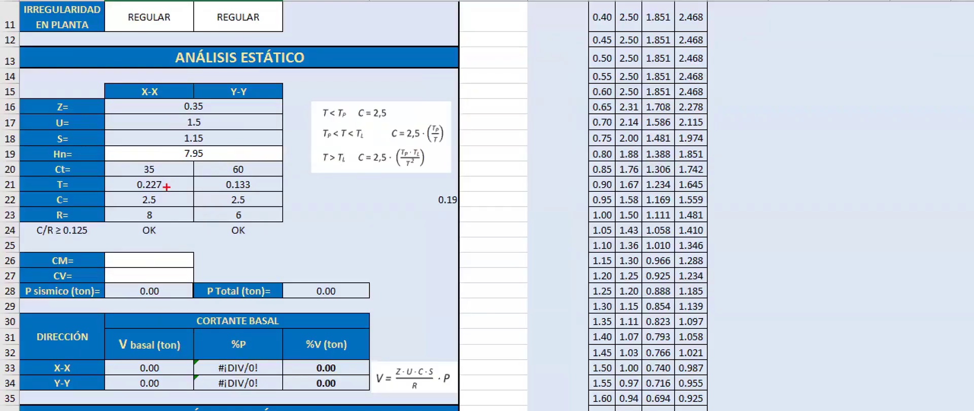
drag(127, 177, 279, 191)
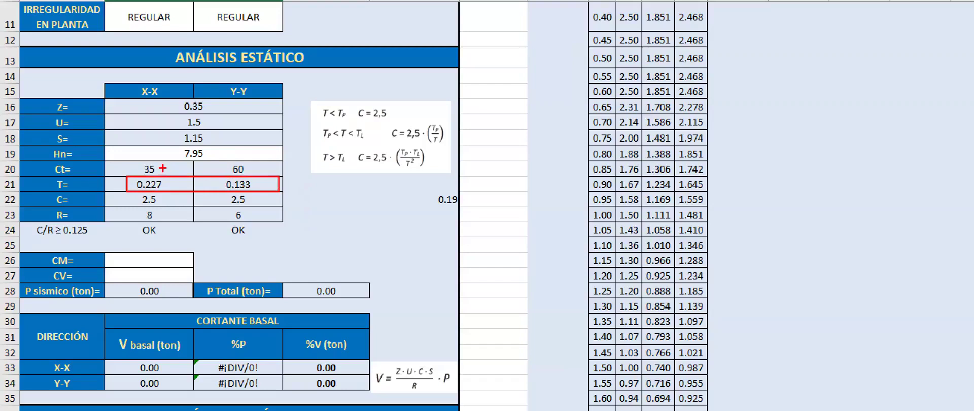
drag(137, 194, 163, 208)
drag(214, 192, 267, 208)
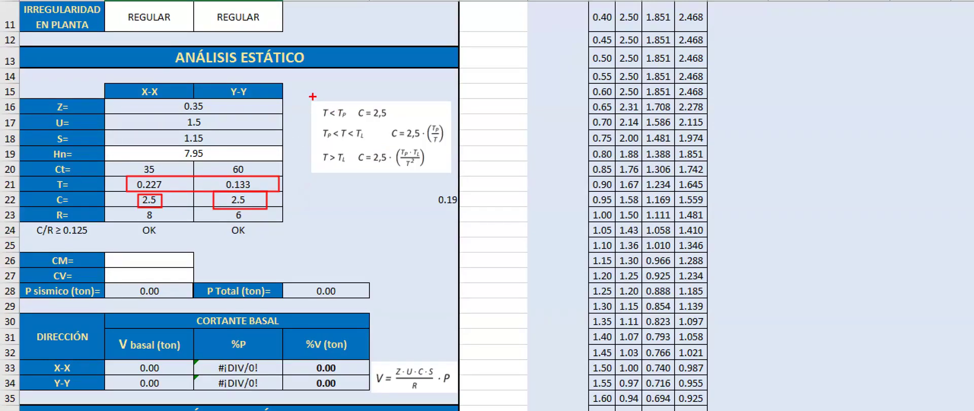
drag(128, 207, 170, 222)
drag(233, 208, 247, 225)
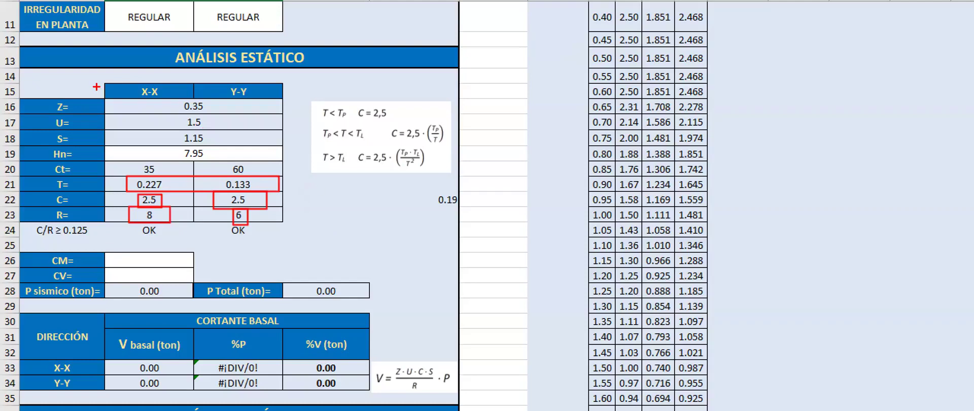
mouse_move(103, 81)
mouse_down()
mouse_move(234, 200)
mouse_move(285, 226)
mouse_up()
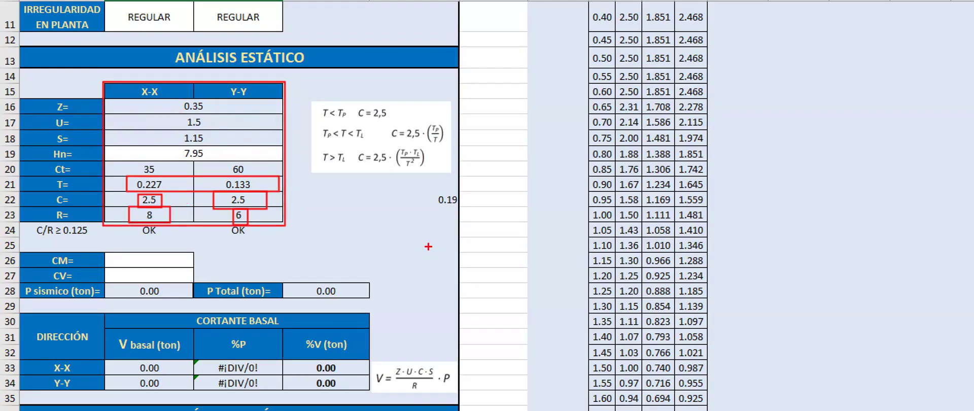
key(Escape)
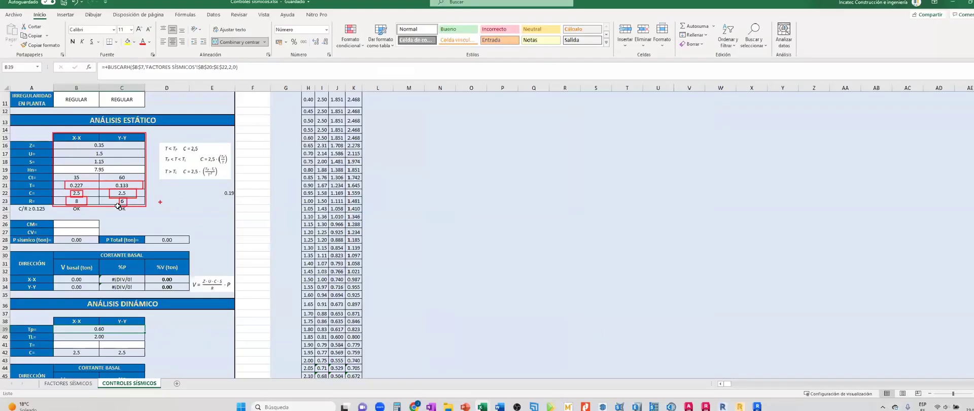
Annotate the magnified static analysis with the expression ZXSXUXC over R, and box and point an arrow at the coefficient in E22.
key(ctrl+1)
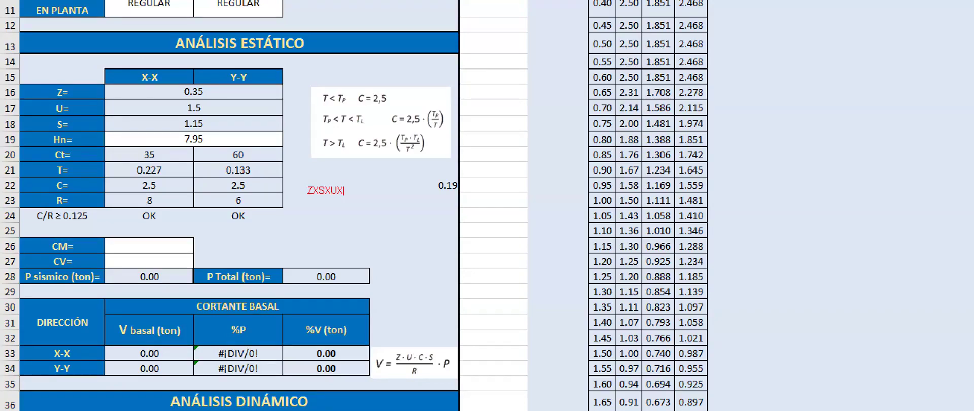
drag(300, 196, 376, 197)
drag(430, 177, 454, 187)
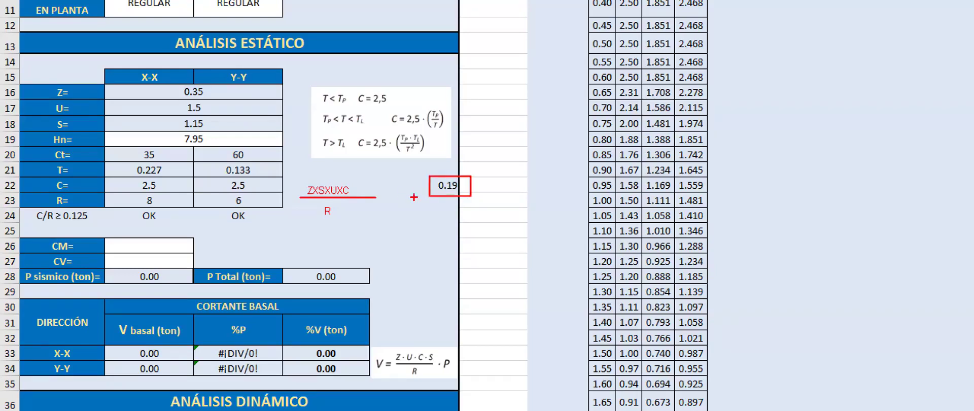
drag(441, 206, 411, 251)
mouse_move(295, 160)
mouse_down()
mouse_move(499, 277)
mouse_move(497, 262)
mouse_up()
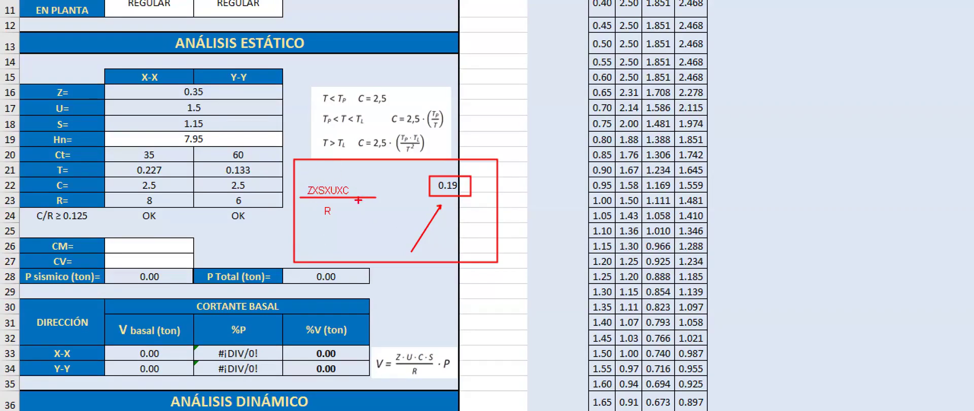
drag(475, 198, 543, 224)
key(Escape)
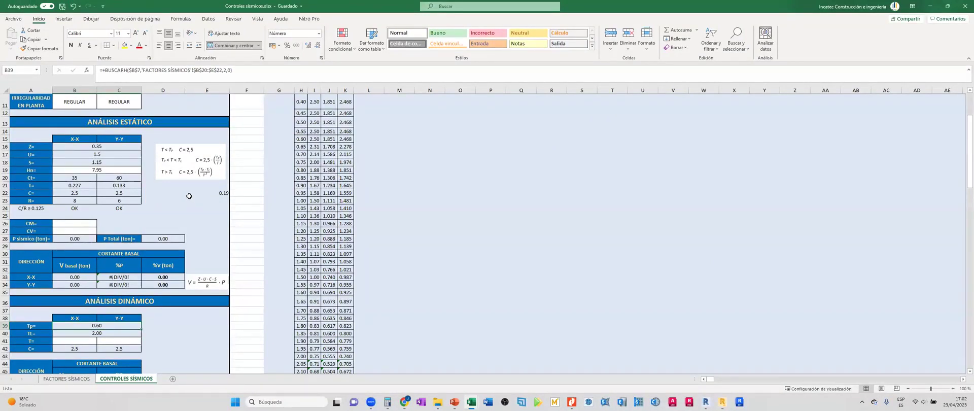
Show the seismic coefficient in cell E22 with four decimals.
click(208, 194)
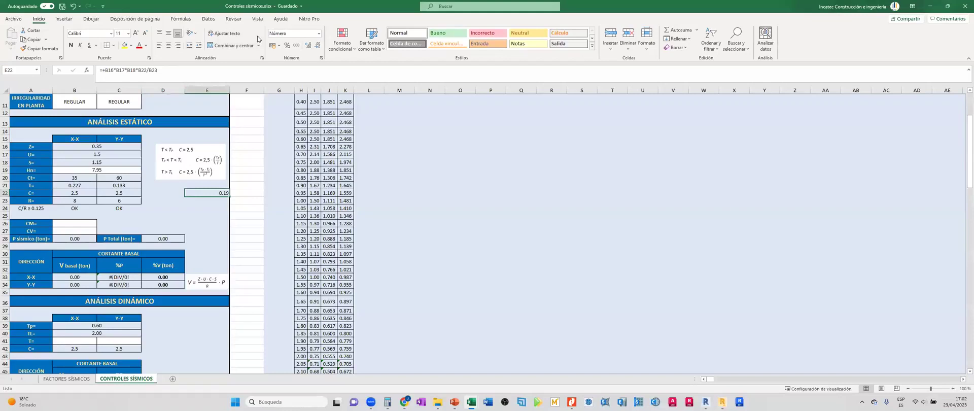
click(308, 45)
Switch to Robot Structural Analysis, open the fictitious loads tool among the special loads and set case 1 (Muerta) as the case to convert.
click(723, 402)
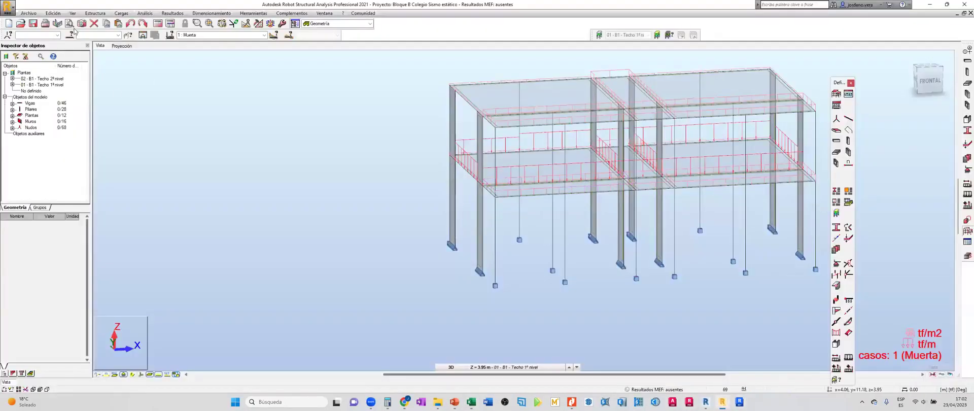
click(121, 13)
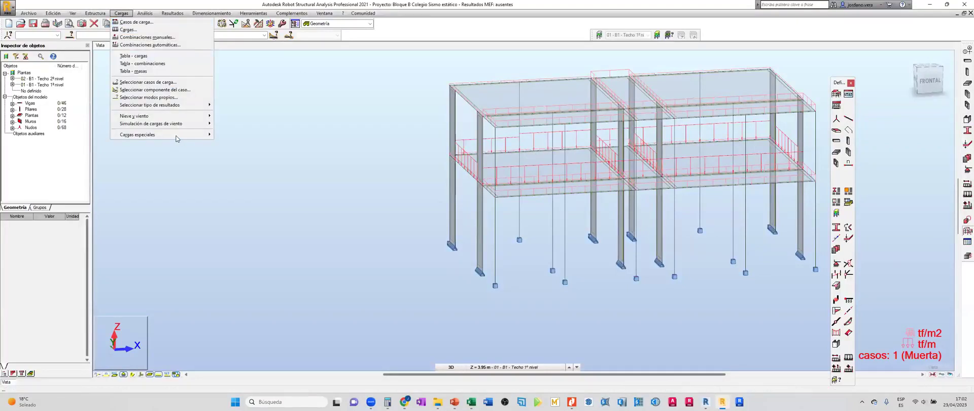
mouse_move(177, 134)
click(236, 160)
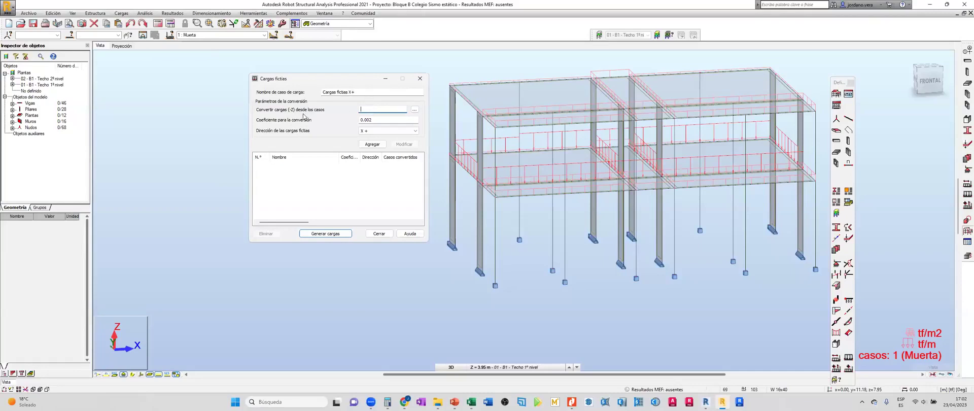
click(415, 111)
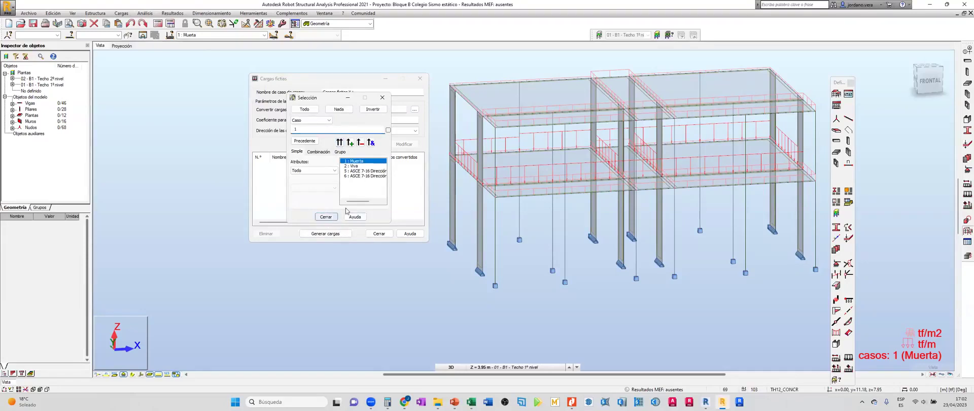
click(329, 217)
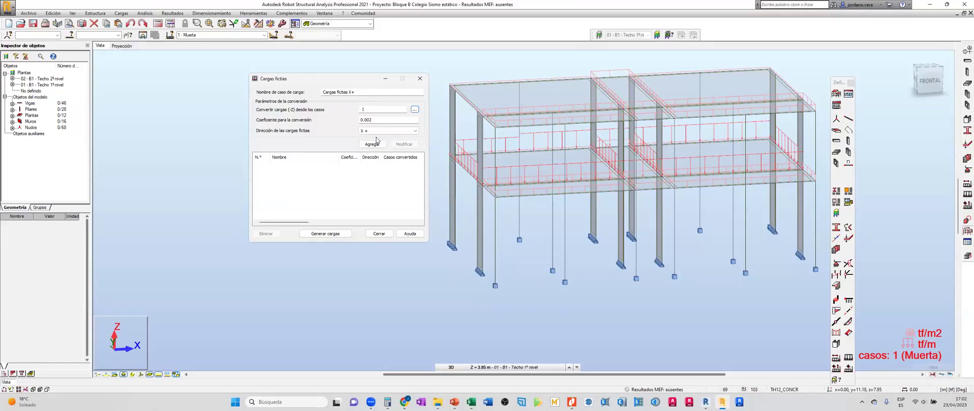
key(Tab)
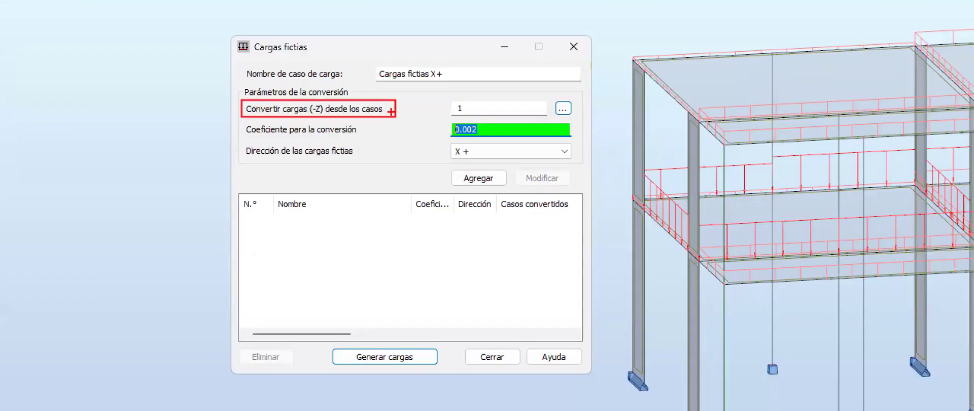
Mark the converted case number, the conversion coefficient label and the X+ direction in the magnified fictitious loads dialog, and leave the magnified view.
drag(445, 88, 472, 119)
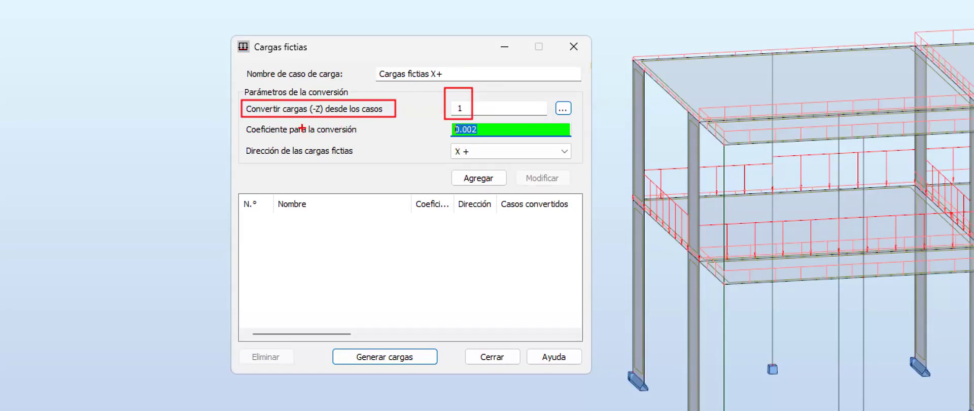
drag(241, 123, 374, 140)
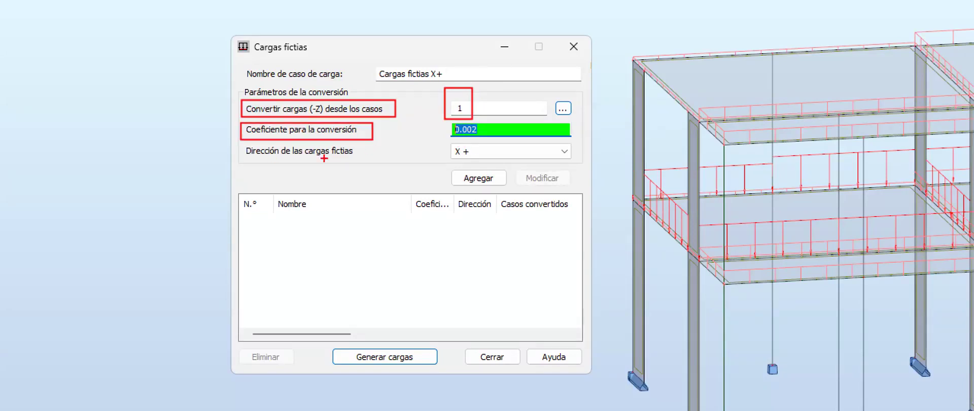
drag(443, 137, 600, 165)
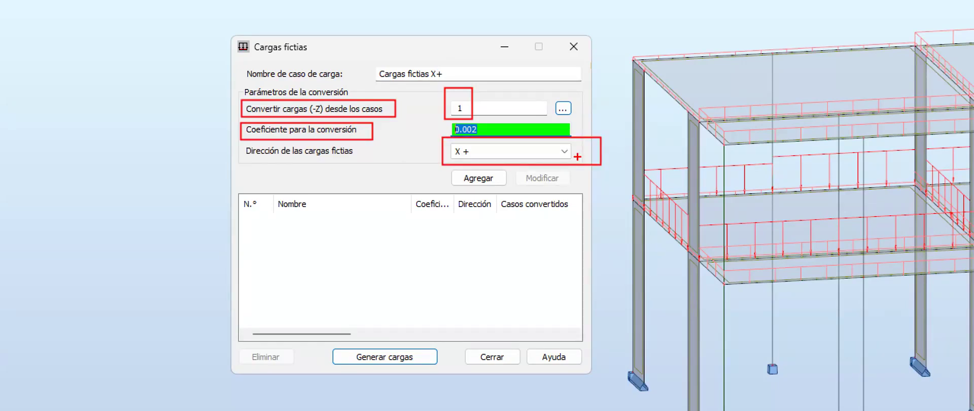
key(Escape)
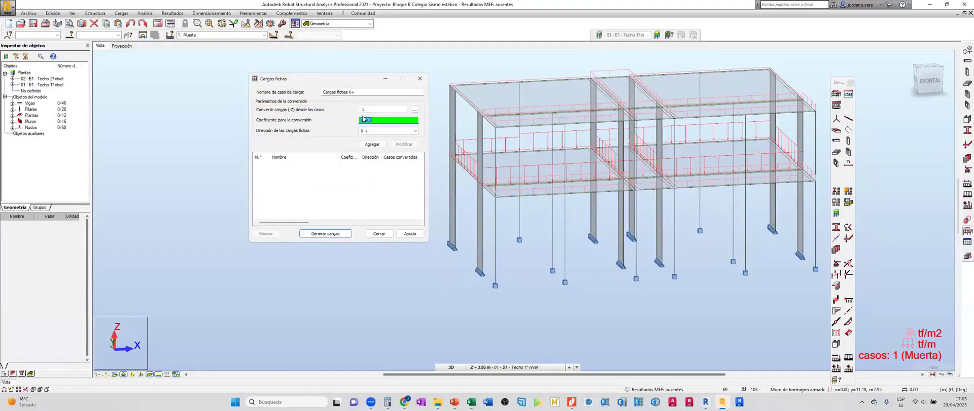
Copy the 0.1887 coefficient from cell E22 into the conversion coefficient and add the X+ fictitious load for case 1.
key(alt+Tab)
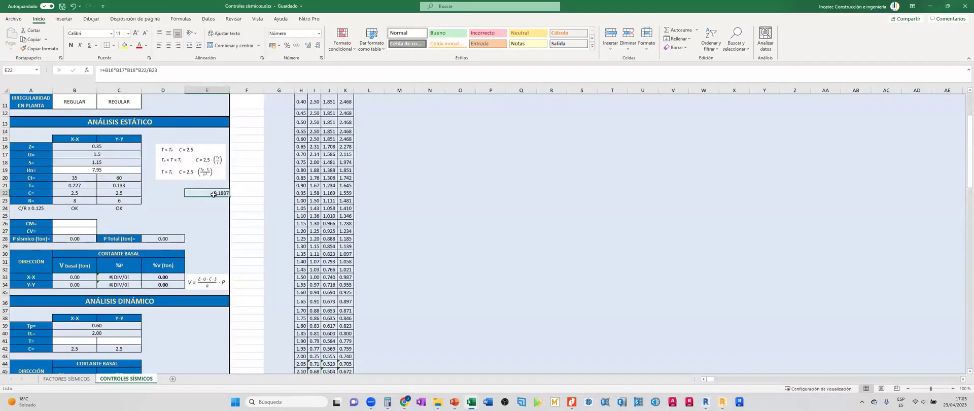
key(alt+Tab)
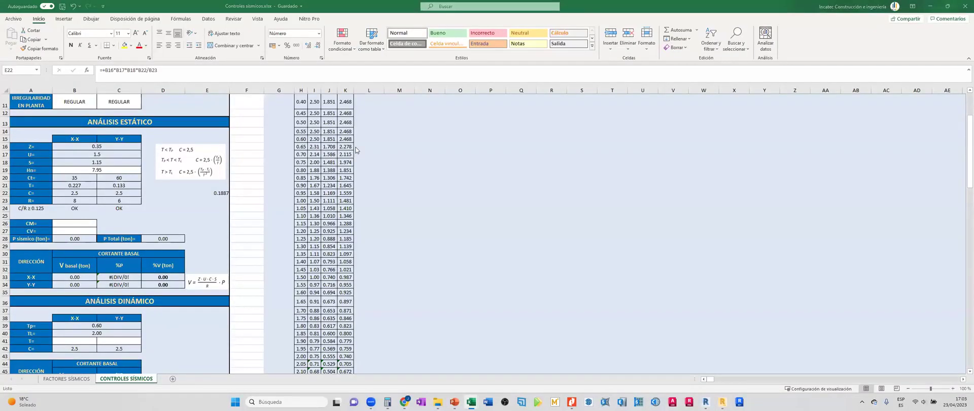
key(alt+Tab)
text(0.1888)
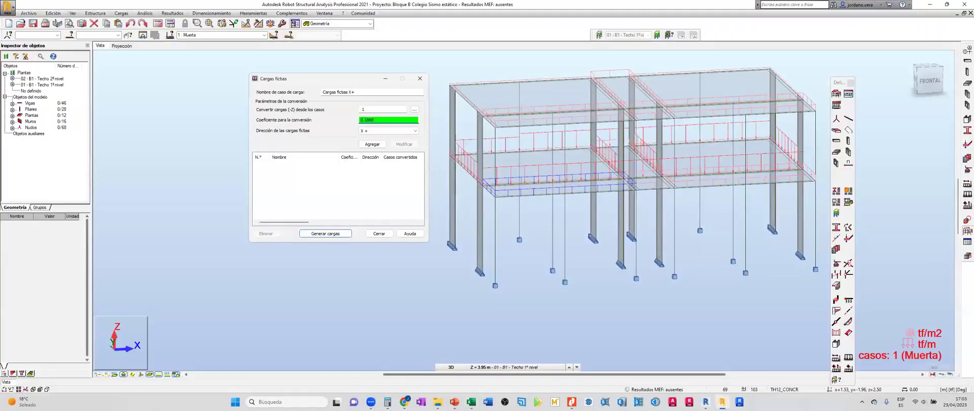
click(311, 170)
click(373, 144)
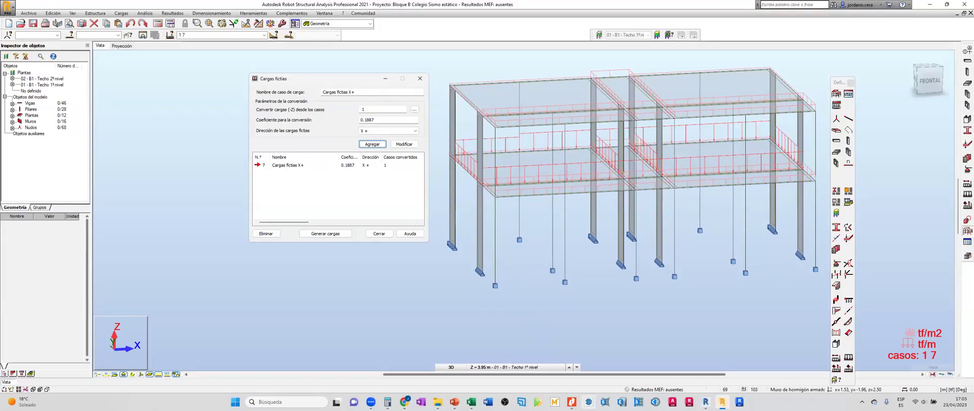
Switch to the E.030-2018 PDF in Nitro Pro and look up Article 26 on estimating the seismic weight (P).
mouse_move(572, 402)
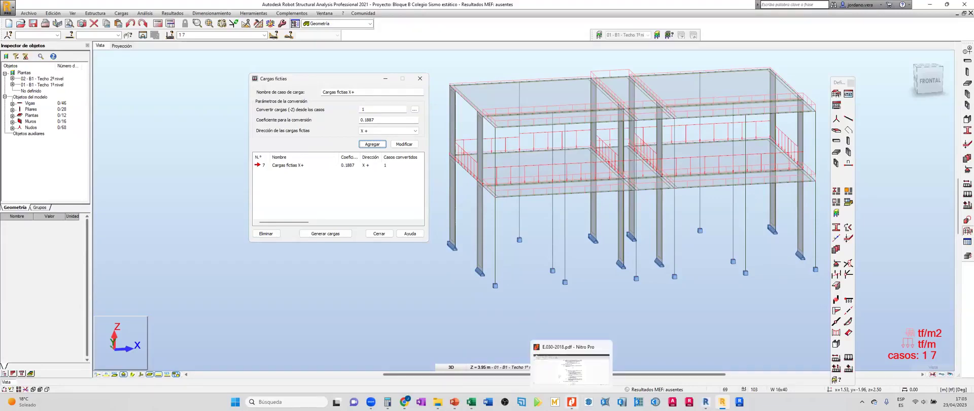
click(572, 376)
scroll(492, 267, down, 3)
scroll(491, 267, down, 5)
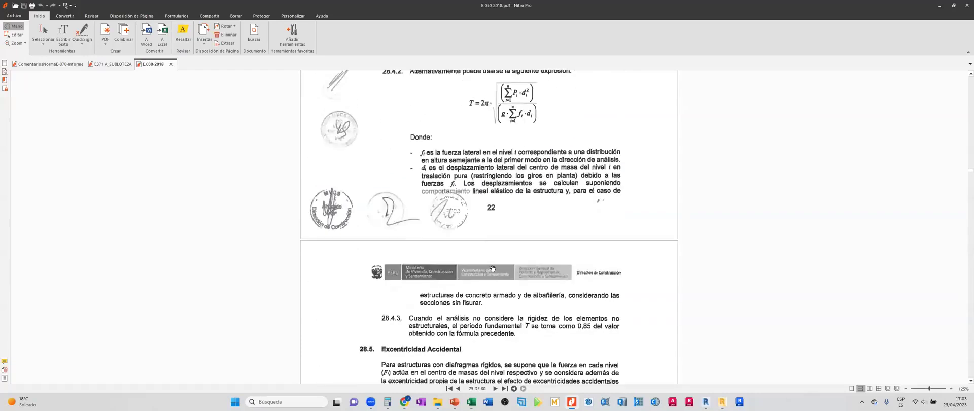
scroll(492, 268, down, 4)
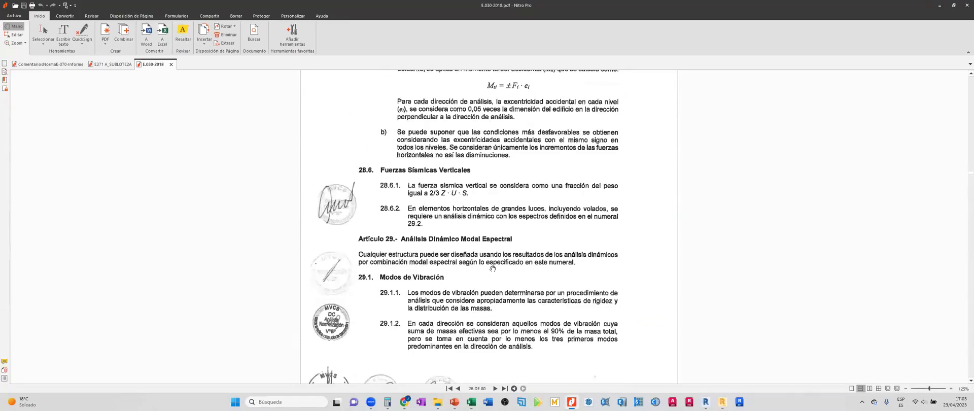
scroll(493, 269, up, 1)
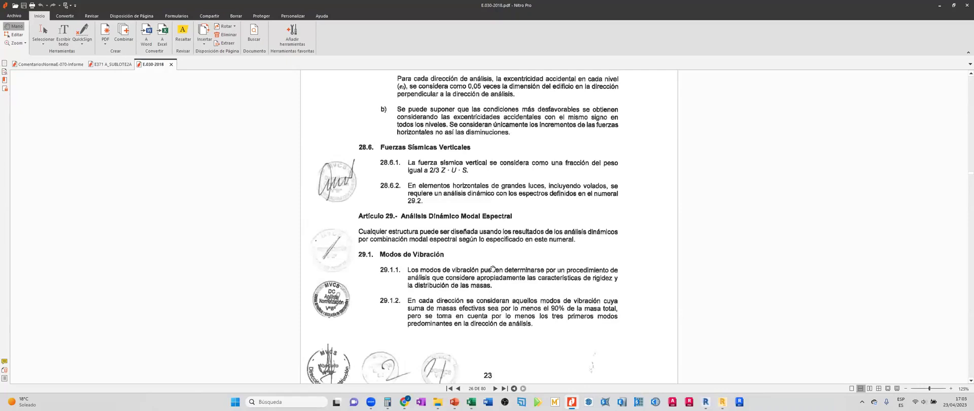
scroll(492, 269, up, 12)
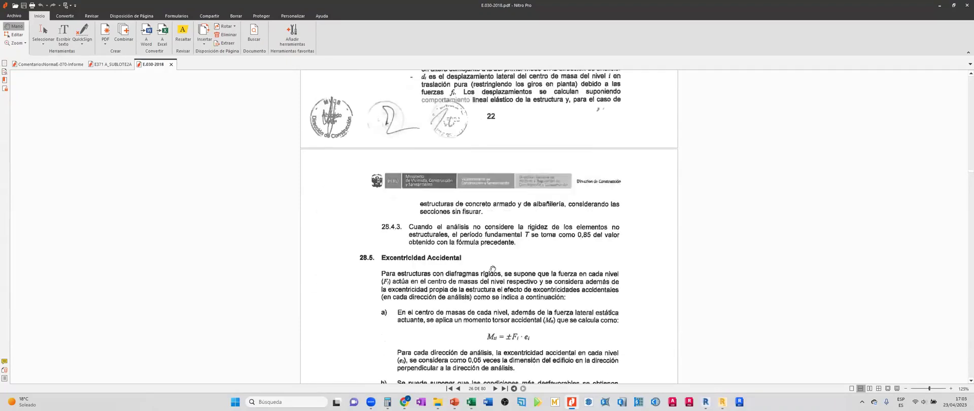
scroll(493, 268, up, 10)
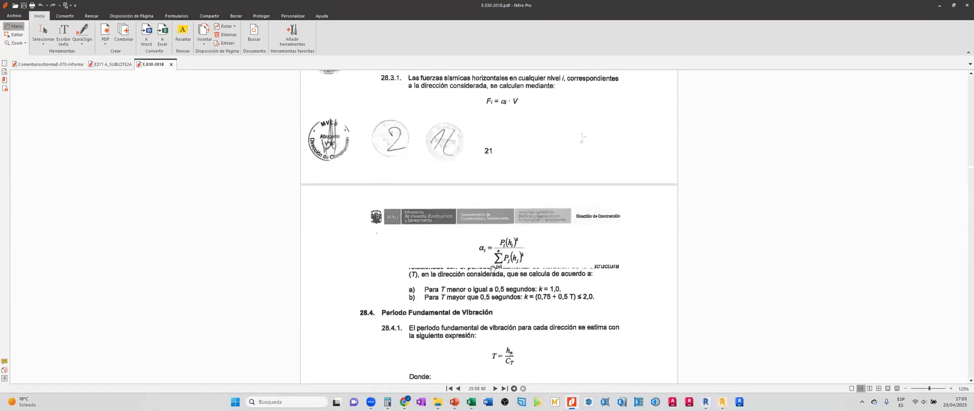
scroll(492, 269, up, 4)
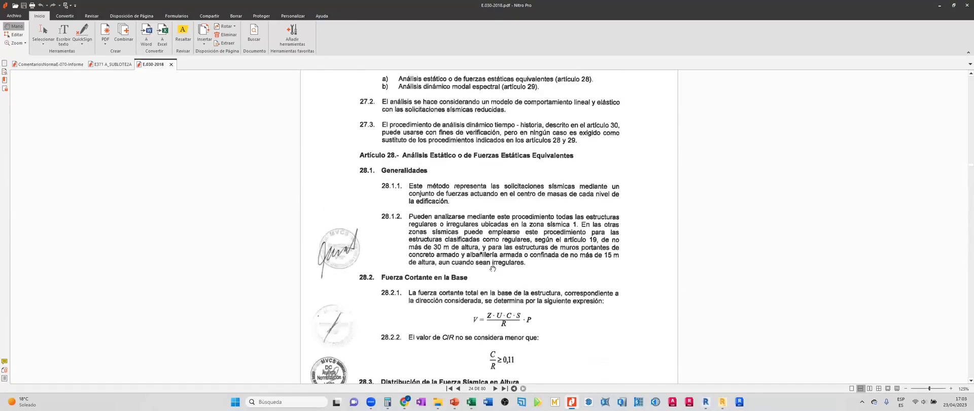
scroll(493, 269, down, 3)
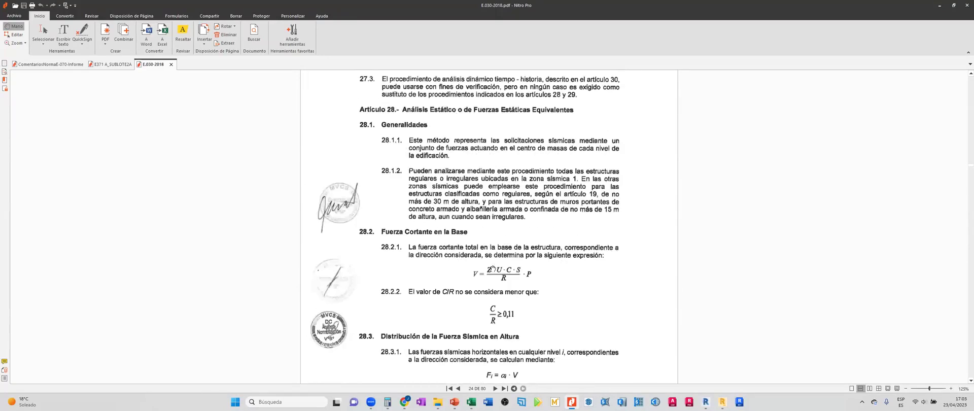
scroll(492, 269, down, 2)
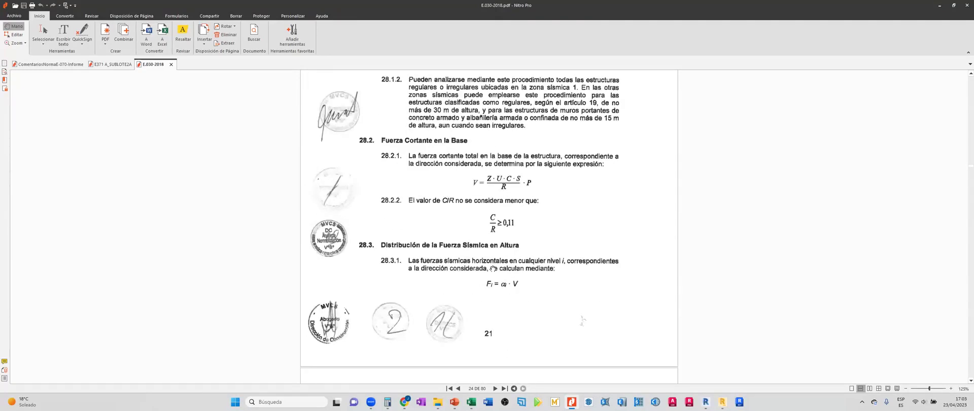
scroll(493, 268, up, 7)
scroll(493, 268, up, 4)
scroll(410, 202, down, 2)
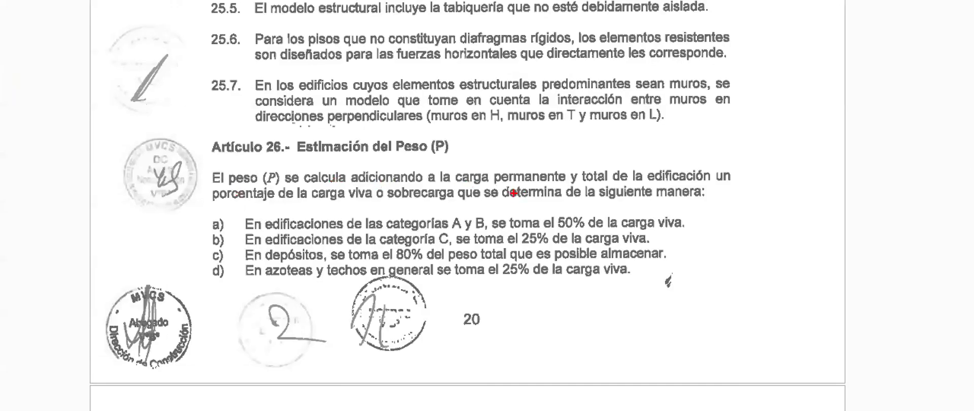
Mark the permanent load, categories A and B and the 50%, 25%, 80% and 25% live load percentages in magnified Article 26, and leave the magnified view.
mouse_move(456, 169)
ctrl+mouse_down()
mouse_move(531, 186)
mouse_move(569, 182)
ctrl+mouse_up()
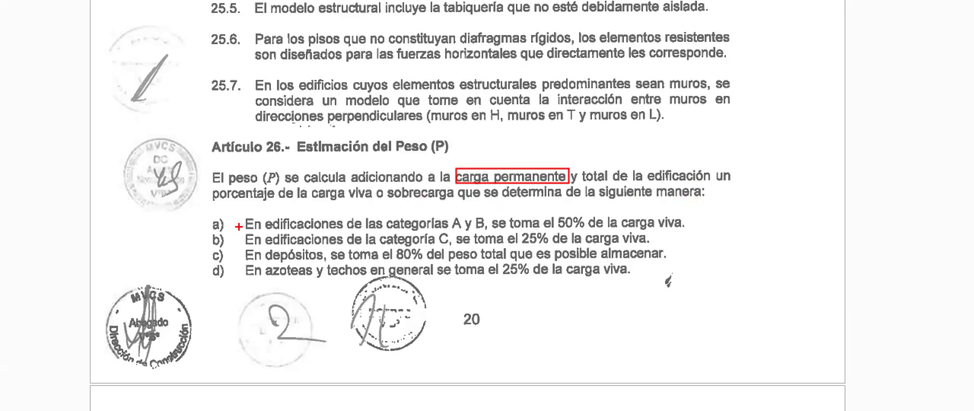
drag(238, 227, 481, 231)
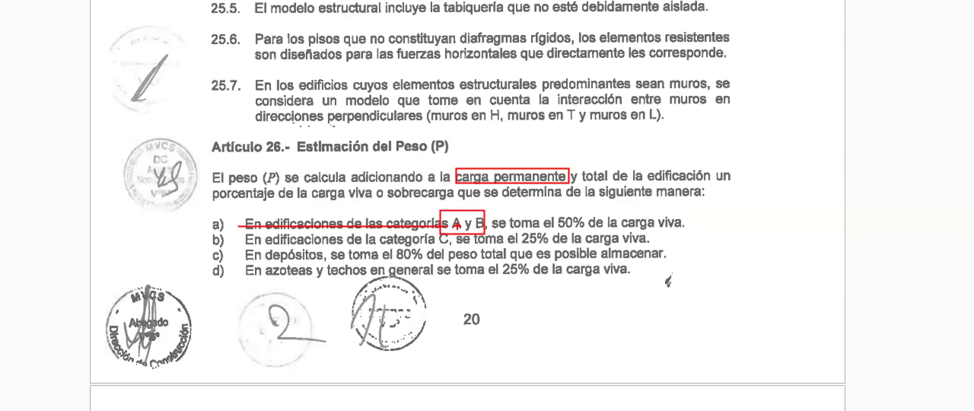
drag(555, 207, 587, 231)
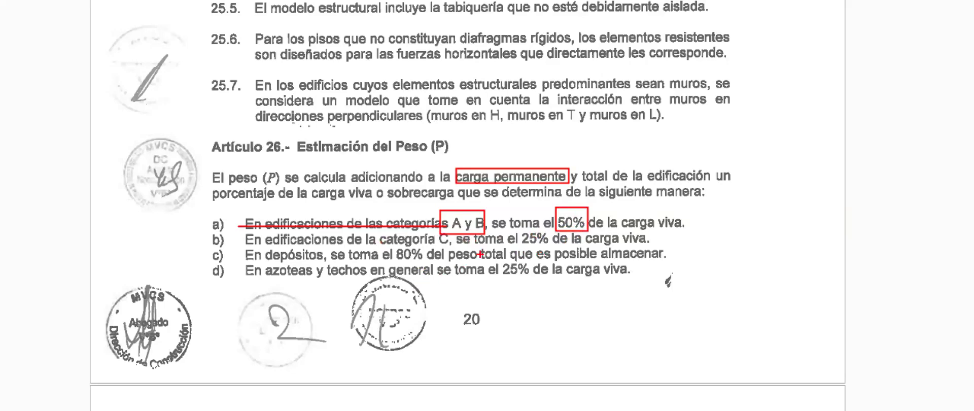
drag(517, 229, 550, 248)
drag(396, 247, 422, 262)
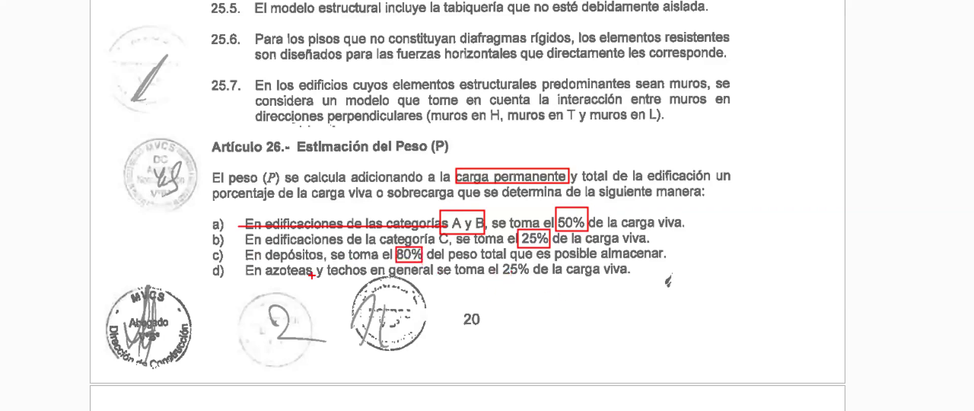
drag(503, 258, 538, 278)
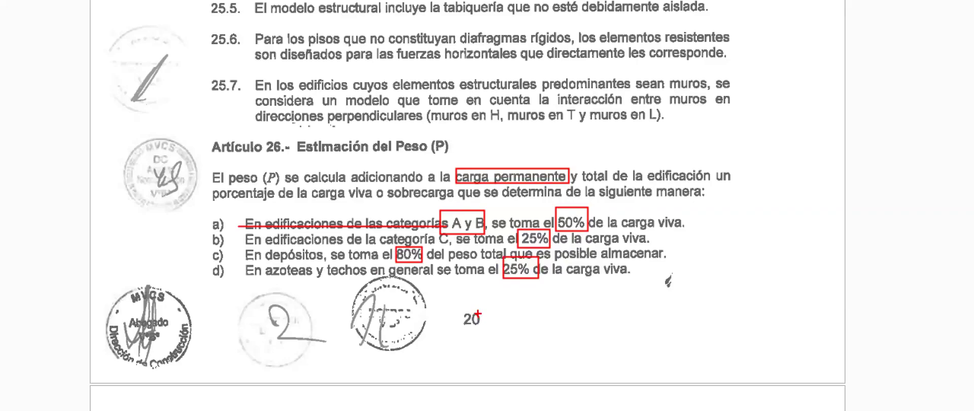
key(Escape)
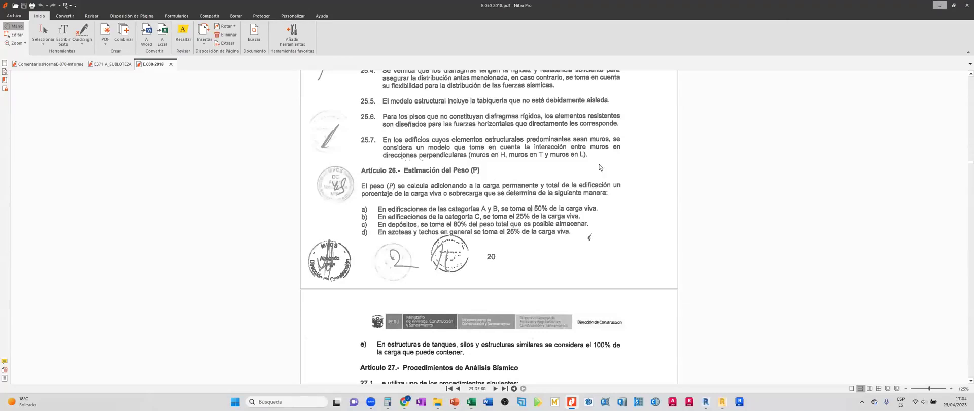
Return to Robot Structural Analysis and set the fictitious load conversion coefficient to 0.09435.
click(940, 5)
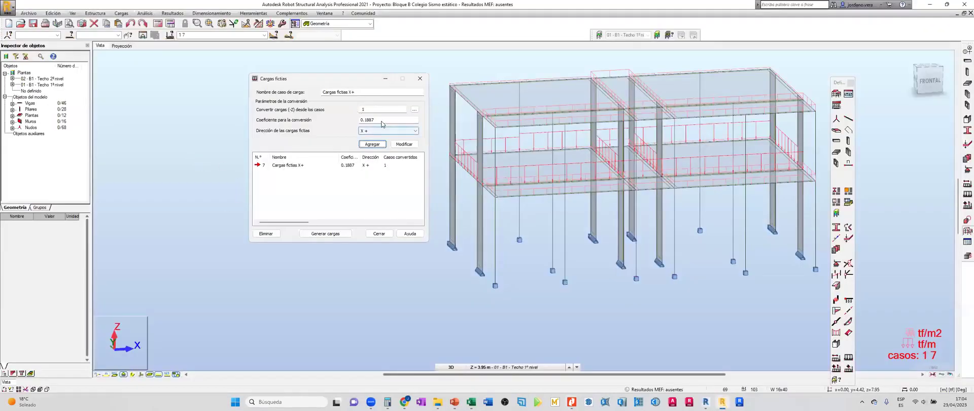
drag(383, 121, 360, 117)
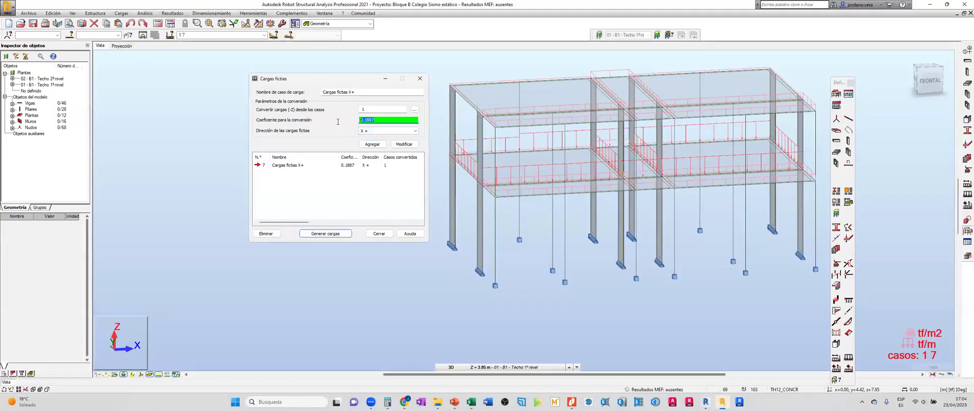
click(371, 119)
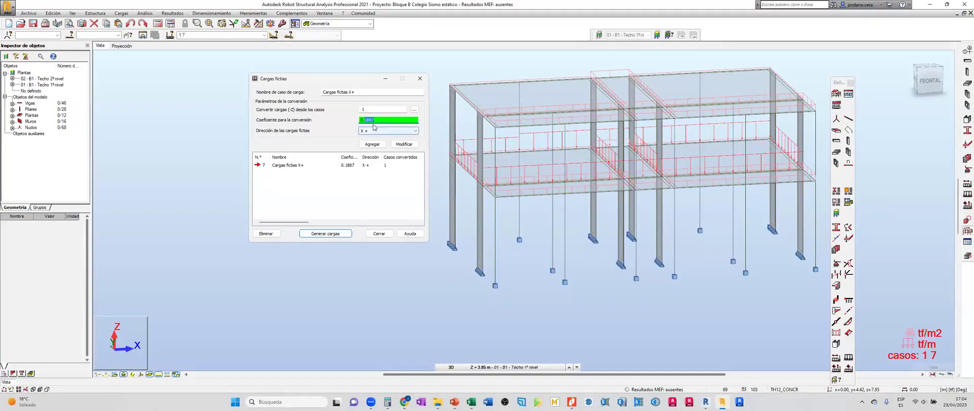
text(09)
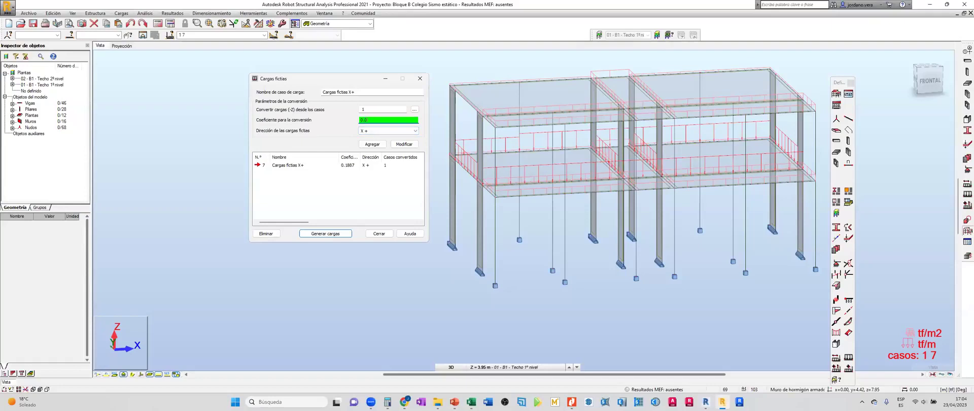
text(435)
drag(329, 122, 312, 132)
Set case 2 (Viva) as the case to convert and add its X+ fictitious load to the list.
drag(393, 109, 339, 112)
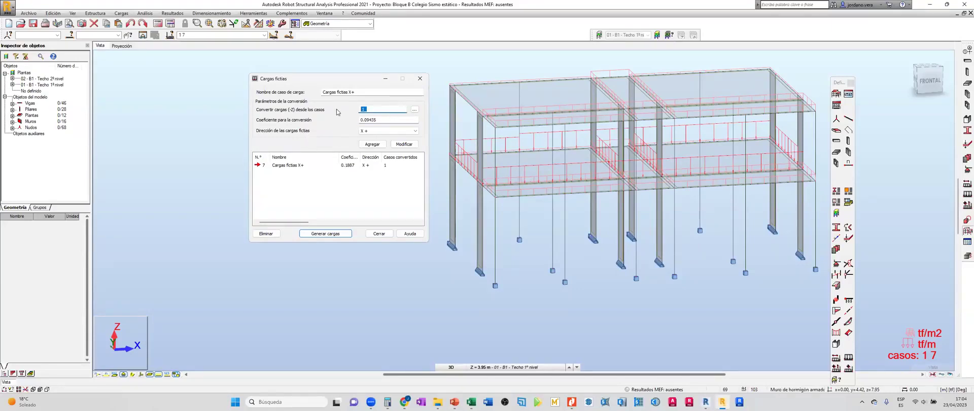
click(416, 111)
click(414, 109)
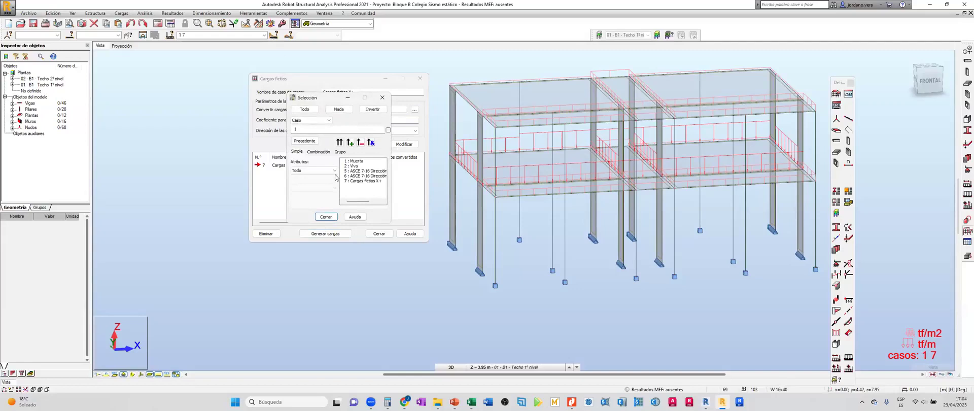
click(348, 166)
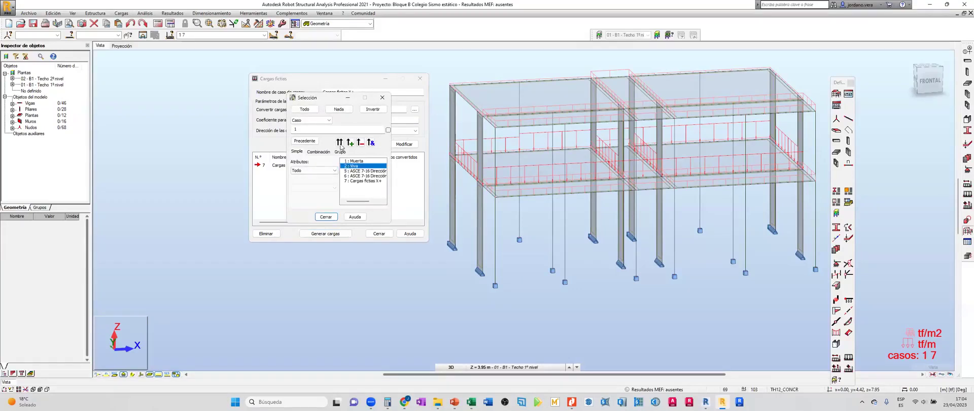
click(325, 216)
click(373, 144)
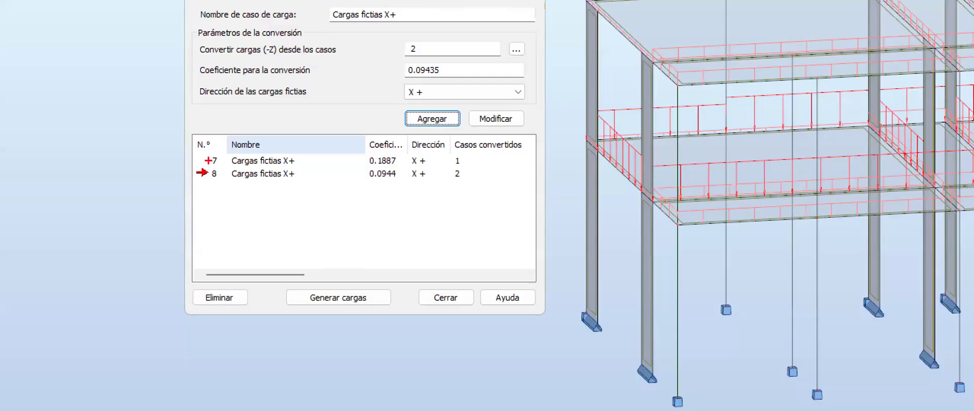
Mark fictitious load rows 7 and 8 and their coefficients in the magnified dialog, and leave the magnified view.
drag(258, 163, 301, 163)
drag(204, 155, 497, 166)
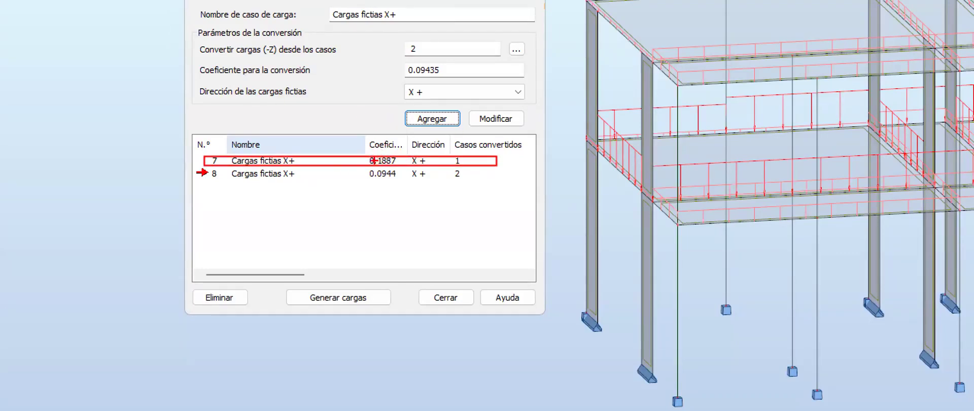
drag(205, 168, 508, 182)
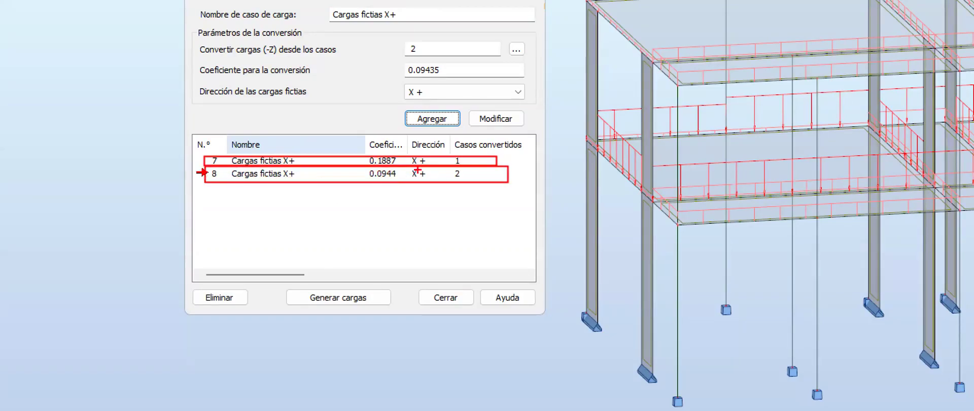
mouse_move(363, 137)
mouse_down()
mouse_move(395, 192)
mouse_move(404, 182)
mouse_up()
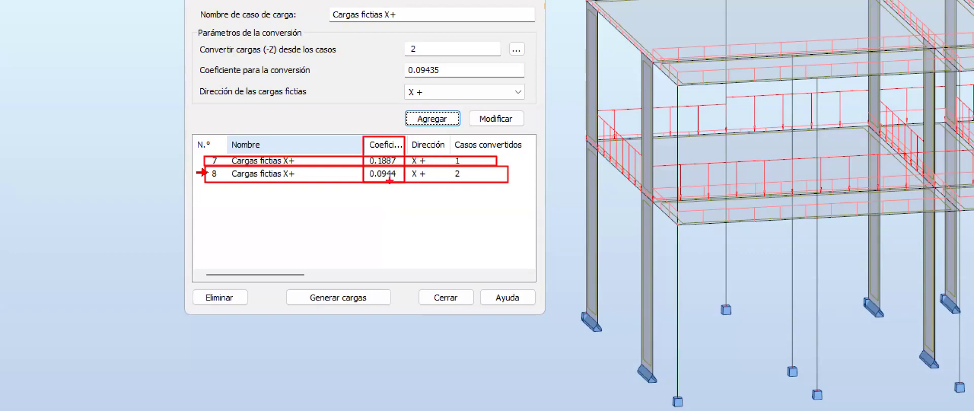
ctrl+shift+drag(382, 186, 364, 214)
ctrl+drag(280, 149, 301, 191)
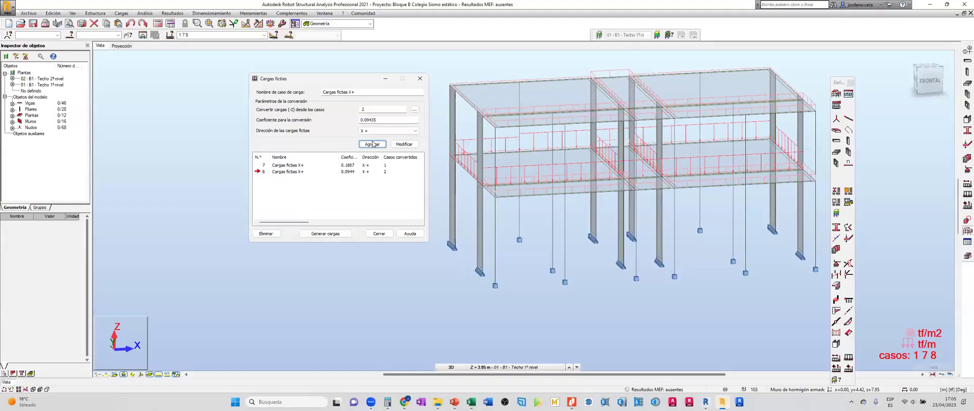
Check the available directions for the fictitious loads and close the fictitious loads dialog.
click(410, 107)
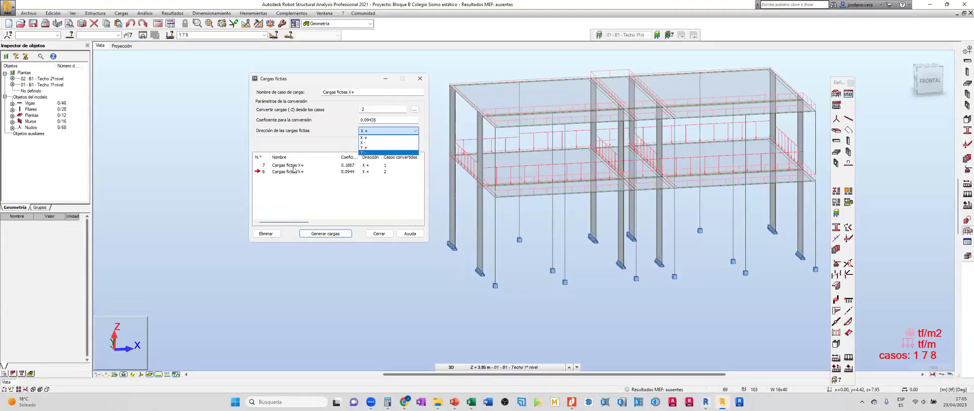
click(295, 173)
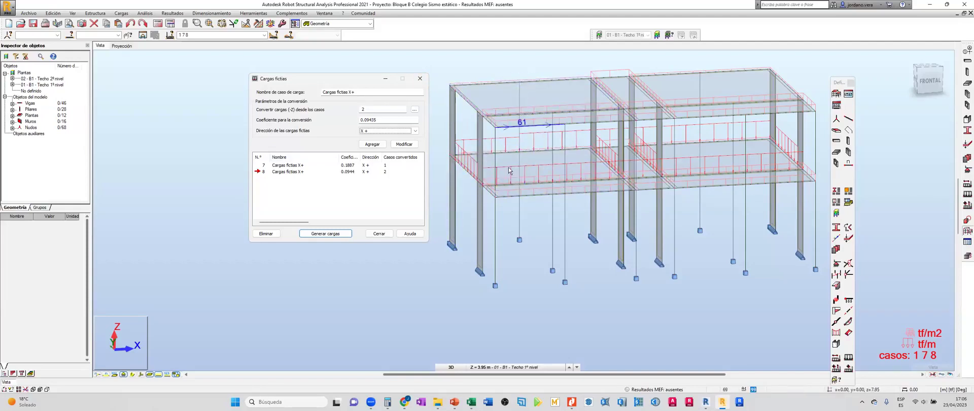
key(Escape)
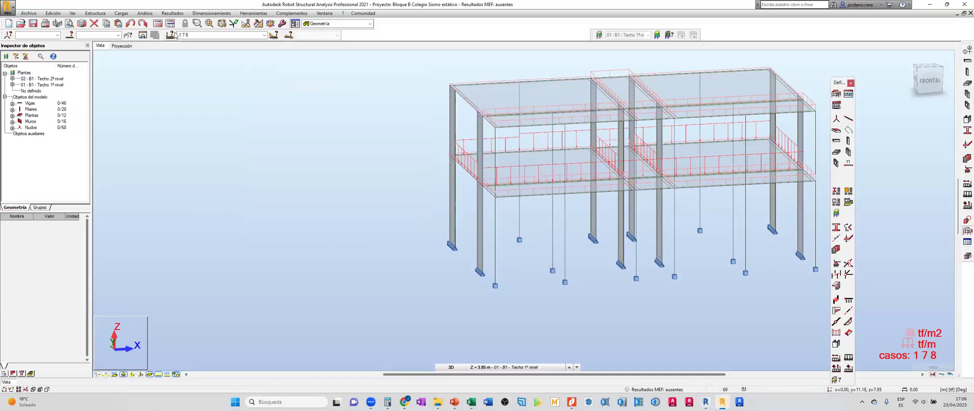
Review the load cases in the analysis types dialog, including the seismic and fictitious ones, and close it.
click(170, 23)
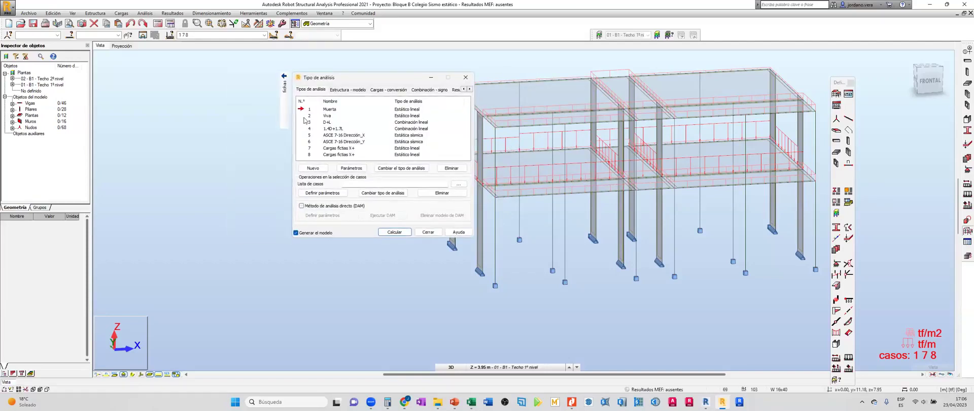
click(311, 136)
click(466, 77)
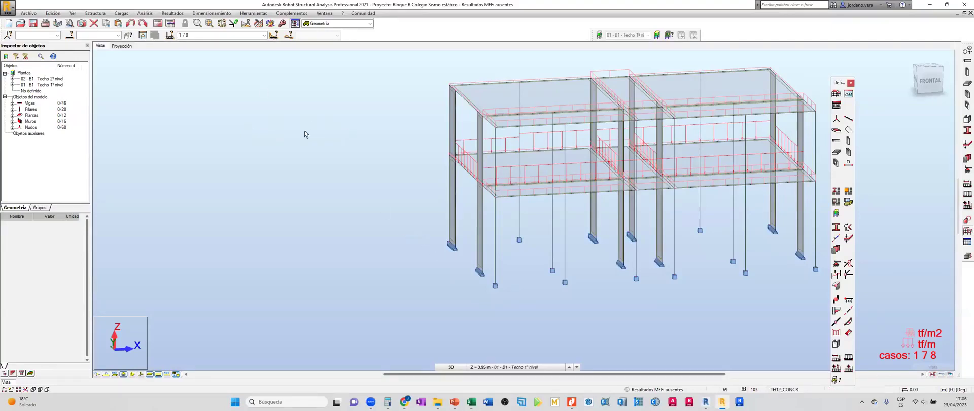
middle_drag(349, 204, 178, 226)
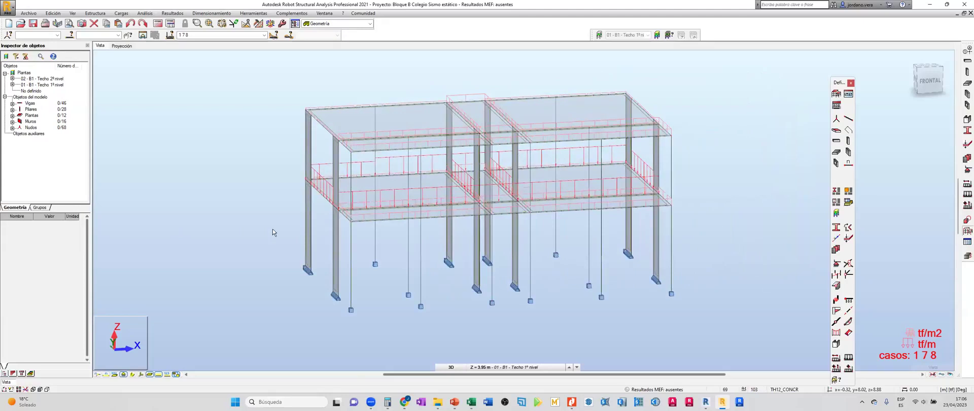
Switch to the PowerPoint slide show, show the modal spectral seismic analysis topic and return to Robot Structural Analysis.
click(454, 402)
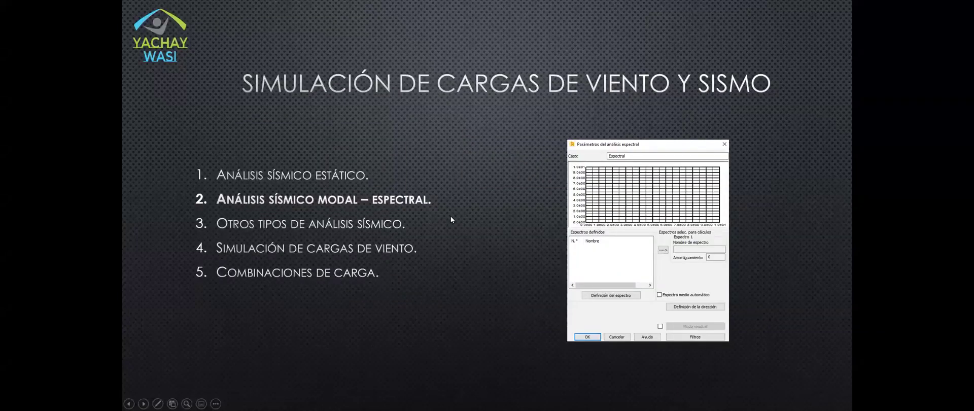
key(Right)
key(alt+Tab)
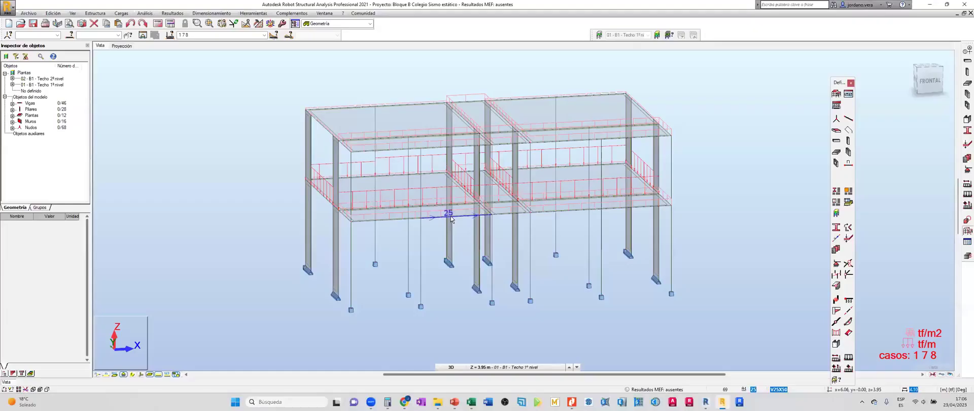
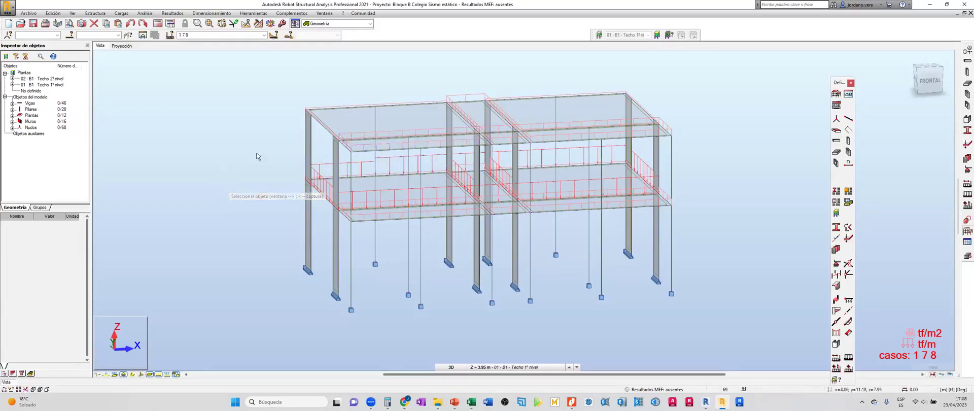
Switch to the PowerPoint slide show, review the modal analysis slide on creating a modal case, and return to Robot Structural Analysis.
middle_drag(420, 125, 366, 130)
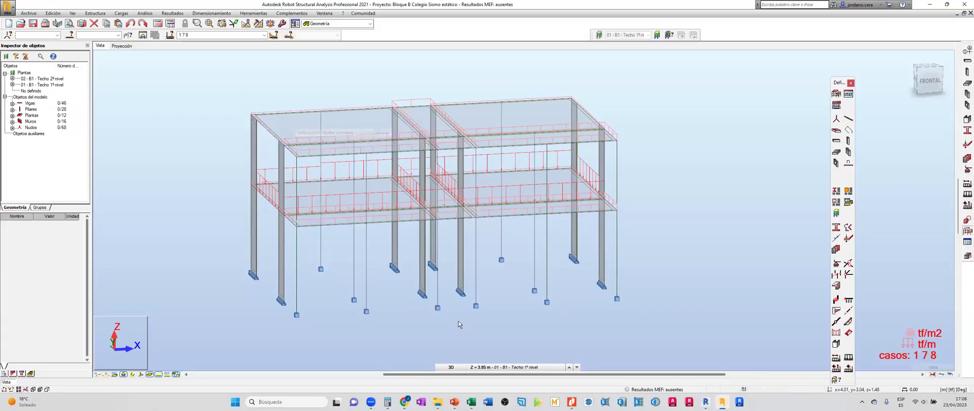
click(455, 402)
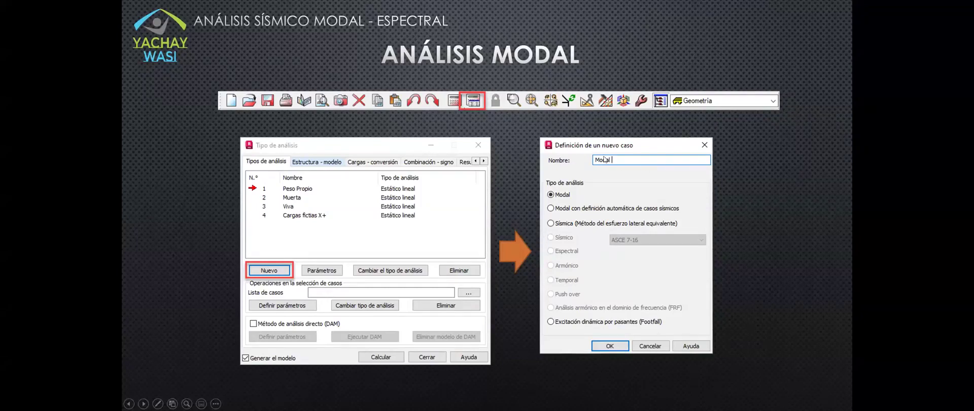
key(Left)
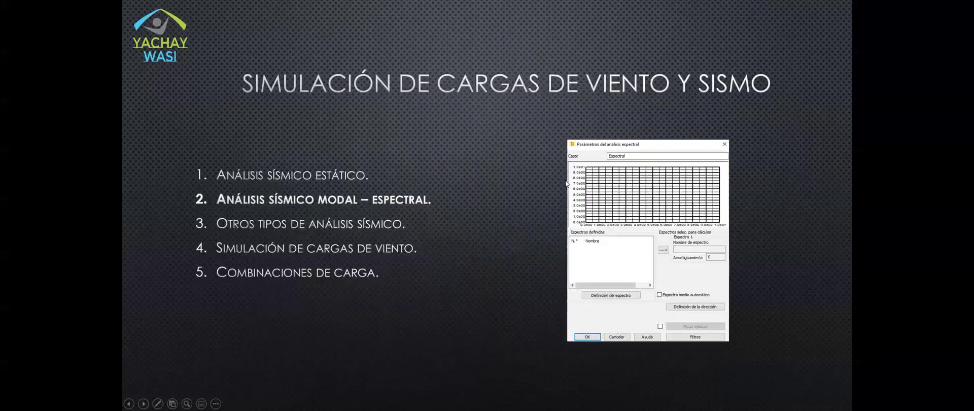
key(Right)
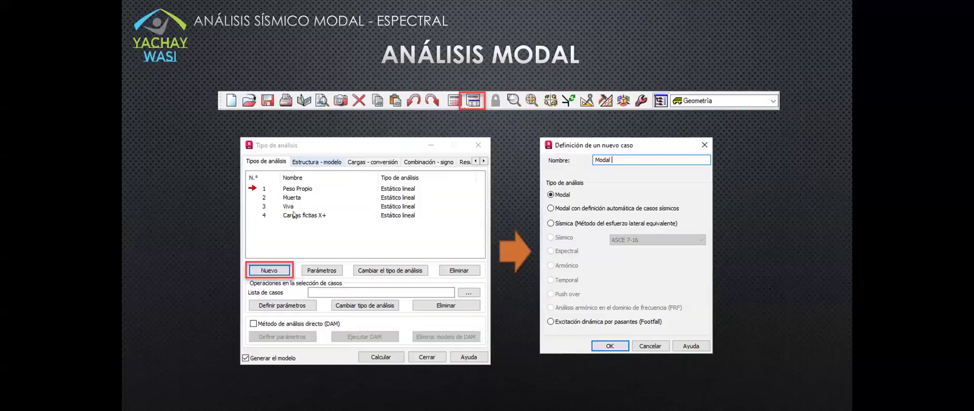
key(alt+Tab)
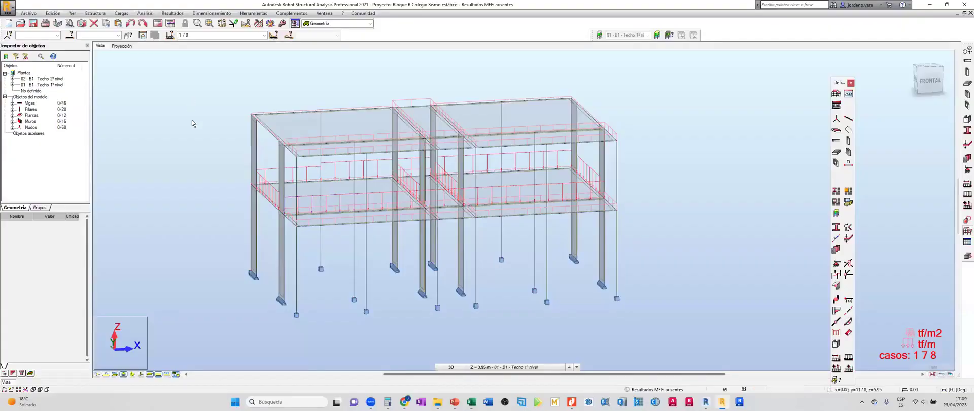
Create a new analysis case of type Modal, named Modal, from the analysis types dialog.
click(171, 27)
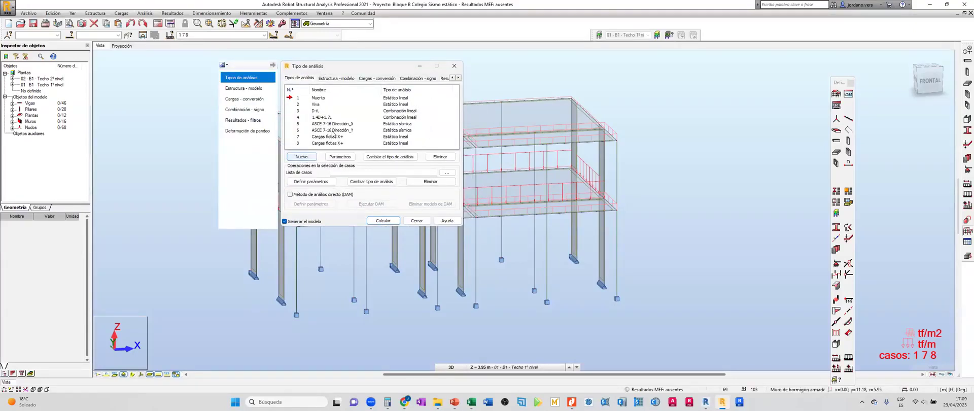
click(297, 125)
click(301, 156)
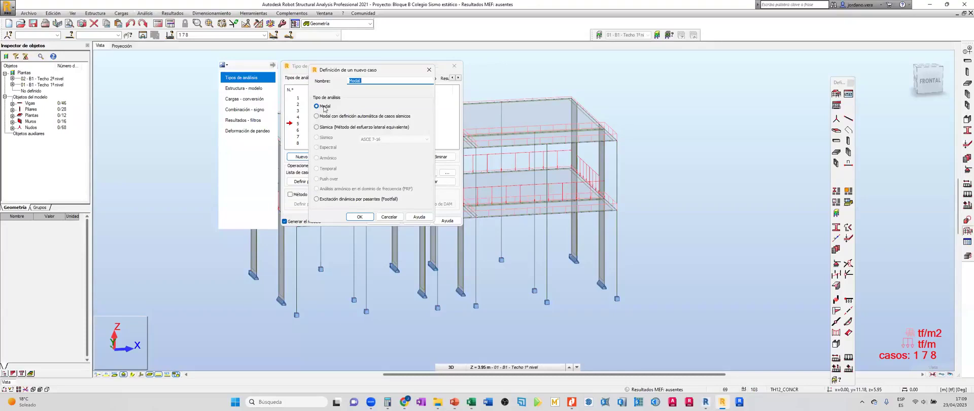
click(360, 217)
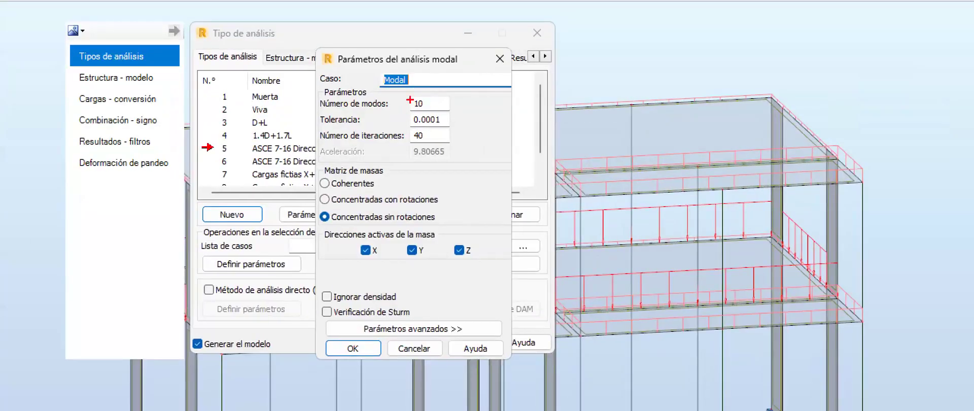
Mark the number of modes, mass matrix, active mass directions and Ignorar densidad settings in the magnified modal parameters dialog.
drag(319, 96, 446, 110)
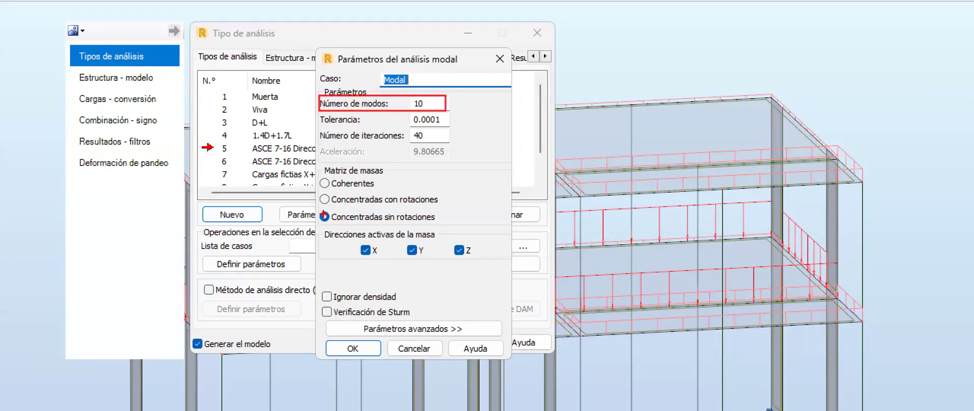
drag(319, 194, 448, 208)
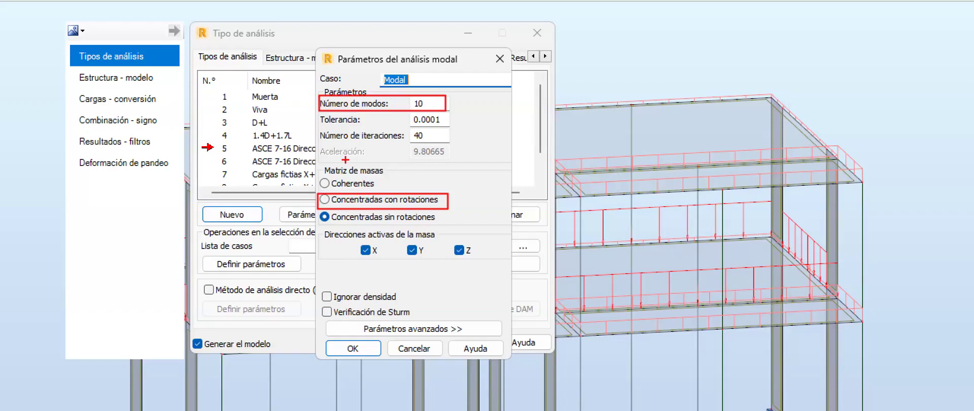
drag(384, 171, 426, 152)
ctrl+shift+drag(448, 199, 486, 175)
ctrl+drag(317, 227, 486, 259)
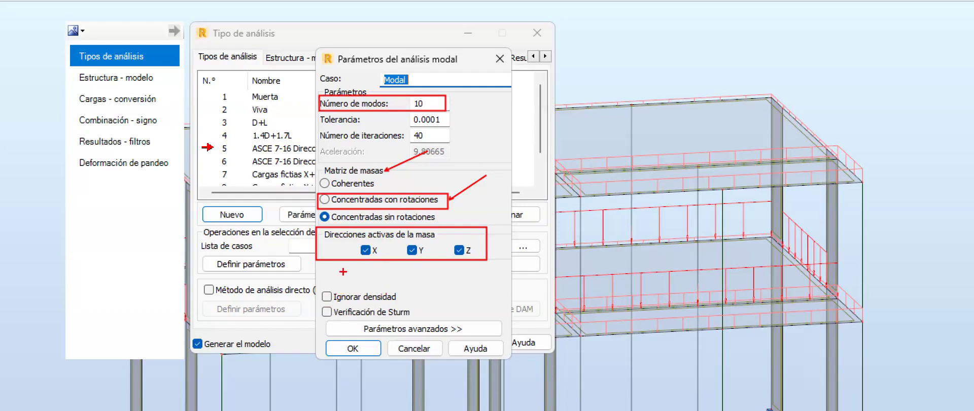
drag(318, 284, 405, 304)
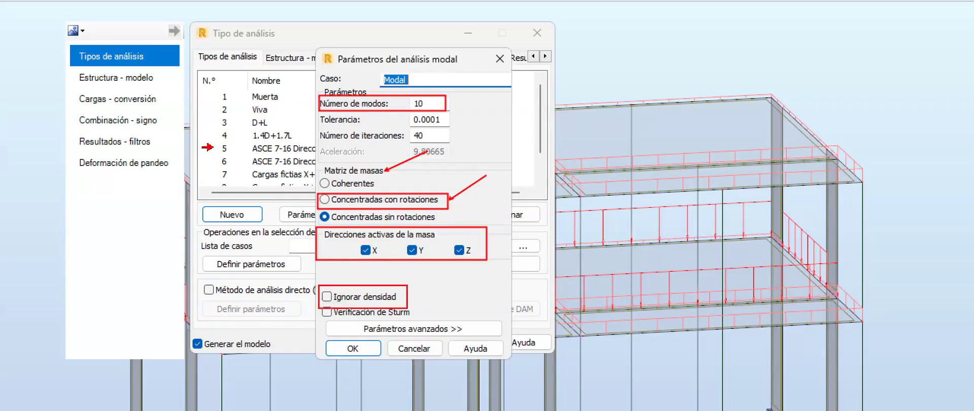
drag(333, 290, 378, 234)
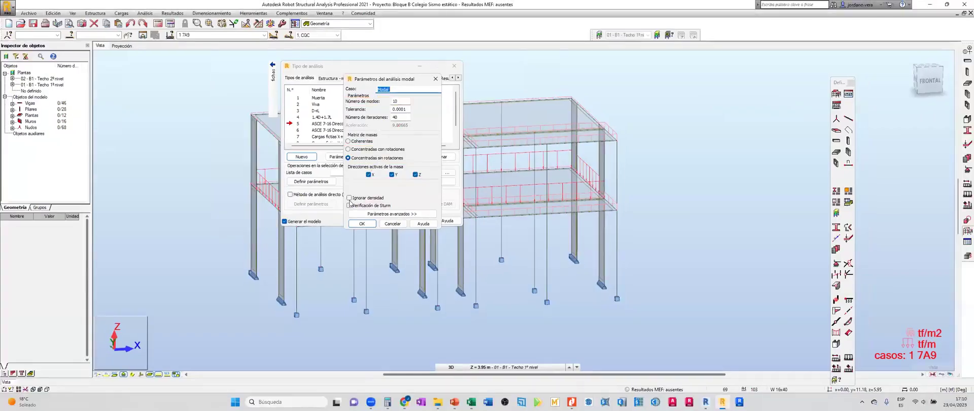
Enable Ignorar densidad, choose the Concentradas con rotaciones mass matrix and set the number of modes to 6.
click(326, 296)
click(357, 150)
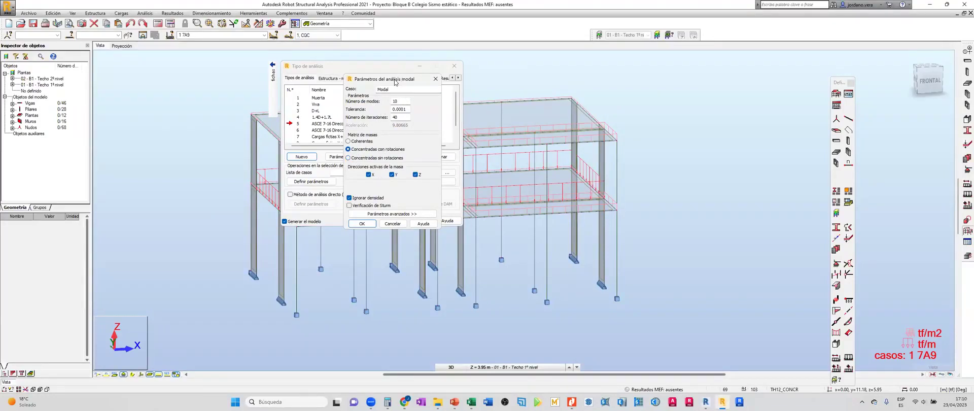
drag(395, 84, 400, 96)
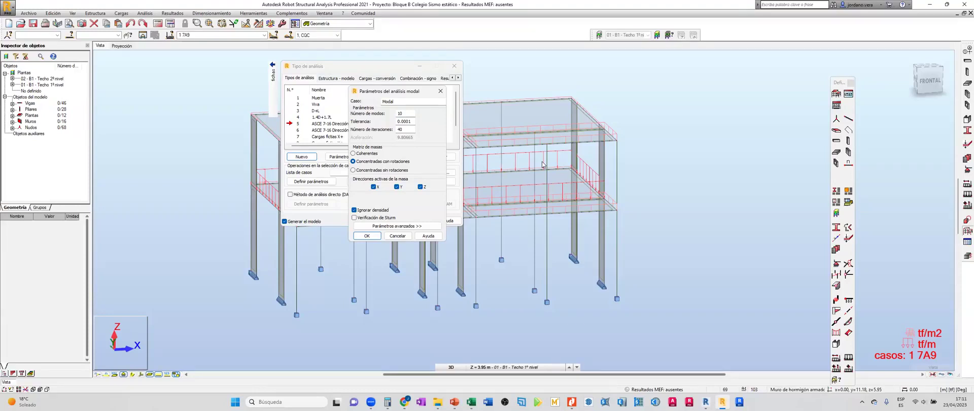
double_click(404, 113)
text(6)
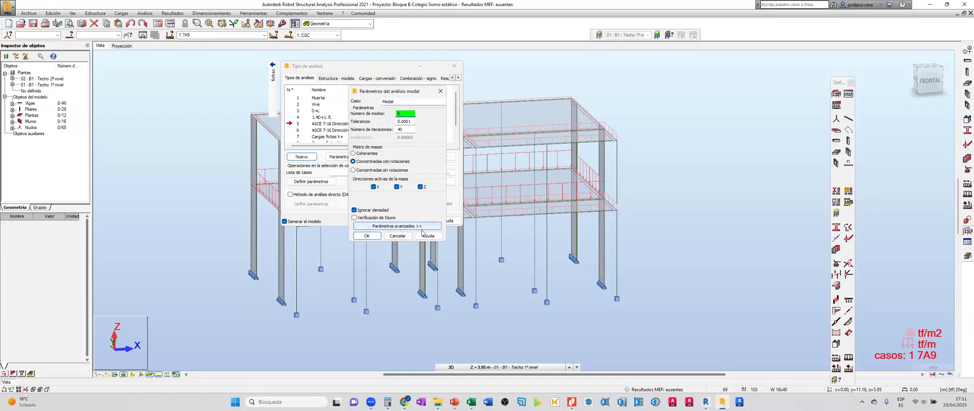
Show the advanced modal parameters and mark the analysis mode, the pseudomodal option labelled RITZ, the subspace iteration method and the limits.
click(403, 227)
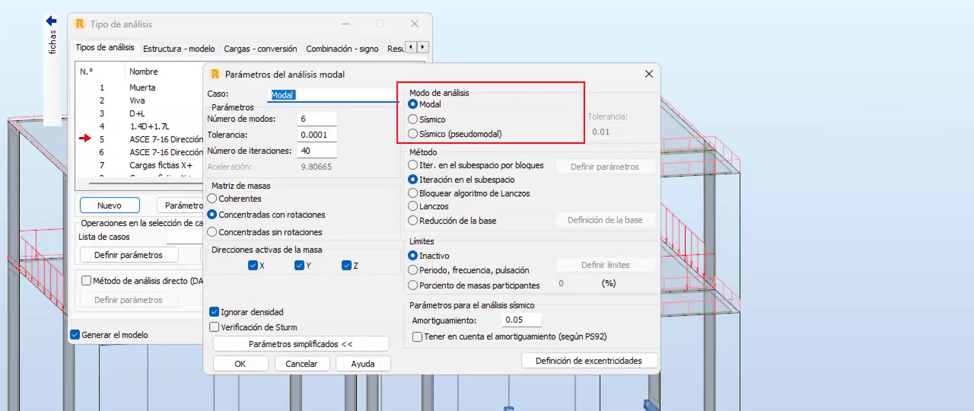
ctrl+drag(643, 142, 663, 139)
ctrl+shift+drag(502, 133, 575, 109)
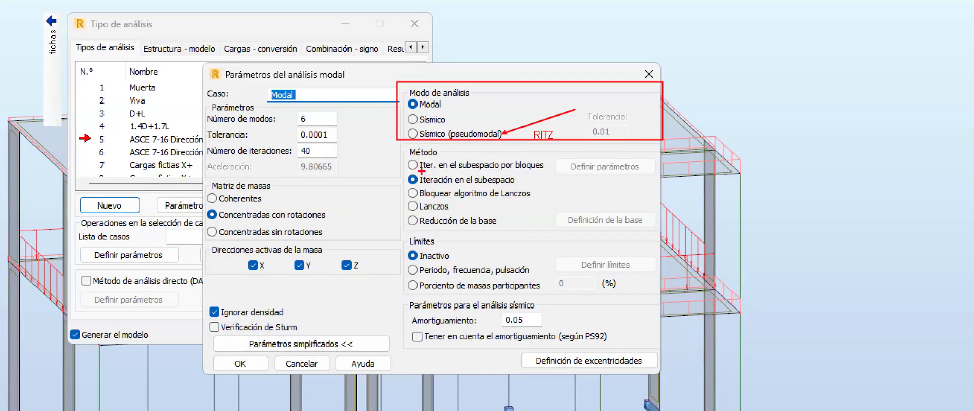
drag(399, 170, 530, 187)
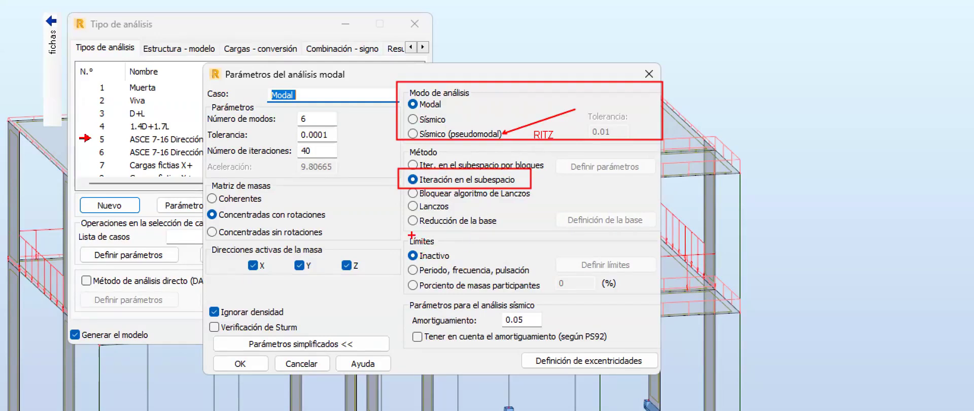
drag(406, 232, 545, 297)
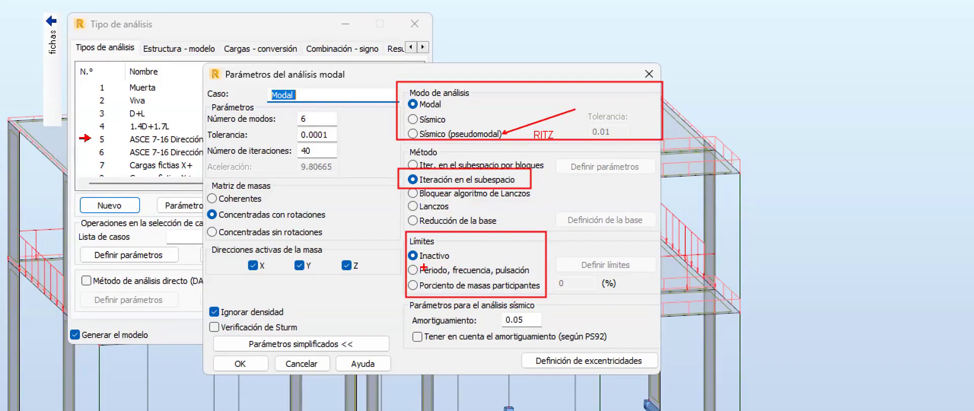
drag(408, 265, 545, 276)
drag(404, 278, 531, 297)
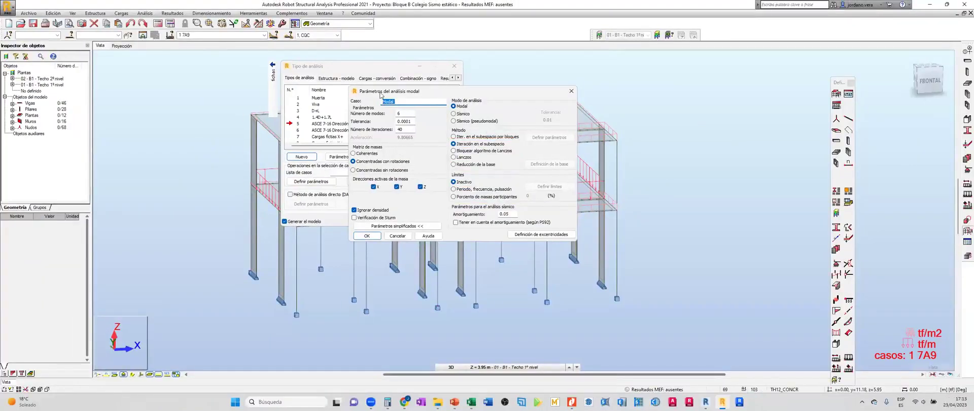
Move the modal parameters dialog clear of the case list and compare its simplified and advanced parameter views.
drag(488, 95, 493, 95)
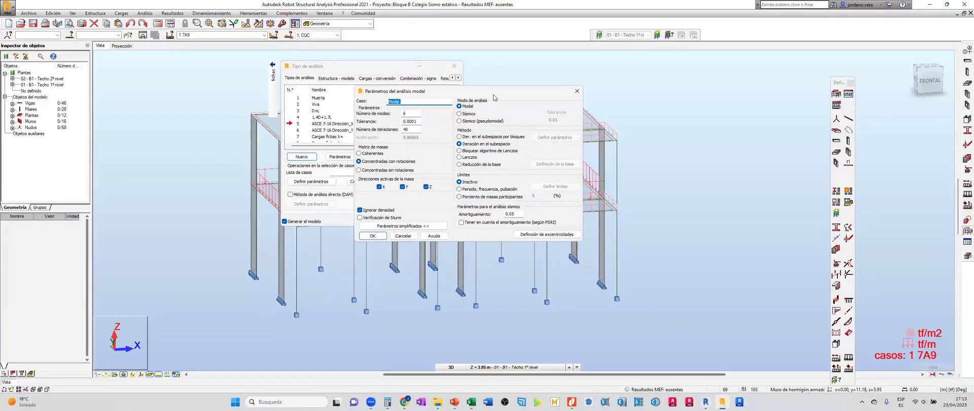
drag(498, 91, 246, 79)
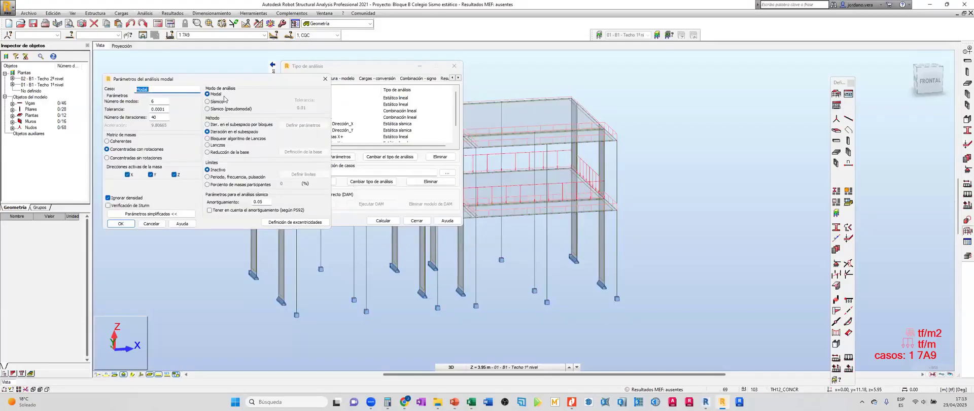
click(217, 95)
click(164, 214)
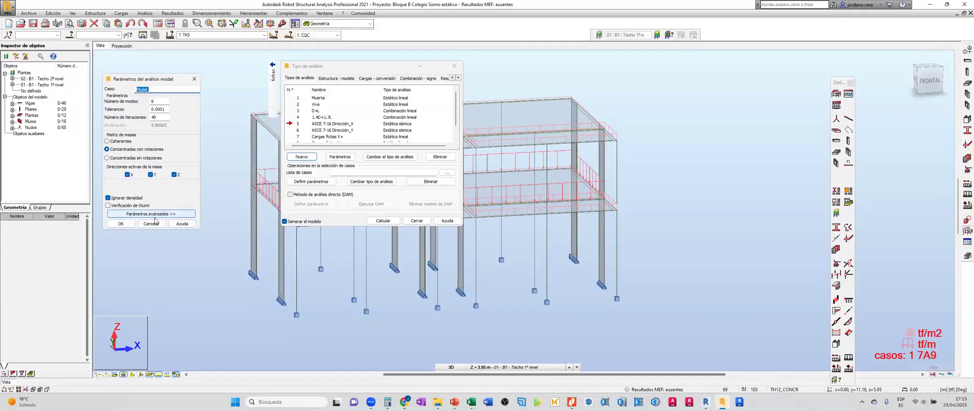
click(152, 213)
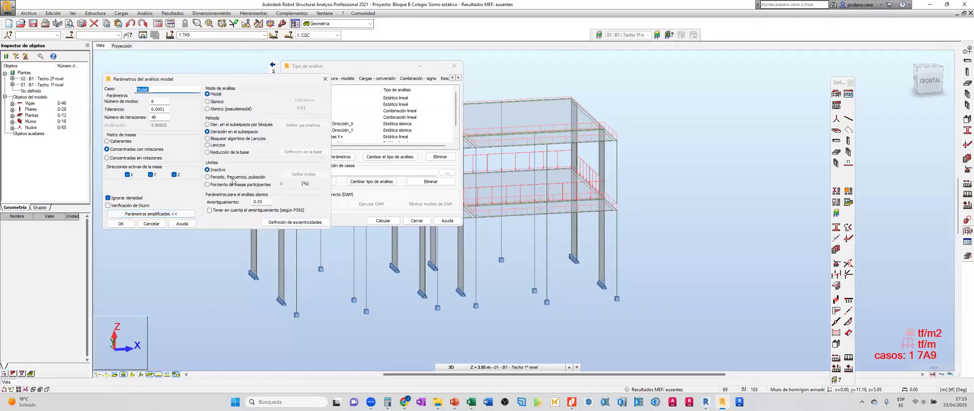
Try the Sísmico (pseudomodal) analysis mode, restore Modal with Iteración en el subespacio, and return to the simplified parameters.
click(224, 109)
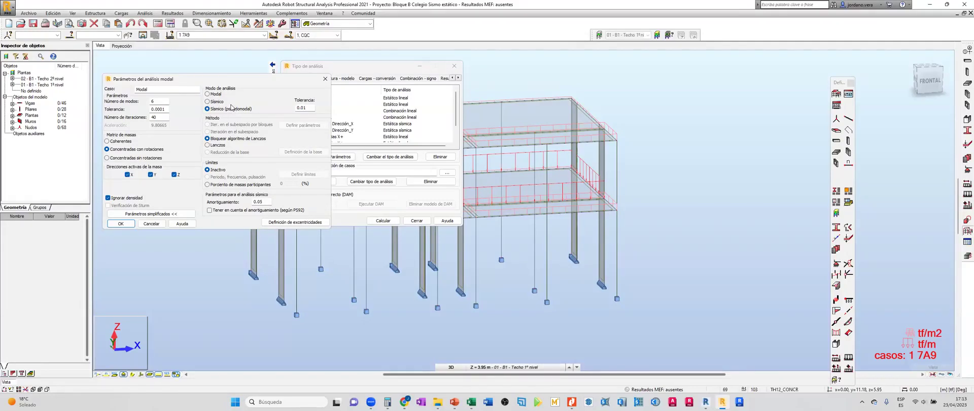
click(207, 93)
click(222, 132)
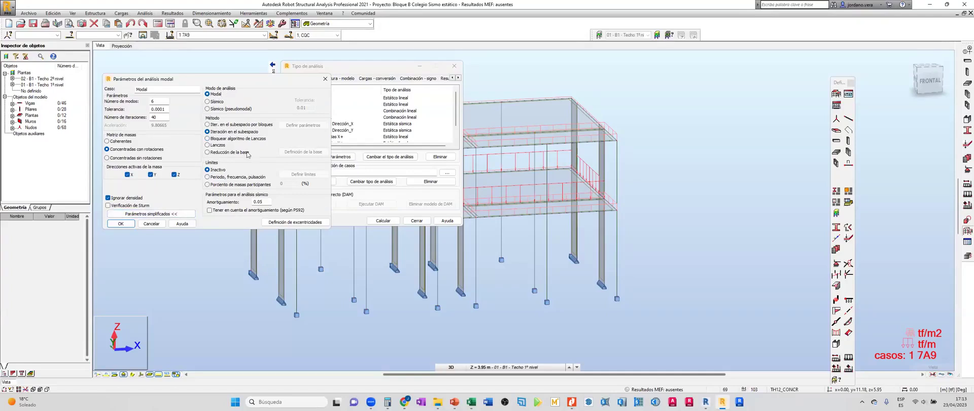
click(151, 214)
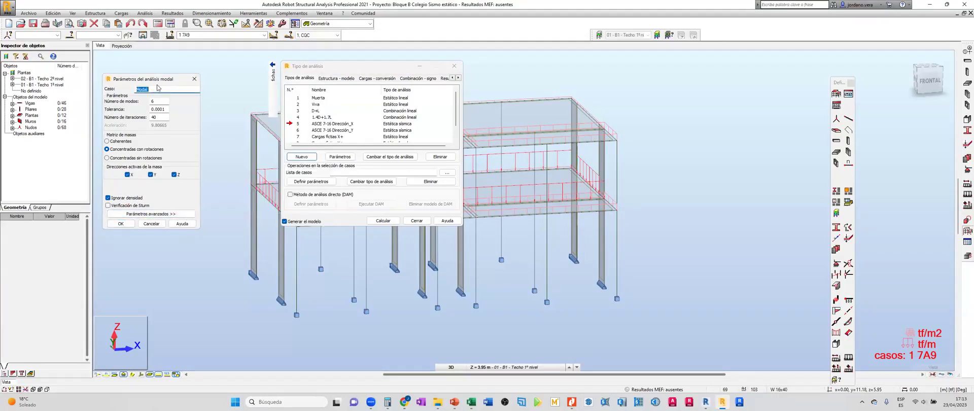
Mark the number of modes, Concentradas con rotaciones and Ignorar densidad in the magnified dialog, and leave the magnified view.
drag(158, 79, 636, 80)
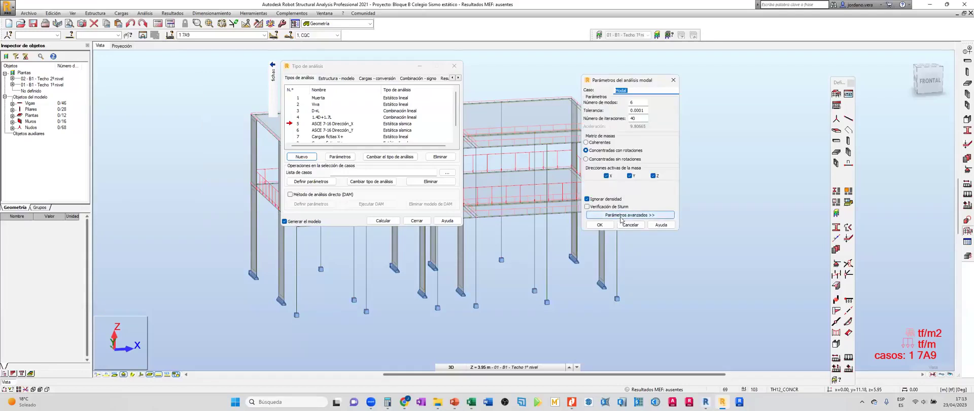
key(ctrl+1)
click(646, 127)
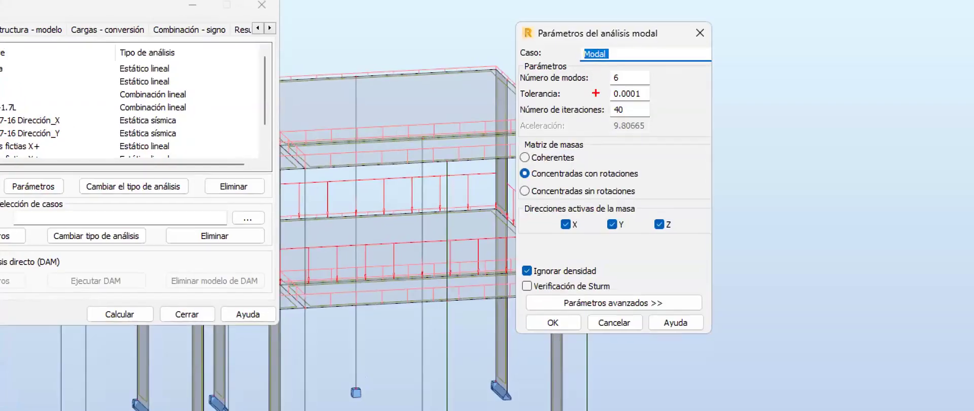
ctrl+drag(596, 68, 635, 84)
ctrl+drag(506, 173, 673, 177)
ctrl+drag(514, 251, 634, 282)
key(Escape)
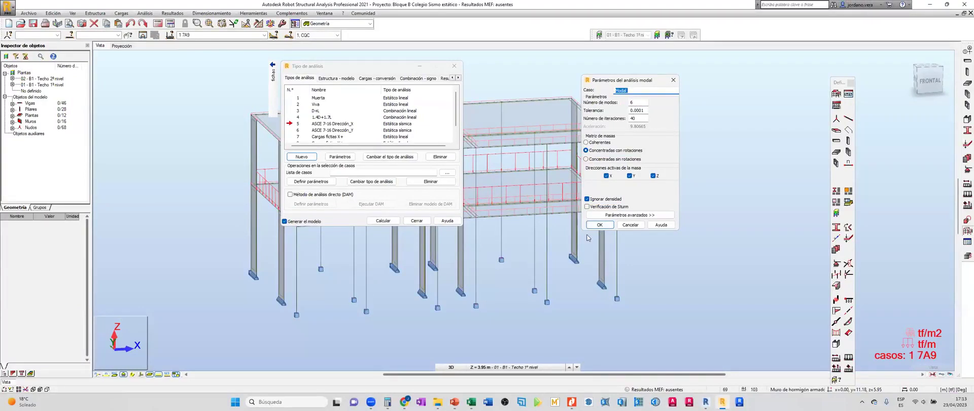
Accept the modal parameters to add the Modal case, and mark its analysis type in the magnified case list.
click(599, 224)
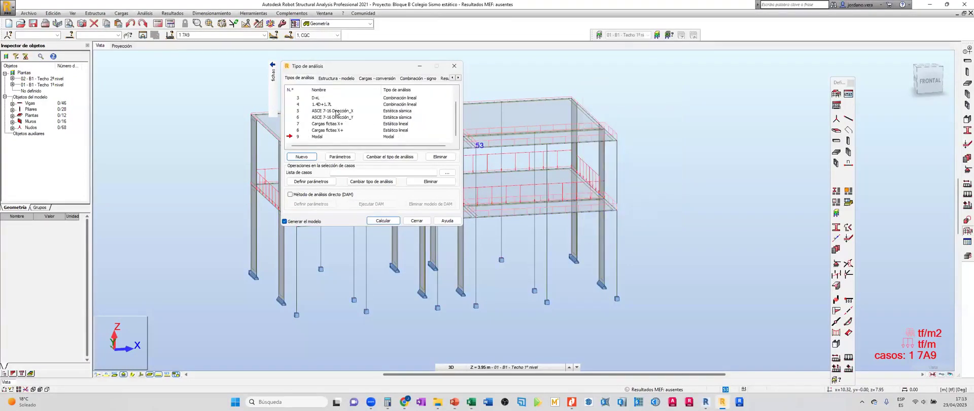
click(302, 137)
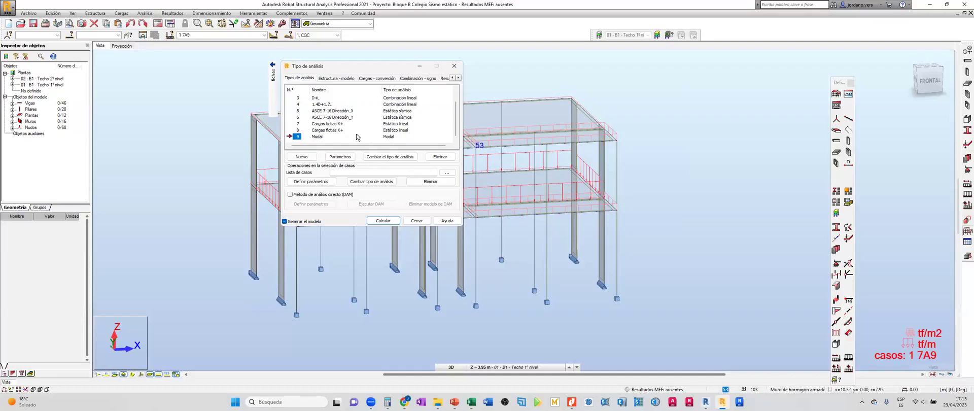
key(ctrl+1)
click(346, 134)
ctrl+drag(375, 134, 423, 142)
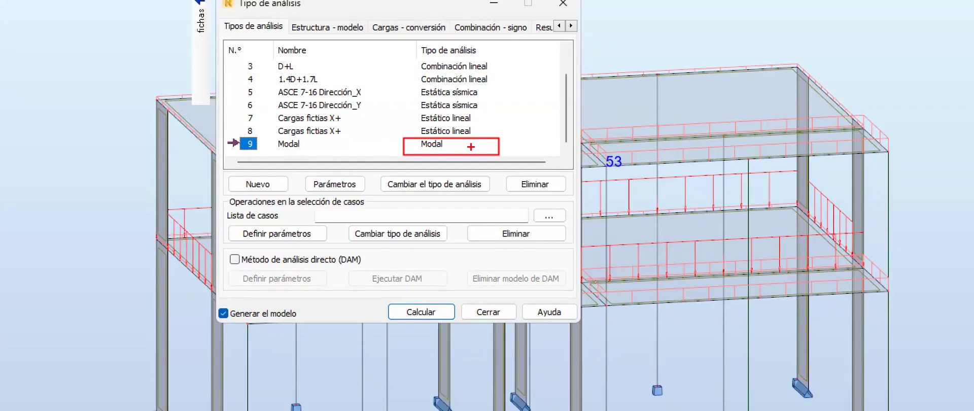
key(Escape)
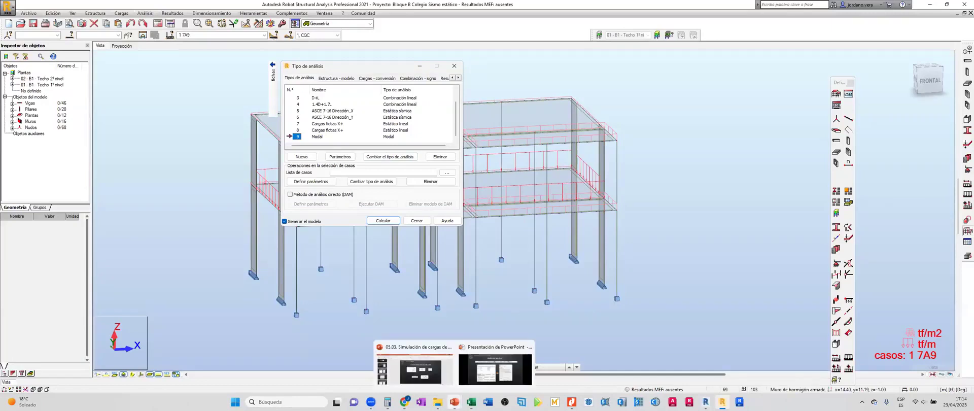
click(471, 402)
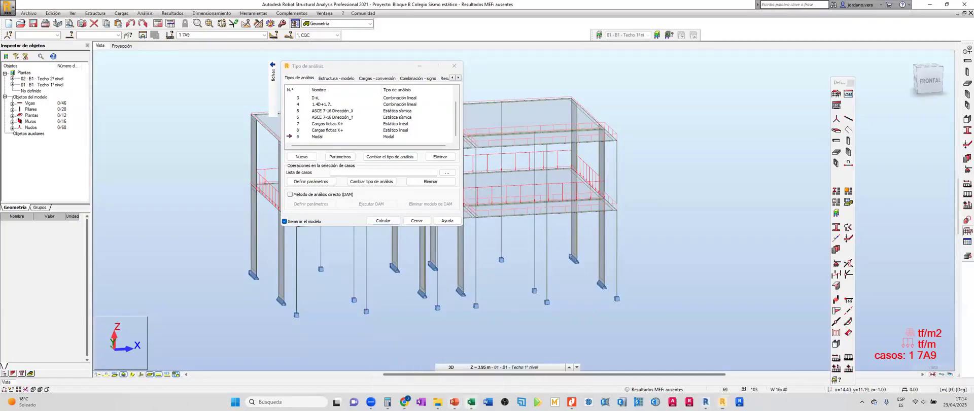
click(376, 172)
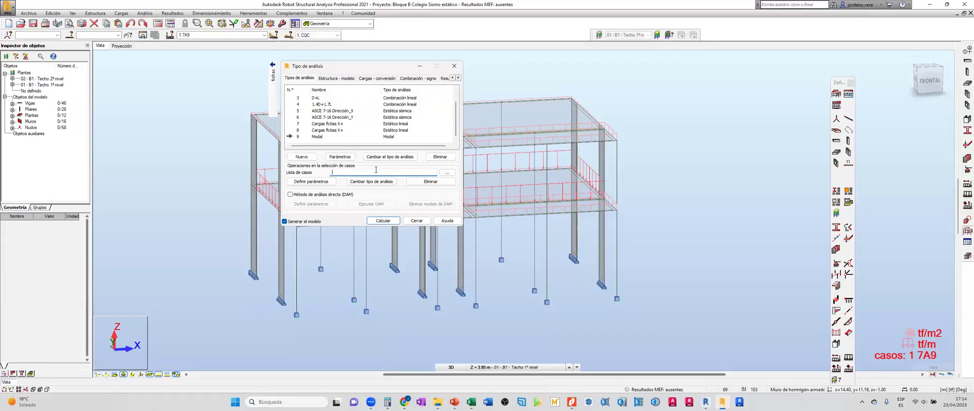
click(303, 156)
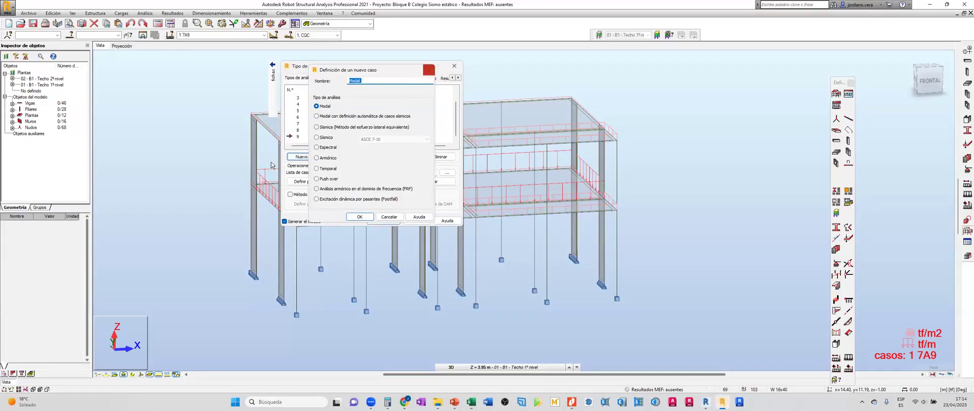
click(429, 69)
Add a new case with the Espectral analysis type, keeping the name Espectral, and accept the case definition.
click(300, 158)
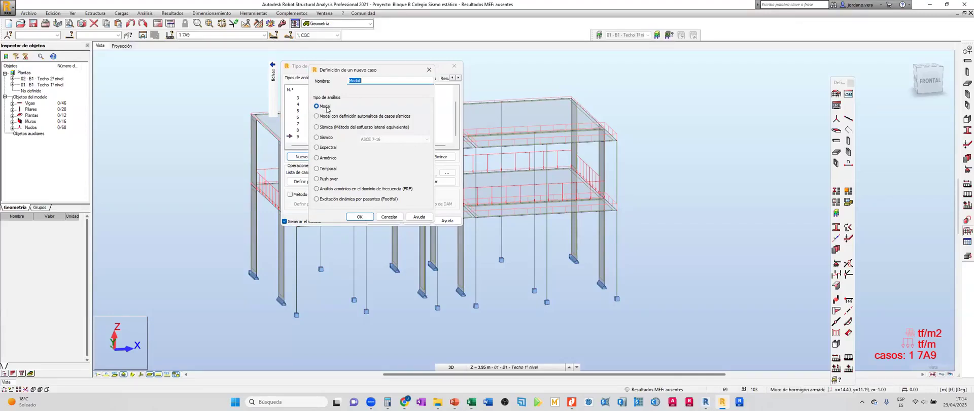
click(328, 147)
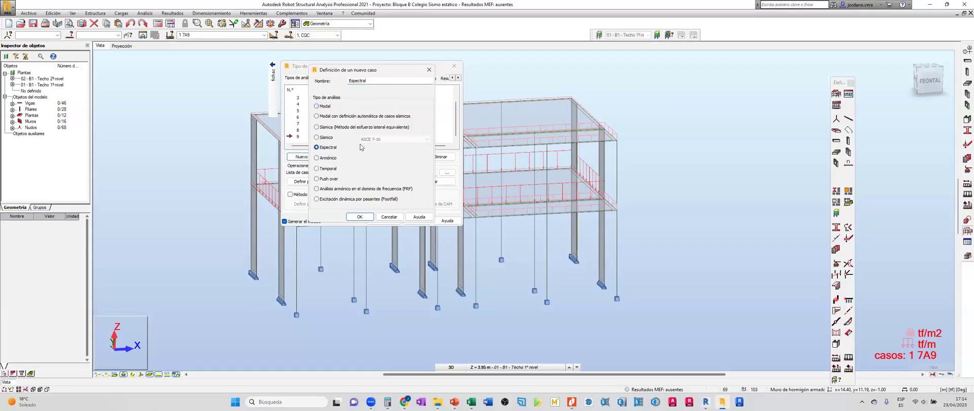
drag(373, 72, 398, 66)
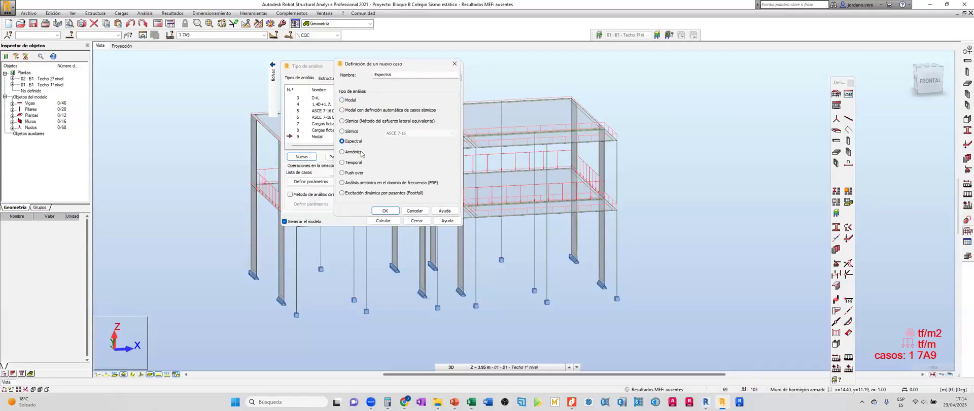
click(386, 211)
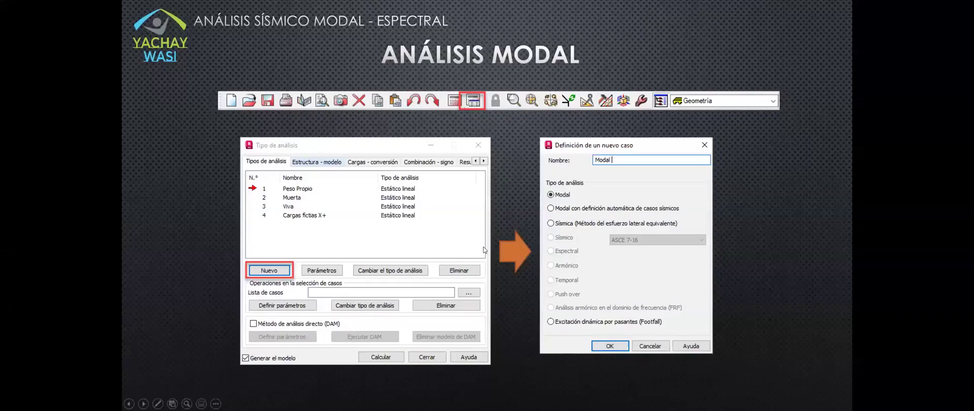
click(484, 250)
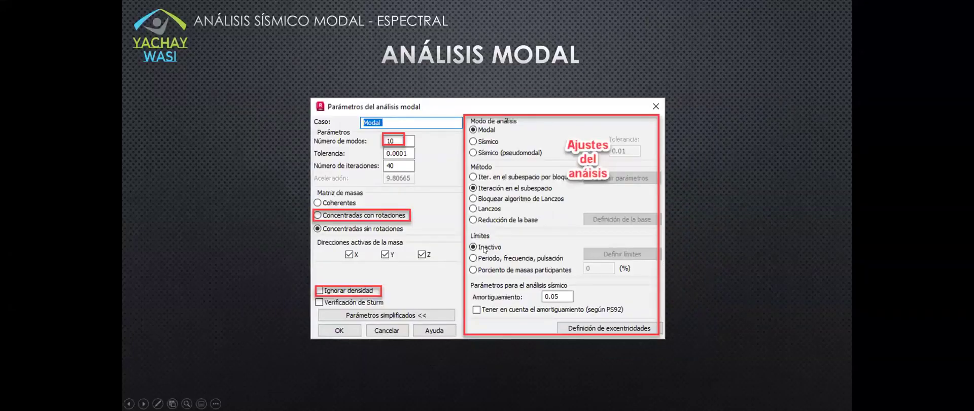
click(484, 249)
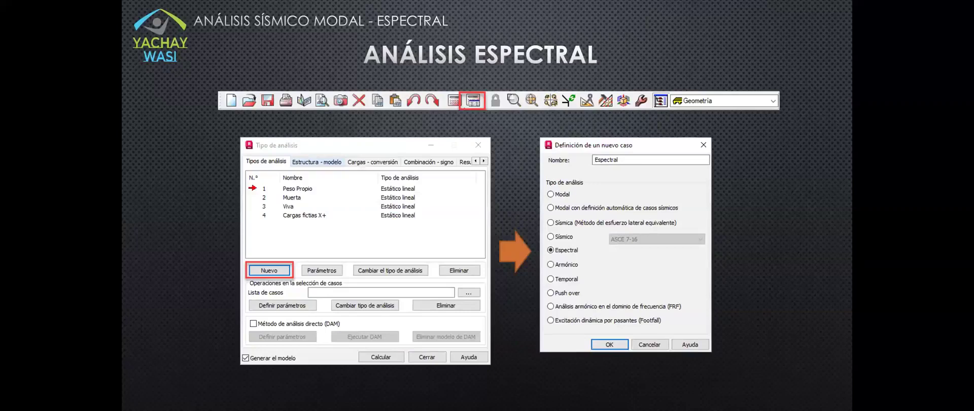
key(Right)
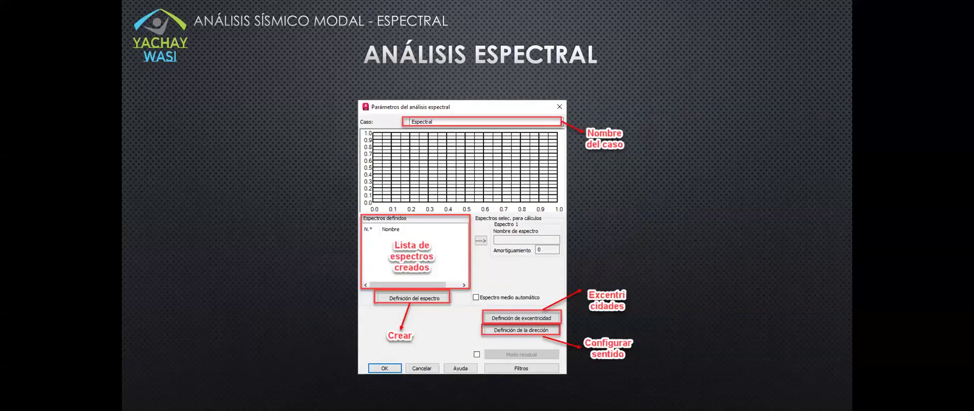
key(Right)
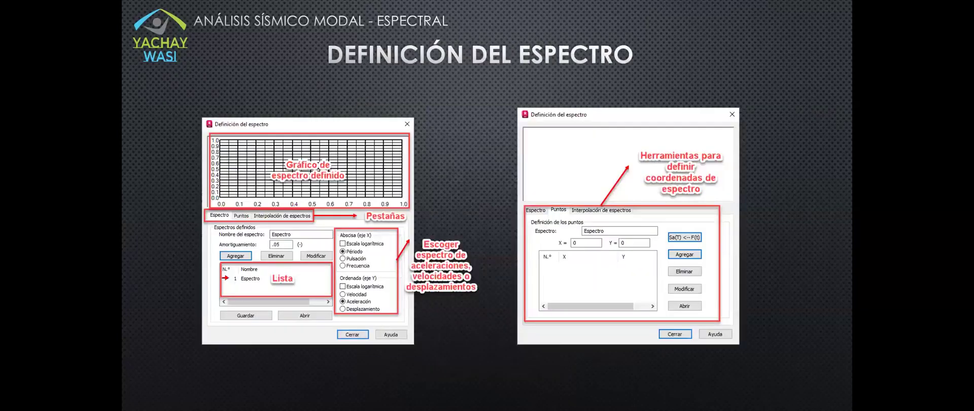
key(Left)
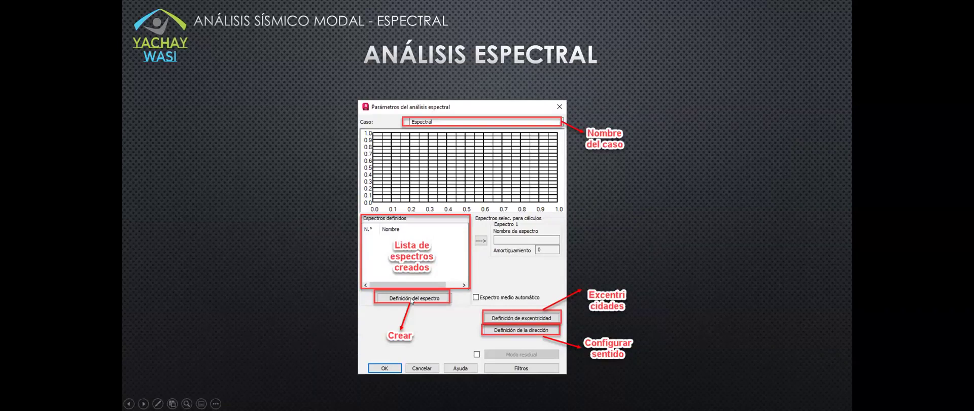
key(Right)
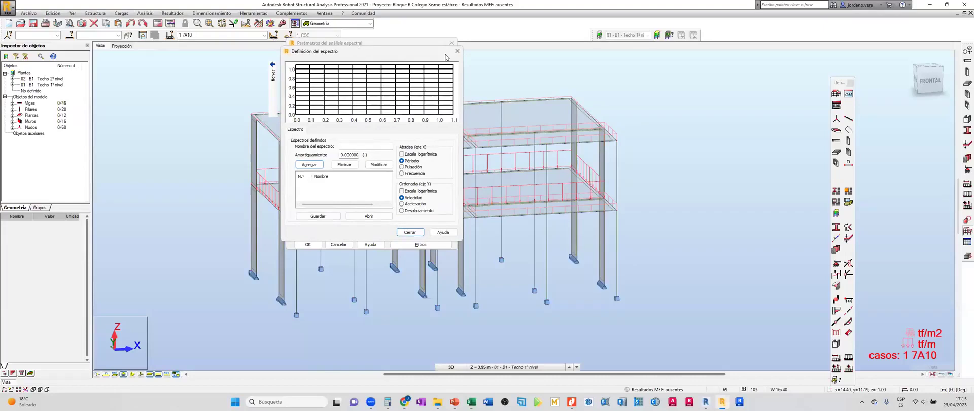
Move the spectrum definition dialog aside and mark Périodo for the X axis and Aceleración for the Y axis in the magnified view.
drag(446, 55, 532, 58)
click(430, 151)
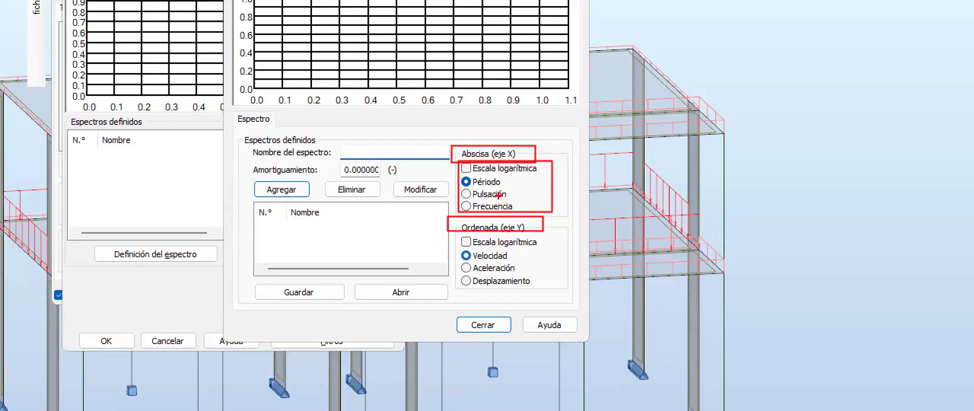
ctrl+shift+drag(509, 182, 597, 137)
mouse_move(450, 260)
mouse_down()
mouse_move(447, 277)
mouse_move(525, 277)
mouse_up()
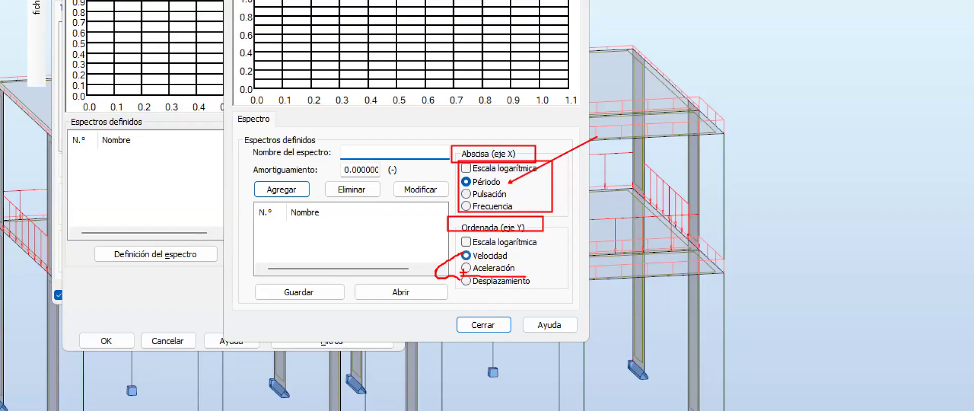
key(ctrl+z)
mouse_move(459, 262)
mouse_down()
mouse_move(491, 276)
mouse_move(529, 276)
mouse_up()
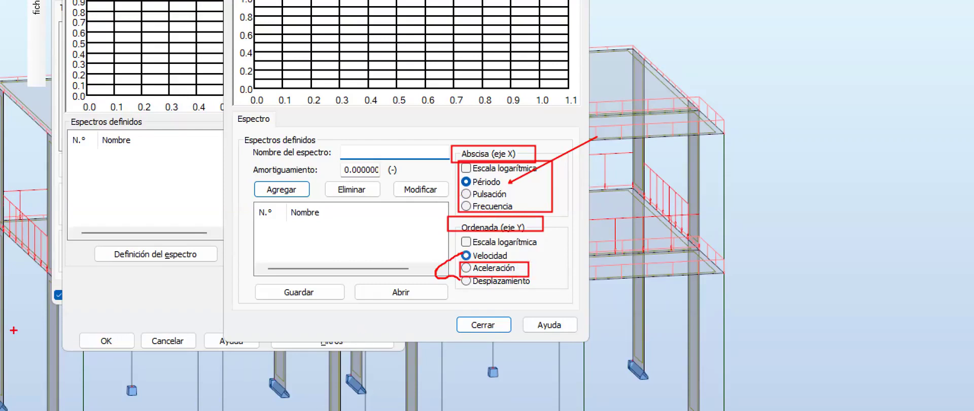
key(Escape)
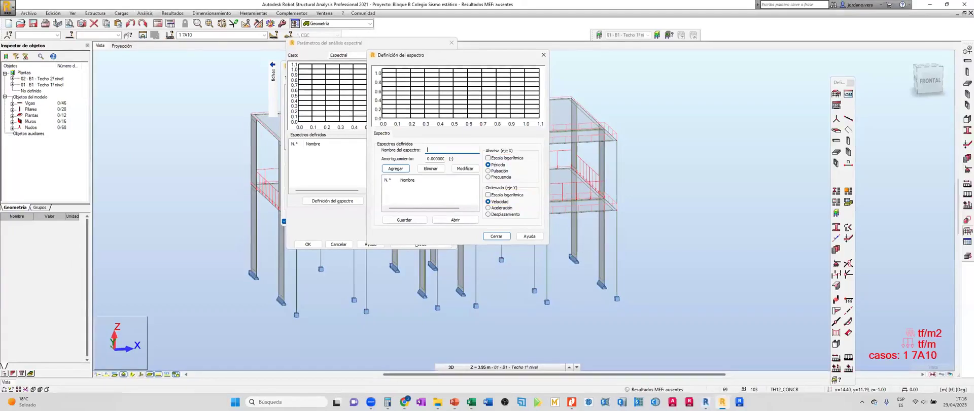
Switch to the E.030-2018 standard in Nitro Pro, find section 29.2 Aceleración Espectral, and mark Sa in the pseudo-acceleration formula.
key(alt+Tab)
scroll(507, 214, down, 5)
scroll(507, 214, down, 10)
scroll(496, 206, down, 10)
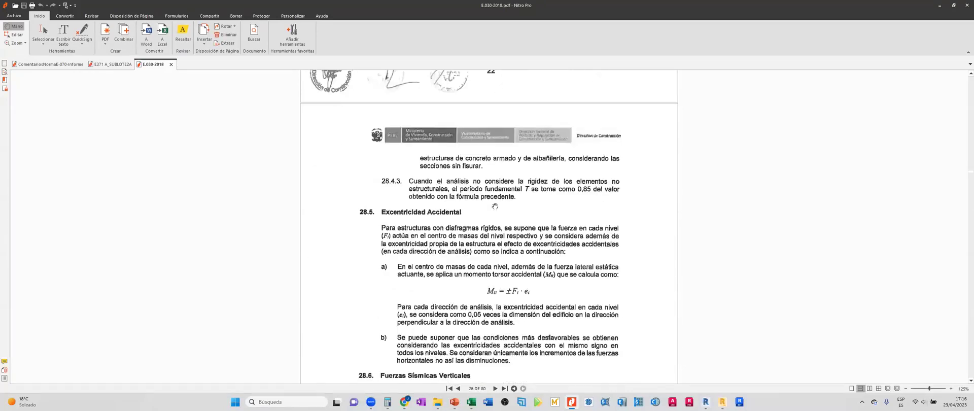
scroll(441, 217, down, 8)
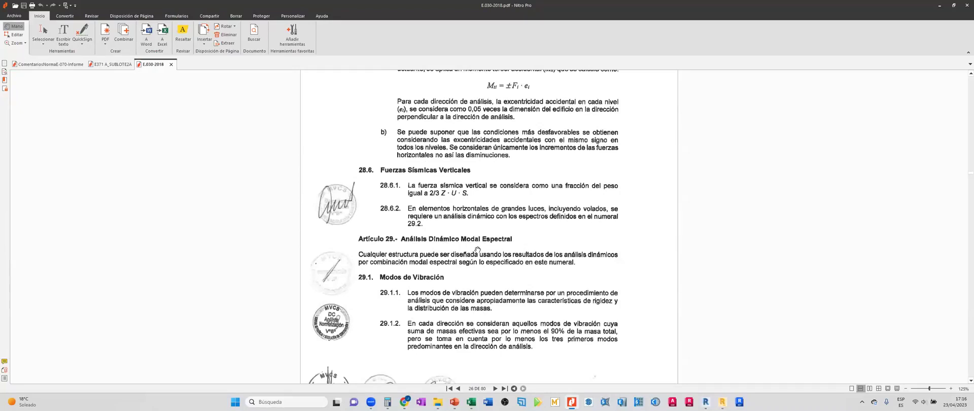
scroll(515, 252, down, 3)
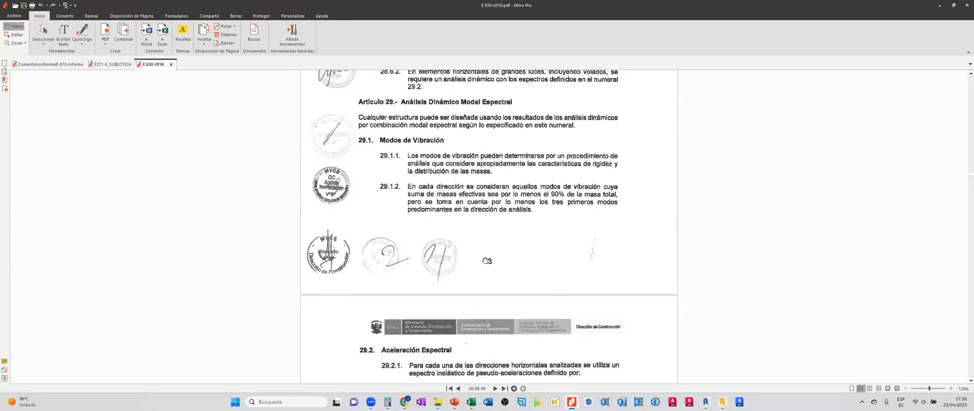
scroll(467, 146, down, 3)
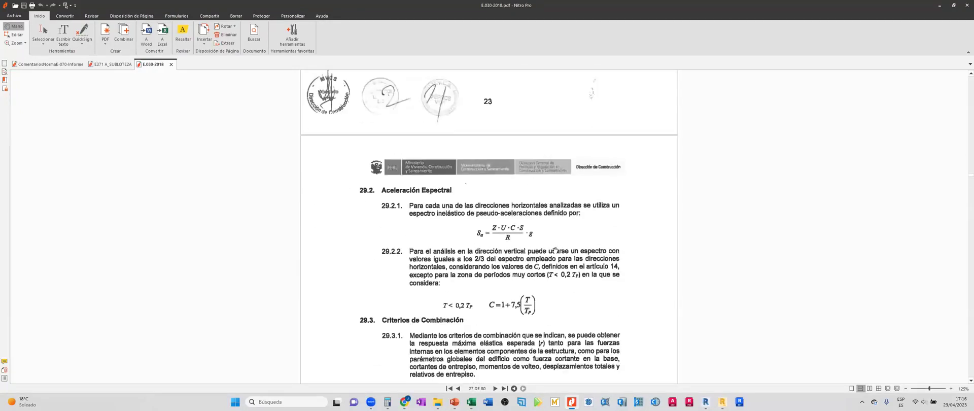
scroll(556, 243, down, 3)
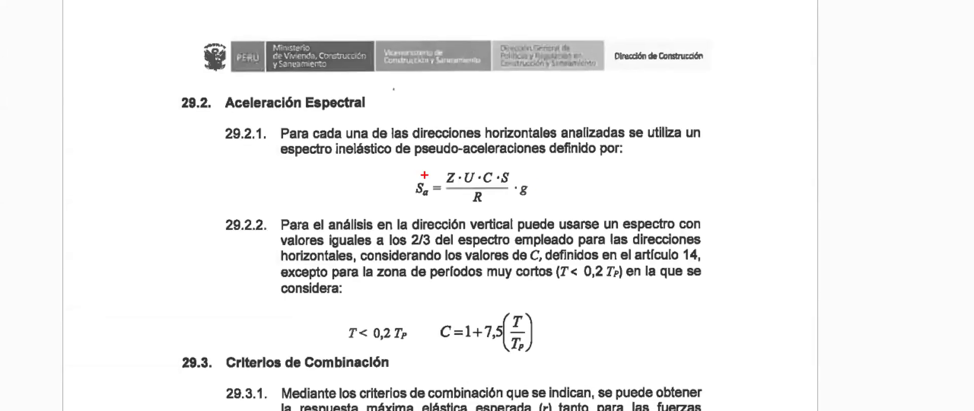
mouse_move(412, 172)
mouse_down()
mouse_move(412, 203)
mouse_move(430, 207)
mouse_up()
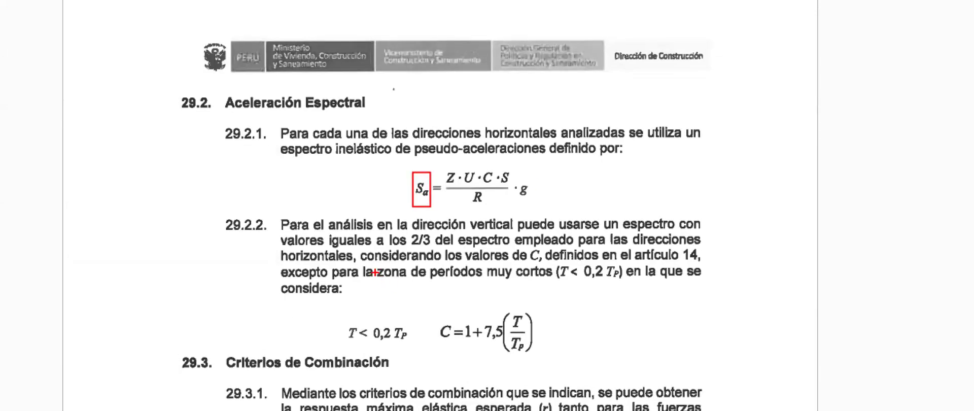
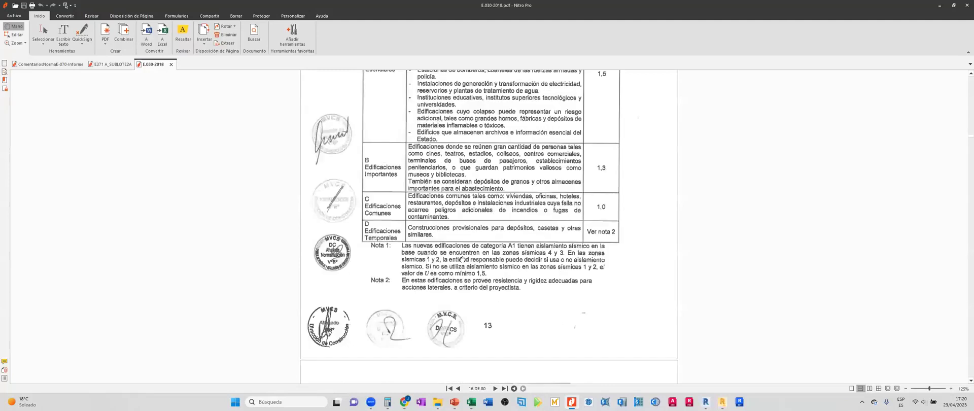
Switch back to Robot, name the new spectrum Z3-S2-UA-R8, and set its damping to 0.05.
key(alt+Tab)
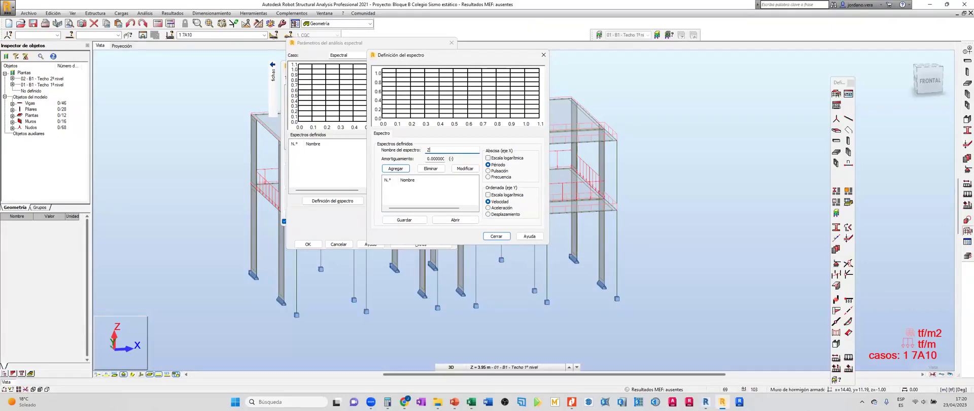
text(3)
text(-S2-UA-R8)
drag(460, 150, 405, 153)
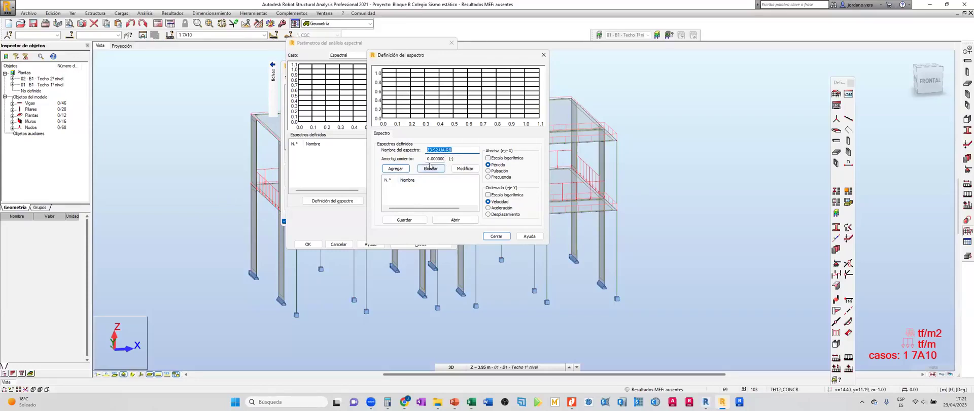
key(Tab)
drag(457, 150, 500, 158)
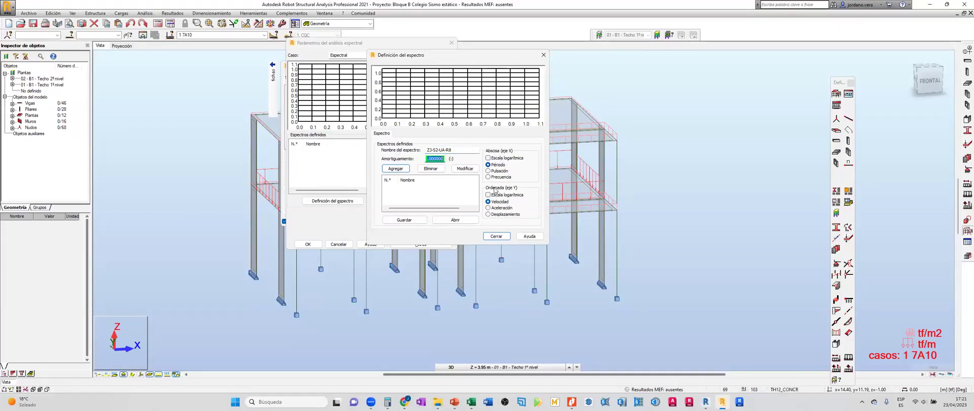
text(0.05)
drag(446, 161, 412, 162)
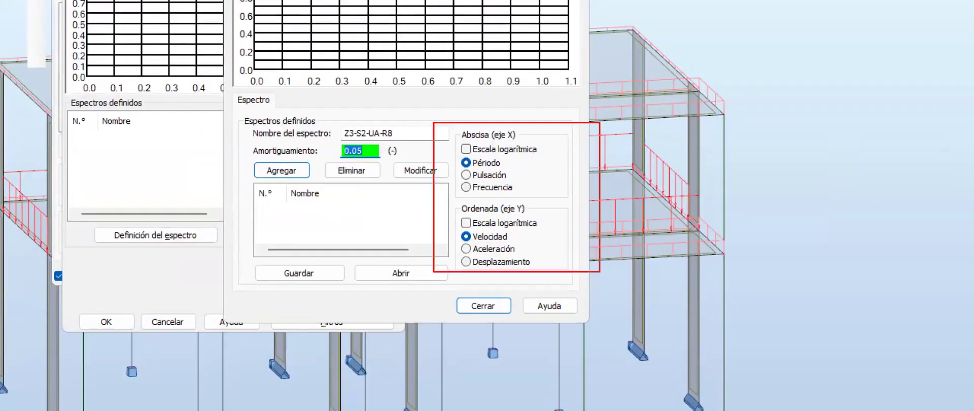
Point out Périodo for the abscissa and box Aceleración for the ordinate in the magnified spectrum settings.
ctrl+shift+drag(500, 162, 553, 132)
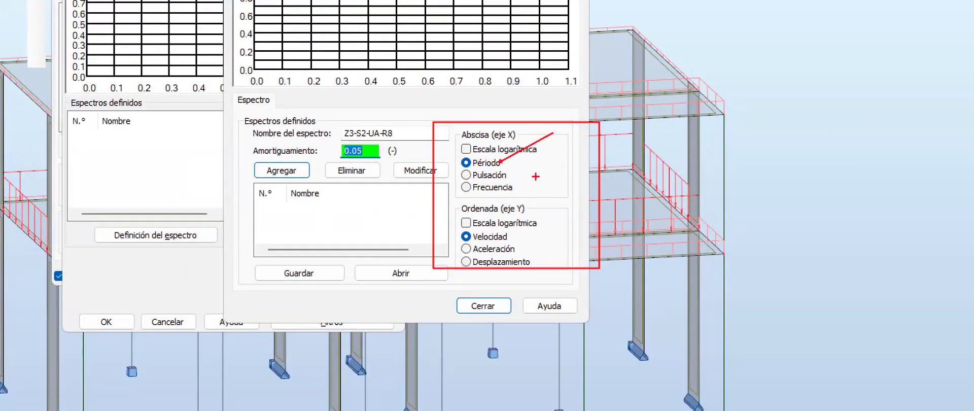
mouse_move(518, 235)
ctrl+shift+mouse_down()
mouse_move(549, 222)
mouse_move(552, 237)
ctrl+shift+mouse_up()
ctrl+drag(454, 243, 522, 255)
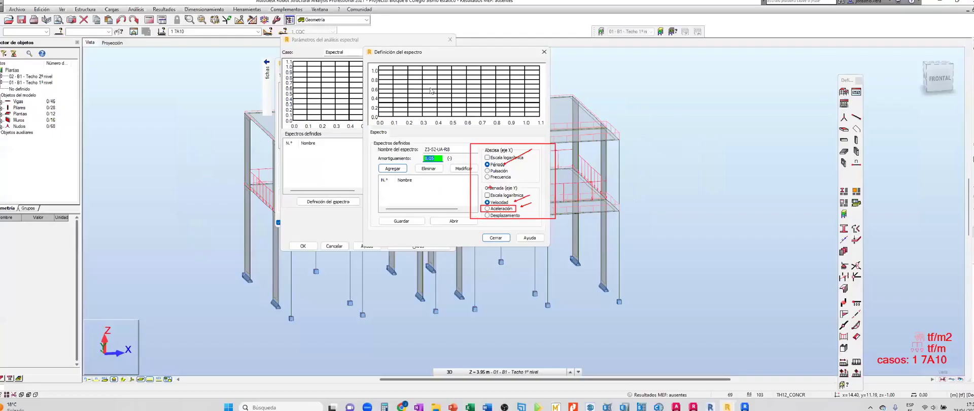
Set the ordinate to Aceleración, add the spectrum Z3-S2-UA-R8 to the defined list, and open its point definition.
click(499, 208)
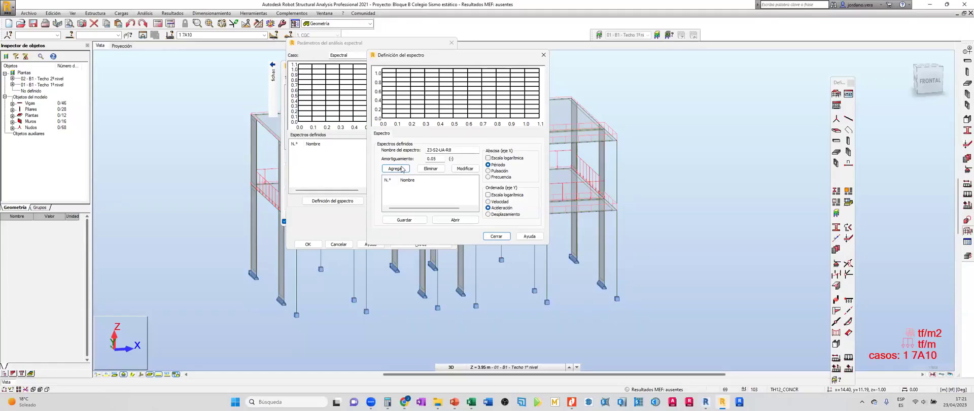
drag(456, 150, 429, 160)
key(Tab)
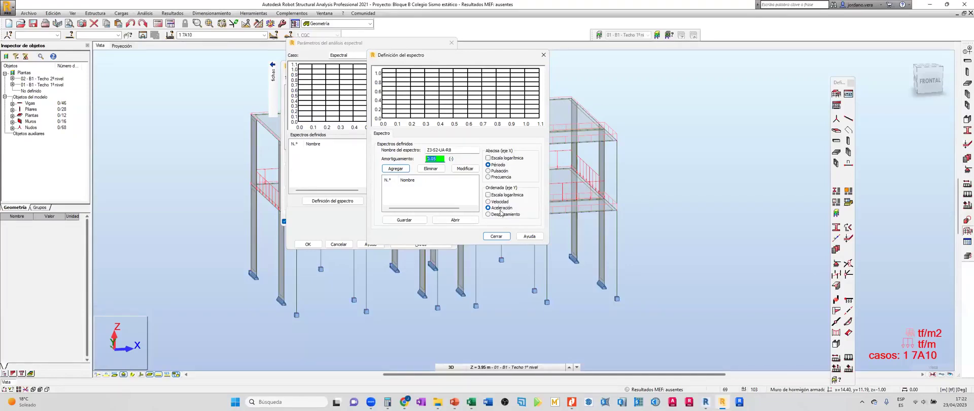
click(403, 170)
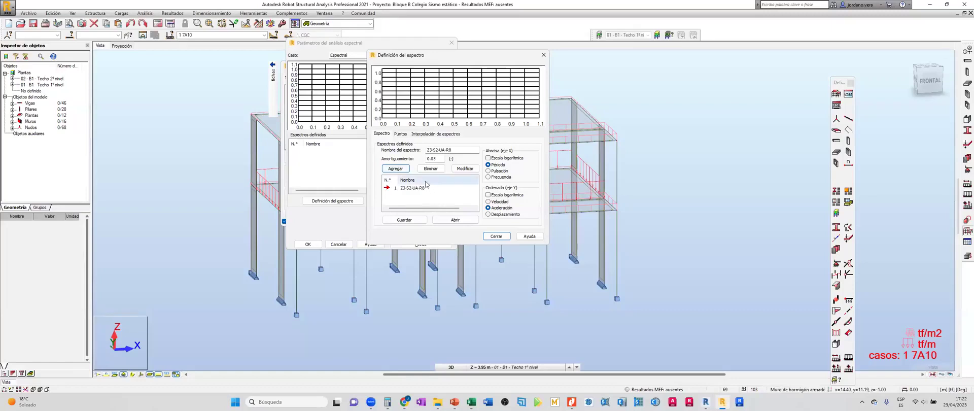
click(397, 188)
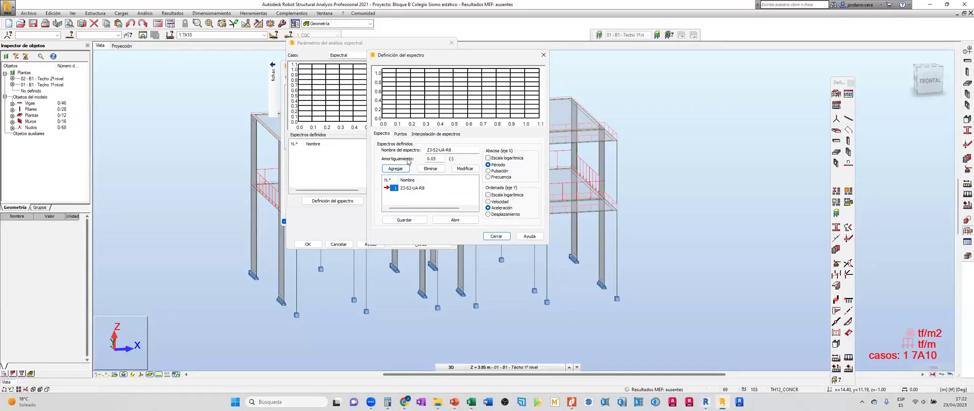
click(401, 134)
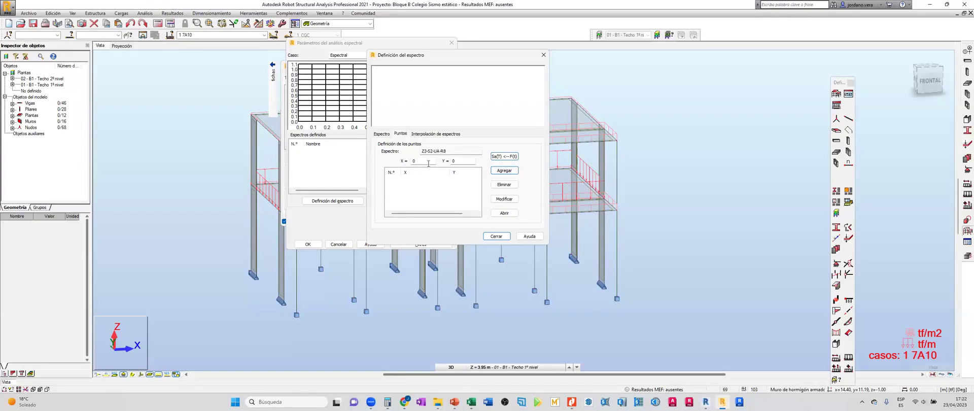
Switch to the Controles sísmicos.xlsx workbook in Excel and box the C factor formulas beside the Análisis Estático data.
click(471, 402)
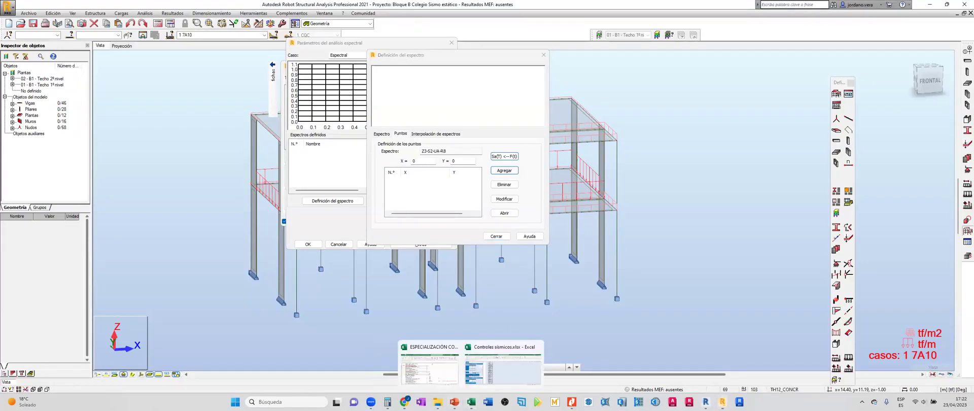
click(498, 369)
scroll(203, 244, down, 5)
scroll(172, 226, up, 4)
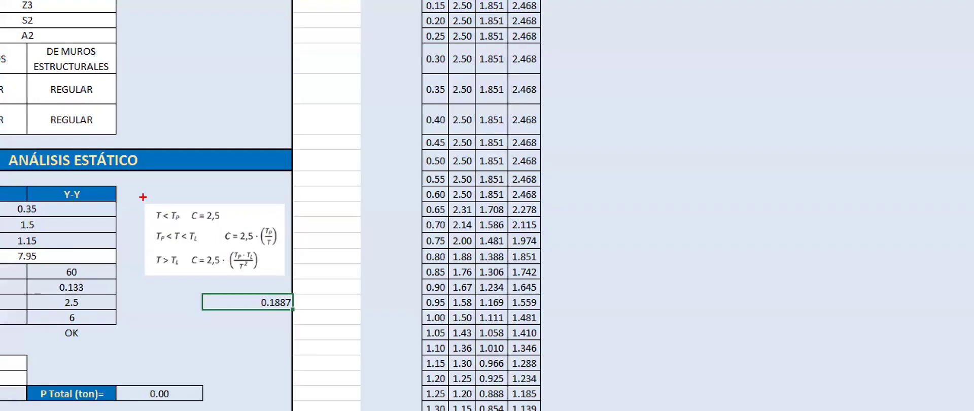
drag(142, 197, 289, 278)
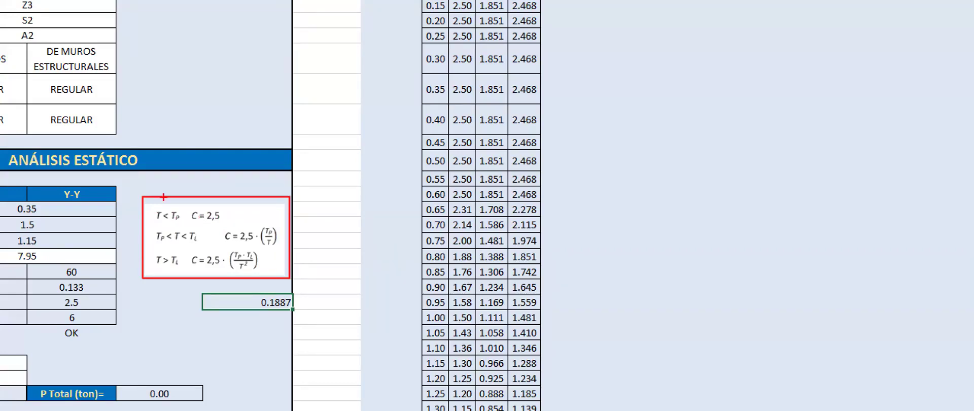
key(Escape)
scroll(296, 130, up, 1)
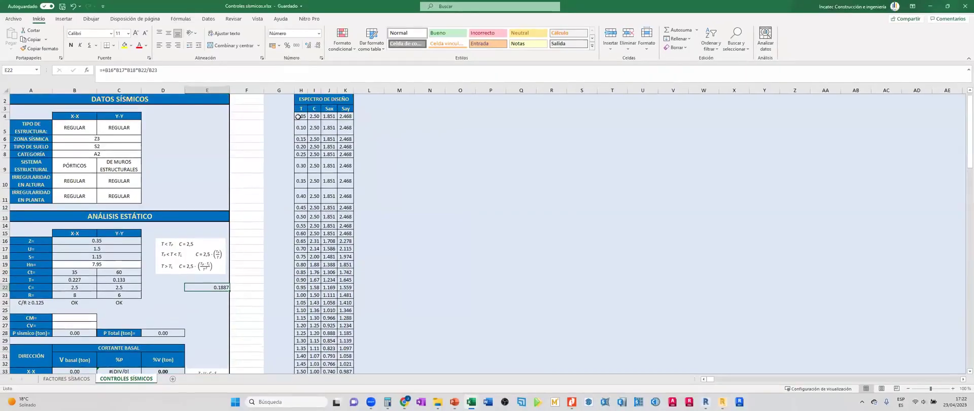
Review the T column of the Espectro de Diseño table from 0.05 to 3.00.
click(300, 116)
click(300, 129)
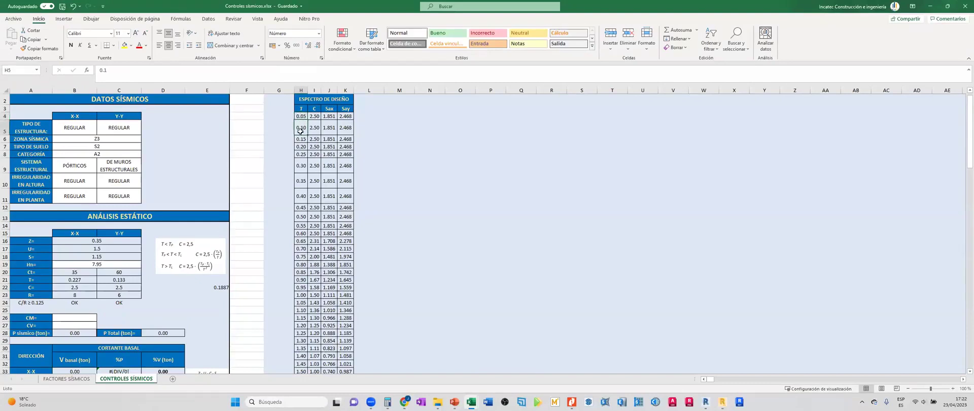
click(301, 139)
click(302, 146)
scroll(295, 205, down, 14)
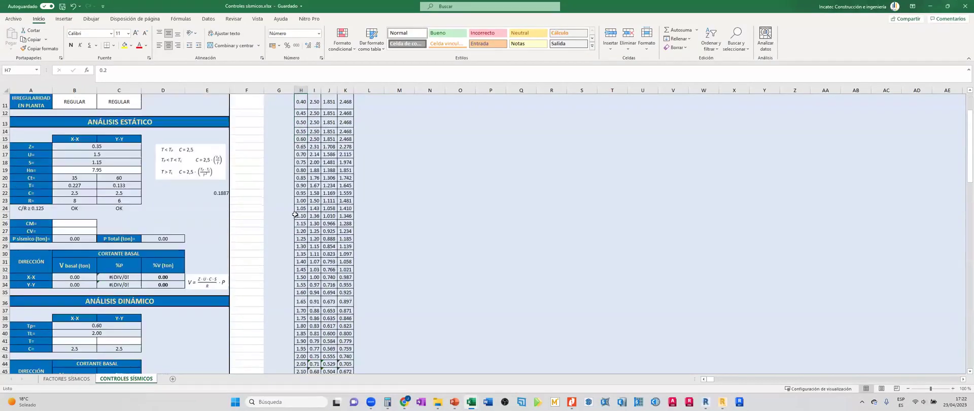
click(297, 243)
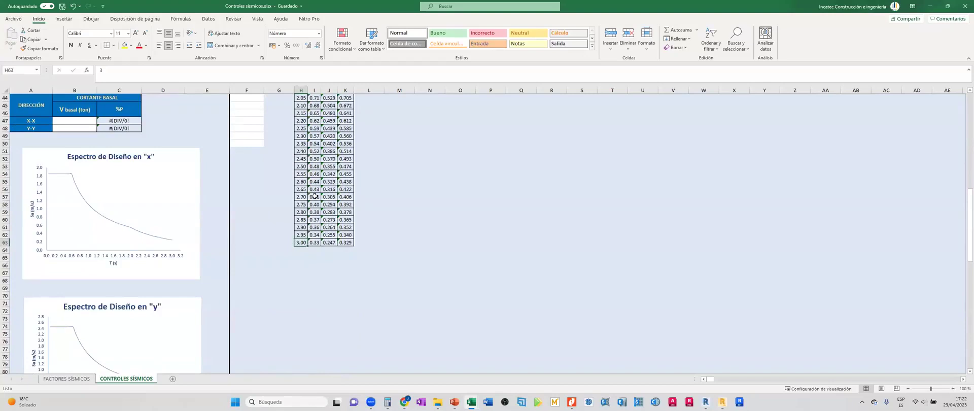
scroll(323, 214, up, 9)
scroll(324, 214, down, 3)
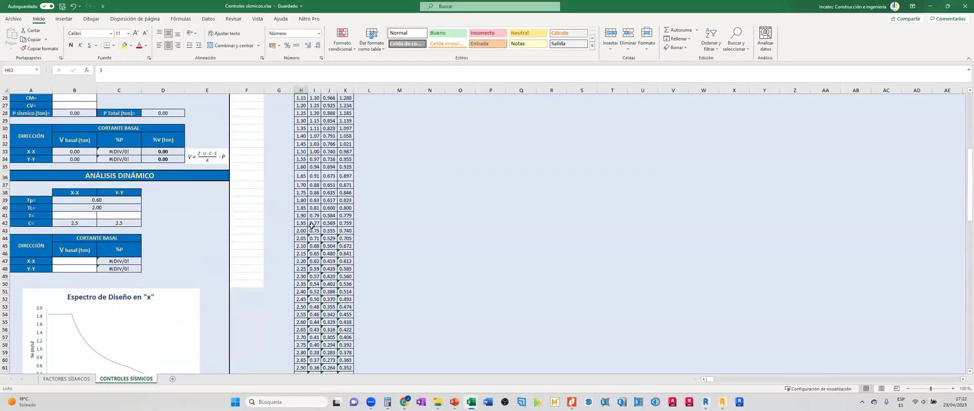
scroll(312, 226, down, 3)
Ignore the formula error warnings on the C, Sax and Say cells in rows 44 to 63.
drag(312, 170, 312, 177)
drag(358, 264, 350, 315)
click(301, 169)
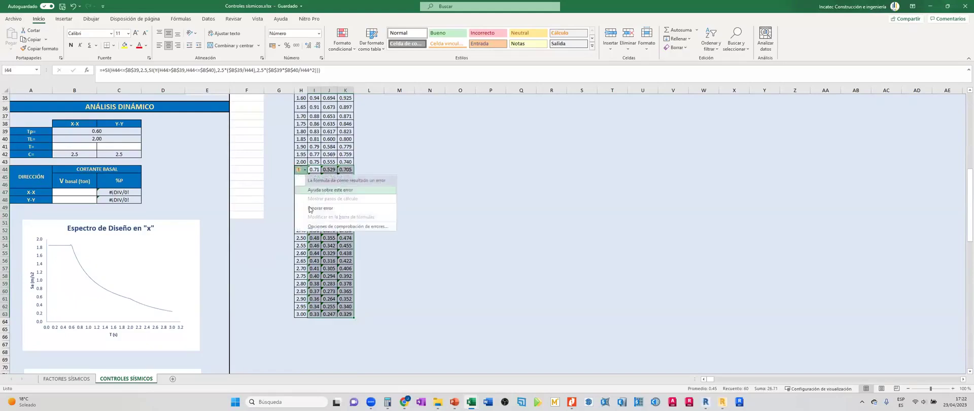
click(345, 210)
click(378, 222)
Inspect the C and Sax formulas for the 0.05 period and box the first Say value in the magnified table.
scroll(350, 220, up, 11)
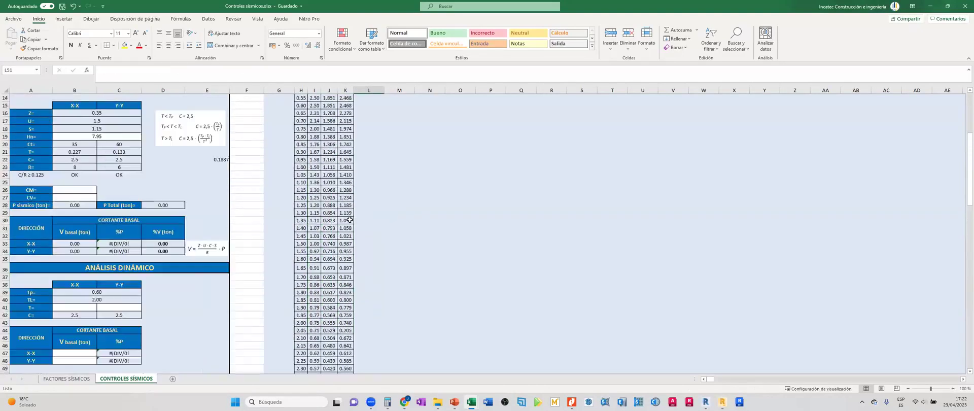
click(316, 116)
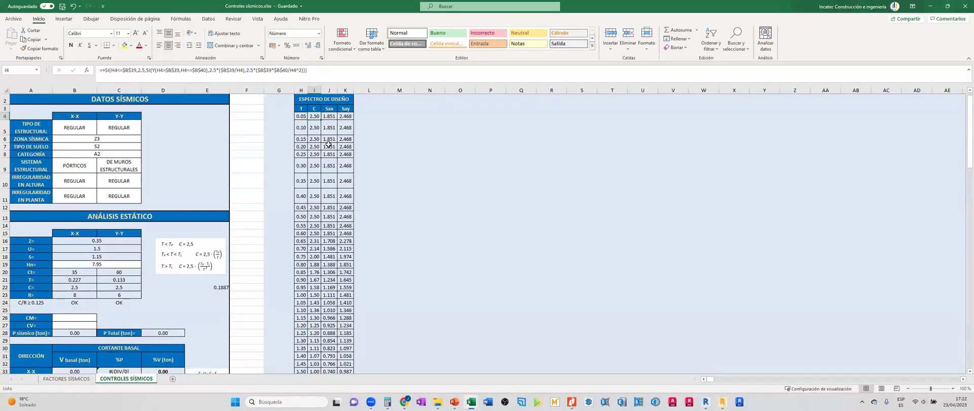
click(328, 115)
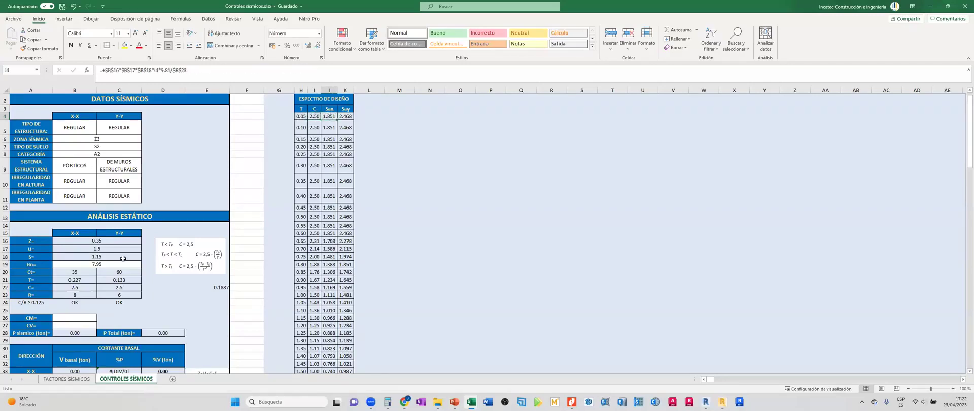
key(F2)
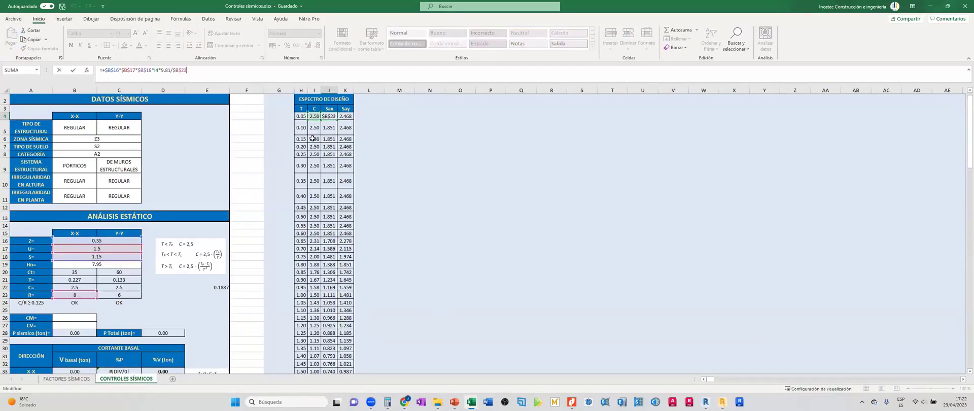
key(Escape)
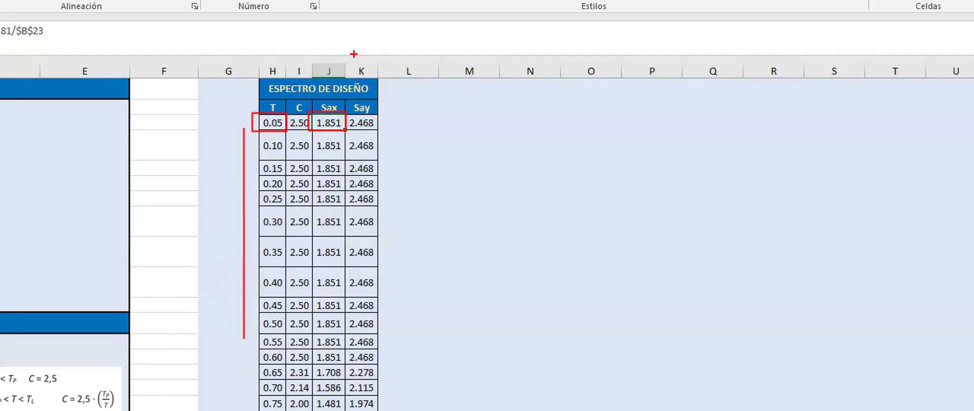
ctrl+drag(346, 98, 383, 130)
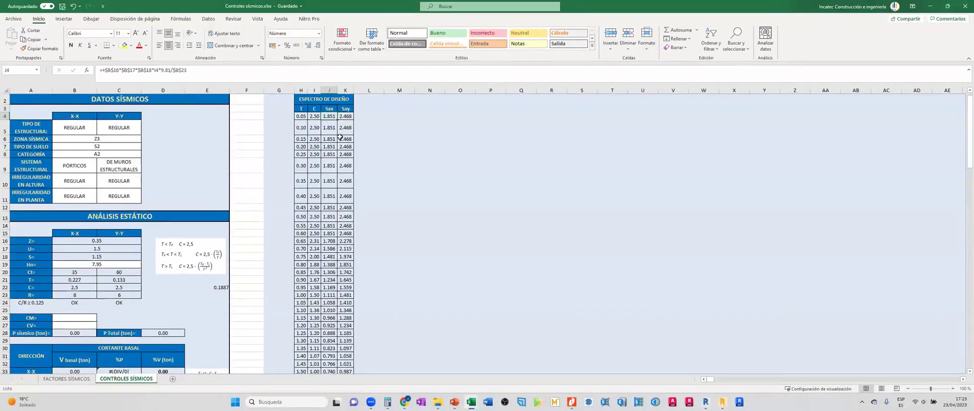
Examine the Sax and Say acceleration columns down the whole Espectro de Diseño table.
drag(327, 115, 339, 242)
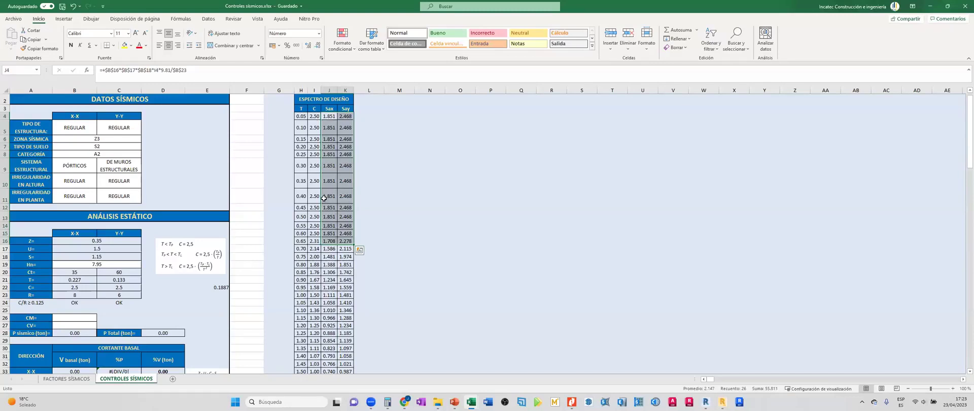
scroll(324, 198, down, 15)
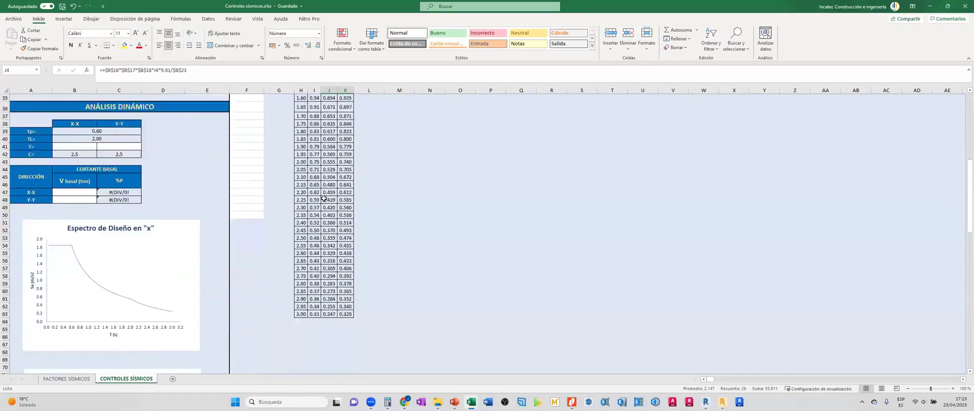
scroll(323, 198, up, 15)
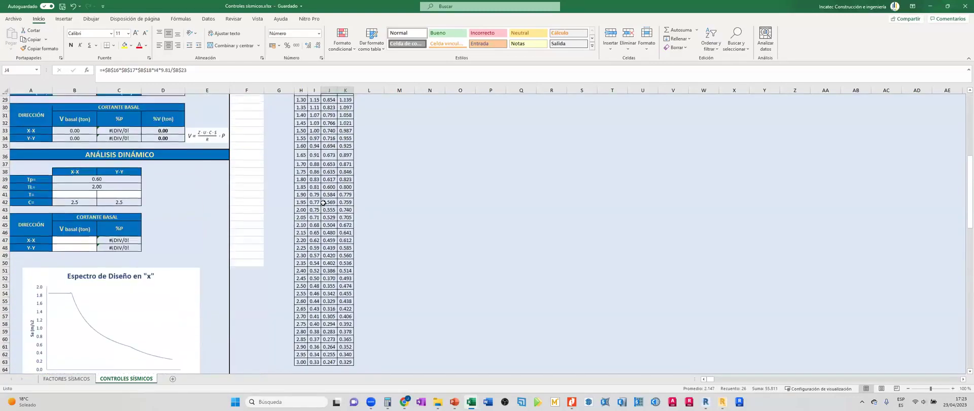
scroll(322, 203, up, 3)
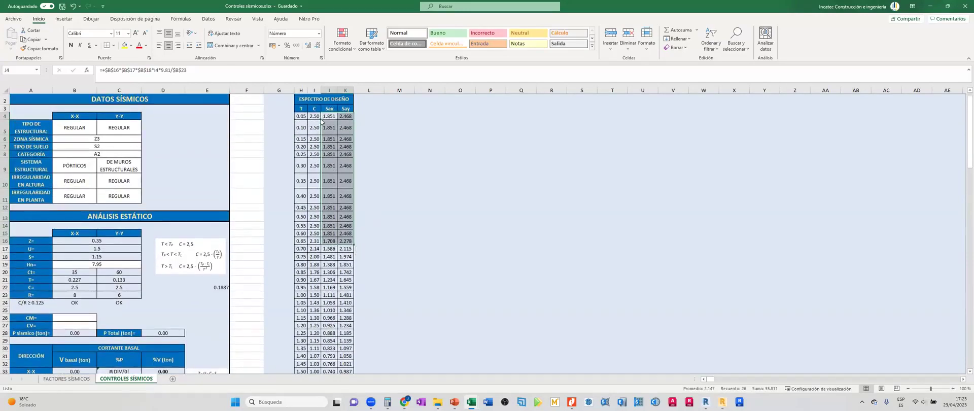
click(441, 226)
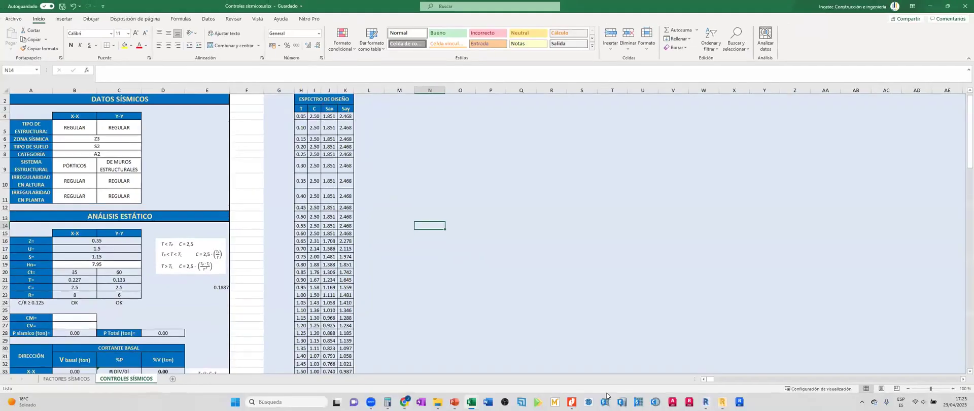
Switch to Robot and try transferring the first Sax value from Excel to the spectrum point's Y coordinate.
click(722, 401)
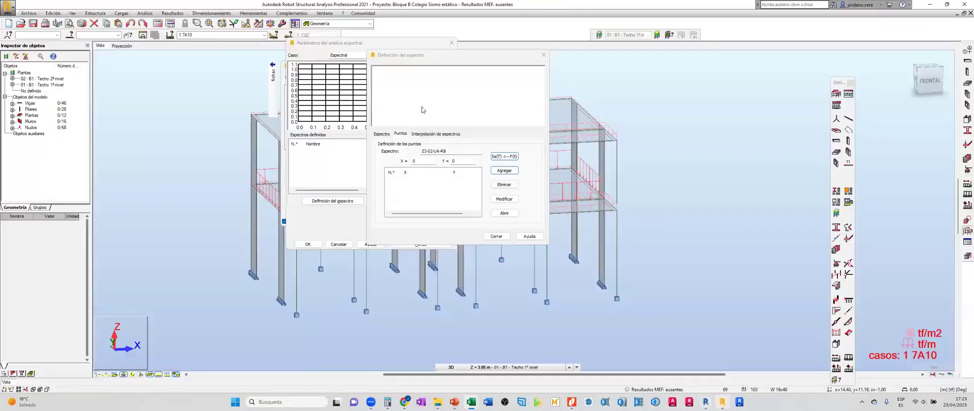
click(418, 160)
key(alt+Tab)
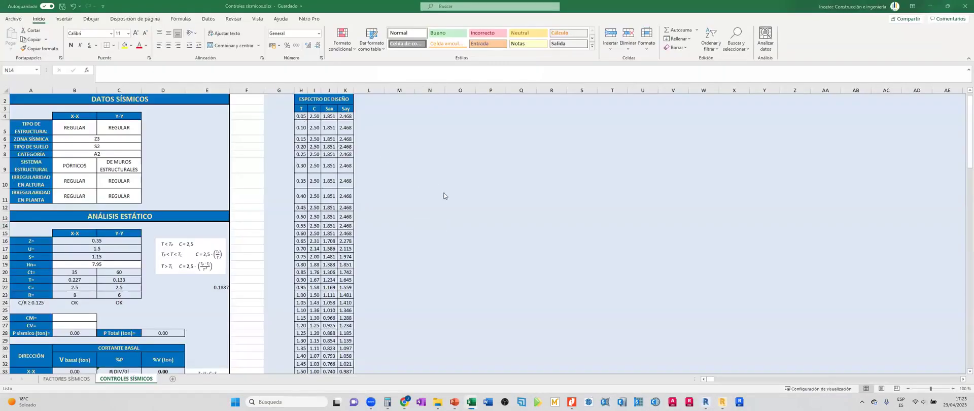
key(alt+Tab)
key(alt+Tab)
click(329, 117)
key(ctrl+c)
key(alt+Tab)
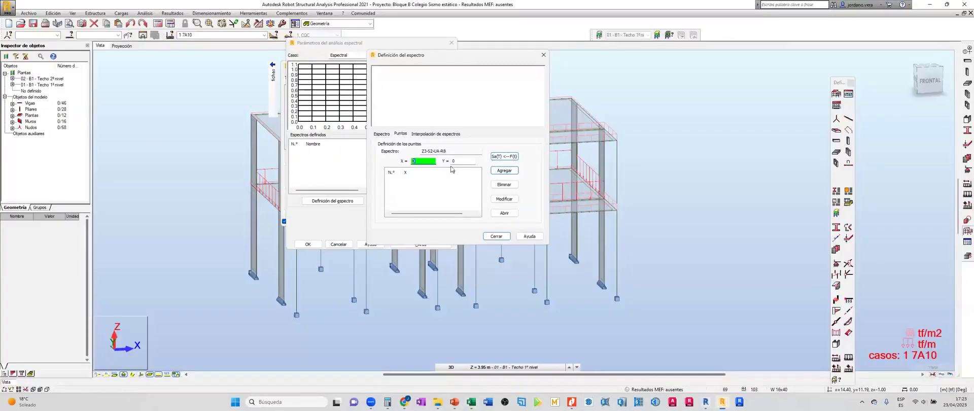
click(456, 161)
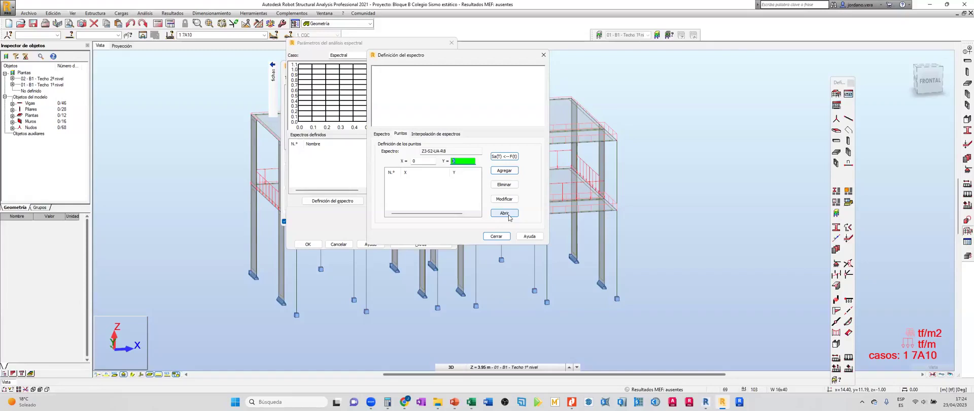
Compare the T and Sax columns in the Excel spectrum table with the X and Y point fields in Robot.
click(471, 401)
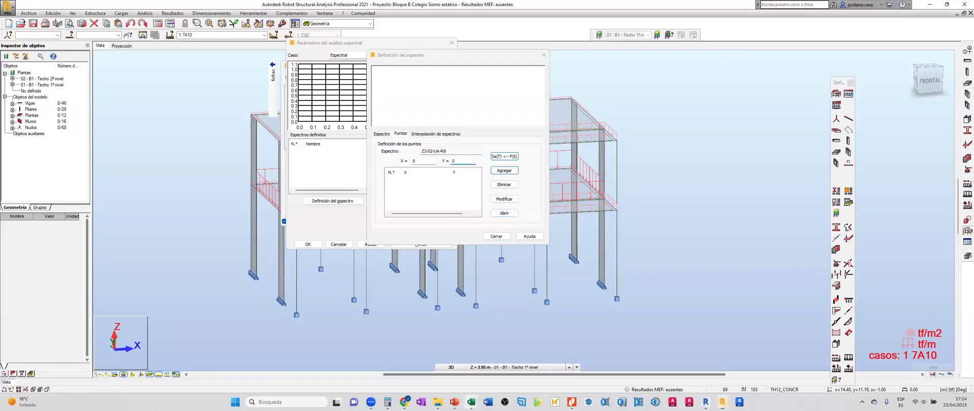
click(494, 358)
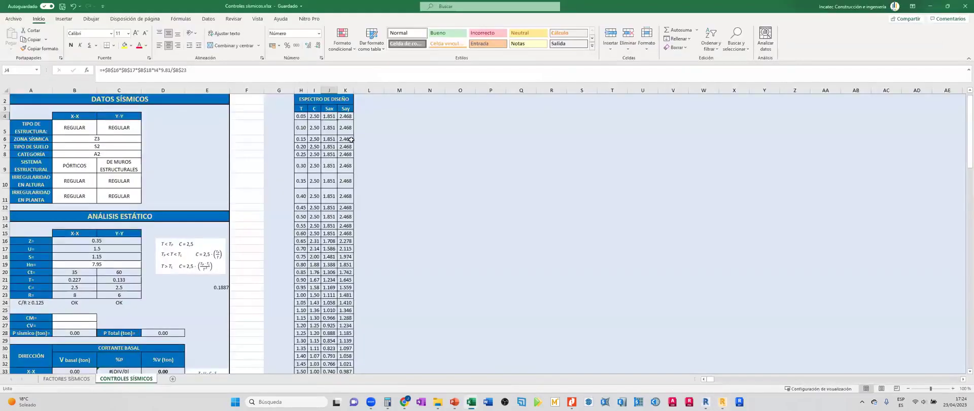
click(367, 141)
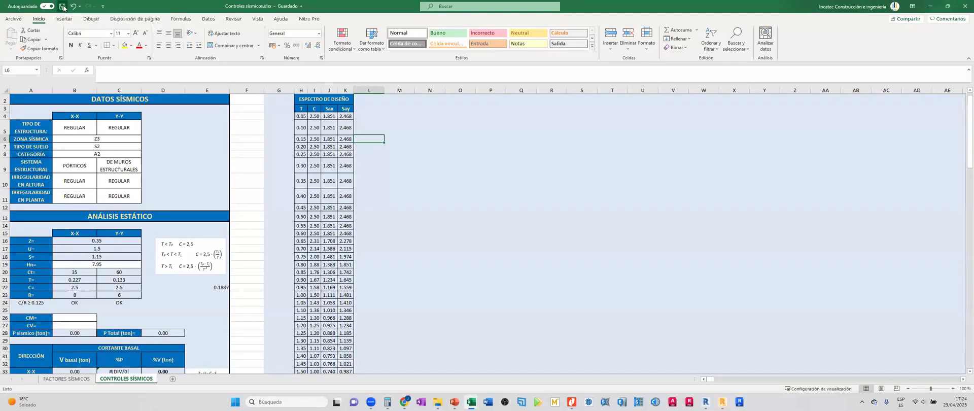
mouse_move(455, 401)
click(392, 185)
click(330, 147)
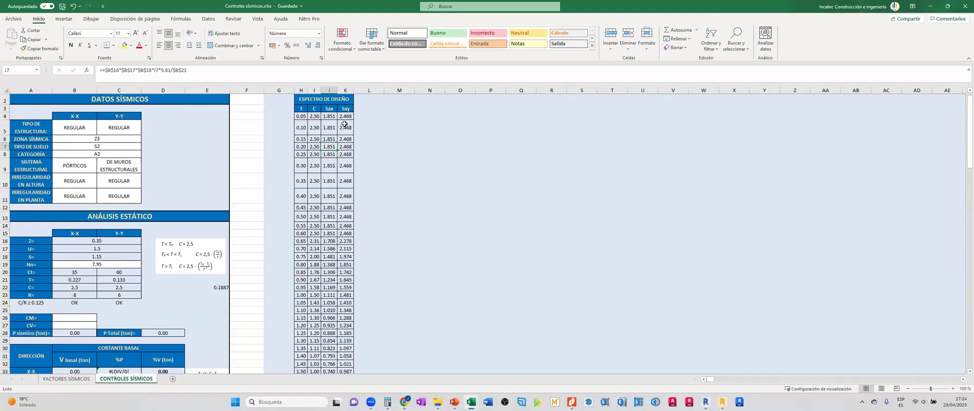
key(alt+Tab)
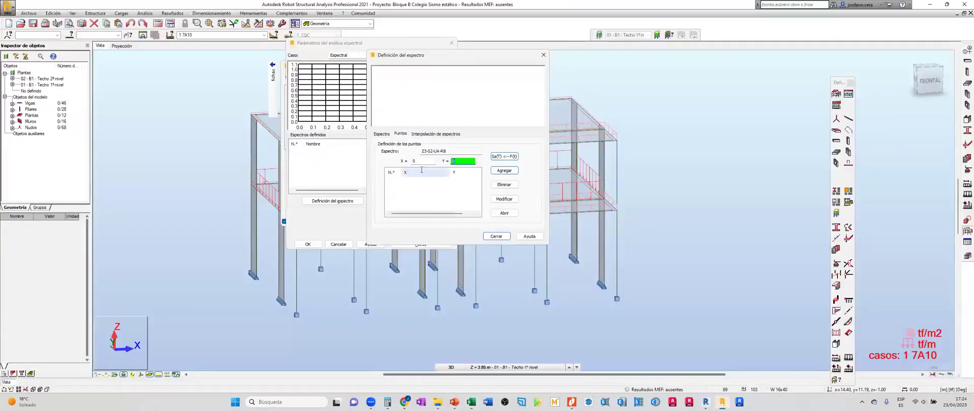
key(alt+Tab)
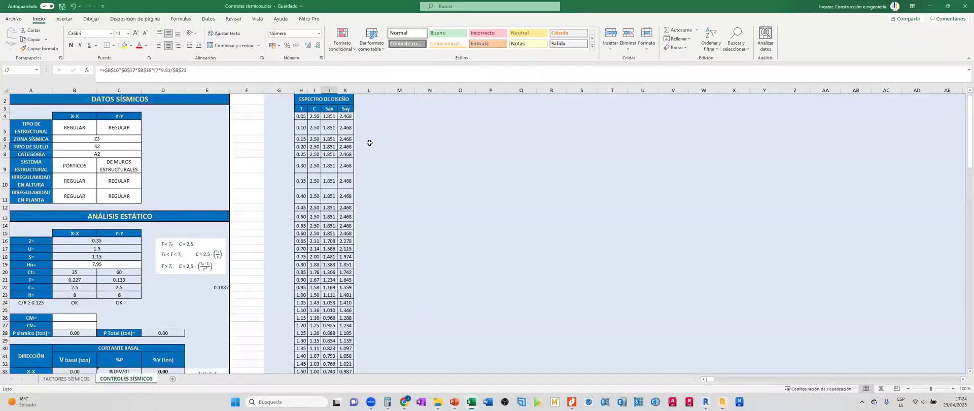
click(301, 109)
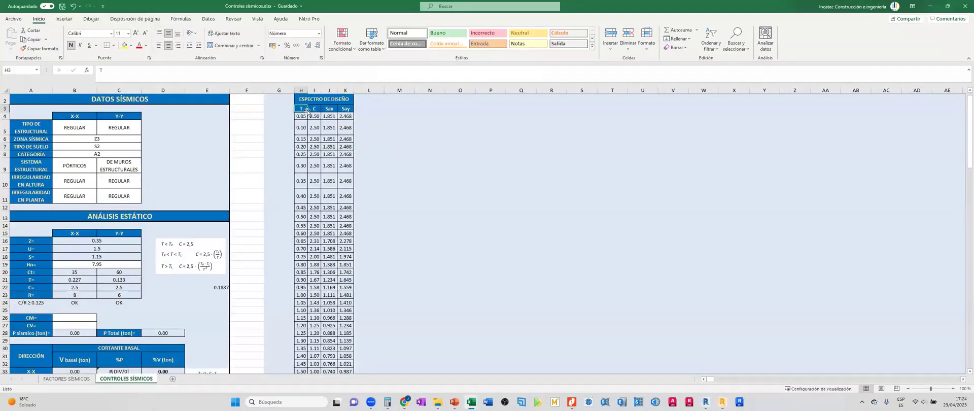
click(330, 109)
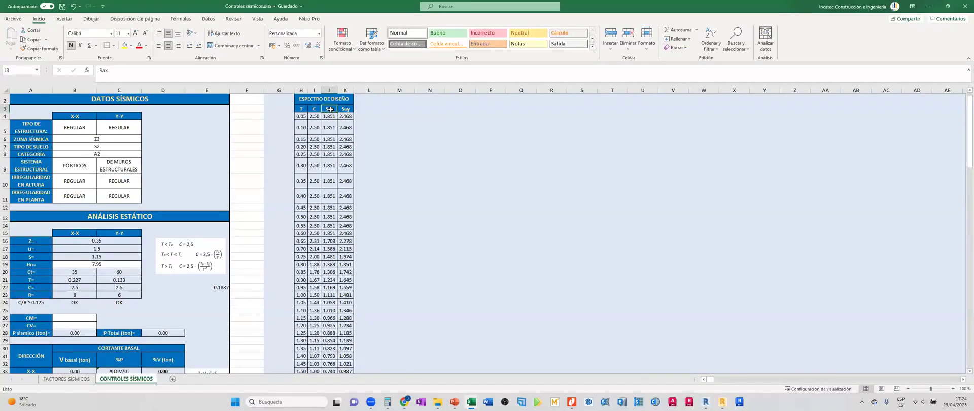
Hide the C column of the Espectro de Diseño table.
click(315, 91)
right_click(318, 91)
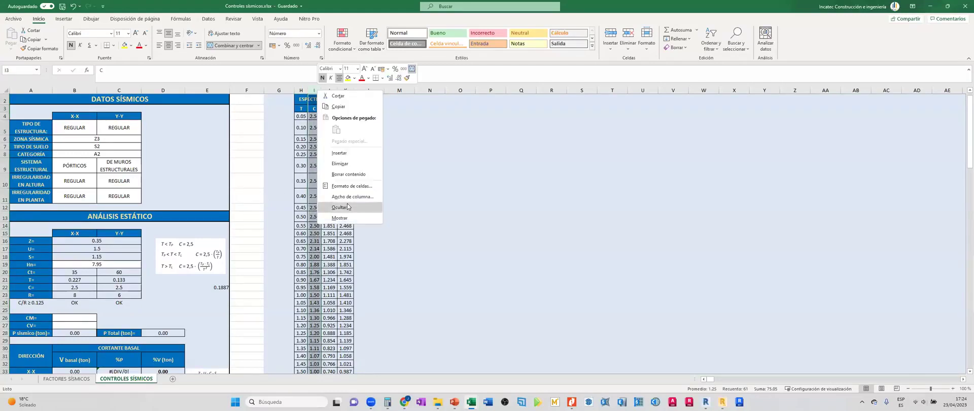
click(348, 206)
Copy the T and Sax values for all periods from 0.05 to 3.00, without the headers.
click(301, 117)
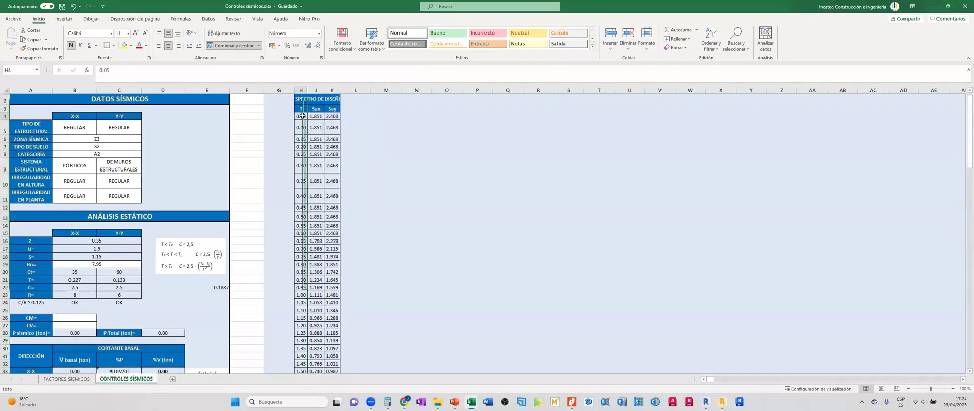
scroll(317, 244, down, 4)
scroll(317, 244, down, 11)
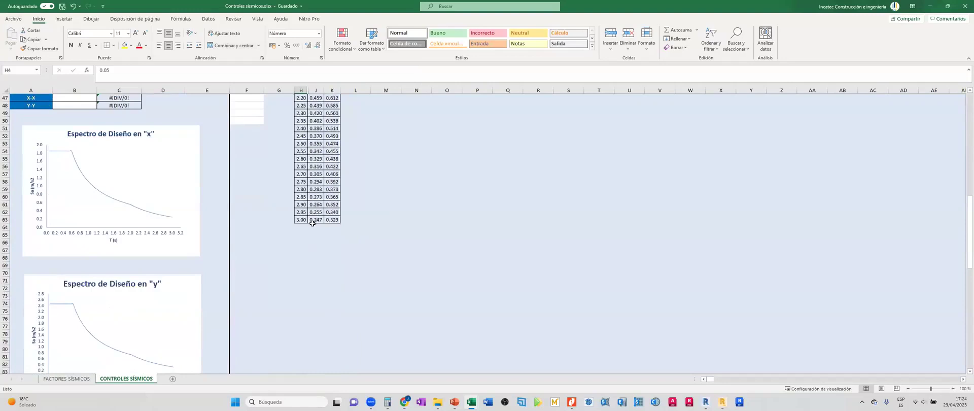
shift+click(332, 219)
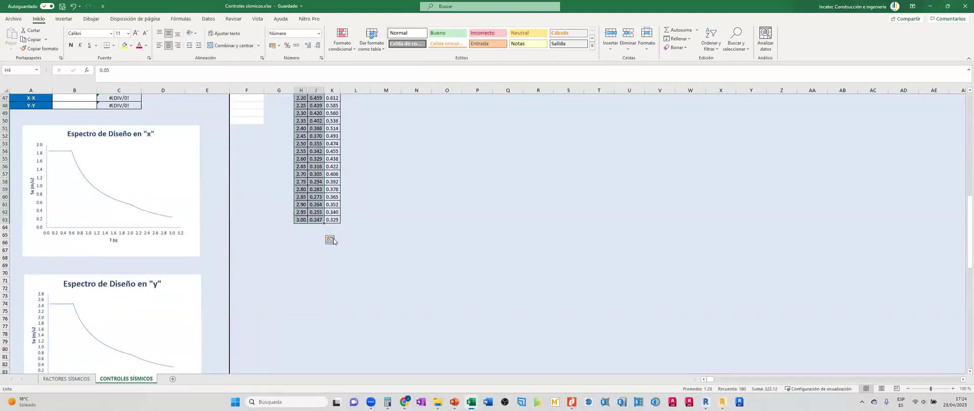
scroll(294, 164, up, 15)
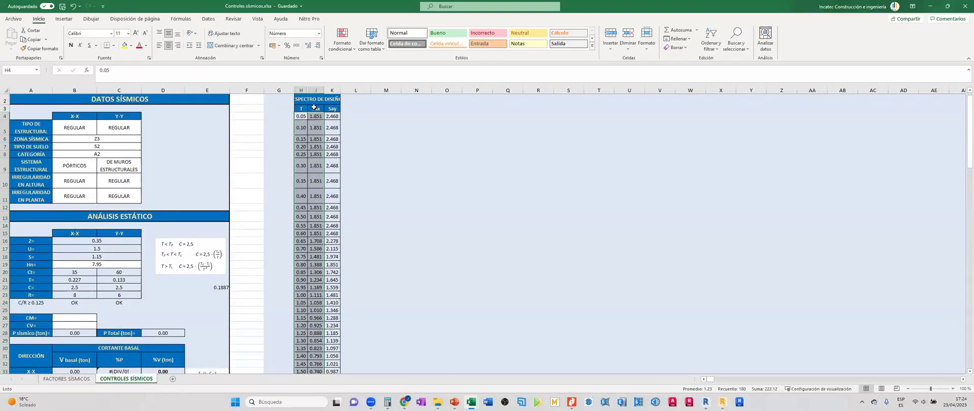
key(ctrl+c)
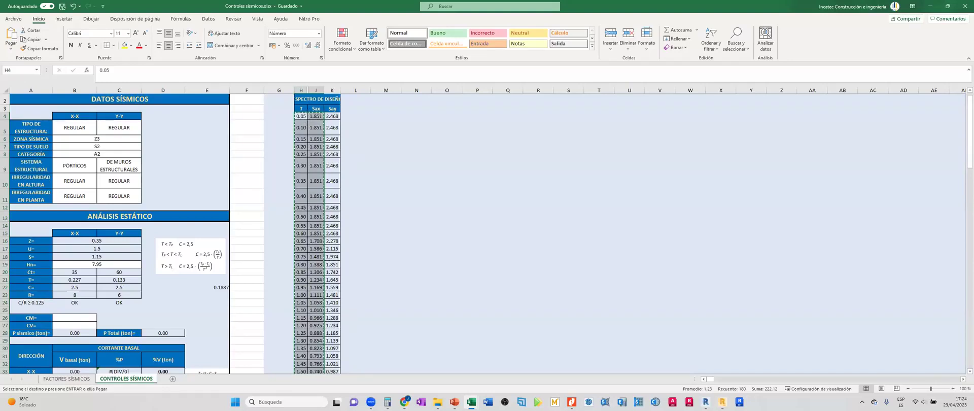
Paste the copied T and Sax values into a blank Notepad document beside the Excel table.
key(alt+Tab)
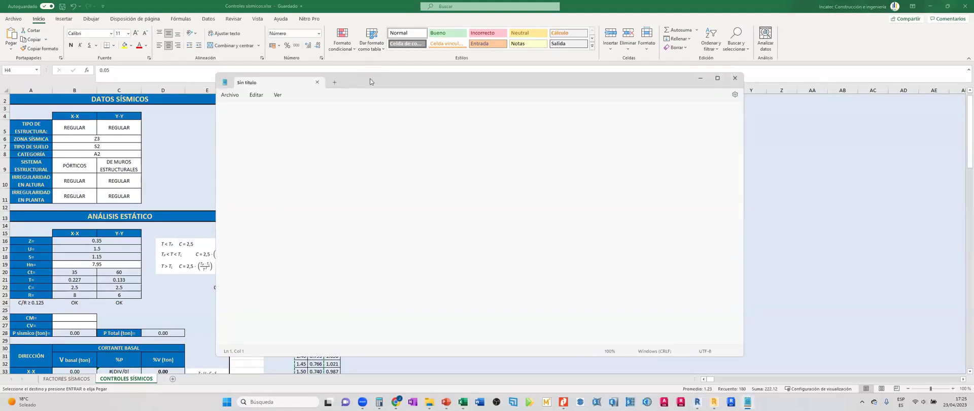
drag(372, 78, 514, 71)
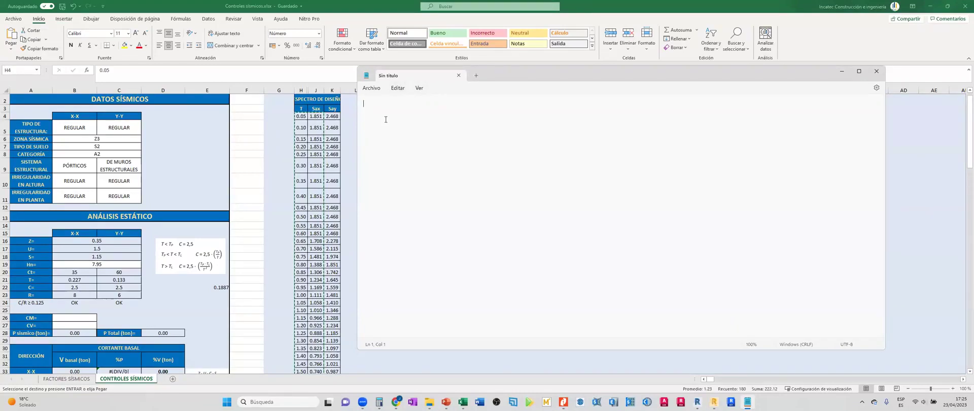
key(ctrl+v)
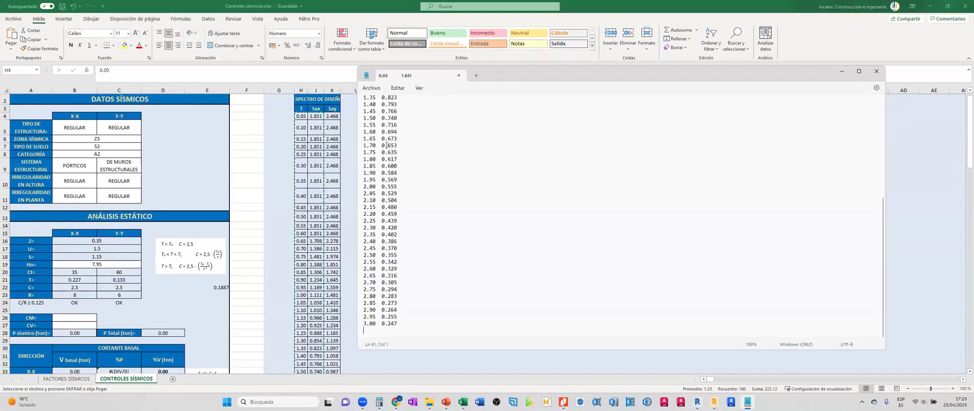
scroll(458, 259, up, 9)
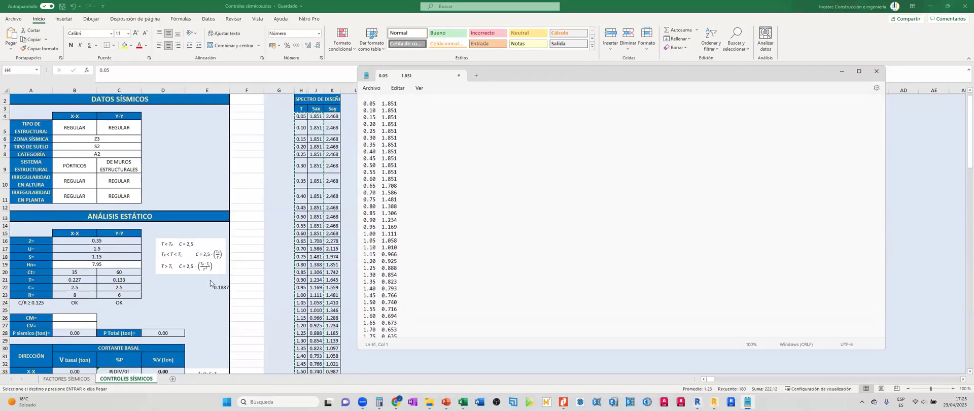
click(299, 126)
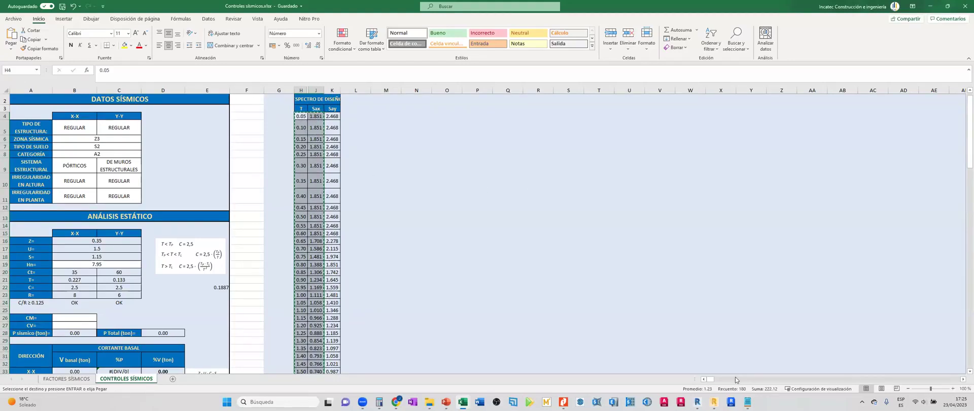
click(747, 401)
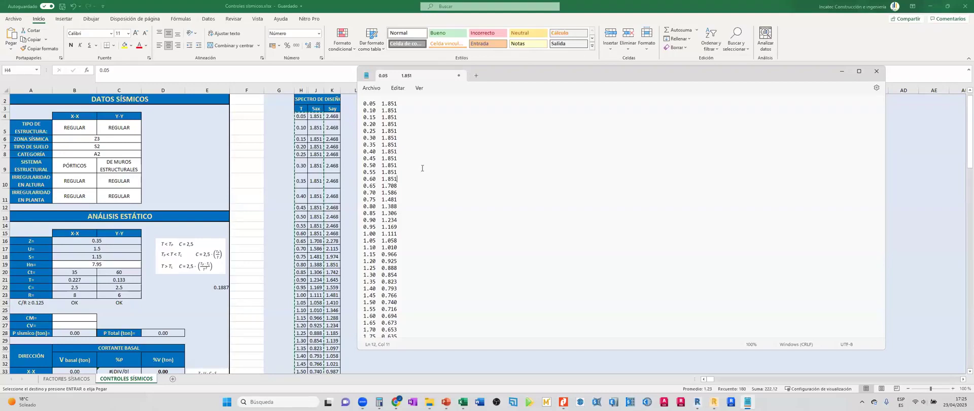
Start saving the text document as a new file in YACHAYWASI > Programa BIM para Colegios > the Módulo II structures folder > 13. Lección 13.
click(371, 88)
click(370, 87)
click(371, 88)
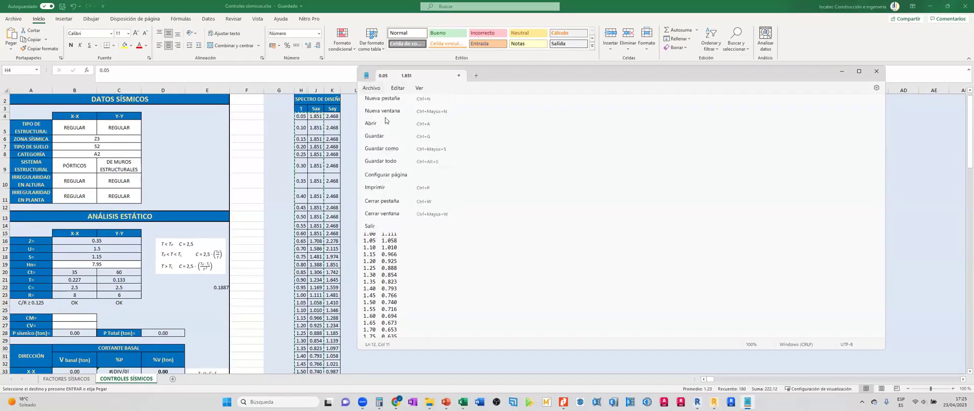
click(399, 152)
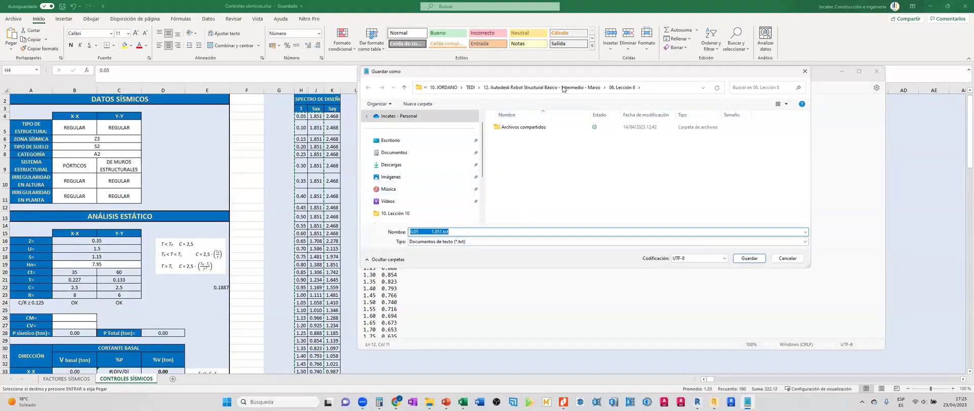
click(443, 87)
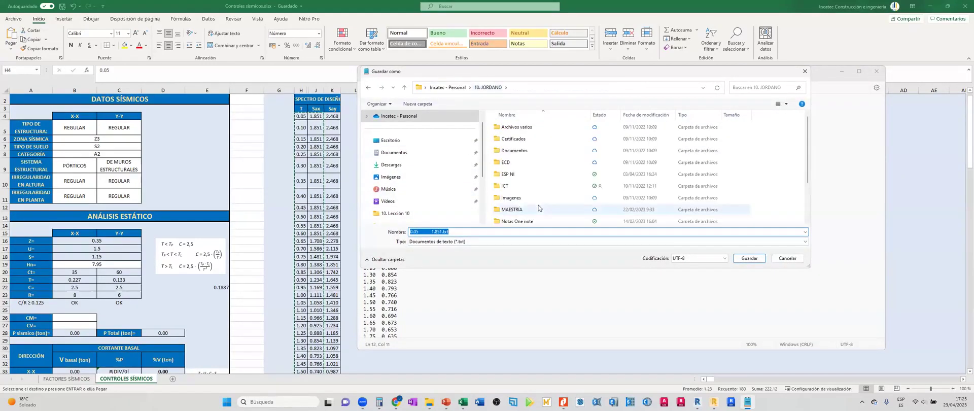
double_click(515, 218)
click(519, 143)
double_click(520, 144)
double_click(524, 142)
scroll(551, 199, down, 3)
double_click(514, 218)
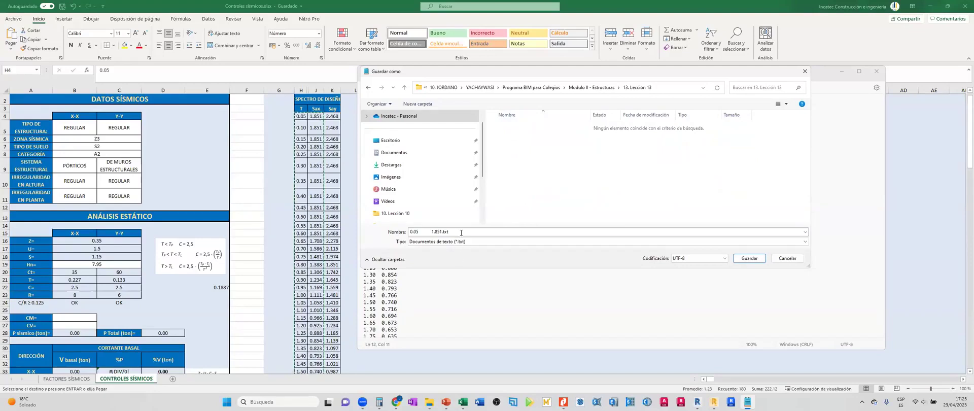
Name the text file Z3-S2-UA-R8 and save it.
click(504, 231)
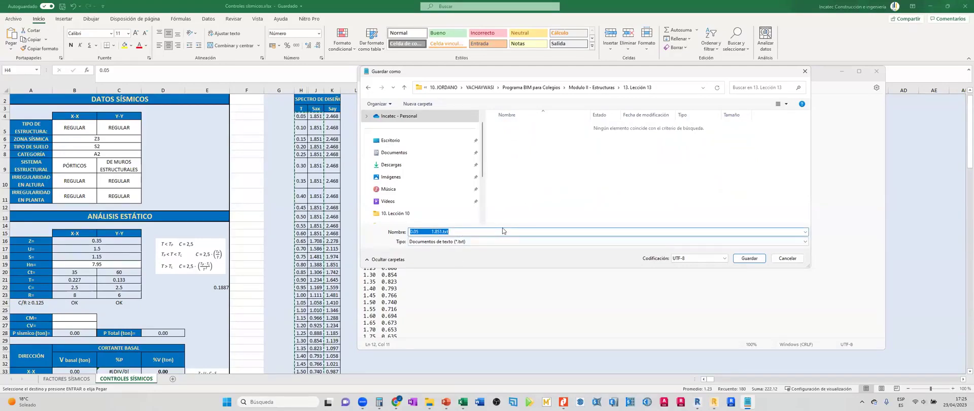
text(Z3S2-UA-R8)
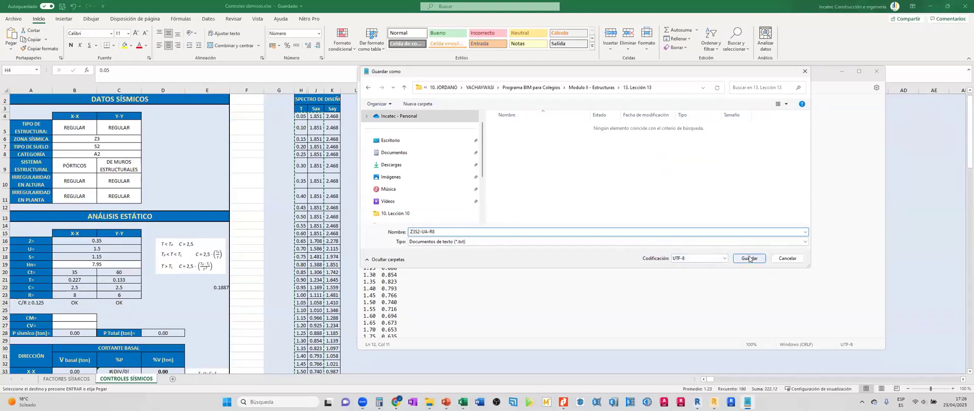
click(415, 232)
text(-)
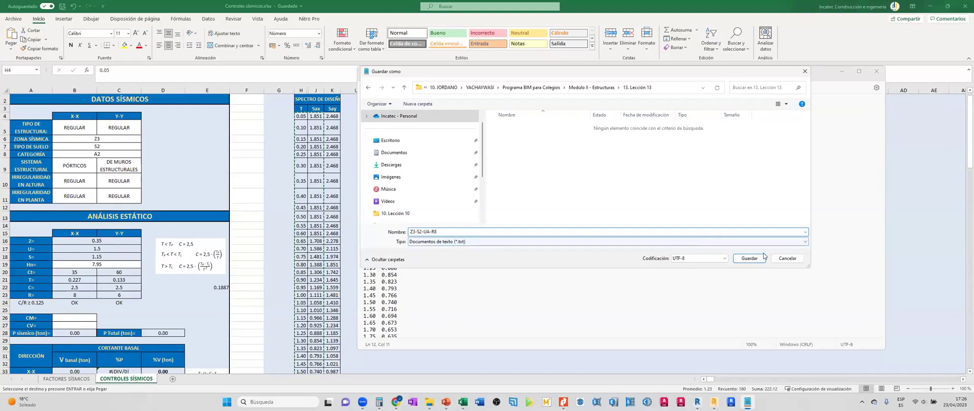
key(ctrl+a)
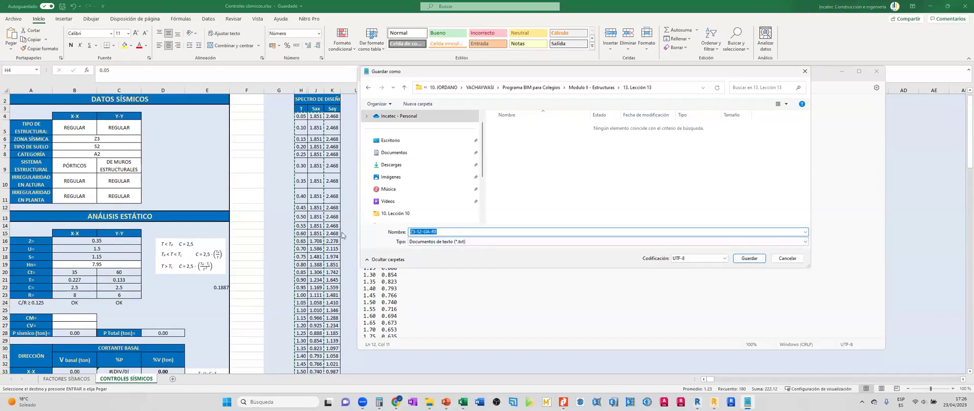
click(762, 260)
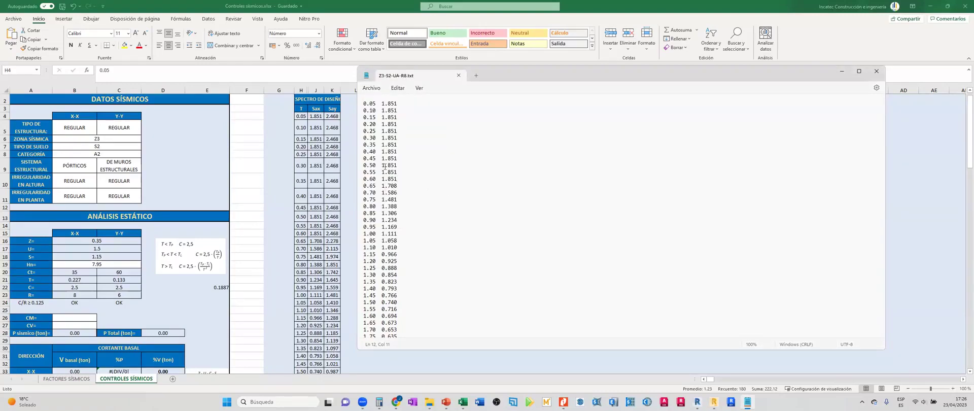
Return to Excel and hide the Sax column so that T and Say are adjacent.
click(359, 137)
click(331, 111)
click(332, 116)
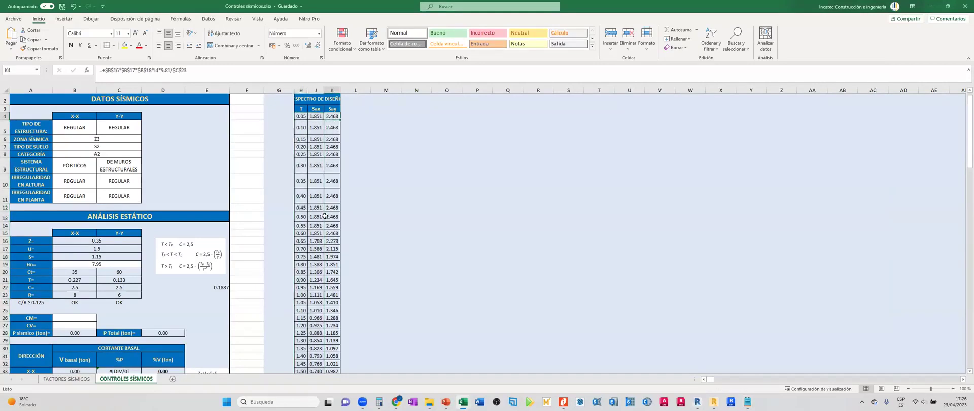
scroll(323, 215, down, 3)
scroll(325, 215, down, 5)
scroll(320, 182, up, 8)
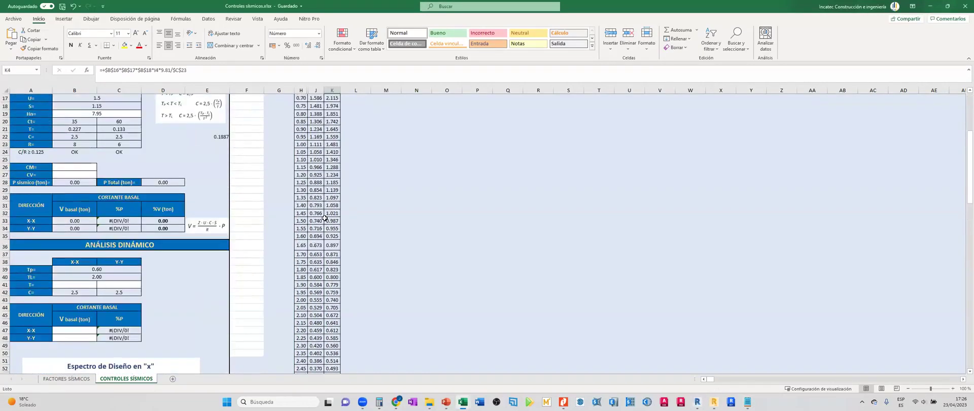
click(315, 90)
right_click(316, 91)
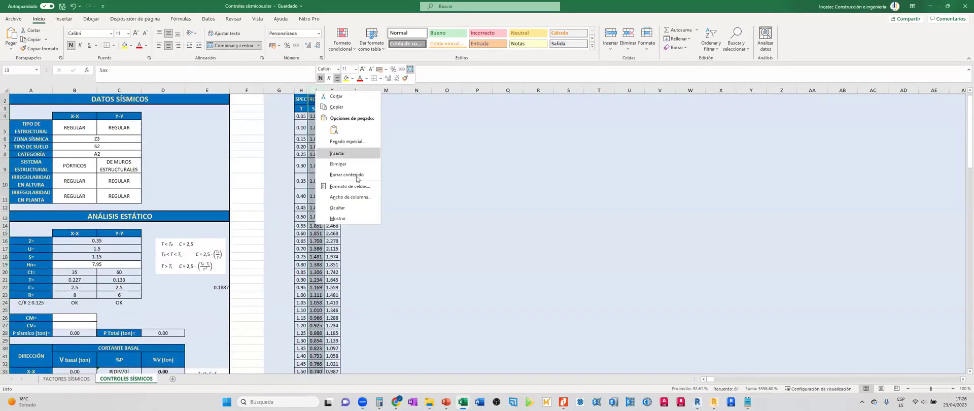
click(354, 207)
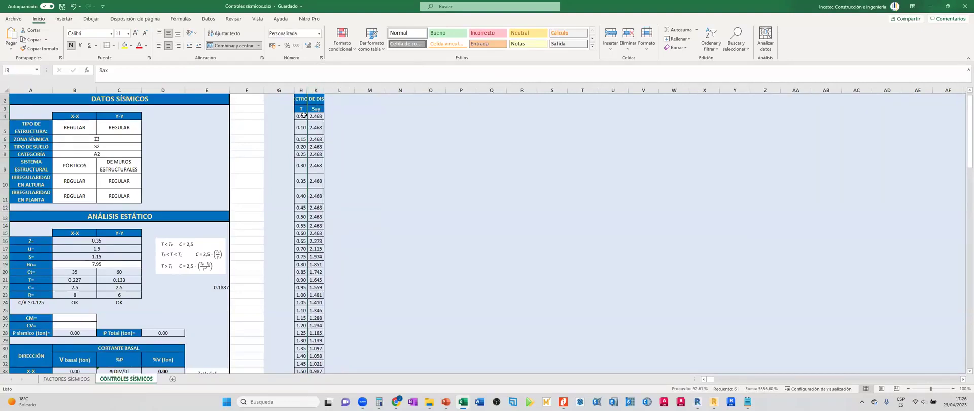
Copy the T and Say values for all periods from 0.05 to 3.00, without the headers.
click(303, 116)
scroll(323, 168, down, 9)
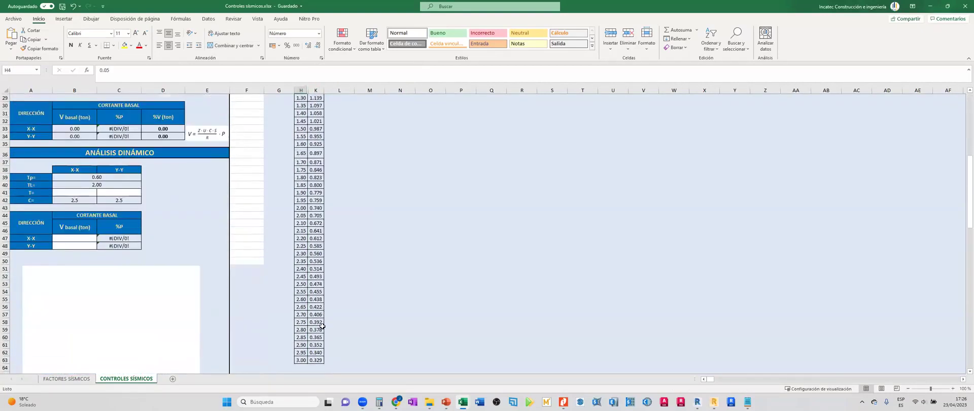
shift+click(312, 361)
key(ctrl+c)
Open a new Notepad document and paste the copied T and Say values into it.
key(super+s)
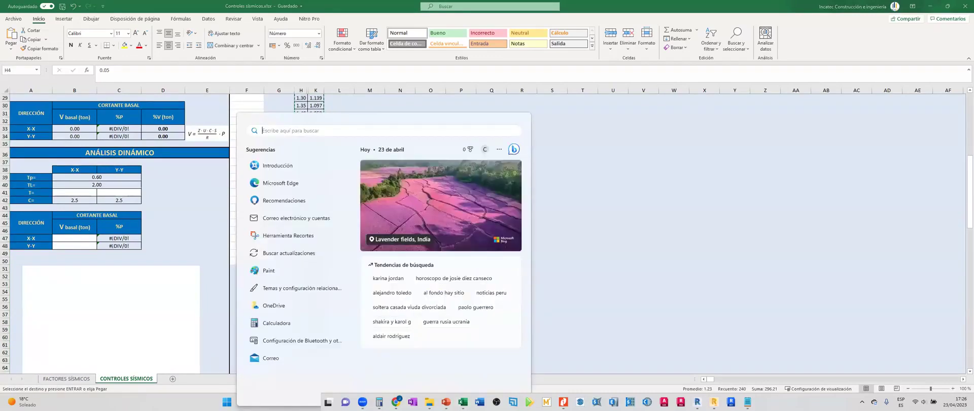
text(blo)
click(305, 187)
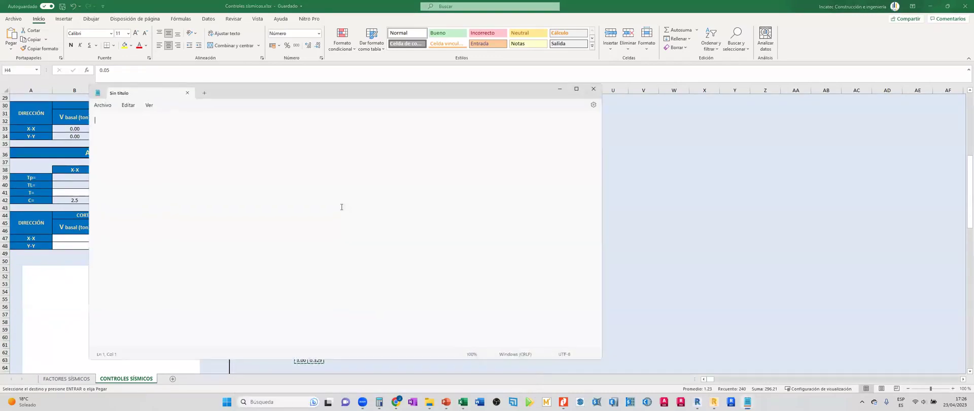
key(ctrl+v)
scroll(131, 223, up, 8)
Save the document as text file Z3-S2-UA-R6 in the 13. Lección 13 folder and close it.
click(96, 101)
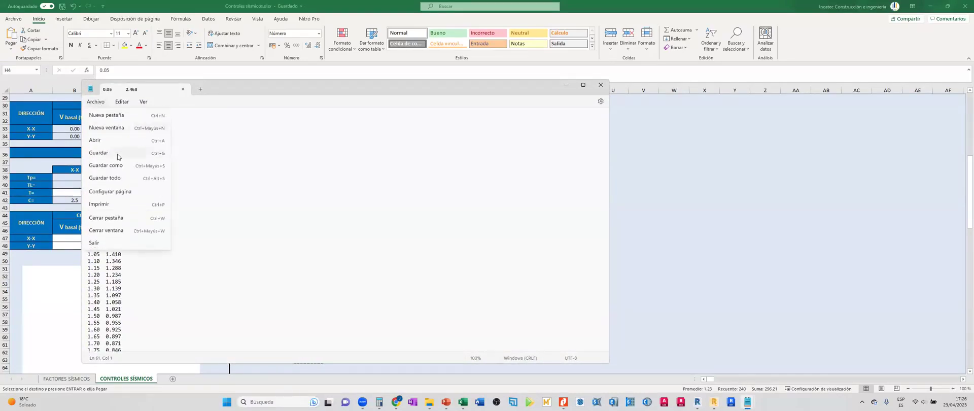
click(118, 164)
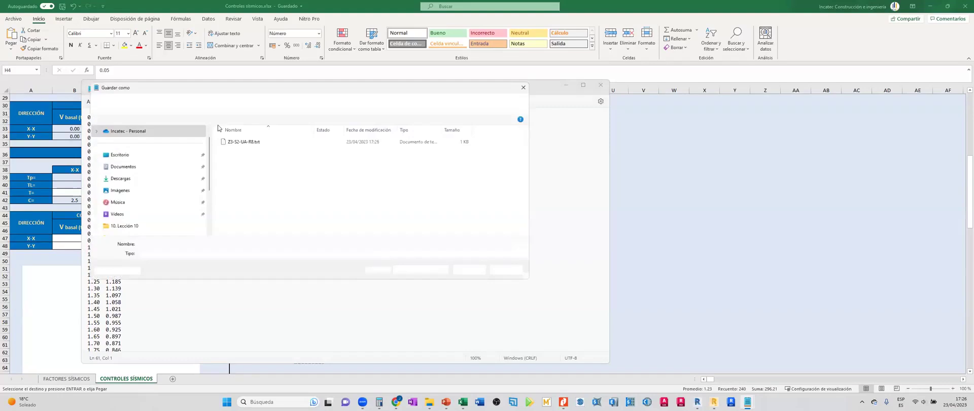
click(256, 140)
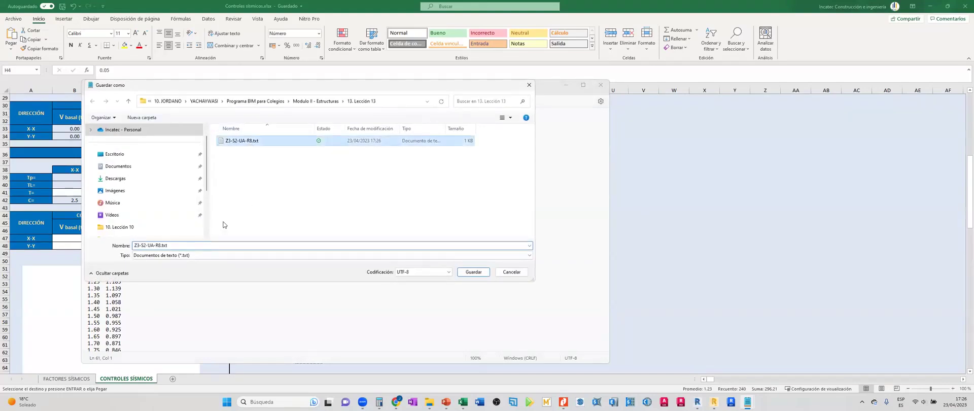
click(167, 256)
click(162, 245)
click(162, 245)
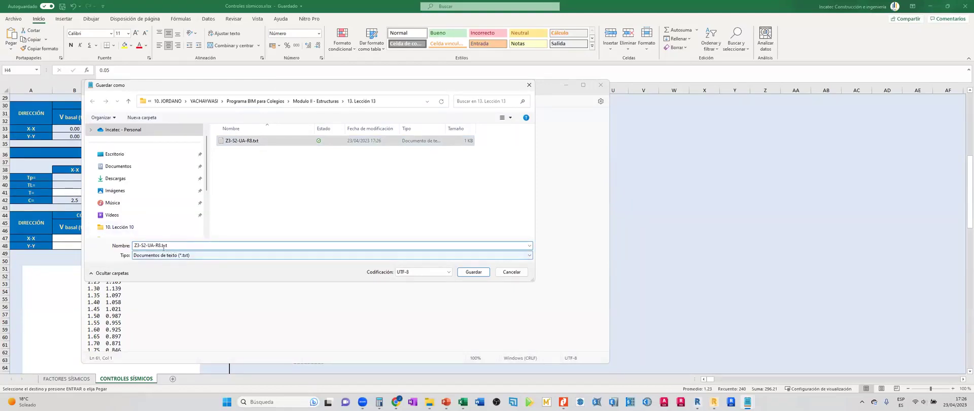
key(BackSpace)
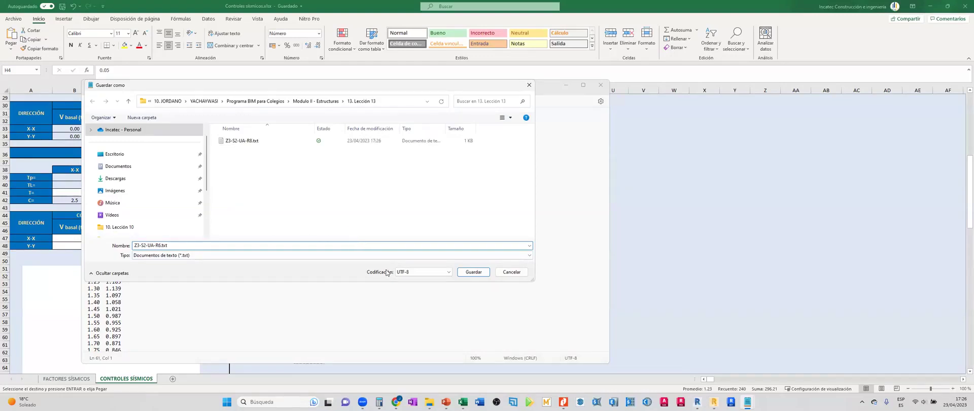
click(474, 272)
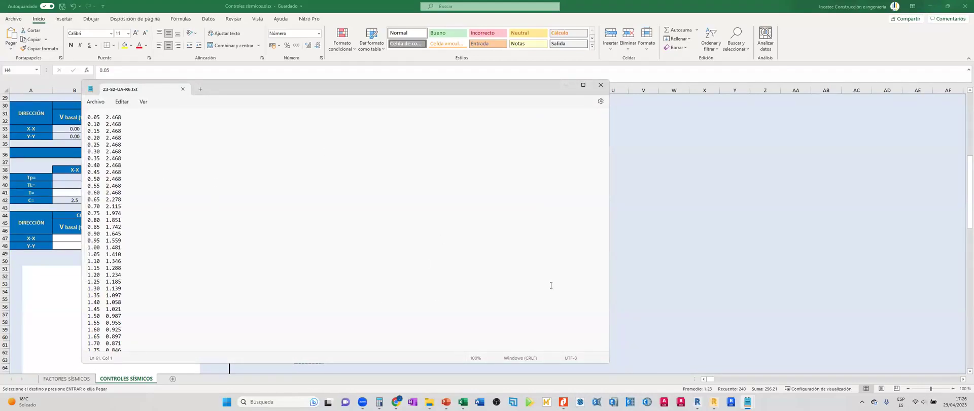
click(600, 85)
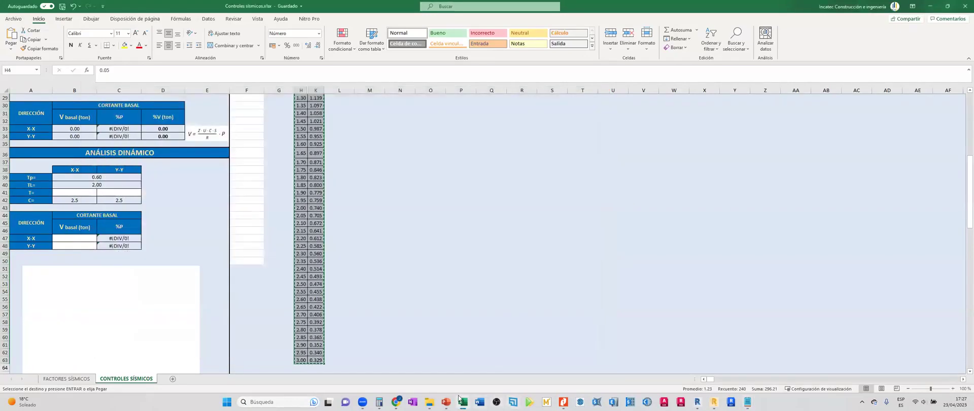
Unhide the C and Sax columns of the design spectrum table in Excel and select the first Sax value.
scroll(193, 261, up, 6)
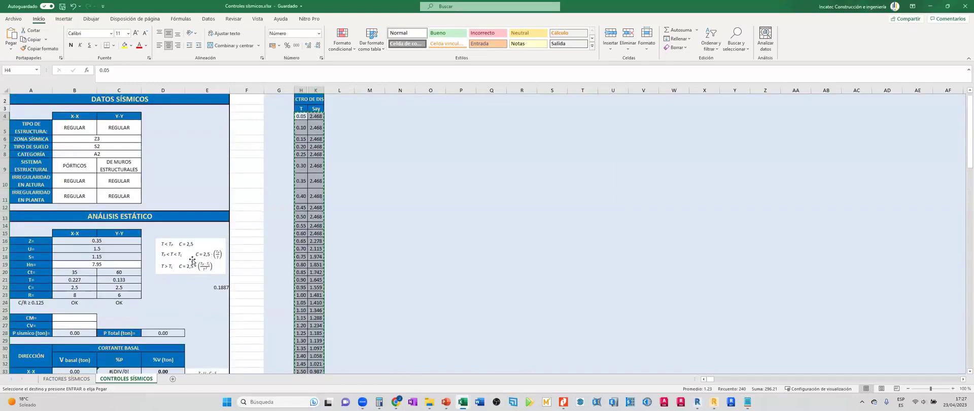
click(301, 91)
shift+click(314, 87)
double_click(309, 90)
click(394, 152)
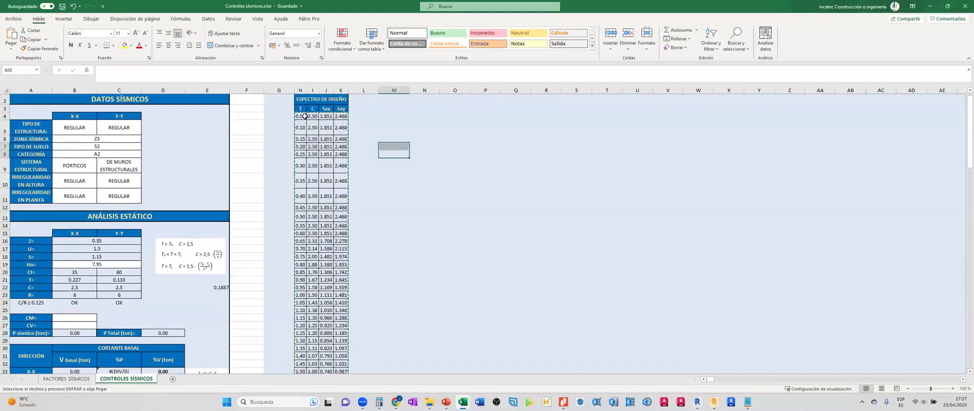
click(324, 117)
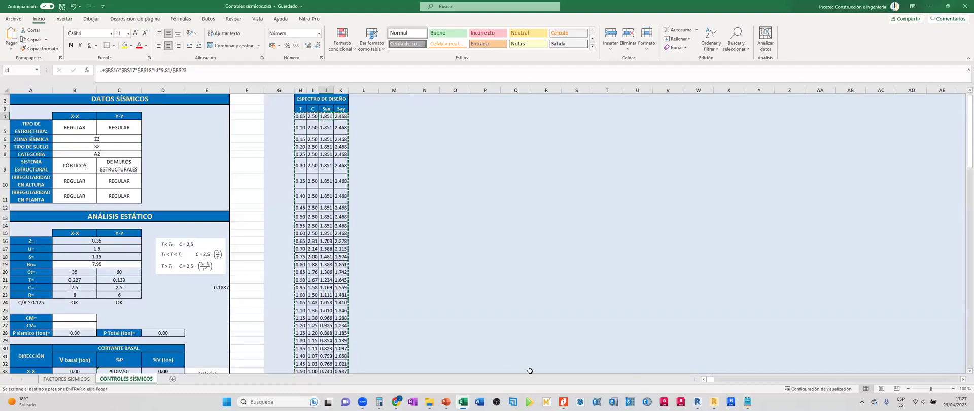
Switch to Robot, start loading points from a file for spectrum Z3-S2-UA-R8, and browse to the 13. Lección 13 folder.
mouse_move(714, 402)
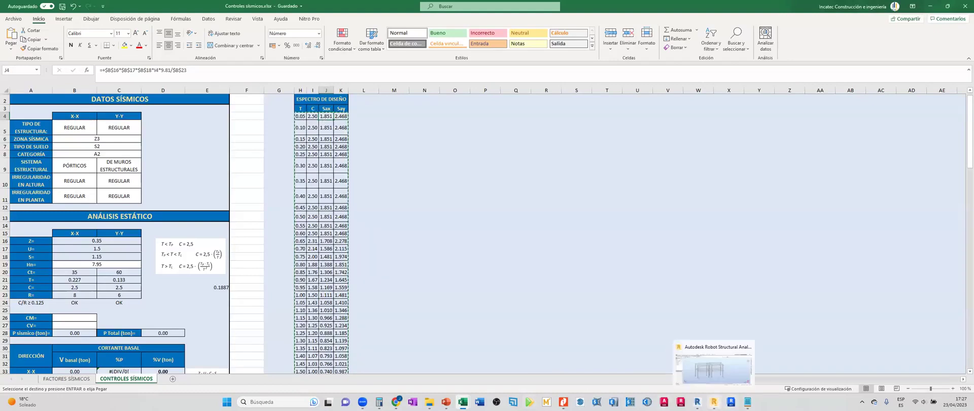
click(714, 369)
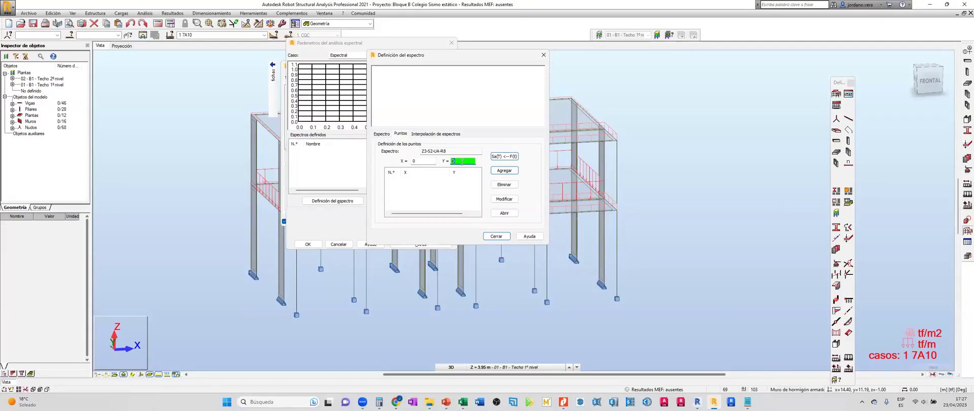
click(504, 213)
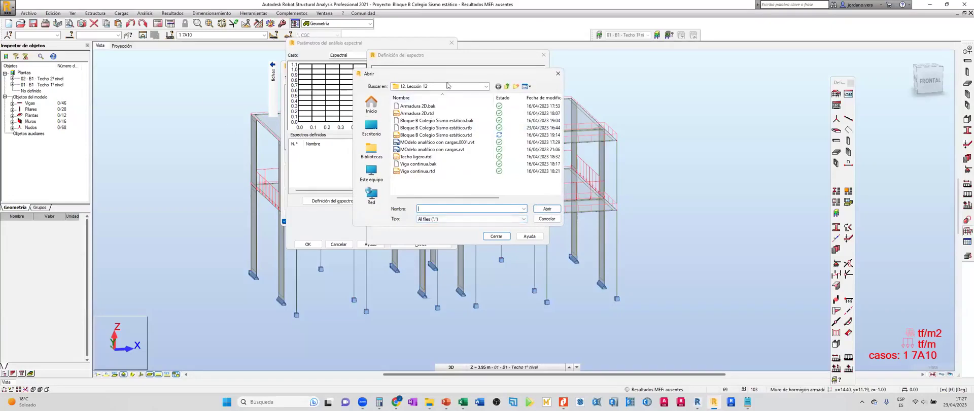
drag(442, 77, 422, 82)
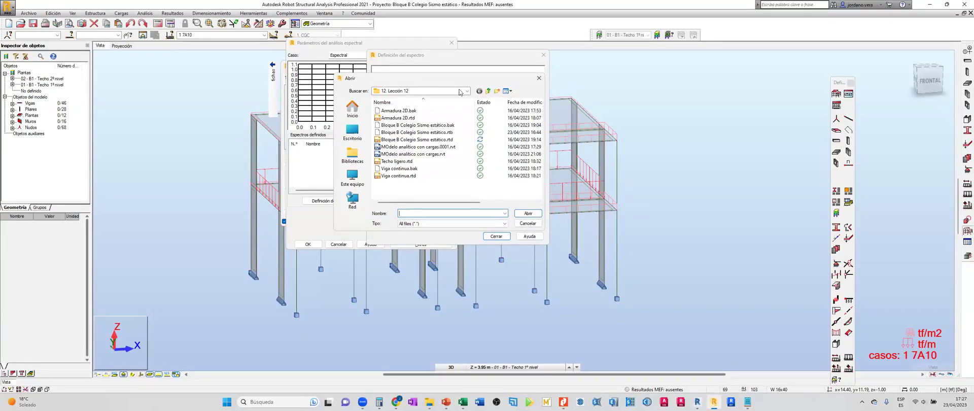
click(468, 90)
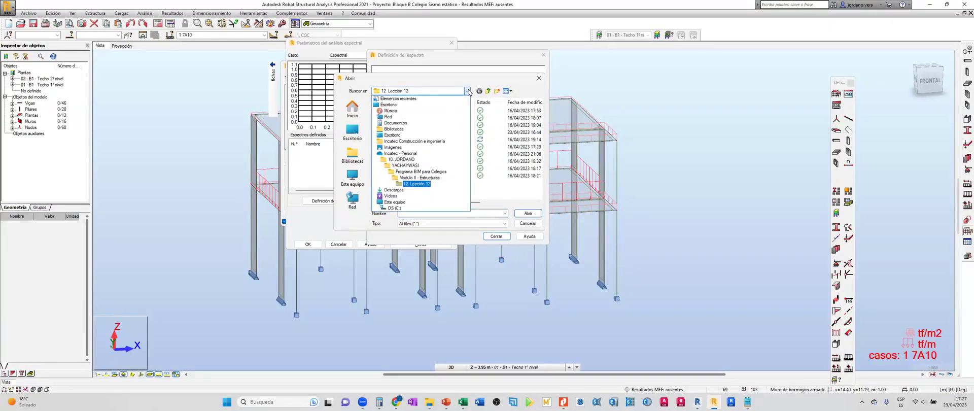
click(419, 178)
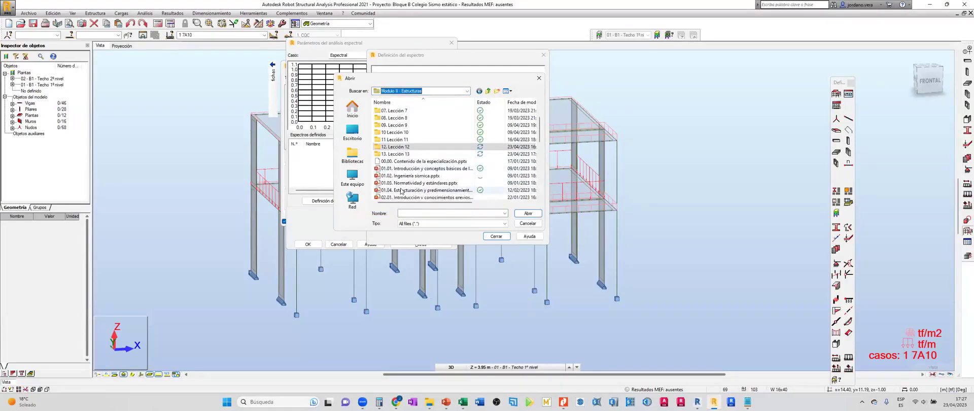
click(399, 118)
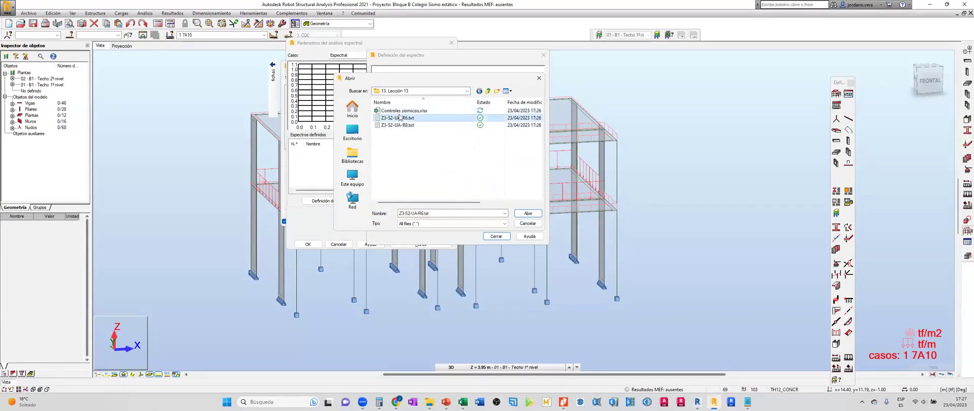
Load the spectrum points from Z3-S2-UA-R8.txt.
click(408, 124)
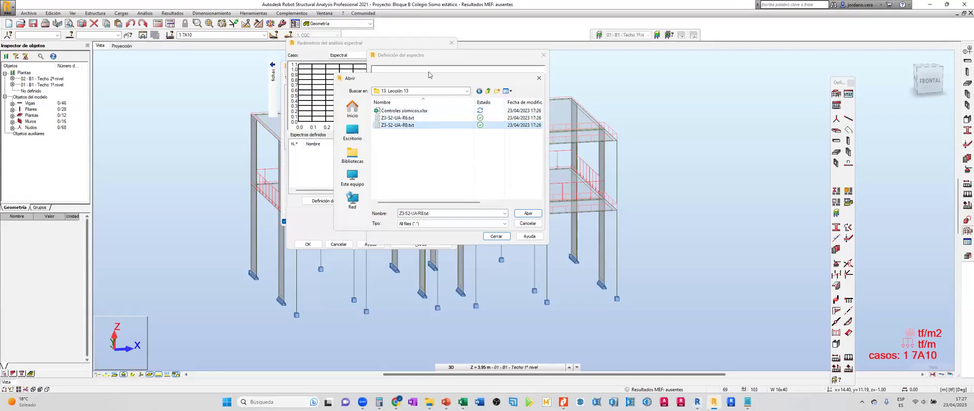
drag(448, 79, 677, 75)
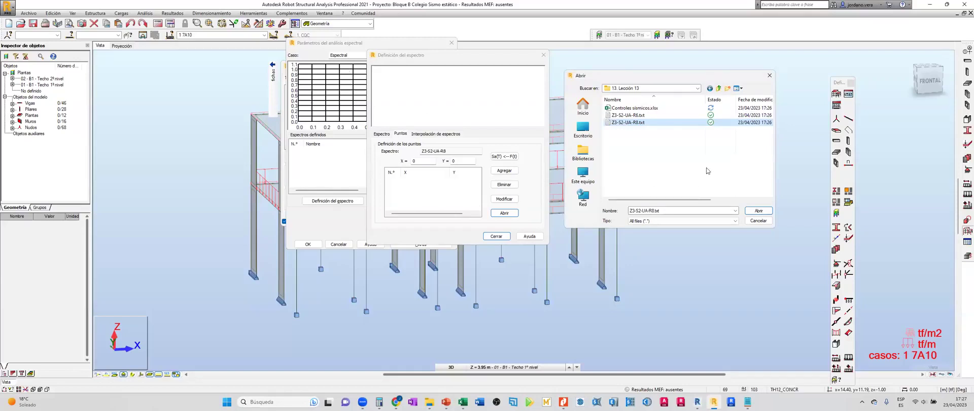
click(759, 210)
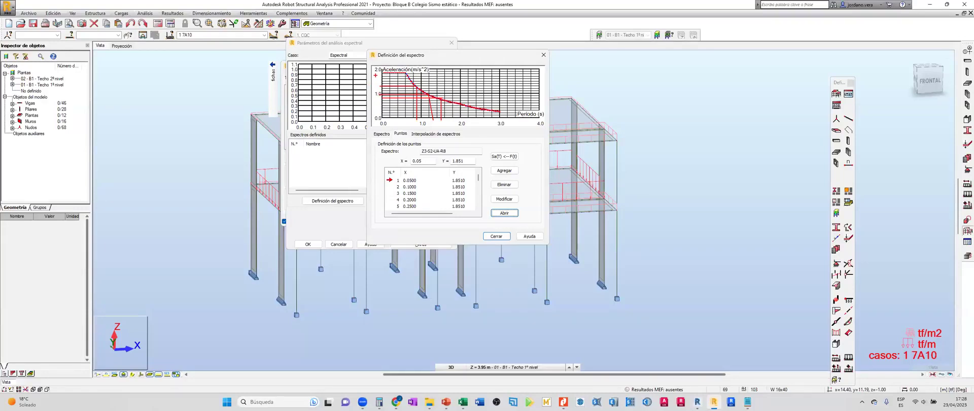
mouse_move(378, 53)
mouse_down()
mouse_move(478, 115)
mouse_move(519, 128)
mouse_up()
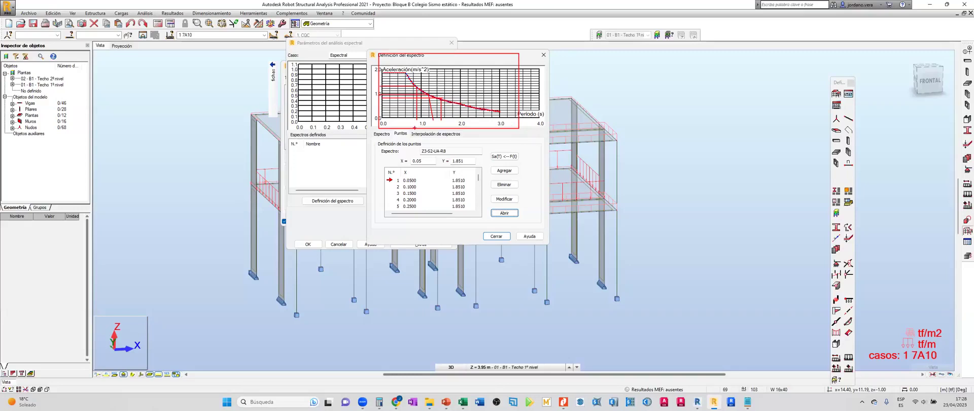
key(Escape)
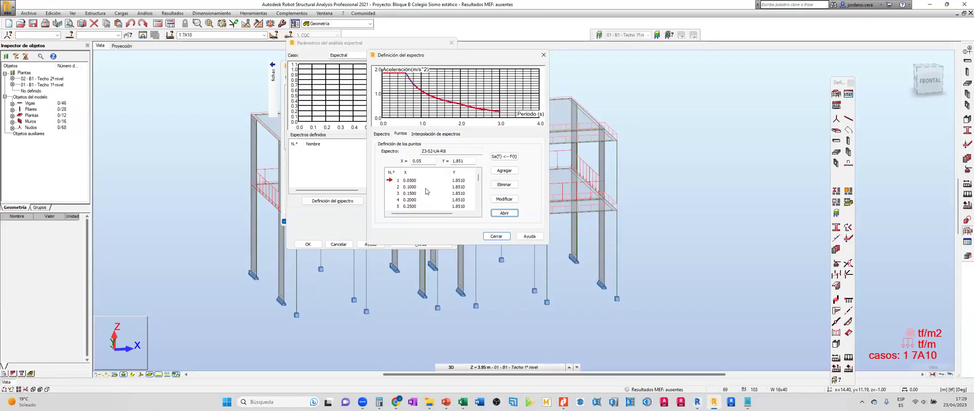
click(381, 134)
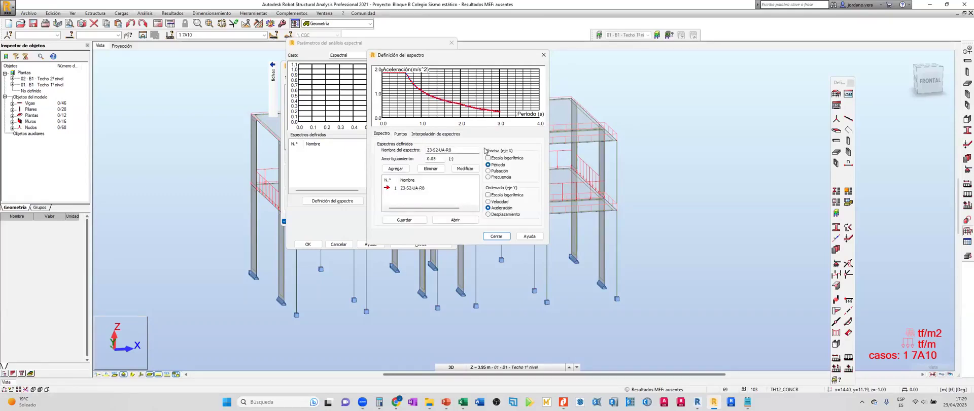
click(427, 135)
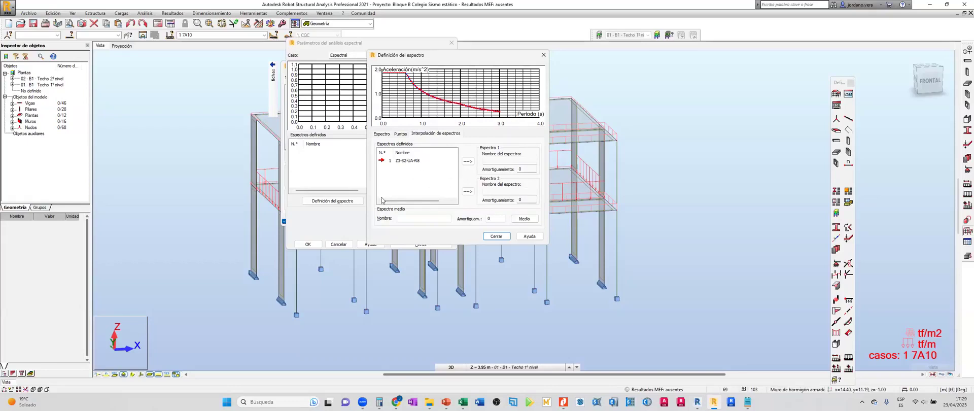
Close the spectrum definition and assign Z3-S2-UA-R8 as the calculation spectrum of the Espectral case.
click(496, 236)
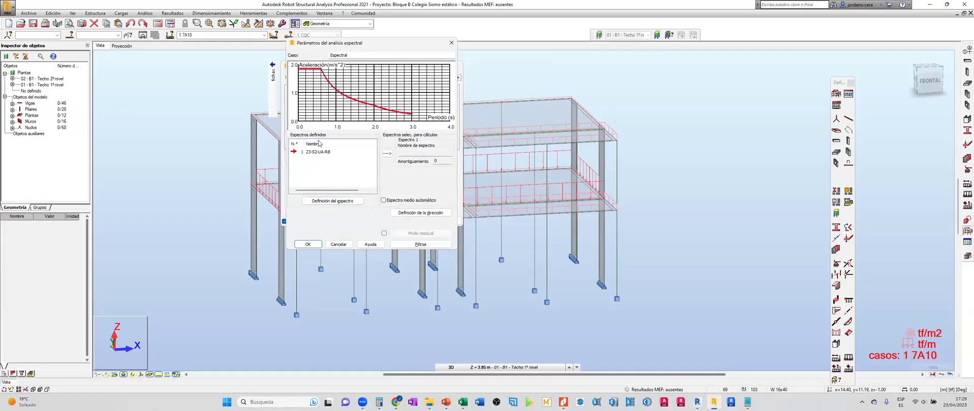
click(301, 152)
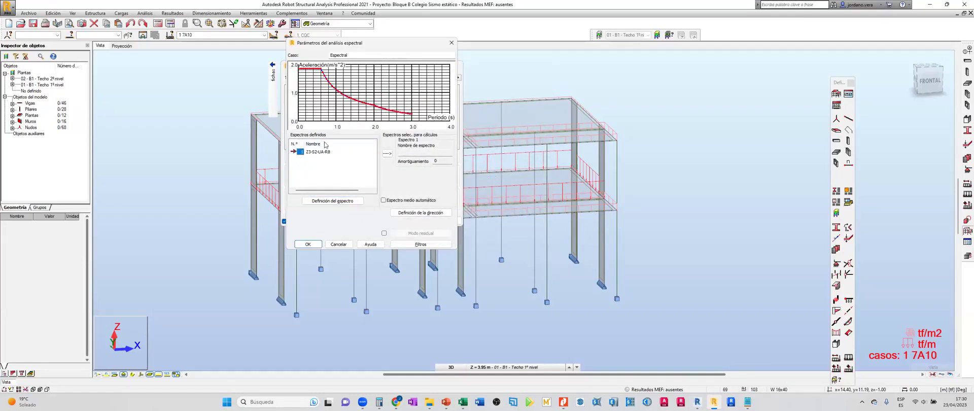
click(387, 152)
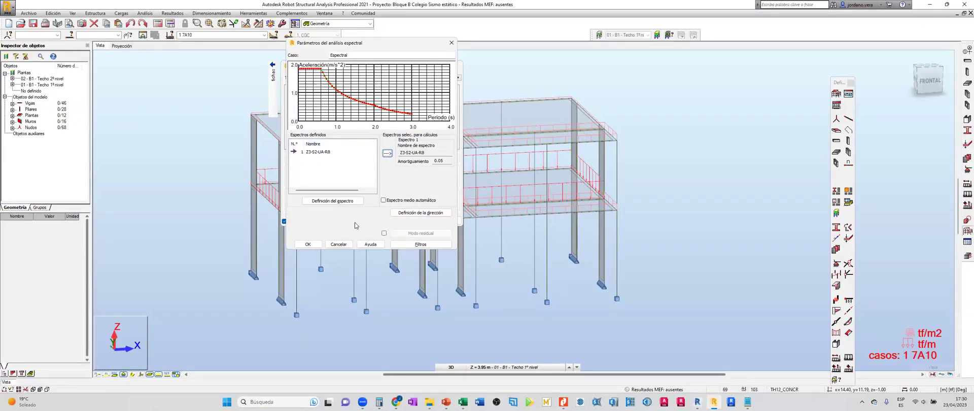
Set the Z direction component of the Espectral case to 0 and accept the direction definition and the spectral analysis parameters.
click(420, 213)
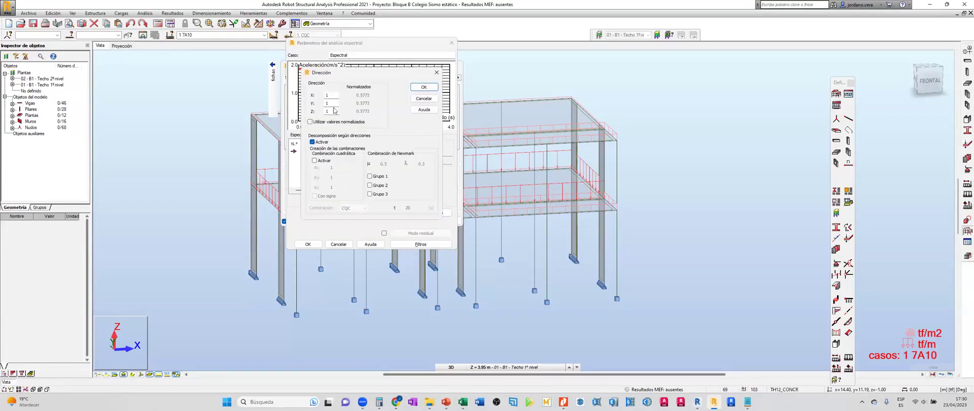
drag(324, 74, 191, 77)
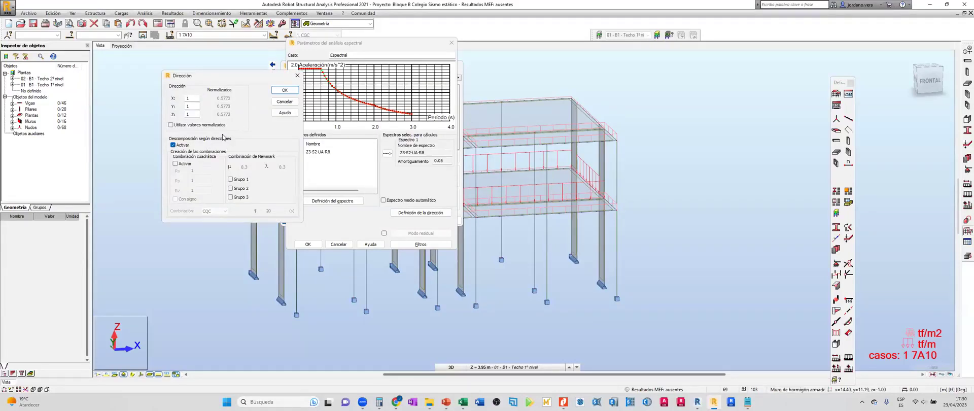
double_click(185, 97)
key(Tab)
key(Tab)
double_click(193, 99)
key(Tab)
key(Tab)
text(0)
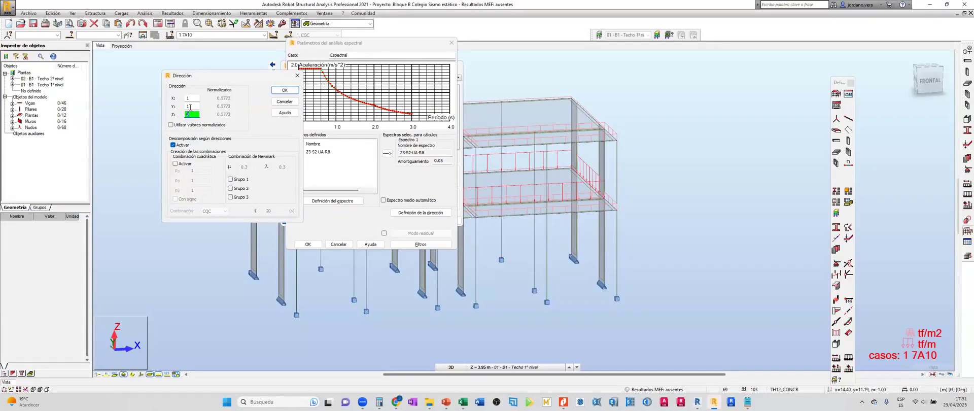
click(285, 90)
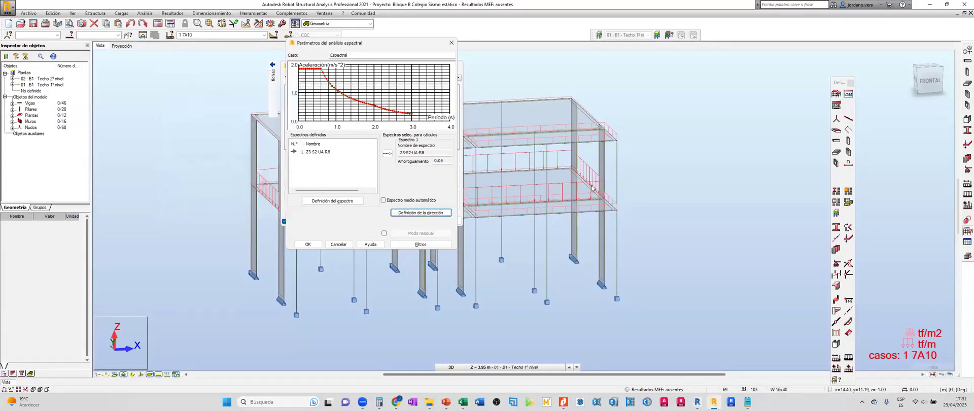
click(309, 244)
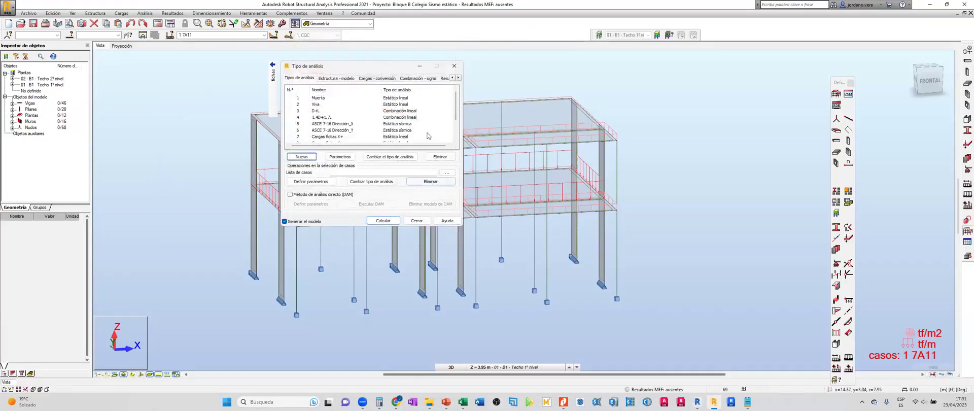
Review the direction definition of the Espectral Dirección_X case, try directional decomposition on and off, and close its parameters without accepting.
scroll(384, 133, down, 2)
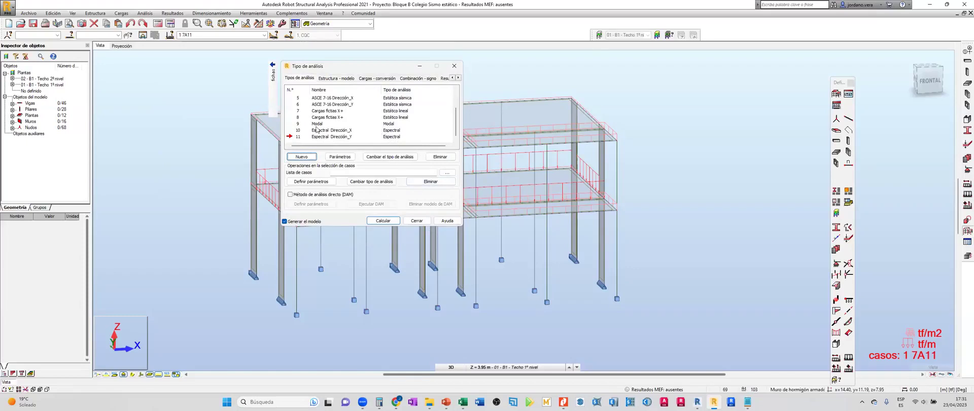
click(339, 156)
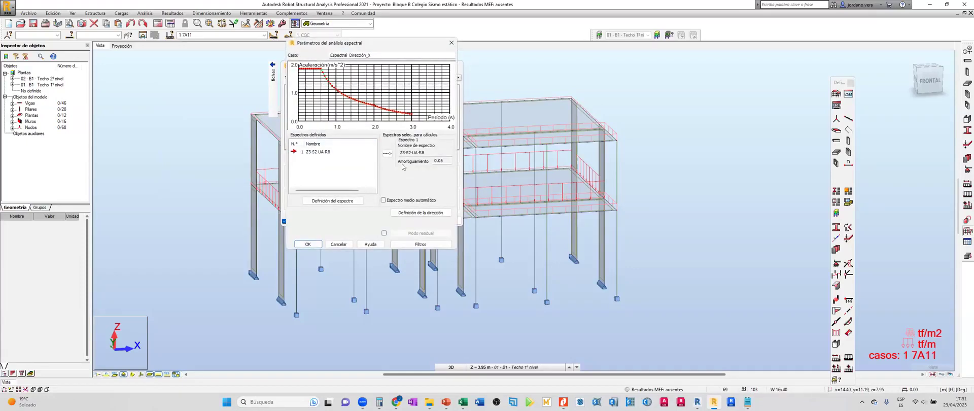
click(419, 213)
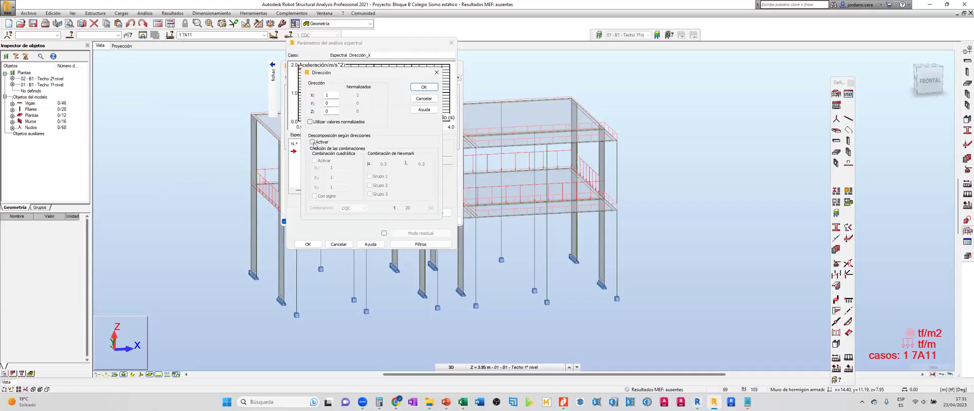
click(312, 142)
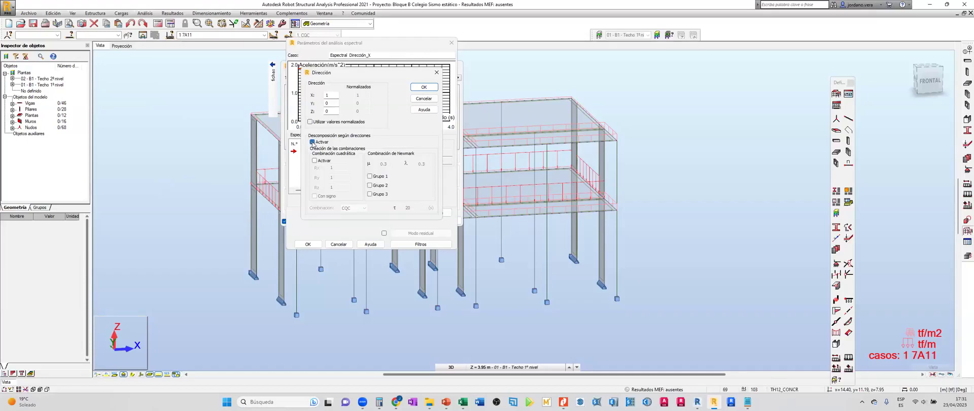
click(313, 142)
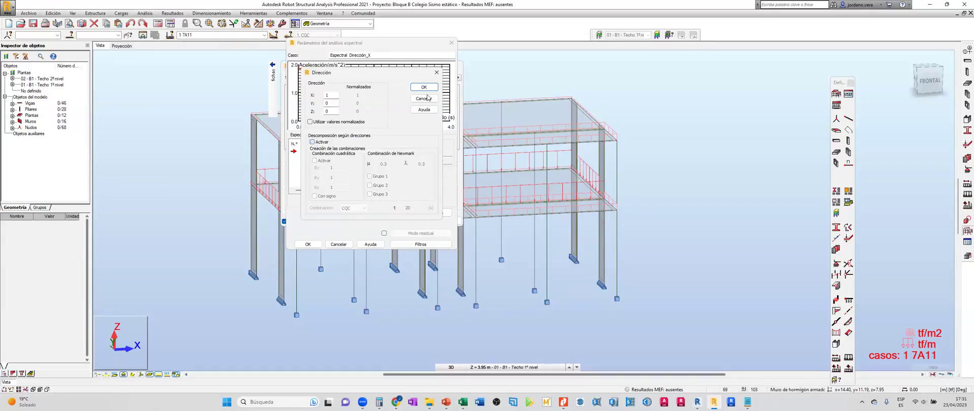
click(436, 72)
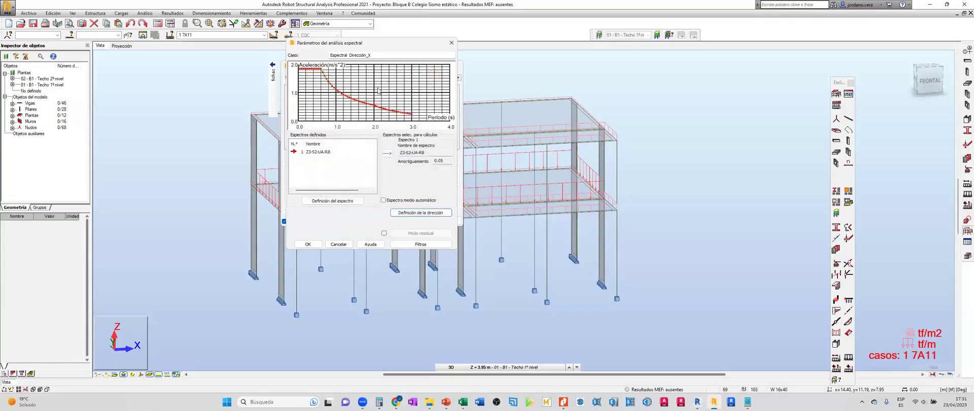
click(451, 43)
Select the Espectral Dirección_X and Dirección_Y cases in turn and close the analysis type settings.
click(335, 129)
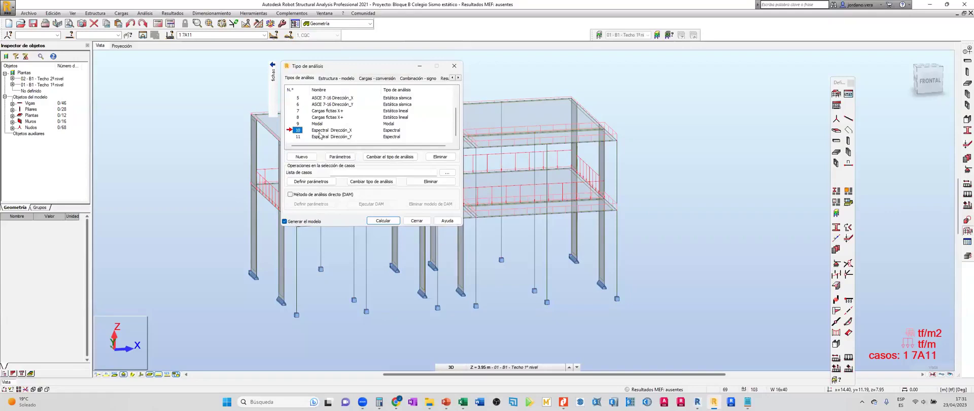
click(308, 138)
click(306, 138)
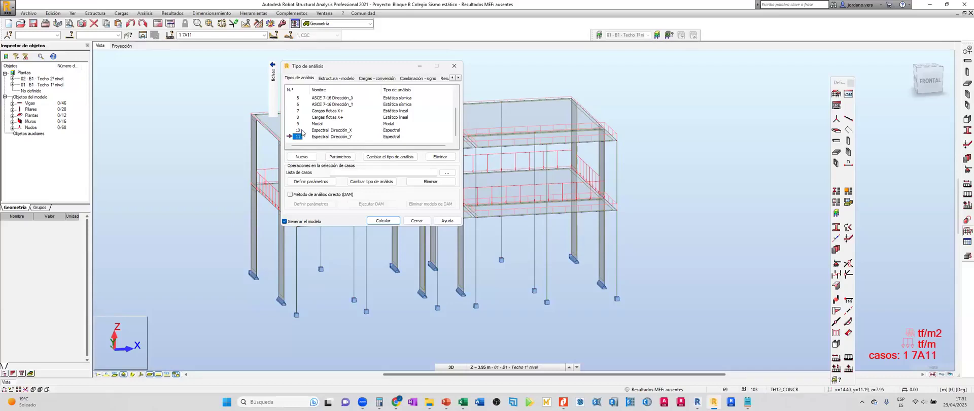
click(407, 222)
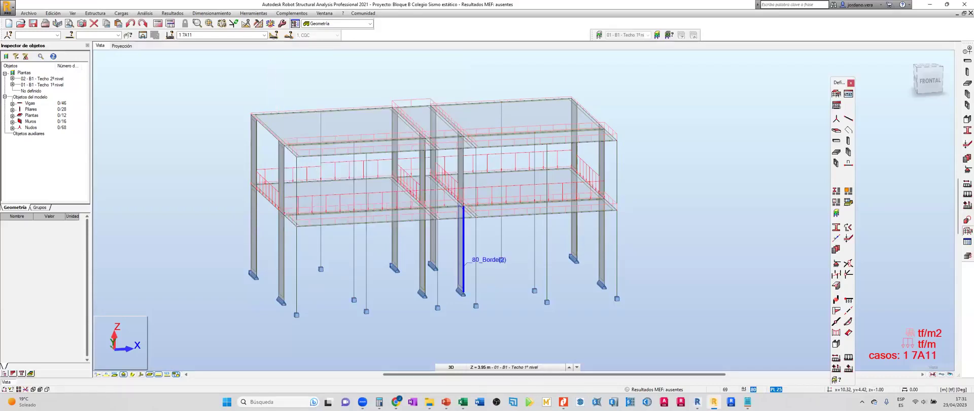
Switch to the PowerPoint slideshow and show the slide on direction and eccentricity definition.
click(486, 369)
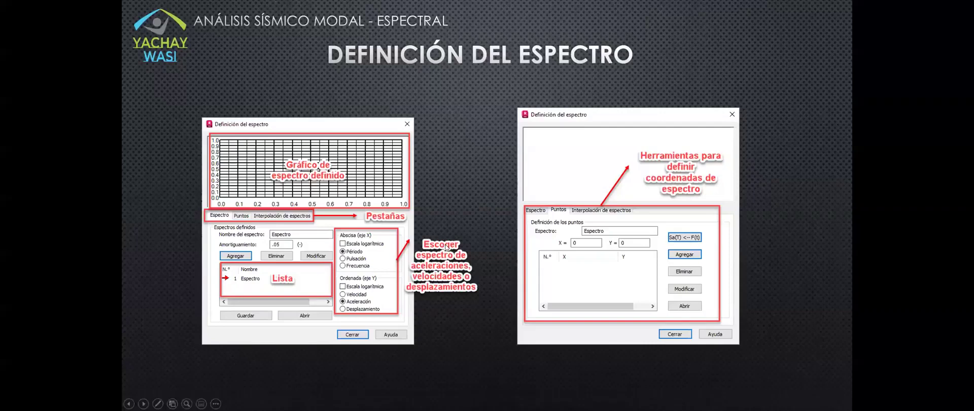
key(Right)
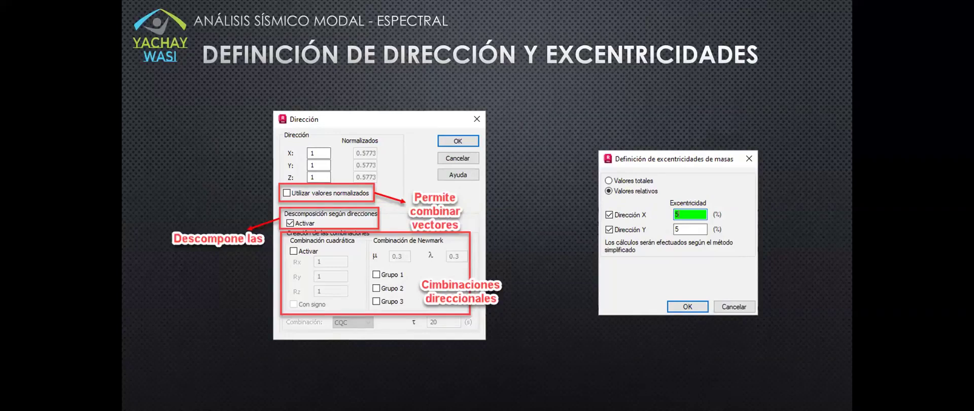
key(Right)
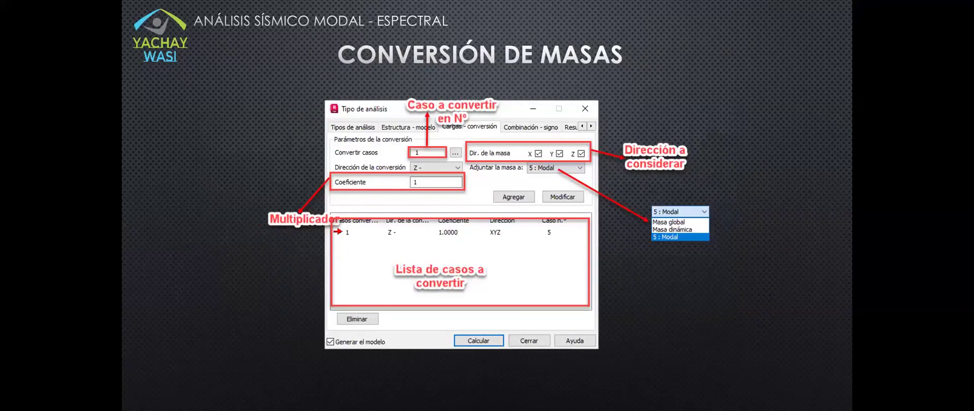
key(Left)
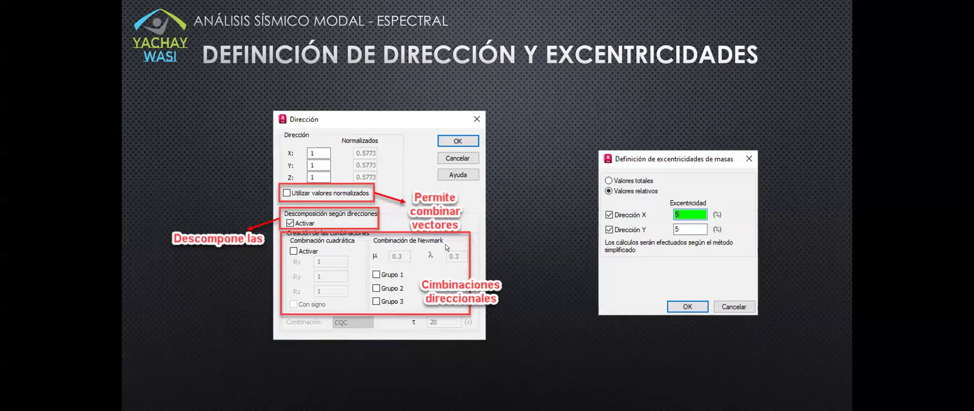
Switch to Controles sísmicos.xlsx in Excel and examine the formula in E22 and the design spectrum in columns H to K.
key(alt+Tab)
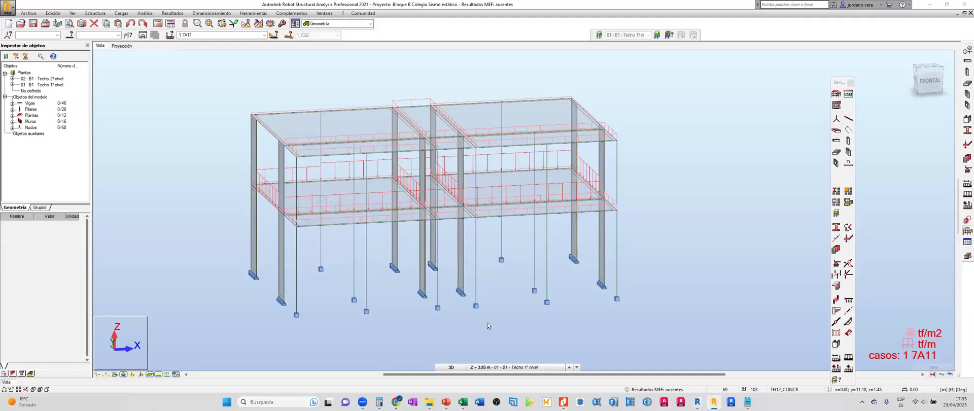
click(462, 402)
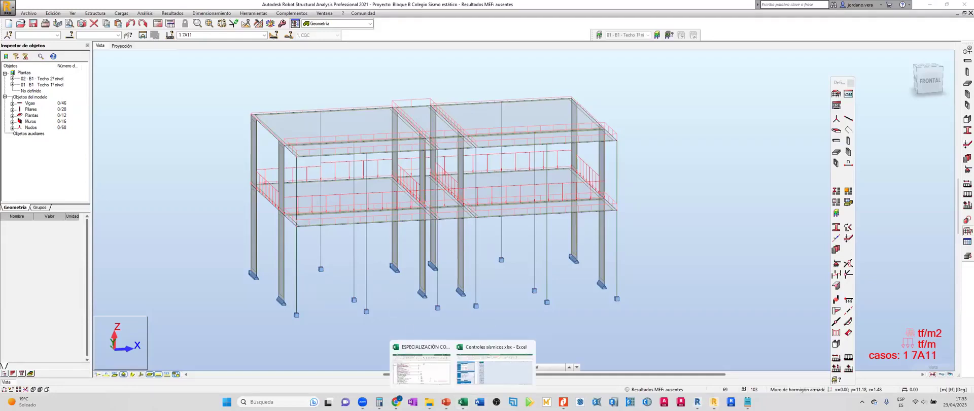
click(490, 372)
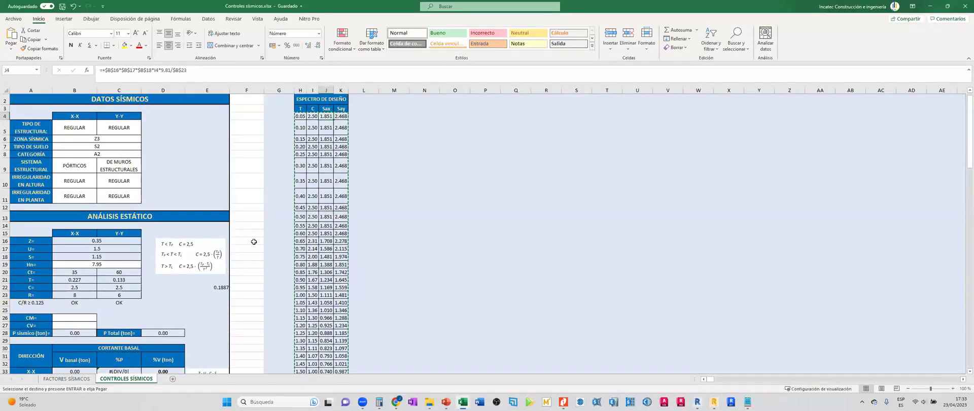
scroll(200, 241, down, 4)
scroll(201, 241, up, 4)
drag(127, 219, 204, 293)
click(207, 287)
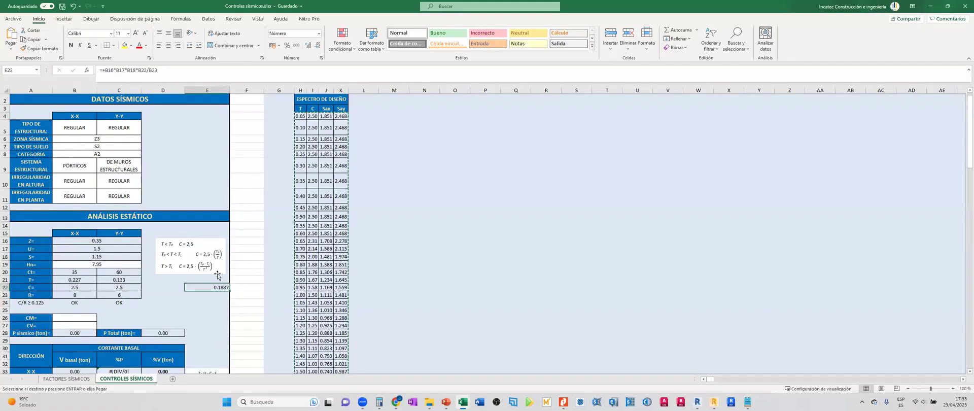
click(313, 139)
click(308, 122)
drag(300, 90, 339, 92)
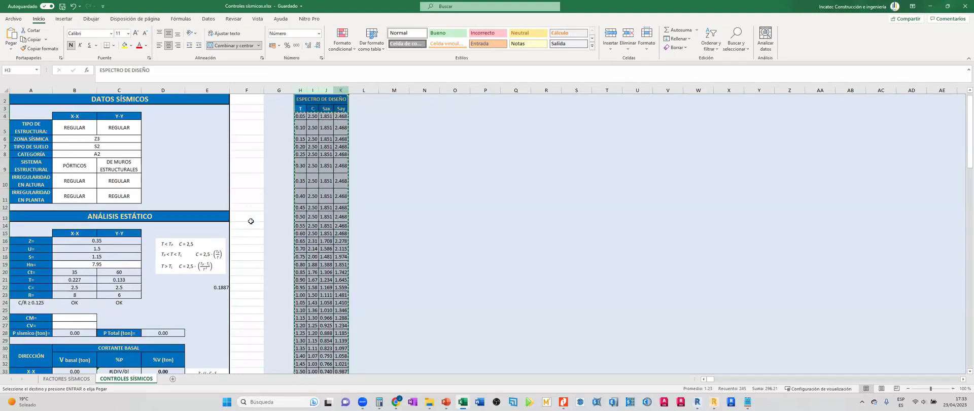
Examine the static analysis coefficients and the dynamic analysis section of the CONTROLES SÍSMICOS sheet.
click(177, 294)
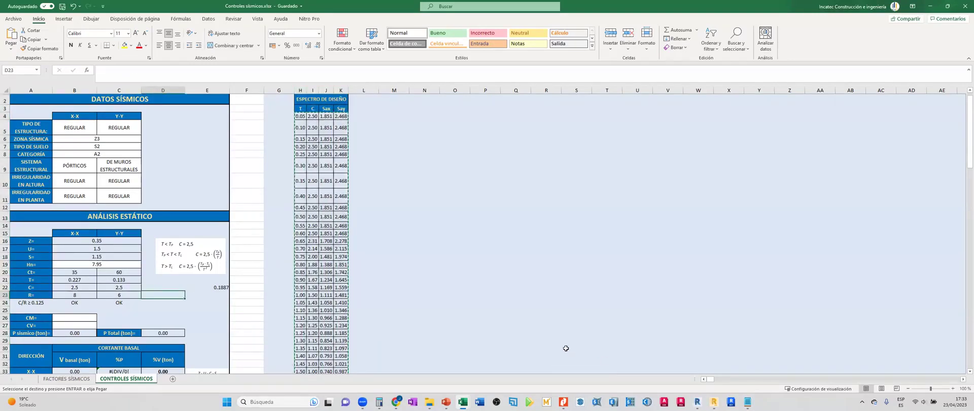
click(208, 287)
click(199, 297)
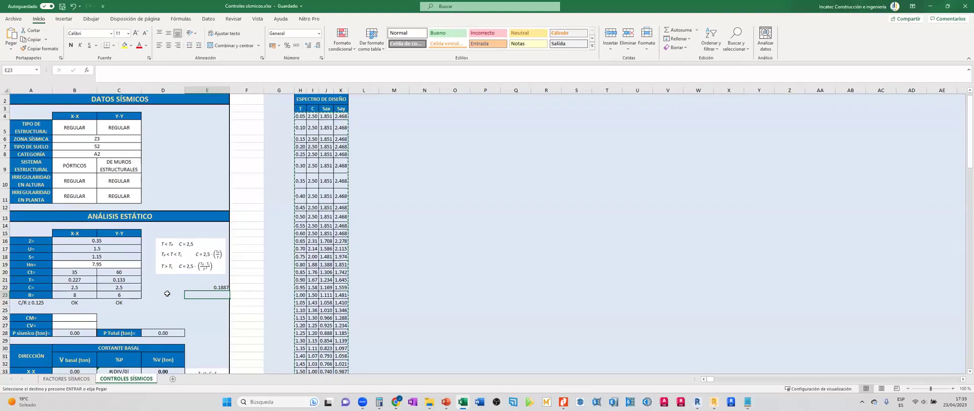
scroll(168, 294, down, 6)
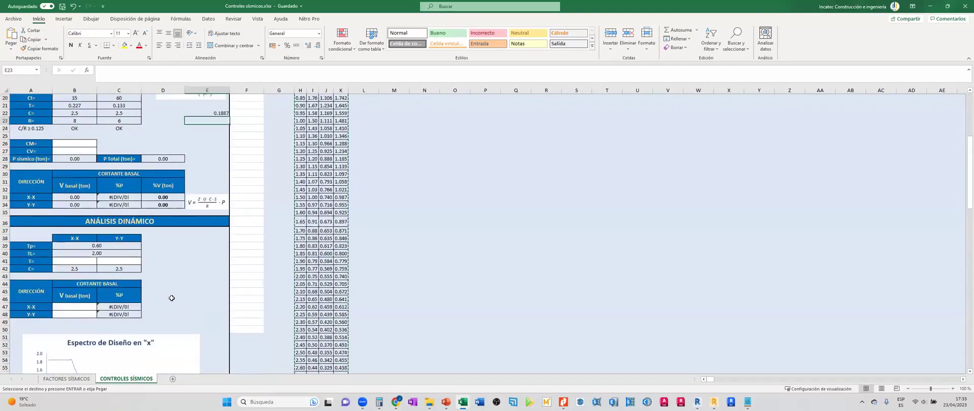
scroll(171, 297, up, 6)
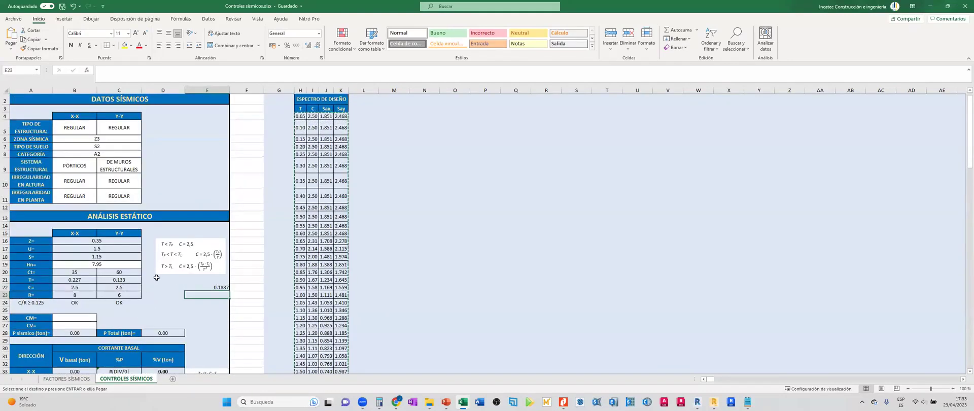
click(174, 280)
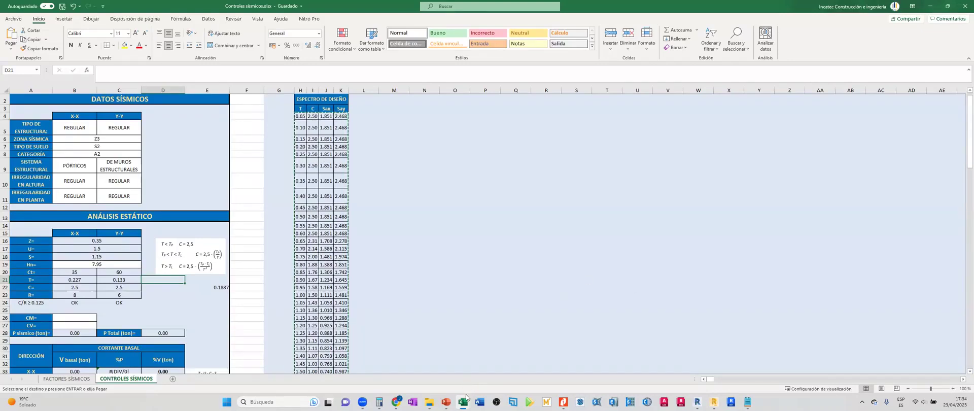
Return to the PowerPoint slideshow and advance to the mass conversion slide.
mouse_move(445, 401)
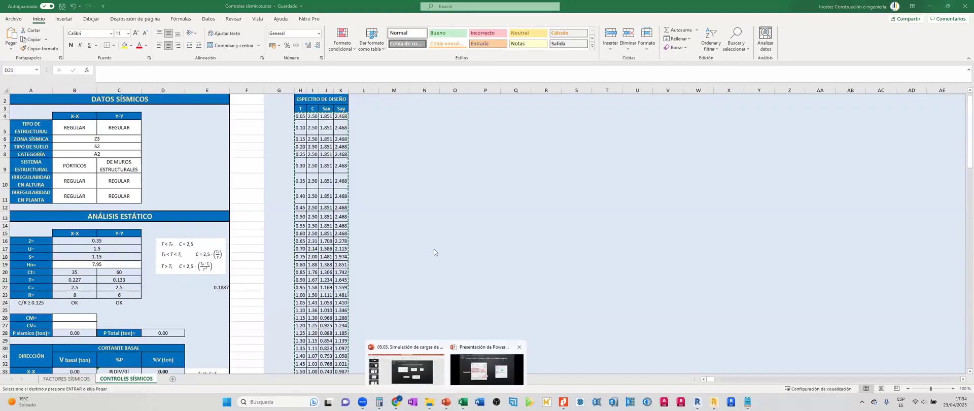
key(alt+Tab)
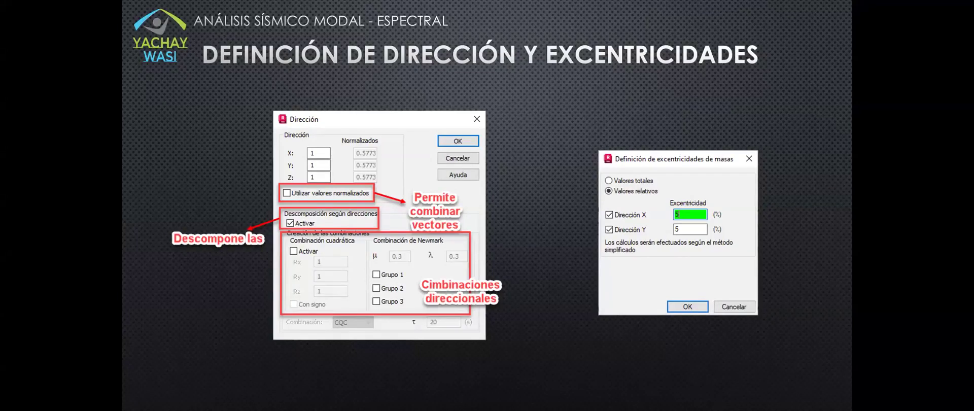
key(Right)
key(Left)
key(Right)
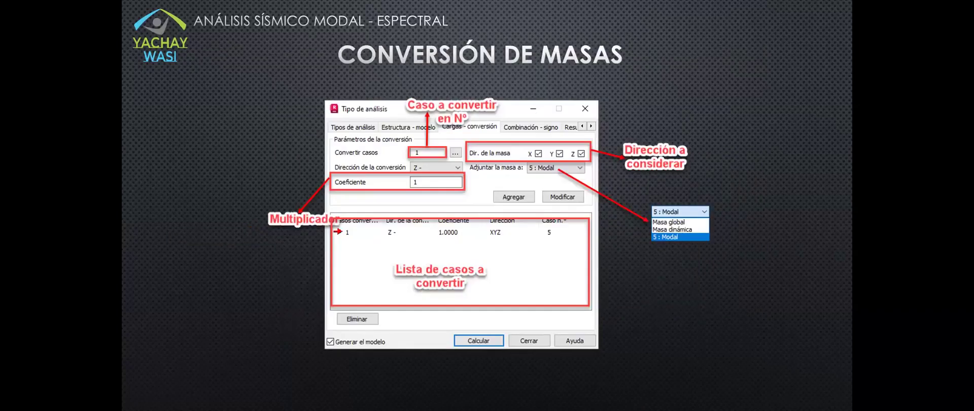
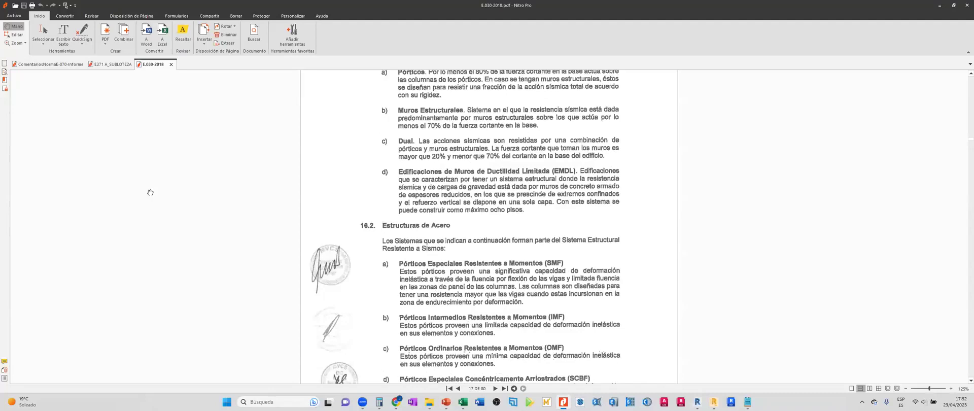
Switch to Robot Structural Analysis and review the cases defined in the Tipo de análisis dialog.
click(940, 4)
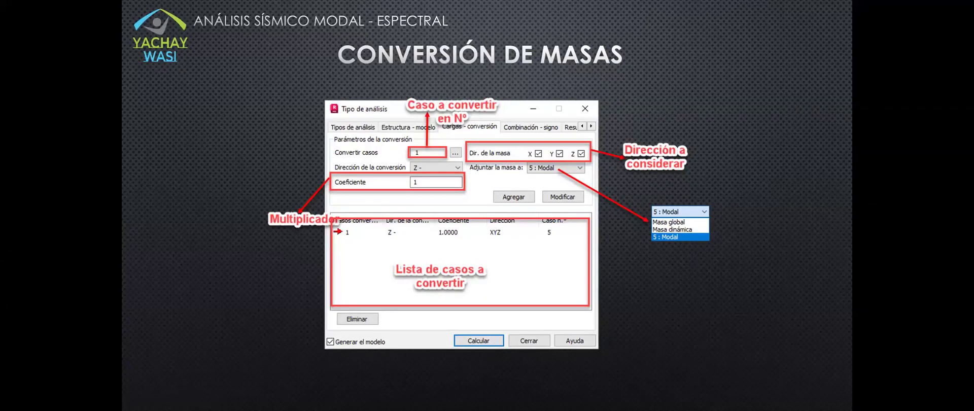
key(alt+Tab)
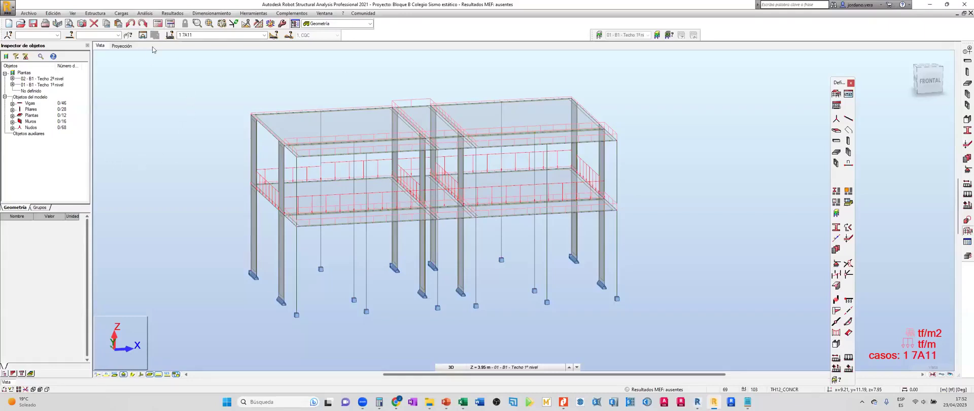
click(260, 35)
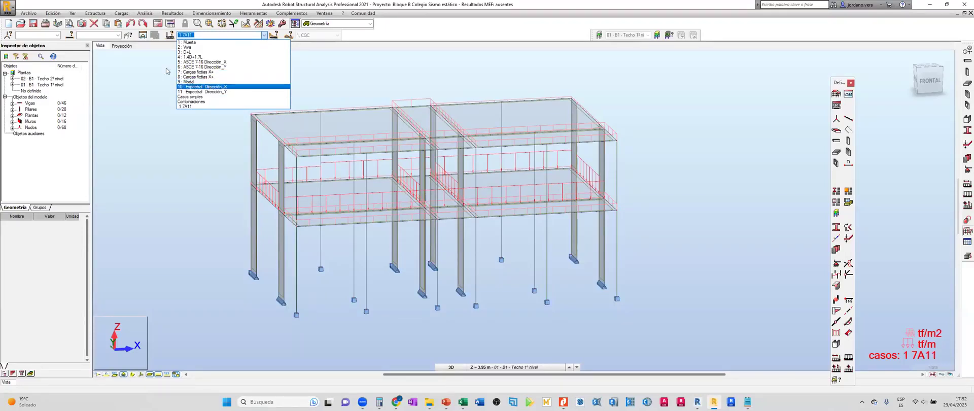
click(169, 23)
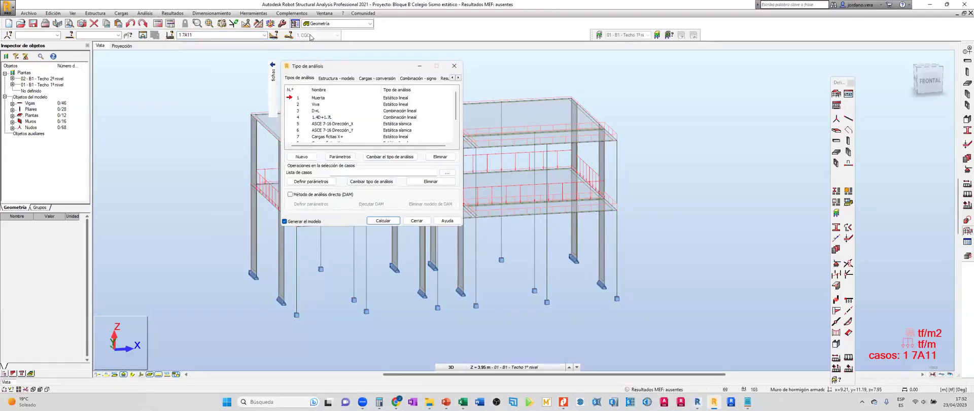
click(454, 67)
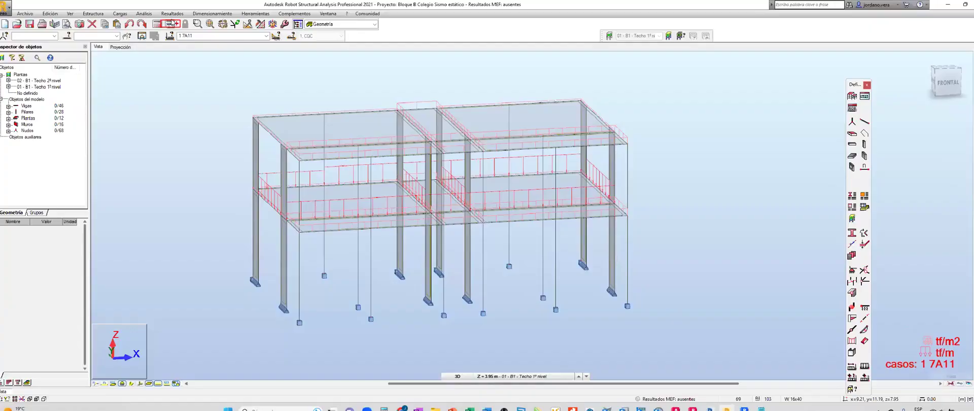
click(174, 47)
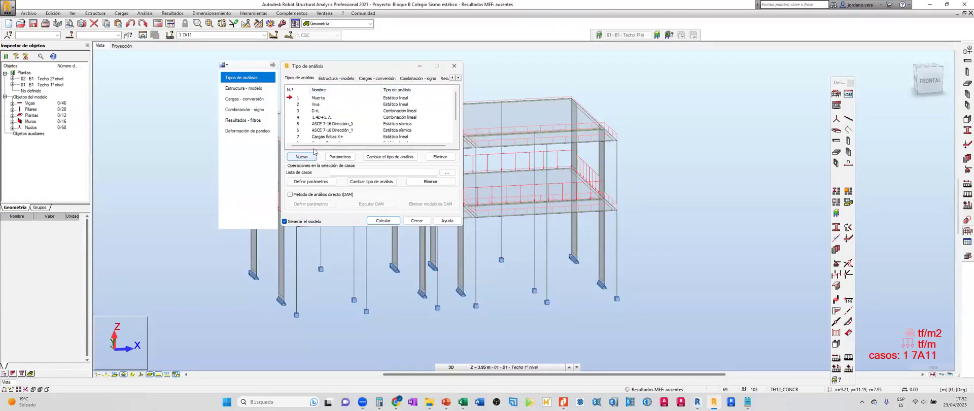
scroll(337, 107, down, 2)
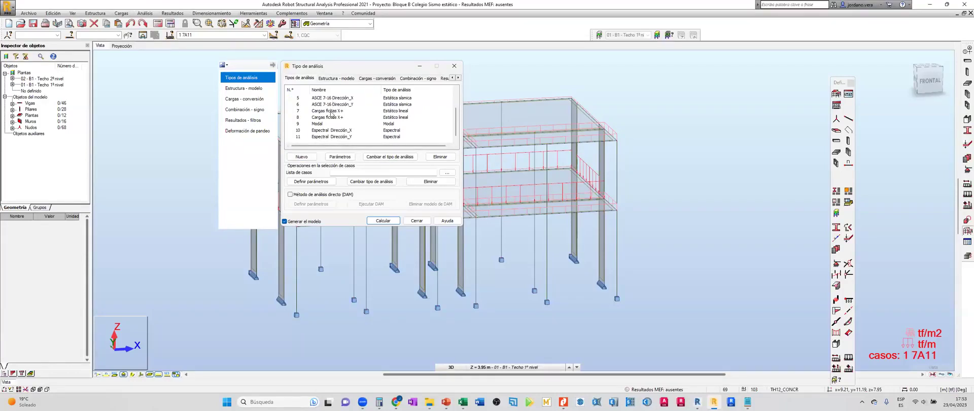
scroll(330, 123, up, 2)
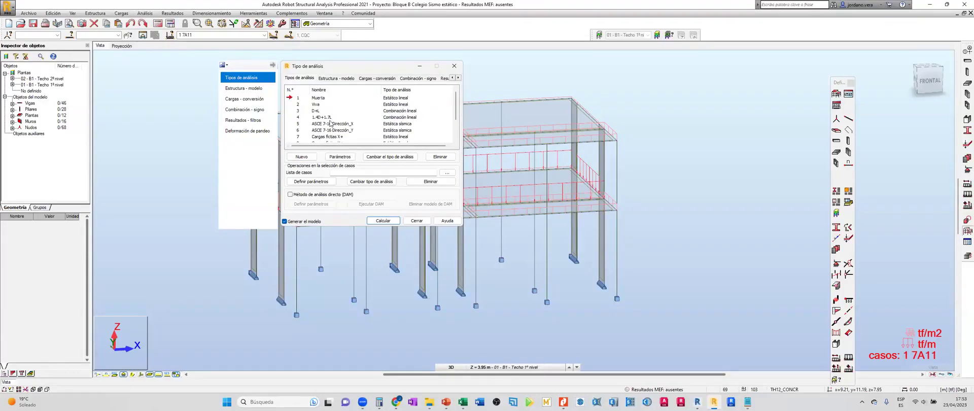
Choose case 1 (Muerta) as the load case for conversion to mass.
click(375, 80)
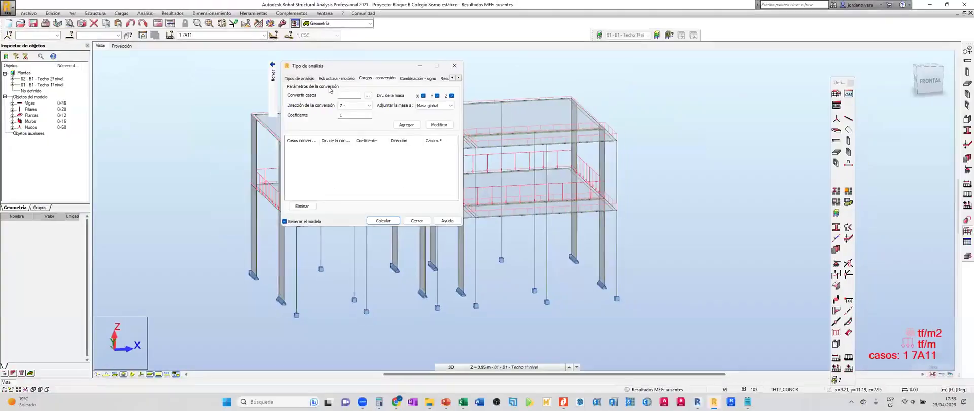
click(367, 95)
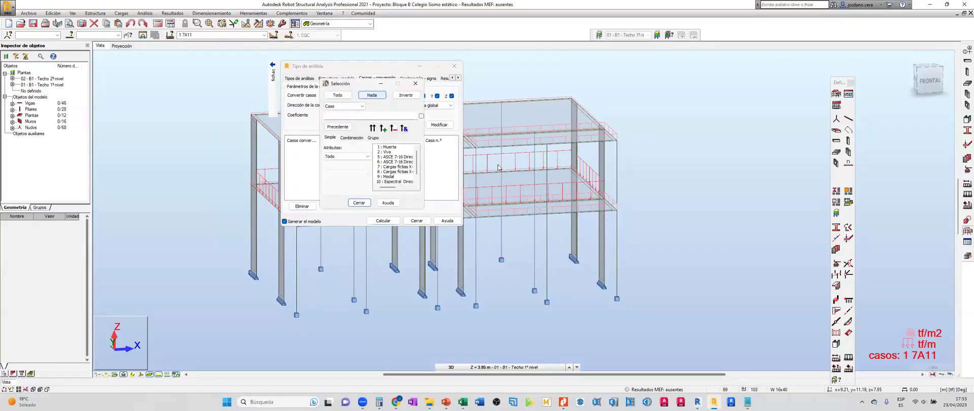
click(381, 146)
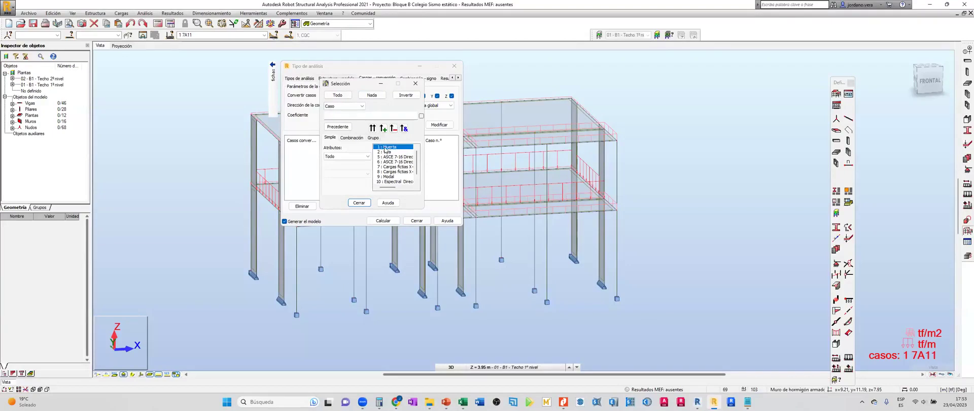
click(373, 127)
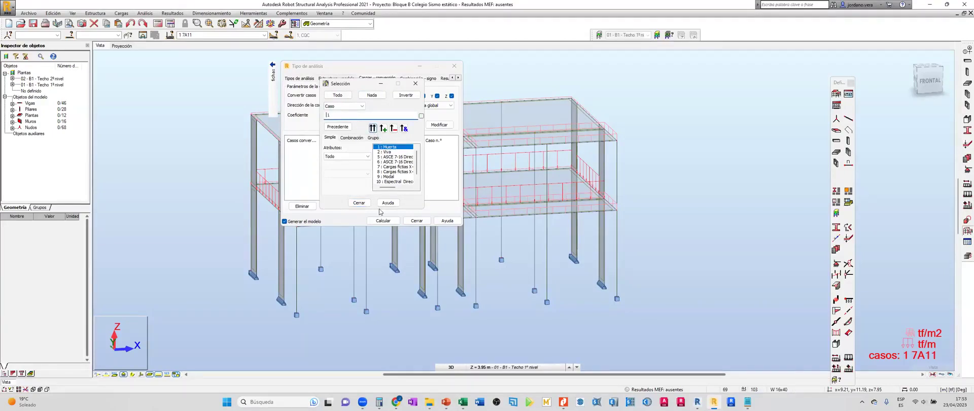
click(358, 202)
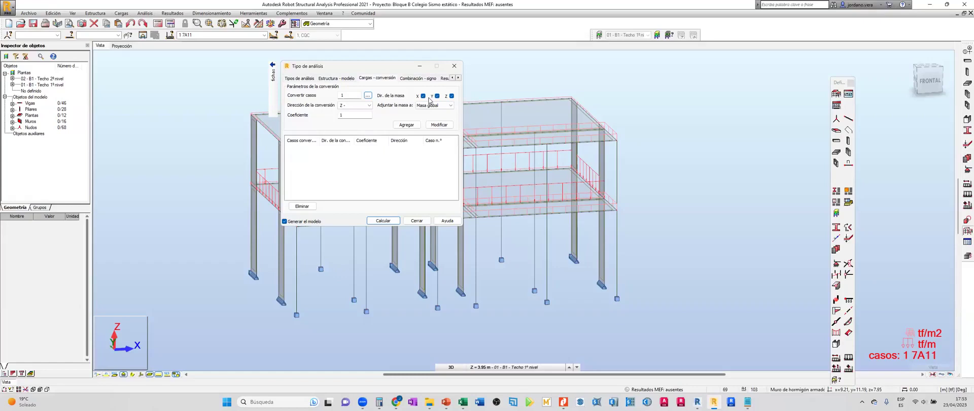
Set the conversion direction of the dead load case to Z -.
double_click(347, 95)
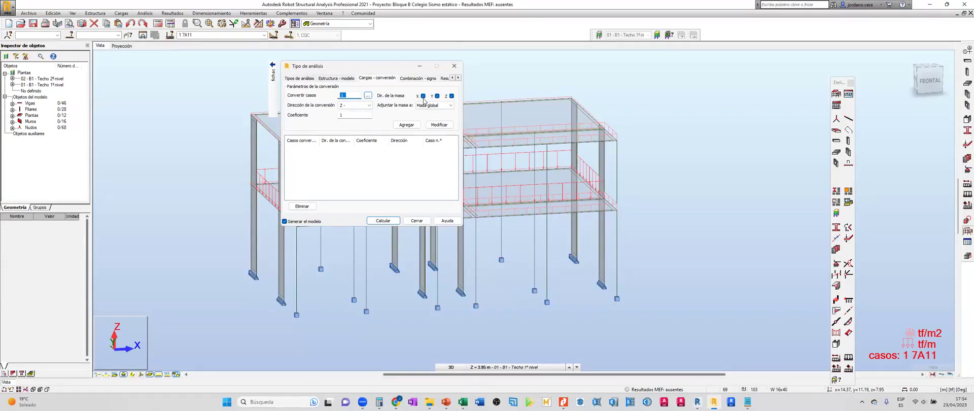
click(343, 107)
click(353, 106)
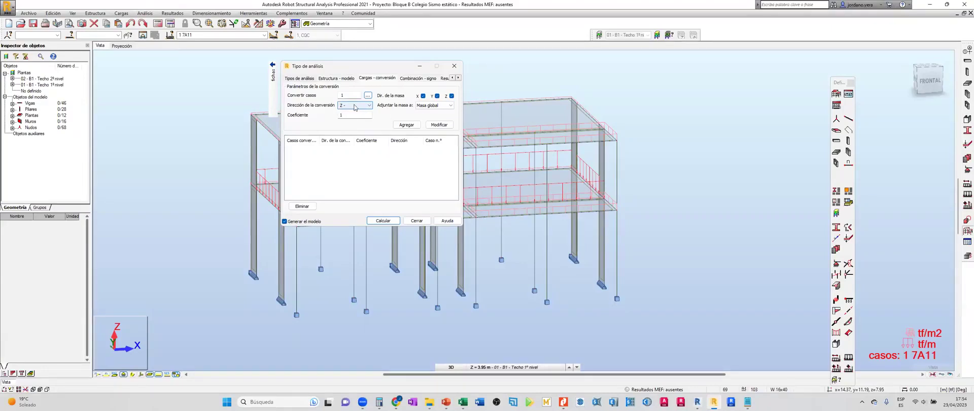
click(346, 107)
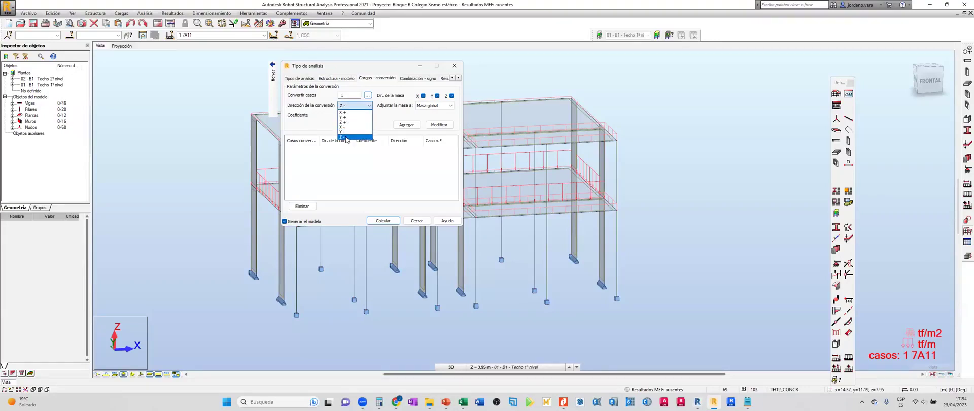
click(347, 138)
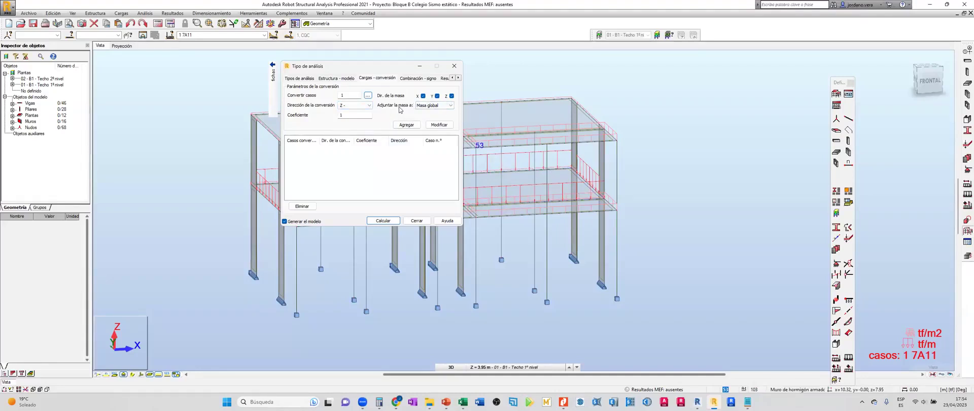
Try attaching the converted mass to the Masa global, Masa dinámica and 9 : Modal options.
click(436, 105)
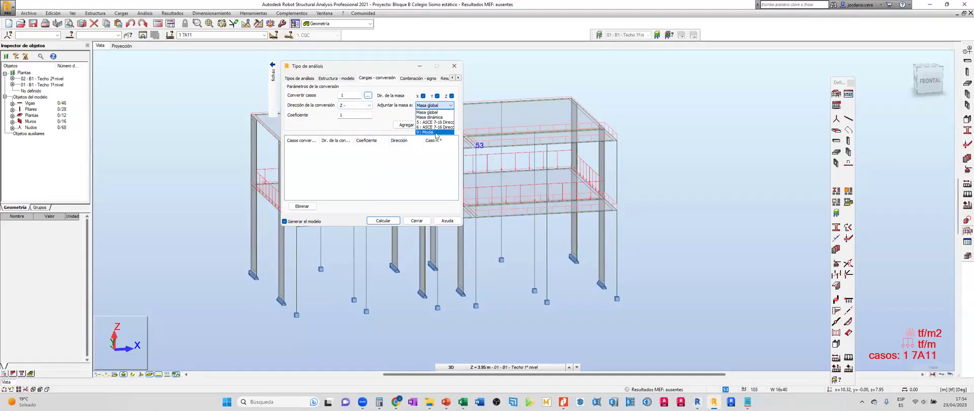
click(437, 112)
click(435, 105)
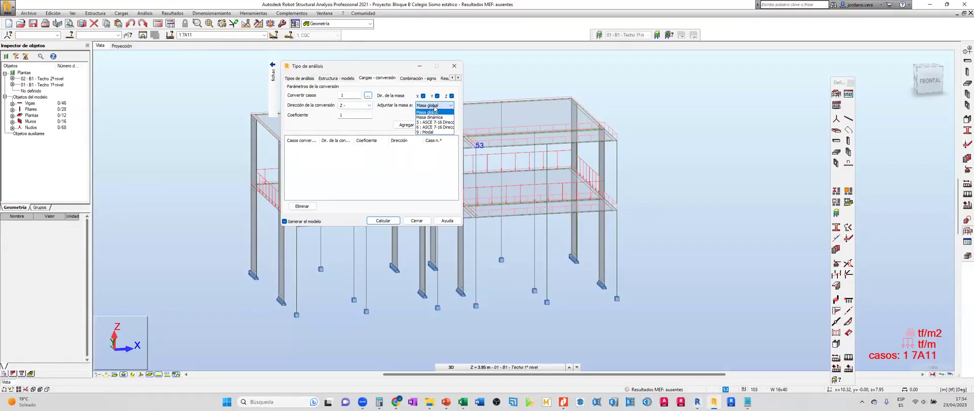
click(427, 133)
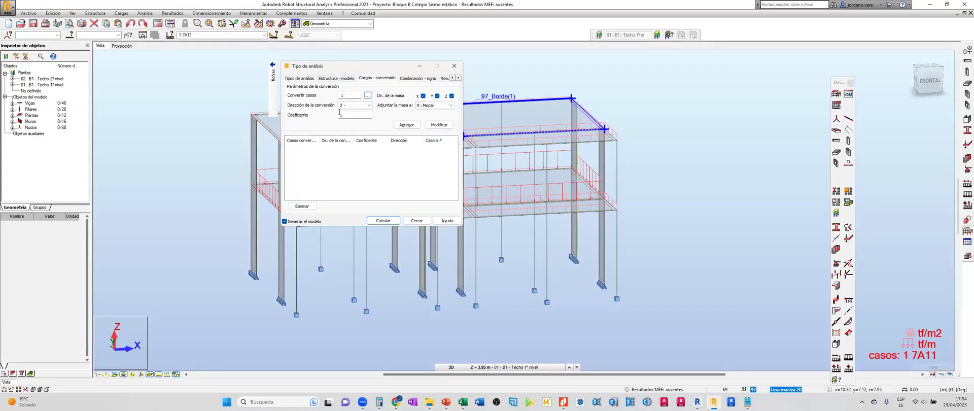
click(429, 106)
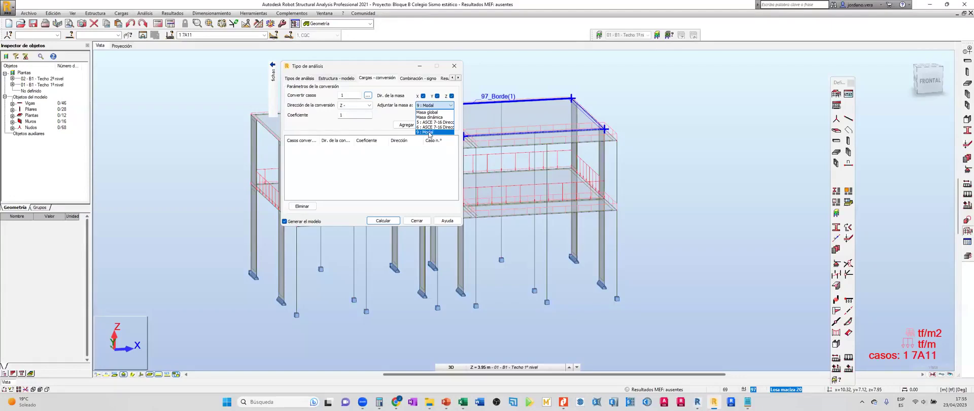
click(445, 117)
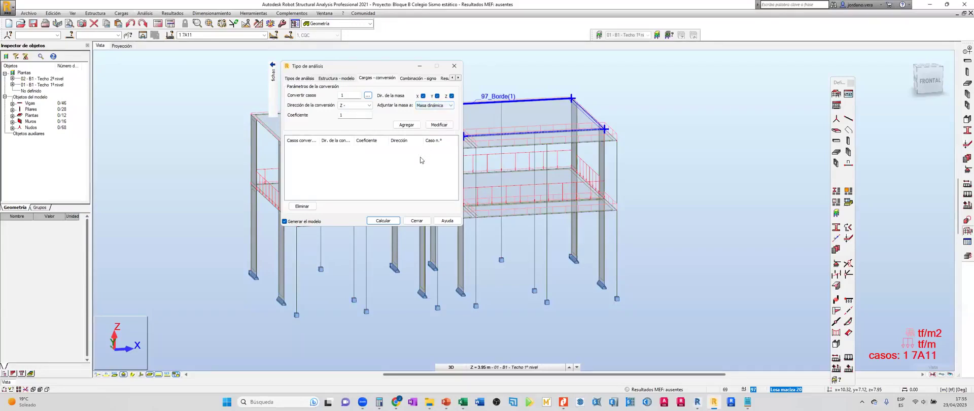
click(435, 105)
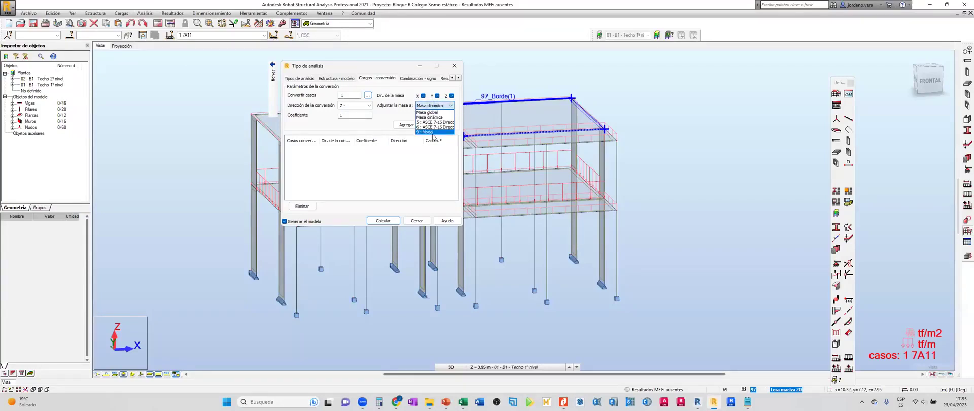
click(432, 132)
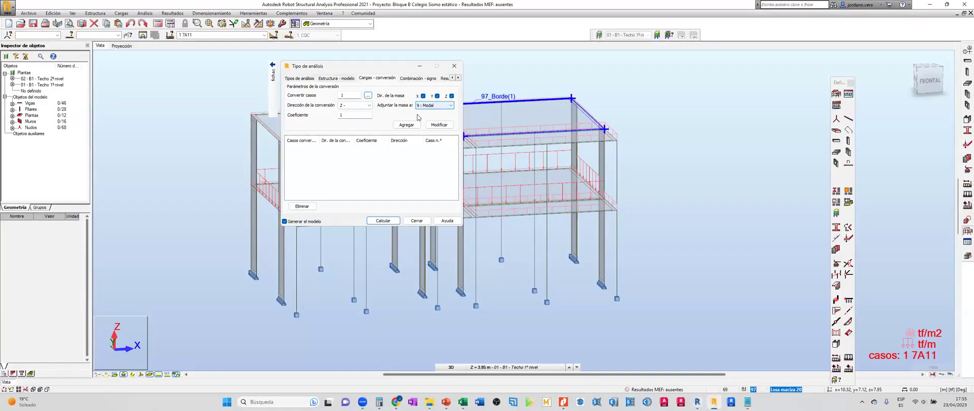
Attach the mass to Masa global and add the case 1 conversion with coefficient 1.
click(431, 106)
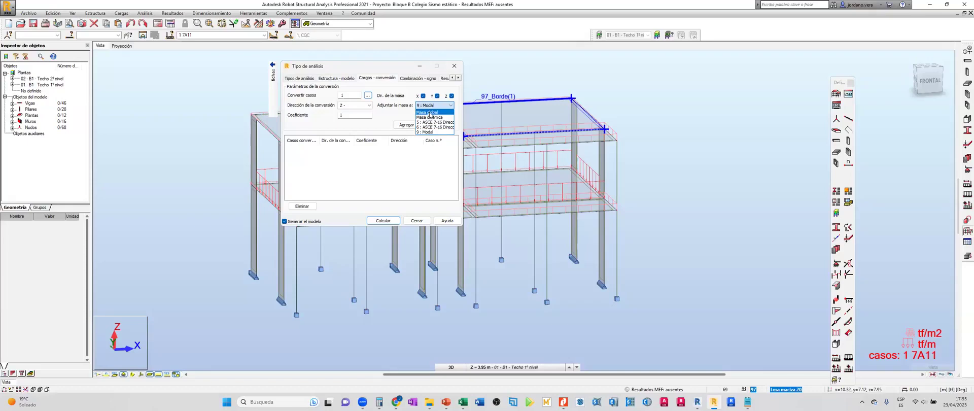
click(430, 113)
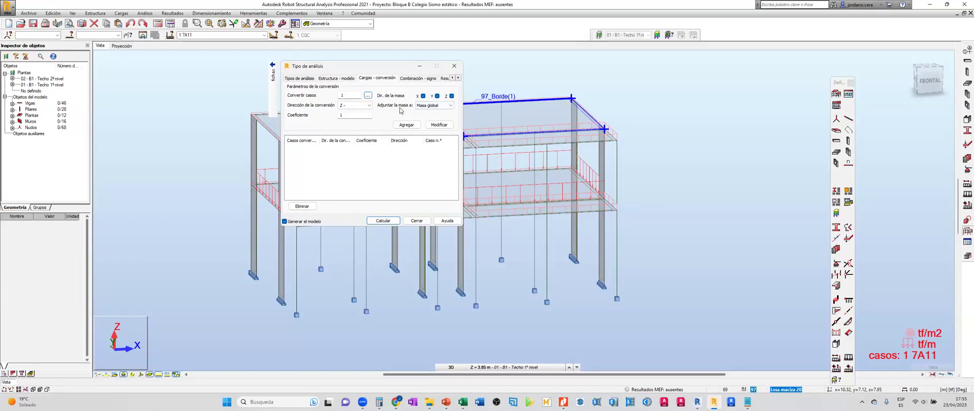
double_click(360, 117)
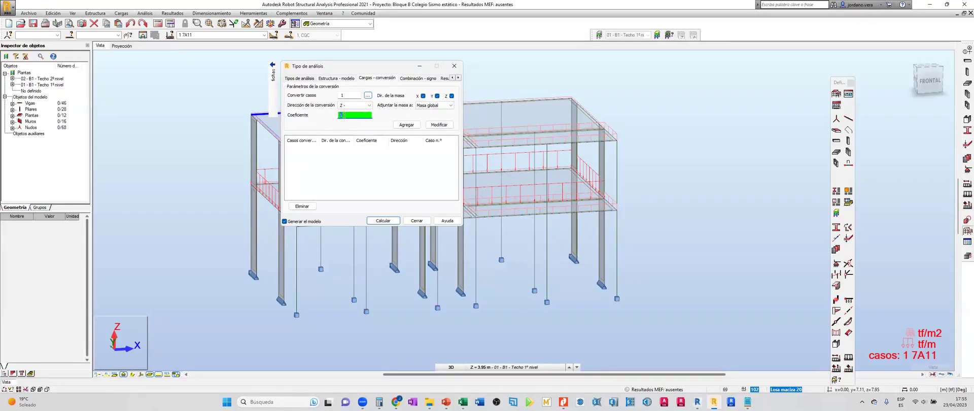
click(407, 124)
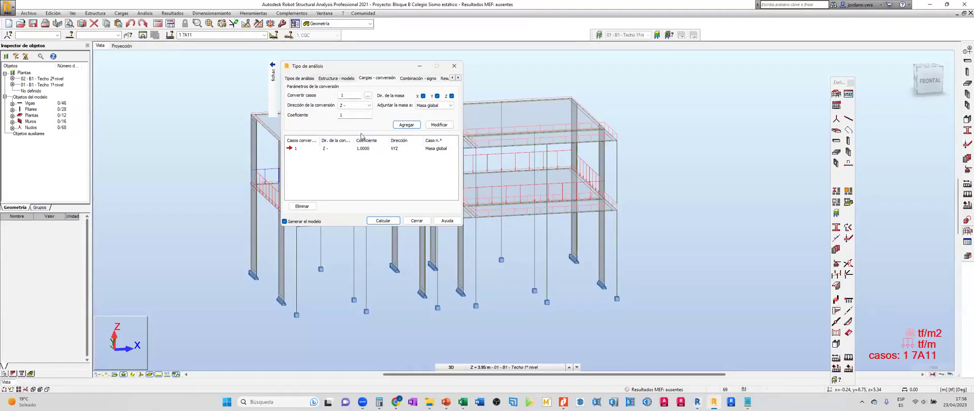
Add the mass conversion of case 2 (Viva) with coefficient 0.5 and close the Tipo de análisis dialog.
click(367, 96)
click(390, 151)
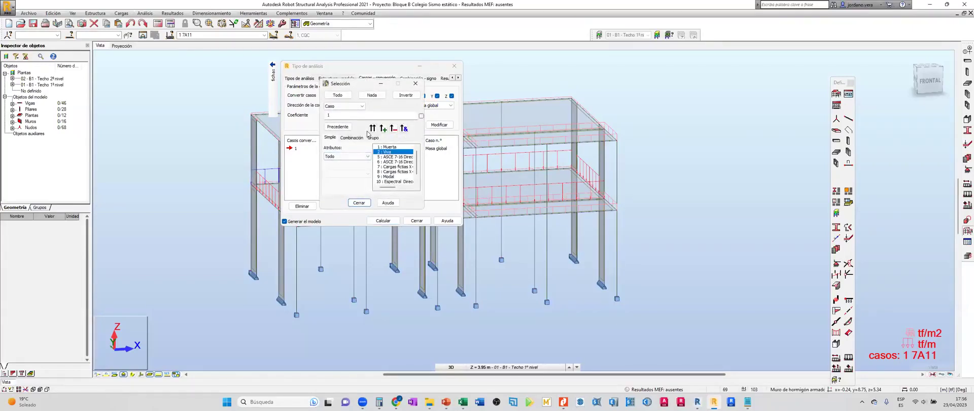
click(359, 203)
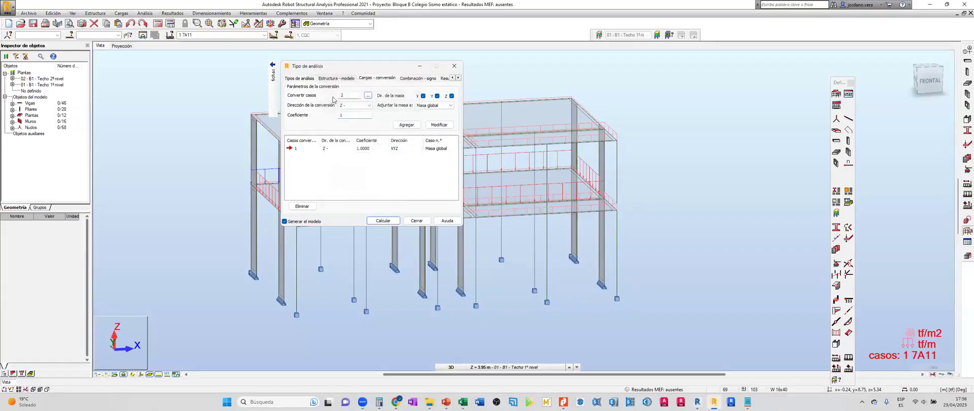
click(356, 114)
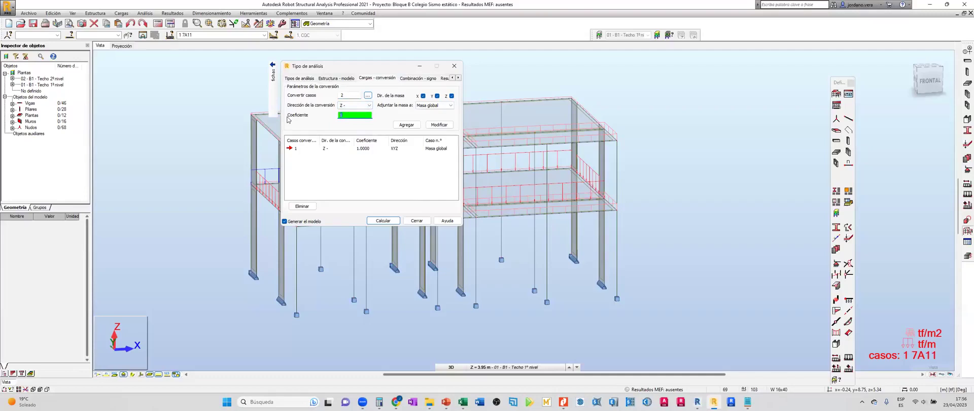
text(0.3)
key(BackSpace)
text(5)
click(407, 125)
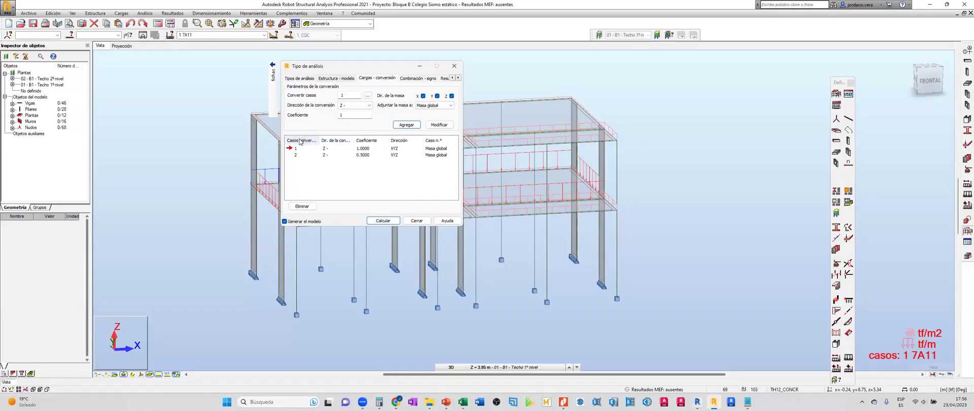
click(417, 220)
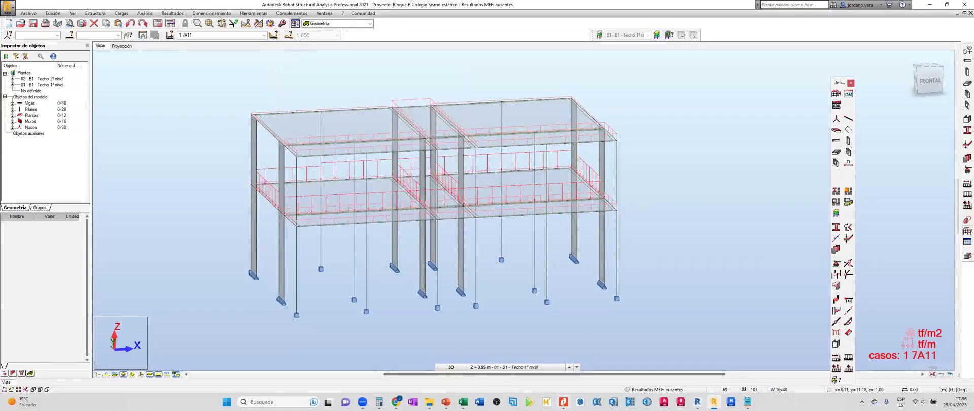
Switch to E.030-2018.pdf in Nitro Pro and look through the structural systems articles up to Tabla N° 6.
click(563, 402)
scroll(450, 303, down, 3)
scroll(450, 304, down, 13)
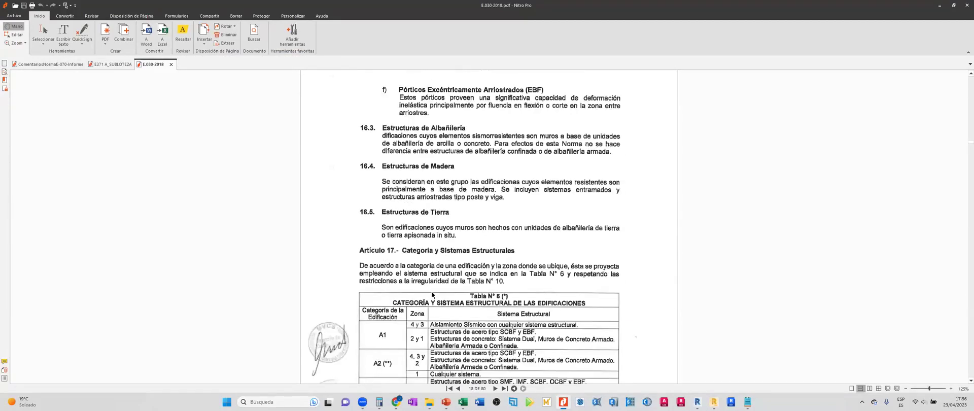
Return to the PowerPoint slideshow at the Conversión de masas slide.
key(alt+Tab)
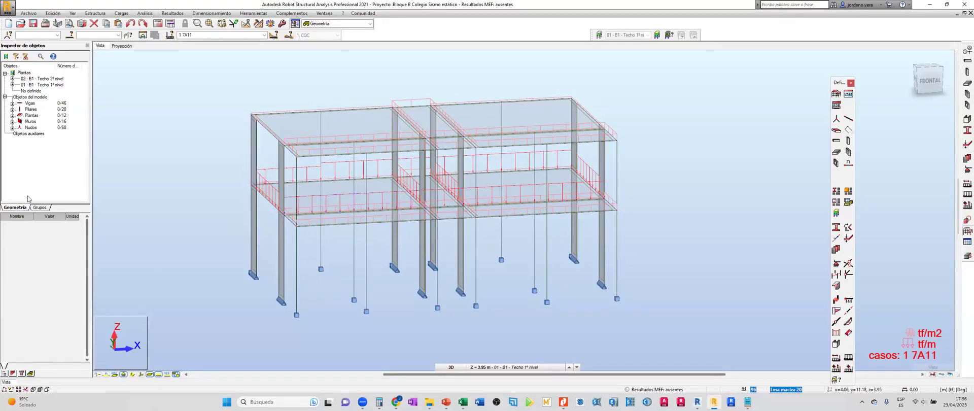
click(445, 401)
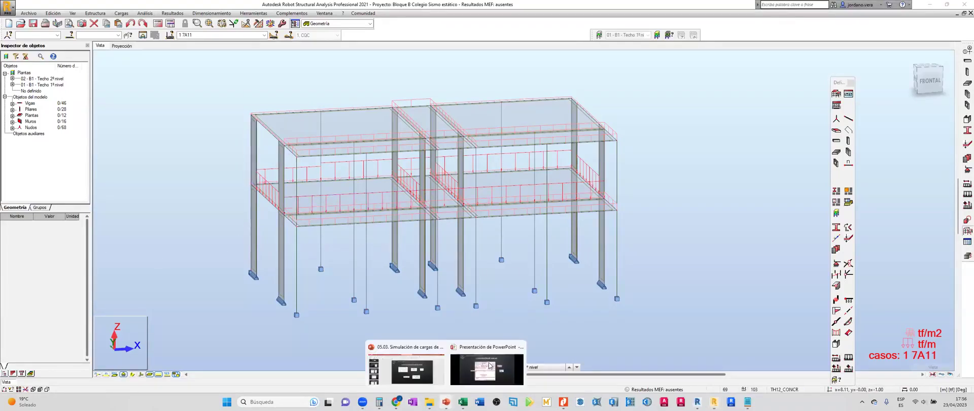
key(alt+Tab)
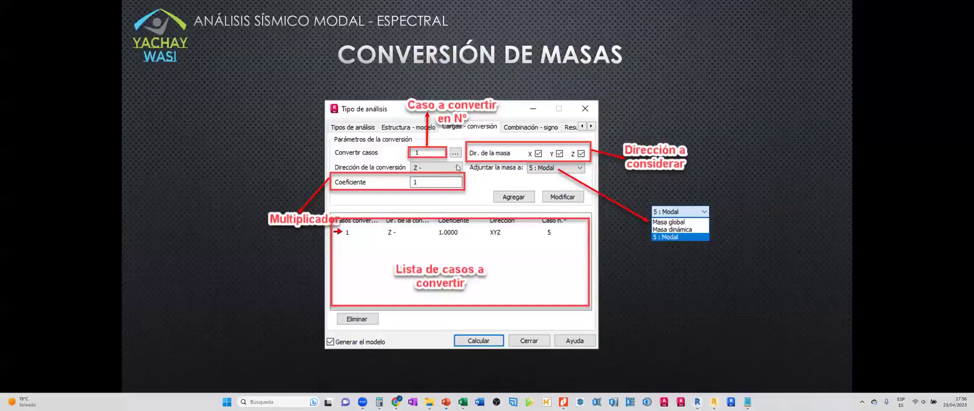
Advance the slideshow to the Análisis sísmico normativo slide and switch back to Robot.
click(456, 166)
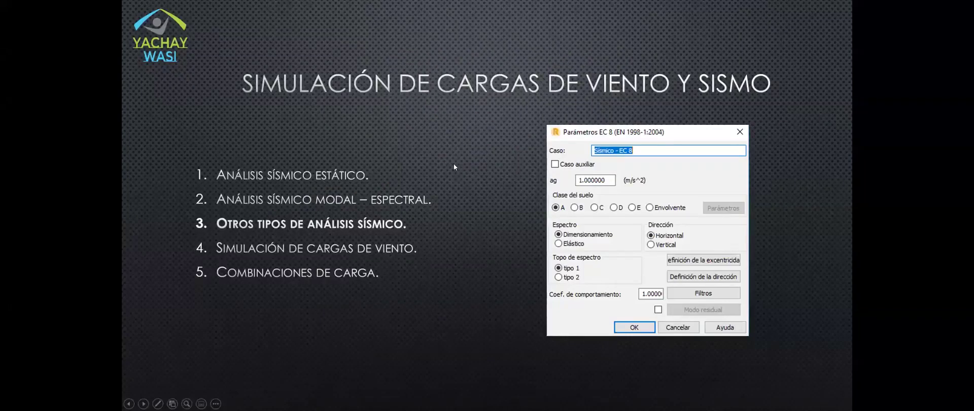
click(454, 167)
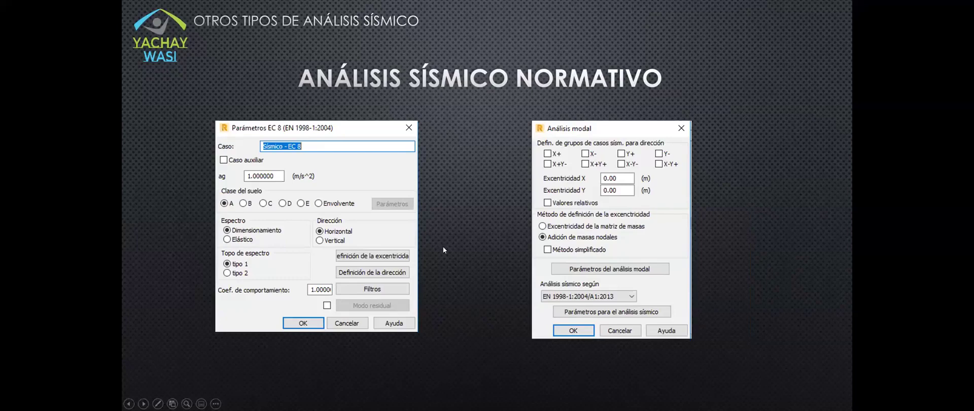
key(alt+Tab)
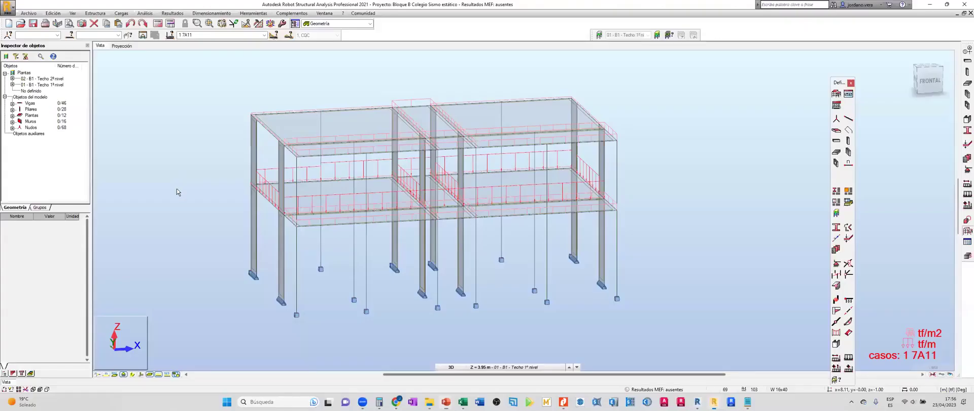
Open the Tipo de análisis dialog and look through the list of load cases down to the modal and spectral ones.
click(171, 31)
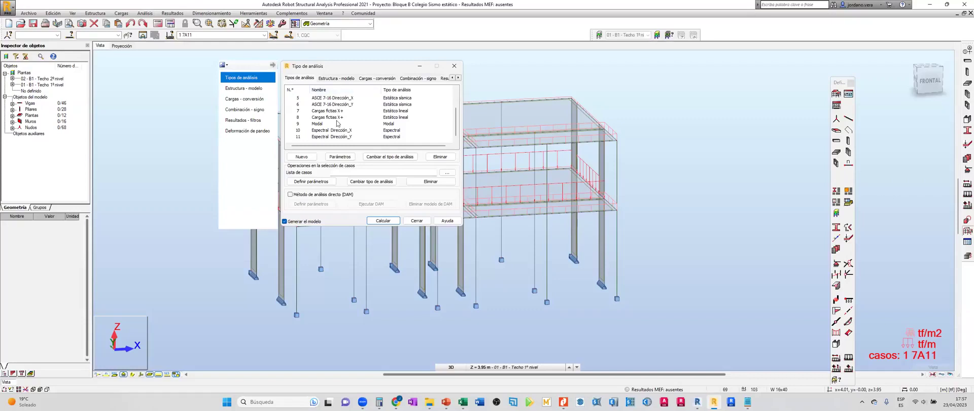
scroll(338, 121, up, 2)
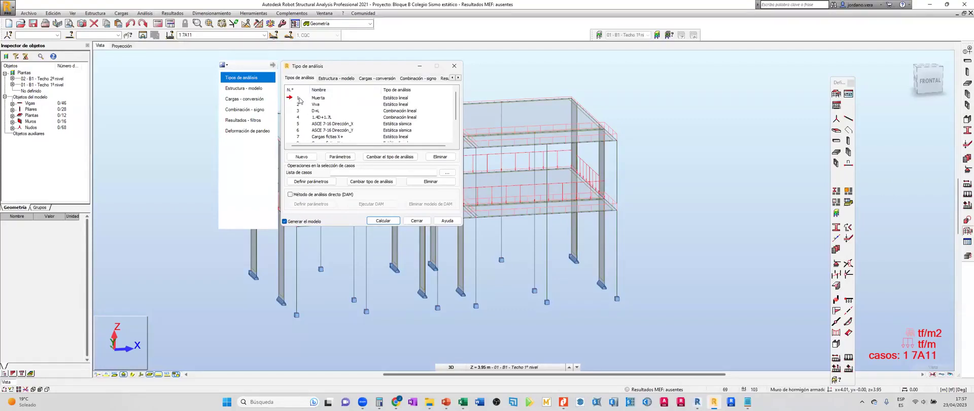
scroll(308, 102, down, 1)
scroll(308, 102, down, 1)
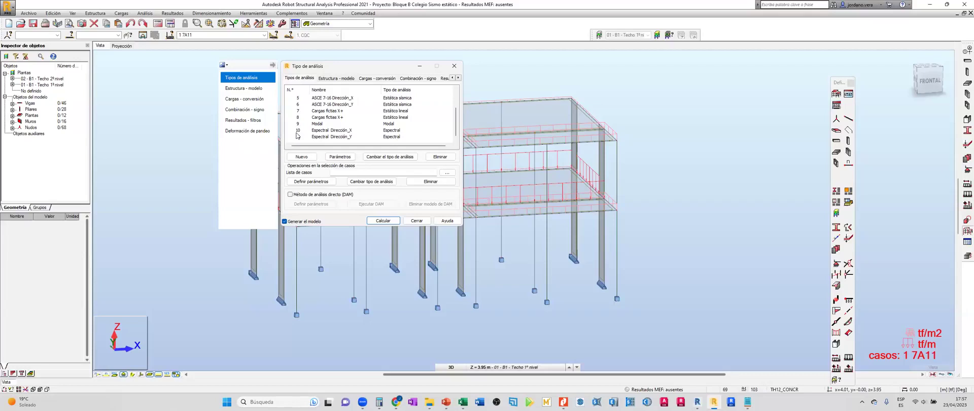
click(299, 131)
click(300, 125)
Try to define relative mass eccentricities in directions X and Y in the advanced parameters of modal case 9.
click(341, 156)
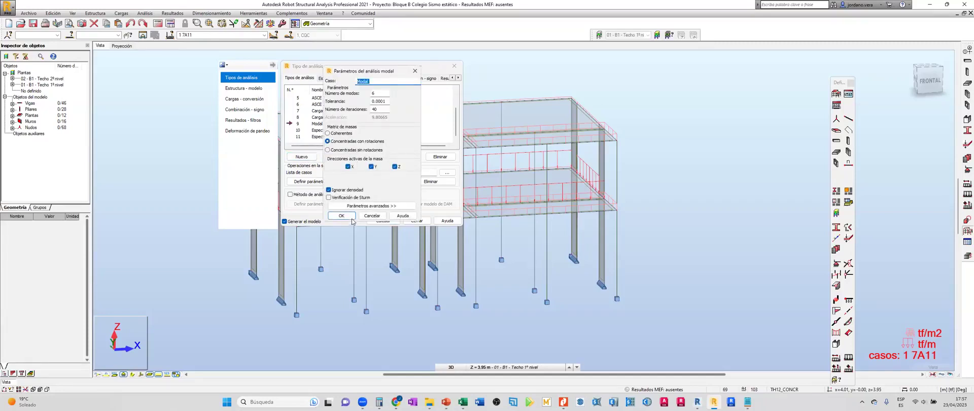
click(371, 206)
click(502, 214)
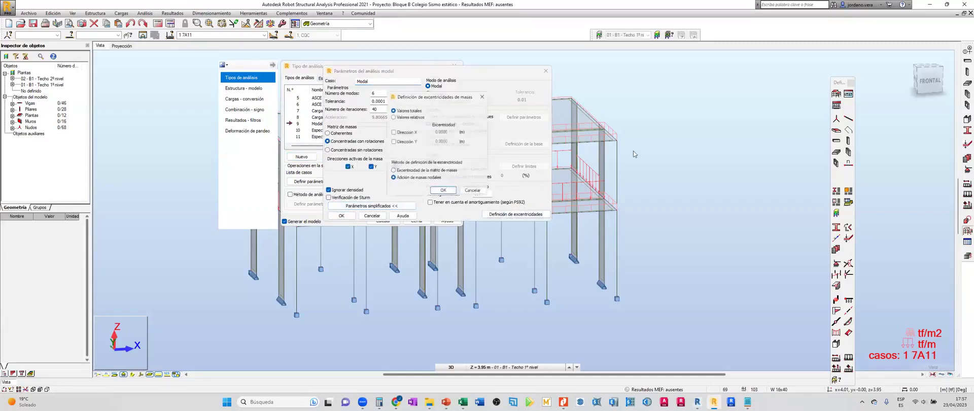
click(402, 133)
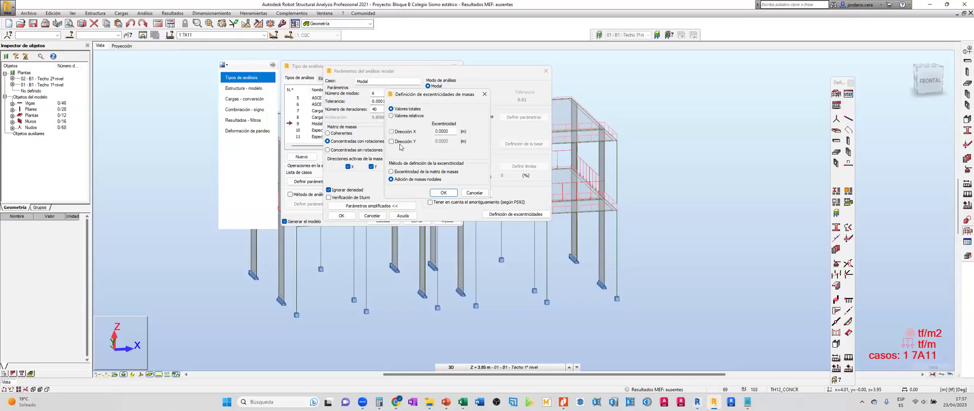
click(390, 116)
click(391, 141)
double_click(453, 133)
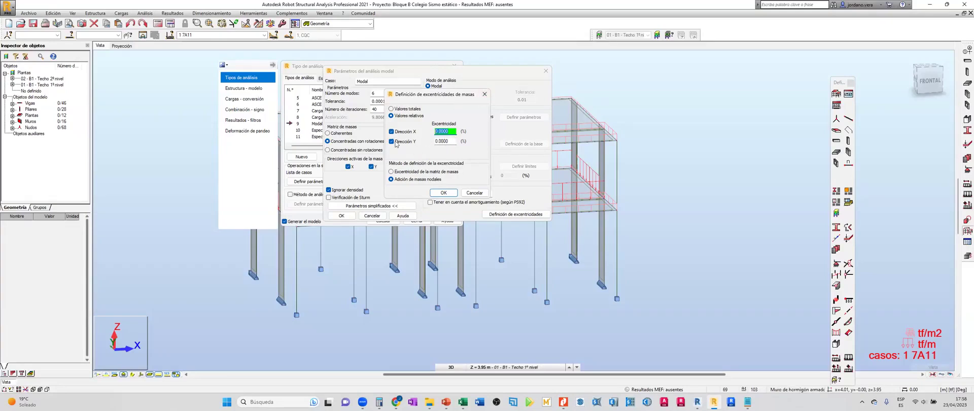
click(485, 94)
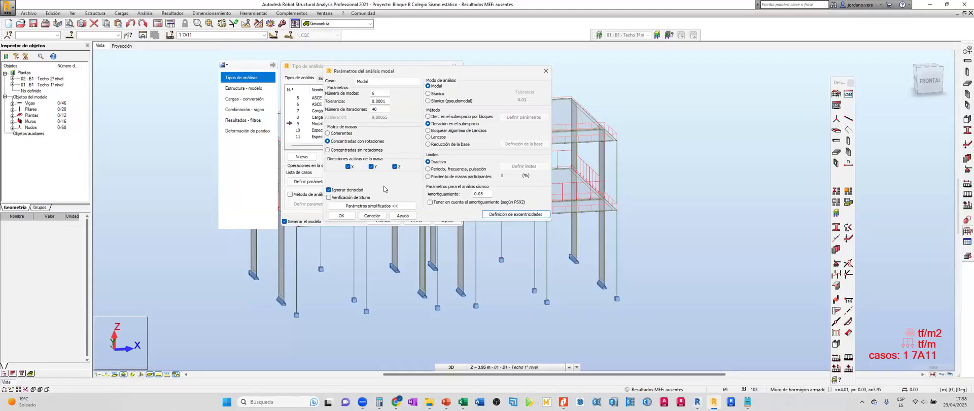
click(546, 70)
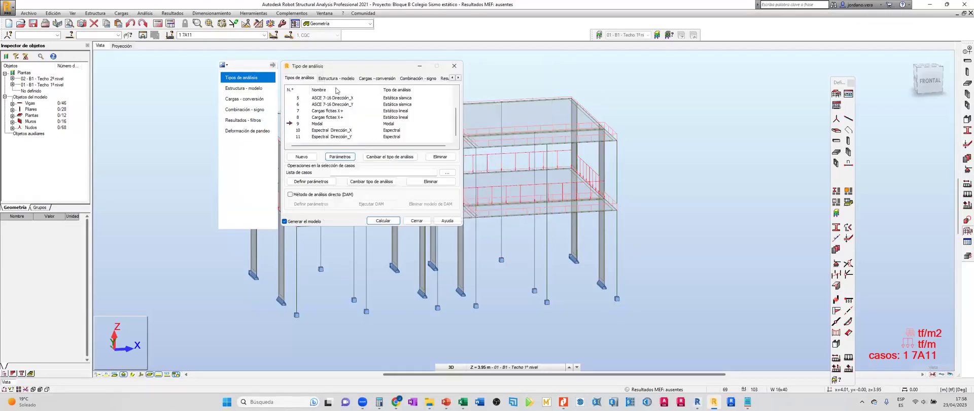
click(338, 130)
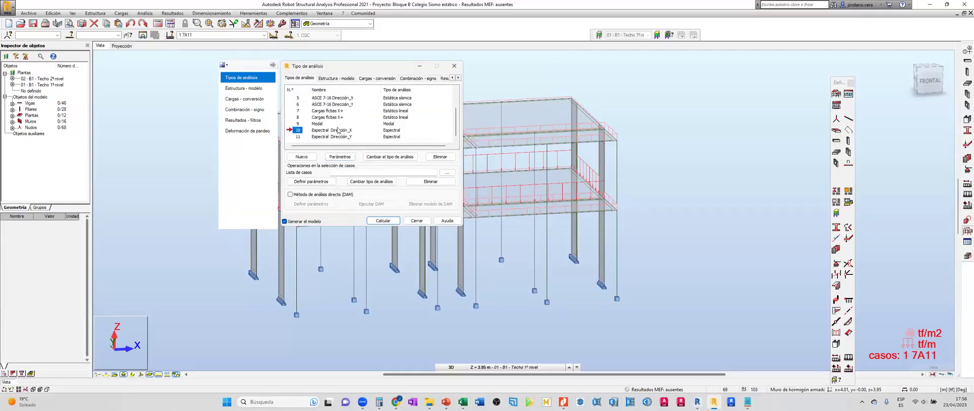
click(299, 123)
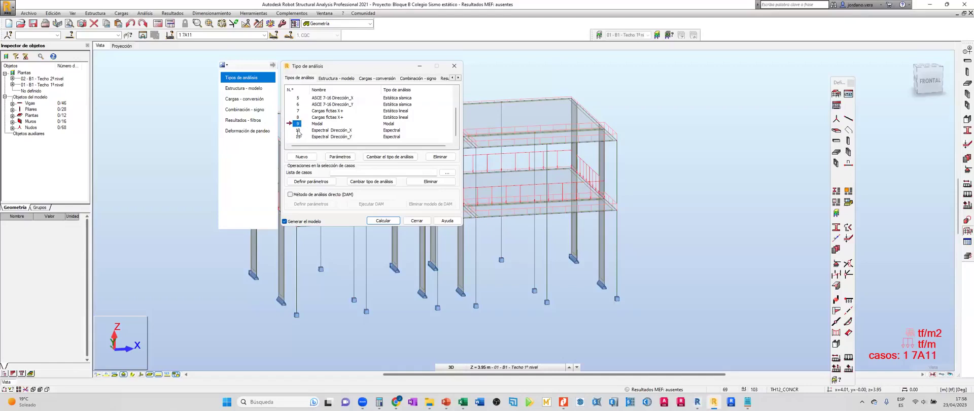
click(306, 130)
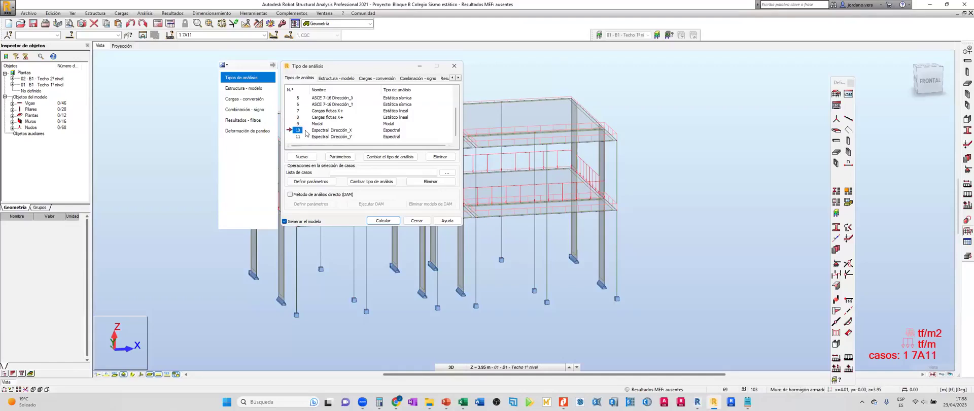
click(299, 125)
click(298, 130)
click(301, 136)
Create a new modal case named Modal 3 with density ignored and masses concentrated with rotations.
click(302, 156)
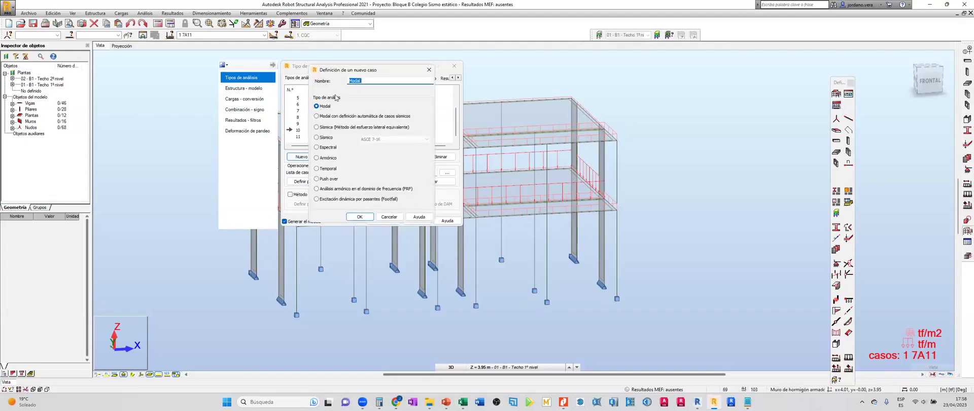
click(370, 81)
text(3)
click(359, 216)
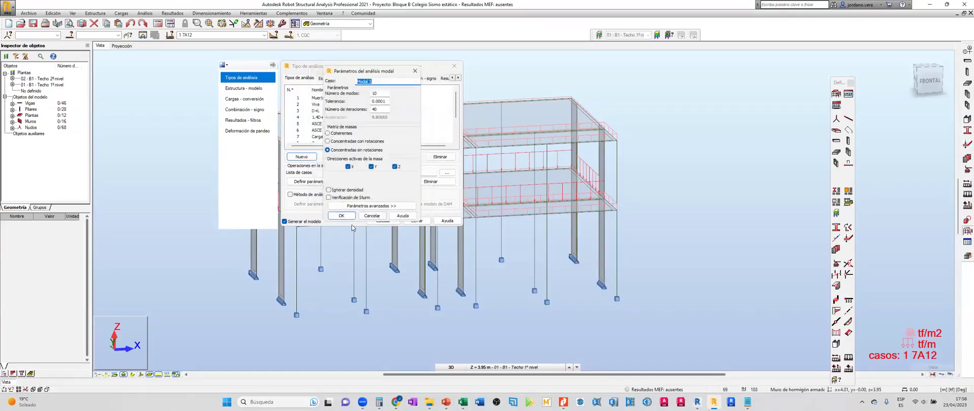
click(345, 191)
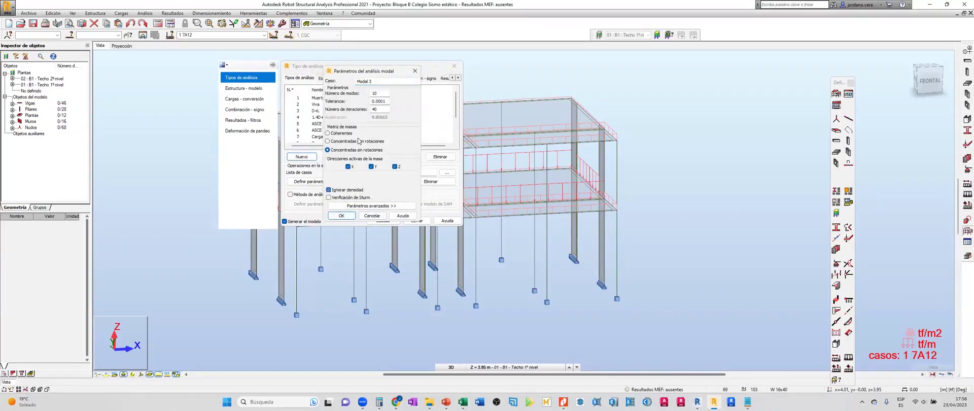
click(340, 216)
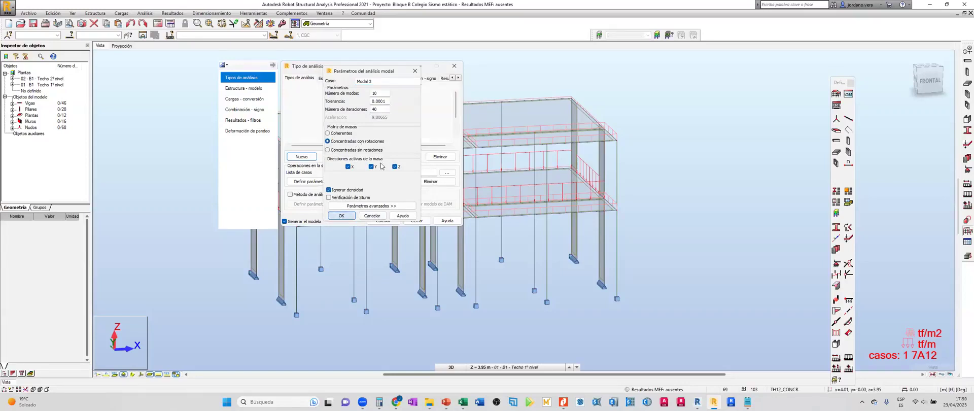
click(299, 137)
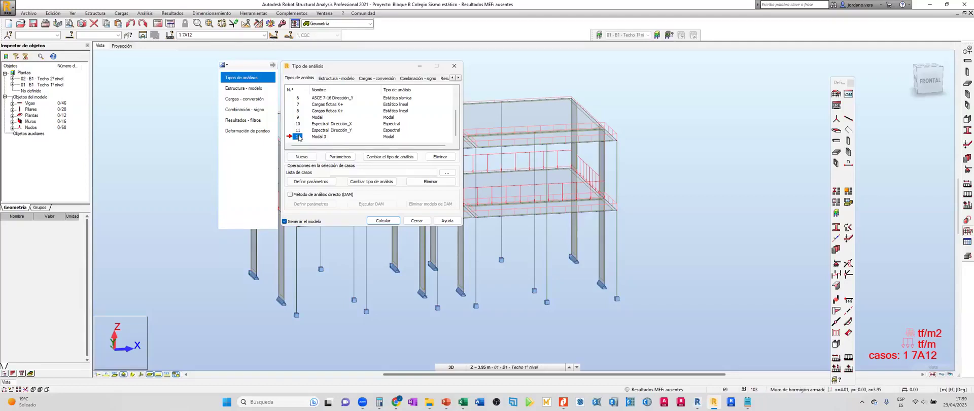
click(300, 124)
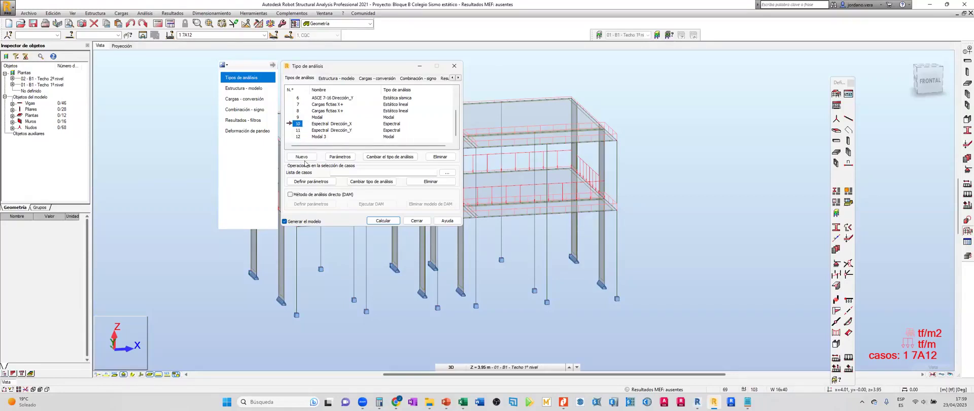
click(301, 157)
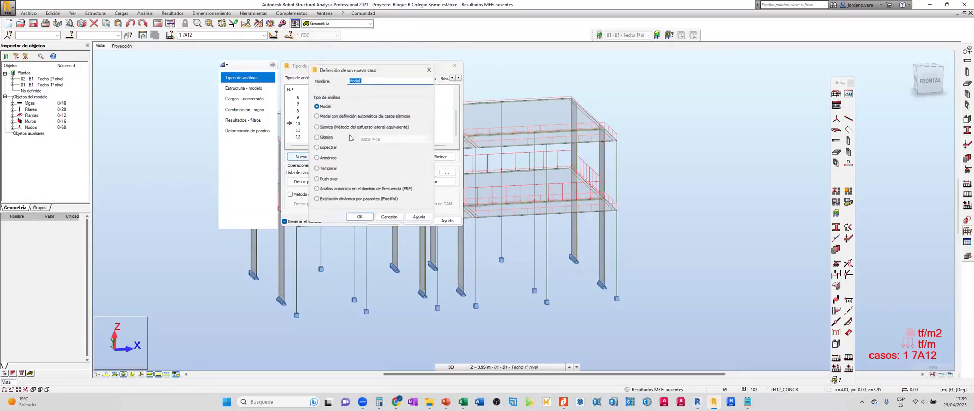
click(428, 70)
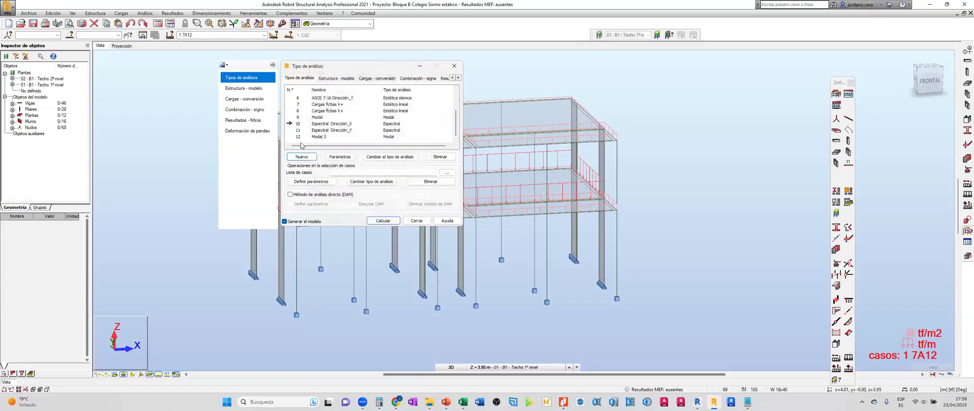
click(299, 136)
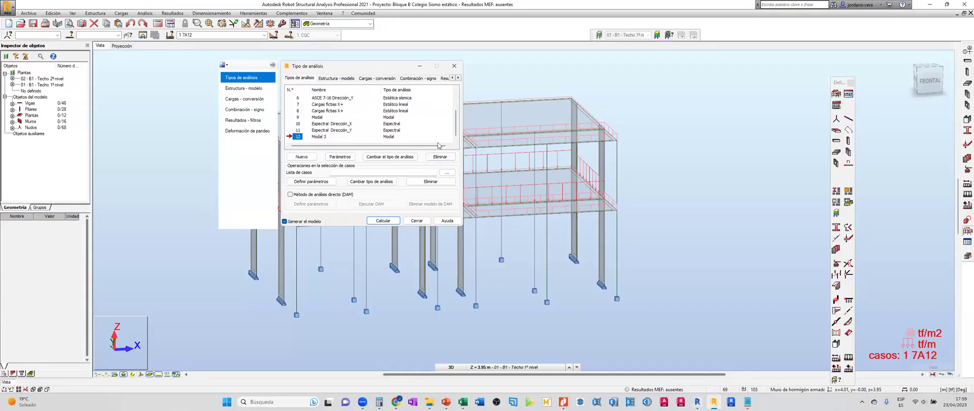
Examine the options for attaching the converted mass in the load-to-mass conversion settings, keeping Masa global.
click(376, 78)
click(441, 106)
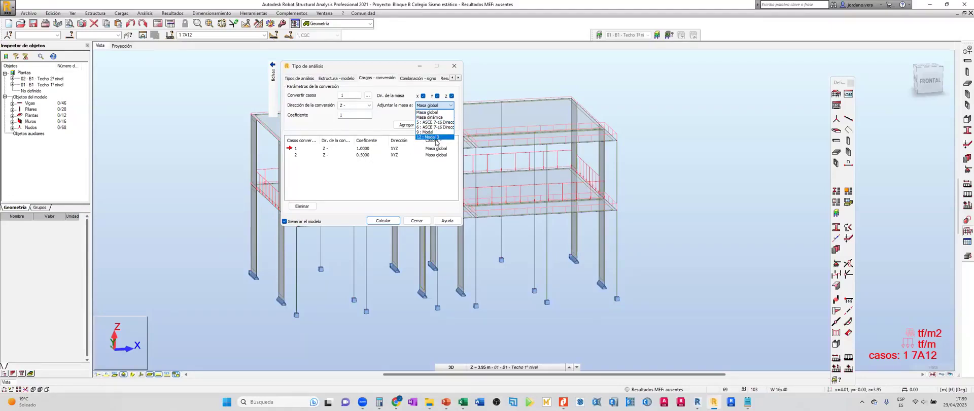
click(433, 187)
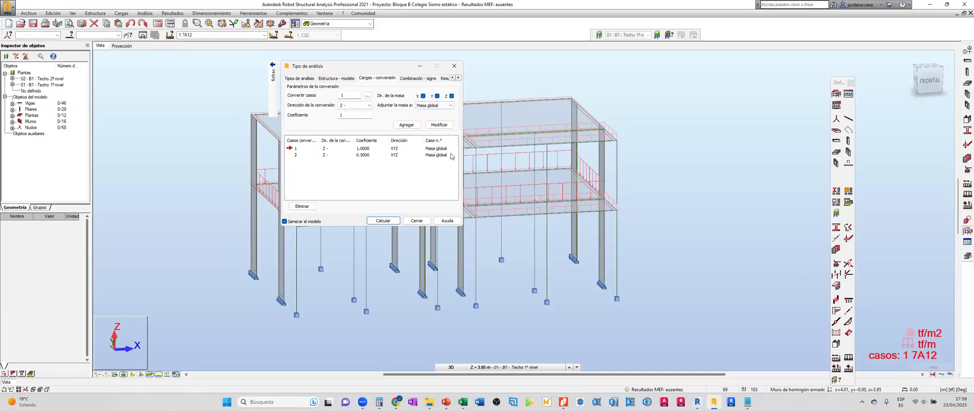
click(432, 107)
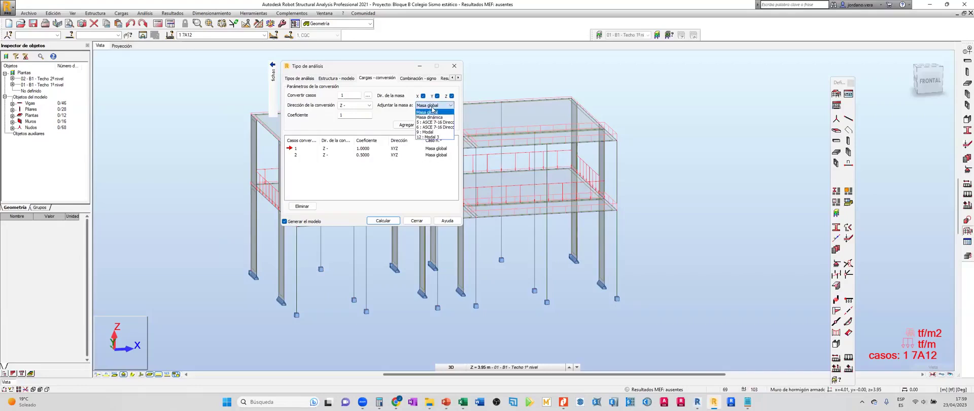
click(421, 174)
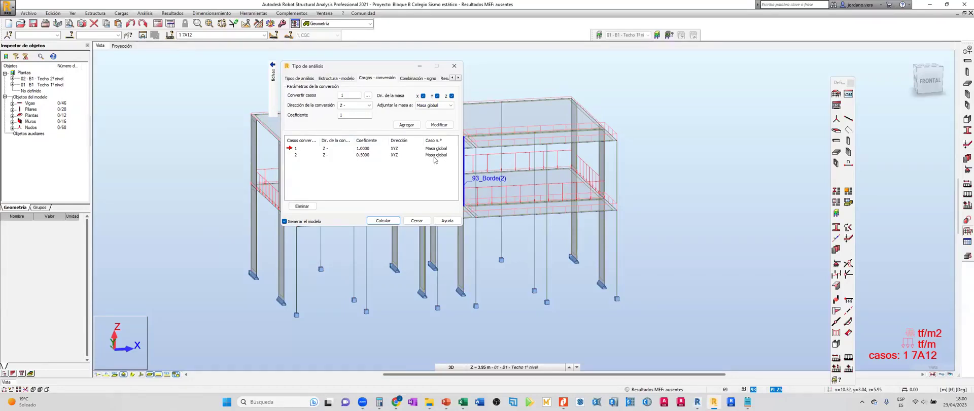
click(434, 105)
click(294, 78)
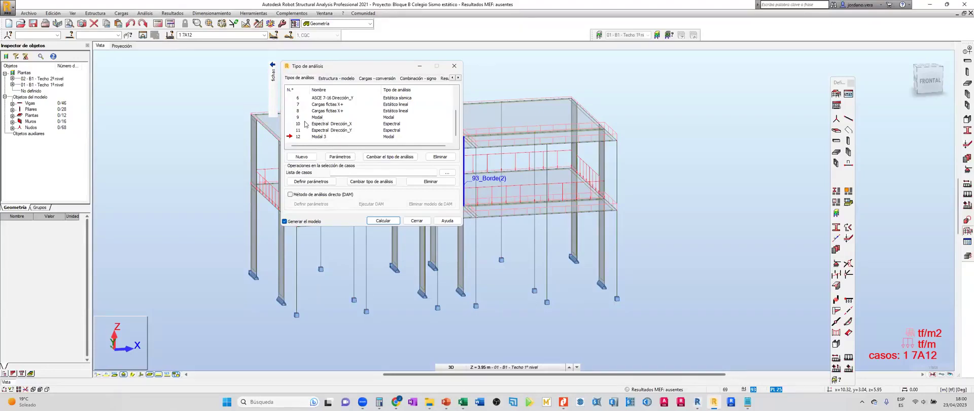
scroll(325, 125, up, 2)
scroll(329, 107, down, 2)
click(302, 130)
Switch to the PowerPoint slideshow to review the Análisis sísmico normativo slide and return to Robot.
click(447, 402)
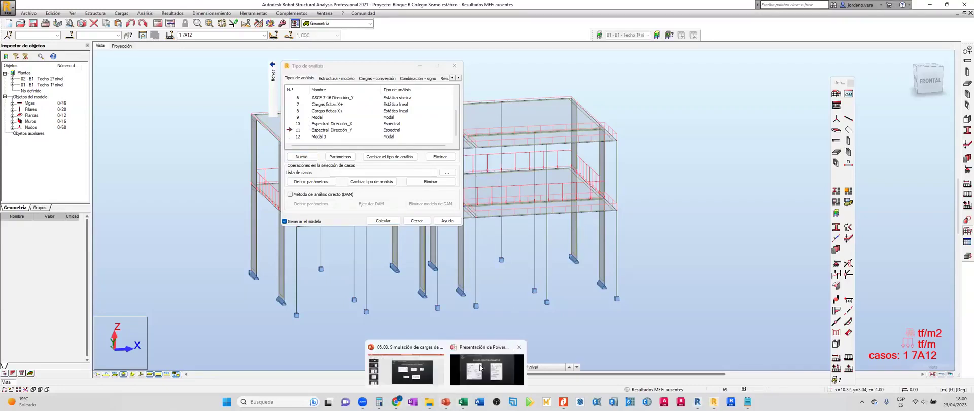
click(485, 369)
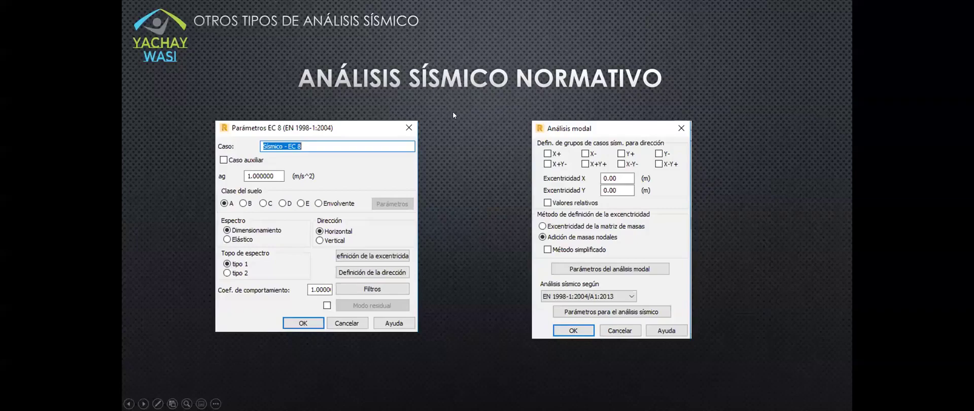
key(alt+Tab)
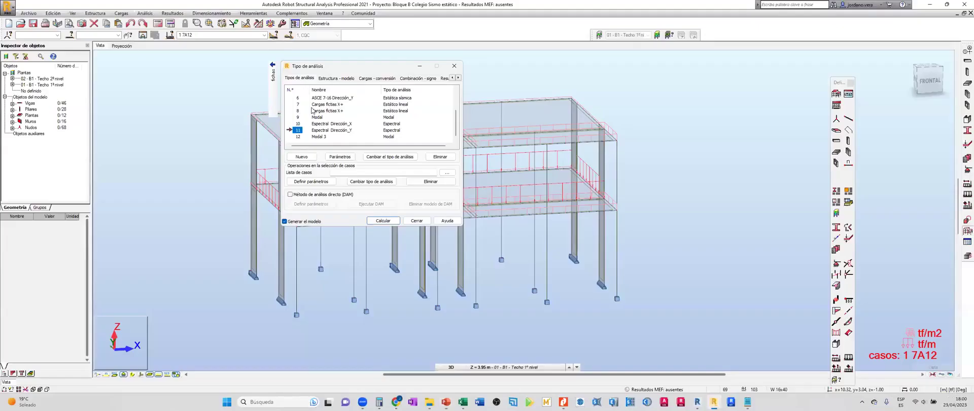
Create a new Sísmico case using the ASCE 7-16 code and open its parameters.
click(301, 156)
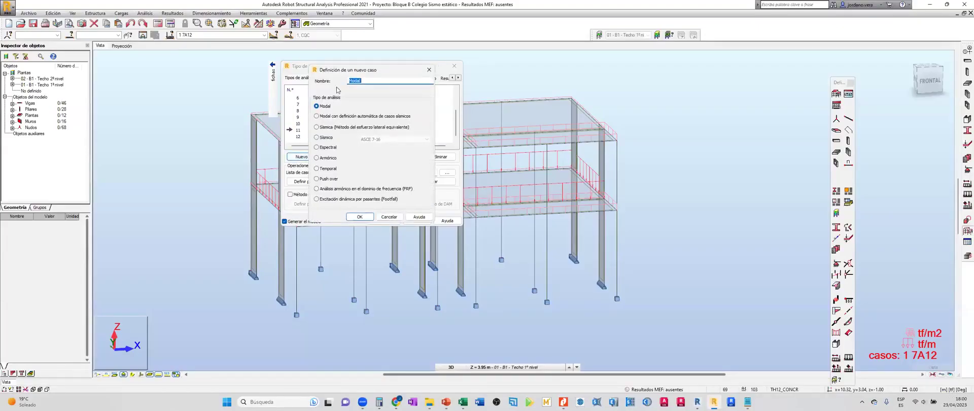
click(324, 137)
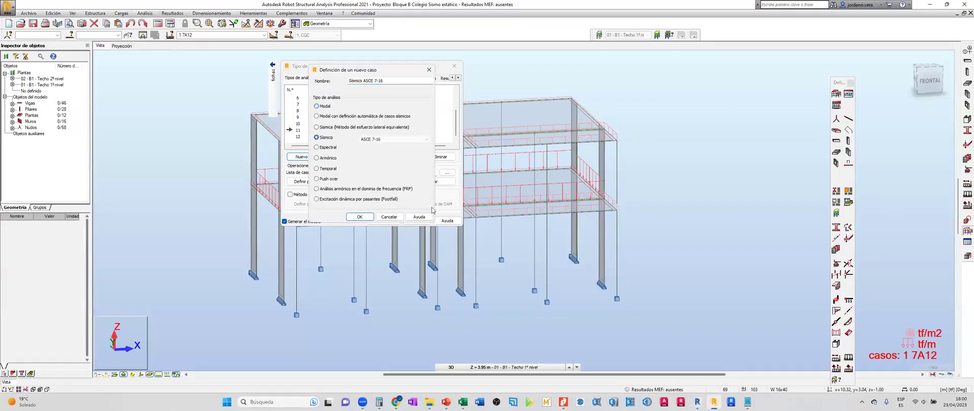
click(390, 139)
click(390, 144)
click(359, 217)
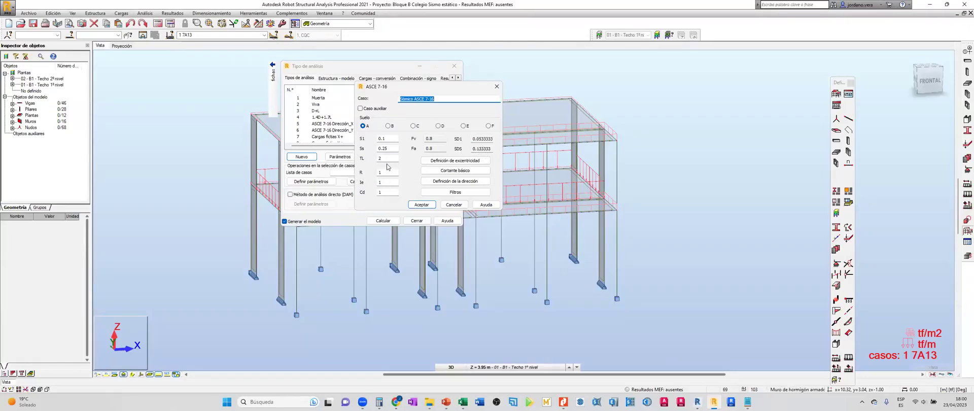
Examine the user-defined and automatic value options in the base shear settings of the ASCE 7-16 case, discarding the selections.
click(434, 170)
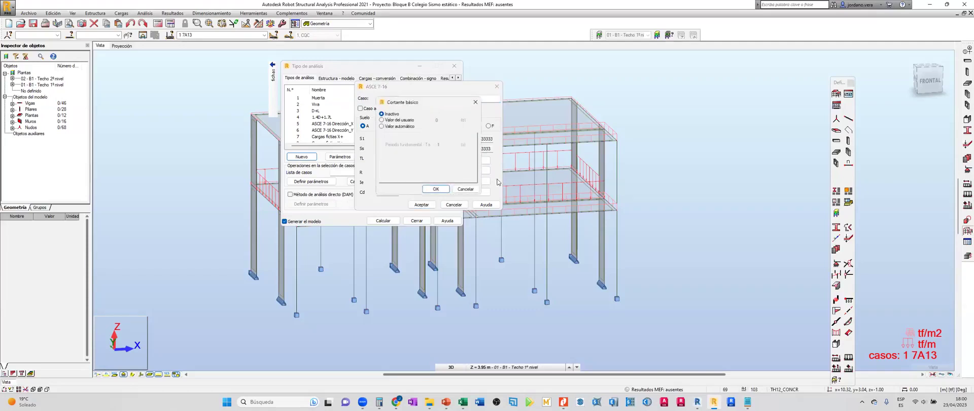
click(399, 121)
click(398, 128)
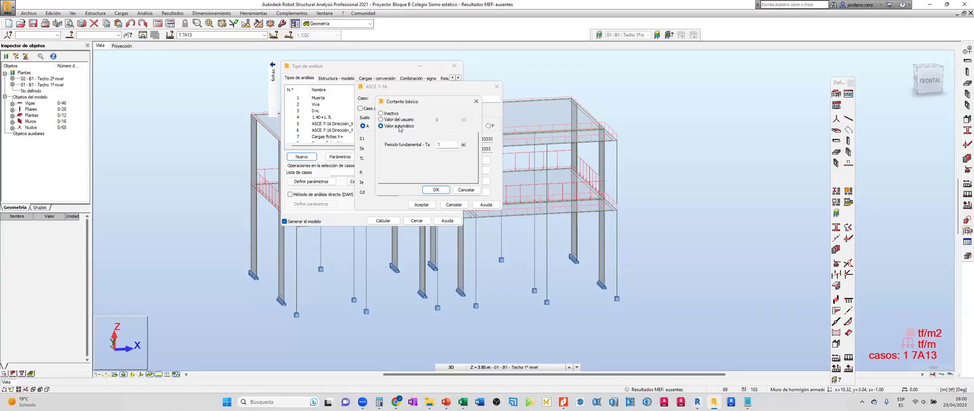
click(398, 119)
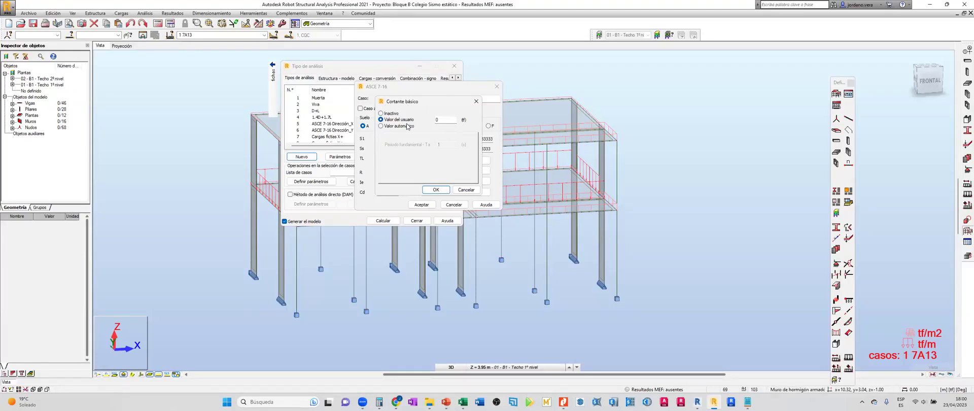
click(476, 101)
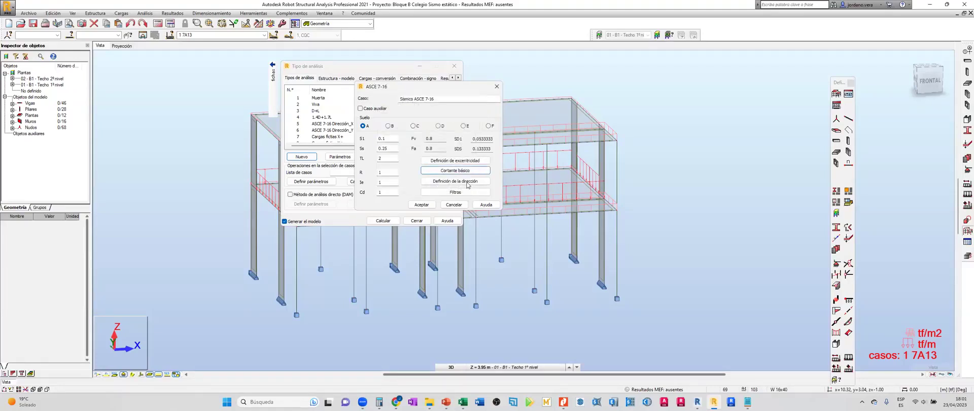
click(464, 173)
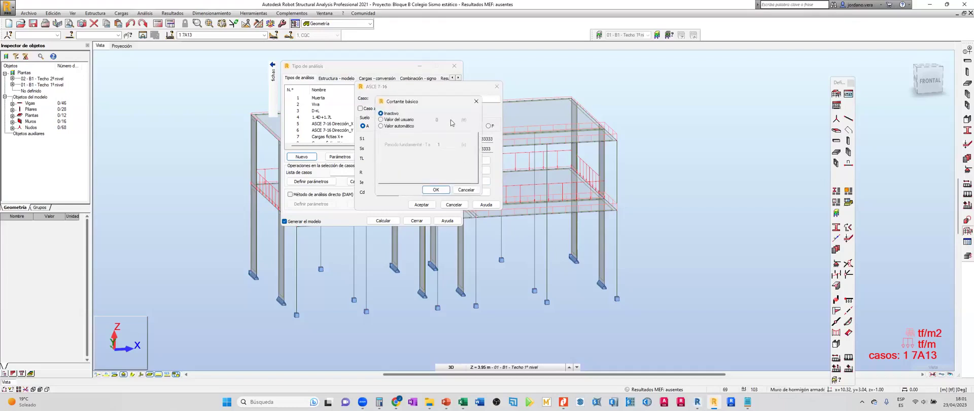
click(390, 120)
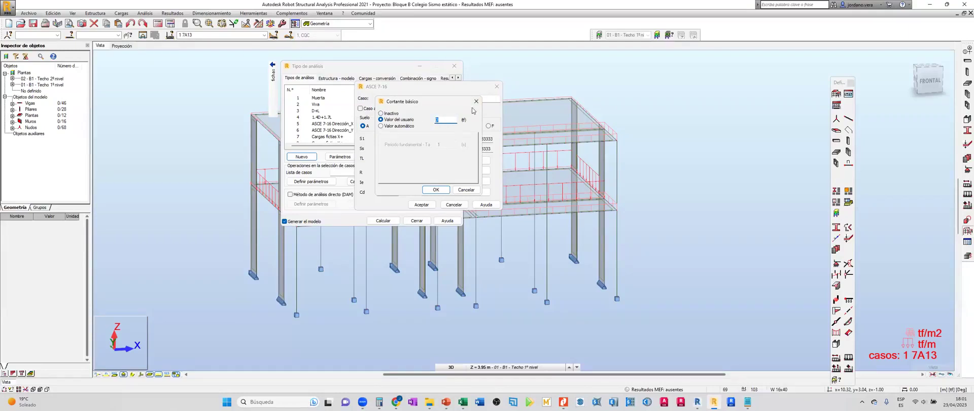
click(476, 101)
Examine the X, Y and Z direction definition of the ASCE 7-16 case, then dismiss its parameters.
click(464, 183)
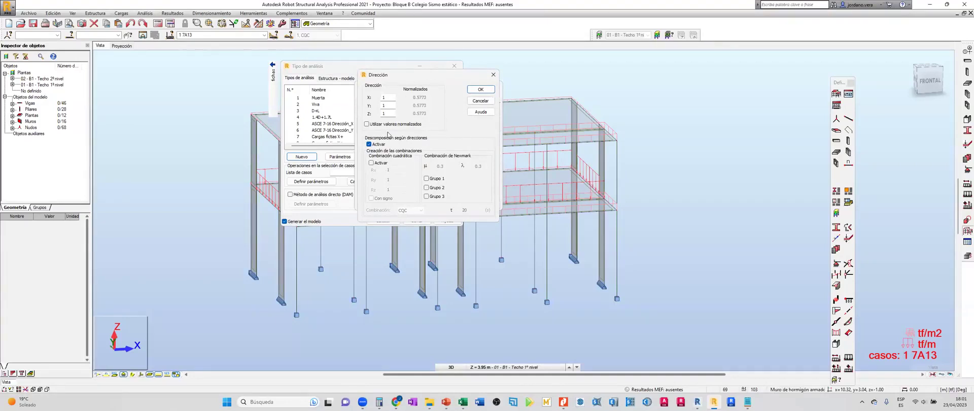
drag(390, 97, 376, 109)
key(Tab)
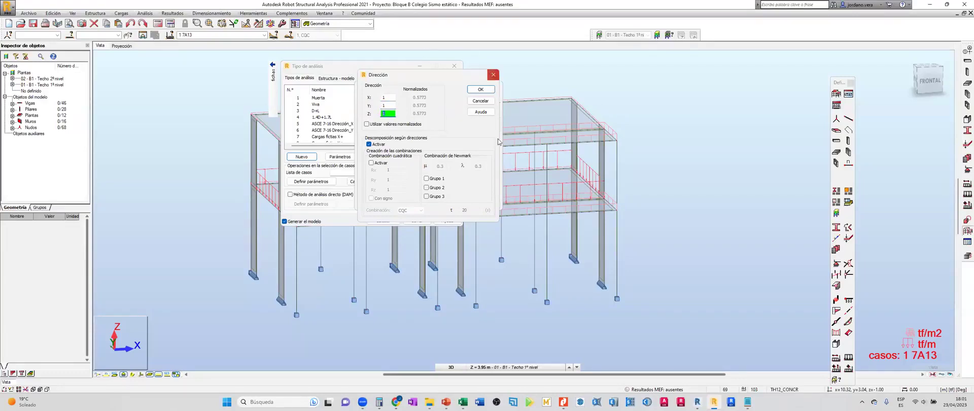
click(493, 75)
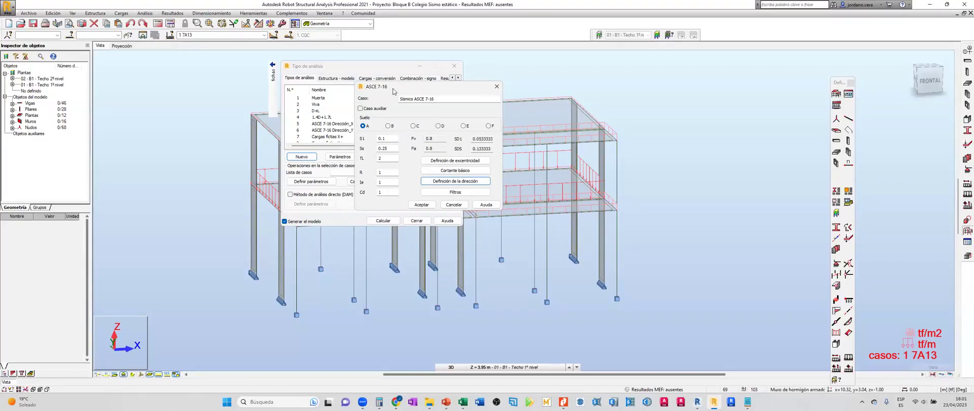
drag(393, 90, 494, 78)
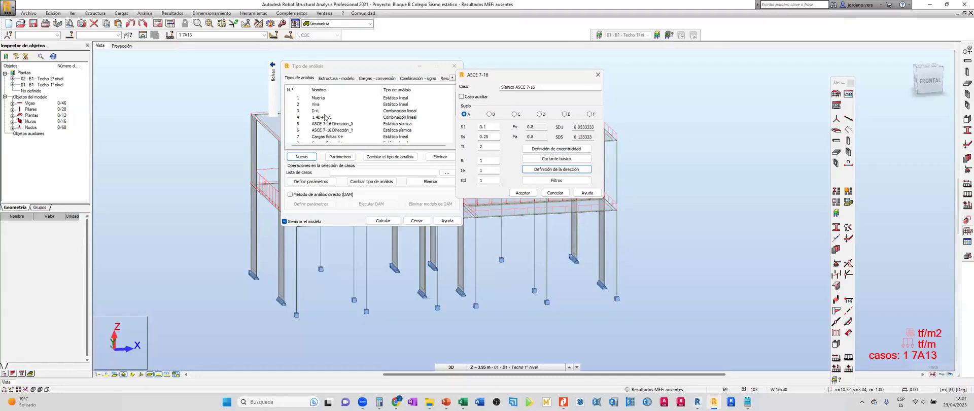
click(599, 74)
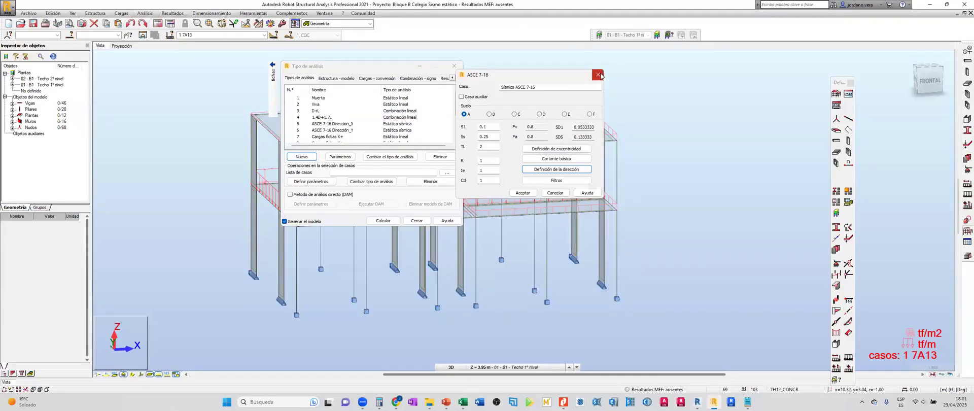
Examine the Temporal and Push over analysis types in a new case definition and cancel it.
click(301, 157)
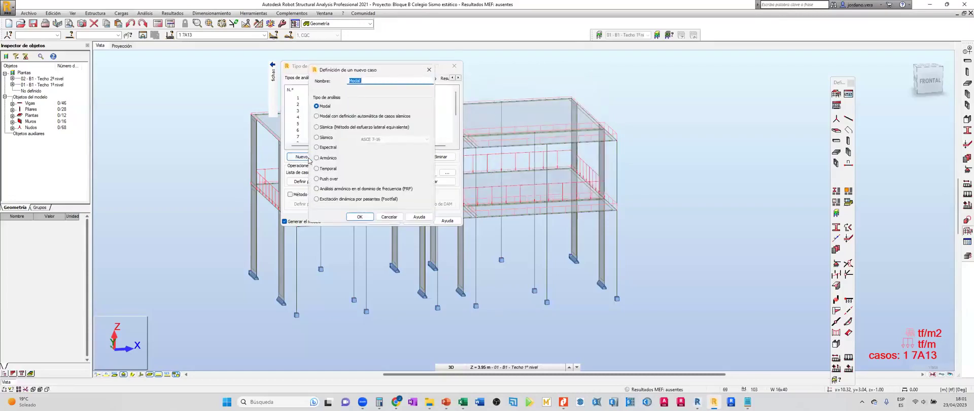
click(330, 172)
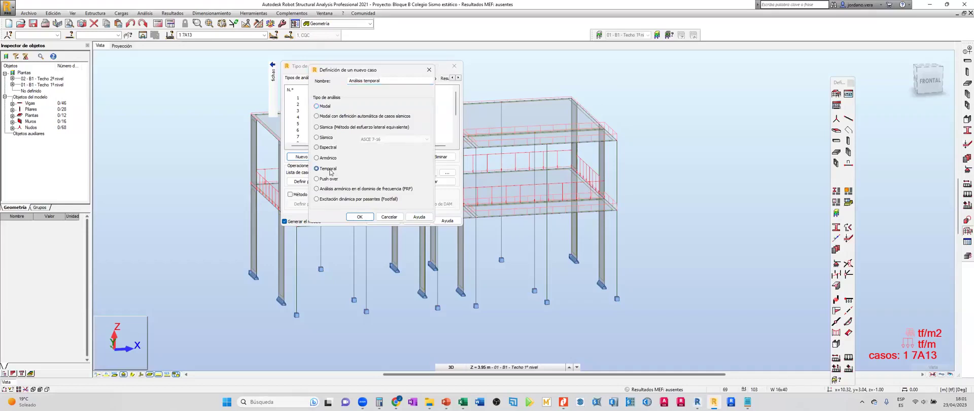
click(329, 180)
click(429, 70)
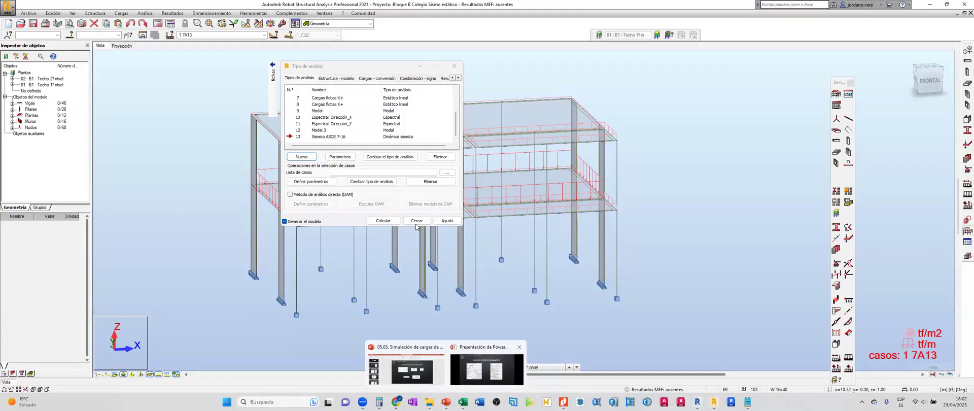
Switch to the PowerPoint slideshow, look through the wind load and load combination slides, and return to Robot.
key(alt+Tab)
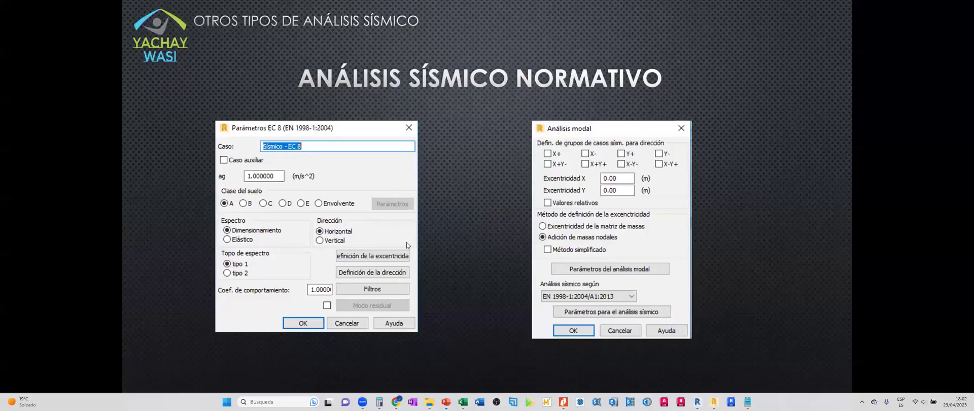
click(406, 243)
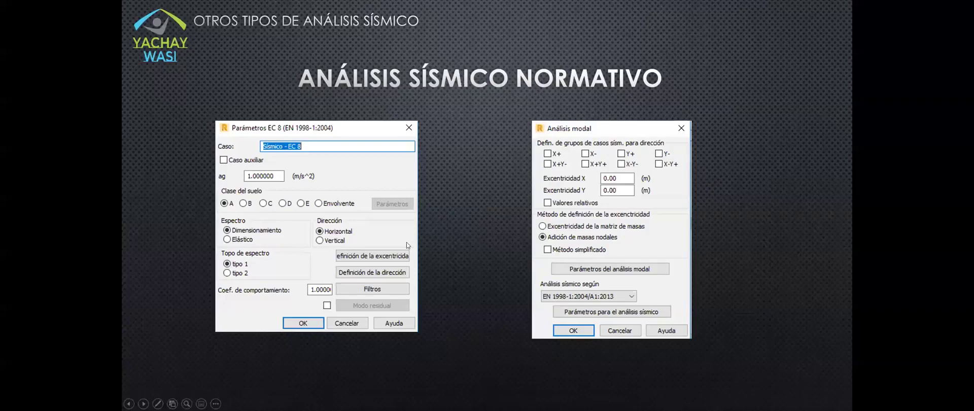
click(406, 242)
key(Right)
key(Right)
key(Right)
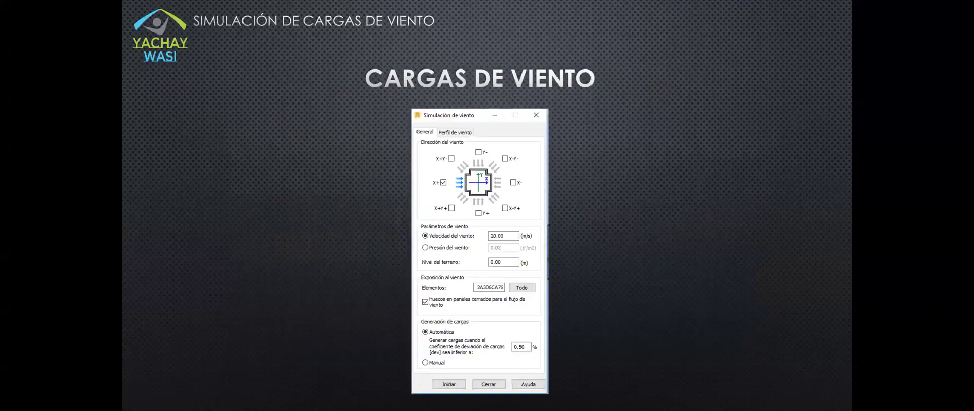
key(Left)
key(Right)
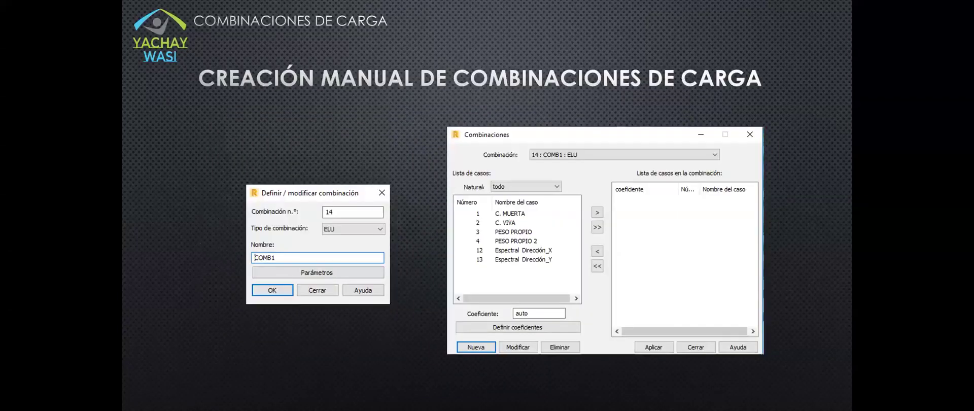
key(Left)
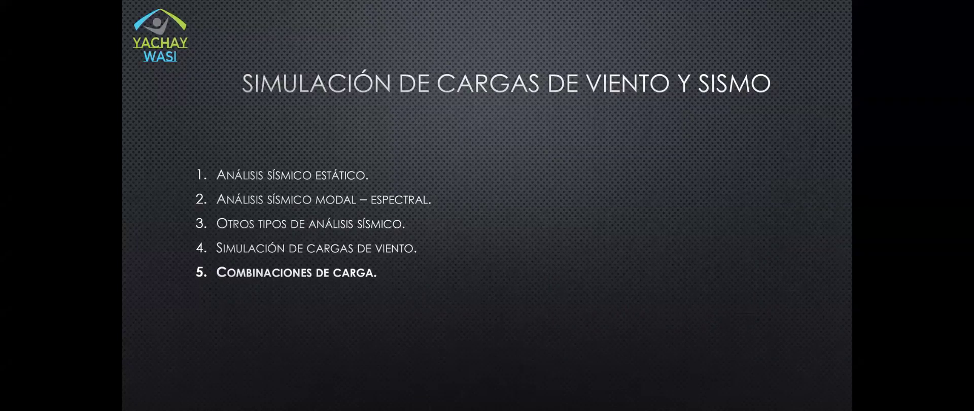
mouse_move(169, 302)
key(alt+Tab)
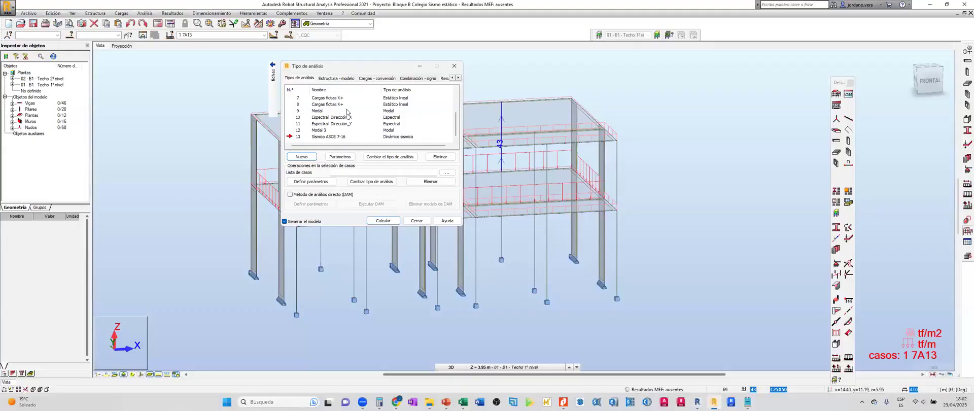
Delete the Modal 3 and Sísmico ASCE 7-16 cases, check the load-to-mass conversion and close the analysis types dialog.
click(303, 131)
click(440, 156)
click(382, 164)
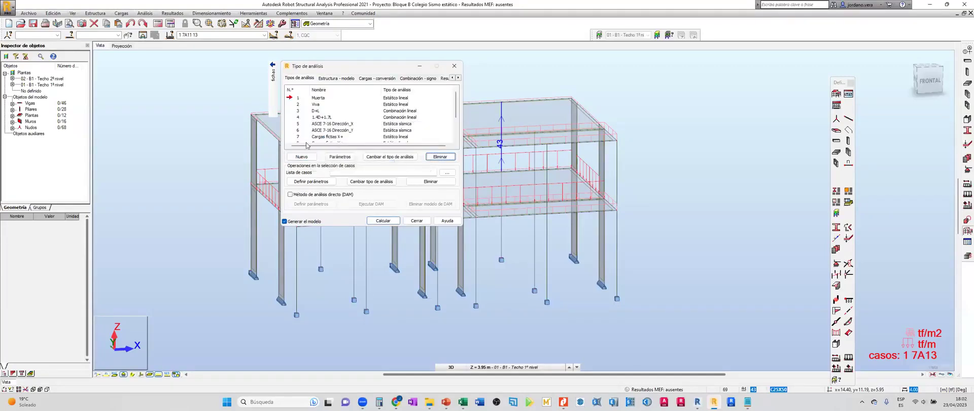
scroll(346, 130, down, 2)
click(298, 136)
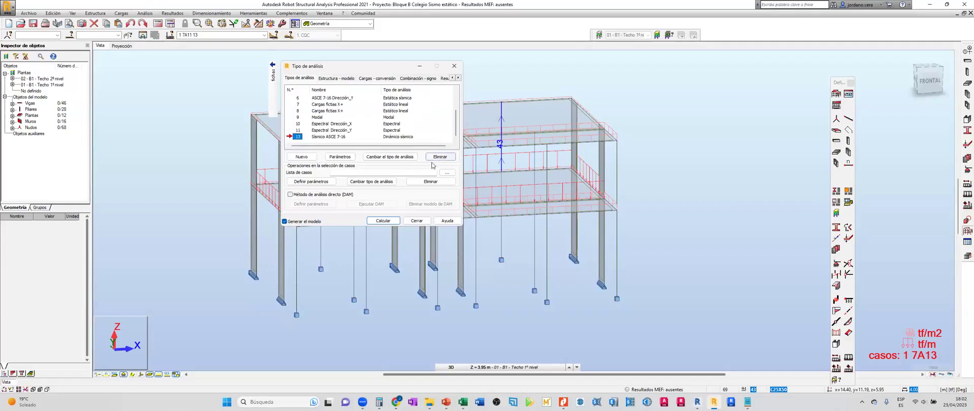
click(440, 156)
click(380, 164)
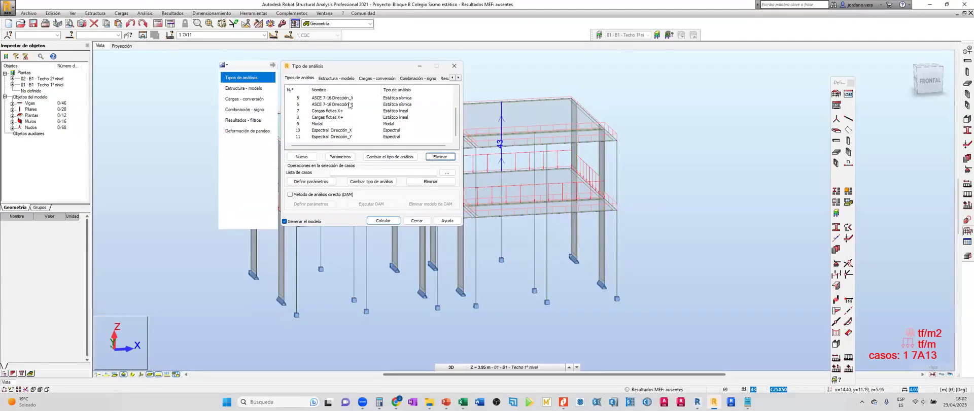
click(381, 78)
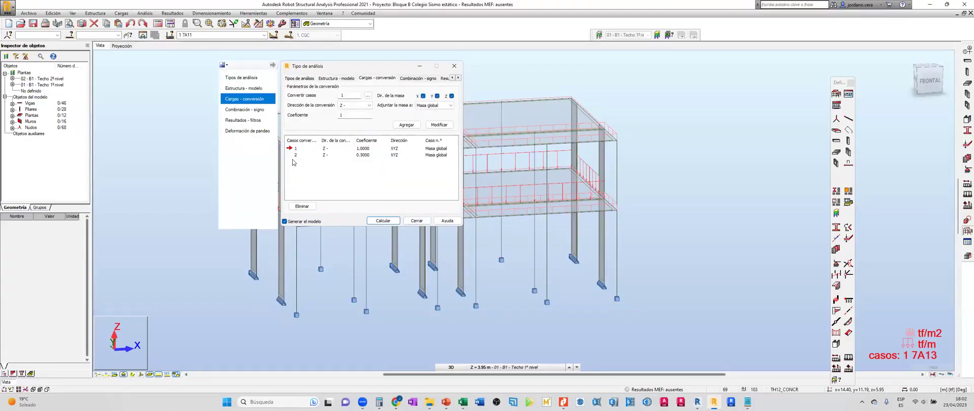
click(417, 220)
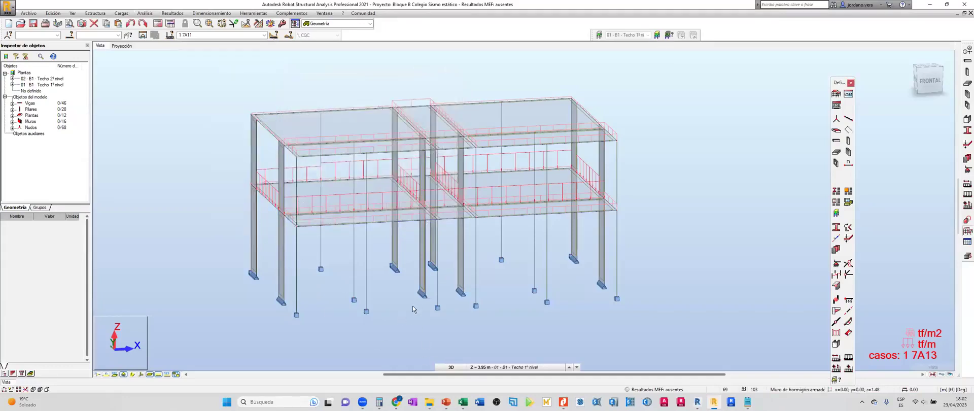
Switch to the Controles sísmicos.xlsx workbook in Excel and examine the seismic coefficient in cell E22 of the static analysis section.
mouse_move(462, 402)
click(483, 355)
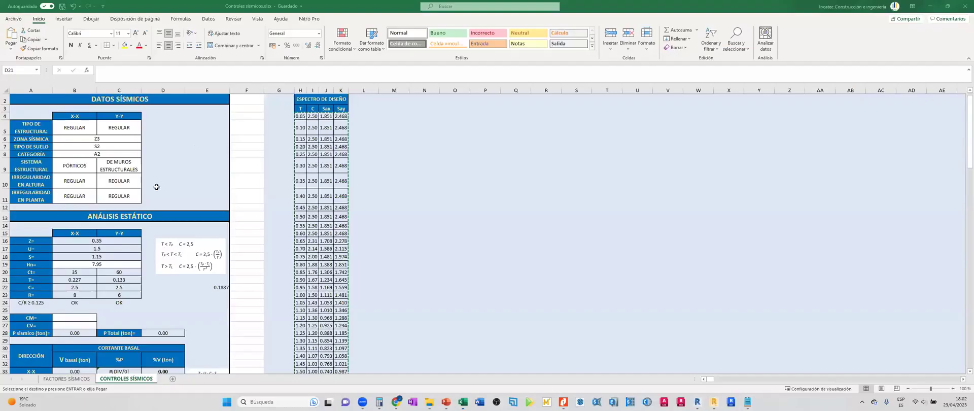
scroll(245, 213, down, 3)
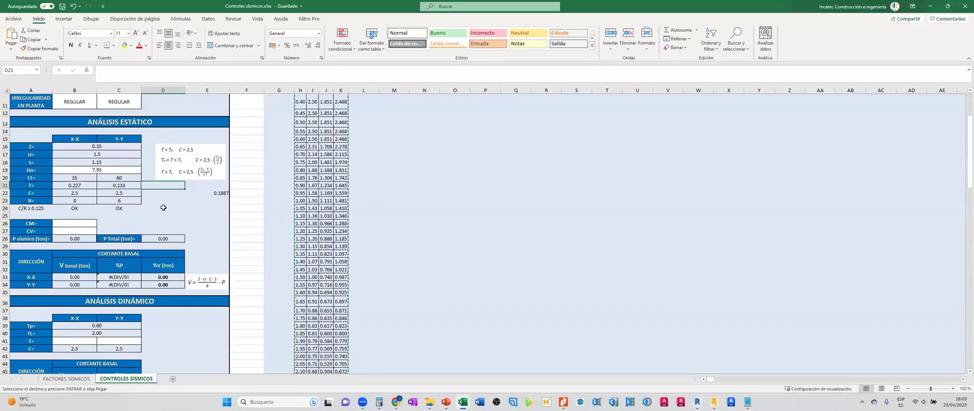
click(208, 193)
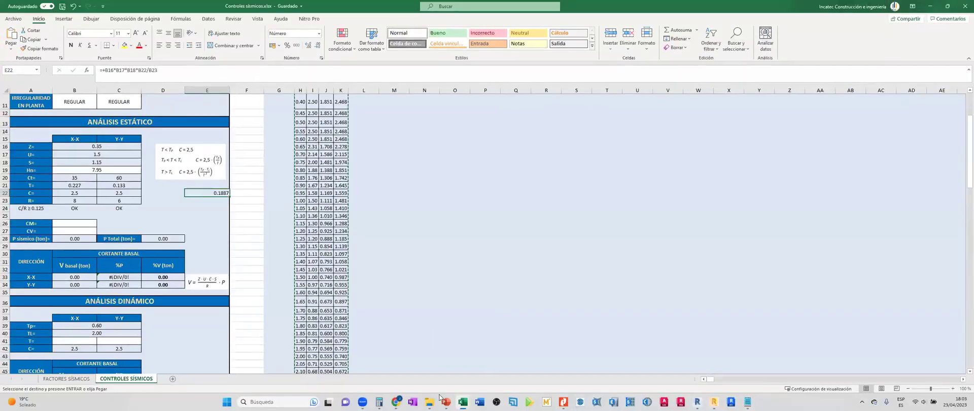
Switch to PowerPoint, resume the slideshow and go back to the Código ASCE 7 slide of the static seismic analysis.
mouse_move(441, 398)
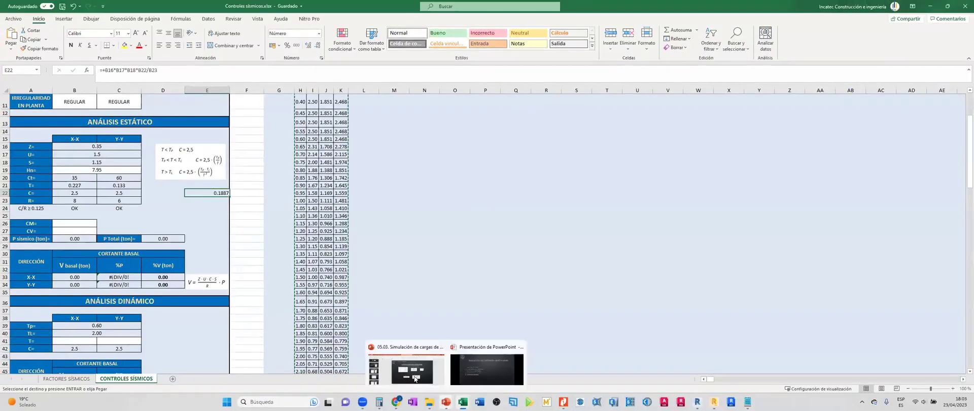
click(415, 378)
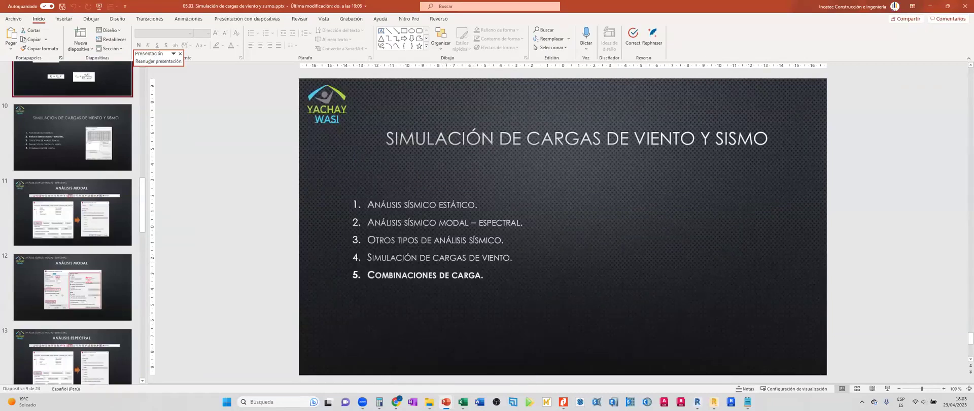
key(shift+F5)
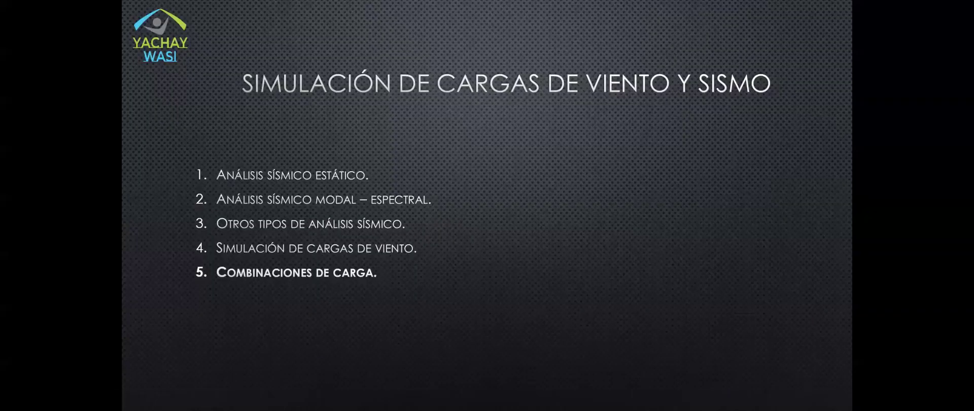
key(Left)
key(Left)
key(Left)
key(Left)
key(Left)
key(Left)
key(Left)
key(Left)
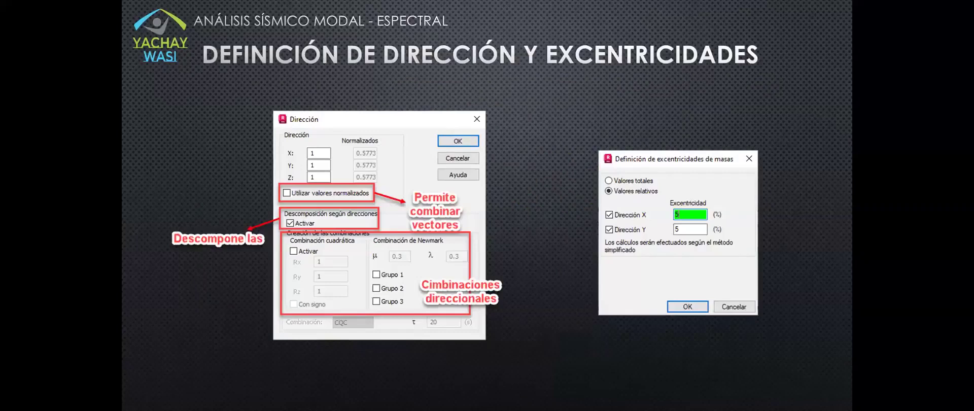
key(Left)
key(Left)
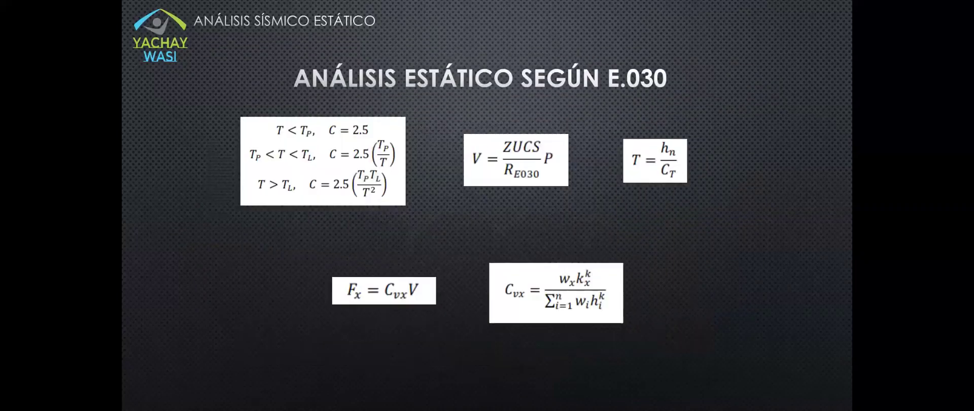
key(Left)
key(Left)
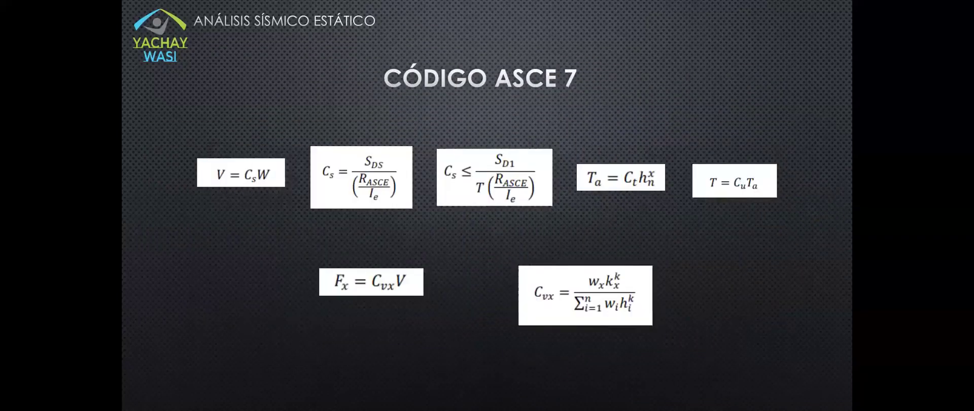
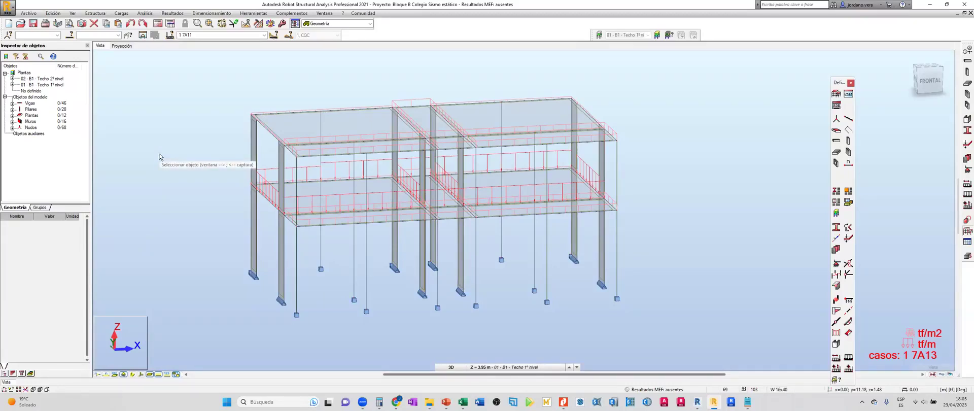
End the Código ASCE 7 slideshow and close its presentation, along with the Normas de diseño folder window.
click(446, 402)
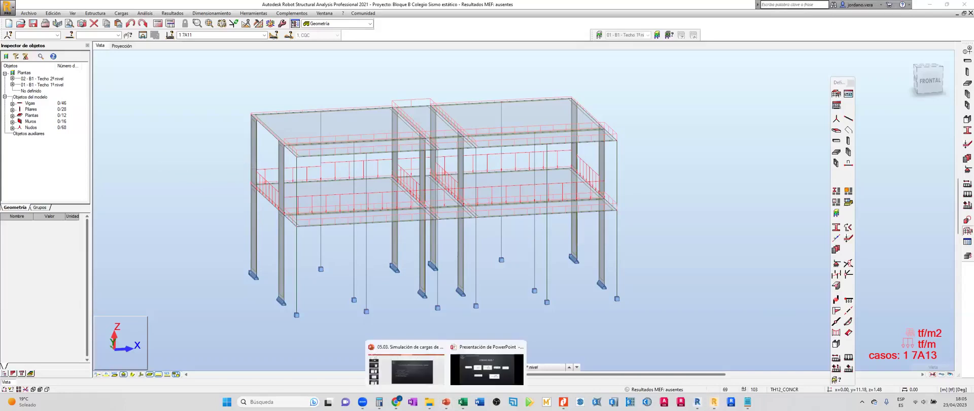
click(487, 365)
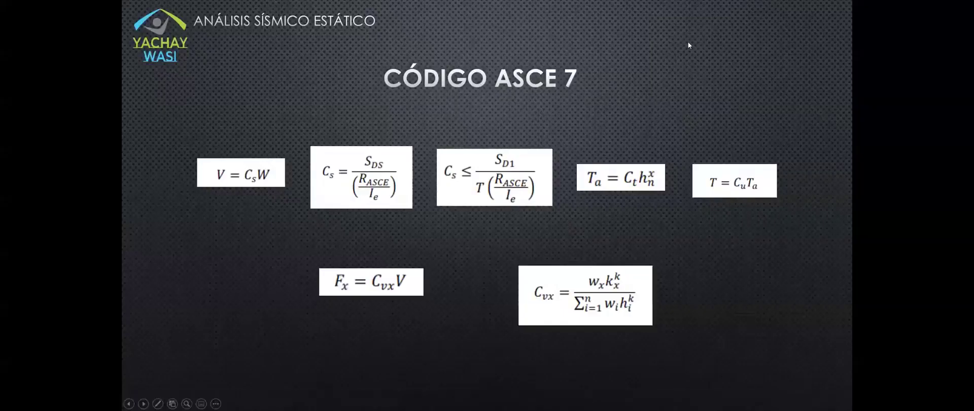
key(Escape)
click(963, 6)
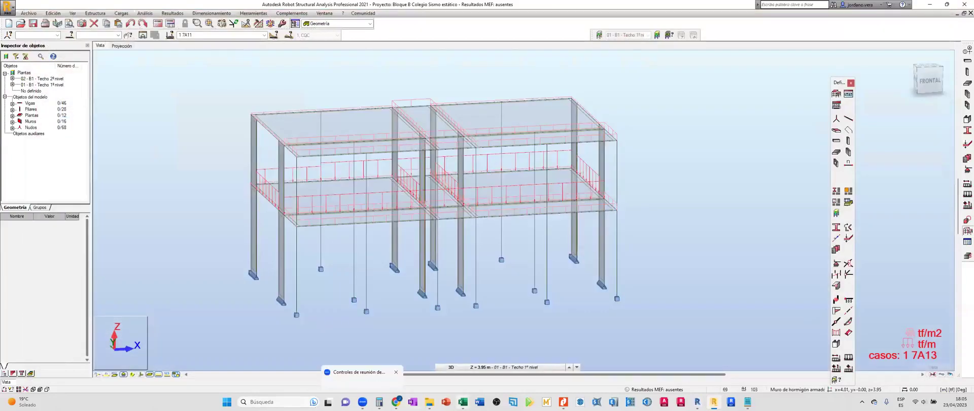
click(430, 401)
mouse_move(516, 348)
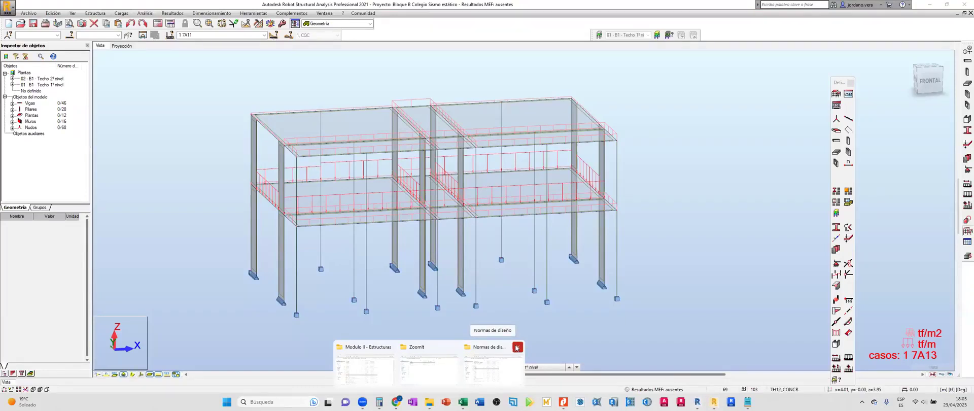
click(517, 348)
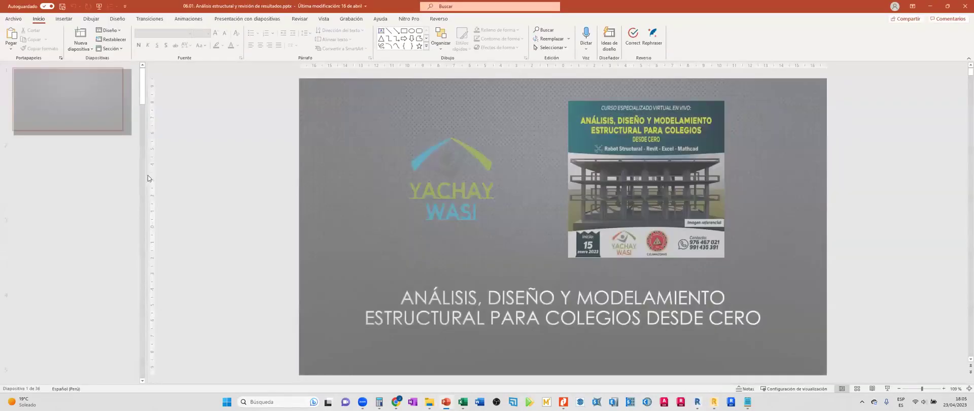
Start the slideshow of 06.01. Análisis estructural y revisión de resultados.pptx and advance through its opening slides to the topic outline.
key(F5)
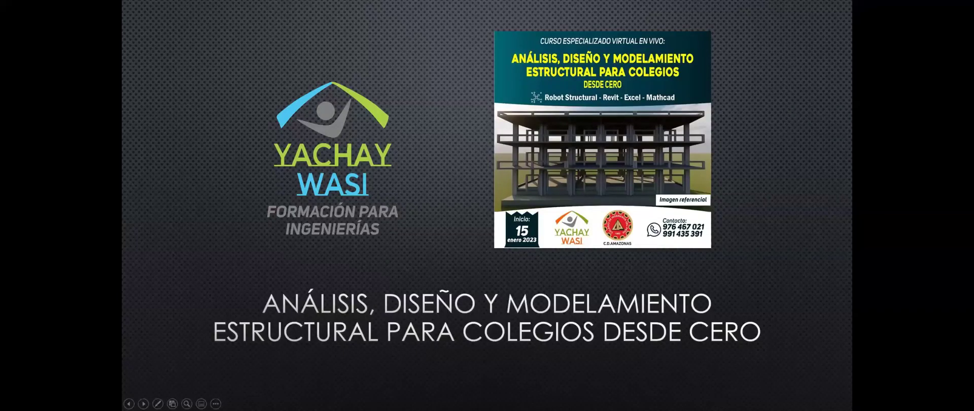
key(Right)
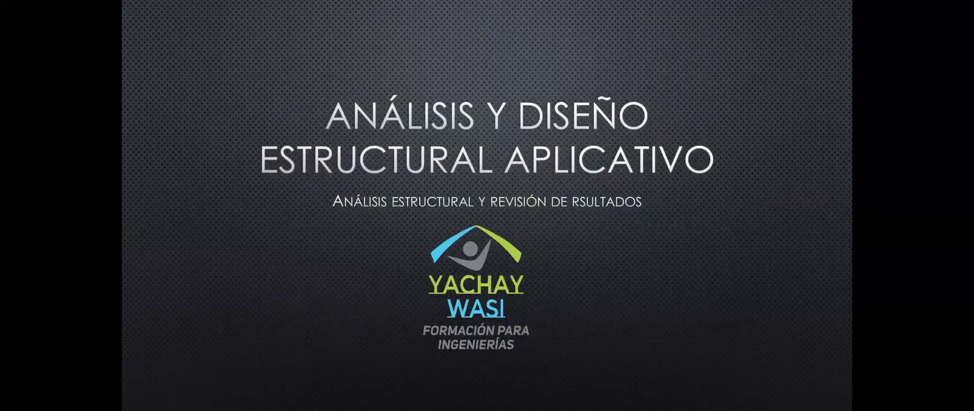
key(Right)
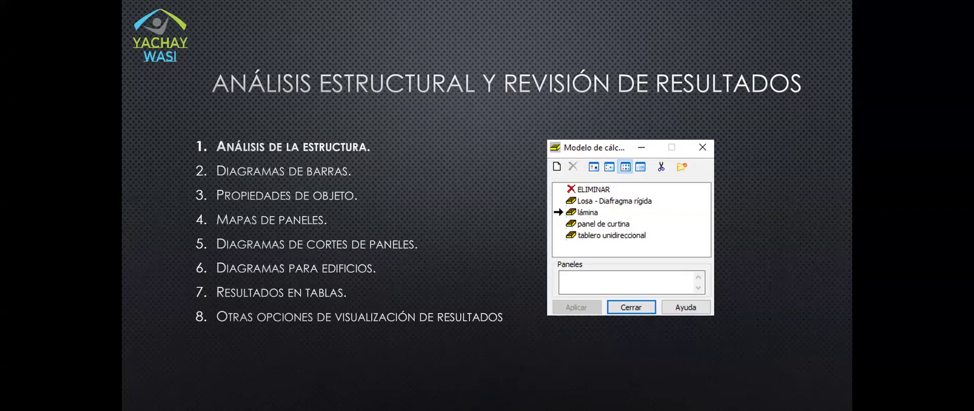
key(Right)
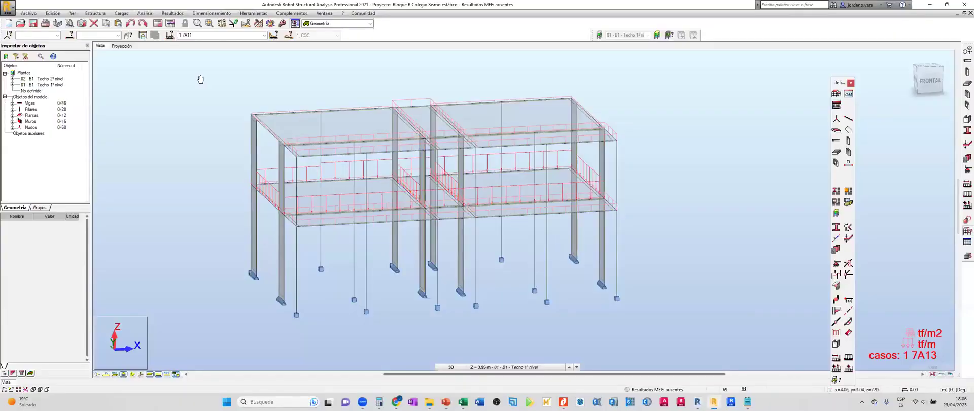
Switch to Robot and inspect the properties of the solid roof slab over one end bay and the narrow central slab.
middle_drag(224, 89, 238, 98)
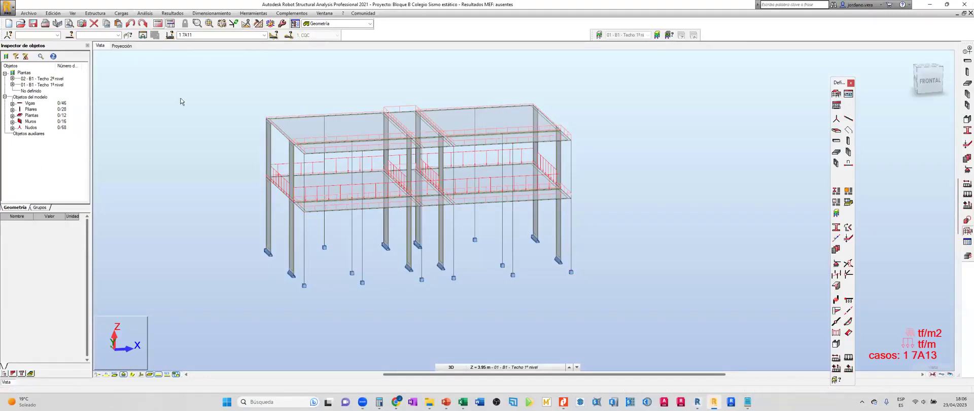
scroll(261, 142, up, 2)
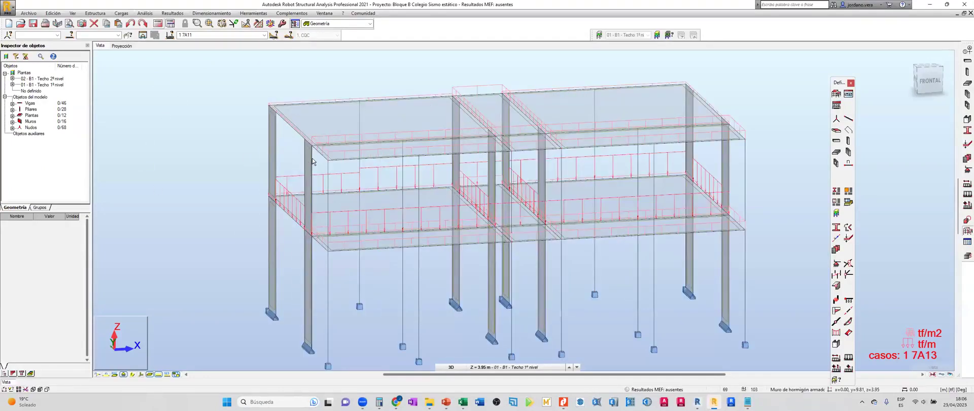
click(406, 105)
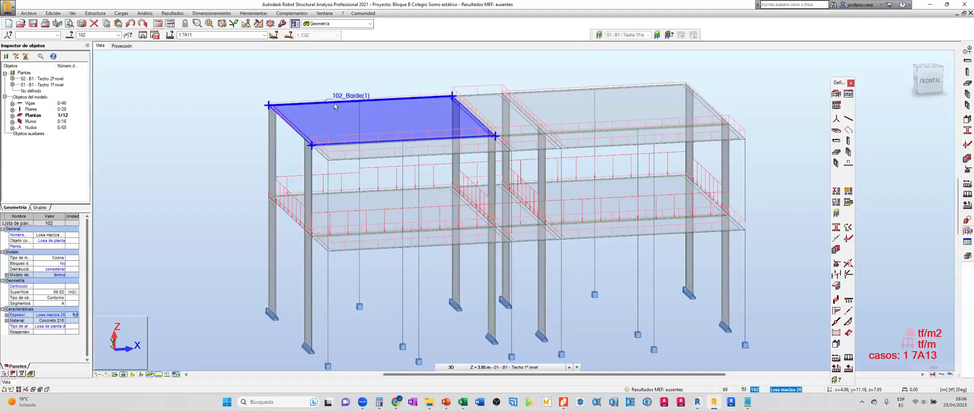
shift+middle_drag(294, 163, 361, 185)
middle_drag(528, 157, 518, 173)
shift+middle_drag(598, 155, 528, 135)
click(527, 135)
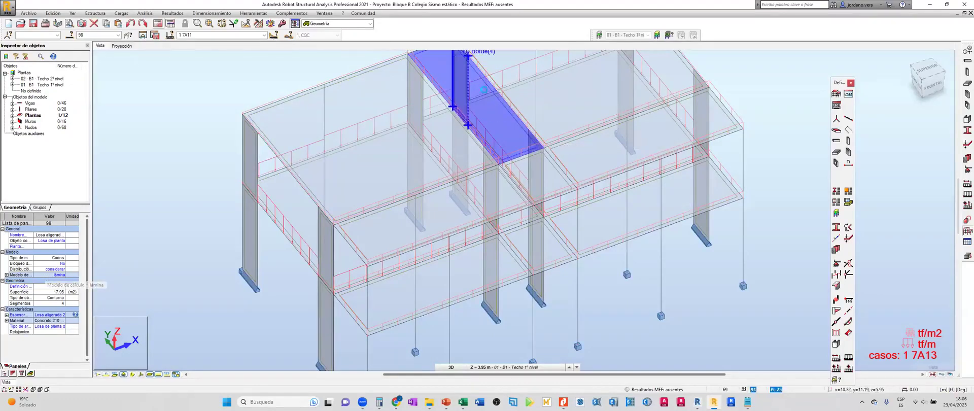
Compare the panel properties of the other end bay's solid roof slab with those of the central lightened slab.
click(491, 96)
click(492, 97)
click(471, 74)
middle_drag(399, 90, 378, 144)
shift+middle_drag(522, 141, 543, 142)
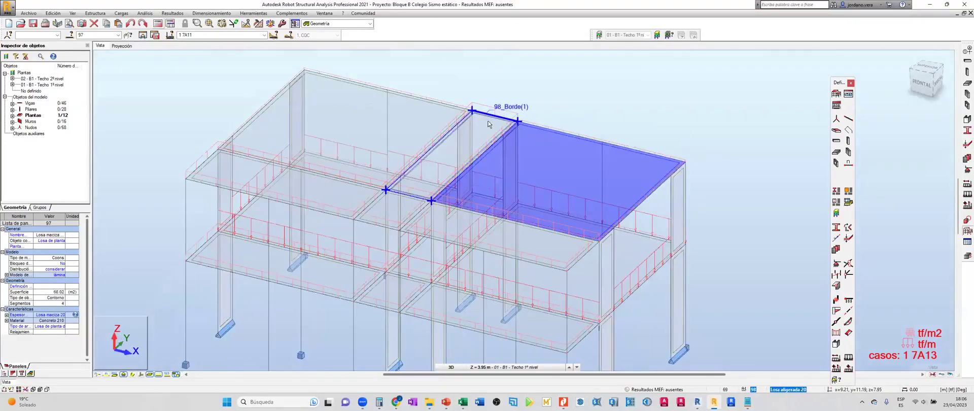
shift+middle_drag(422, 158, 423, 125)
click(424, 126)
click(452, 145)
shift+middle_drag(524, 160, 239, 290)
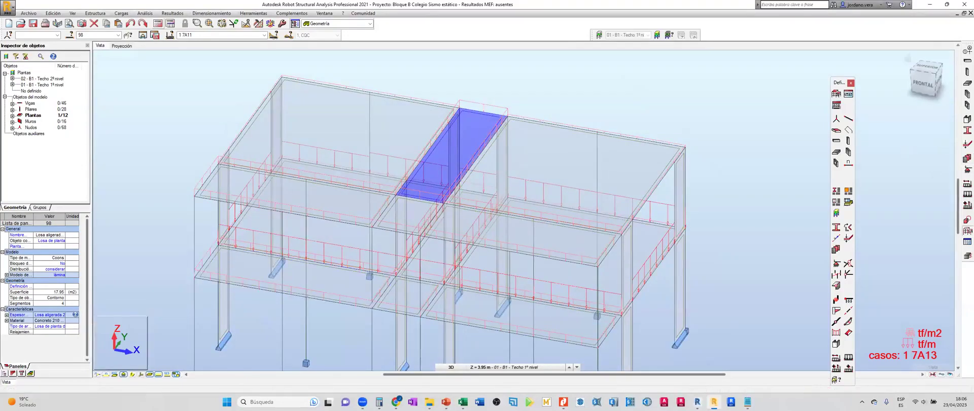
Open the thickness definition of Losa aligerada 20, check its uniform thickness settings, and close the dialogs without applying changes.
click(54, 317)
click(54, 321)
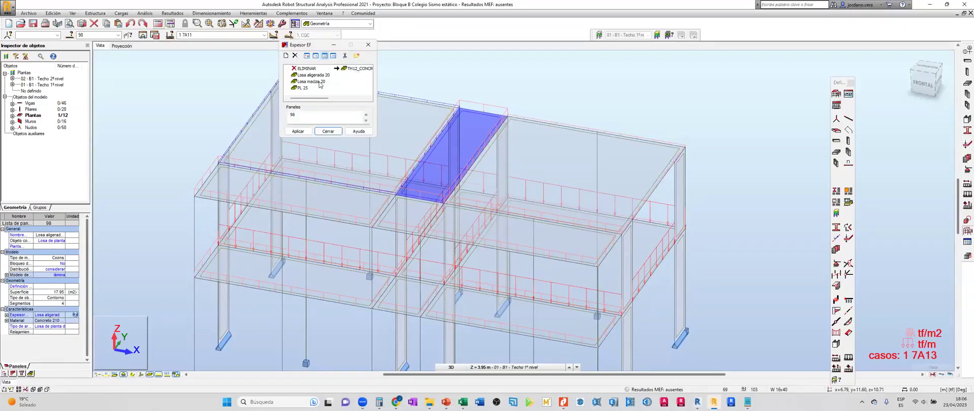
click(316, 77)
double_click(316, 80)
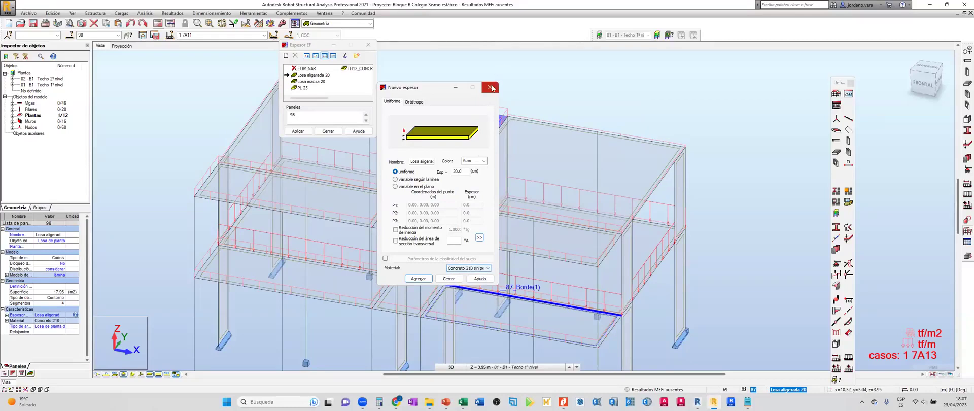
click(367, 45)
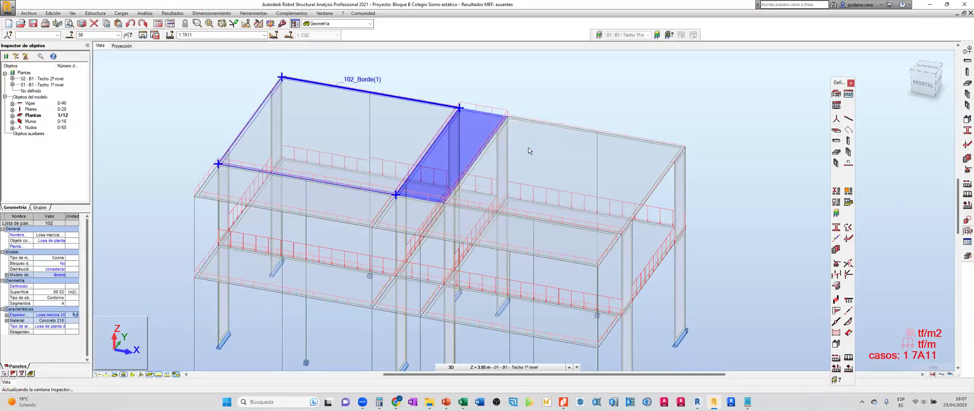
View the central roof slab from above, mark strips across its short span with temporary screen annotations, and leave annotation mode.
click(448, 132)
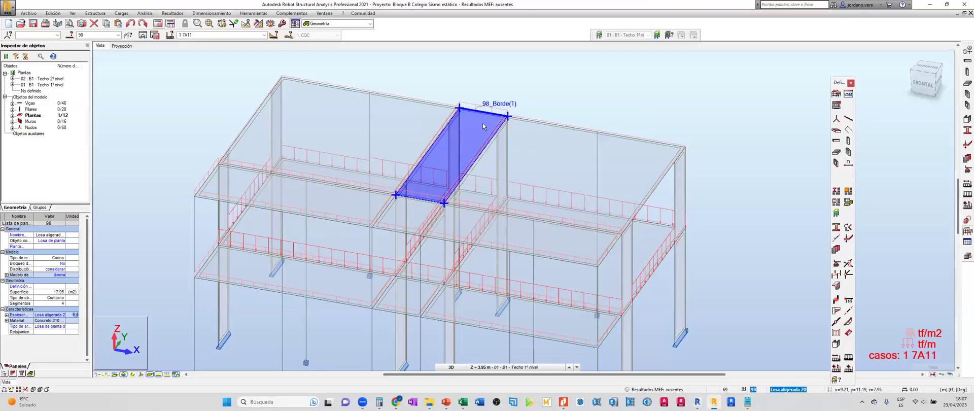
shift+middle_drag(482, 161, 962, 72)
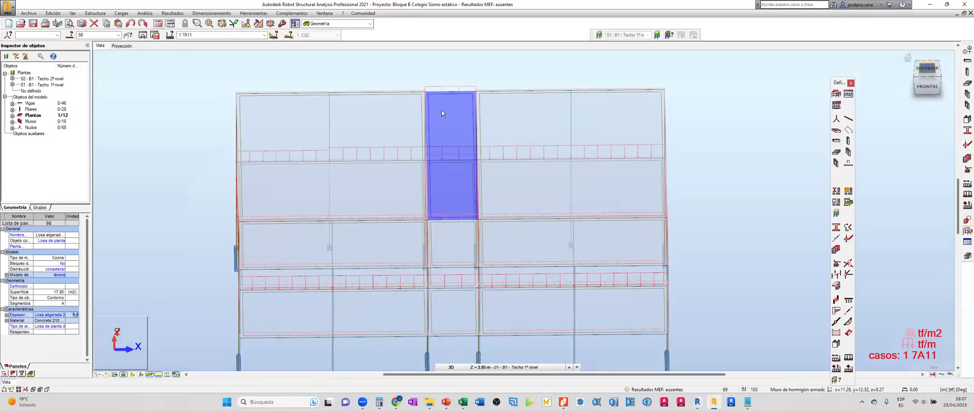
key(ctrl+alt+3)
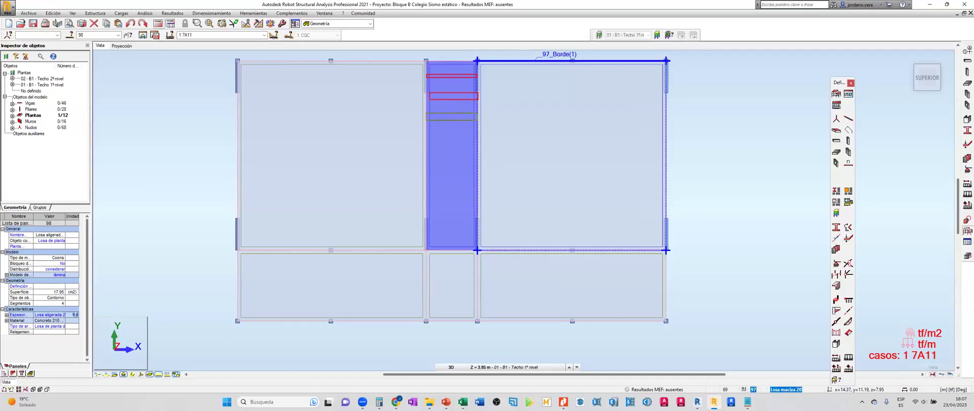
ctrl+drag(427, 114, 477, 120)
click(430, 133)
click(441, 161)
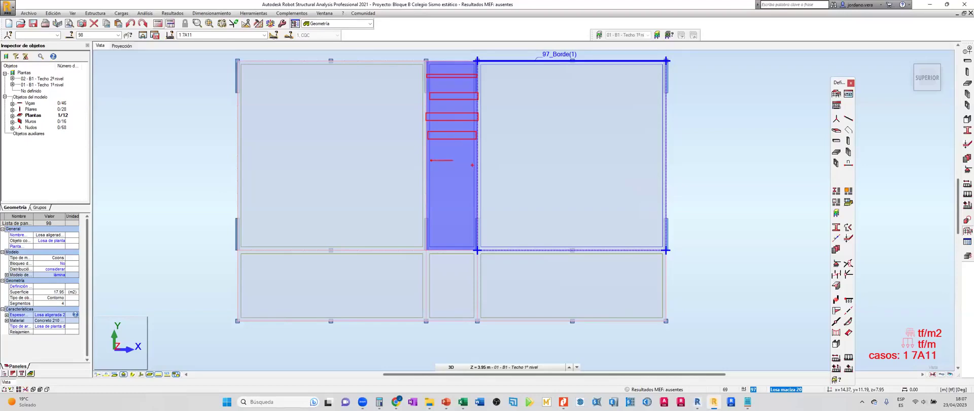
click(456, 162)
key(Escape)
Select the second-level front overhang slab beside the central bay and examine its properties from several angles.
shift+middle_drag(453, 254, 448, 237)
shift+drag(448, 237, 362, 185)
shift+middle_drag(362, 184, 309, 173)
click(309, 174)
shift+middle_drag(320, 253, 454, 233)
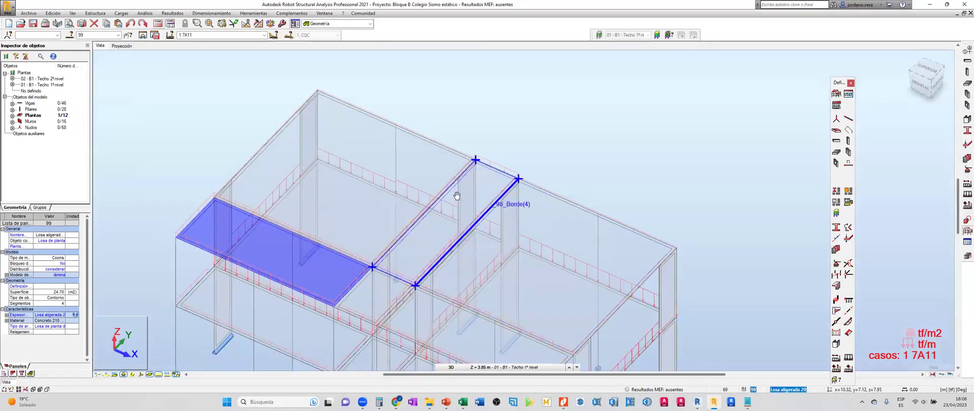
middle_drag(480, 197, 511, 133)
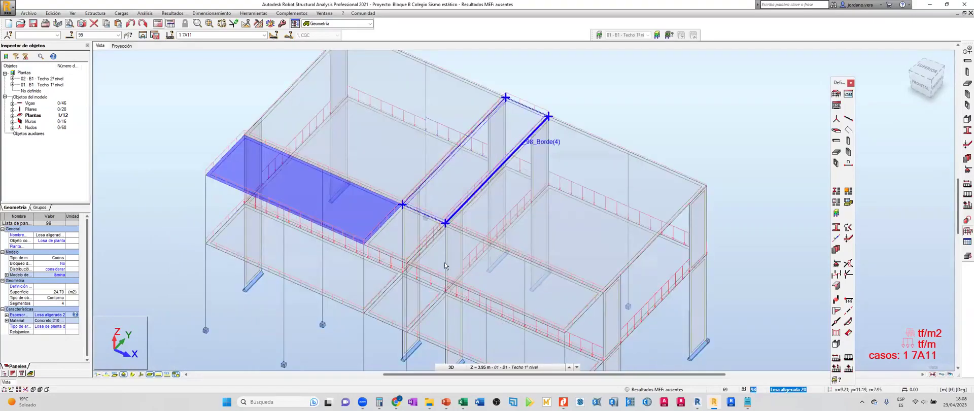
shift+middle_drag(310, 179, 404, 155)
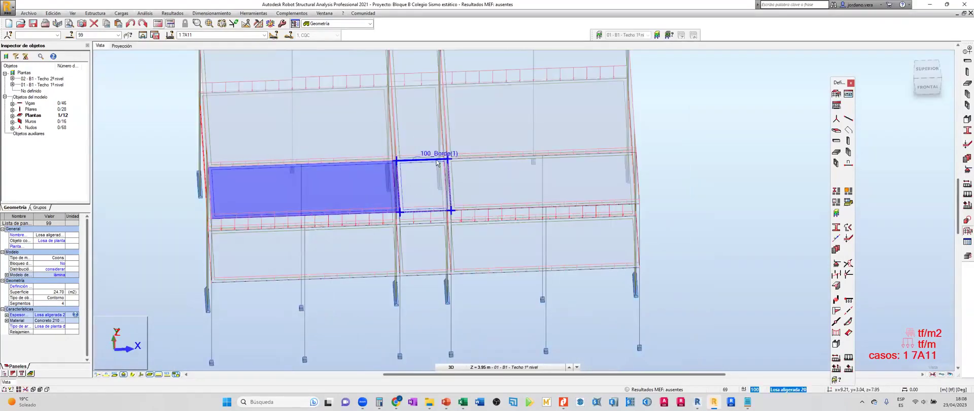
Select the matching front overhang slabs on both levels, review their shared properties, and clear the selection.
shift+middle_drag(488, 262, 367, 286)
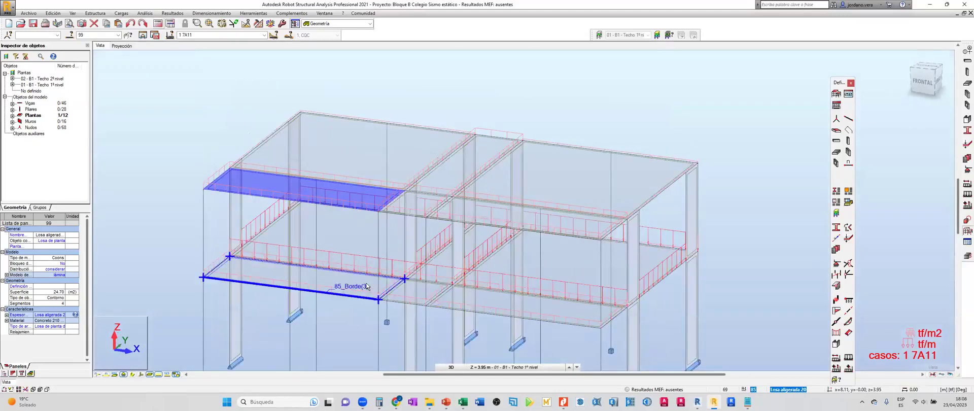
click(367, 287)
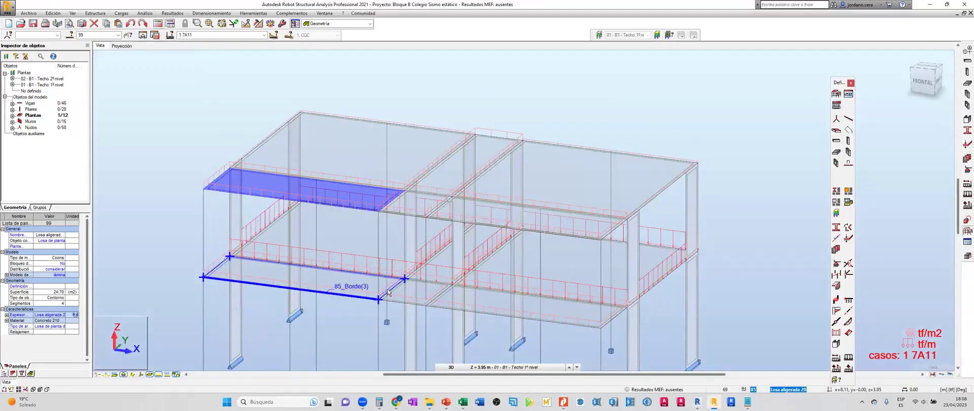
ctrl+click(372, 192)
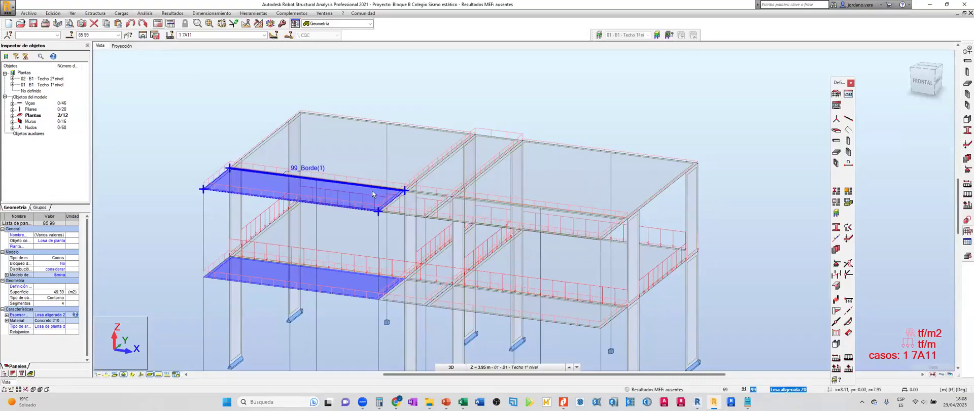
middle_drag(385, 165, 380, 159)
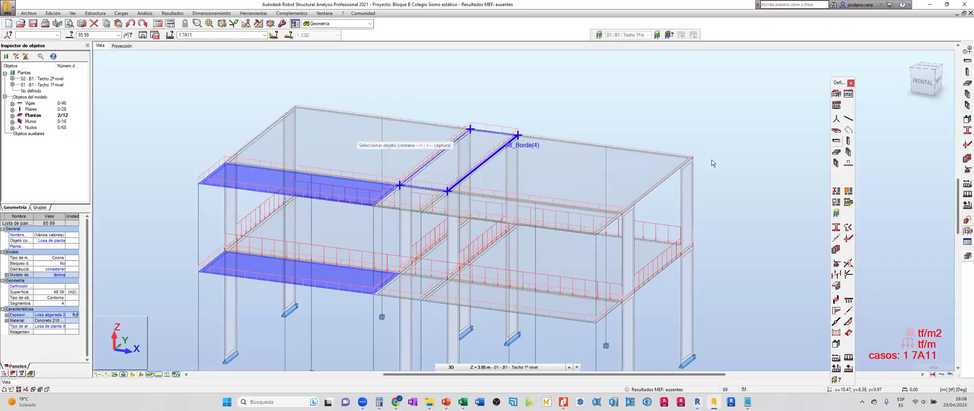
key(Escape)
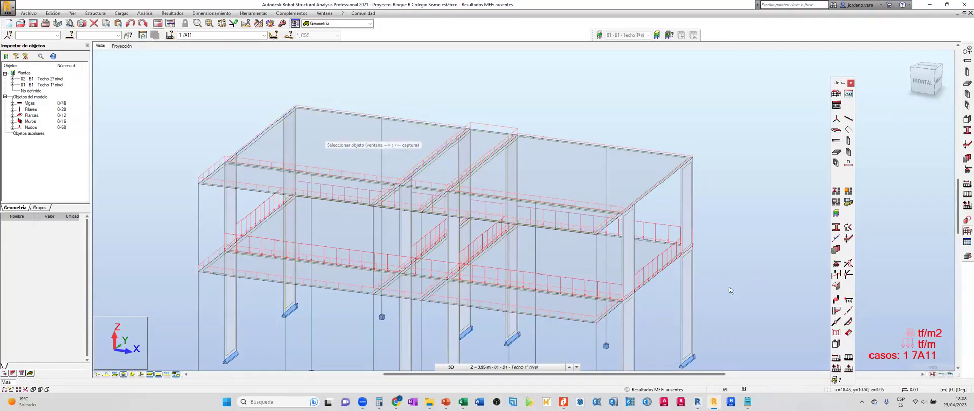
Examine the beams, walls and slab connections from the building's end side, up close and as a whole.
shift+middle_drag(509, 294, 499, 302)
shift+middle_drag(591, 274, 511, 292)
scroll(503, 268, up, 3)
scroll(500, 265, down, 2)
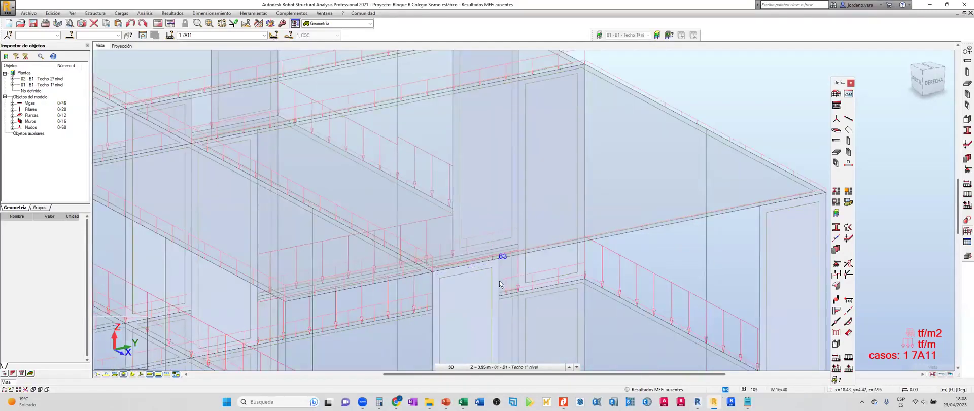
scroll(644, 317, down, 2)
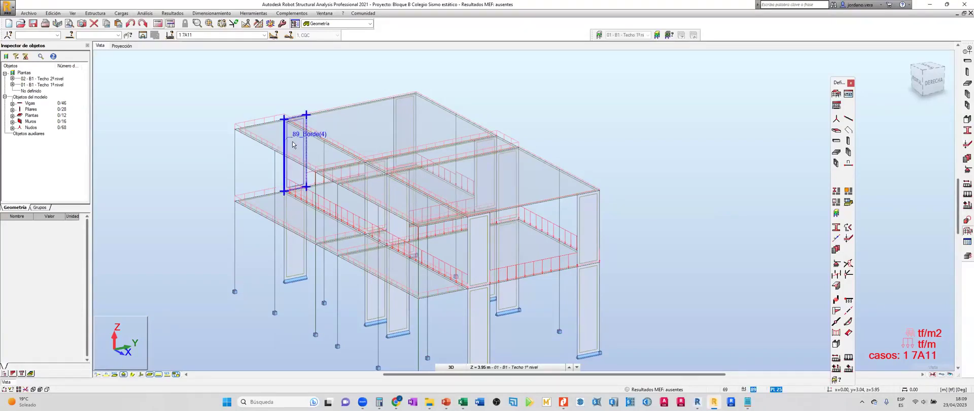
Turn the model back to its front side and hide the load symbols in the view.
shift+middle_drag(287, 328, 304, 315)
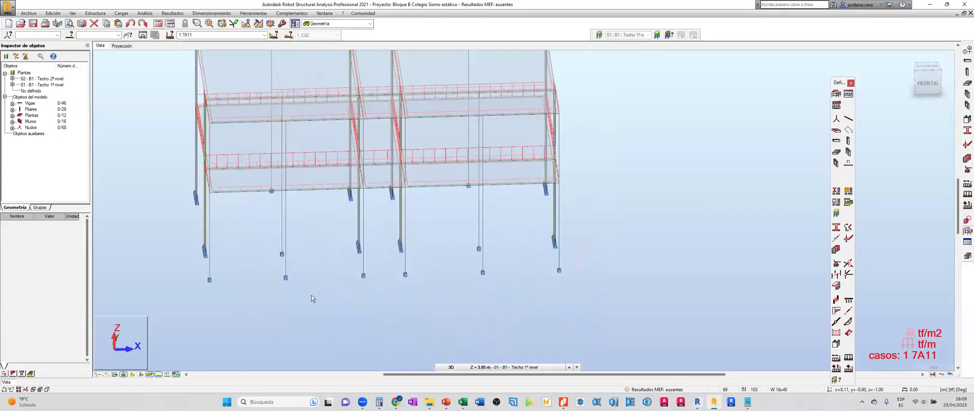
click(158, 376)
middle_drag(331, 169, 330, 228)
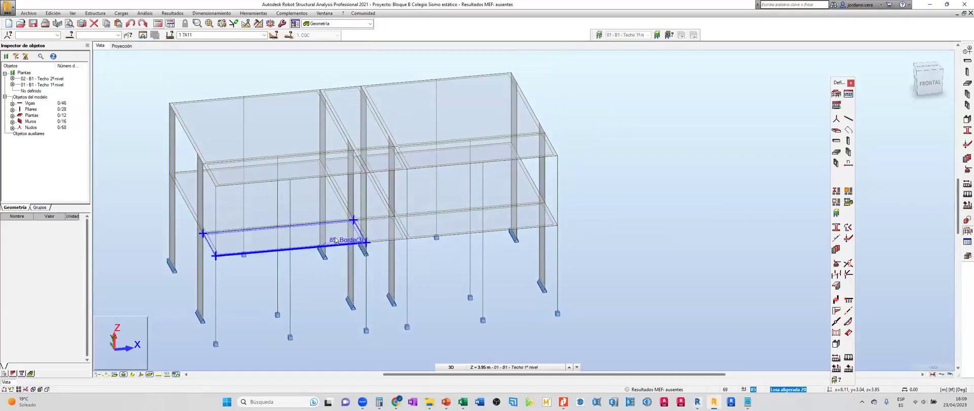
shift+middle_drag(425, 268, 407, 248)
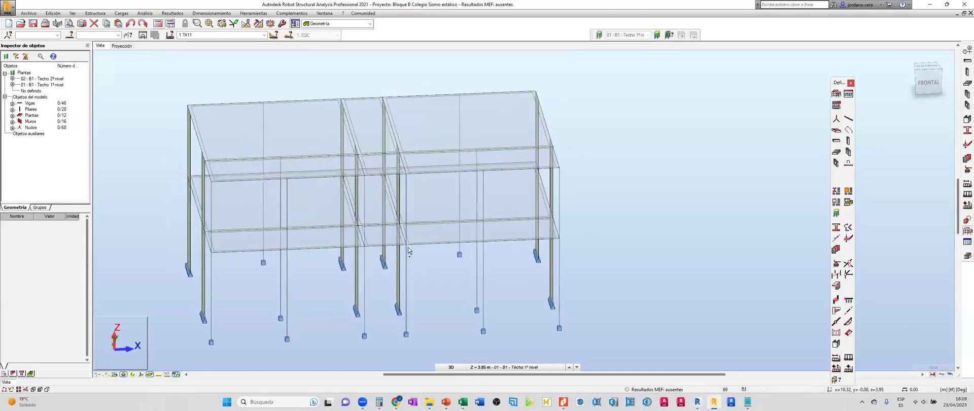
Select the first-level central slab and the two large side slabs in turn and compare their panel properties.
click(375, 200)
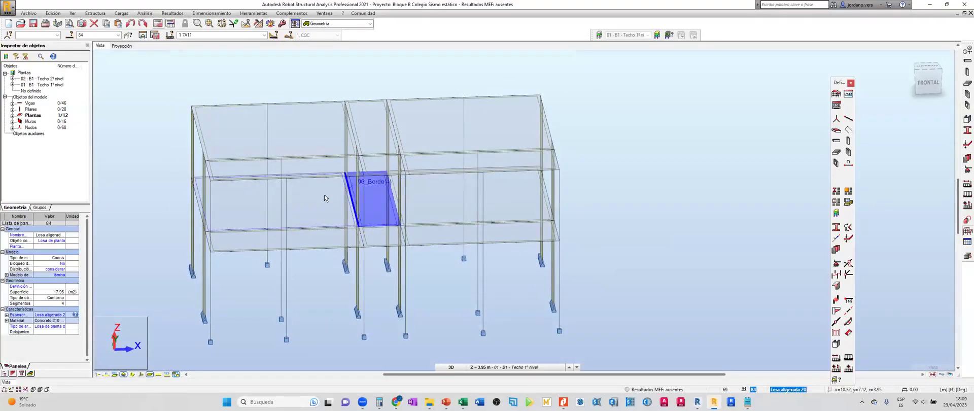
click(324, 193)
shift+middle_drag(291, 276, 386, 279)
shift+middle_drag(464, 217, 373, 210)
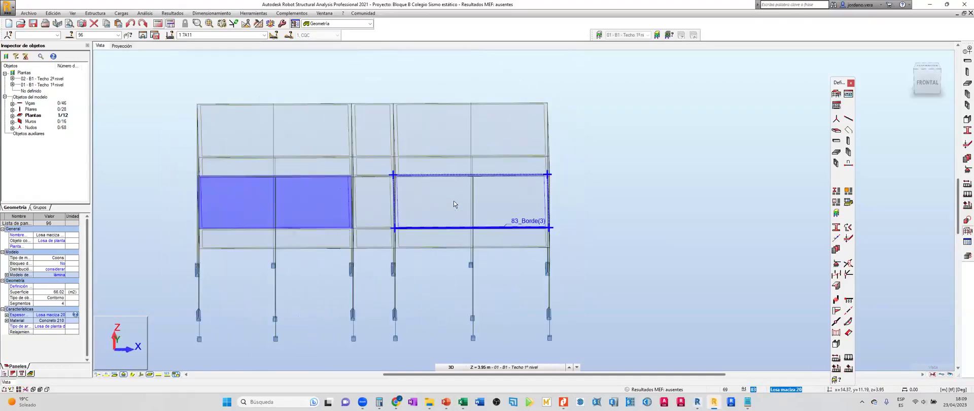
click(453, 200)
shift+middle_drag(481, 287, 404, 219)
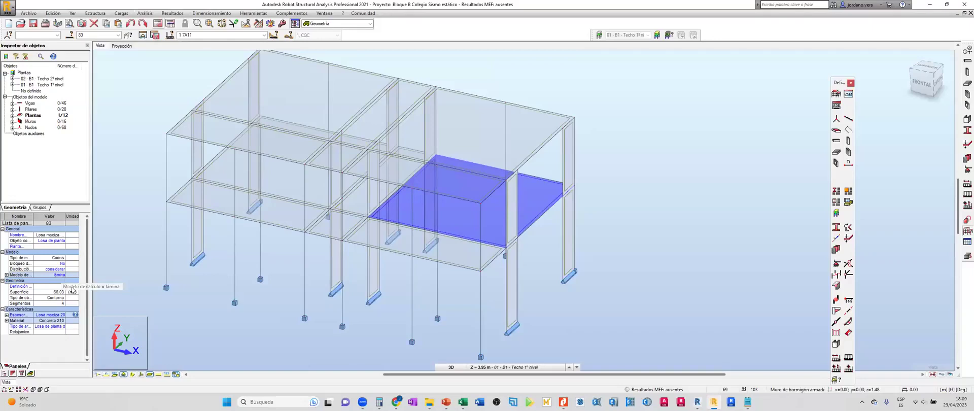
shift+middle_drag(415, 279, 440, 277)
Reselect the first-level central slab and its large neighbour on the higher-X side, comparing their properties up close.
click(365, 217)
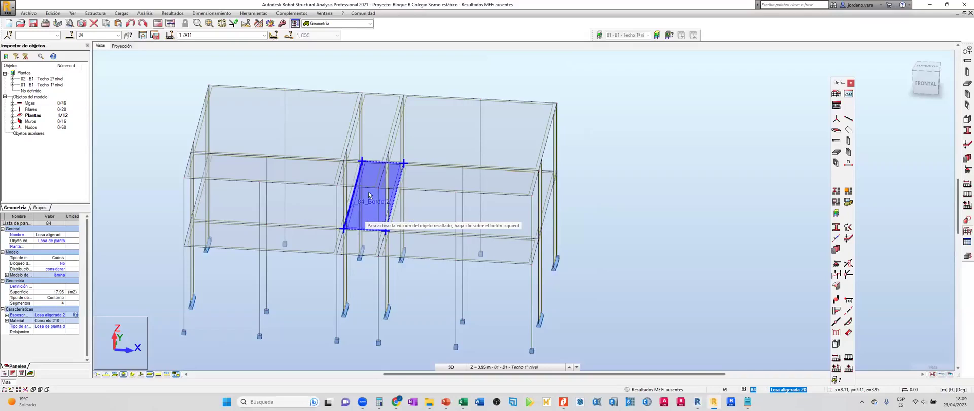
shift+middle_drag(366, 217, 370, 185)
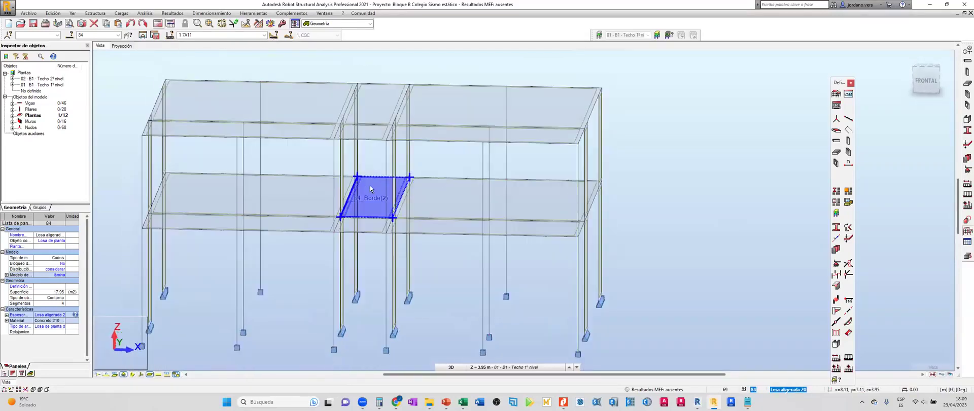
scroll(369, 187, up, 2)
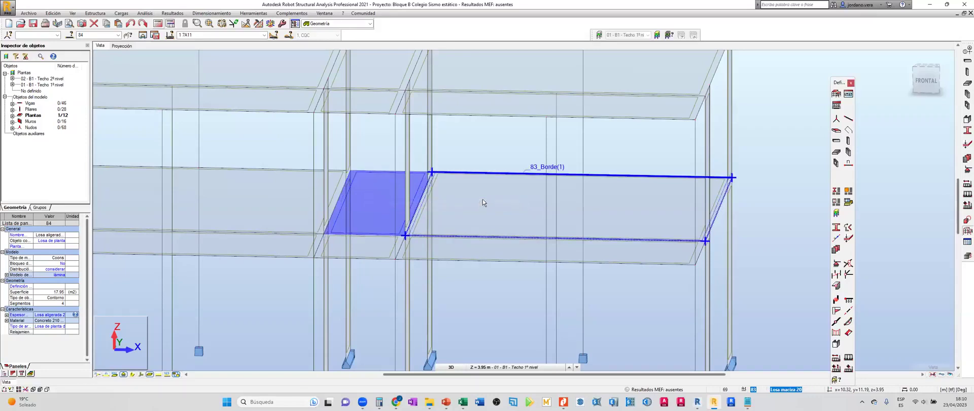
click(482, 201)
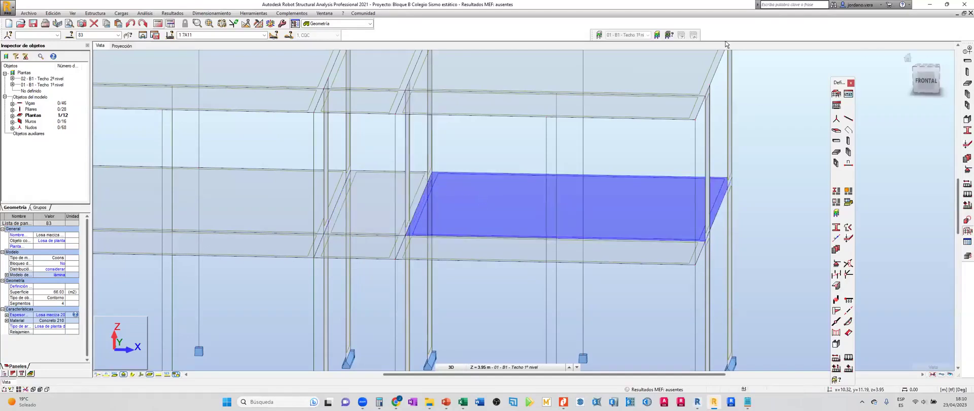
Clear the slab selection and review the lámina definition among the panel calculation models.
click(420, 144)
click(260, 23)
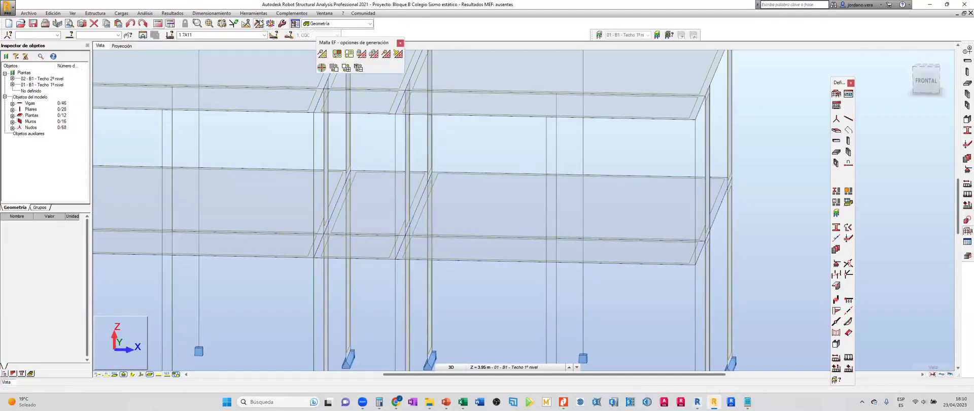
click(336, 54)
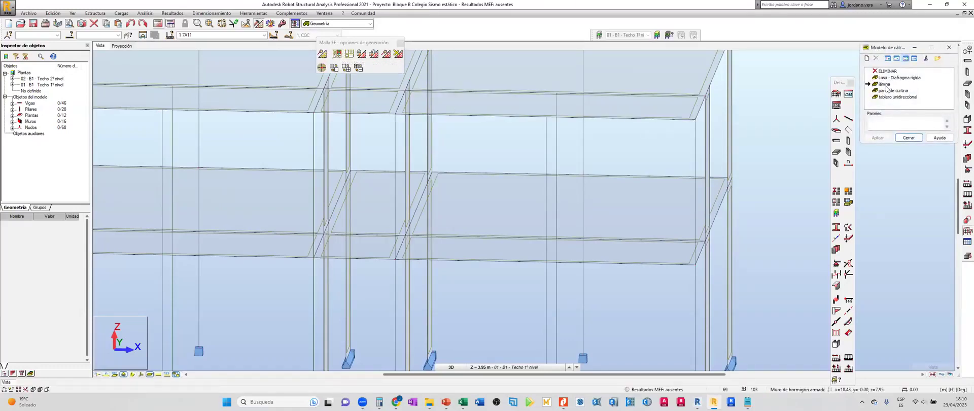
double_click(885, 84)
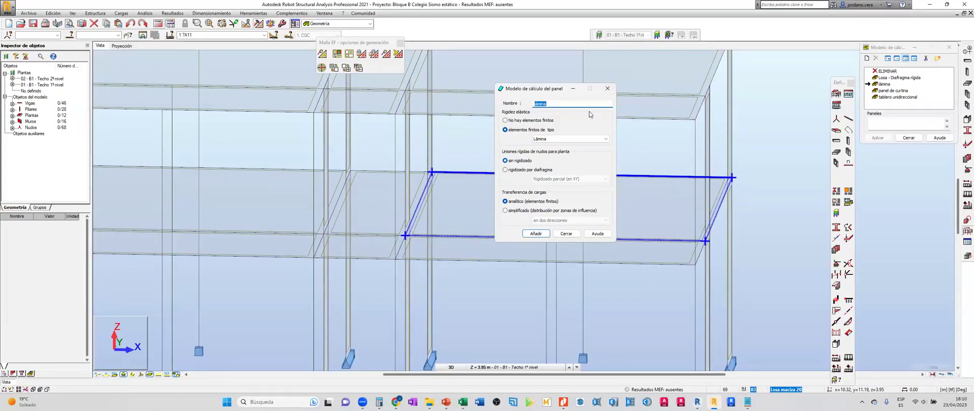
click(610, 90)
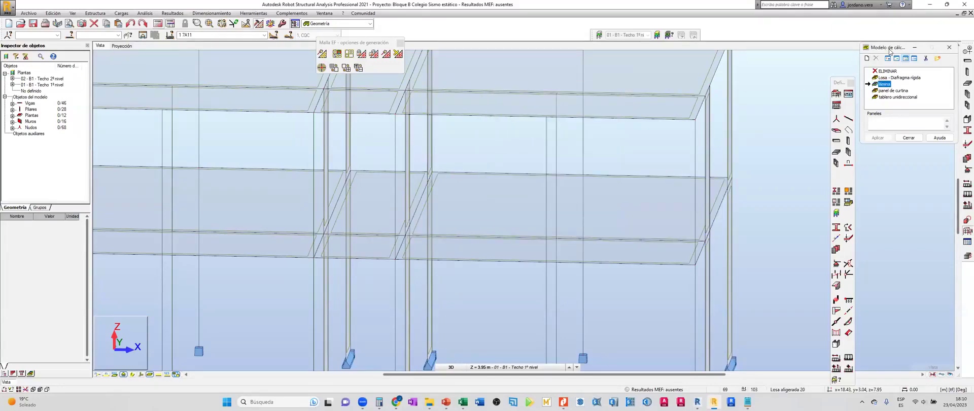
Review the Losa - Diafragma rígida calculation model, including its two-way load transfer, and close its definition.
drag(891, 47, 568, 84)
double_click(574, 115)
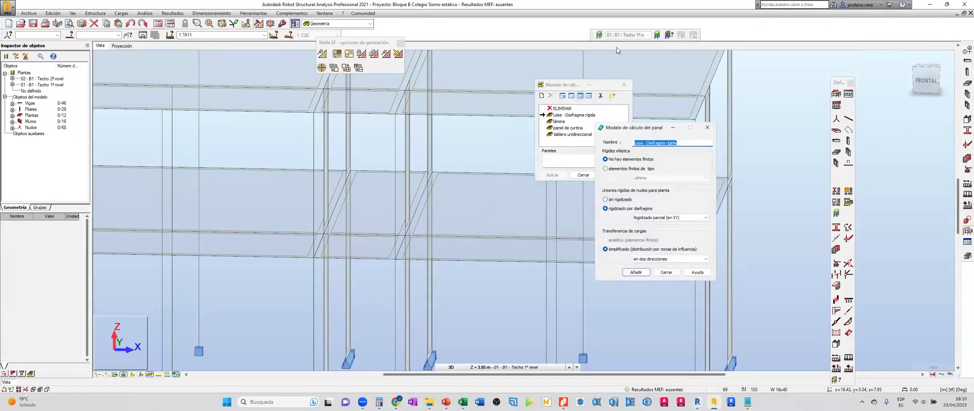
drag(655, 130, 463, 117)
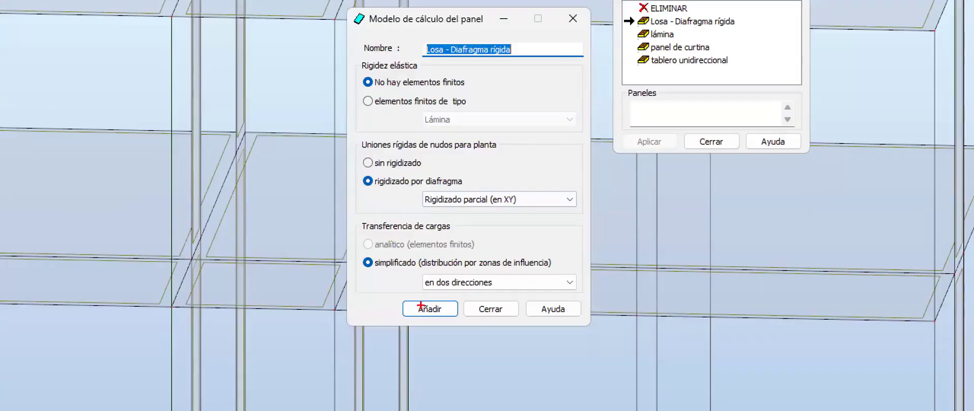
mouse_move(407, 264)
mouse_down()
mouse_move(597, 288)
mouse_move(587, 294)
mouse_up()
drag(496, 285, 592, 214)
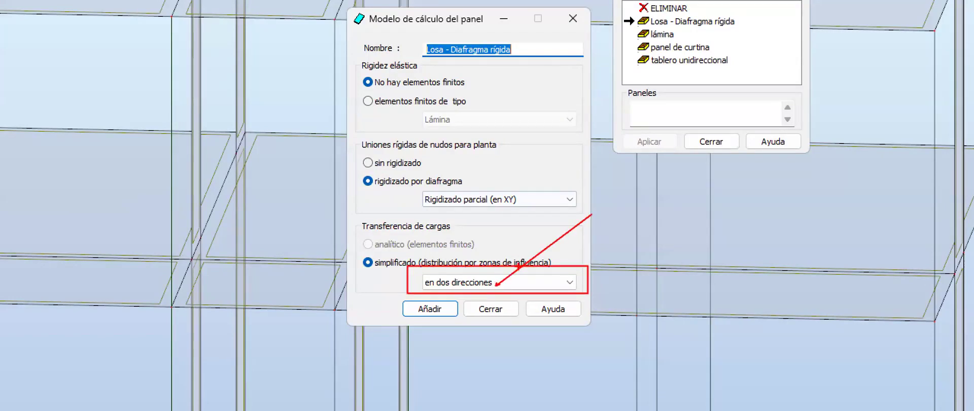
key(Escape)
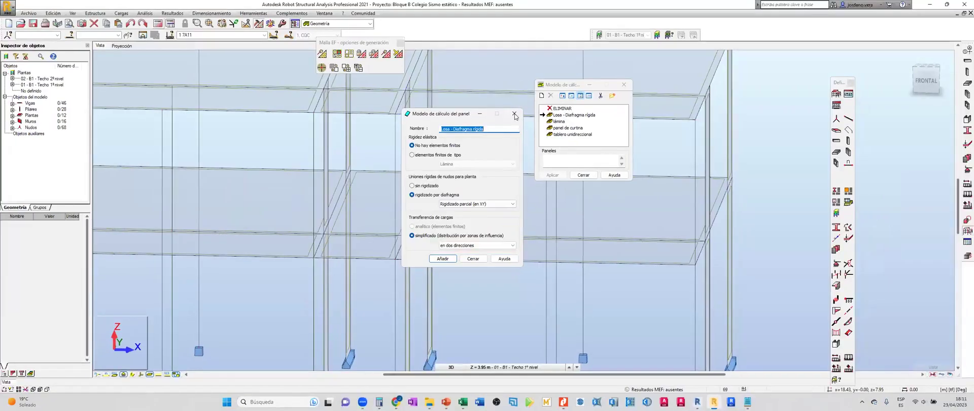
click(514, 113)
Examine the stiffness, diaphragm and load transfer settings of the tablero unidireccional calculation model.
click(576, 135)
double_click(576, 134)
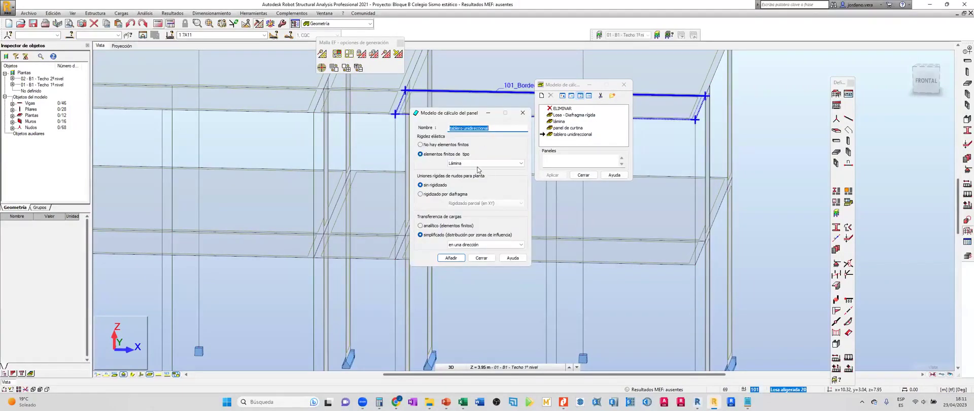
key(ctrl+1)
click(466, 157)
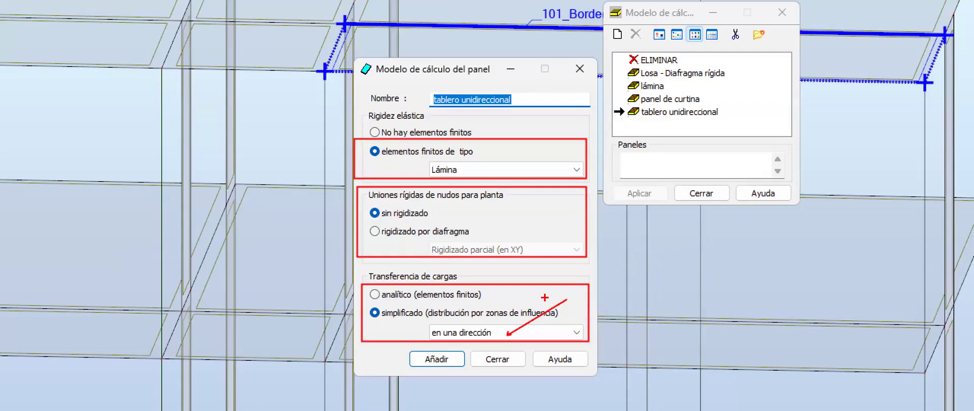
ctrl+shift+drag(459, 162, 497, 140)
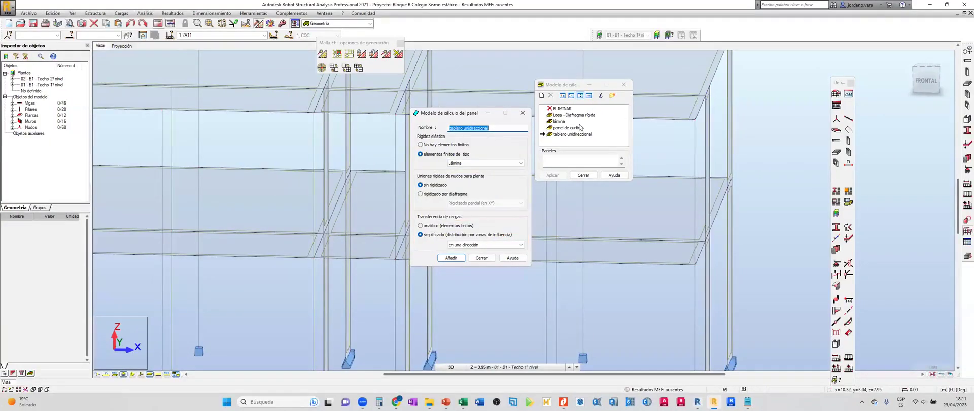
Add a panel calculation model named Aligerado with no finite elements, no rigid links and simplified one-way load transfer.
click(504, 128)
text(Aligerado)
click(460, 145)
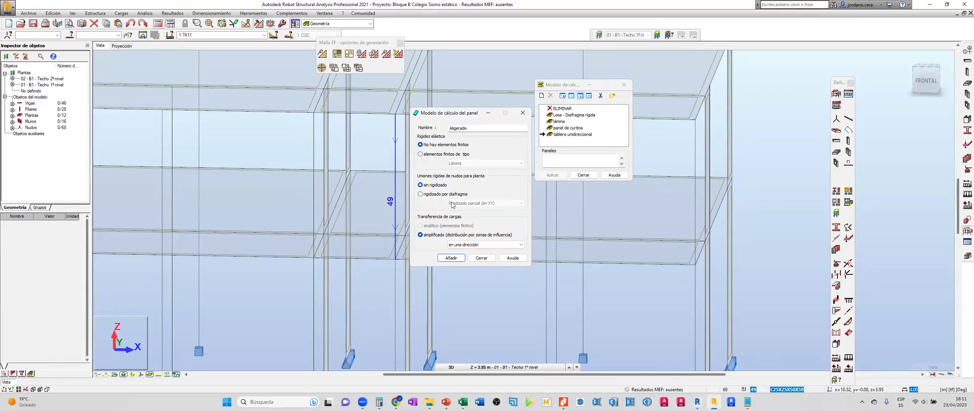
click(450, 257)
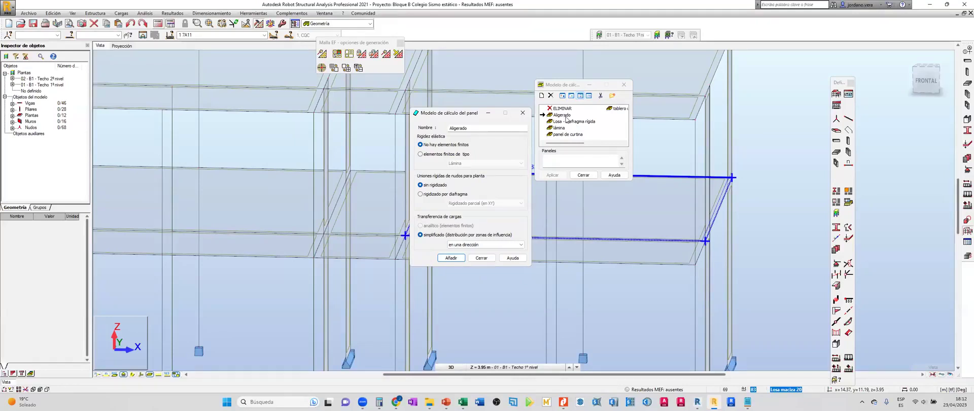
Compare the load transfer settings of the Losa - Diafragma rígida and Aligerado models, leaving both definitions as they are.
click(580, 123)
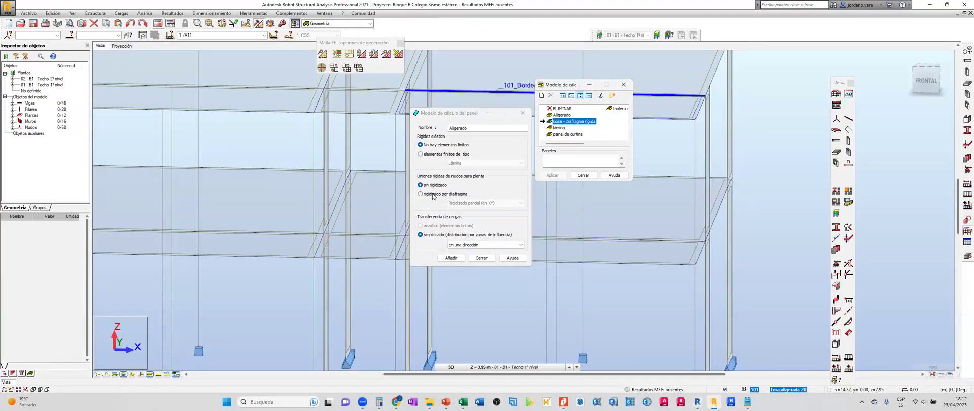
double_click(564, 124)
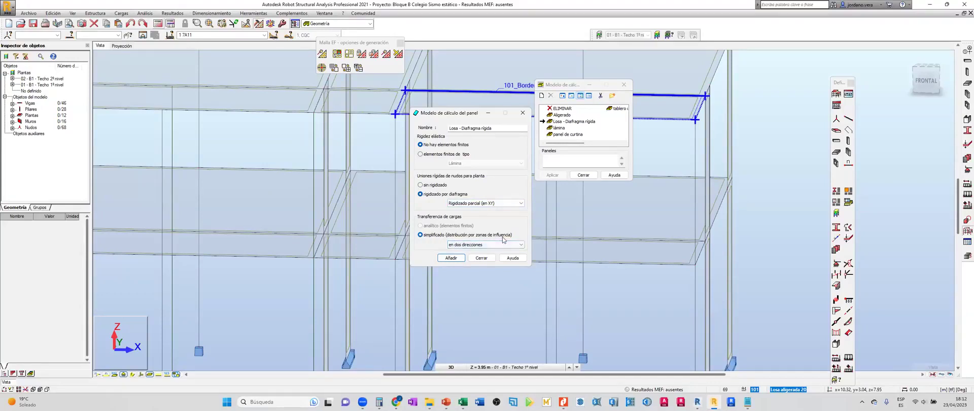
click(476, 245)
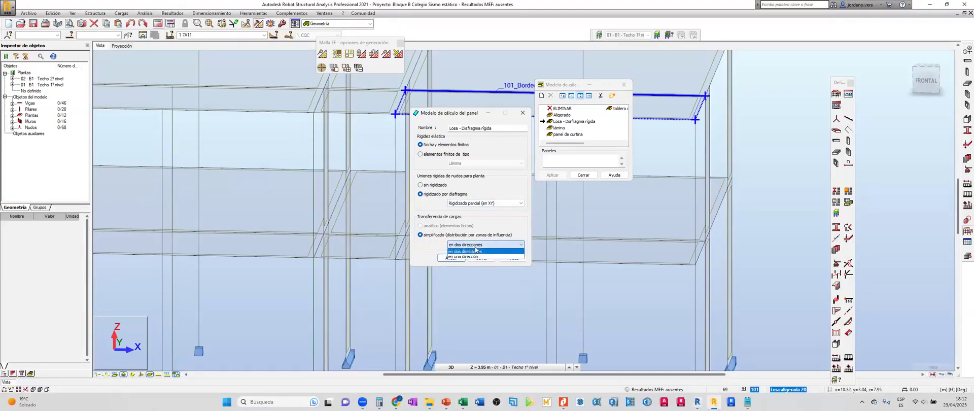
click(505, 126)
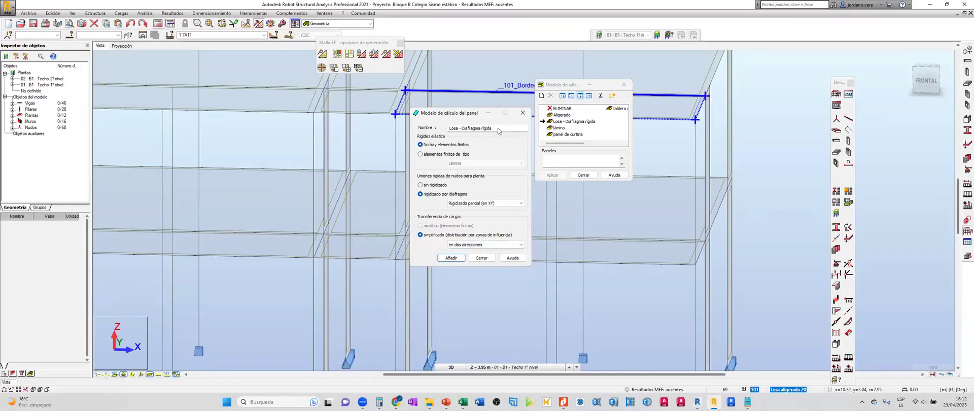
click(522, 113)
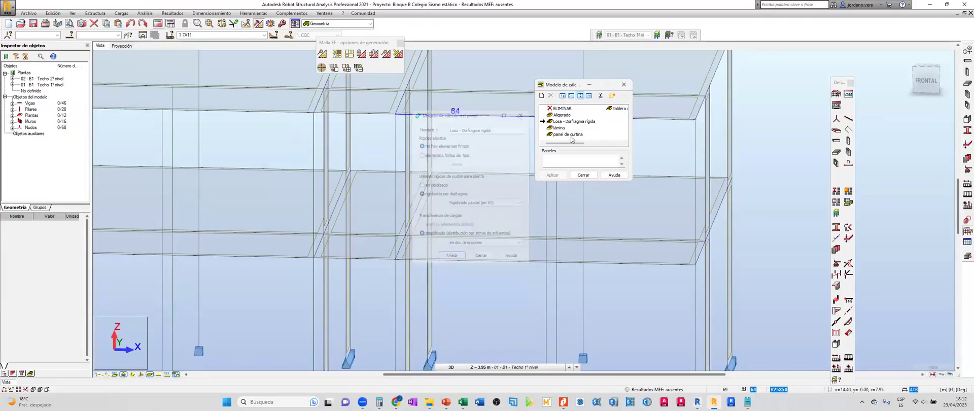
double_click(561, 114)
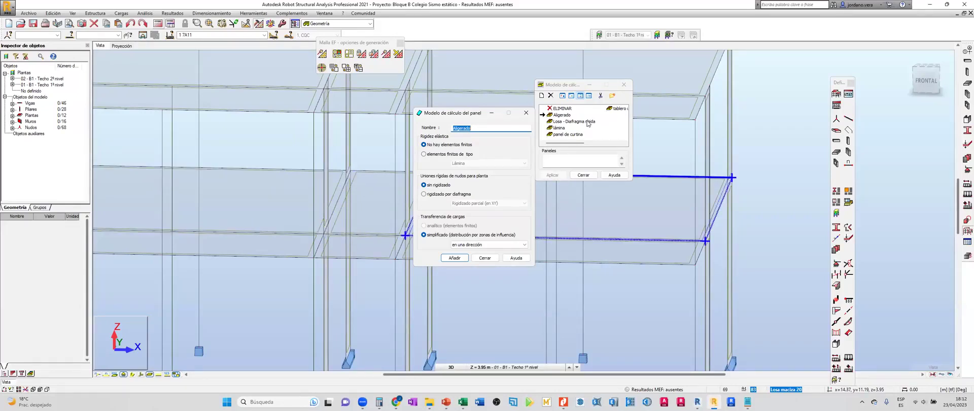
click(484, 258)
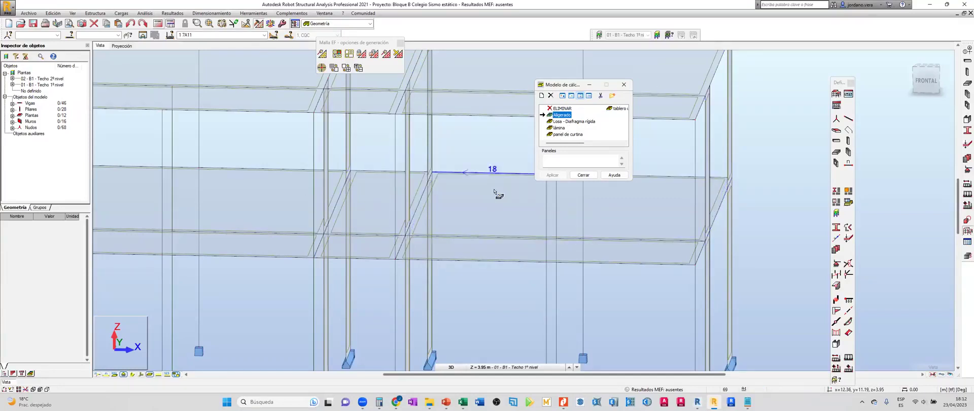
Reopen the tablero unidireccional definition to check its finite element and load transfer options, and close it.
click(581, 161)
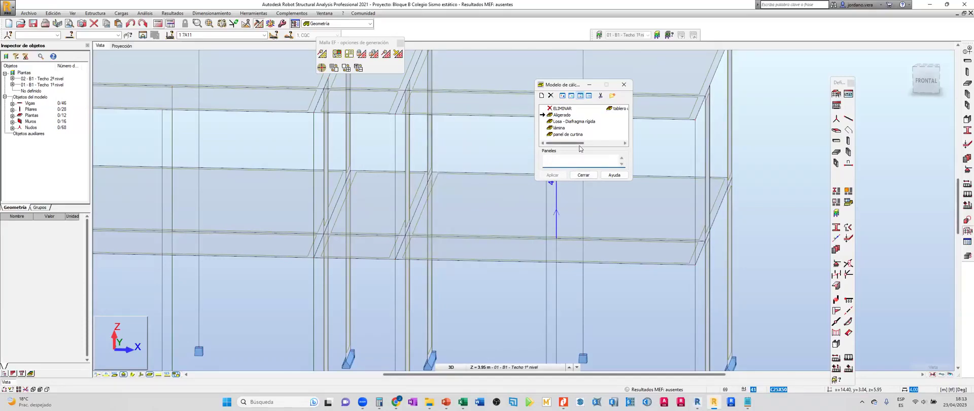
drag(577, 147, 598, 147)
double_click(573, 108)
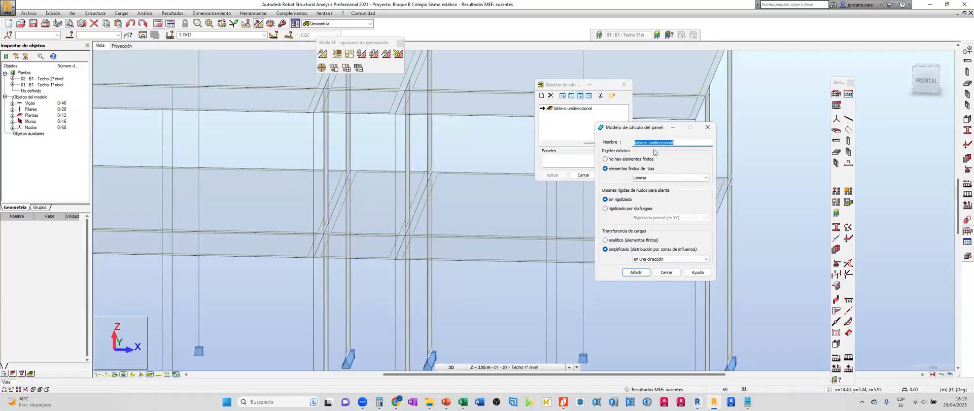
drag(630, 128, 387, 128)
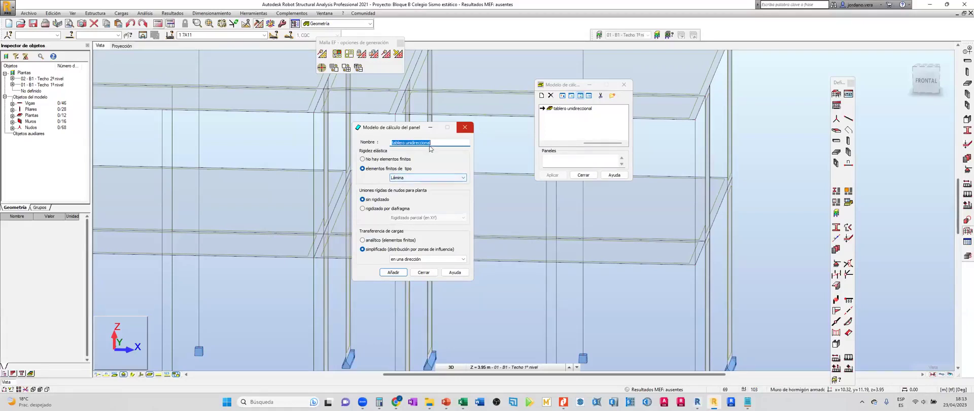
key(Return)
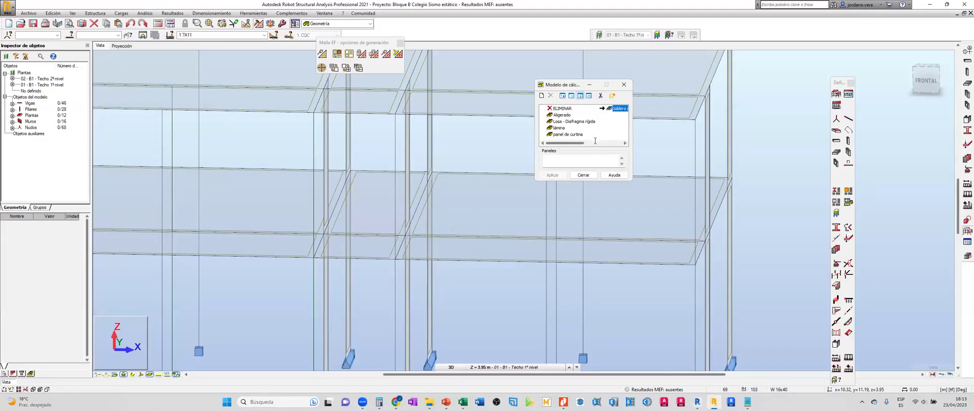
Assign the Aligerado calculation model to the first-level central slab and the front overhang slabs on that level.
click(565, 116)
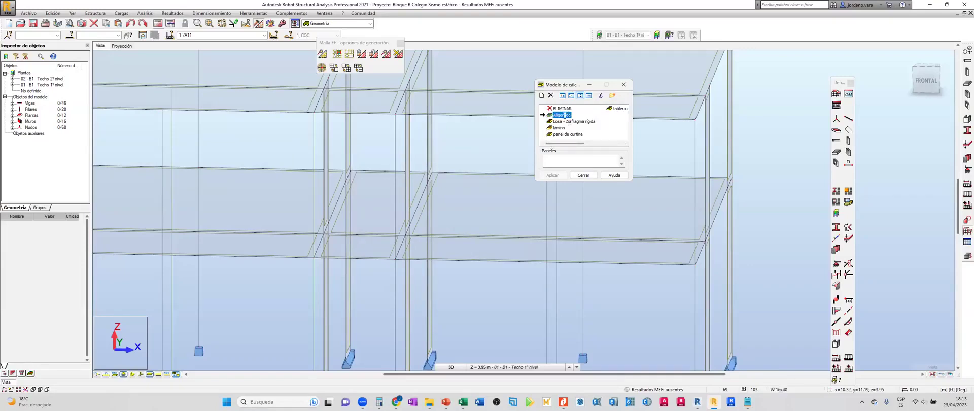
click(383, 206)
click(372, 249)
middle_drag(280, 282, 386, 276)
click(381, 244)
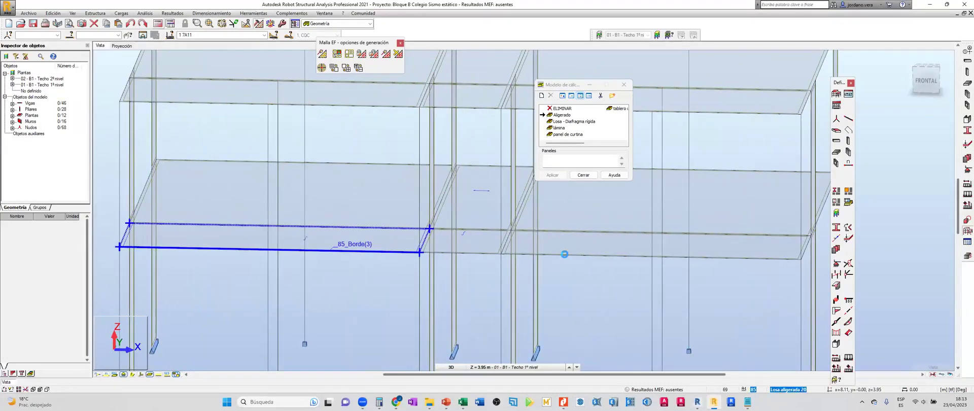
Assign the Aligerado calculation model to the second-level central slab and its front overhang slabs.
scroll(456, 284, down, 3)
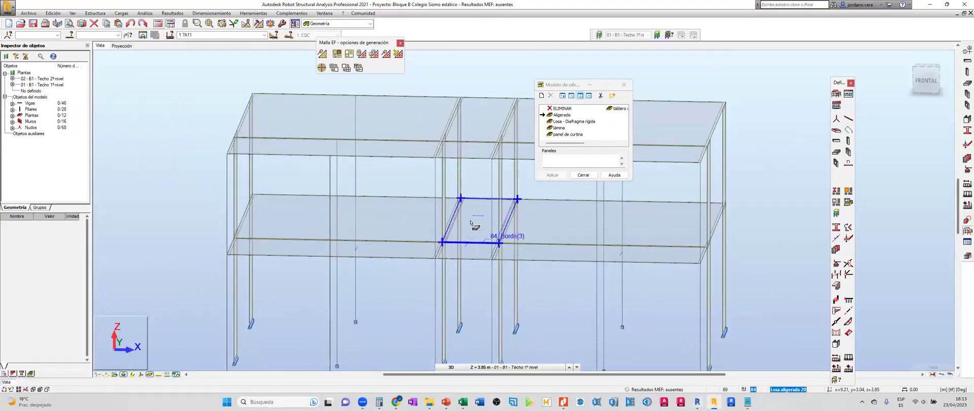
shift+middle_drag(470, 220, 419, 228)
click(429, 196)
click(478, 200)
click(489, 114)
click(467, 205)
shift+middle_drag(481, 263, 489, 162)
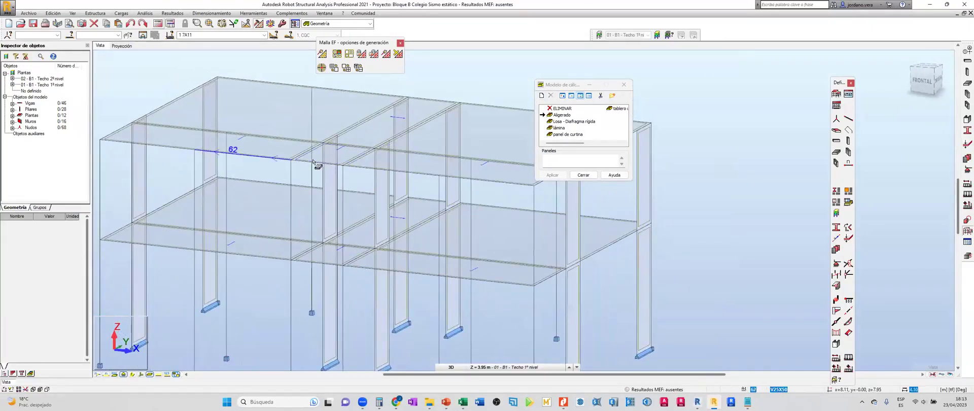
Close the panel calculation model dialog and the mesh generation options toolbar.
scroll(350, 168, up, 4)
scroll(355, 162, down, 4)
shift+middle_drag(424, 168, 348, 190)
middle_drag(341, 227, 416, 165)
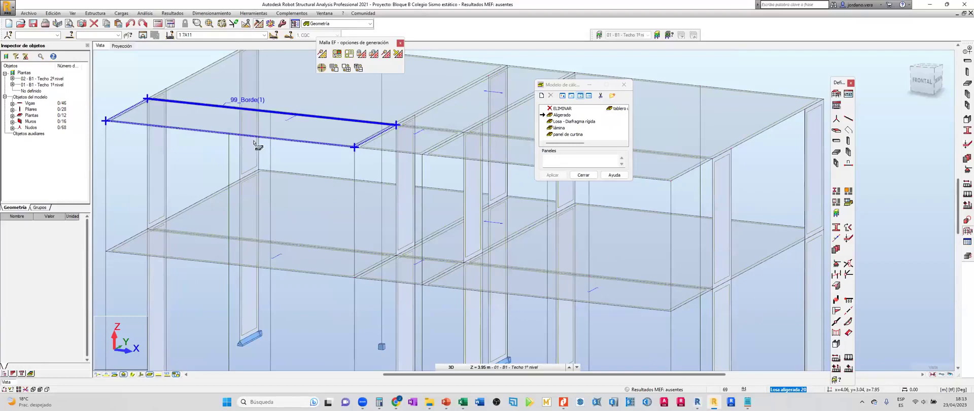
scroll(278, 131, up, 2)
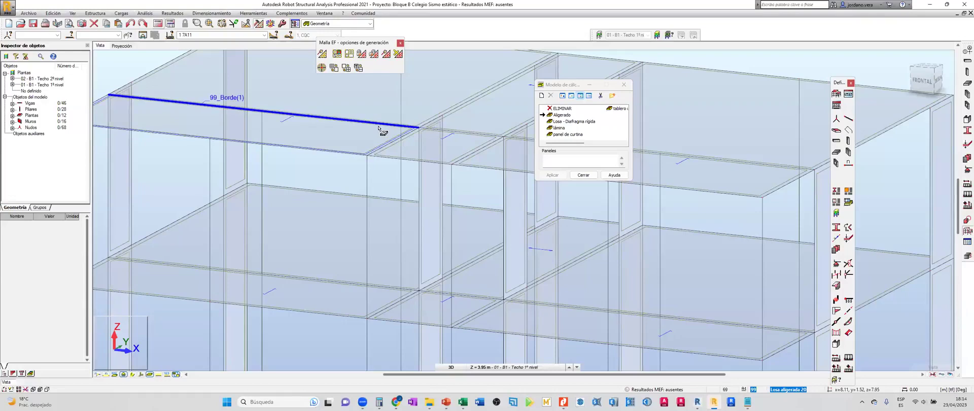
click(381, 138)
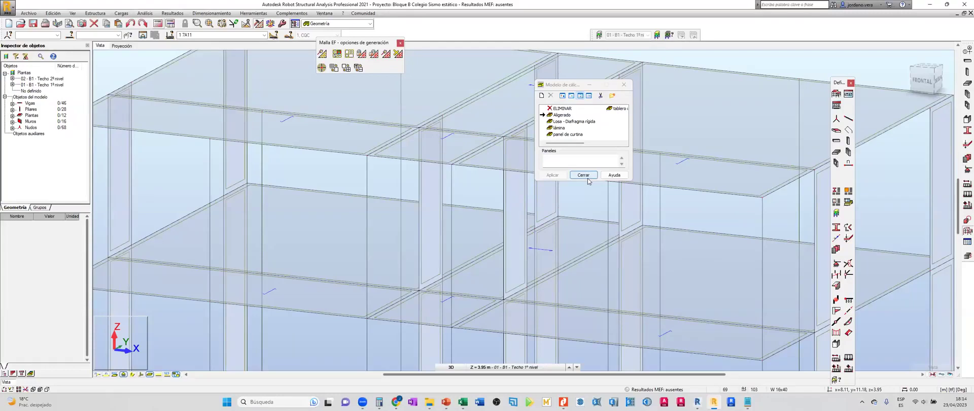
scroll(445, 146, down, 2)
middle_drag(444, 145, 450, 161)
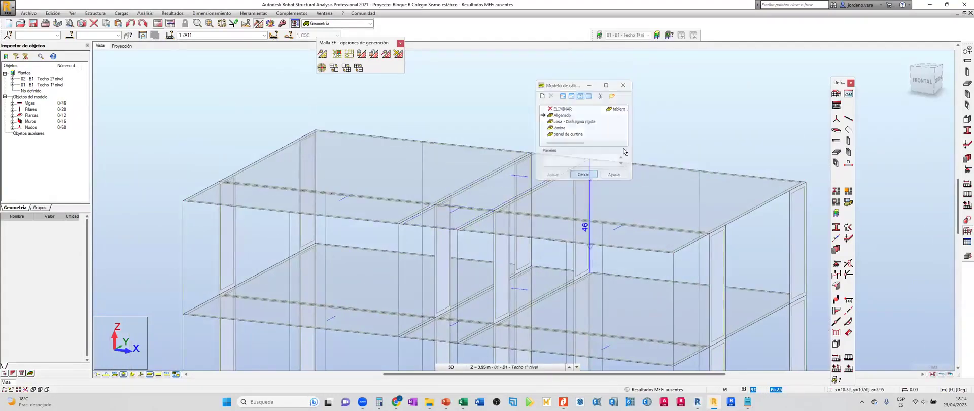
click(583, 174)
middle_drag(473, 222, 498, 162)
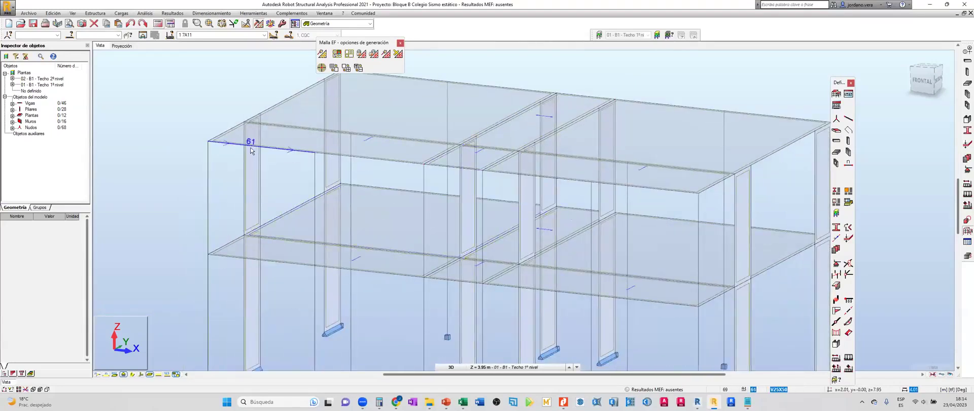
click(400, 43)
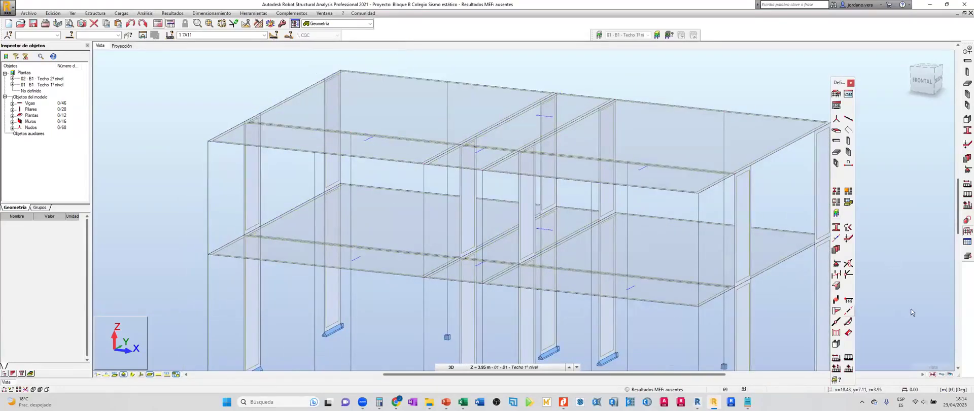
Open the rigid link settings and check which directions the Membrane definition blocks, then close the definition without changes.
click(838, 276)
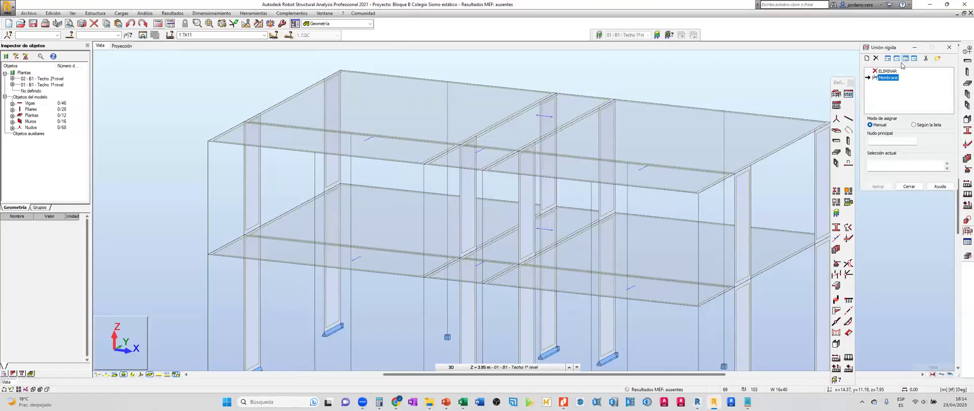
drag(883, 51, 659, 76)
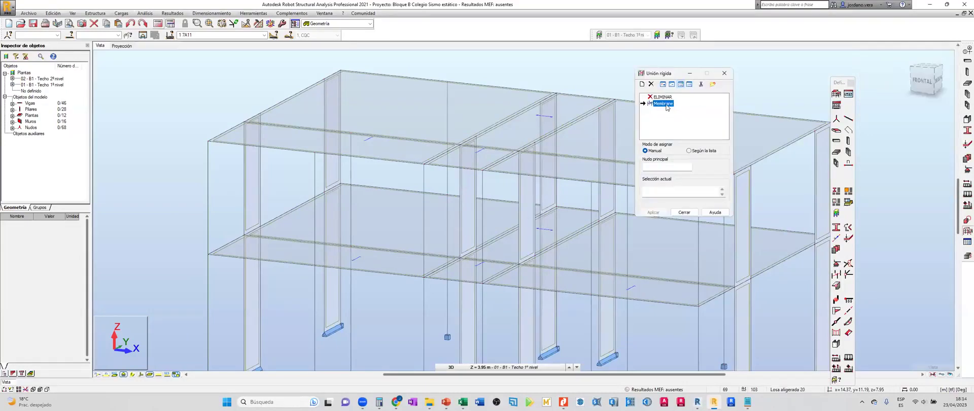
double_click(663, 103)
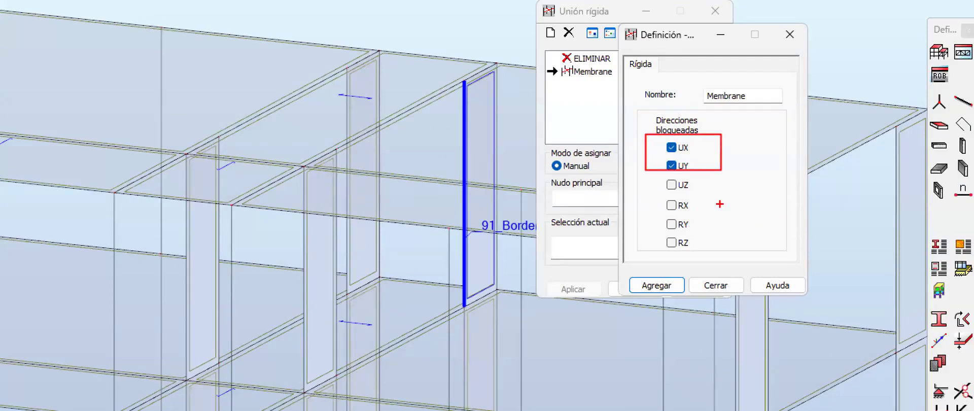
drag(654, 177, 713, 259)
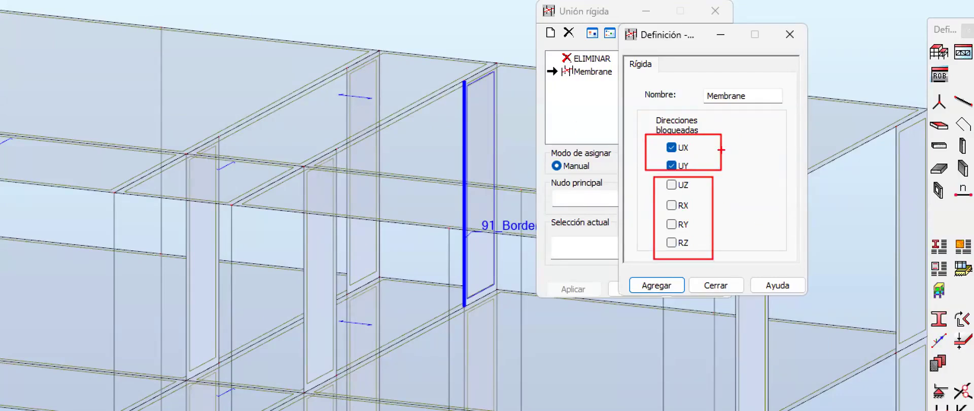
drag(721, 149, 809, 112)
key(Escape)
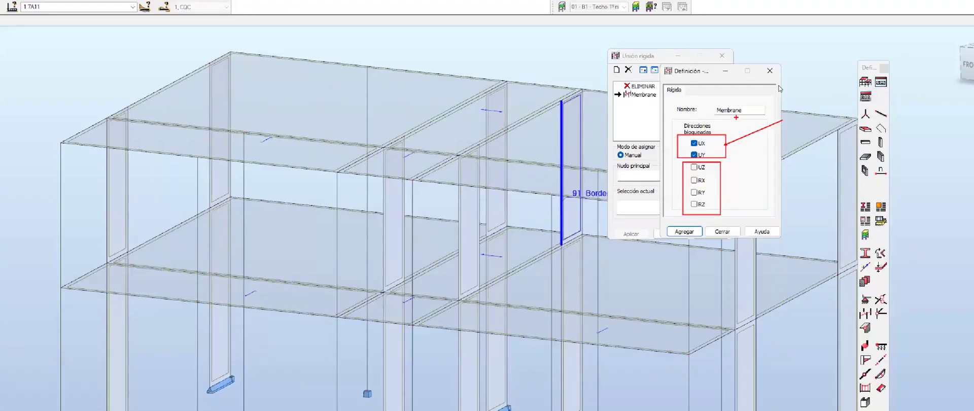
click(790, 35)
Set node 50, at the rear edge of the second-level roof, as the main node for the Membrane rigid link.
scroll(471, 200, up, 3)
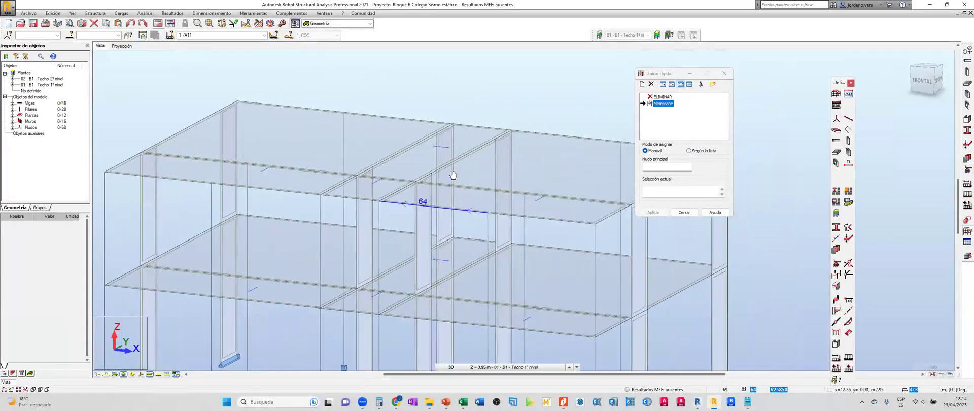
shift+middle_drag(416, 242, 354, 239)
shift+middle_drag(422, 243, 495, 154)
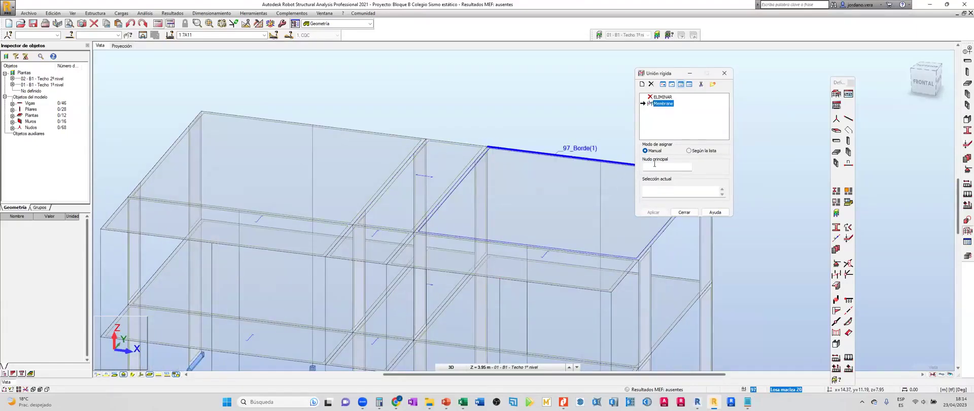
click(485, 147)
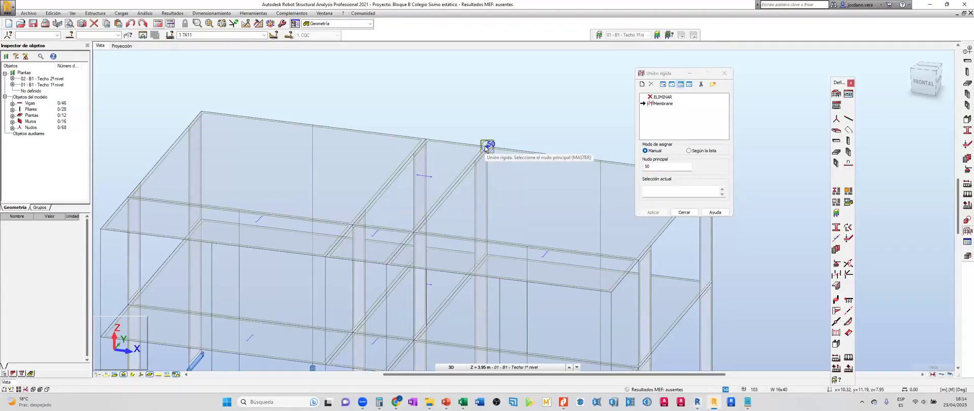
click(654, 190)
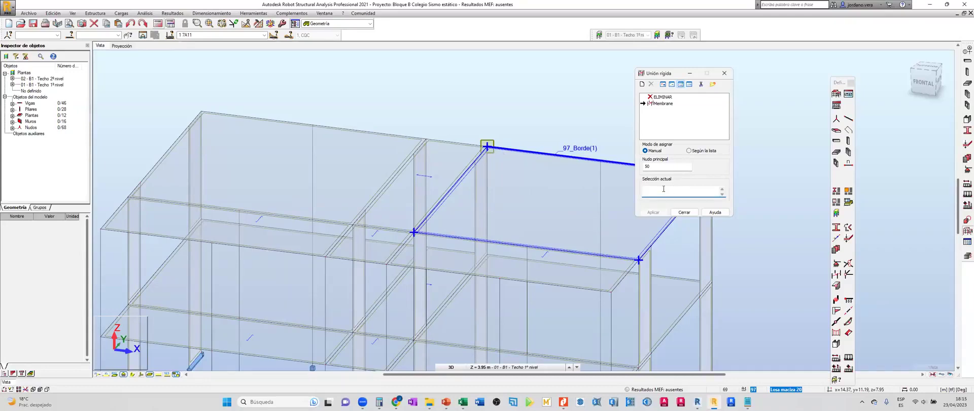
Switch to the front view and window-select the whole second-level roof with its nodes, beams and slabs.
shift+middle_drag(521, 245, 528, 228)
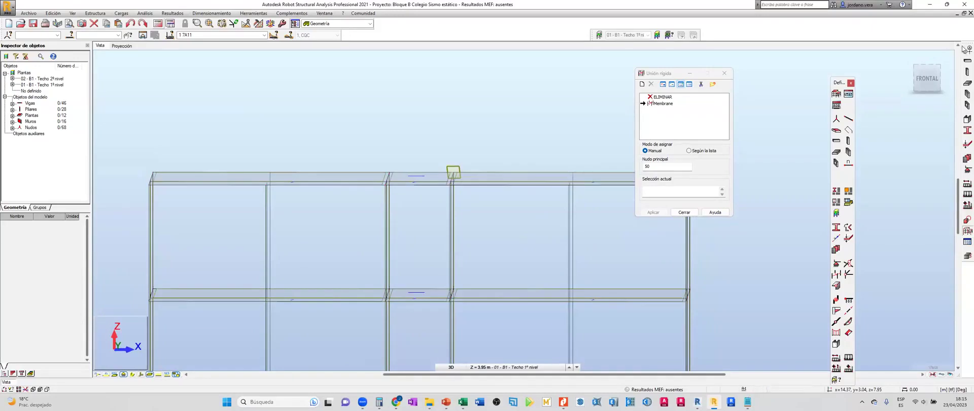
click(926, 79)
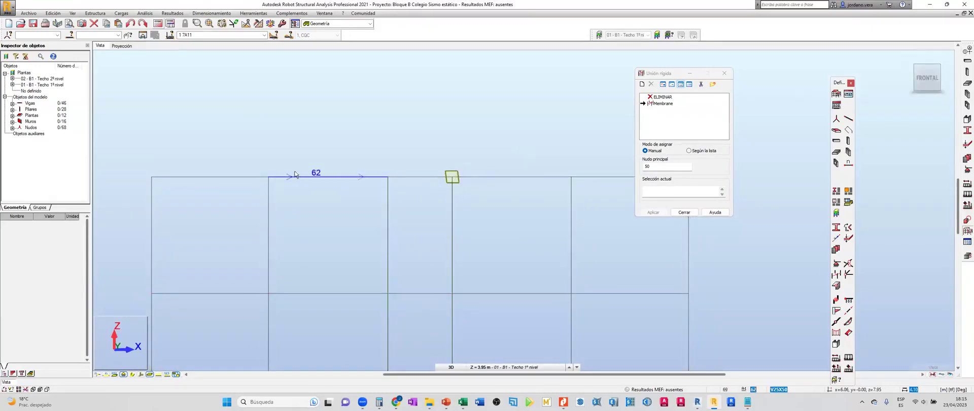
right_click(132, 128)
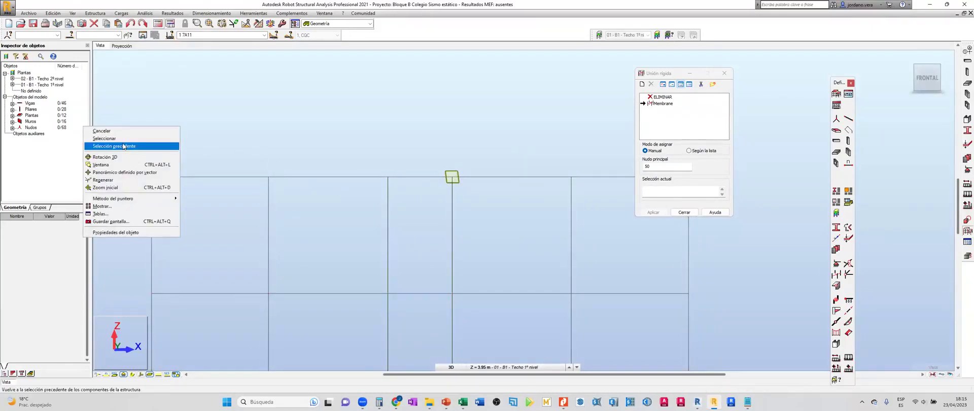
click(122, 138)
drag(123, 155, 725, 203)
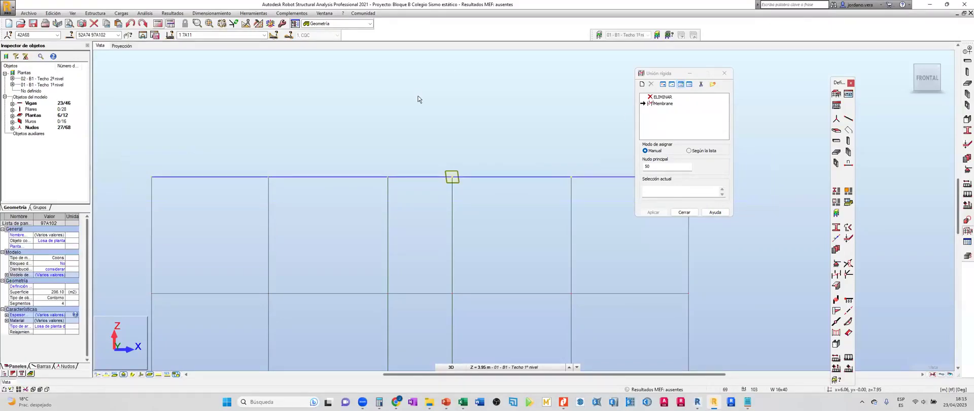
shift+middle_drag(565, 136, 451, 96)
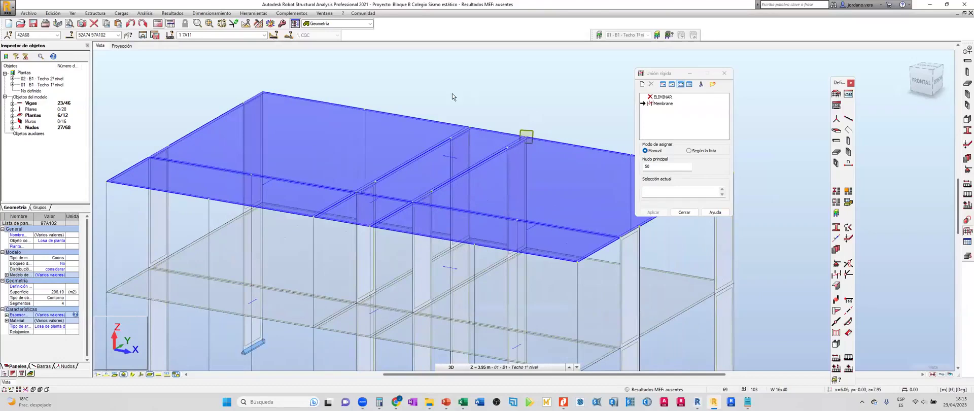
Apply the Membrane rigid link to the selected roof nodes 42A68, close its dialog and clear the selection.
click(712, 194)
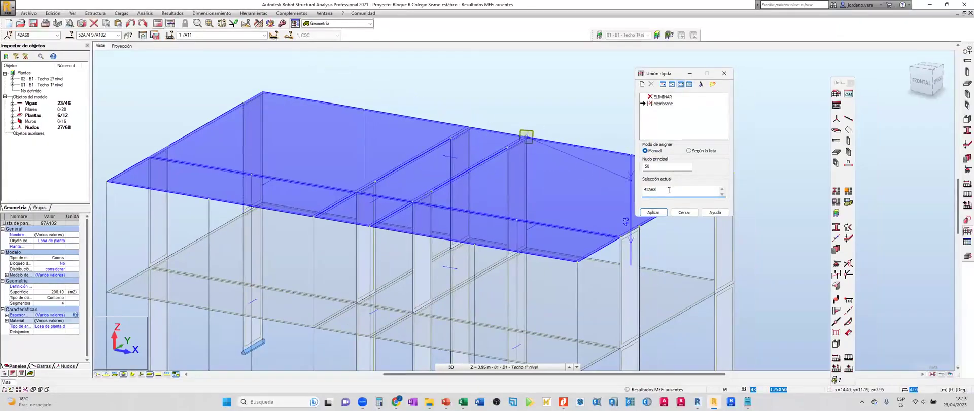
click(652, 212)
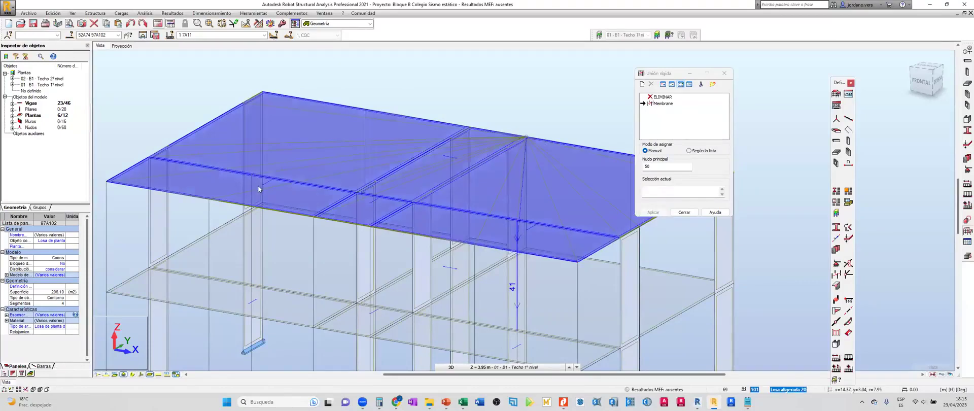
click(684, 212)
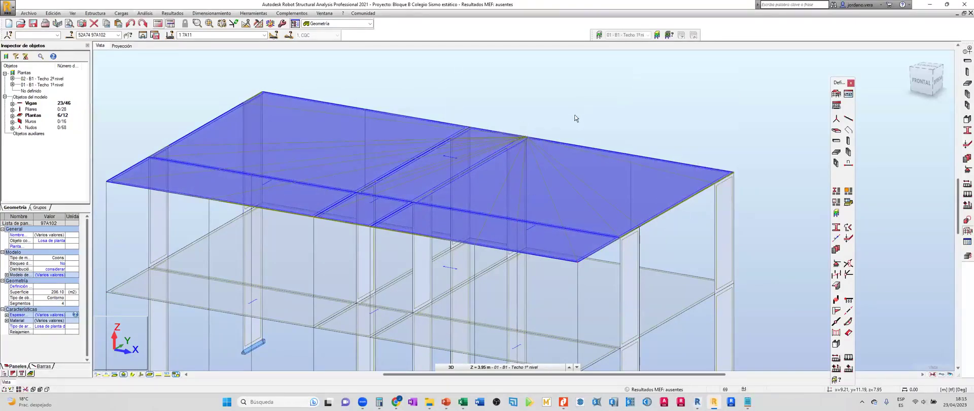
shift+middle_drag(651, 192, 649, 165)
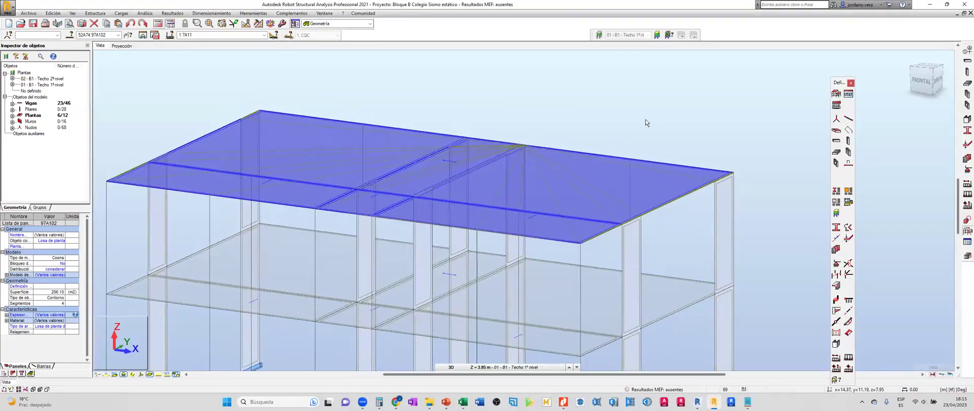
click(645, 119)
shift+middle_drag(395, 194, 509, 234)
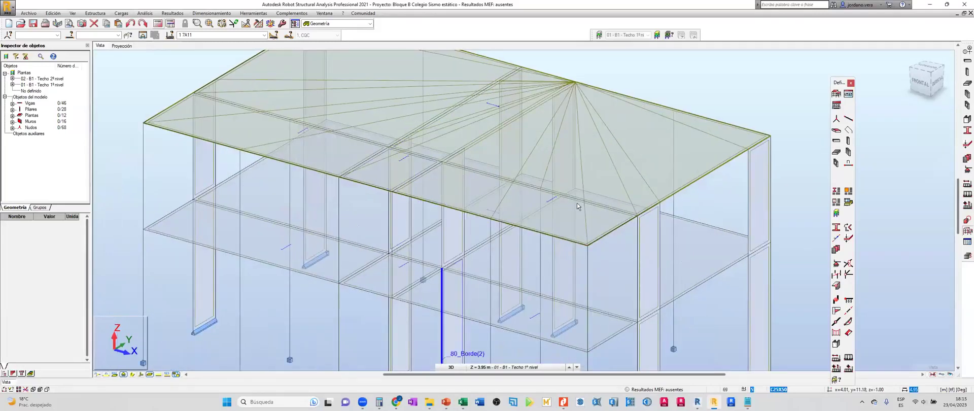
Select the first-level central overhang slab and review the Losa - Diafragma rígida definition in the panel calculation models without applying it.
click(528, 291)
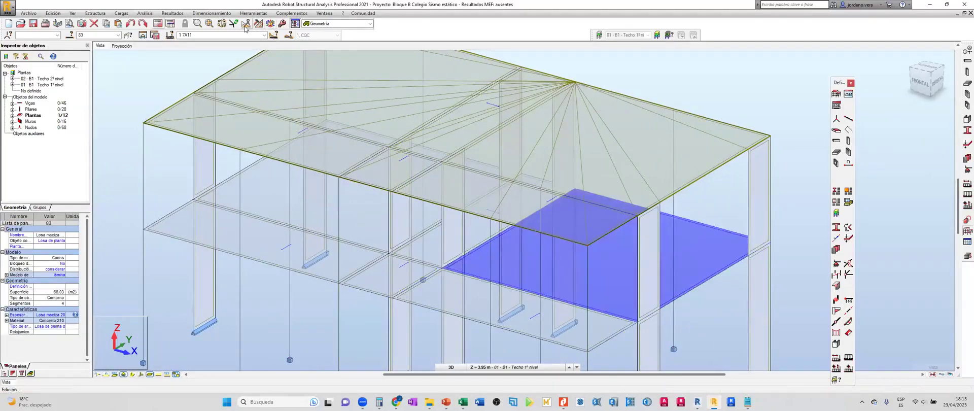
click(252, 26)
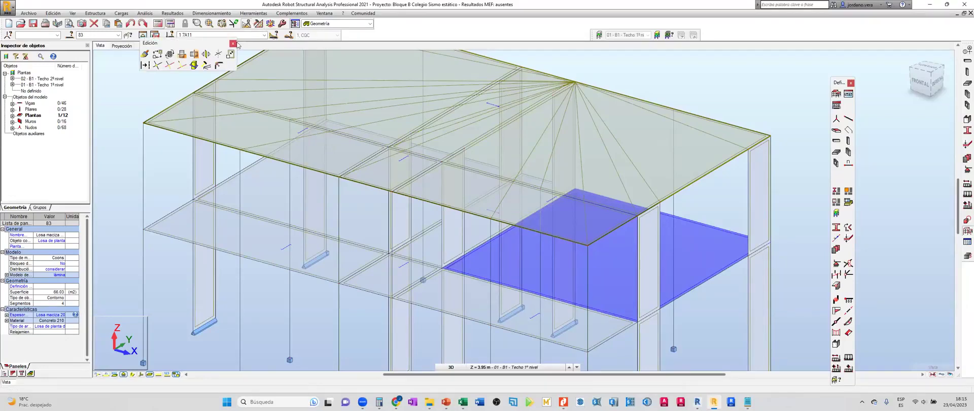
click(233, 43)
click(259, 23)
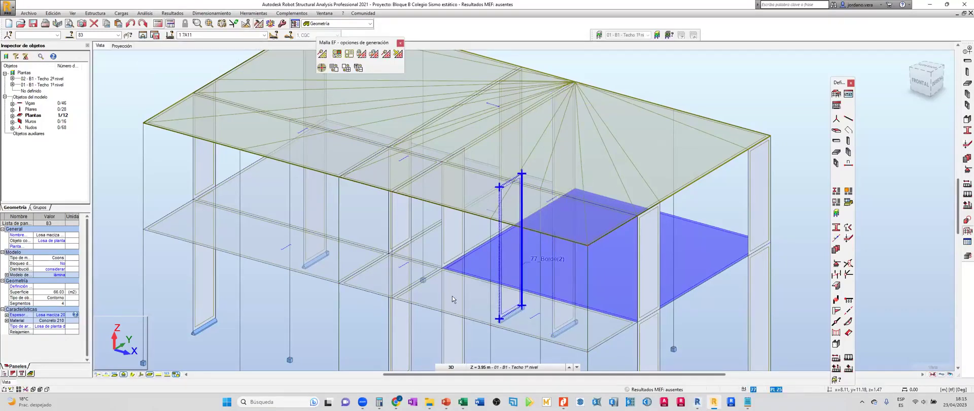
click(370, 279)
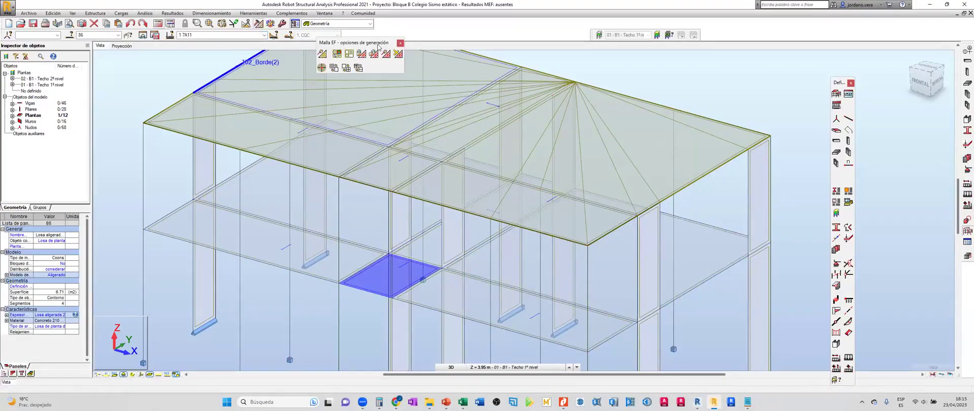
click(337, 53)
double_click(564, 122)
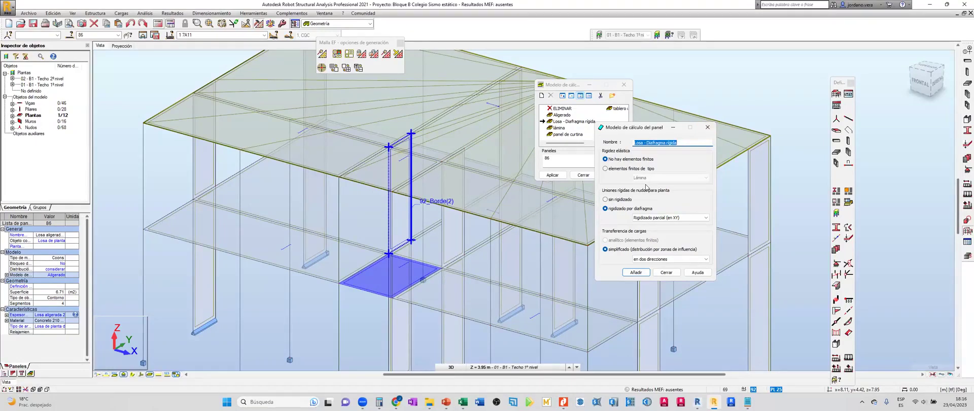
click(708, 127)
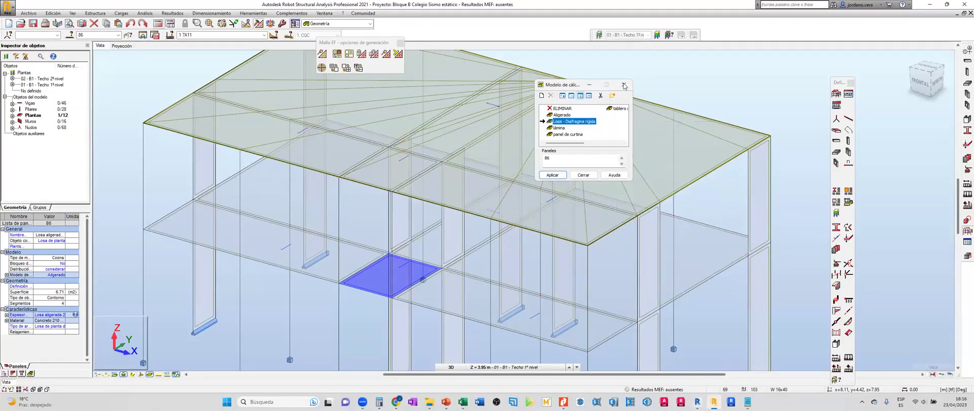
click(623, 84)
Reopen the panel calculation models and recheck the diaphragm and load transfer options of Losa - Diafragma rígida.
click(336, 53)
middle_drag(443, 137, 430, 169)
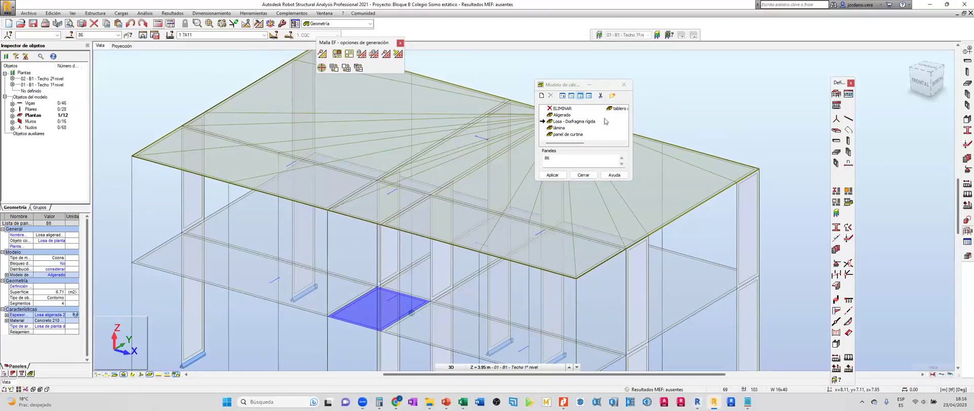
click(619, 109)
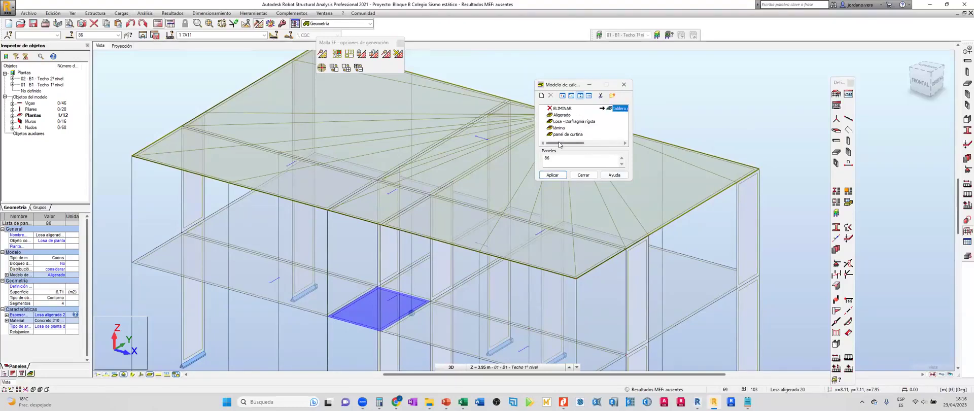
drag(560, 145, 534, 145)
click(570, 122)
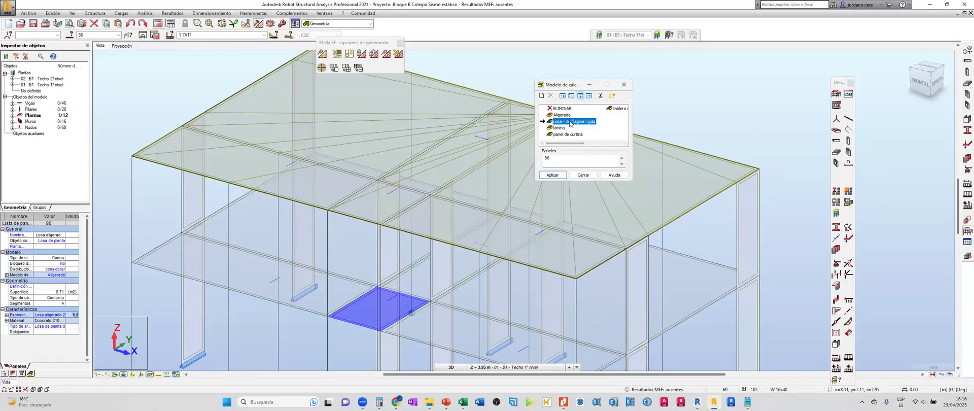
double_click(570, 122)
click(684, 143)
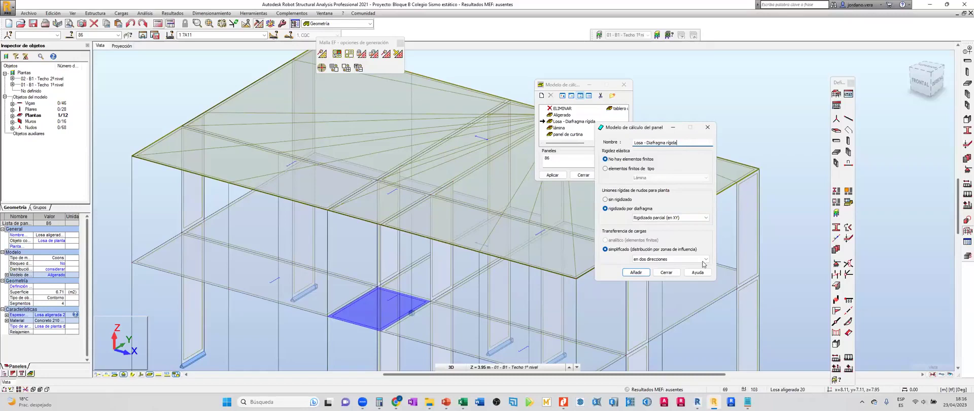
Try defining the lámina calculation model with diaphragm rigidity Rigidizado parcial (en XY), and close the panel model dialogs without adding it.
click(707, 128)
double_click(559, 128)
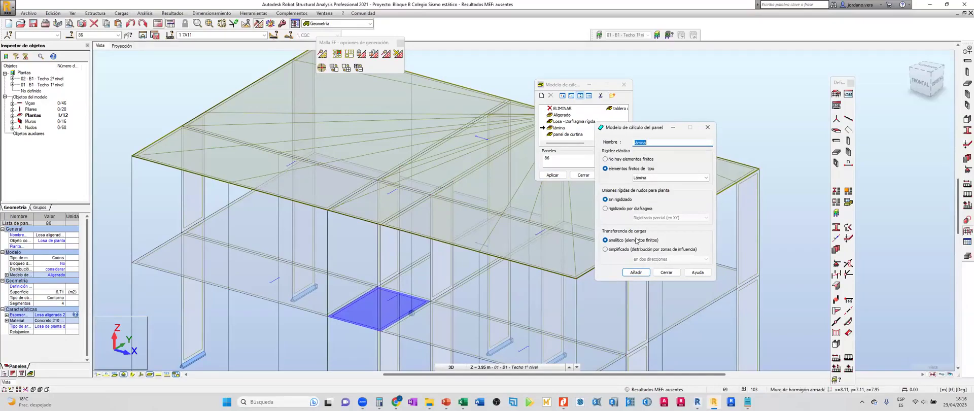
click(624, 208)
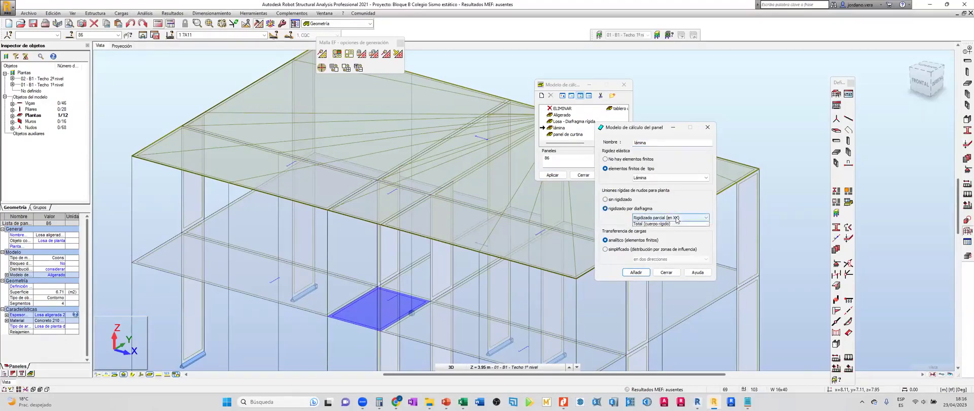
click(674, 217)
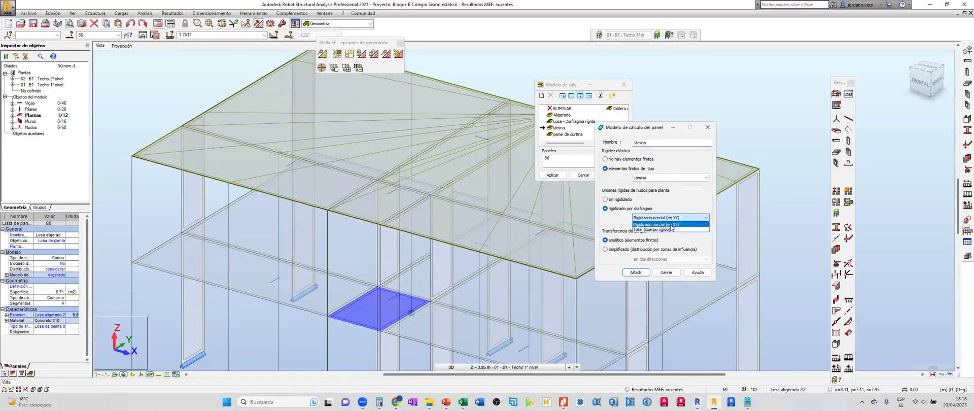
click(671, 225)
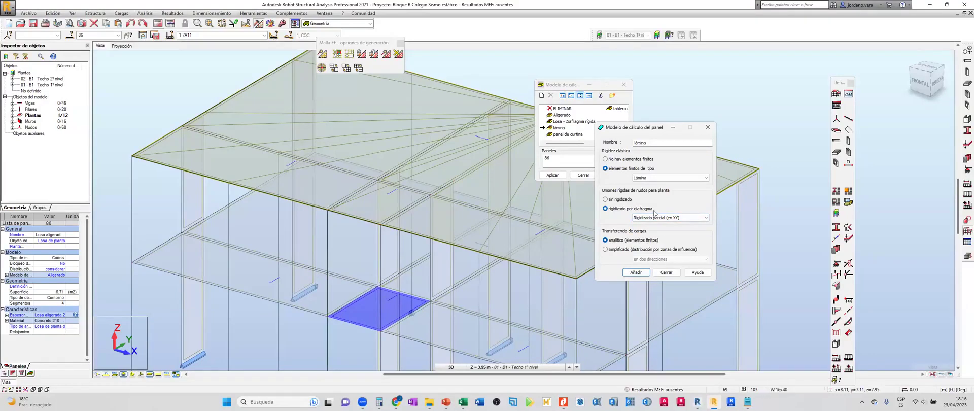
click(657, 145)
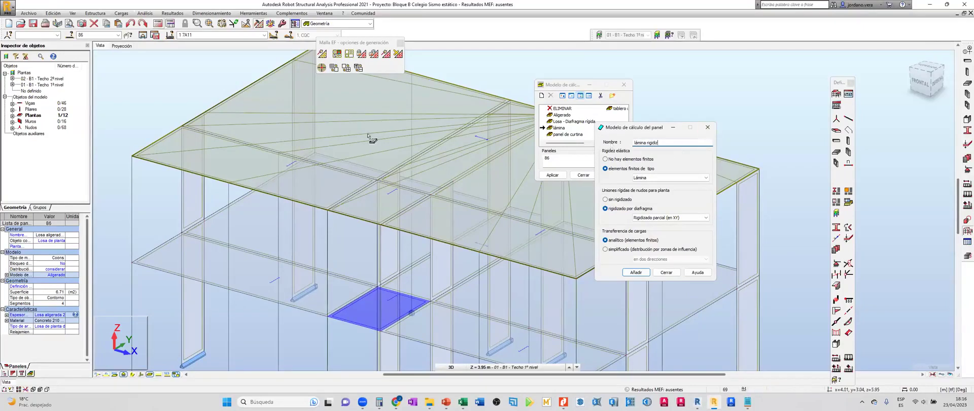
click(708, 127)
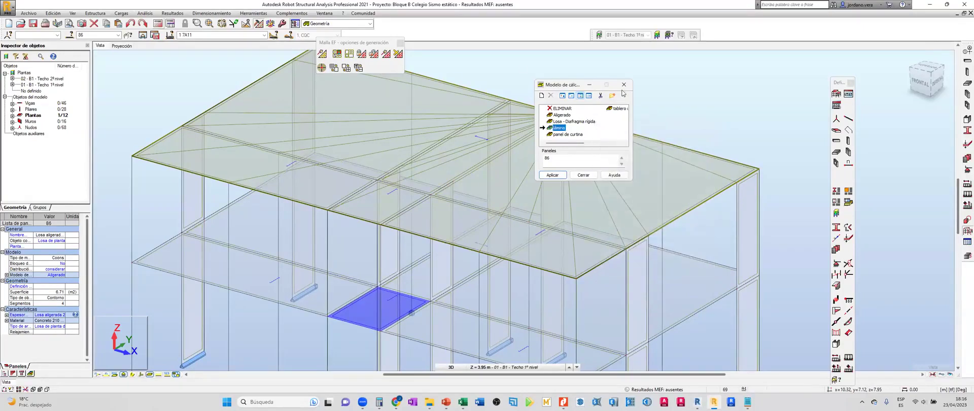
click(623, 84)
Clear the overhang slab selection and check the first-level floor in front elevation and in 3D.
shift+middle_drag(498, 251, 480, 243)
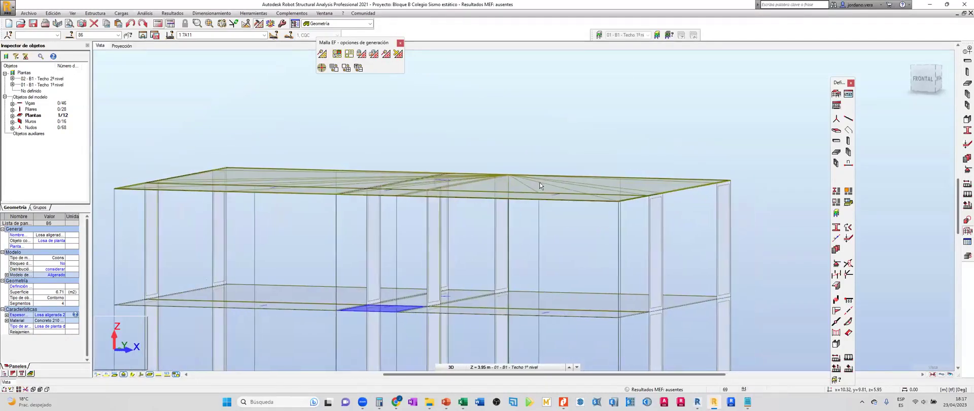
middle_drag(539, 184, 610, 110)
click(924, 80)
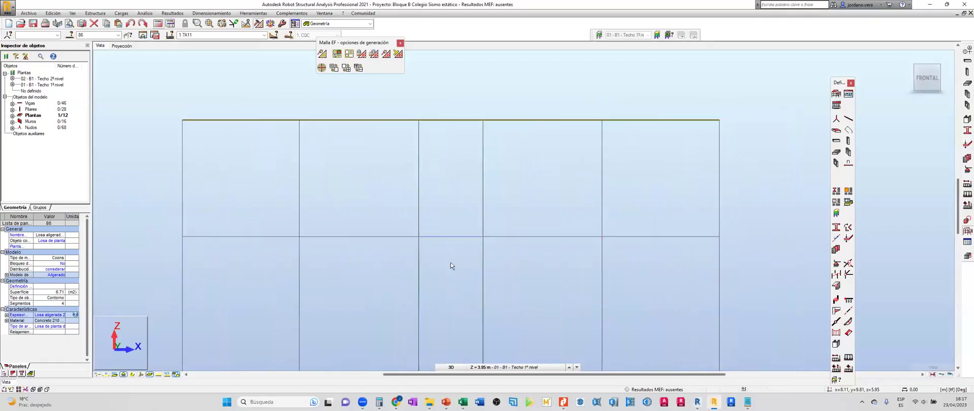
middle_drag(510, 255, 509, 223)
click(450, 192)
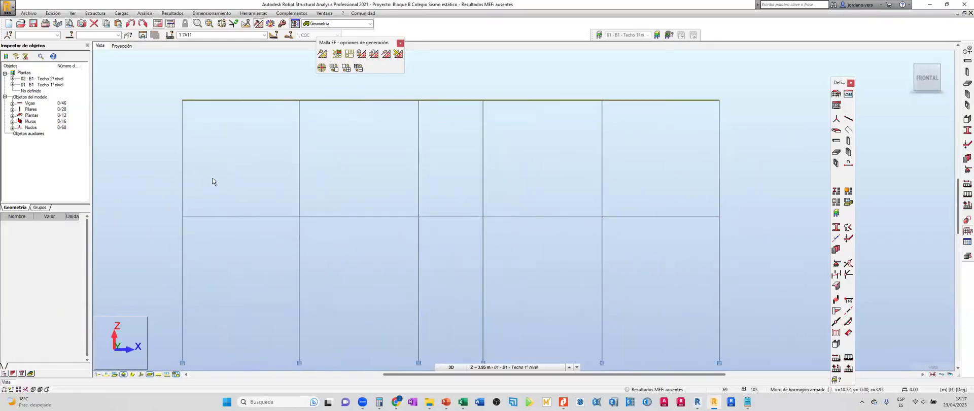
shift+middle_drag(530, 193, 532, 197)
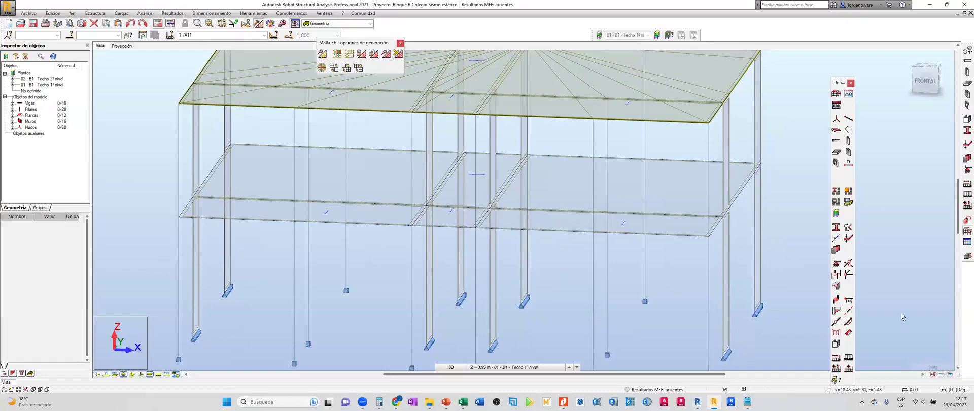
Start assigning the Membrane rigid link and pick first-level node 18, at the slab's rear edge beside the column, as the main node.
click(836, 276)
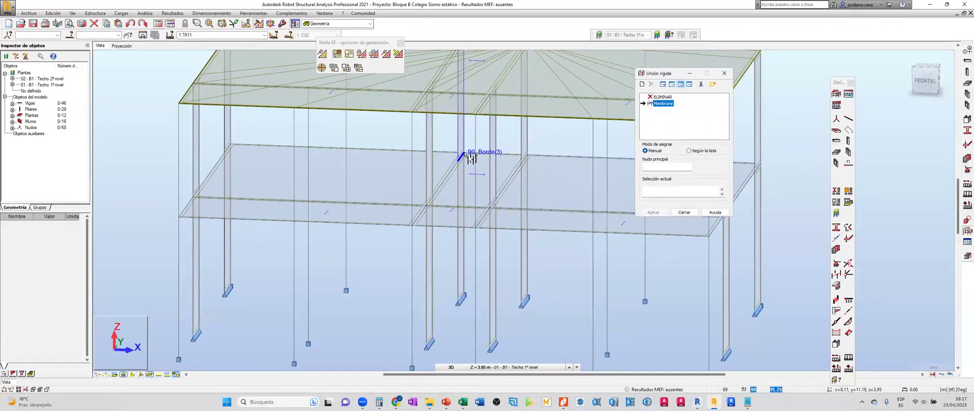
mouse_move(552, 216)
middle_down()
mouse_move(537, 230)
mouse_move(538, 251)
mouse_move(568, 217)
middle_up()
scroll(572, 215, up, 3)
scroll(574, 178, down, 4)
shift+middle_drag(568, 186, 517, 220)
scroll(502, 226, up, 3)
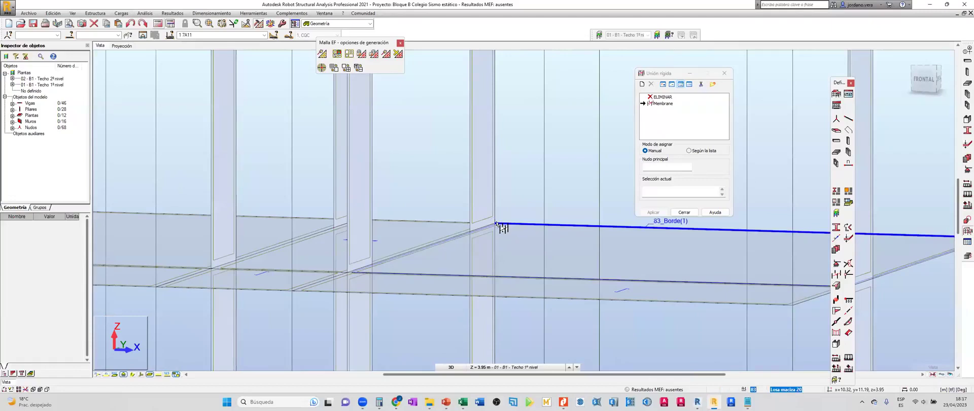
click(496, 223)
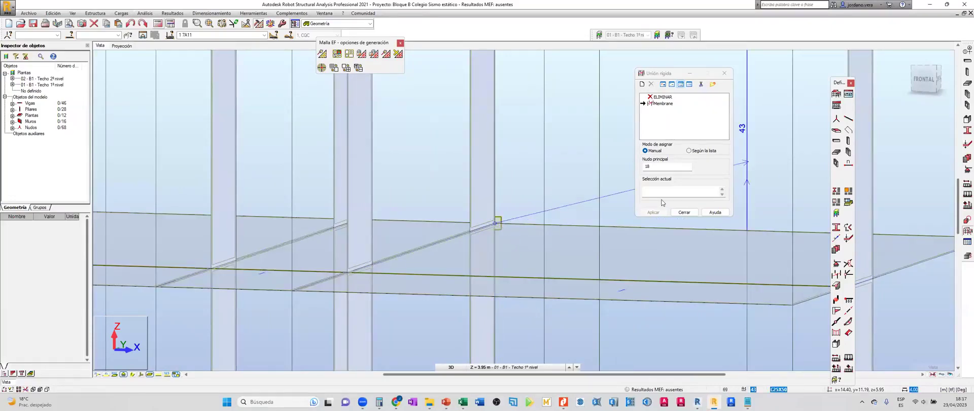
scroll(500, 198, down, 2)
Window-select the whole first-level floor in the front view, apply the Membrane rigid link to its nodes and close the dialog.
click(658, 190)
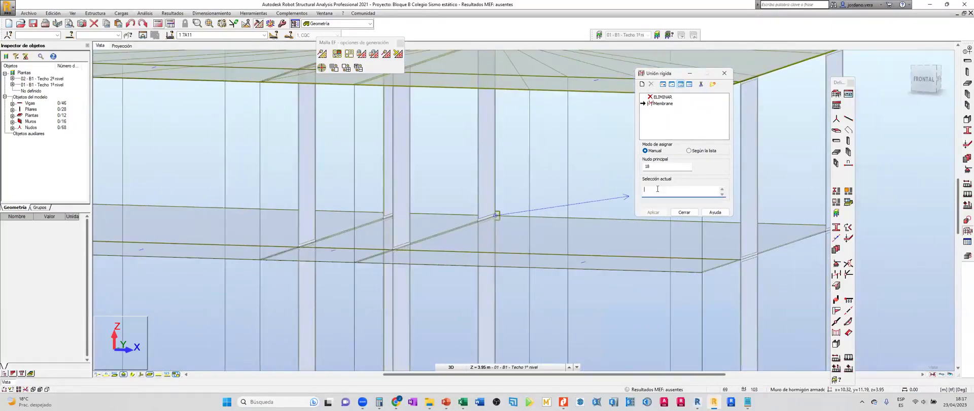
click(924, 79)
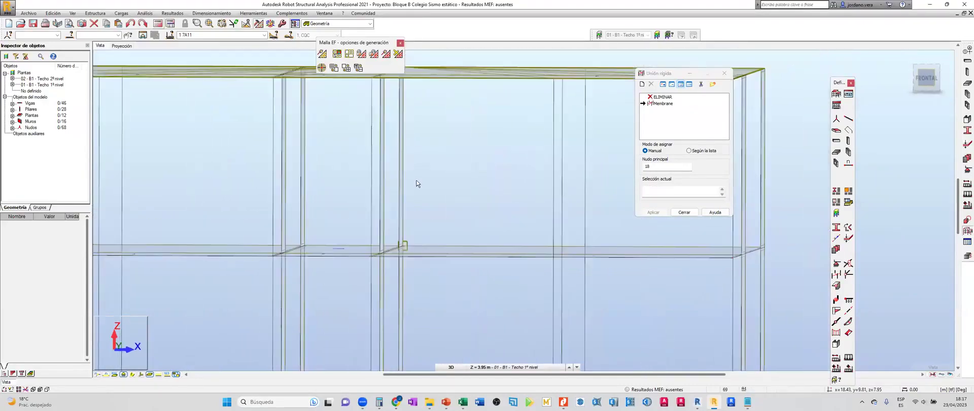
right_click(181, 199)
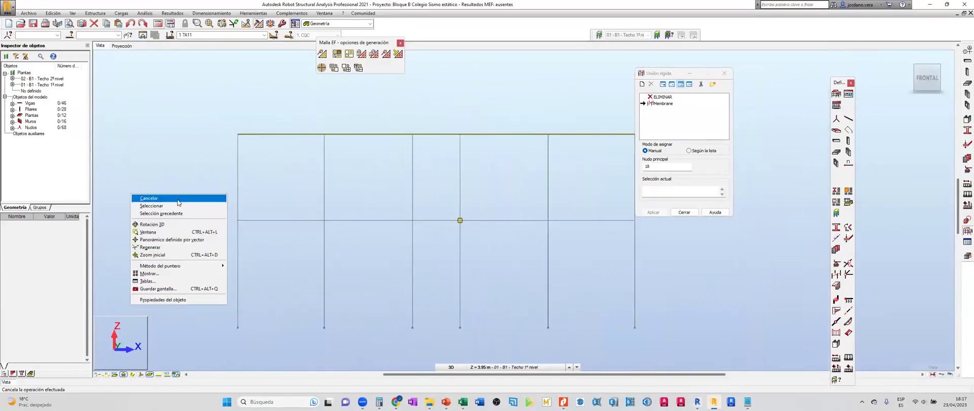
click(177, 207)
drag(184, 202, 663, 237)
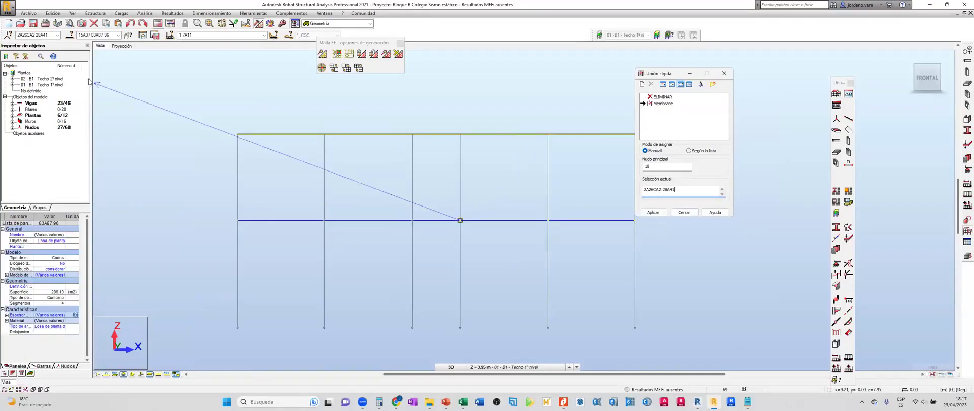
click(654, 212)
click(684, 212)
Clear the selection and inspect the rigid link lines on both floor levels in 3D.
shift+middle_drag(651, 258, 469, 296)
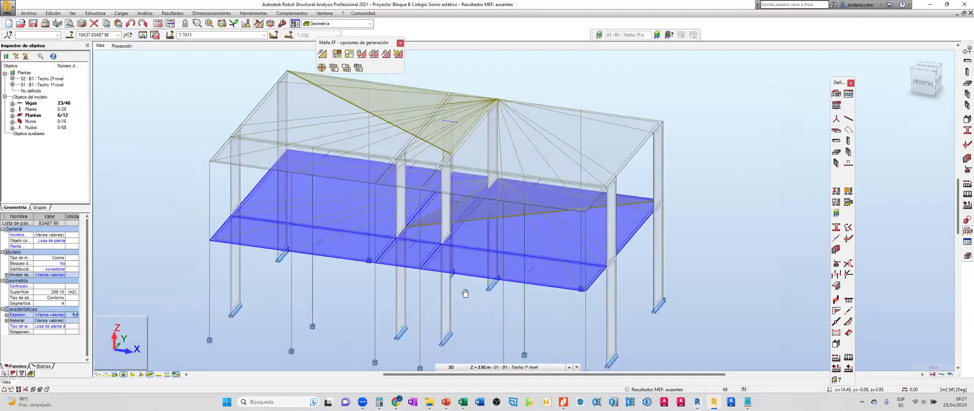
click(467, 289)
shift+middle_drag(471, 284, 405, 234)
shift+middle_drag(495, 175, 437, 204)
shift+middle_drag(485, 265, 435, 186)
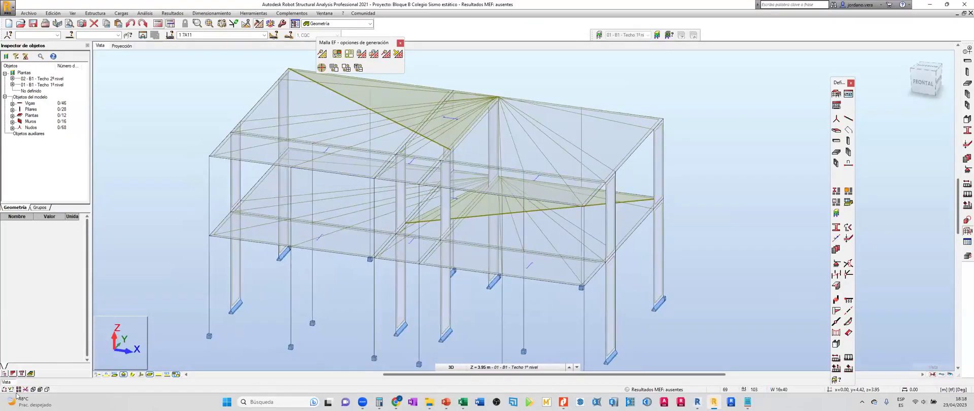
Look through the color designation options in the display attributes and close them without changing anything.
mouse_move(20, 393)
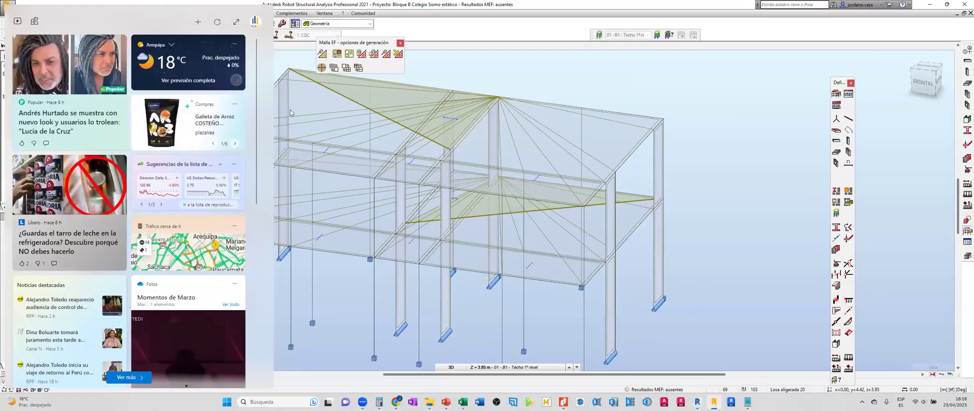
key(ctrl+d)
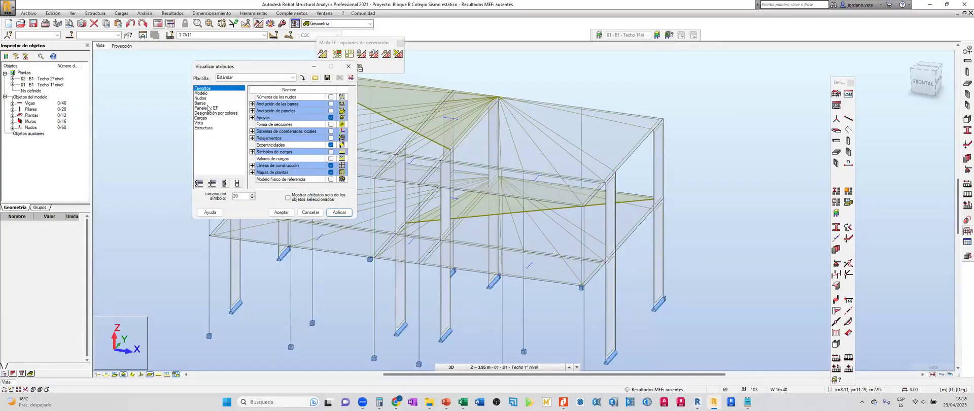
click(210, 113)
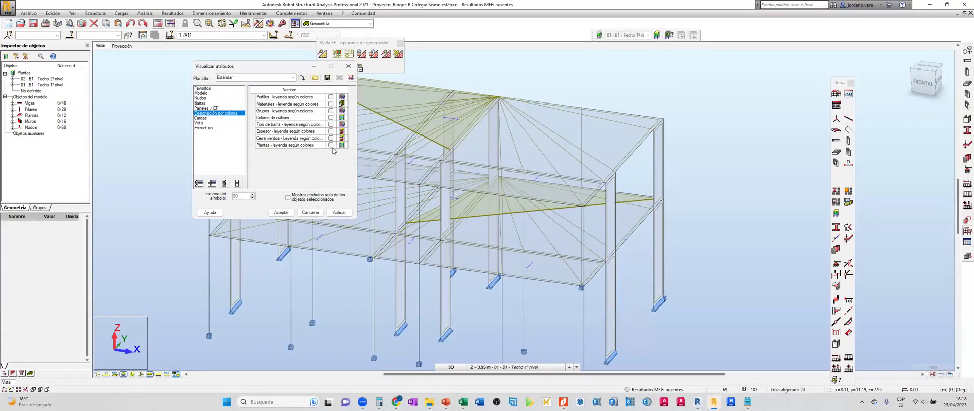
click(348, 66)
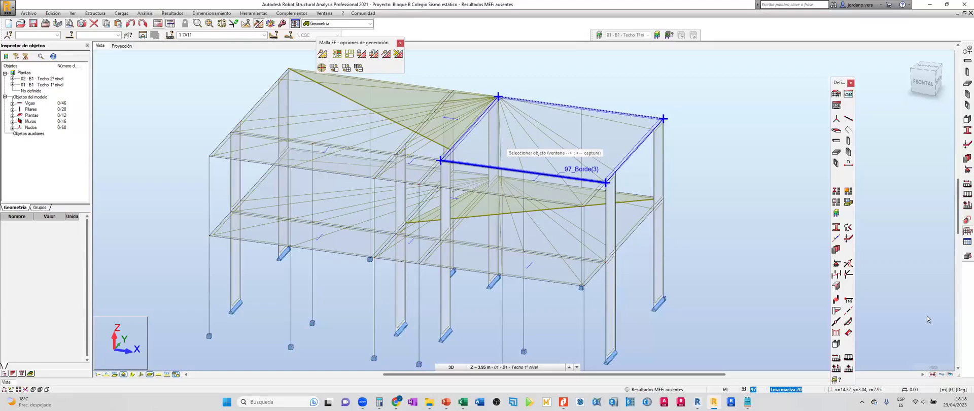
Review the blocked directions in the Membrane rigid link definition and close the rigid link dialogs without changes.
click(835, 274)
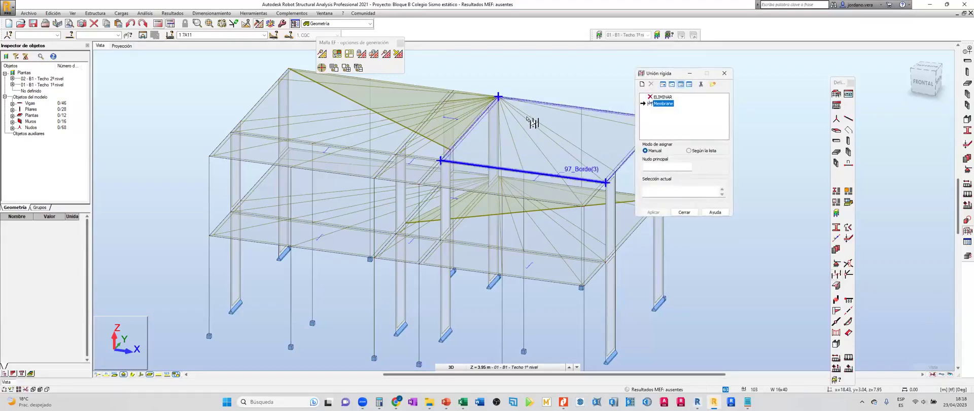
double_click(662, 104)
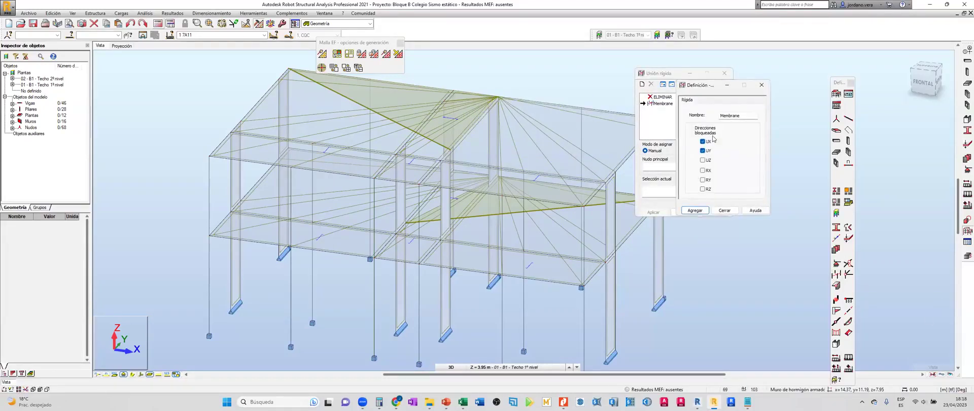
click(761, 85)
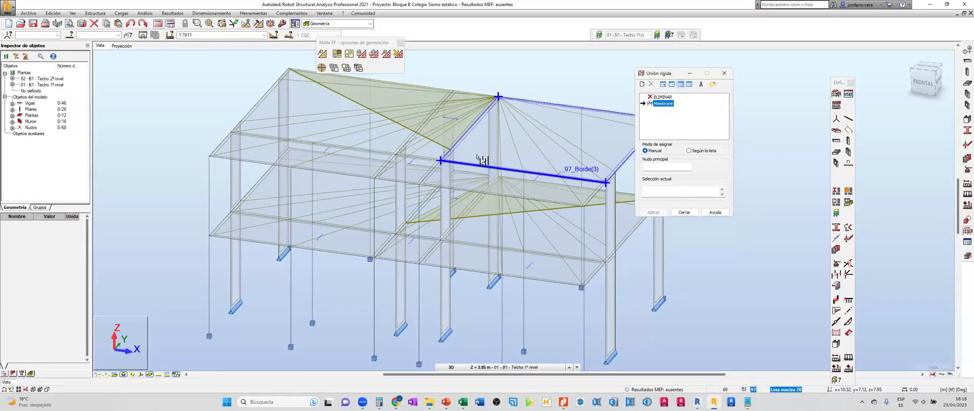
shift+middle_drag(682, 304, 526, 284)
scroll(533, 256, up, 2)
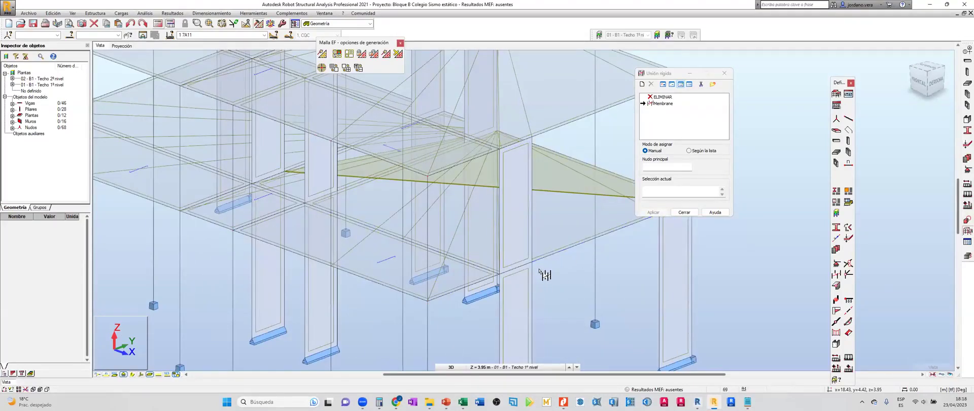
click(679, 211)
Examine the corner walls, supports and first-level slab connections up close and across the whole building.
scroll(539, 271, down, 3)
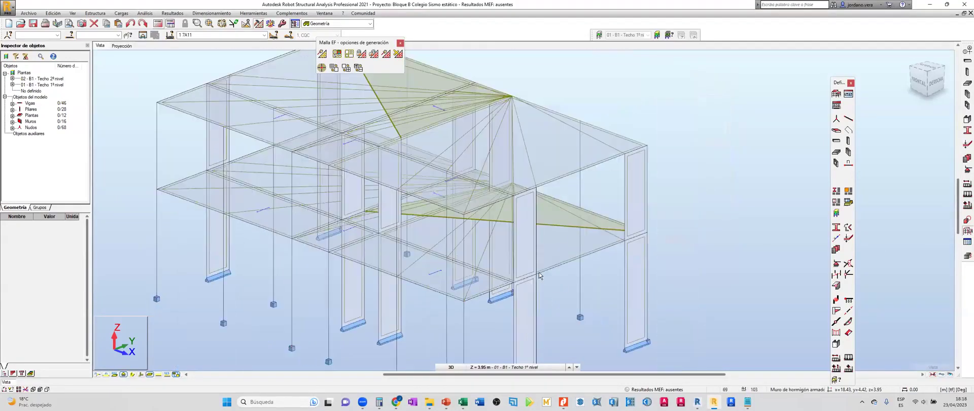
scroll(442, 271, up, 4)
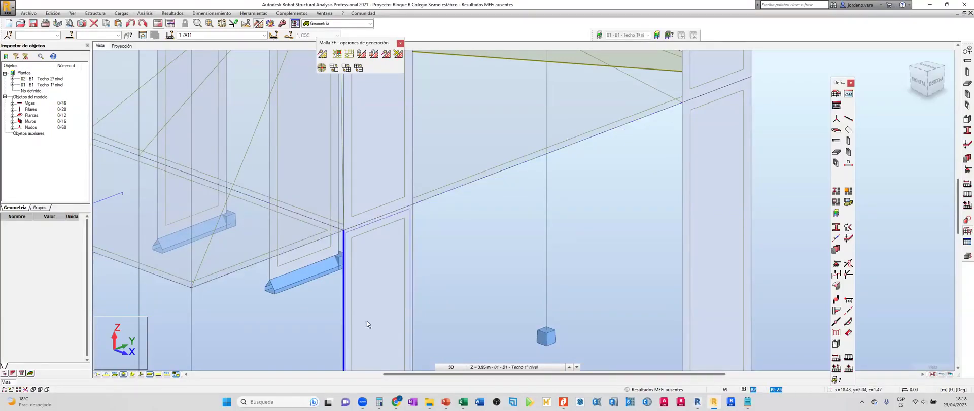
scroll(435, 218, down, 3)
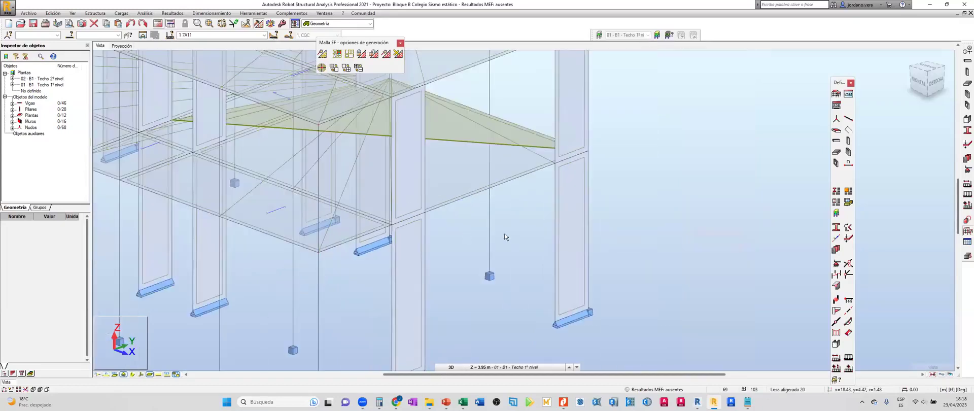
scroll(446, 226, down, 5)
shift+middle_drag(515, 185, 557, 297)
middle_drag(331, 121, 364, 206)
scroll(363, 206, down, 4)
Start defining Cartesian construction lines and add an X line at 0.00 m picked from the building's roof corner.
shift+middle_drag(263, 283, 964, 55)
click(965, 55)
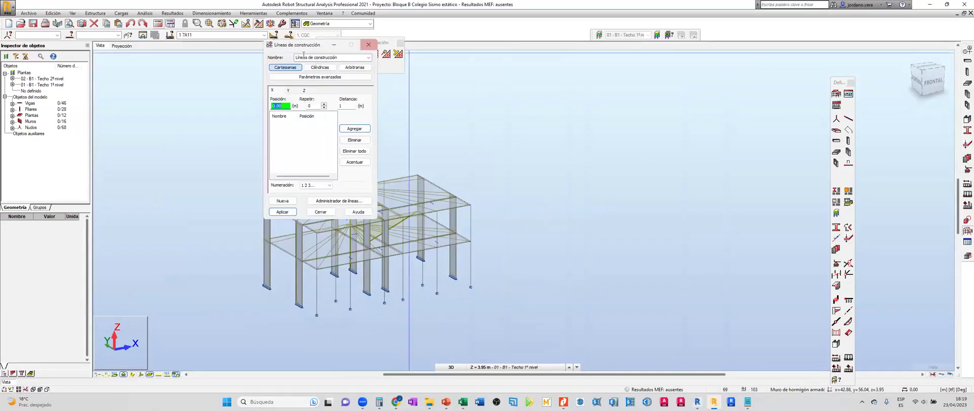
drag(304, 45, 656, 62)
shift+middle_drag(577, 239, 564, 241)
middle_drag(330, 227, 341, 209)
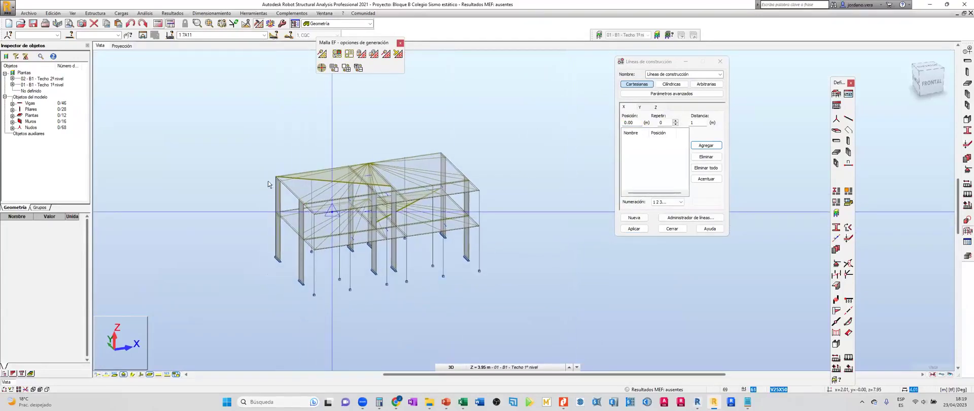
scroll(257, 209, up, 1)
scroll(260, 182, up, 2)
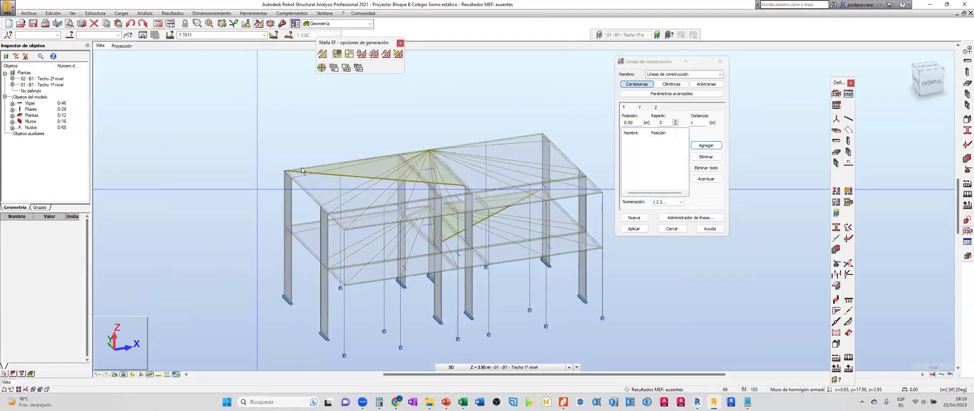
click(629, 109)
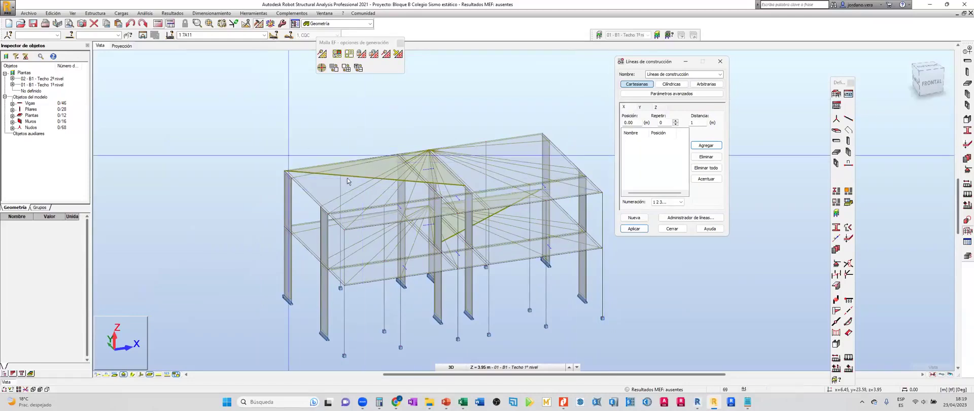
shift+middle_drag(479, 256, 474, 251)
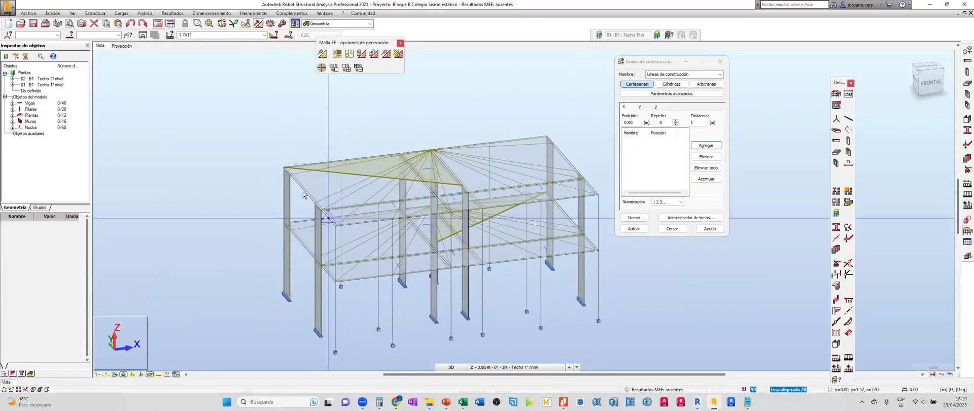
scroll(278, 161, up, 3)
click(278, 161)
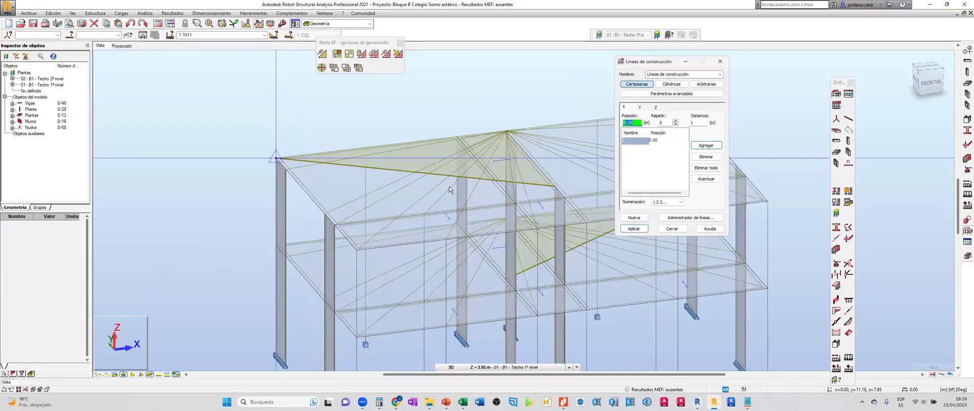
Add X construction lines at 4.01, 8.11, 10.32, 14.40 and 18.43 m by picking the column bases along the front.
middle_drag(438, 272, 388, 176)
shift+middle_drag(405, 274, 401, 273)
shift+middle_drag(385, 336, 383, 330)
click(479, 323)
click(529, 319)
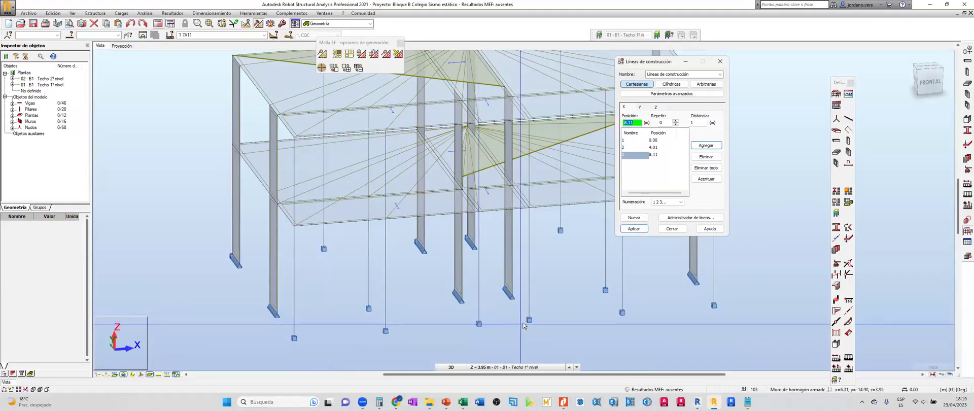
click(622, 312)
click(622, 312)
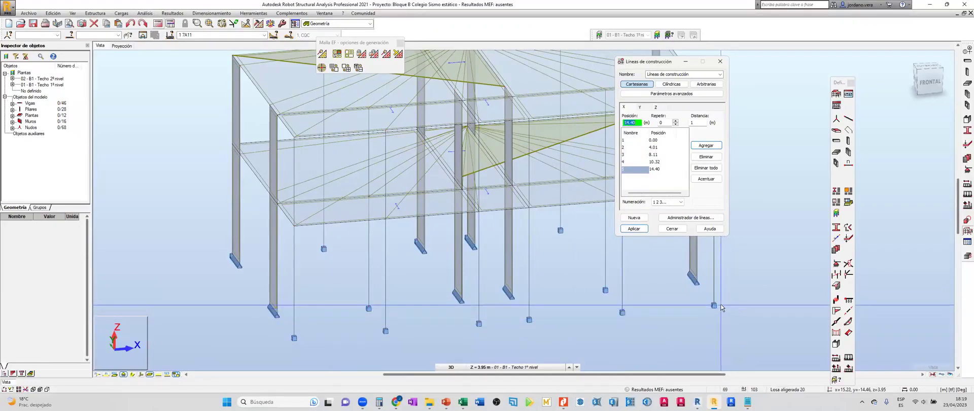
click(714, 304)
Add Y construction lines with A B C numbering at 0.00, 3.04 and 11.18 m, picked from the first-level slab edge.
middle_drag(522, 289, 397, 277)
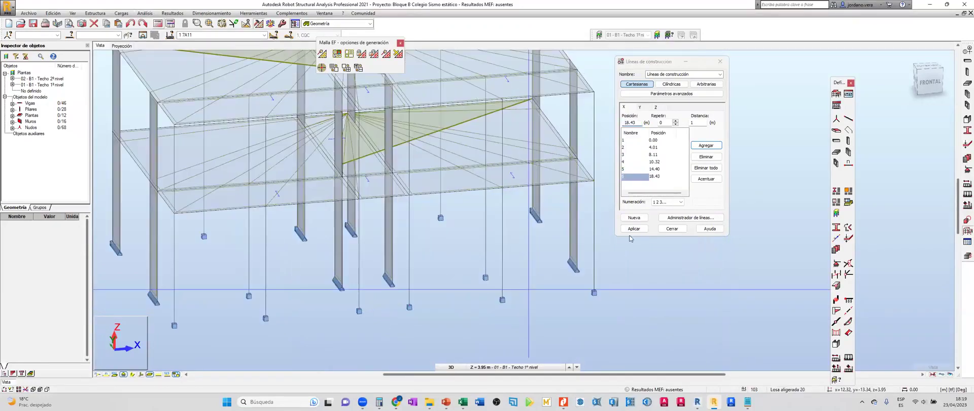
click(640, 108)
click(673, 202)
click(661, 214)
middle_drag(290, 260, 299, 261)
shift+middle_drag(298, 261, 304, 280)
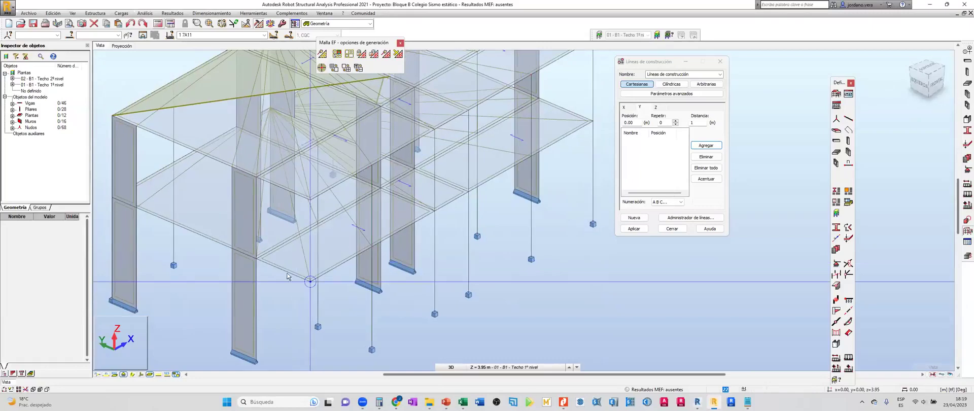
click(258, 260)
shift+middle_drag(259, 261, 320, 245)
click(320, 244)
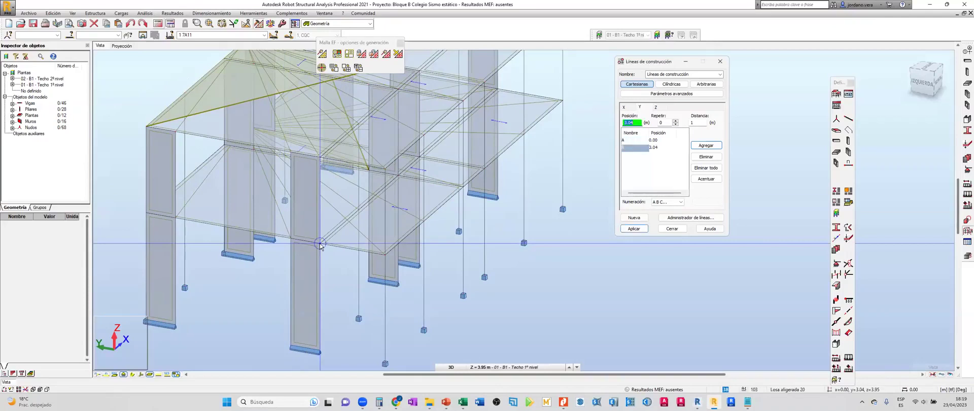
shift+middle_drag(344, 286, 338, 284)
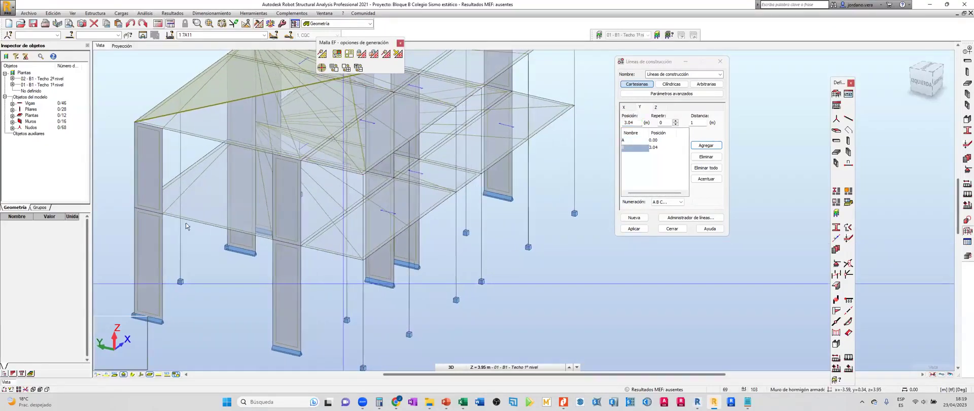
click(137, 208)
Display the member section shapes and apply the construction lines with the floor levels in the Z direction.
click(133, 373)
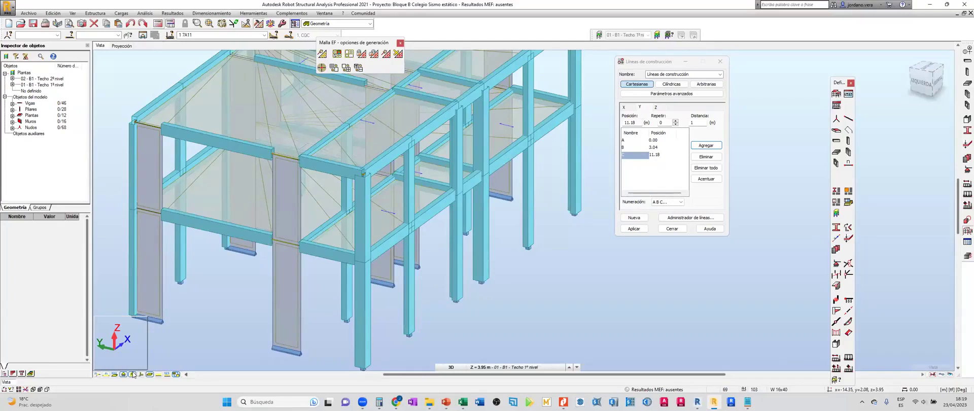
shift+middle_drag(456, 245, 259, 357)
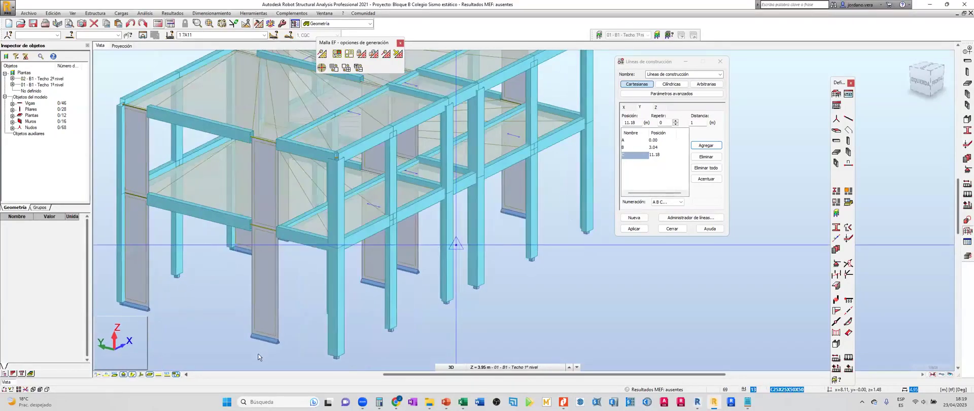
click(655, 107)
click(634, 229)
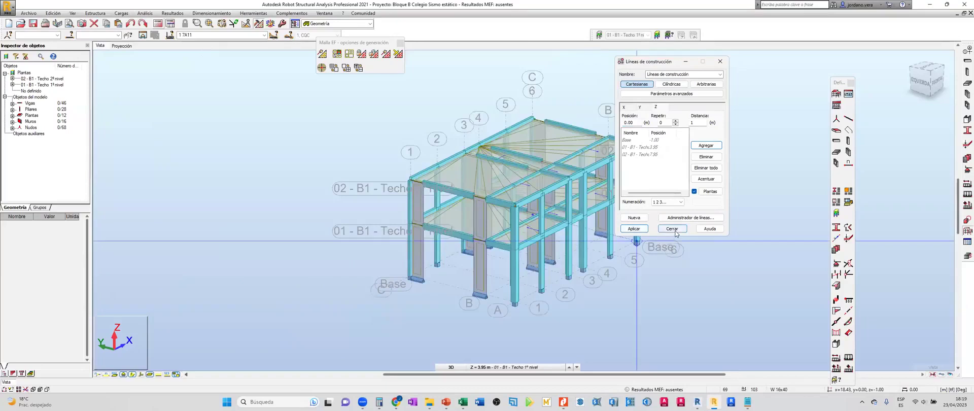
click(672, 228)
drag(681, 268, 695, 226)
shift+middle_drag(694, 221, 613, 246)
drag(477, 258, 456, 324)
Show the YZ elevation on construction line 1 at X = 0.00 m, framed on the wall at axis C.
click(450, 366)
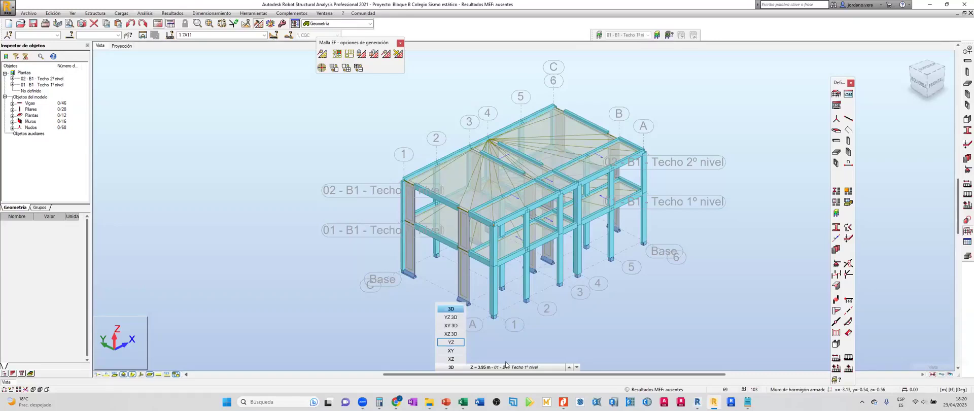
click(451, 342)
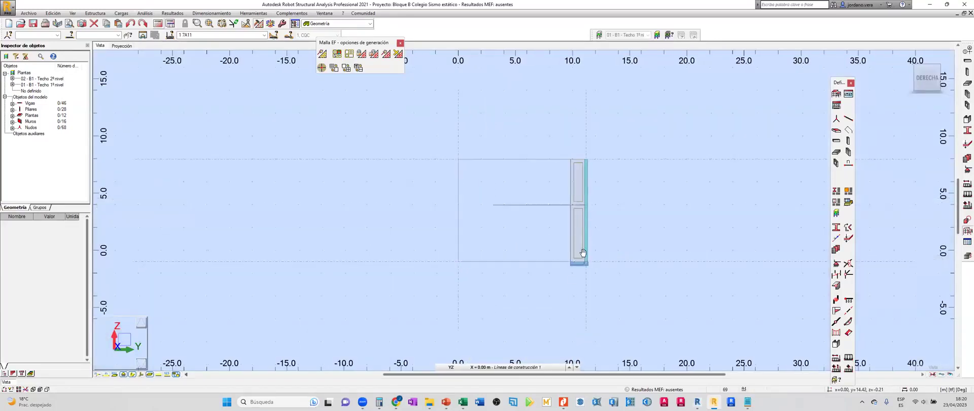
middle_drag(582, 253, 511, 272)
scroll(511, 272, up, 2)
drag(389, 258, 391, 278)
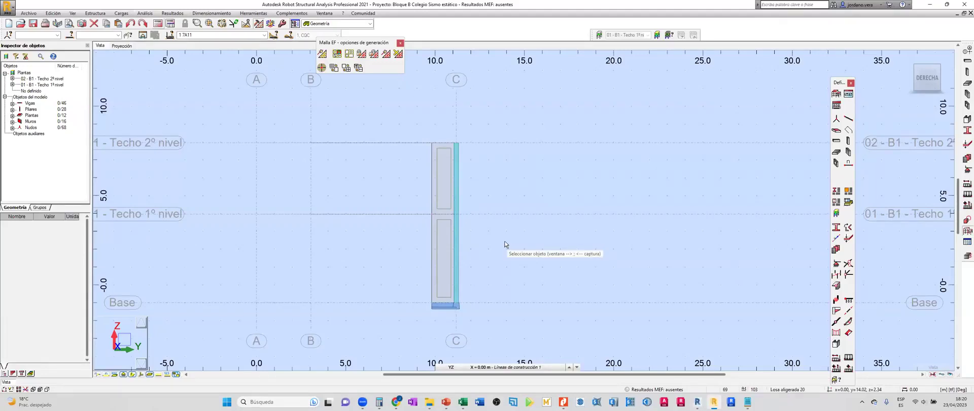
Review the saved construction line definition, close it without changes and return to the 3D view.
click(965, 50)
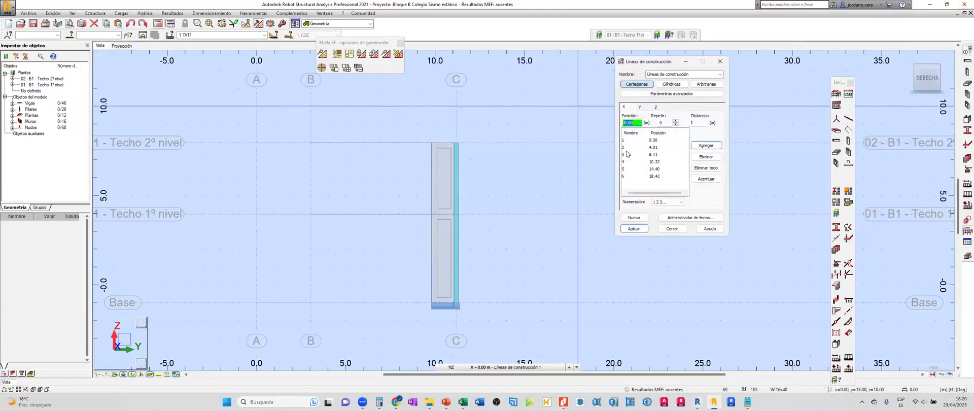
click(720, 60)
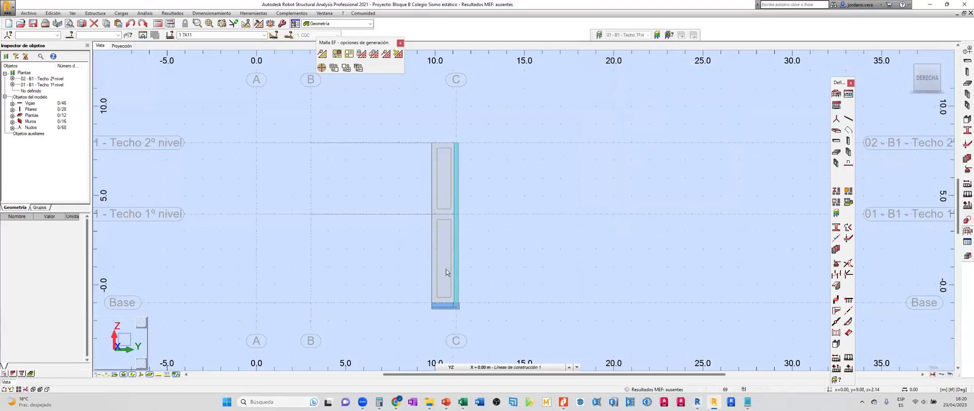
shift+middle_drag(520, 215, 495, 202)
mouse_move(476, 316)
shift+middle_down()
mouse_move(487, 318)
mouse_move(467, 324)
shift+middle_up()
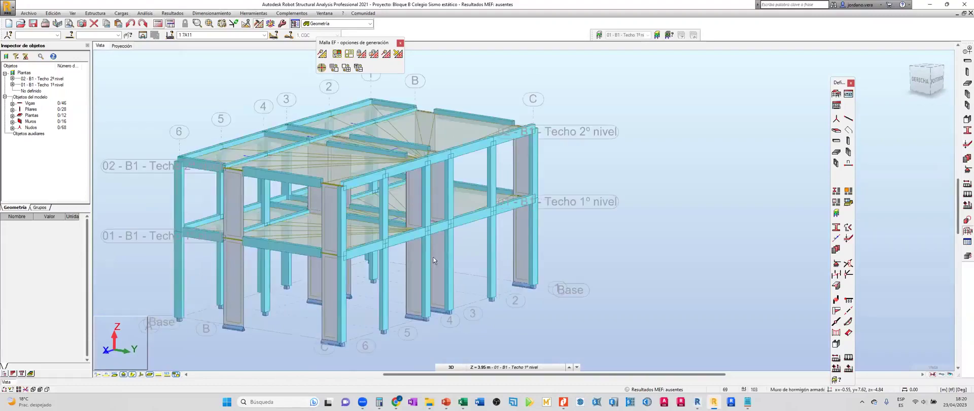
click(264, 35)
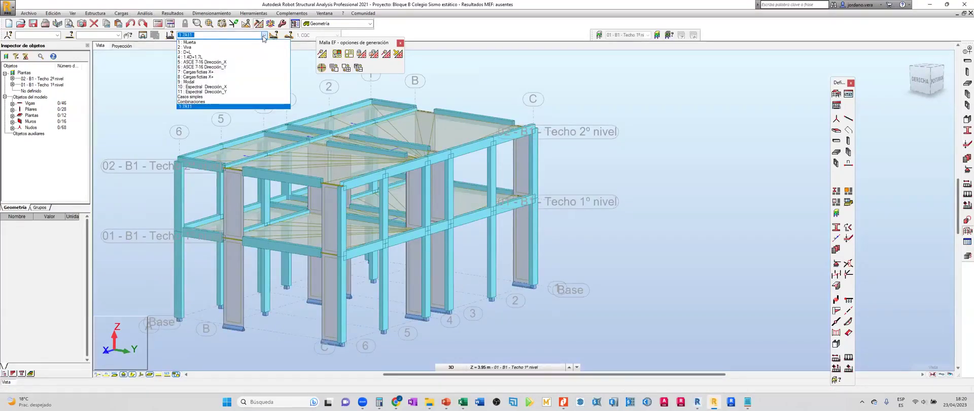
click(263, 36)
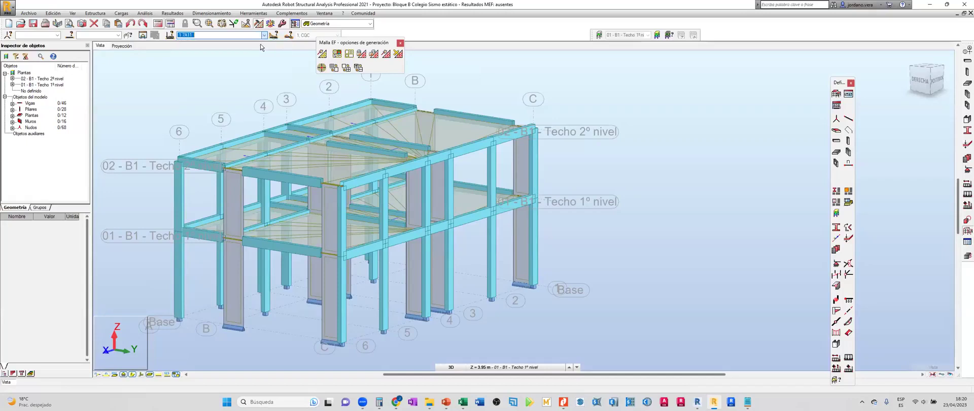
mouse_move(527, 264)
shift+middle_down()
mouse_move(569, 262)
mouse_move(531, 264)
shift+middle_up()
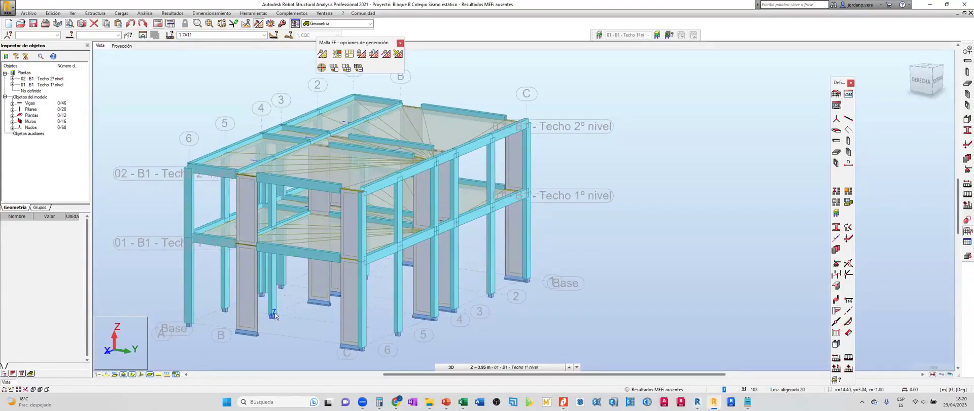
View the XZ elevation on construction line A and the YZ elevation on construction line 1 with section shapes displayed.
click(450, 366)
click(456, 359)
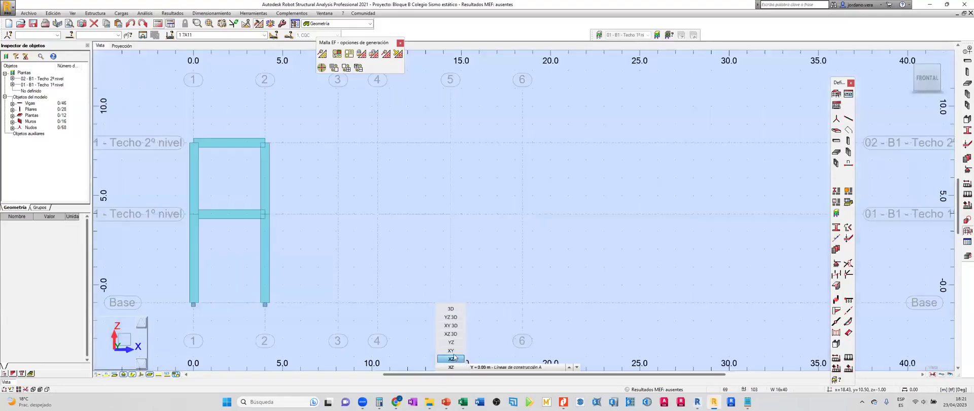
click(504, 367)
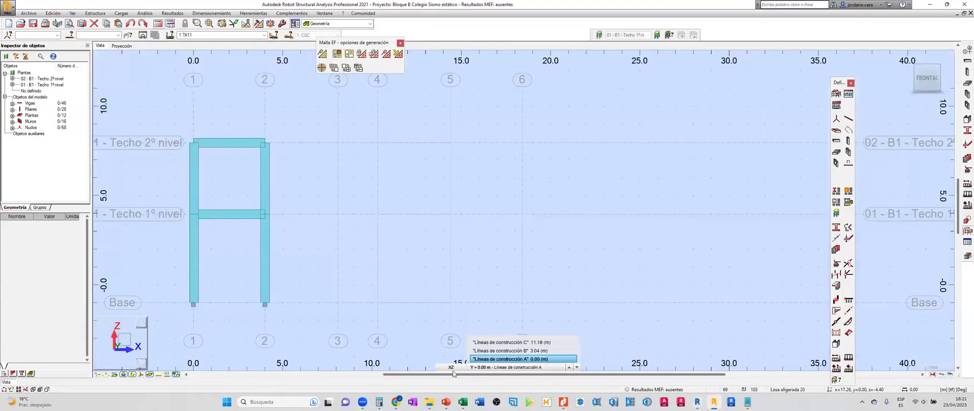
click(450, 366)
click(451, 342)
click(524, 366)
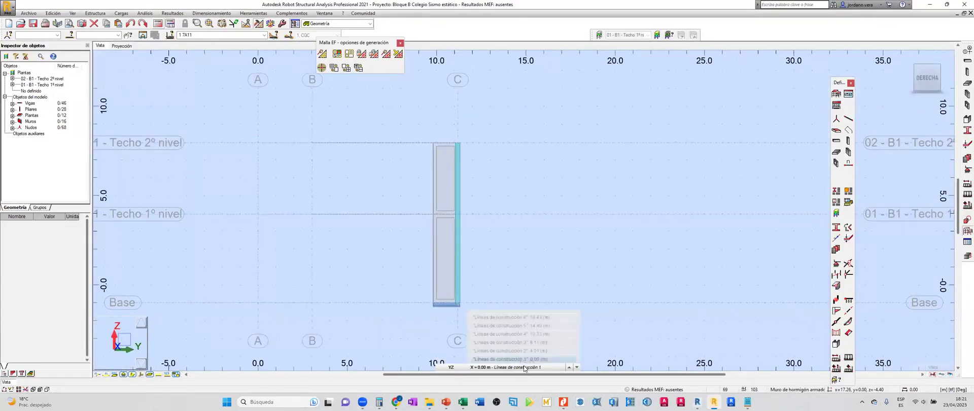
click(525, 359)
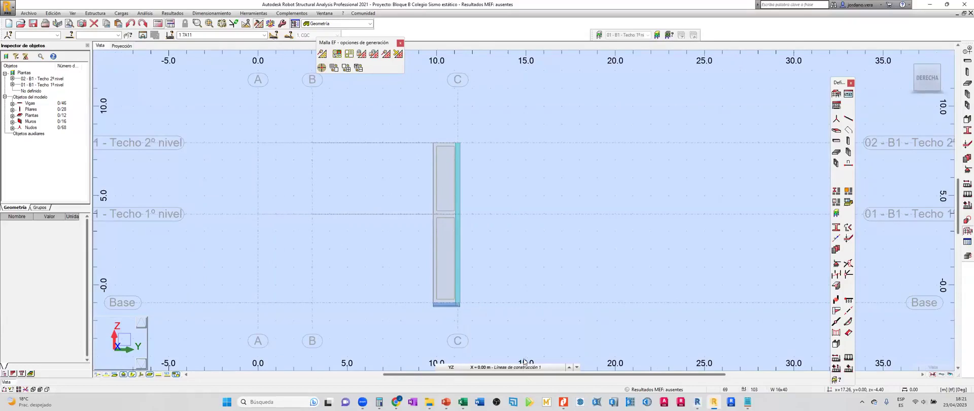
click(132, 374)
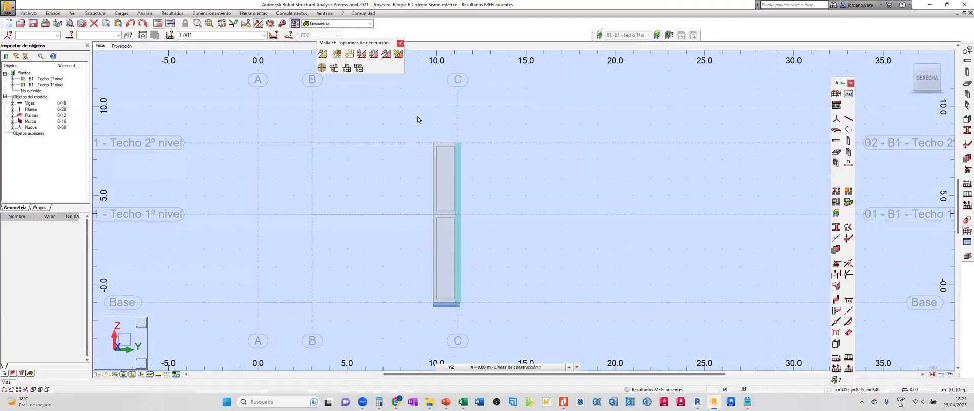
scroll(417, 117, up, 1)
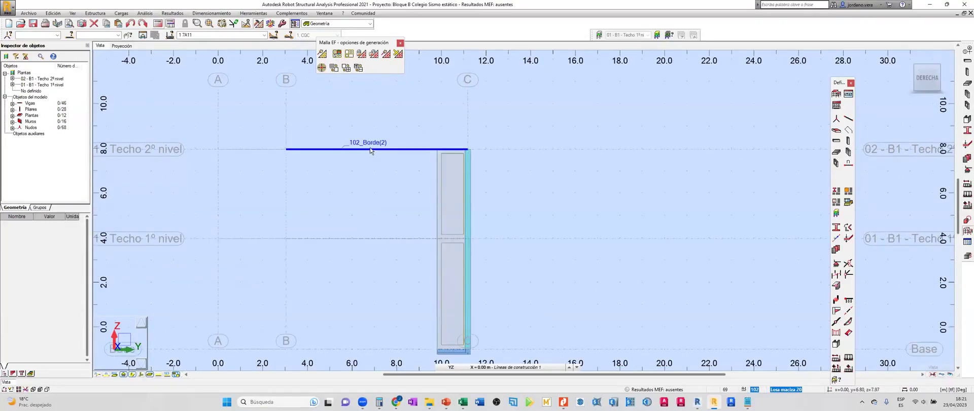
Return to the 3D view and examine the slabs, beams and walls around the building's corner at axis 6.
shift+middle_drag(389, 207, 397, 237)
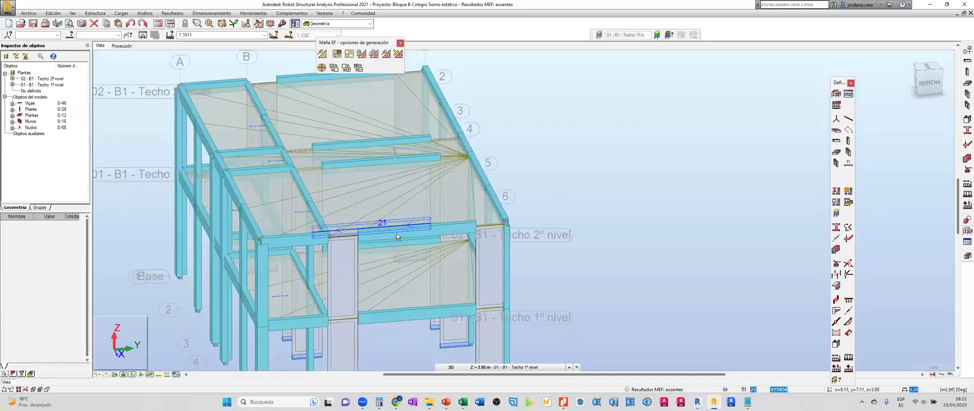
shift+middle_drag(511, 253, 591, 271)
scroll(547, 182, up, 2)
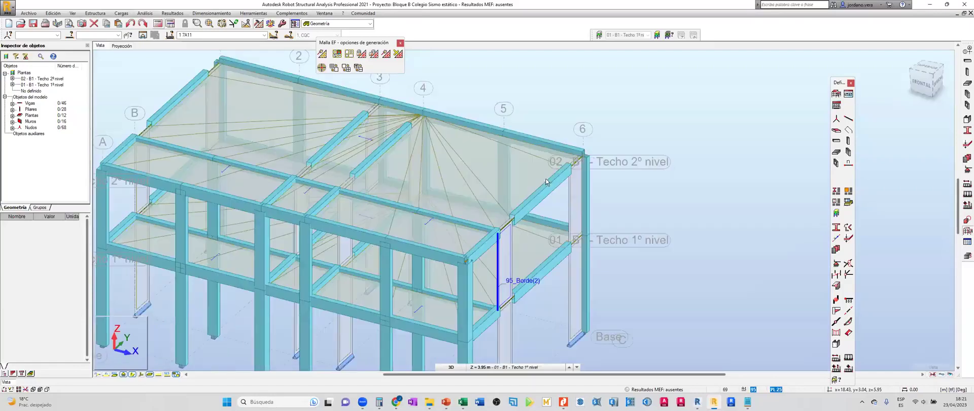
middle_drag(569, 336, 526, 233)
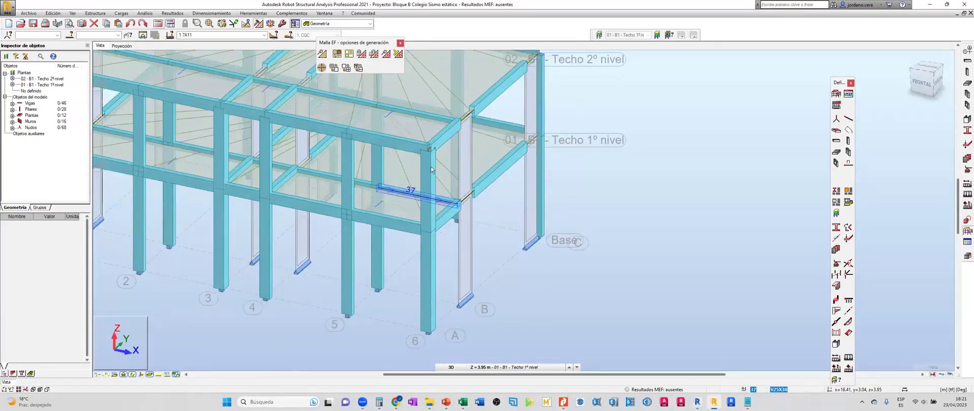
shift+middle_drag(529, 210, 532, 218)
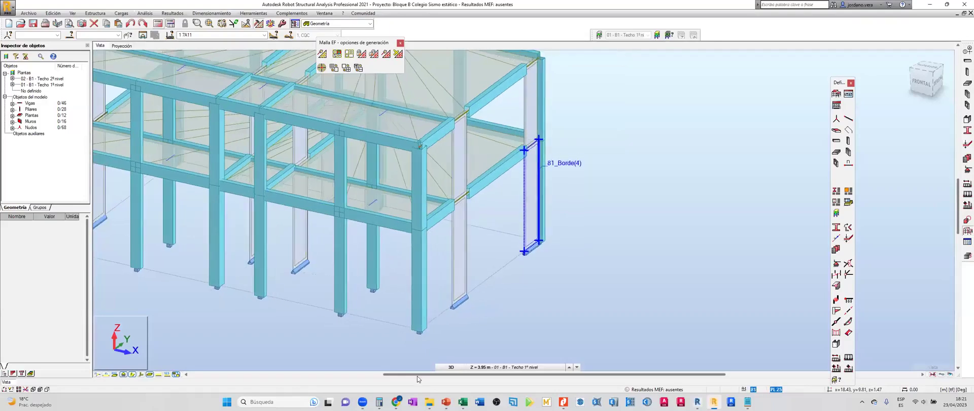
Show the YZ elevation on construction line 2 at X = 4.01 m.
click(451, 367)
click(458, 343)
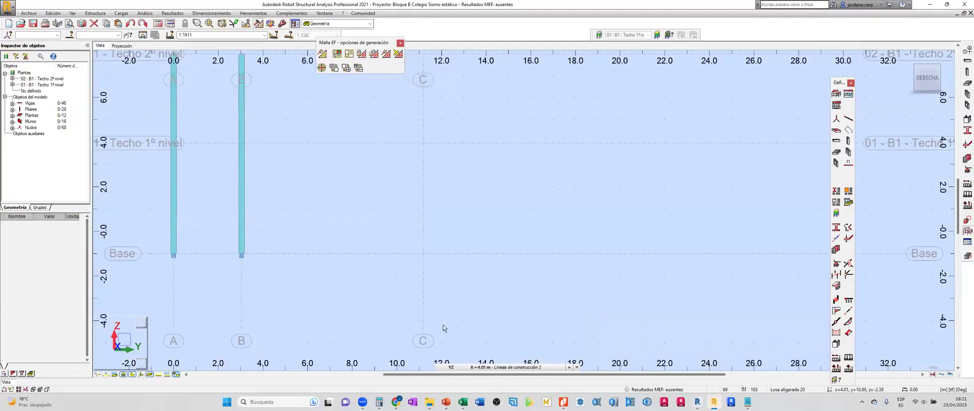
Show the YZ elevations on construction line 3 at X = 8.11 m and construction line 1 at X = 0.00 m.
scroll(416, 285, down, 2)
click(502, 367)
click(510, 340)
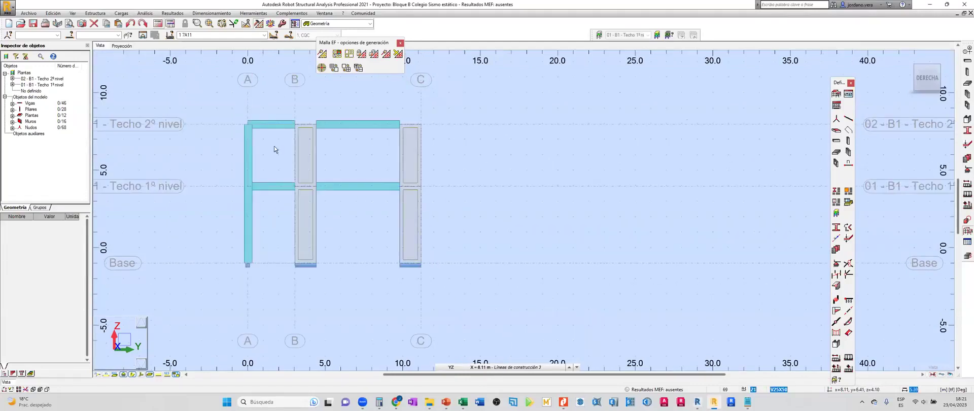
click(533, 368)
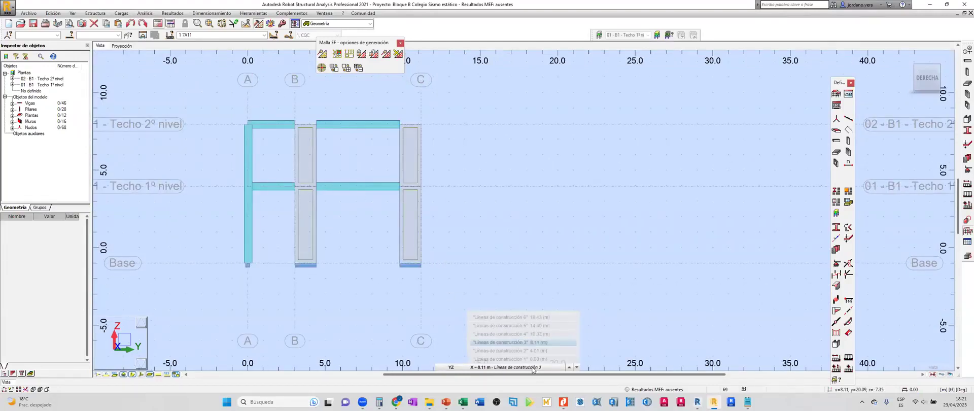
click(510, 358)
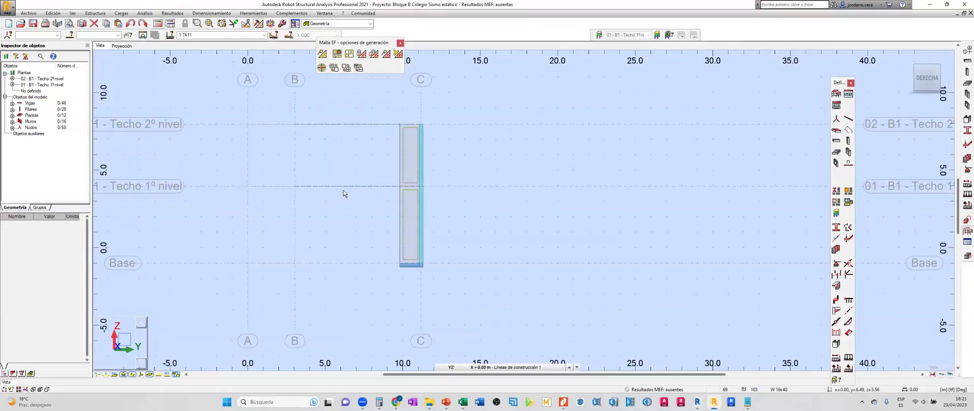
Return to the 3D view and examine the axis 6 frame and the building from its axis 1 side.
shift+middle_drag(330, 213, 427, 263)
scroll(437, 274, up, 2)
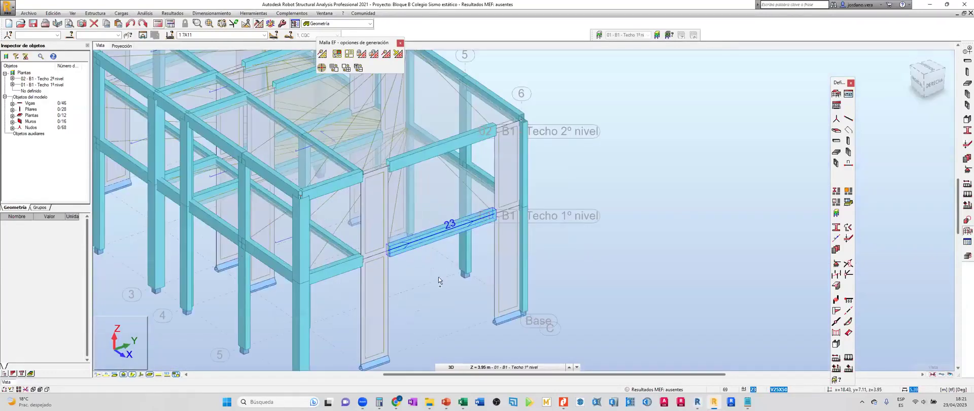
scroll(532, 84, up, 2)
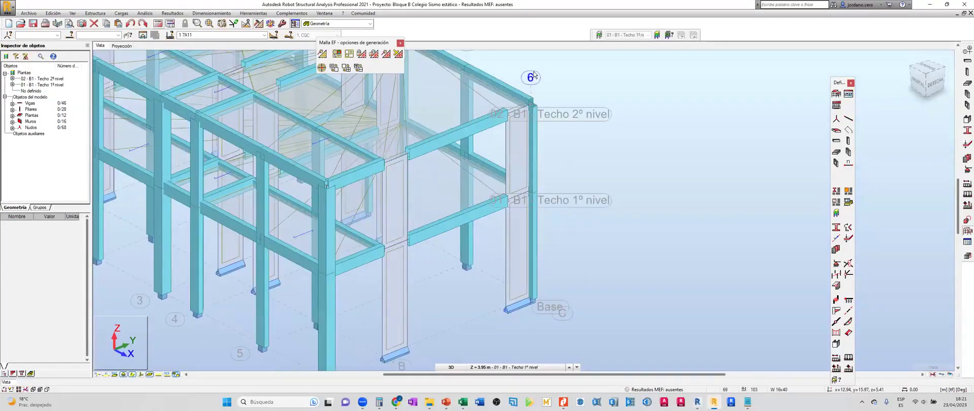
scroll(252, 205, down, 3)
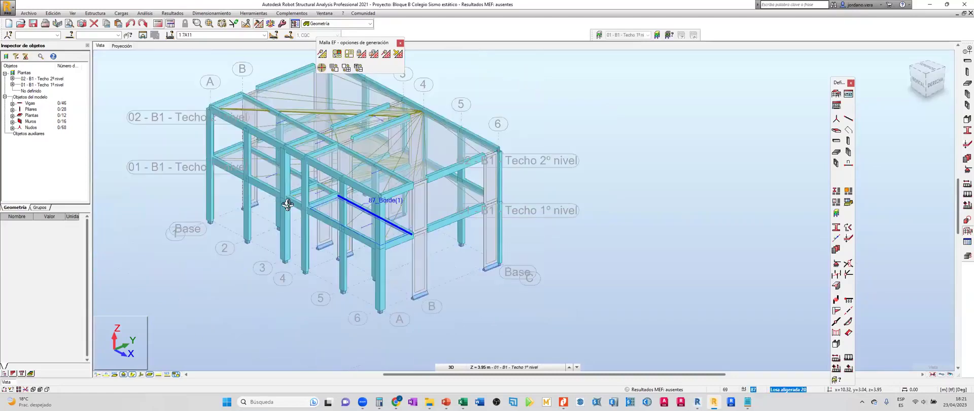
shift+middle_drag(284, 204, 185, 212)
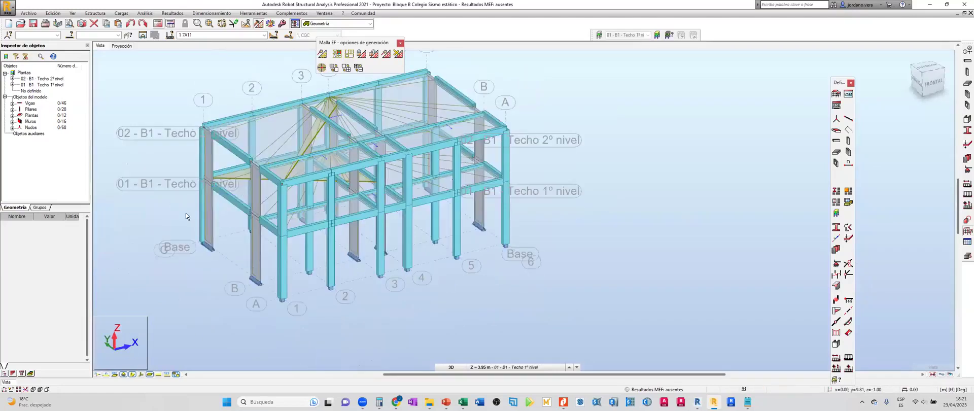
Select the columns along axes 1, 6, 5 and 3 in turn through their construction line labels.
click(202, 100)
scroll(540, 114, up, 1)
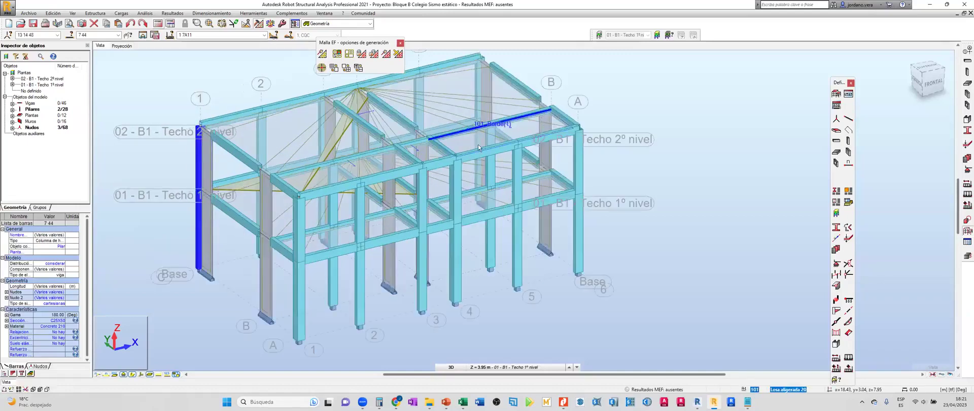
scroll(451, 122, up, 3)
click(449, 124)
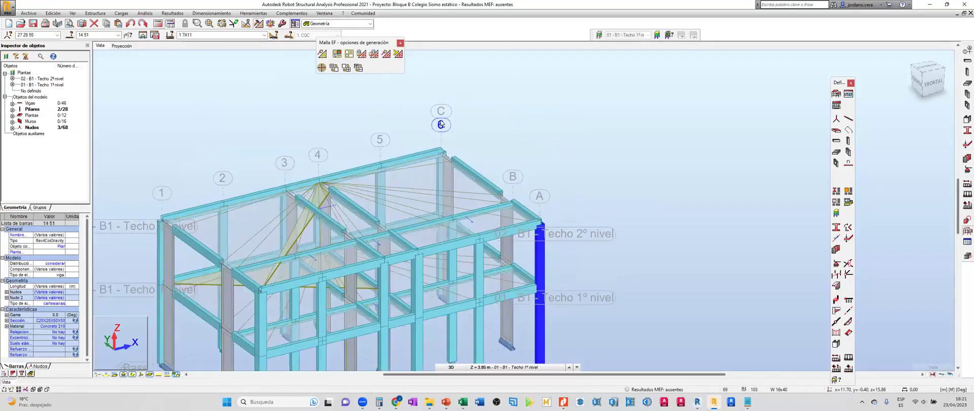
click(382, 144)
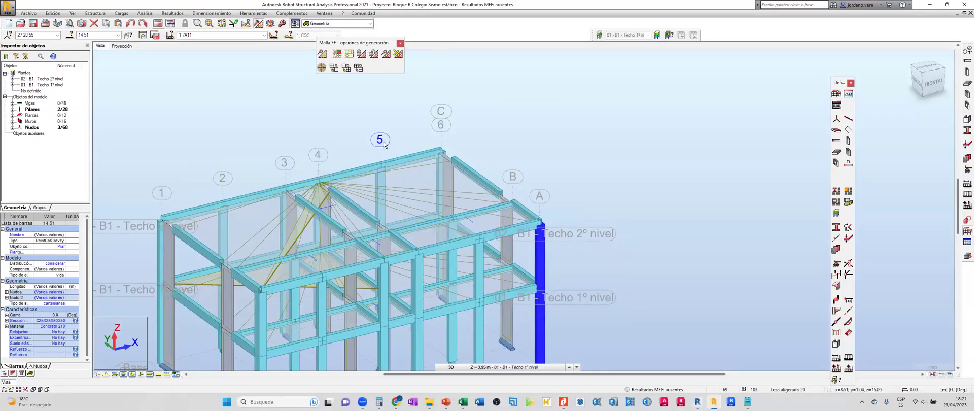
click(283, 165)
Select the columns on axis 4, isolate them for editing and exit the isolated view.
click(318, 158)
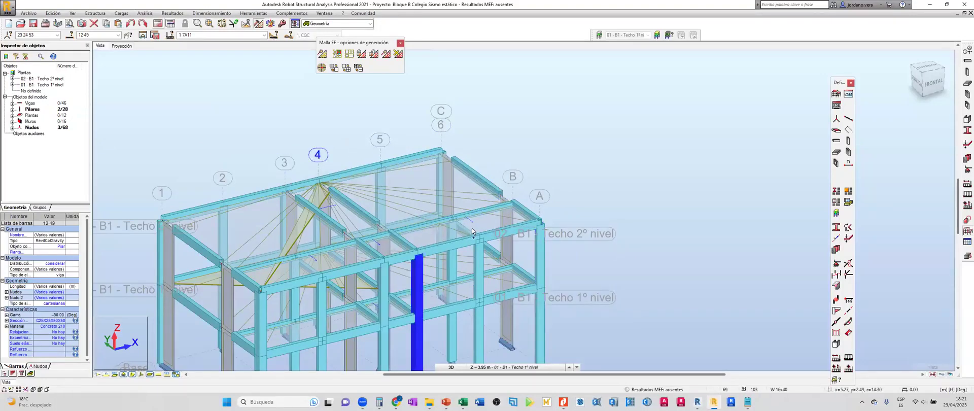
click(144, 35)
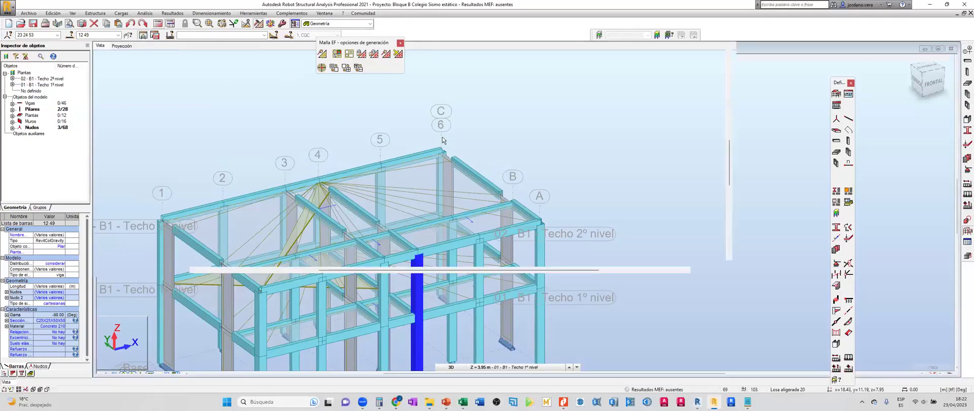
click(106, 48)
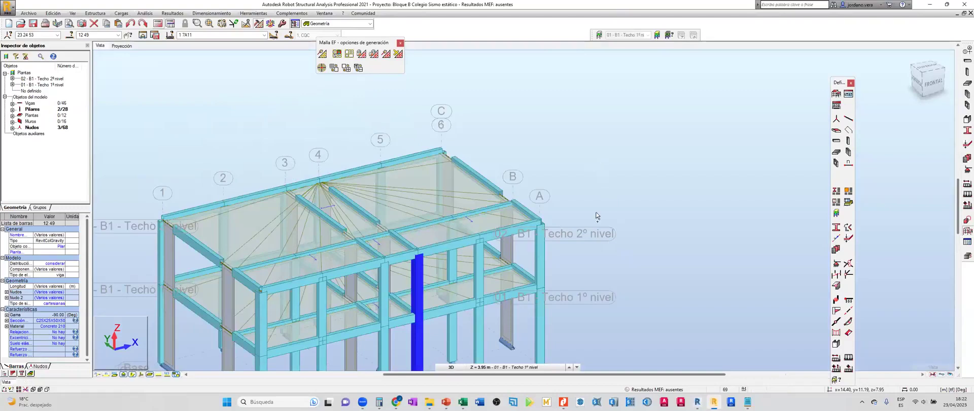
Examine the YZ elevations on construction lines 3, 4, 6 and 1 in turn.
middle_drag(597, 217, 565, 120)
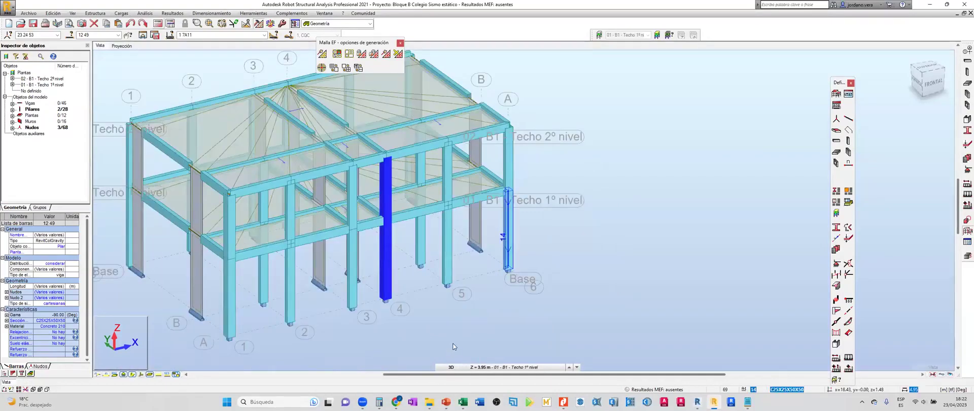
click(451, 367)
click(451, 334)
click(526, 367)
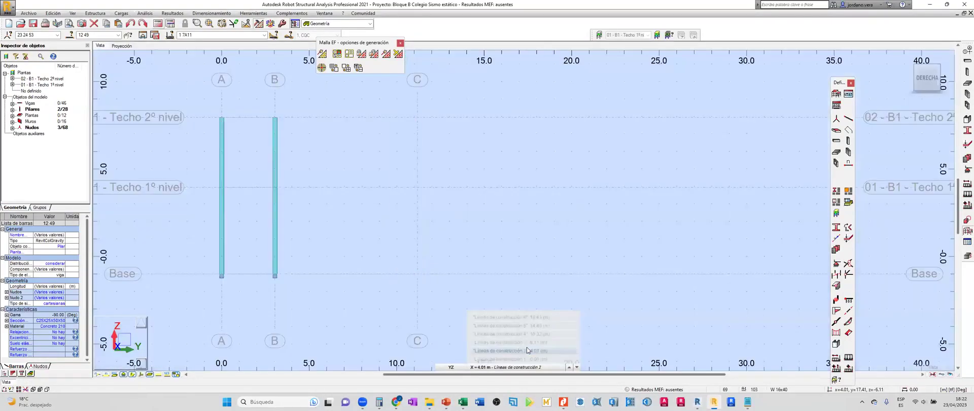
click(526, 342)
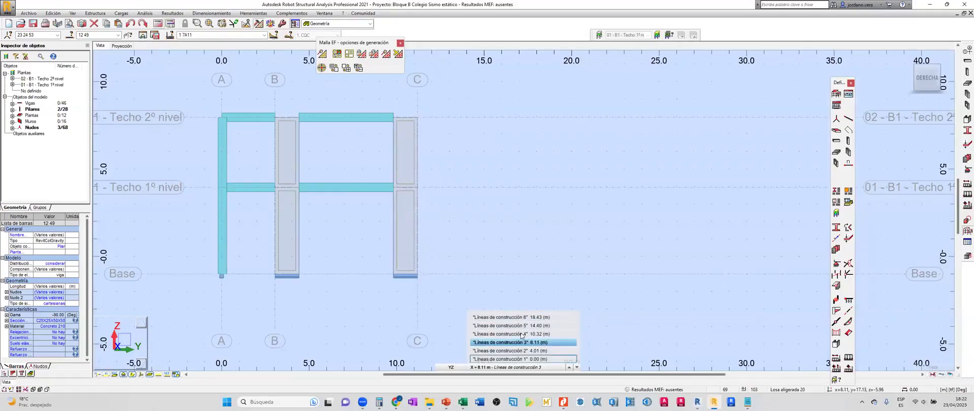
click(522, 334)
click(519, 367)
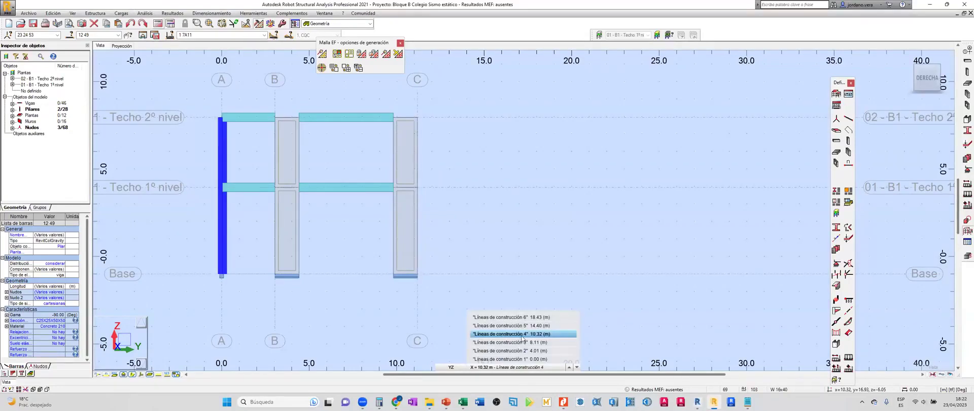
click(524, 317)
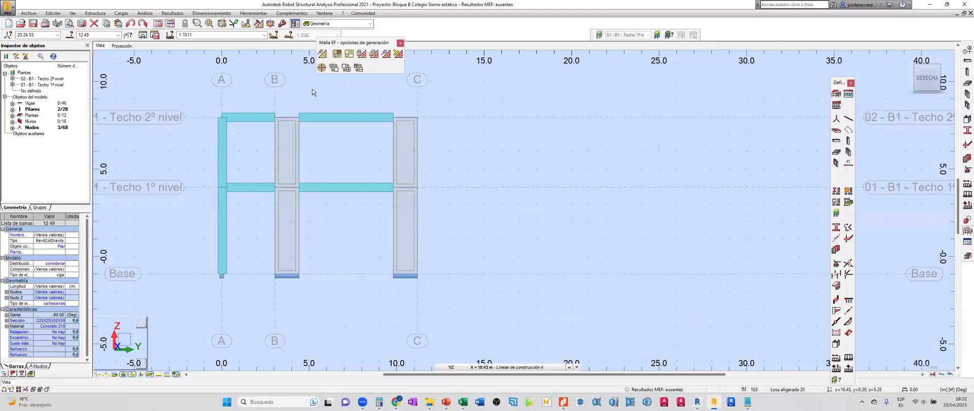
click(523, 367)
click(510, 359)
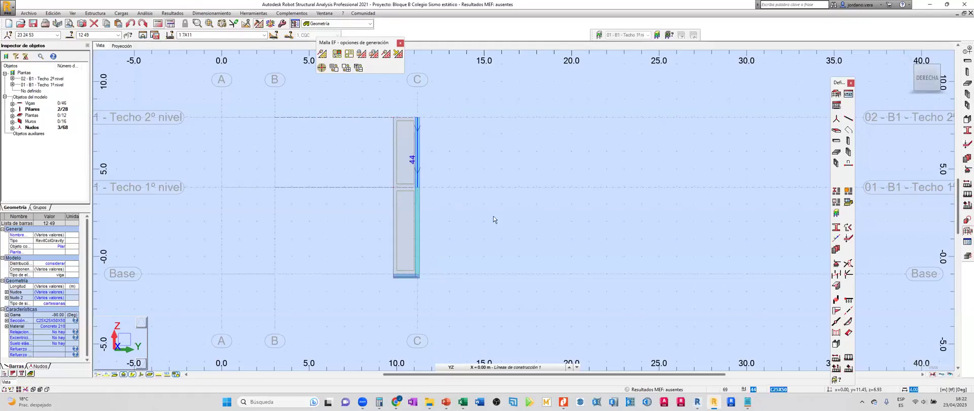
In the 3D view, window-select the whole frame on axis 6 and isolate it for editing.
shift+middle_drag(561, 213, 621, 211)
drag(454, 91, 535, 306)
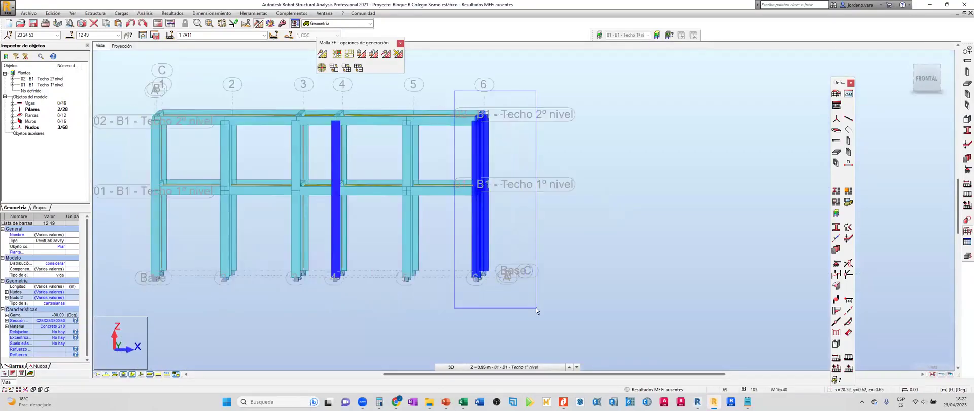
key(ctrl+alt+0)
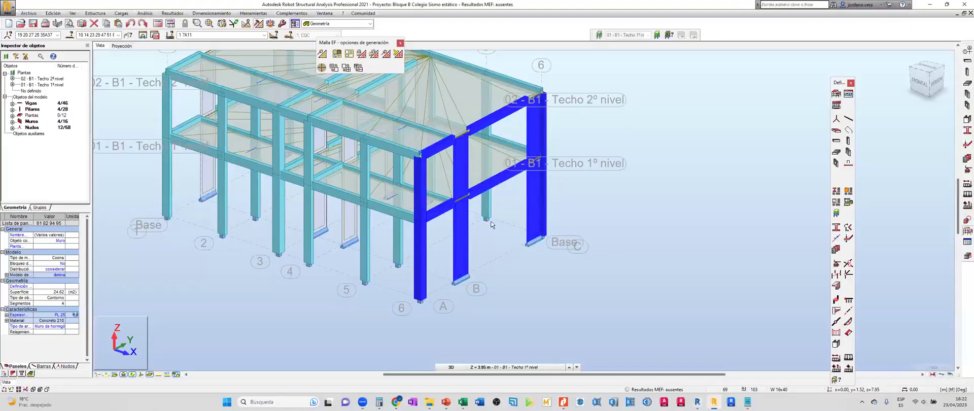
key(alt+Return)
shift+middle_drag(504, 221, 487, 217)
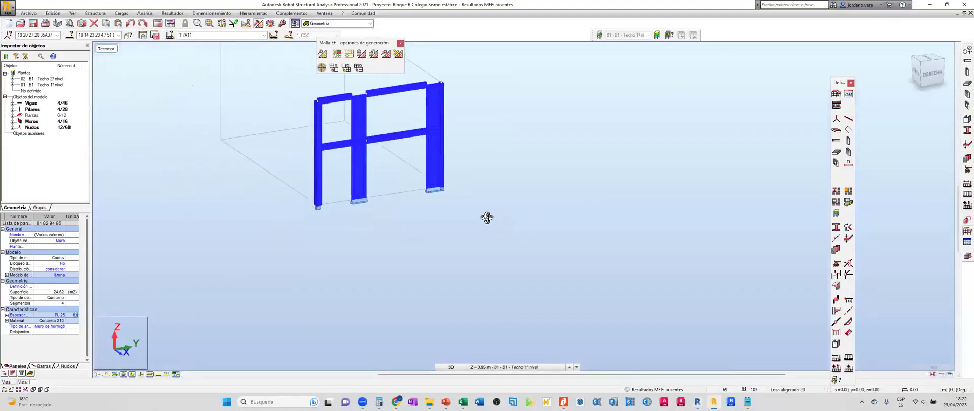
Clear the selection and view the isolated axis 6 frame squarely from the right side.
click(420, 188)
scroll(360, 91, up, 4)
shift+middle_drag(426, 169, 424, 173)
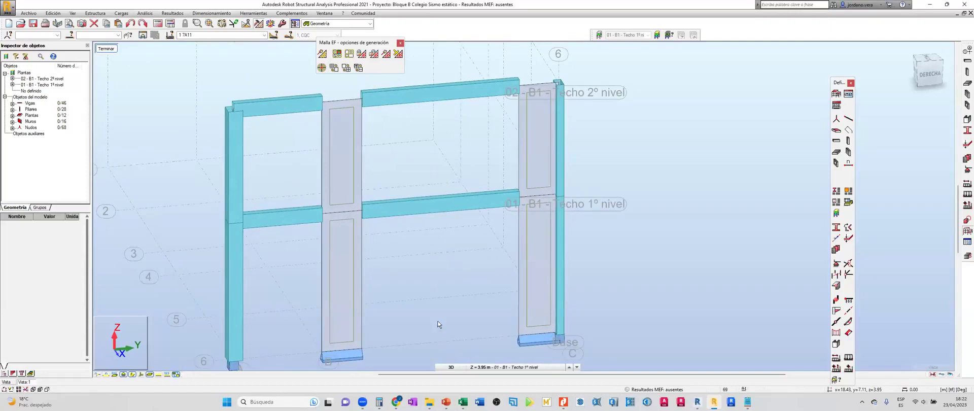
click(931, 75)
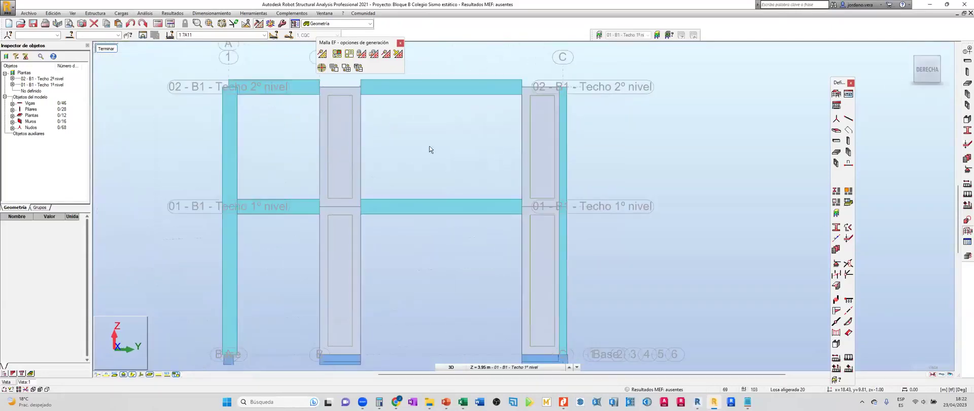
middle_drag(462, 254, 461, 244)
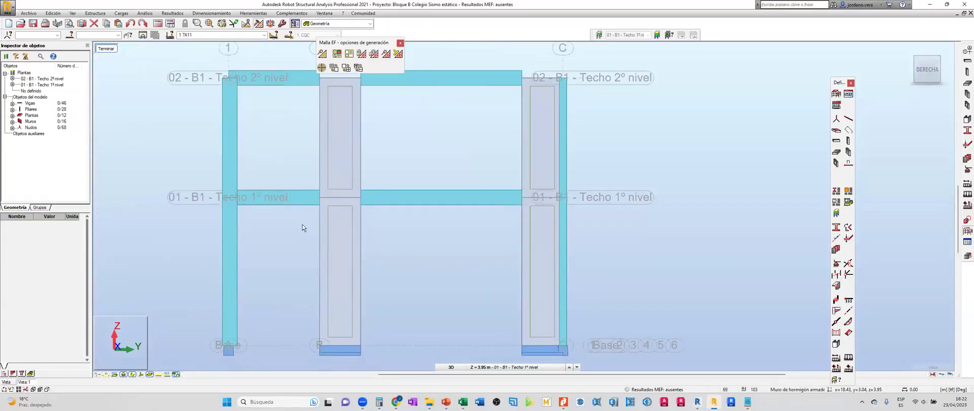
Check the first-level beam between axes A and B, clear its selection and hide the section shapes.
click(279, 203)
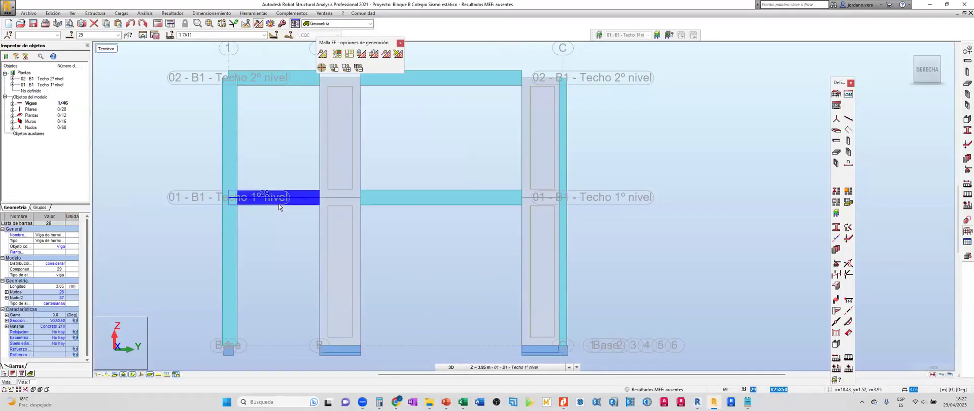
key(Escape)
click(132, 374)
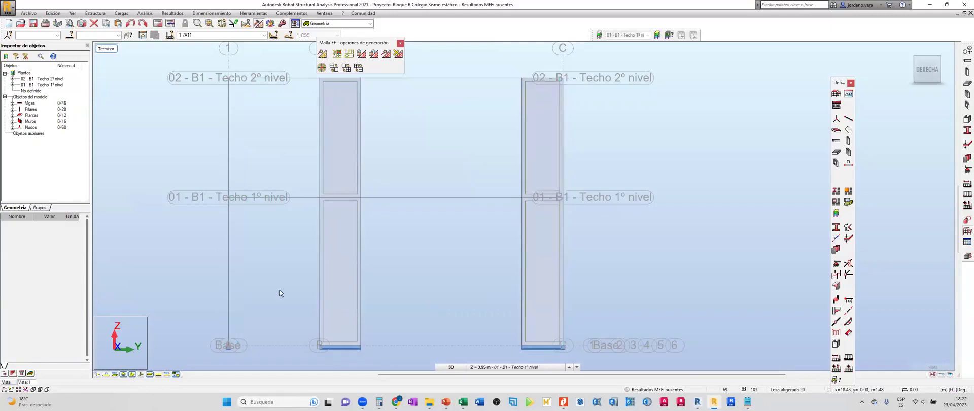
Inspect the nodes where the beams meet the walls on axes B and C at both levels.
click(319, 198)
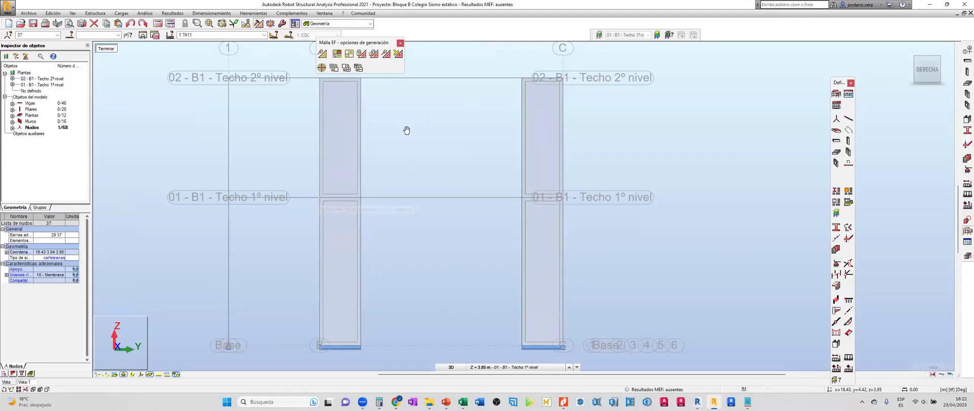
middle_drag(406, 130, 407, 164)
click(320, 112)
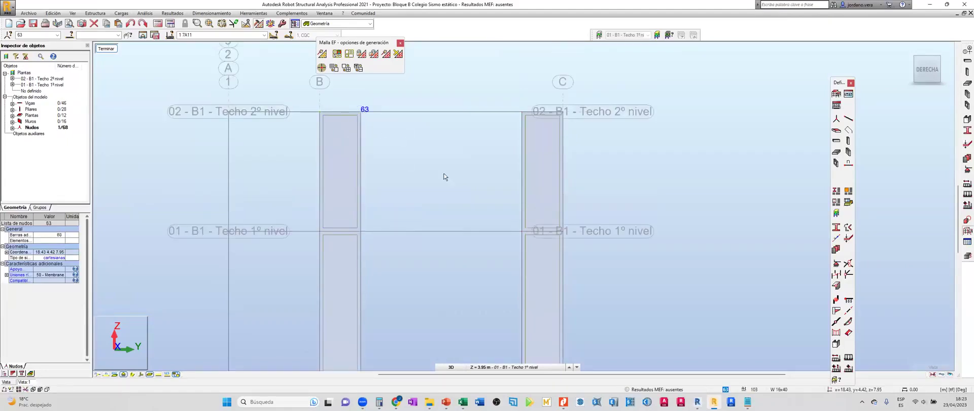
click(361, 231)
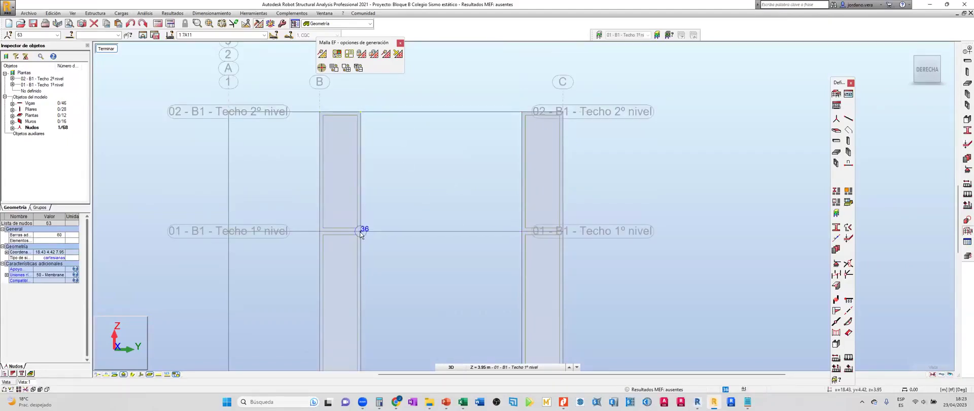
click(522, 229)
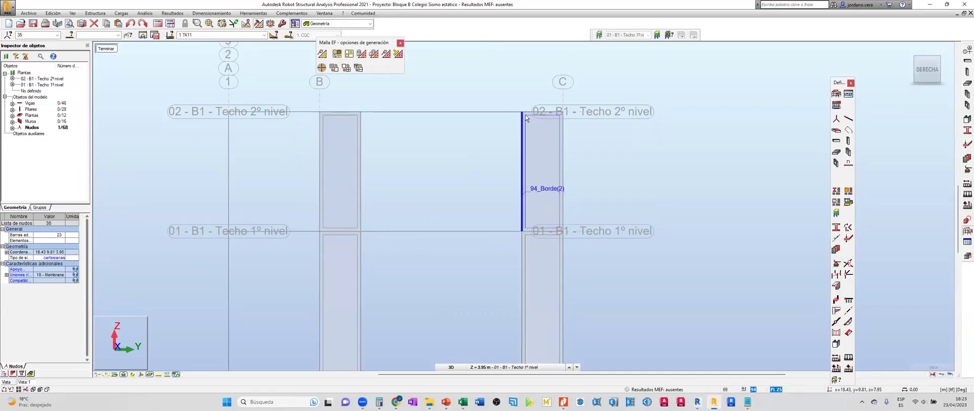
Copy the upper inner corner node of the axis C wall with translation vector 0,0,0.25 m and select the copied node.
click(523, 113)
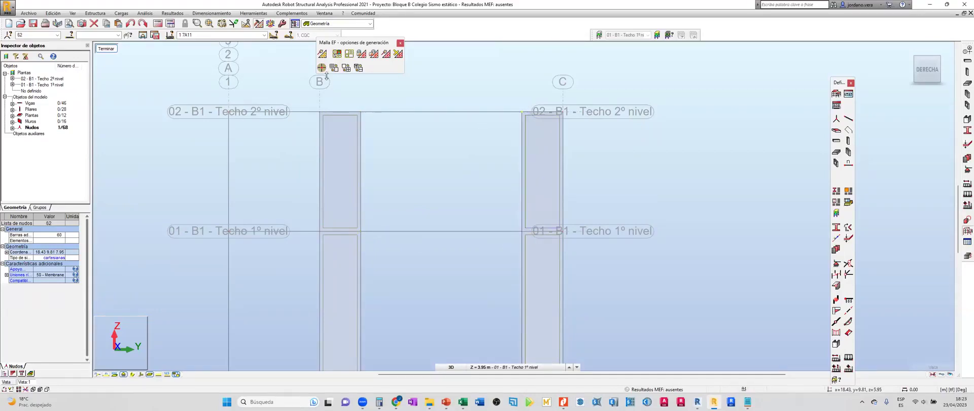
click(247, 24)
click(157, 55)
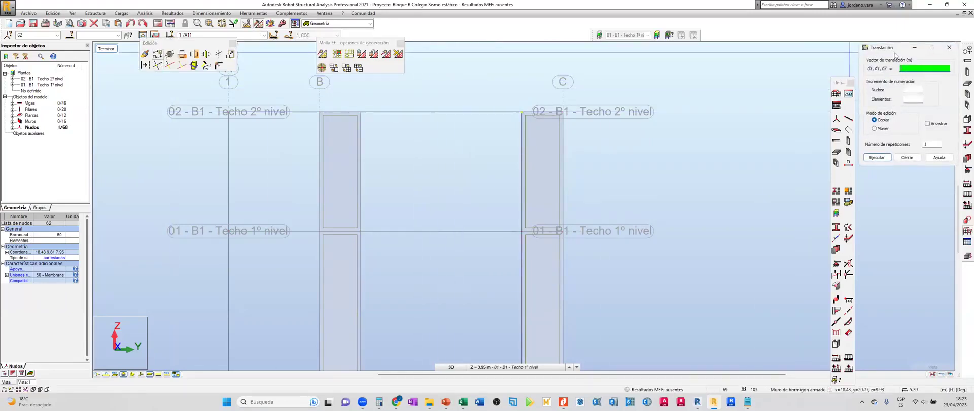
drag(885, 53, 667, 57)
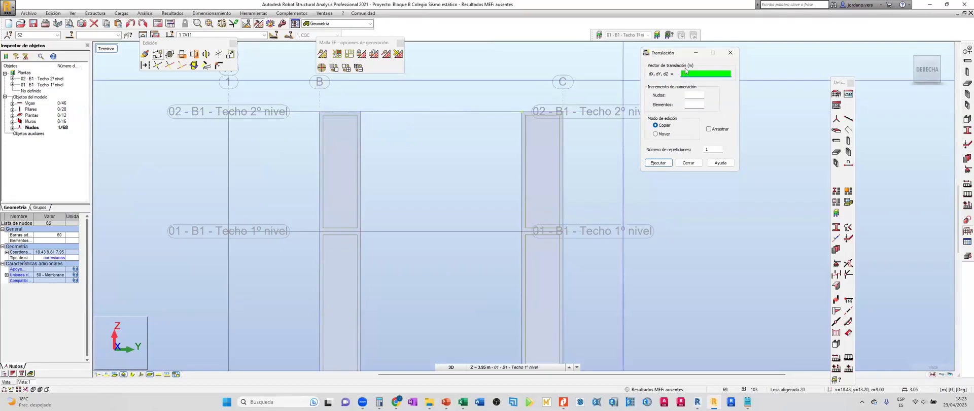
text(0,0,0.25)
click(670, 166)
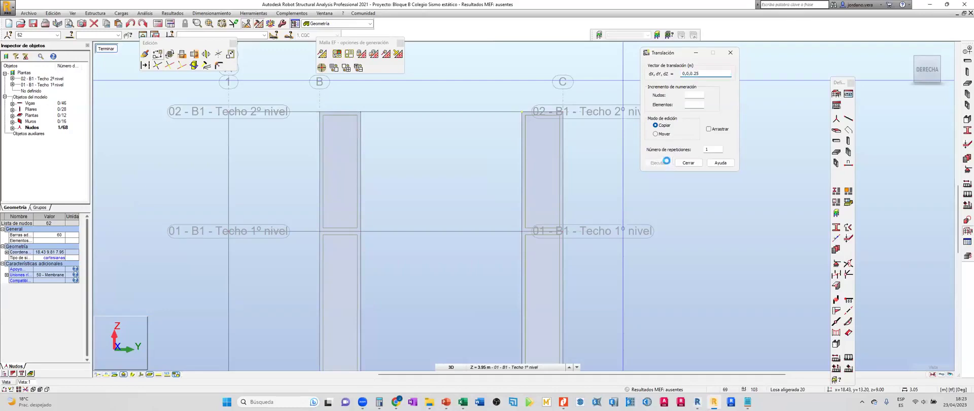
scroll(534, 102, up, 3)
click(503, 122)
scroll(491, 171, down, 3)
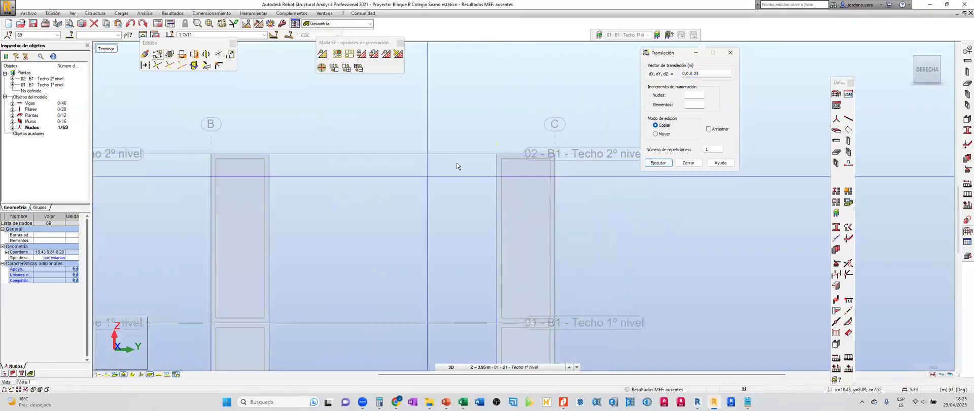
middle_drag(389, 214, 445, 173)
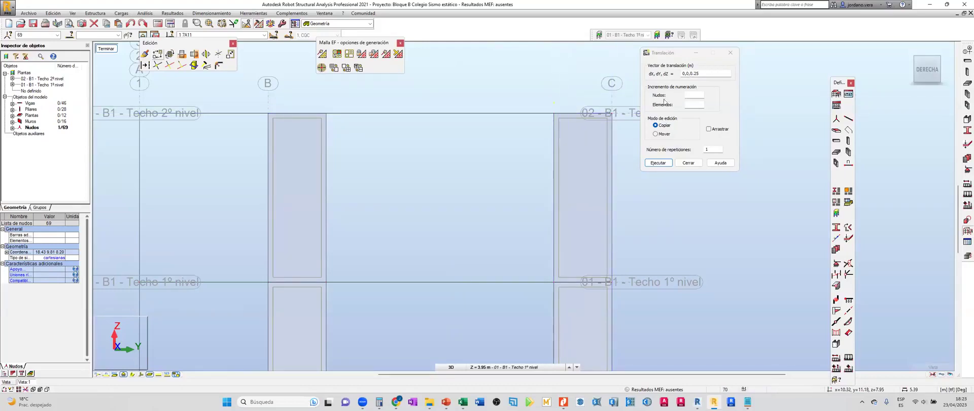
click(690, 73)
text(-3)
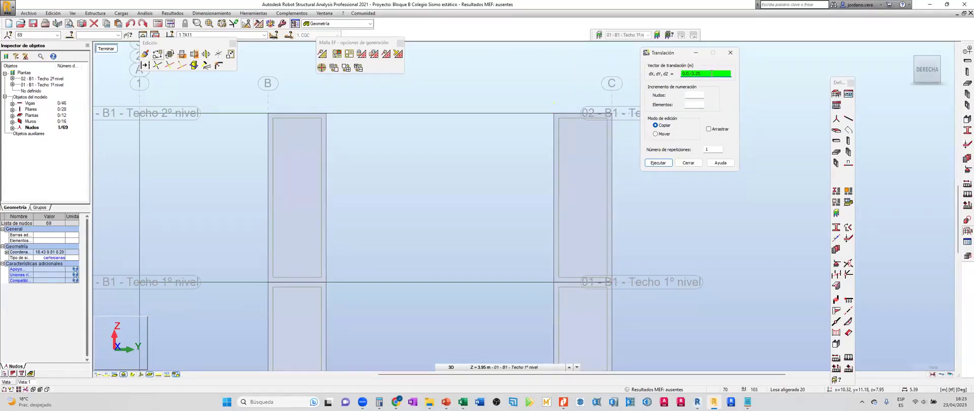
key(BackSpace)
scroll(563, 297, up, 2)
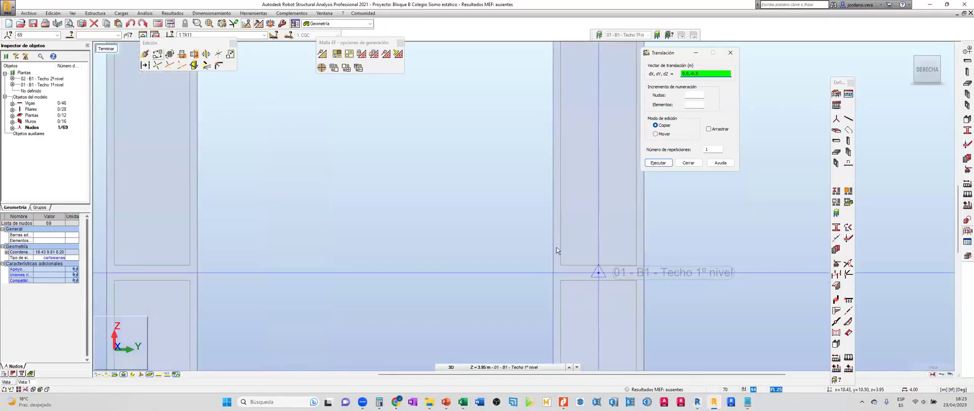
scroll(497, 235, down, 2)
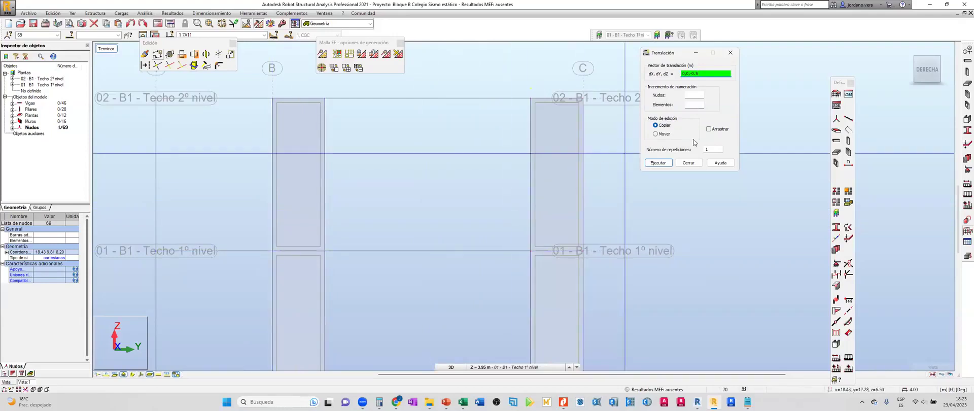
scroll(506, 191, up, 3)
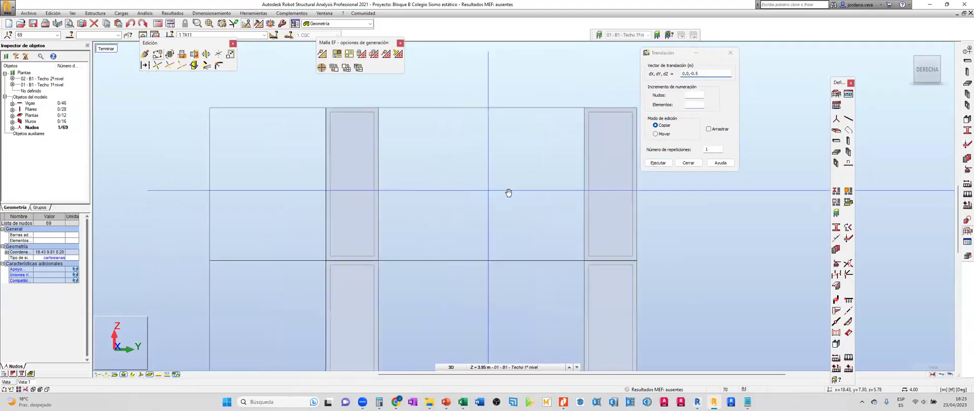
scroll(348, 97, up, 3)
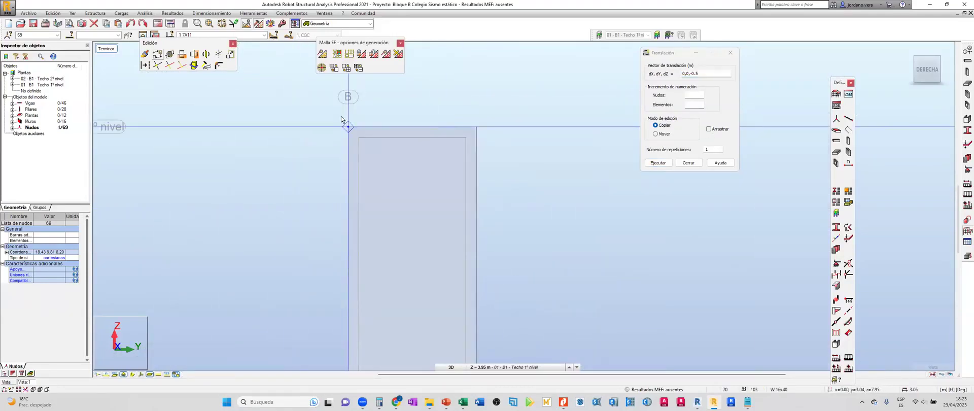
Delete the copied node above the inner corner of the axis C wall and close the translation settings.
right_click(435, 87)
click(431, 98)
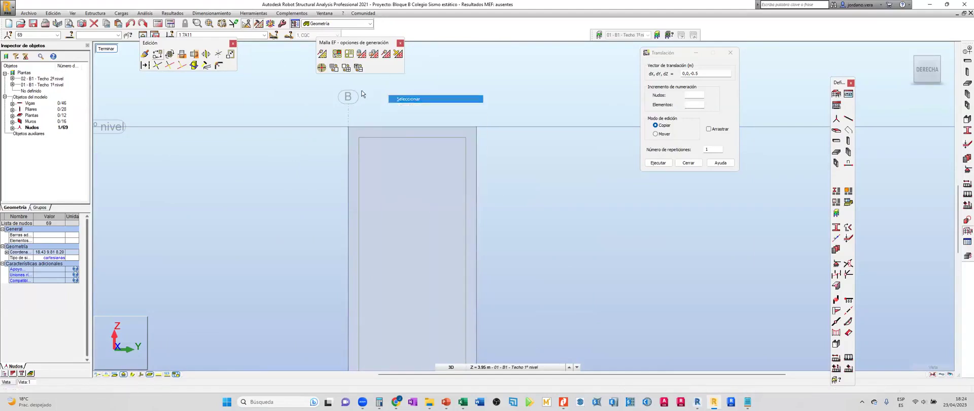
scroll(355, 109, down, 4)
drag(231, 99, 645, 287)
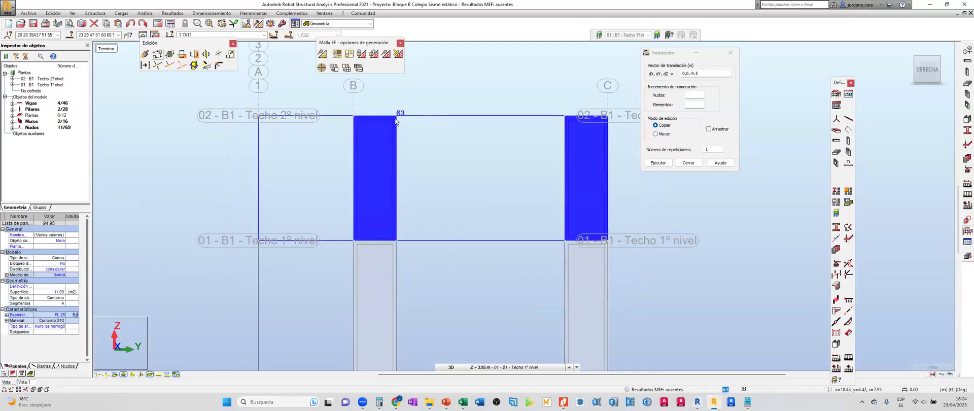
click(566, 108)
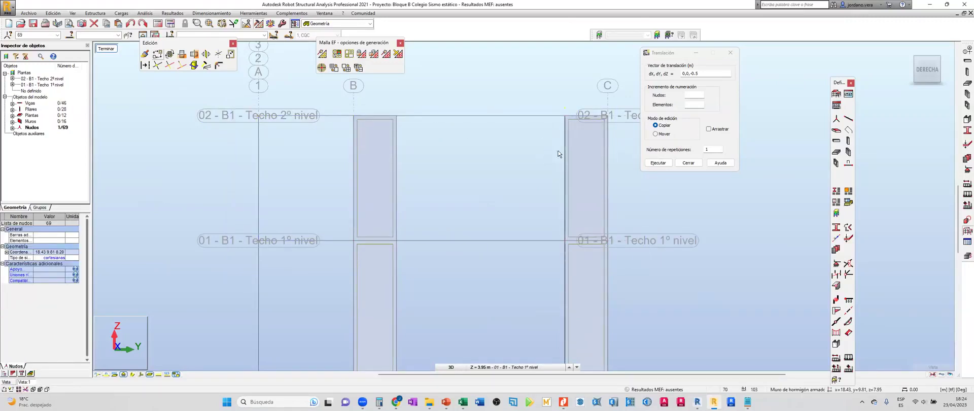
key(Delete)
click(688, 162)
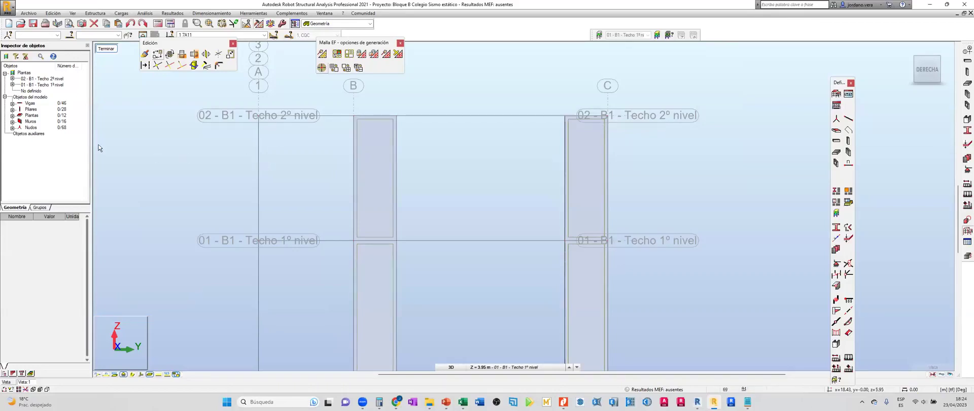
Return to the full model view and display the YZ plane at construction line 3.
click(6, 388)
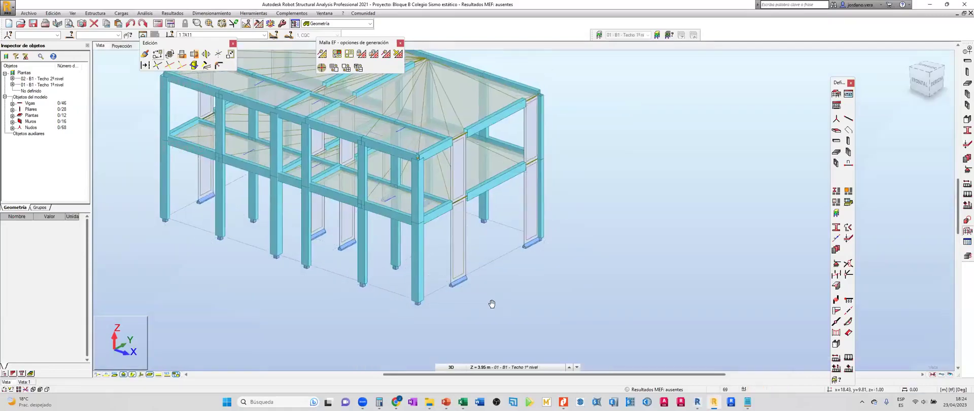
middle_drag(492, 304, 462, 342)
shift+middle_drag(328, 214, 355, 215)
shift+middle_drag(441, 223, 434, 222)
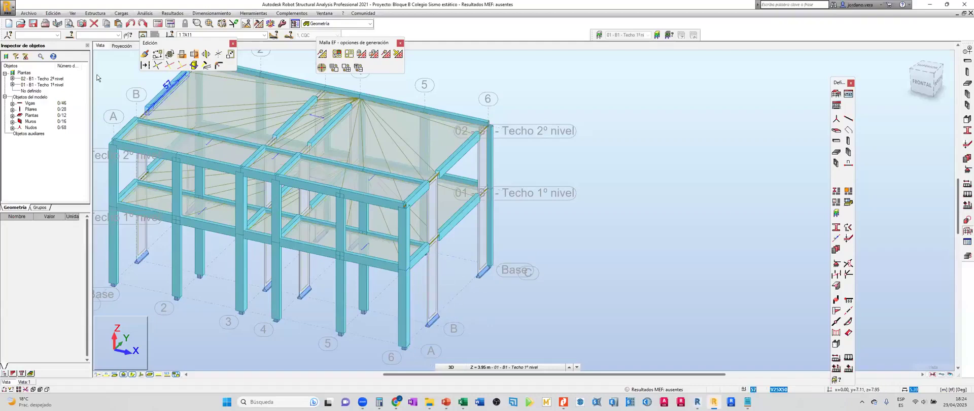
click(451, 366)
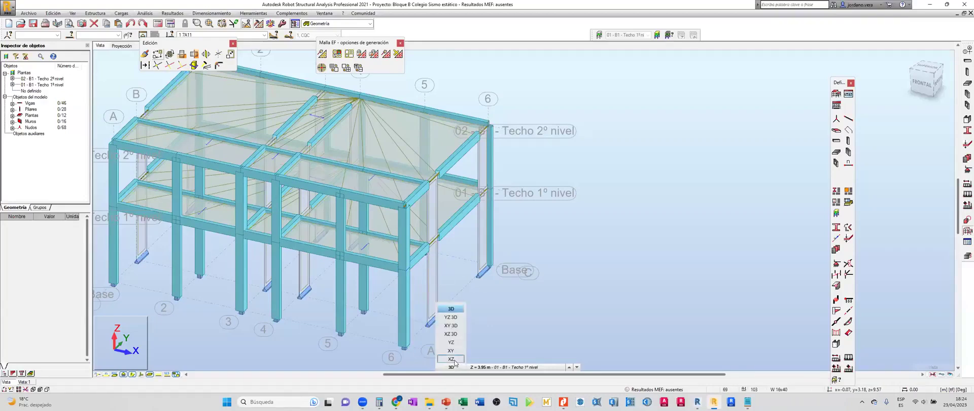
click(455, 359)
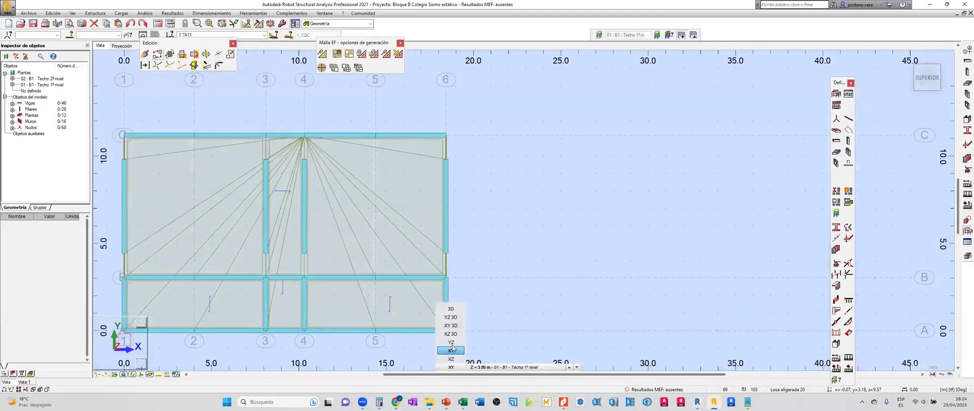
click(453, 342)
click(505, 366)
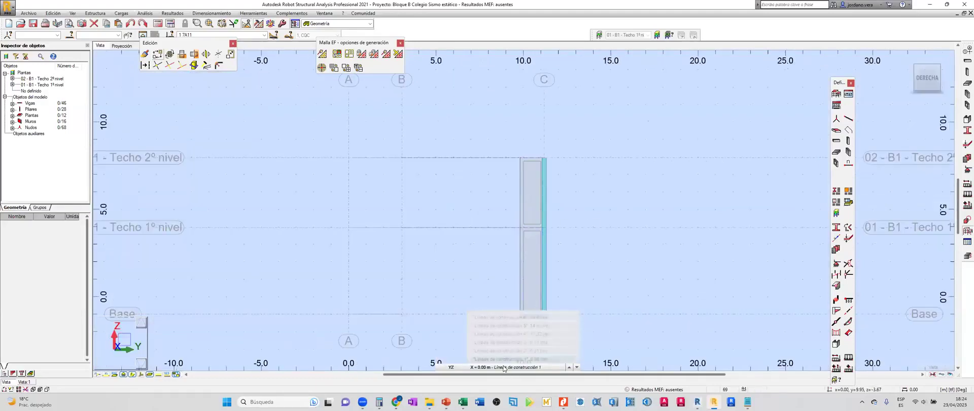
click(510, 342)
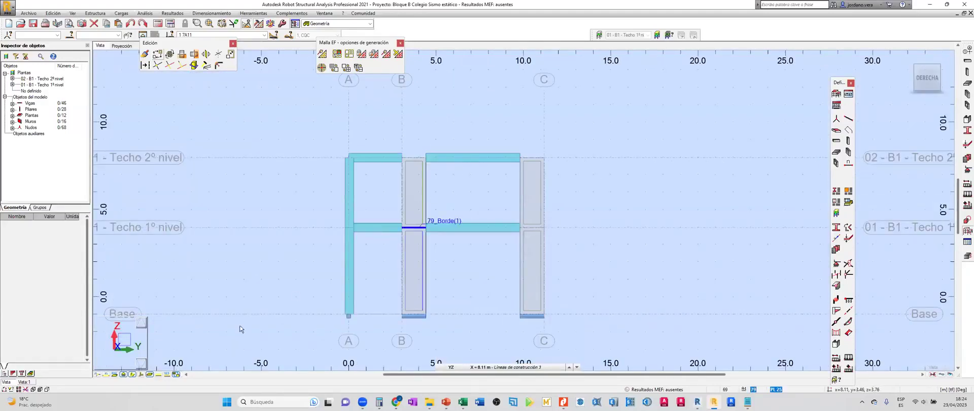
Hide the section shapes of the beams and columns in the construction line 3 view.
click(134, 374)
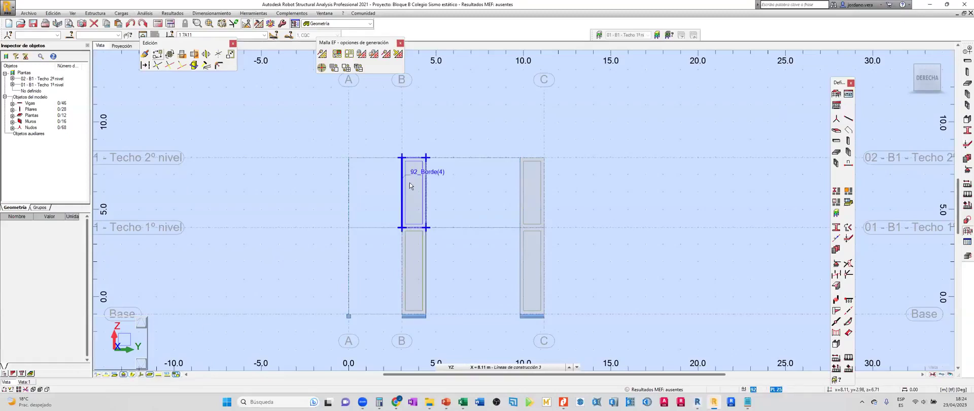
scroll(375, 223, up, 2)
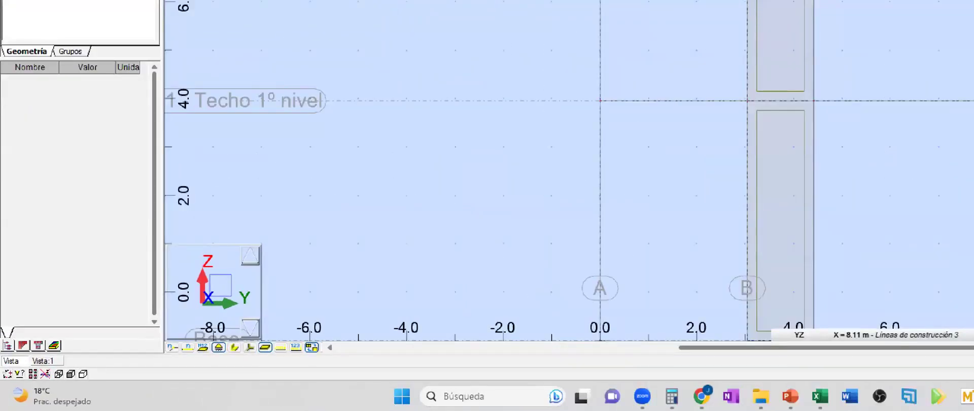
ctrl+drag(72, 367, 143, 312)
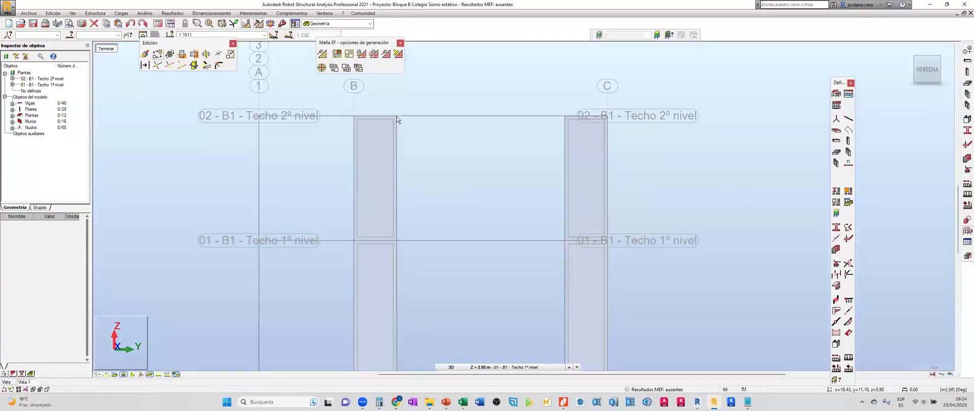
In the isolated axis 6 view, select the nodes where beams meet the axis B and C walls at both levels.
click(397, 117)
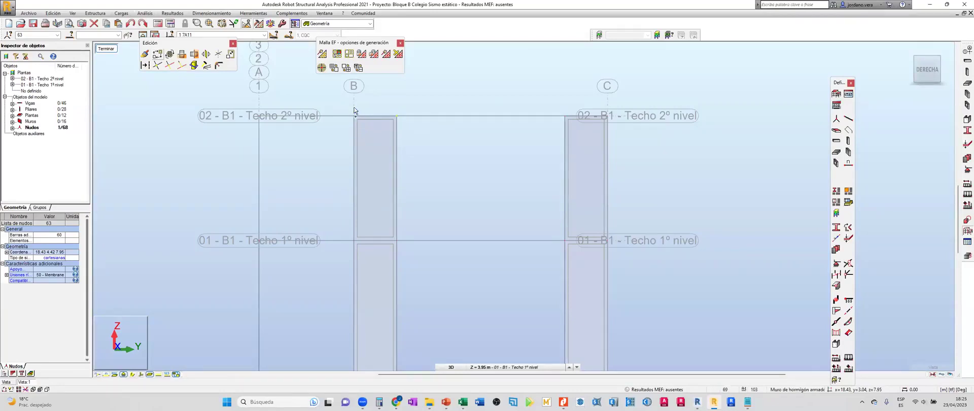
ctrl+click(354, 116)
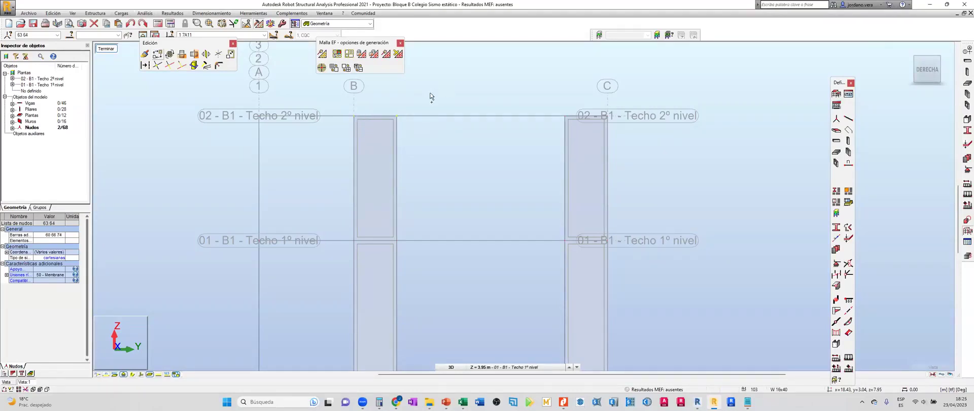
ctrl+click(399, 239)
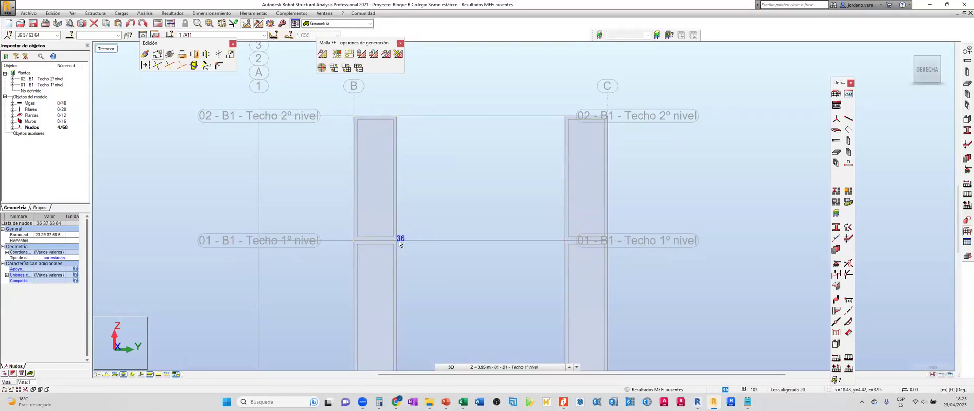
ctrl+click(566, 240)
ctrl+click(565, 116)
In the full model view, add the construction line 3 beam-to-wall nodes on axes B and C to the selection.
click(6, 387)
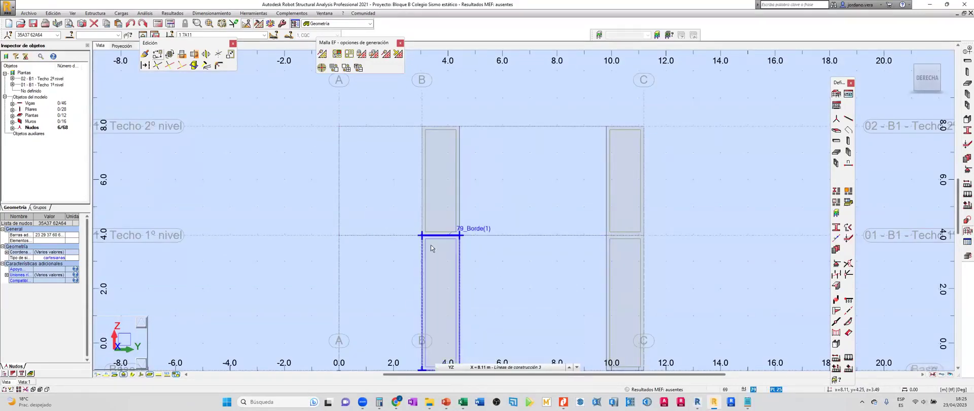
ctrl+click(423, 129)
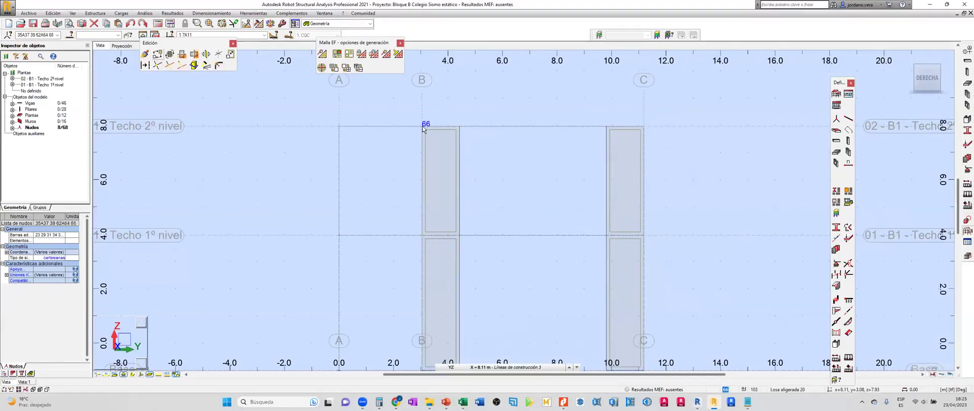
ctrl+click(460, 235)
ctrl+click(459, 127)
ctrl+click(608, 235)
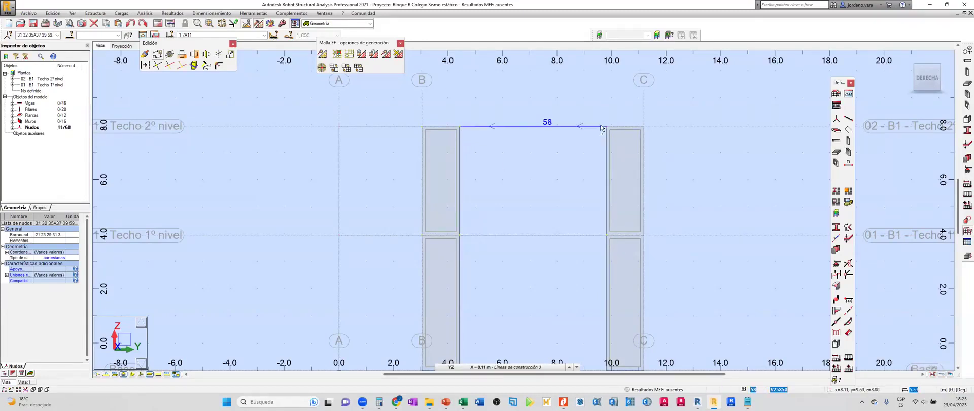
Display construction line 4 and add its beam-to-wall nodes on axes B and C at both levels to the selection.
click(520, 367)
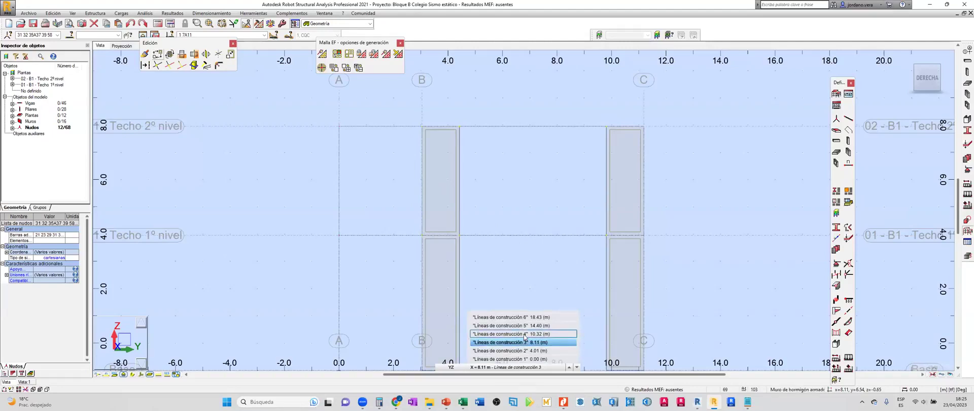
click(525, 334)
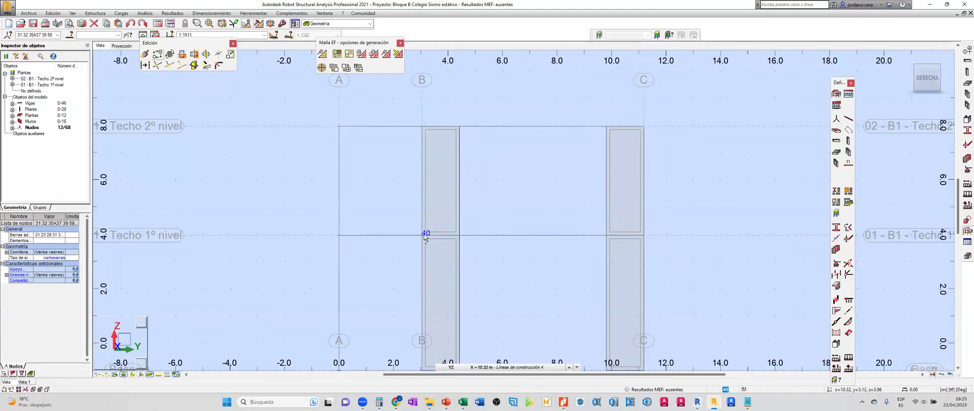
click(423, 129)
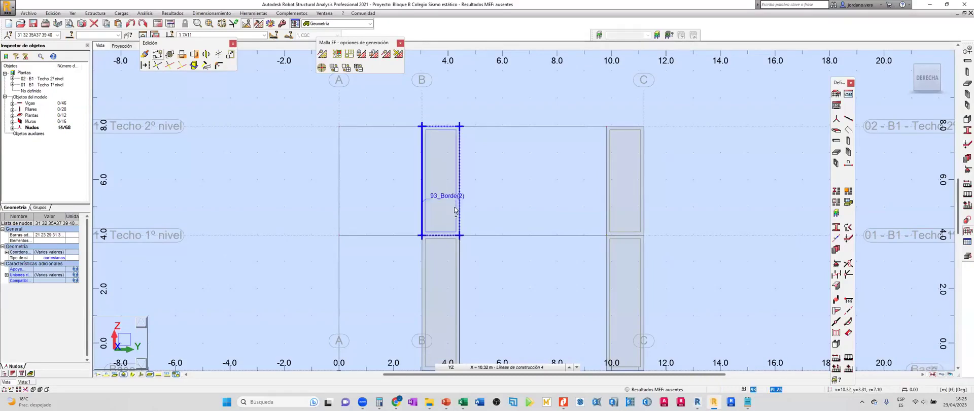
click(460, 236)
click(459, 127)
click(606, 235)
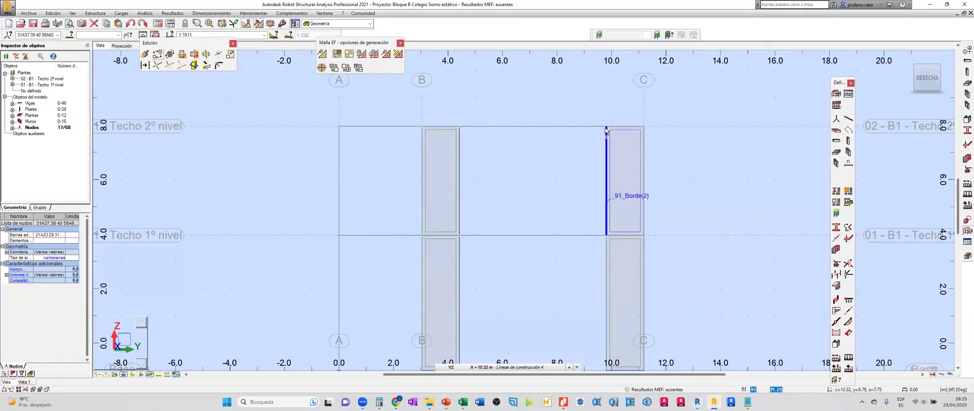
click(607, 127)
Display the YZ plane at construction line 6 to check the frame's beam-to-wall nodes.
click(516, 367)
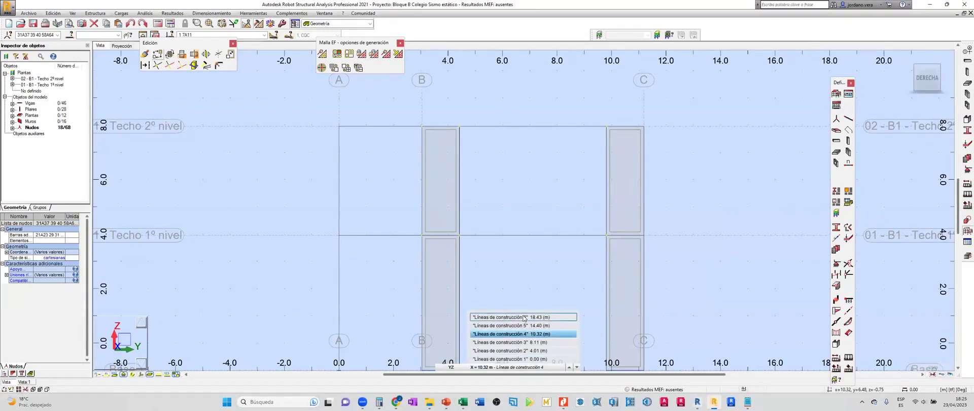
click(523, 317)
click(524, 366)
click(512, 318)
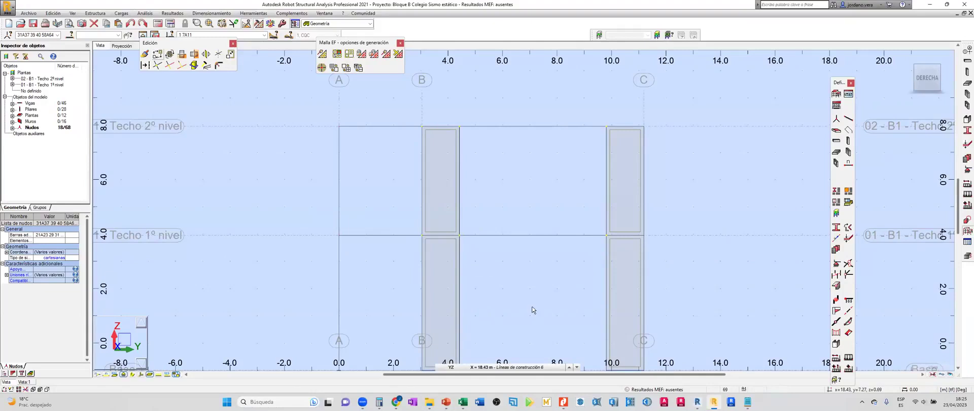
In 3D, add the axis 1 beam-to-wall nodes on the B and C walls at both levels to the selection.
shift+middle_drag(334, 293, 393, 305)
shift+middle_drag(249, 279, 667, 257)
shift+middle_drag(208, 216, 254, 219)
scroll(404, 284, up, 2)
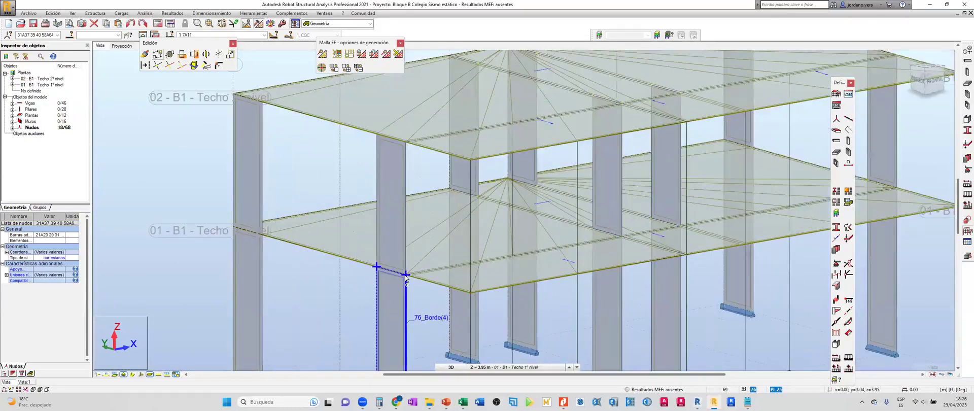
click(405, 276)
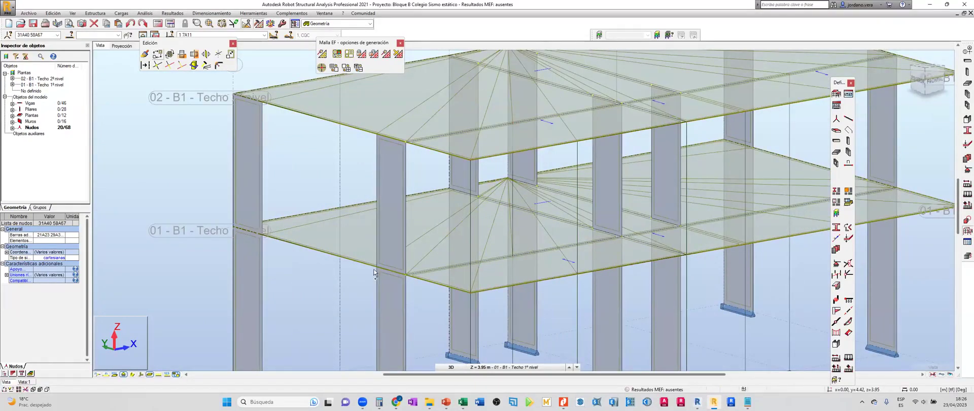
click(375, 135)
click(374, 135)
ctrl+click(264, 236)
ctrl+click(263, 103)
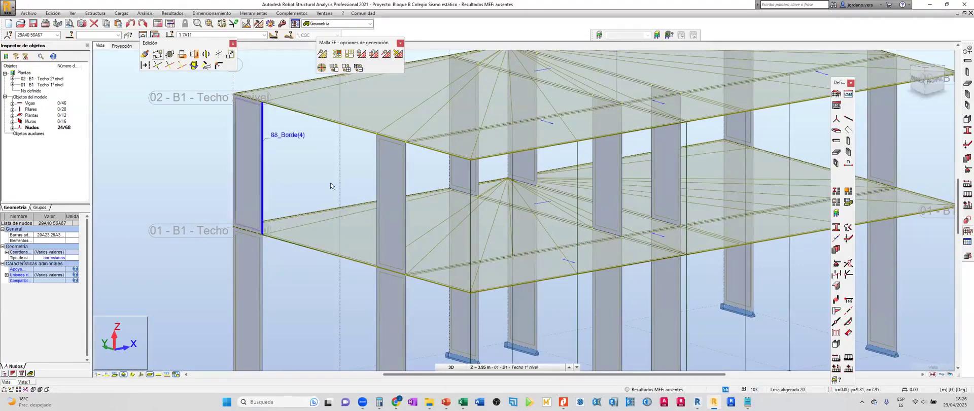
Copy the selected beam-to-wall nodes with a translation vector of 0,0,0.25 m.
scroll(354, 199, down, 4)
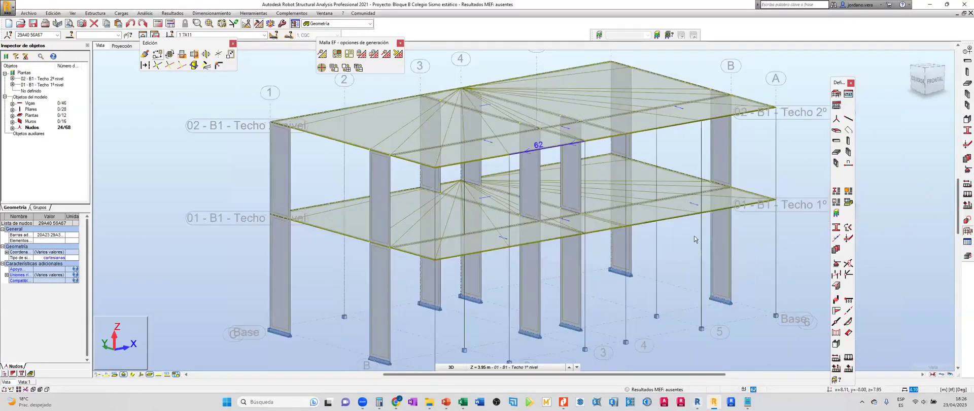
shift+middle_drag(704, 243, 684, 243)
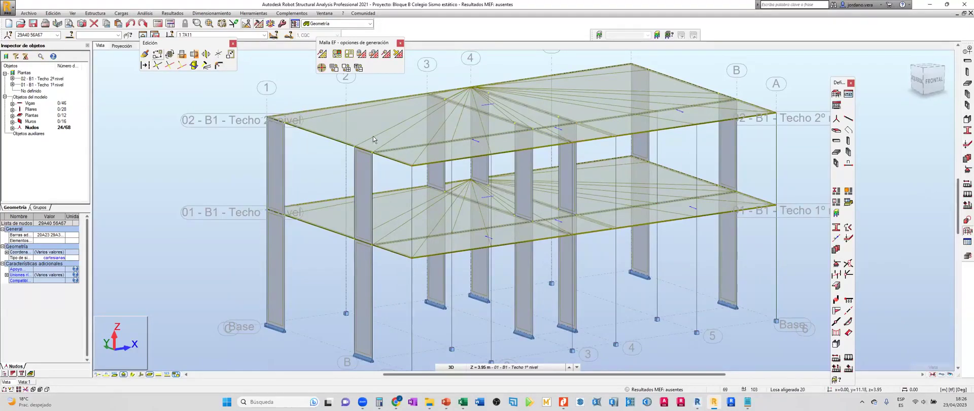
click(157, 54)
drag(653, 56, 135, 111)
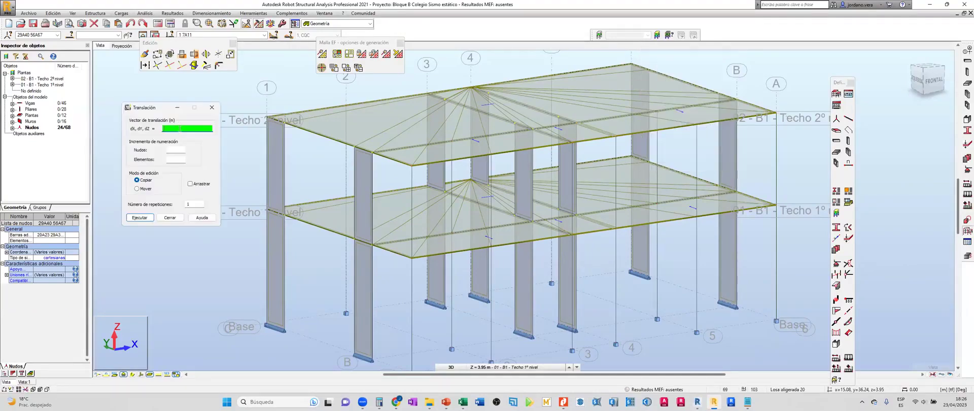
text(0,0,0.25)
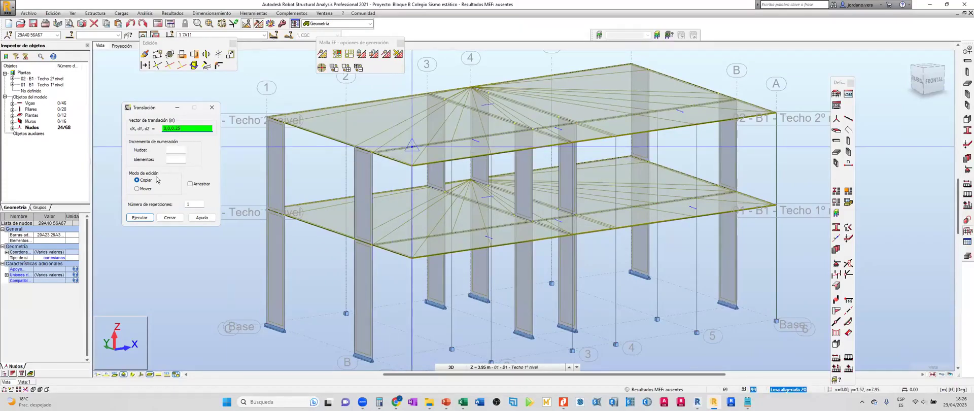
click(139, 217)
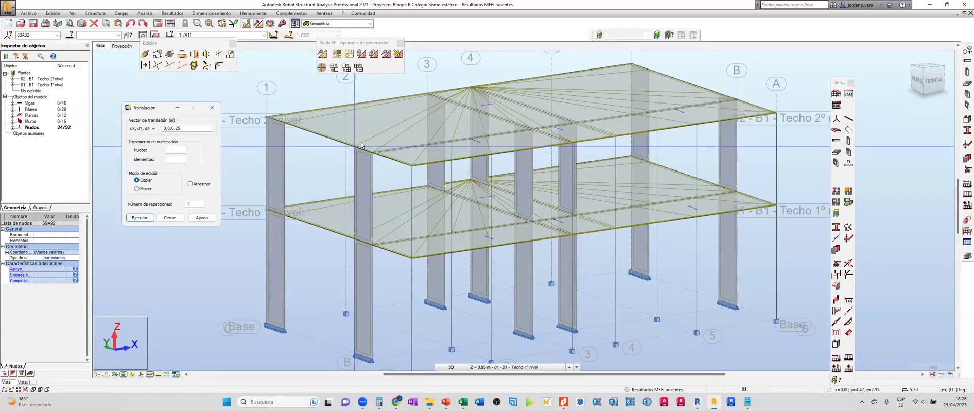
Copy the newly created nodes with a translation vector of 0,0,-0.5 m and finish the translation.
scroll(361, 145, up, 2)
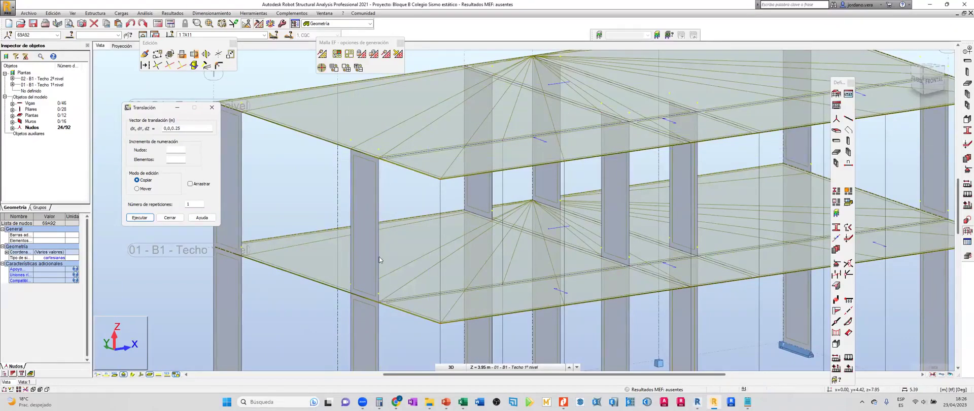
text(5)
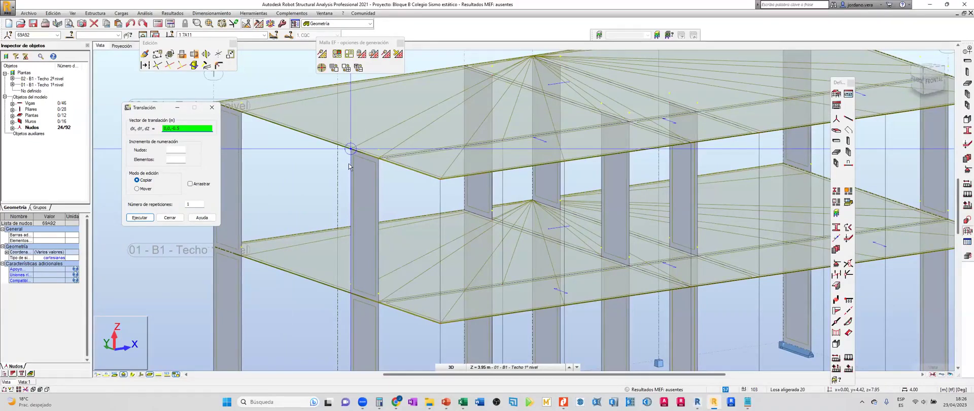
click(143, 220)
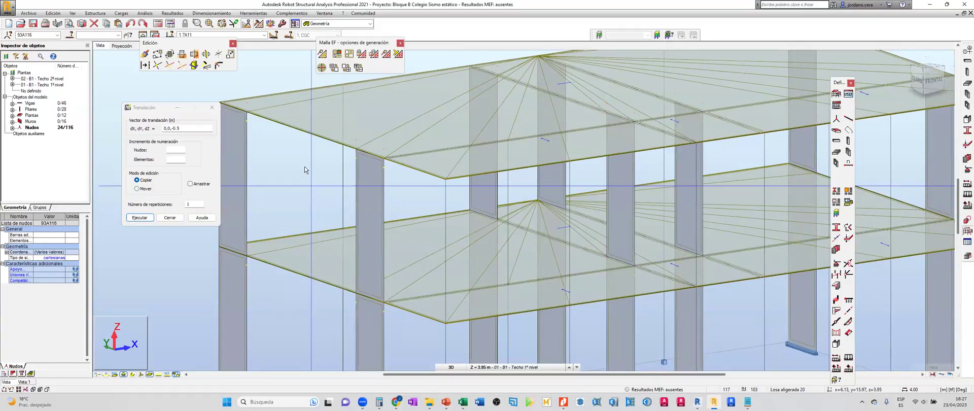
middle_drag(305, 166, 323, 157)
key(Escape)
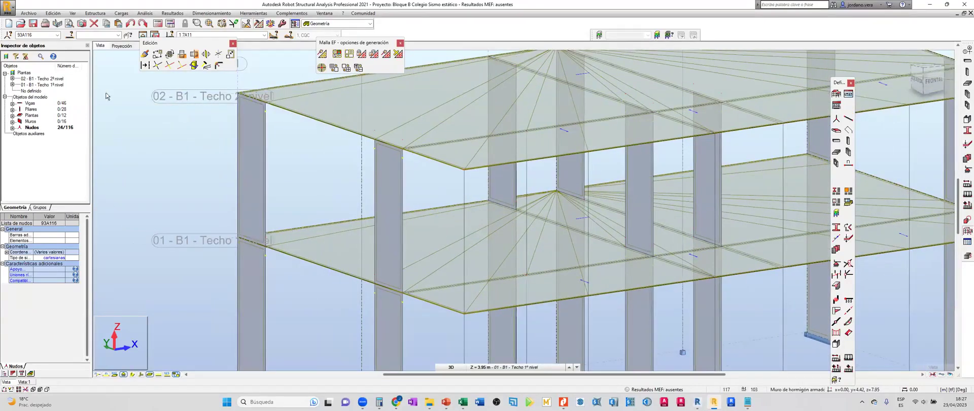
middle_drag(337, 371, 355, 372)
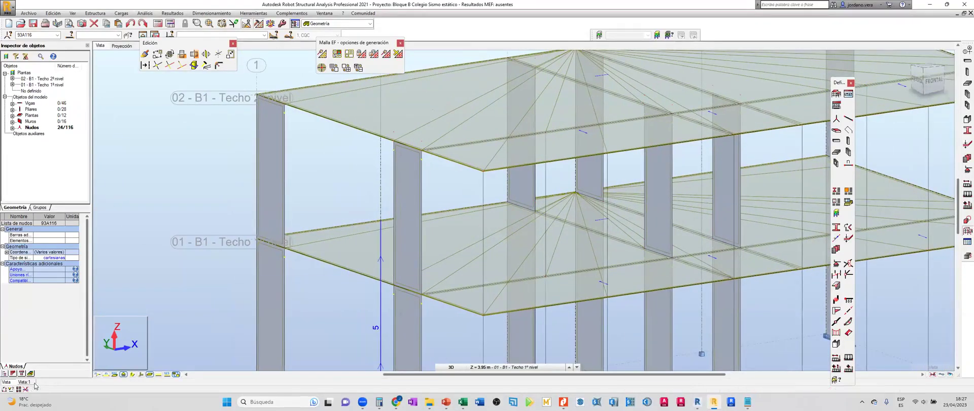
double_click(317, 271)
shift+middle_drag(431, 196, 388, 177)
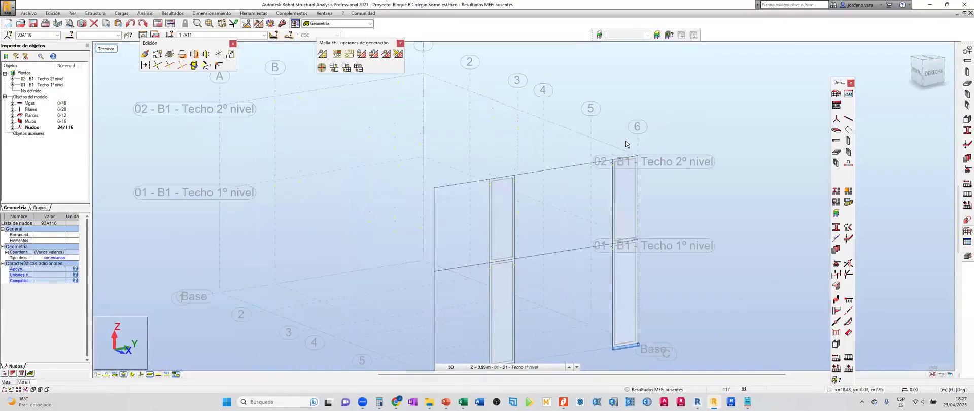
click(127, 73)
click(107, 49)
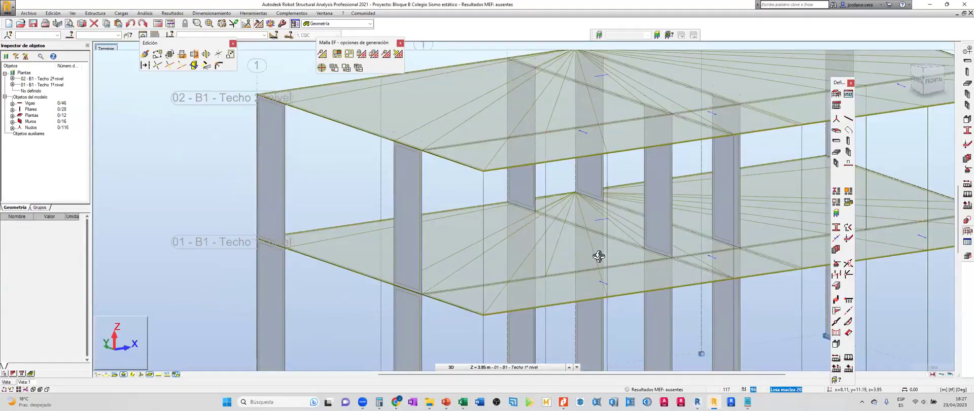
Isolate the axis 1 frame with its walls and view it in elevation from the left side.
key(ctrl+alt+1)
drag(397, 108, 478, 316)
click(143, 35)
mouse_move(431, 272)
shift+middle_down()
mouse_move(466, 273)
mouse_move(468, 263)
shift+middle_up()
click(417, 235)
scroll(319, 159, up, 2)
scroll(340, 123, up, 2)
shift+middle_drag(397, 224, 398, 216)
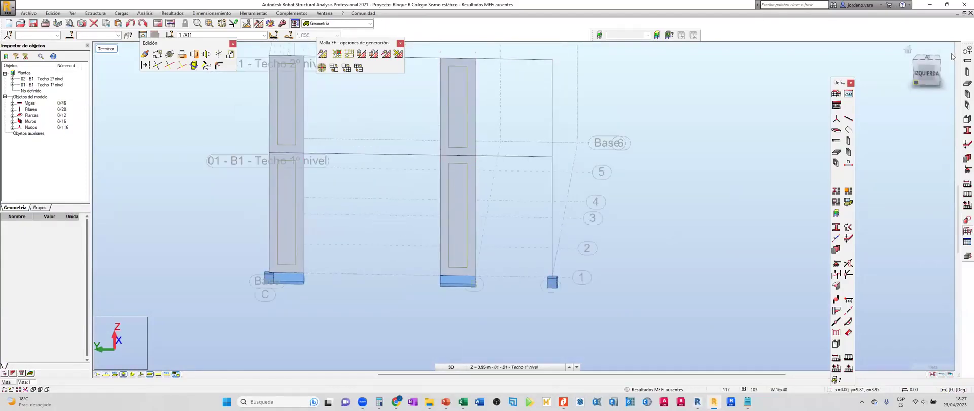
middle_drag(364, 107, 385, 164)
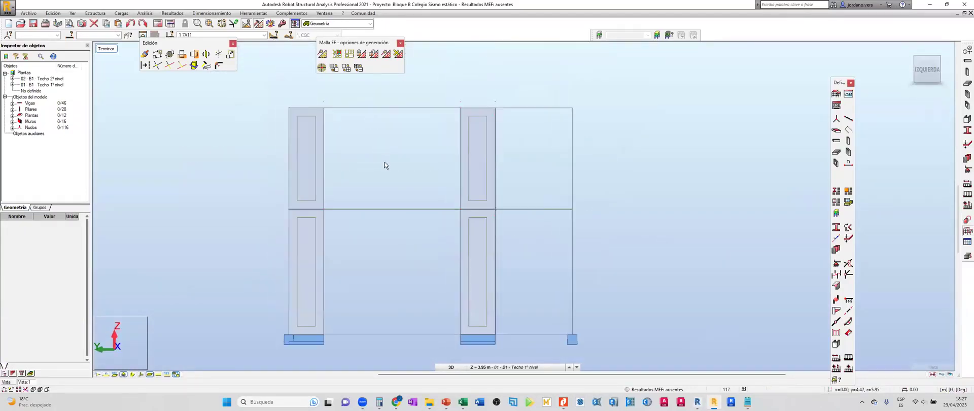
scroll(305, 99, up, 2)
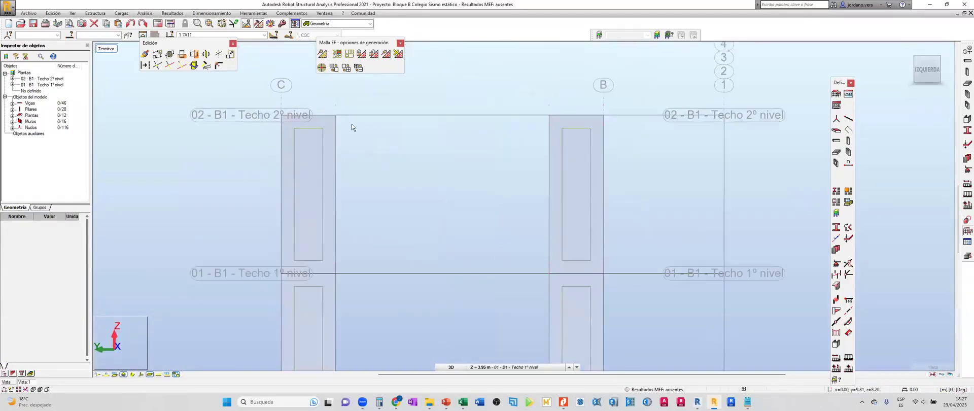
Open the rigid links definition and check which directions the existing Membrane link blocks.
click(401, 44)
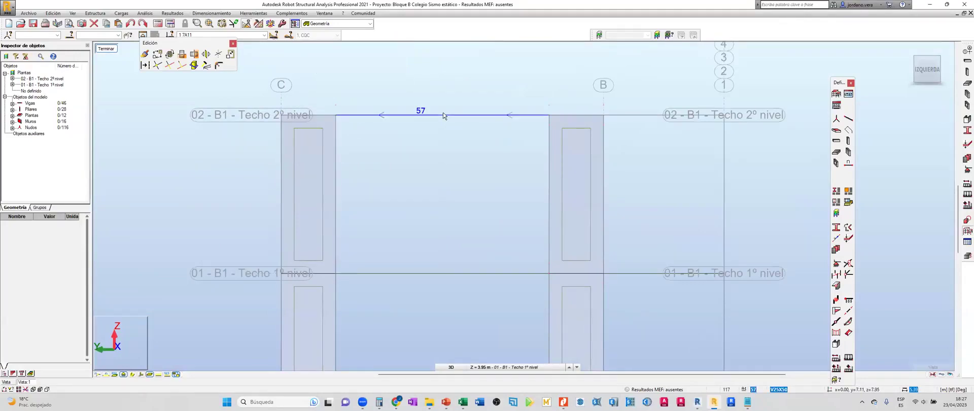
click(848, 276)
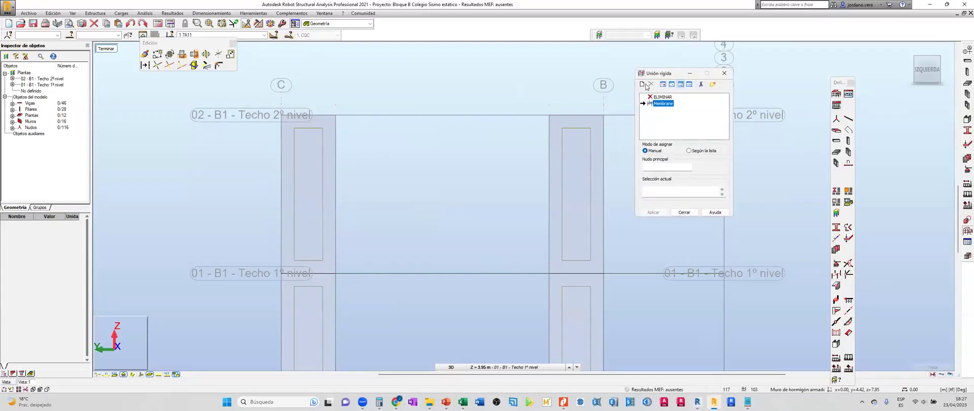
double_click(665, 104)
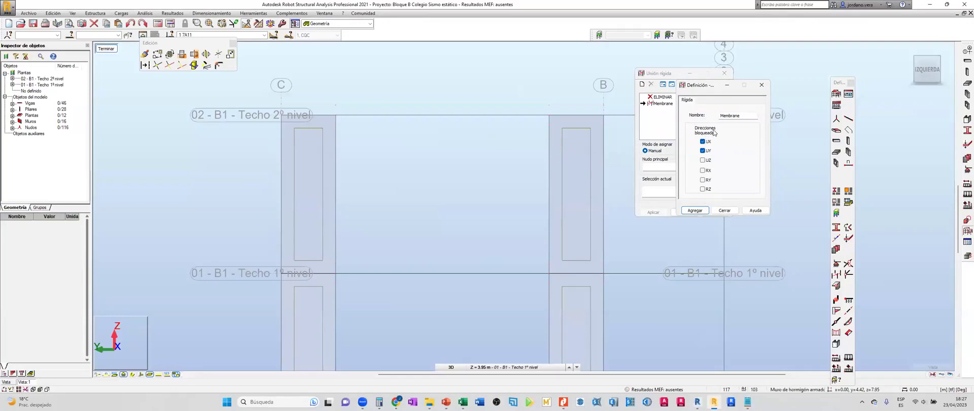
click(761, 85)
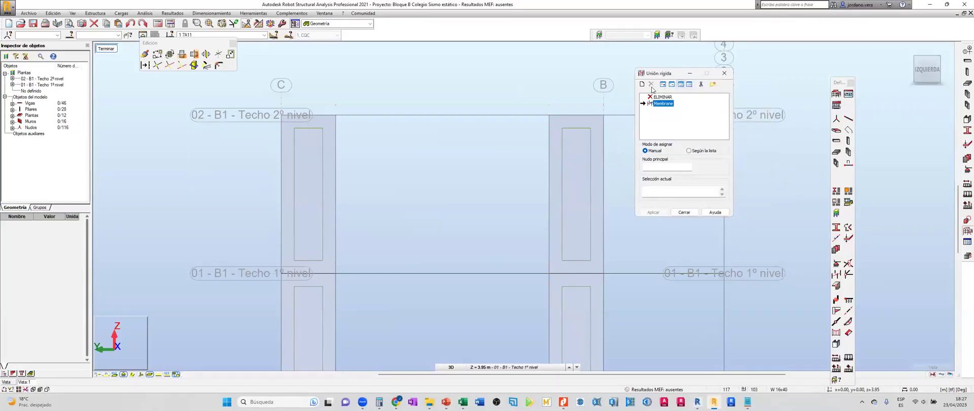
Create a rigid link type named Viga-placa, blocking UZ, RY and RZ in addition to UX and UY.
click(643, 85)
double_click(749, 116)
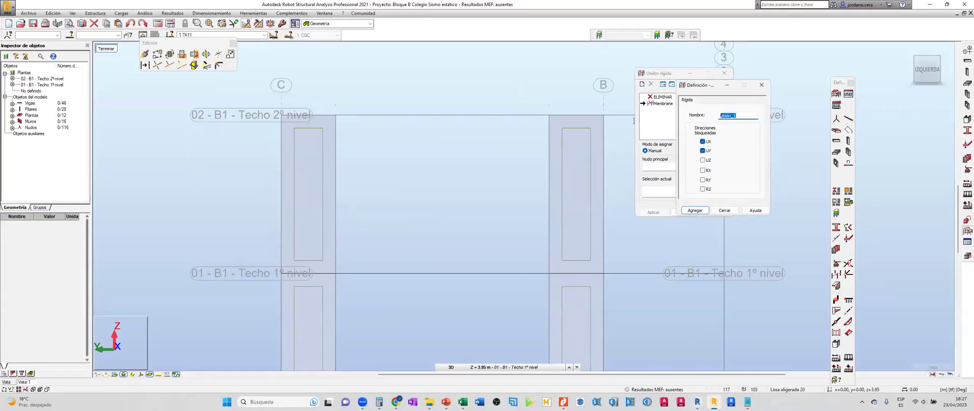
text(vig)
text(a-placa)
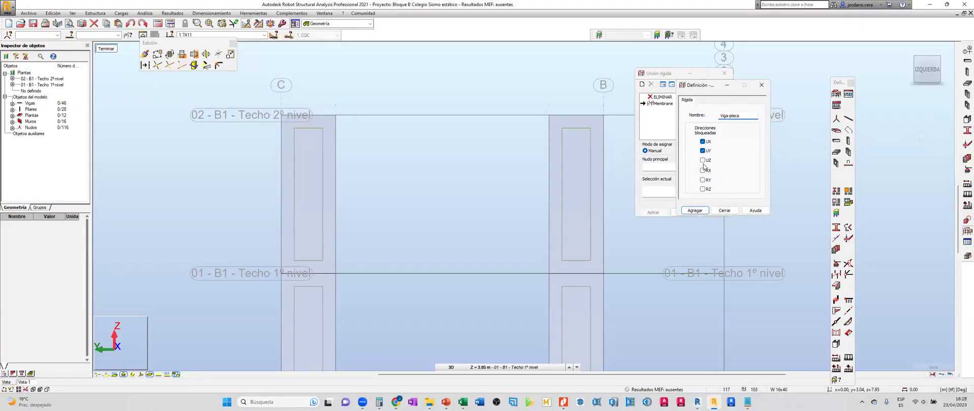
click(703, 161)
click(703, 179)
click(703, 188)
click(694, 210)
click(759, 85)
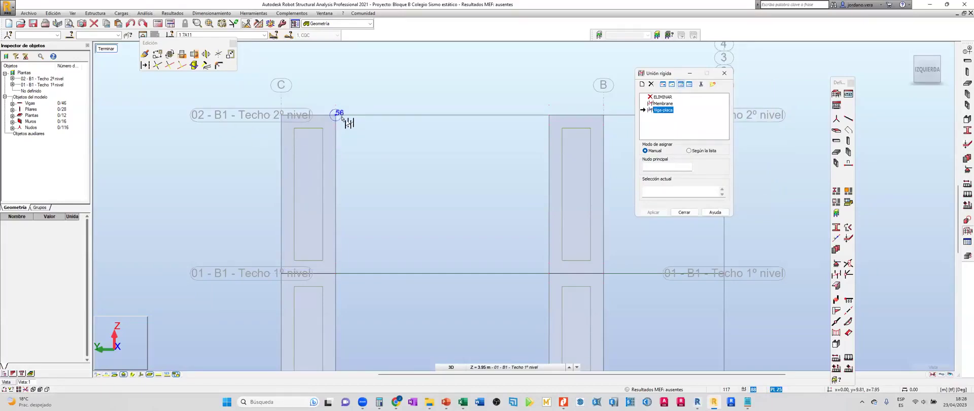
Pick the beam node at the inner edge of the axis C wall on the second-level roof as the Viga-placa link's main node.
click(675, 166)
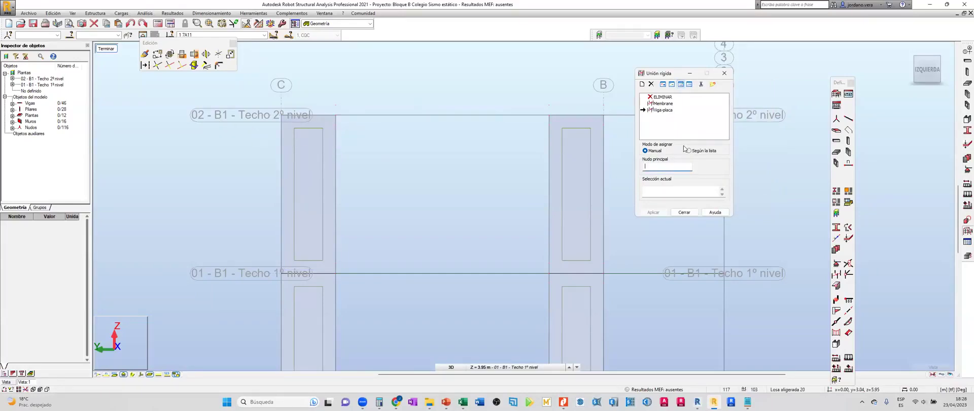
click(334, 114)
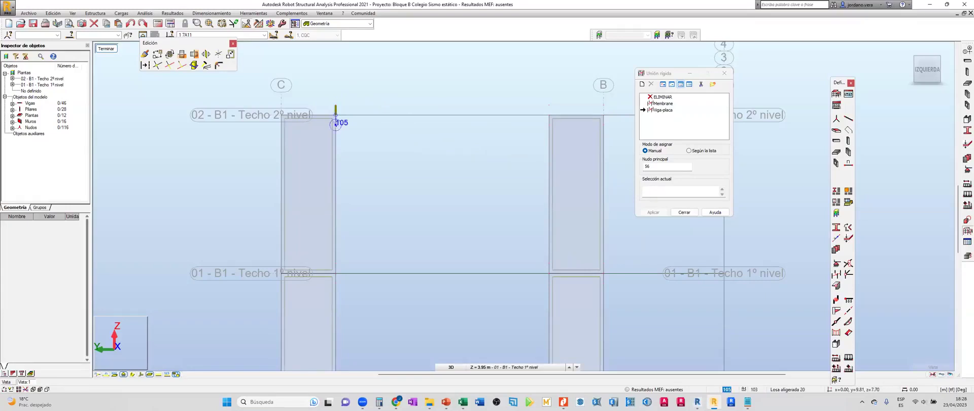
scroll(335, 118, up, 3)
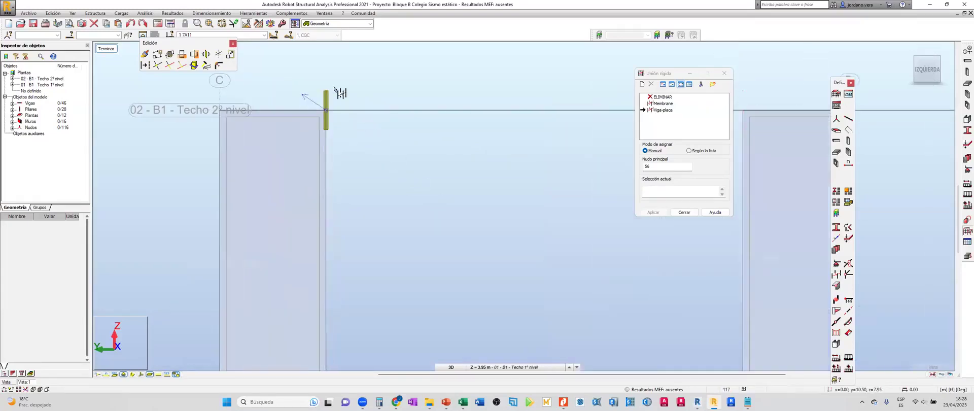
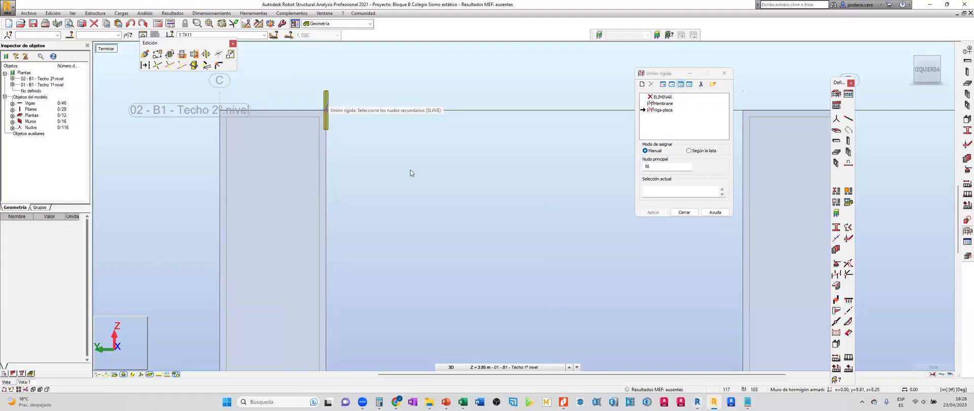
In the axis 1 frame, join the beam nodes at both edges of the axis B wall on the second-level roof to the adjacent wall nodes with Viga-placa links.
middle_drag(345, 227, 359, 216)
scroll(367, 215, down, 3)
middle_drag(344, 311, 343, 216)
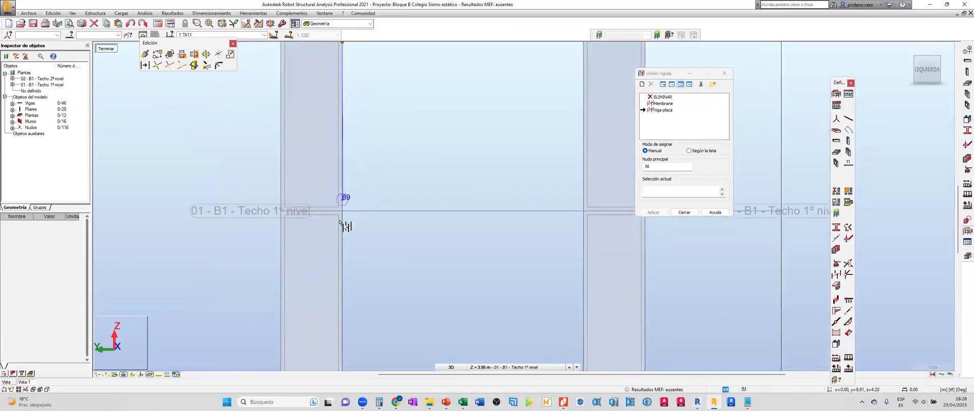
scroll(511, 153, up, 2)
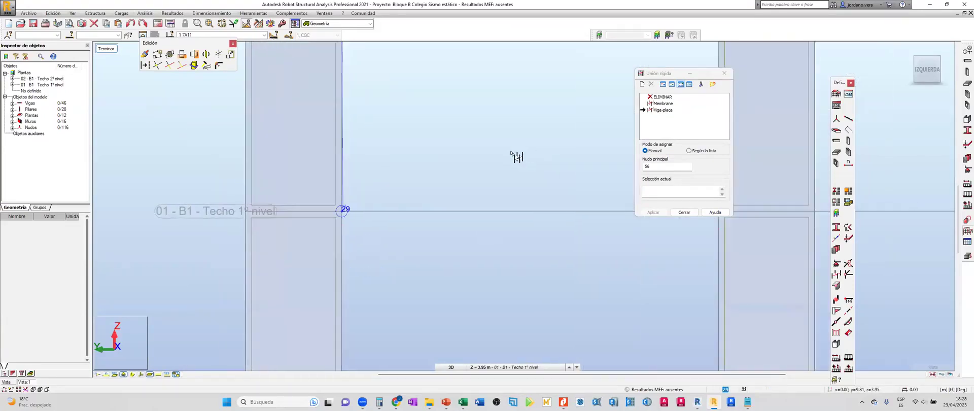
scroll(509, 145, down, 2)
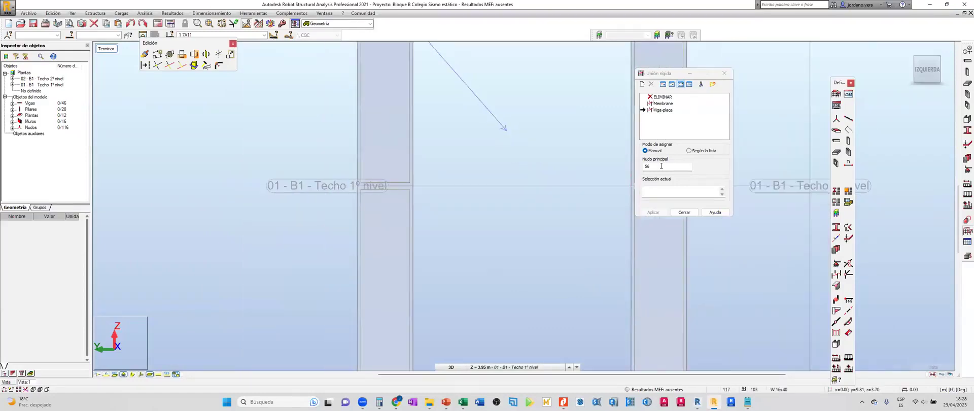
click(661, 166)
middle_drag(583, 58, 471, 179)
scroll(528, 153, up, 1)
click(525, 140)
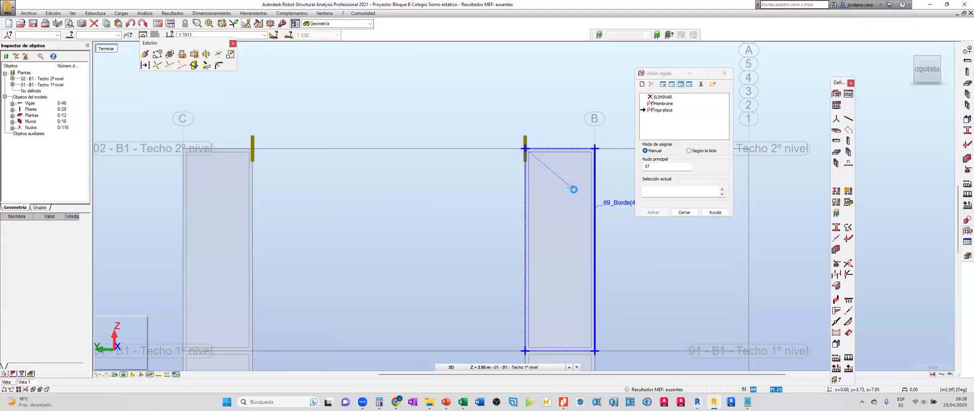
middle_drag(574, 189, 460, 183)
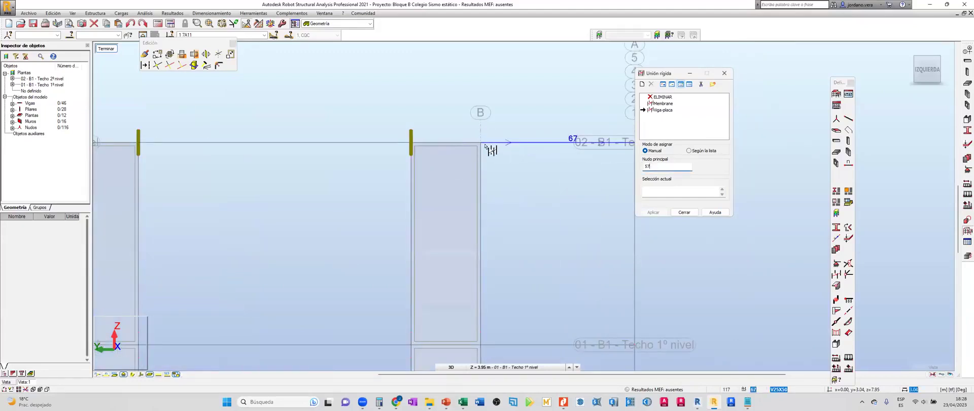
click(481, 144)
Join the beam nodes at both edges of the axis B wall on the first-level roof to the wall nodes above and below with Viga-placa links.
middle_drag(567, 180, 524, 114)
middle_drag(482, 204, 503, 169)
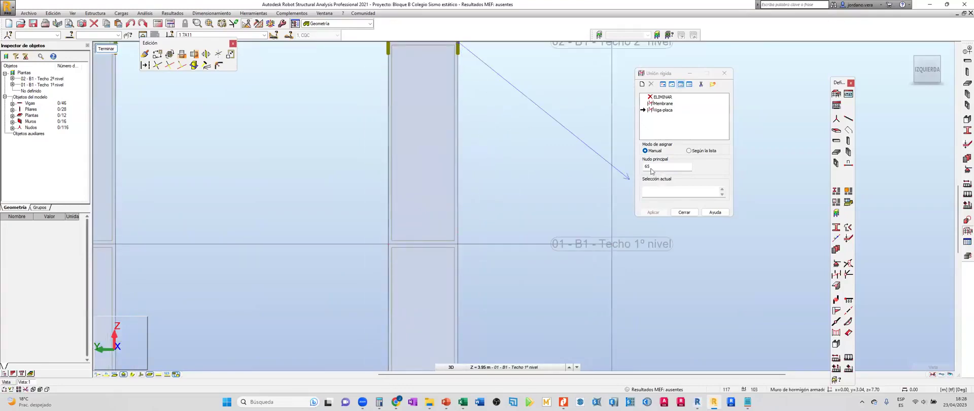
click(458, 243)
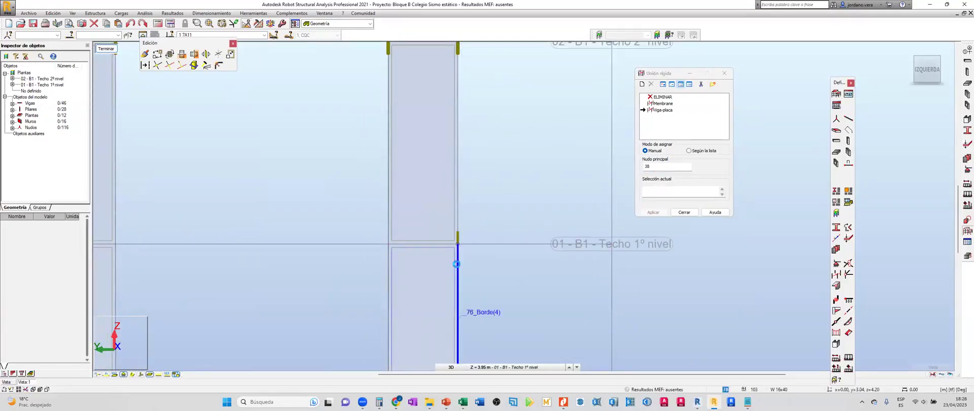
middle_drag(365, 265, 441, 246)
click(666, 168)
click(464, 225)
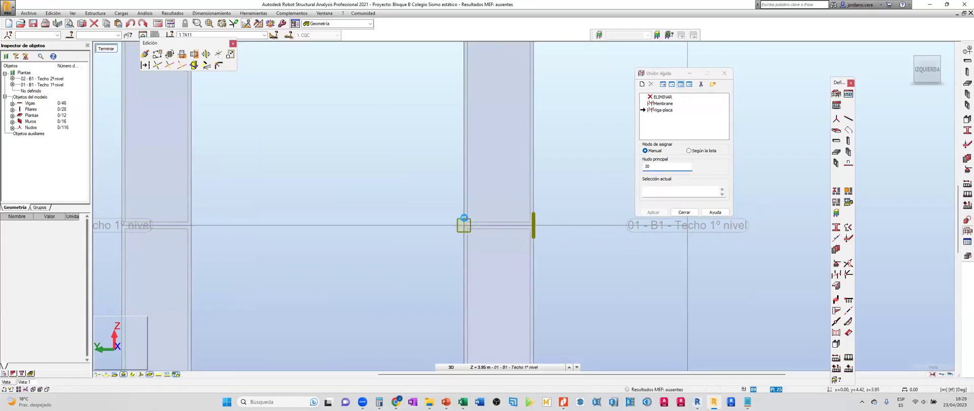
click(463, 218)
Link the beam node at the inner edge of the axis C wall on the first-level roof to its upper and lower wall nodes as Viga-placa.
middle_drag(298, 235, 501, 230)
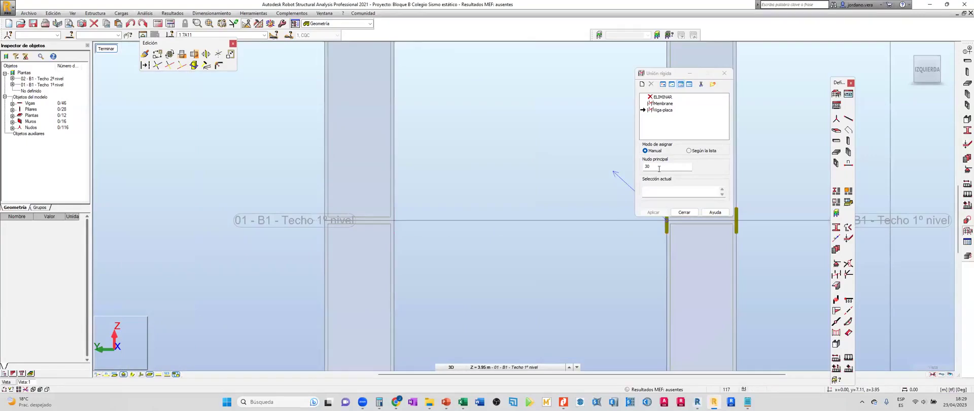
middle_drag(499, 204, 476, 222)
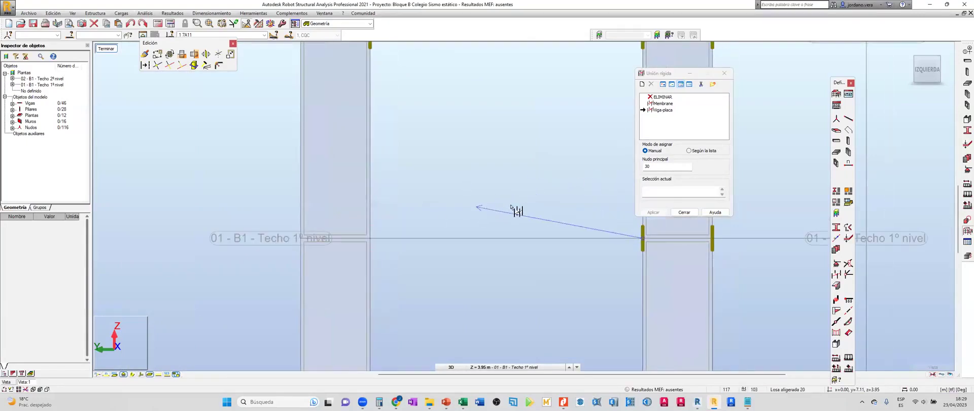
click(655, 167)
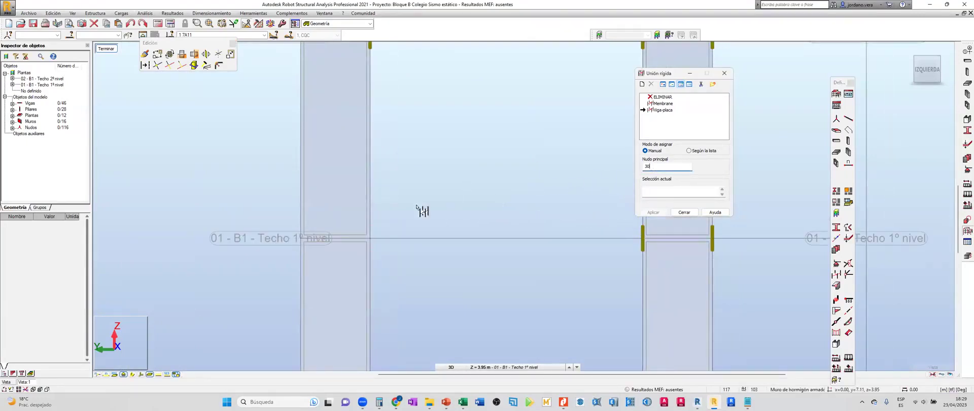
click(370, 238)
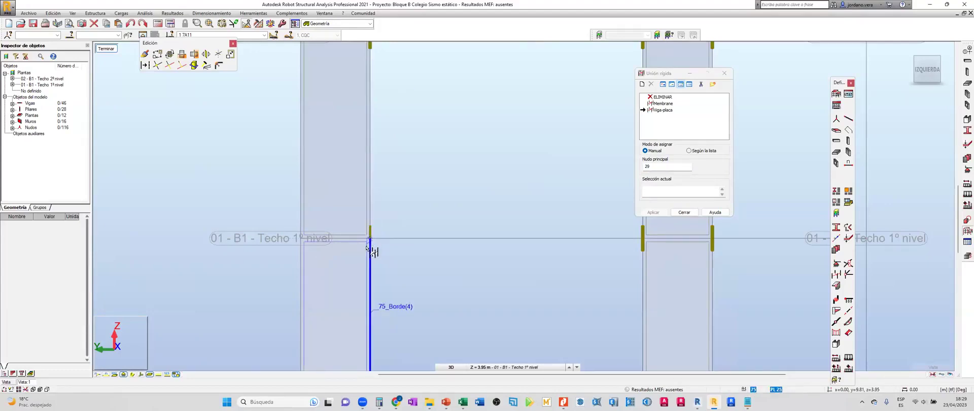
click(367, 248)
scroll(382, 229, down, 2)
middle_drag(484, 212, 418, 218)
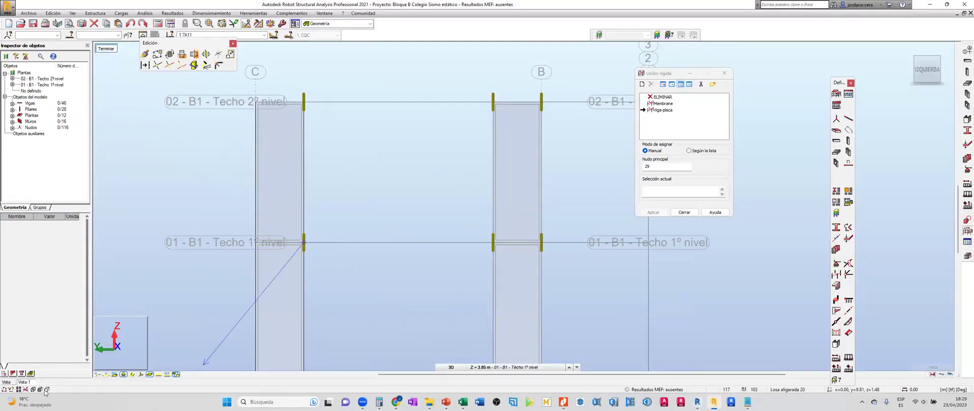
Display the model in the YZ plane at construction line 3, X = 8.11 m.
click(7, 383)
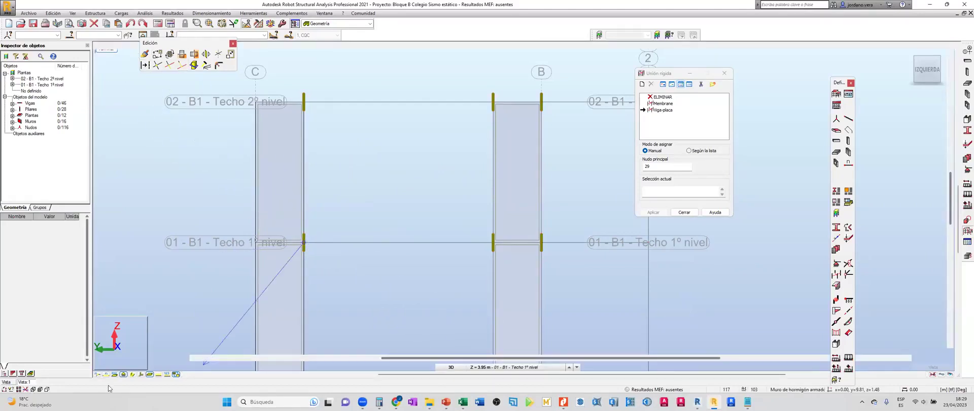
click(452, 368)
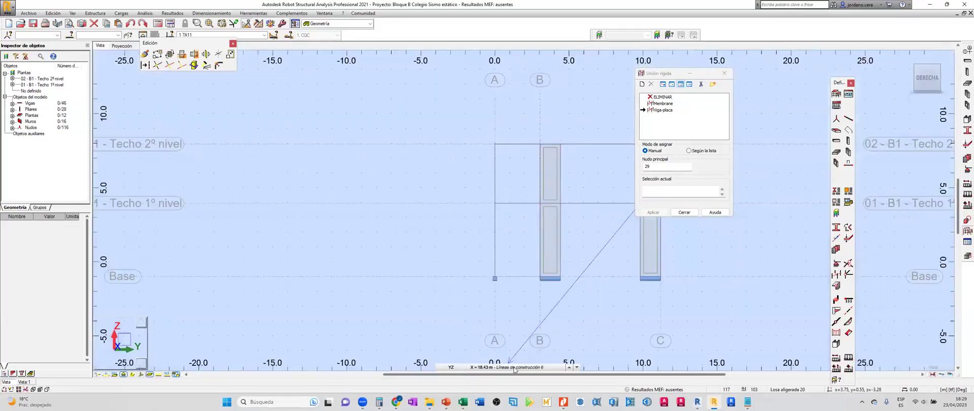
click(517, 367)
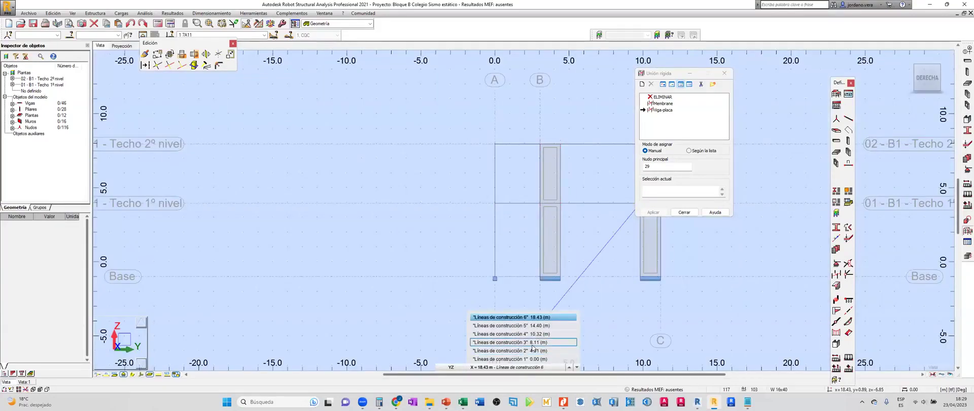
click(532, 342)
middle_drag(438, 189, 404, 284)
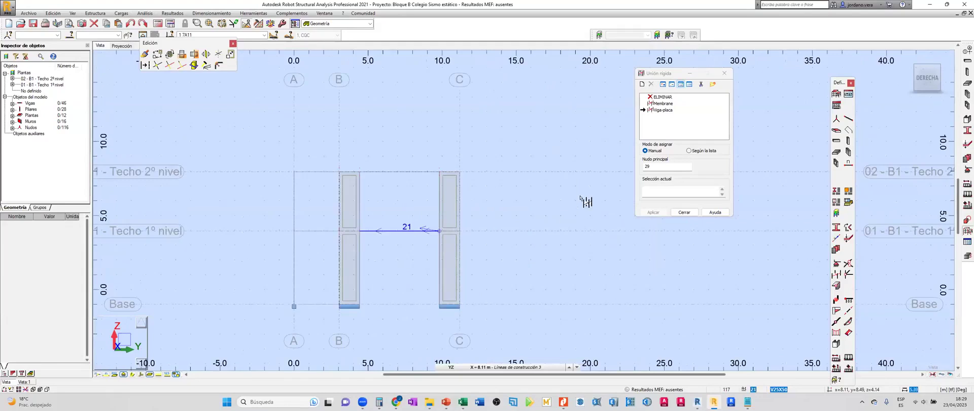
On axis 3, connect the first-level beam nodes at both edges of the axis B wall to the neighbouring wall nodes with Viga-placa links.
click(654, 167)
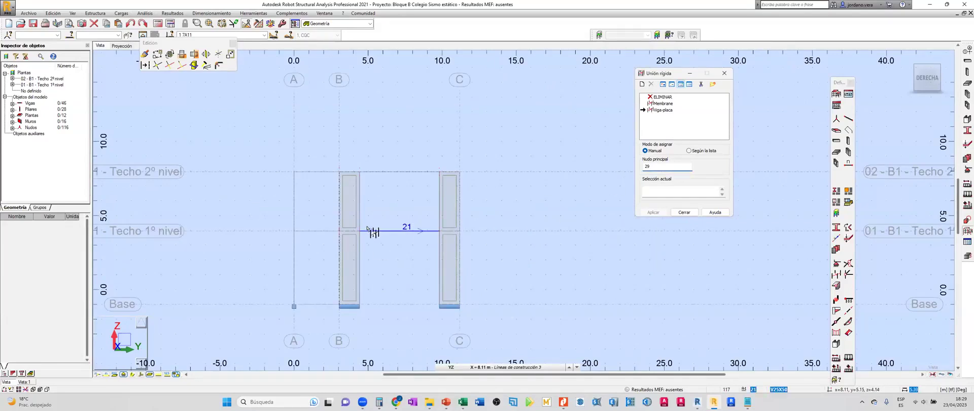
scroll(363, 227, up, 5)
click(355, 238)
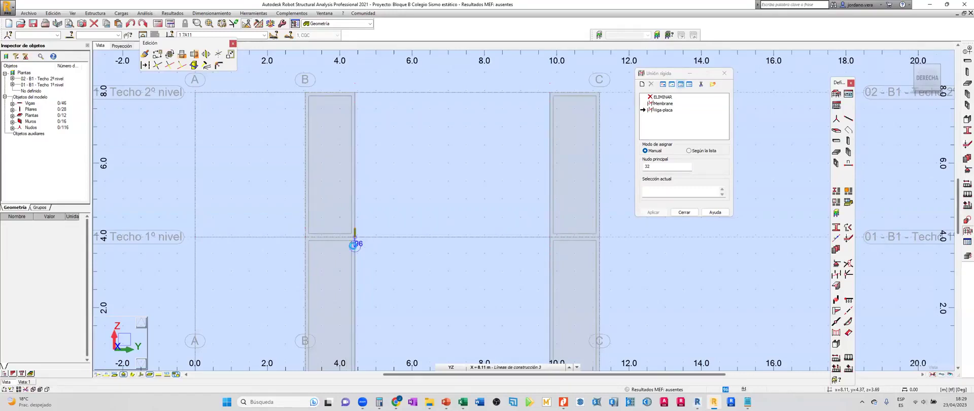
scroll(329, 246, up, 3)
click(661, 165)
click(384, 229)
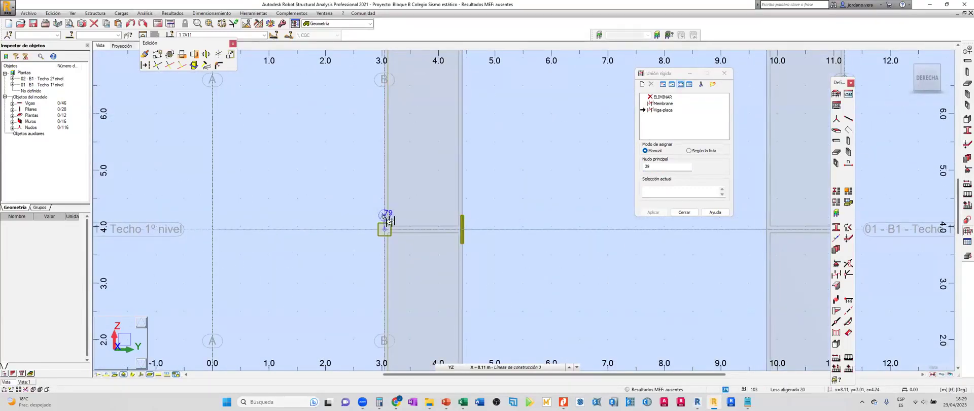
Add Viga-placa links at both edges of the axis 3 frame's axis B wall on the second-level roof.
middle_drag(418, 123, 418, 286)
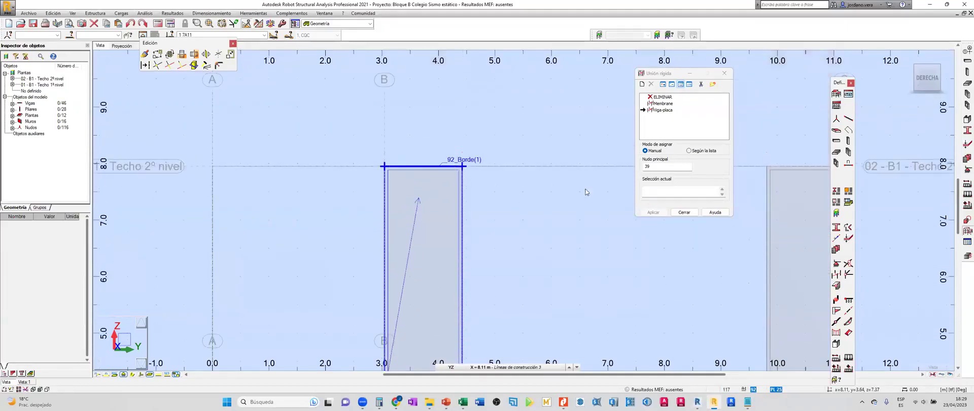
click(668, 168)
click(385, 165)
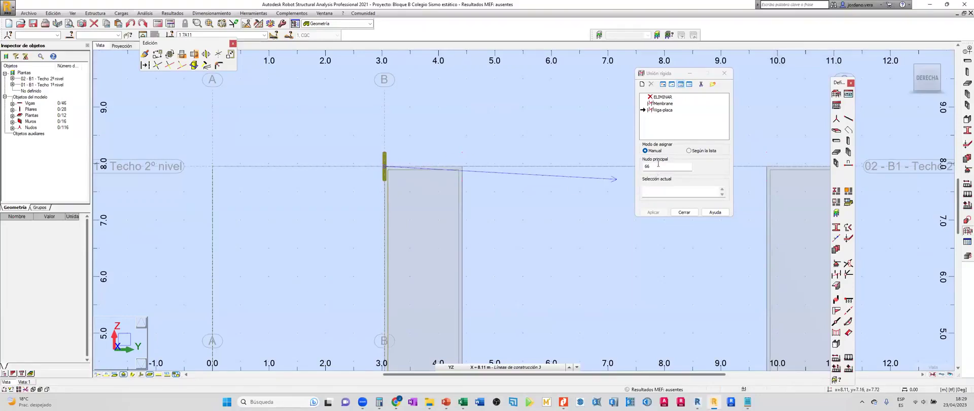
click(462, 165)
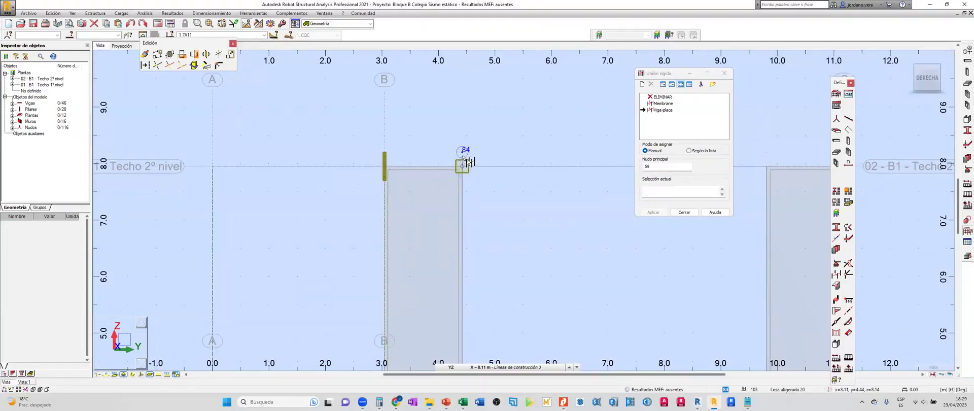
Add Viga-placa links at the inner edge of the axis 3 frame's axis C wall on the second-level and first-level roofs.
middle_drag(591, 206, 348, 211)
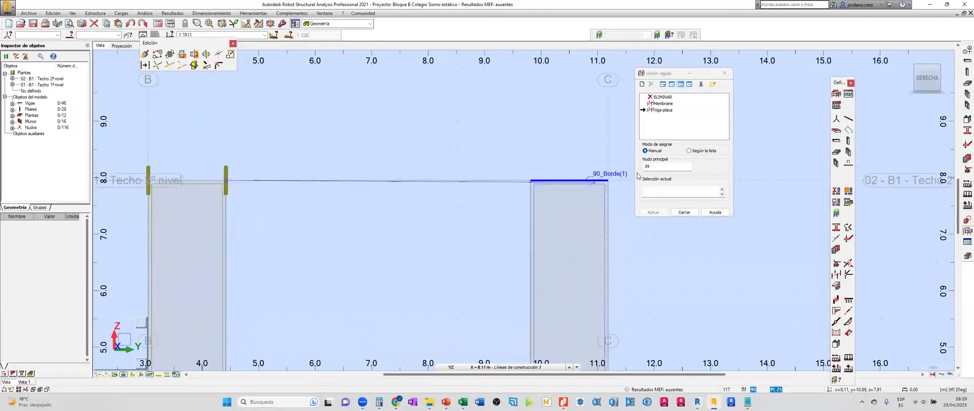
click(531, 169)
click(531, 194)
scroll(603, 254, down, 3)
middle_drag(542, 293, 513, 213)
click(664, 167)
scroll(560, 232, up, 2)
click(518, 278)
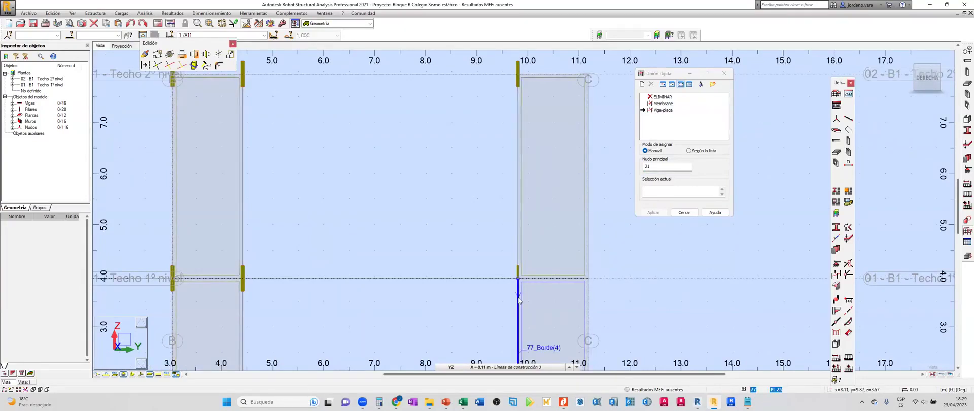
Show the section at construction line 4, X = 10.32 m, and add Viga-placa links at the axis C wall's inner edge on both roof levels.
middle_drag(433, 325, 485, 264)
scroll(480, 278, down, 1)
click(518, 366)
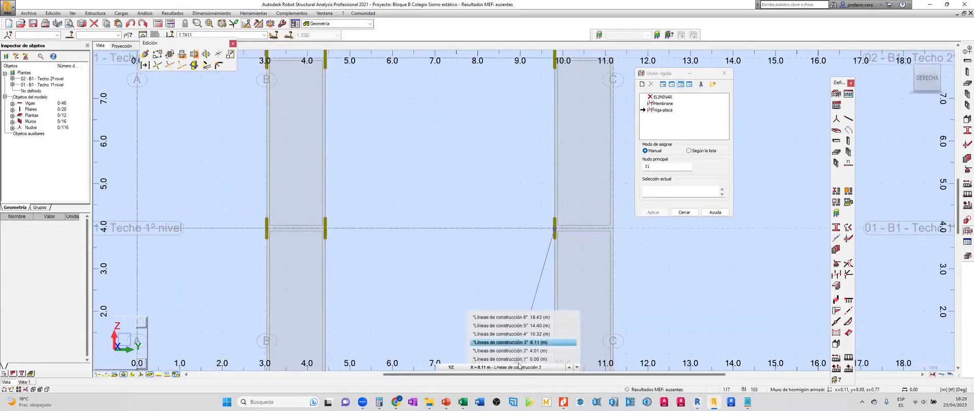
click(510, 334)
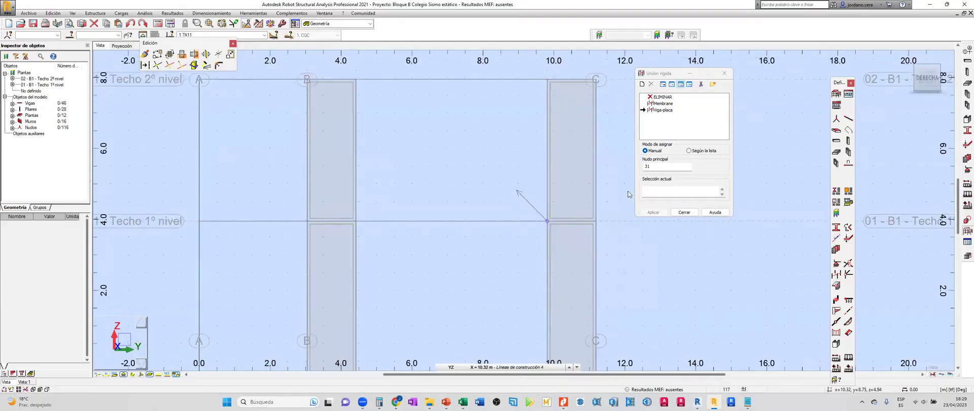
scroll(558, 222, up, 1)
click(540, 219)
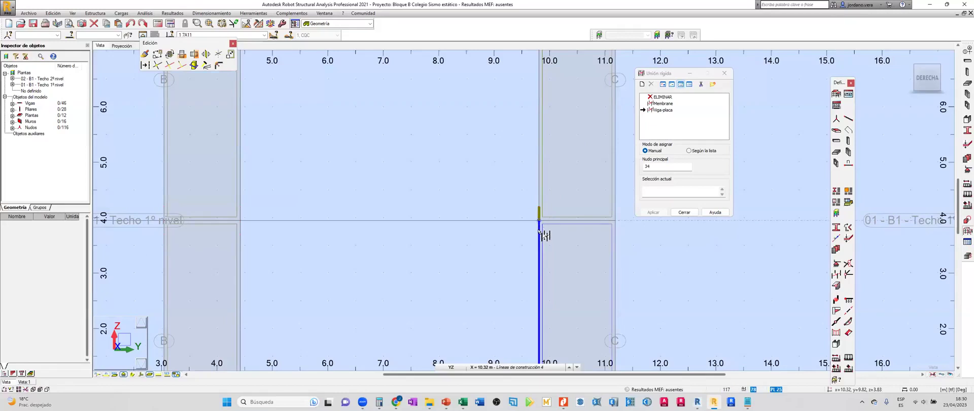
scroll(537, 150, down, 1)
middle_drag(476, 221, 393, 338)
click(662, 166)
click(457, 141)
On axis 4, add Viga-placa links at the axis B wall's inner edge, facing axis C, on the second-level and first-level roofs.
middle_drag(234, 188, 421, 189)
click(659, 167)
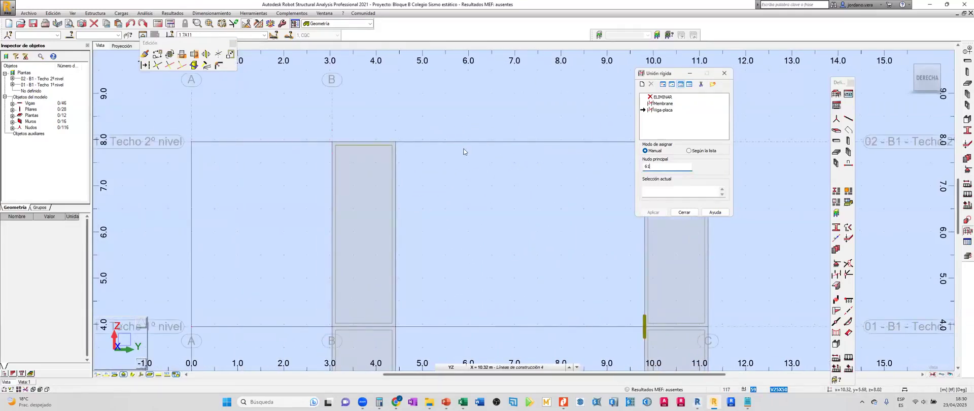
click(396, 142)
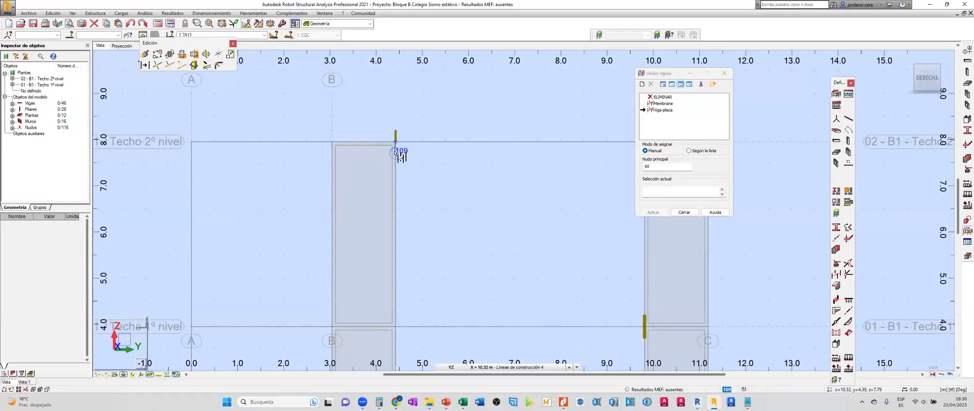
middle_drag(424, 237, 424, 163)
click(659, 167)
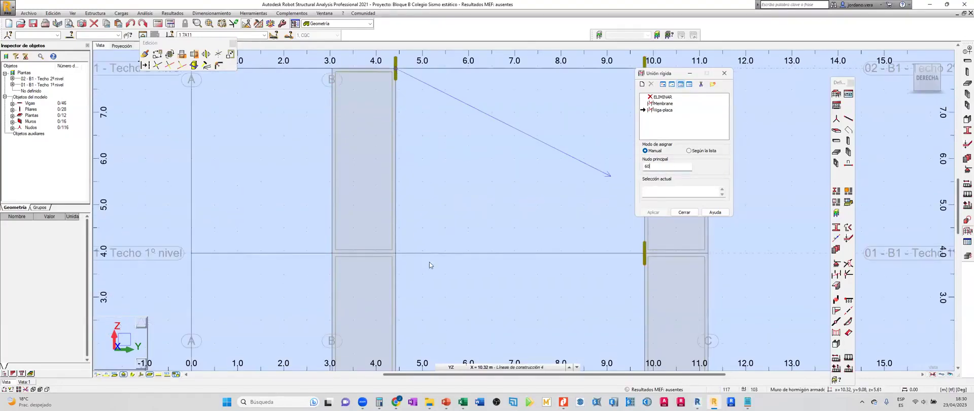
click(397, 253)
click(395, 264)
On axis 4, add Viga-placa links at the axis B wall's outer edge, facing axis A, on the first-level and second-level roofs.
middle_drag(429, 219, 622, 214)
click(661, 167)
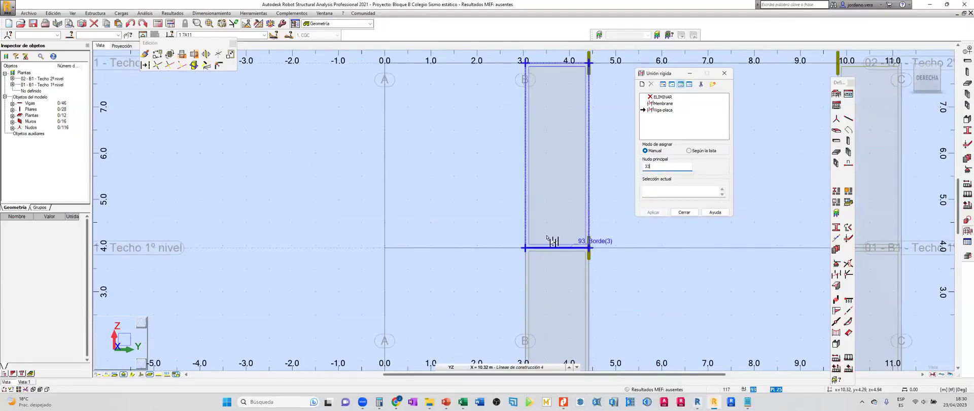
click(525, 248)
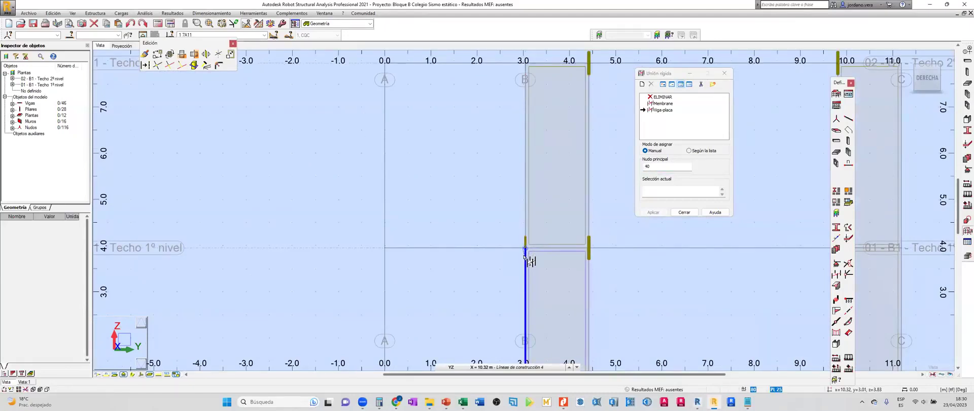
middle_drag(475, 213, 461, 239)
click(467, 154)
click(467, 153)
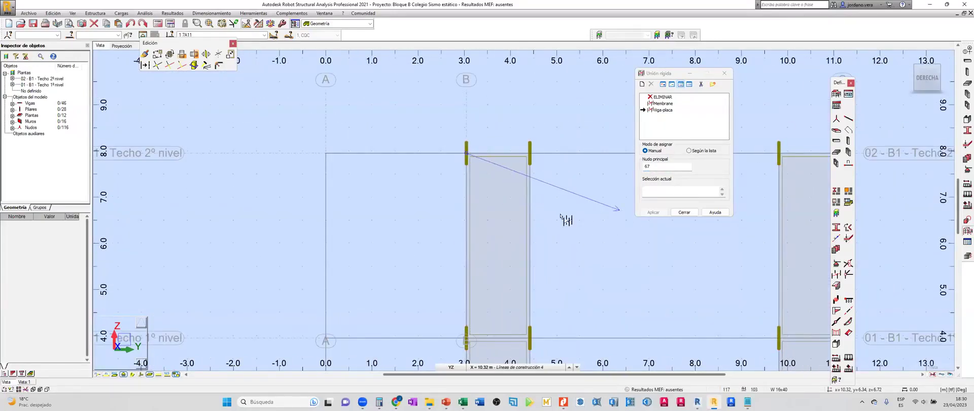
Show the section at construction line 6, X = 18.43 m, and add a Viga-placa link at the axis B wall's inner edge on the second-level roof.
click(506, 368)
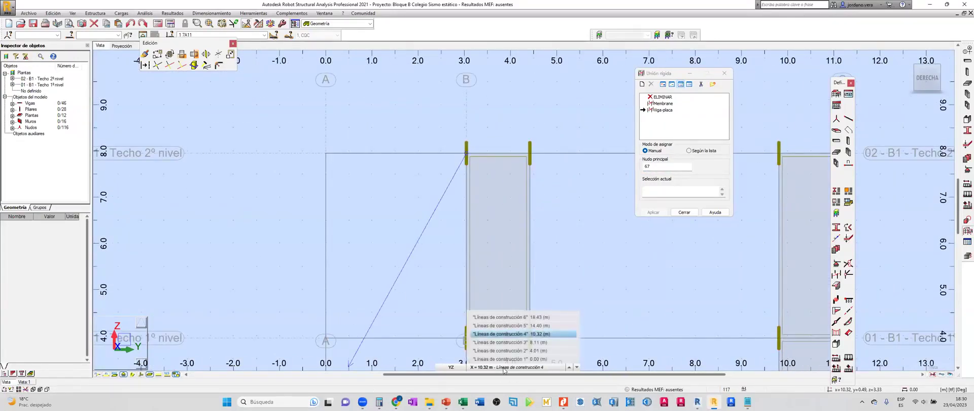
click(533, 316)
click(662, 168)
click(530, 152)
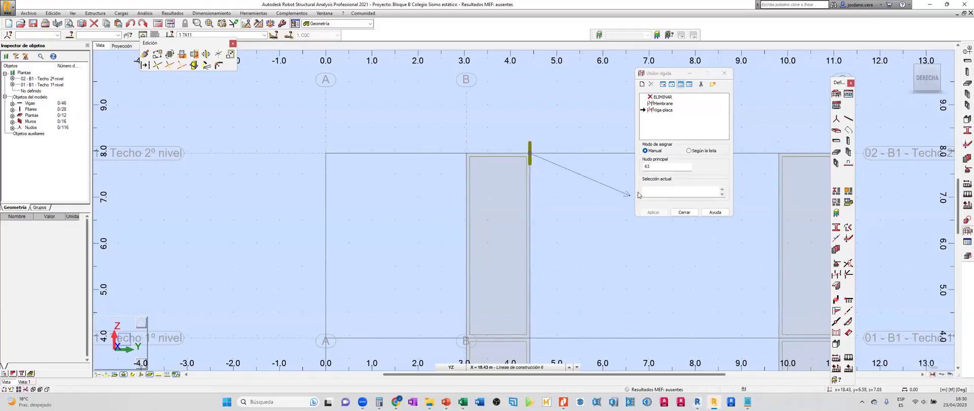
On axis 6, add Viga-placa links at the axis B wall's outer edge on both roof levels and at its inner edge on the first-level roof.
click(466, 153)
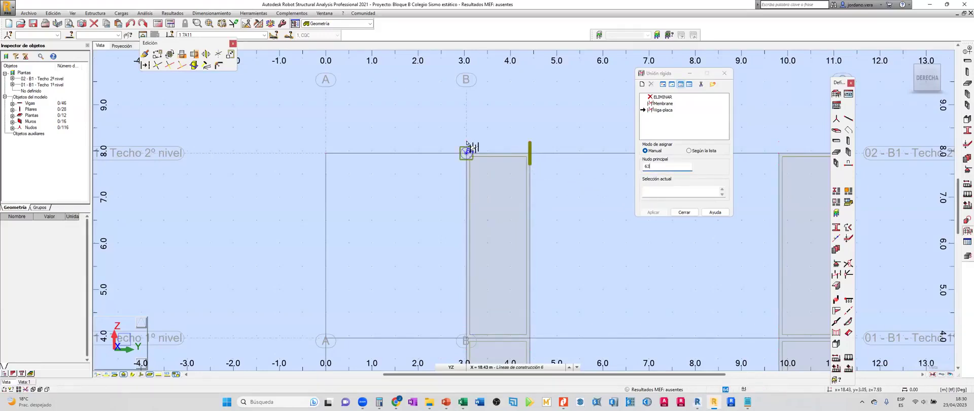
middle_drag(510, 276, 497, 207)
click(453, 270)
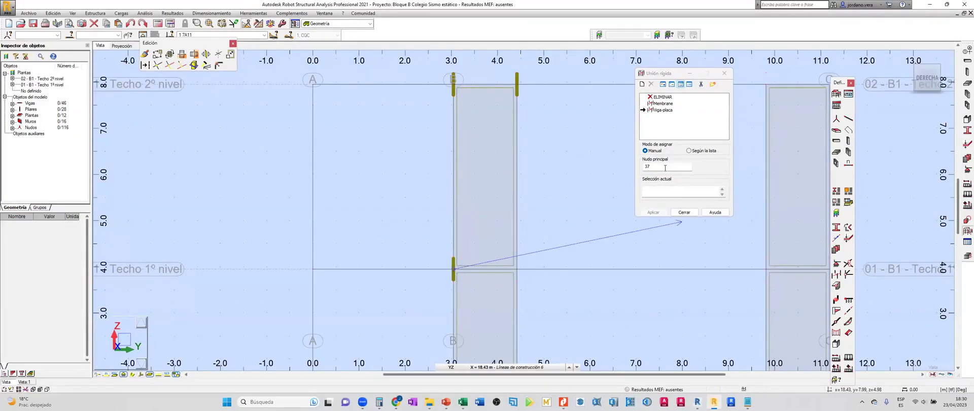
click(517, 268)
On axis 6, add Viga-placa links at the axis C wall's inner edge on the second-level and first-level roofs, and finish the rigid links.
middle_drag(637, 246, 305, 311)
click(435, 150)
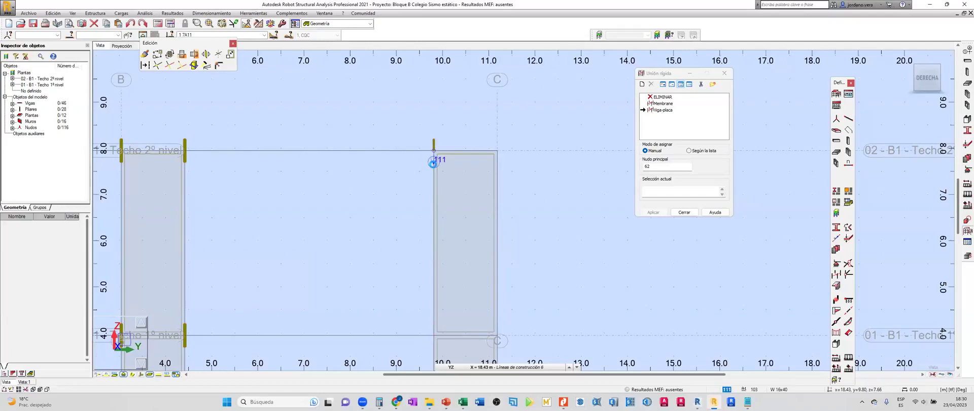
middle_drag(495, 265, 551, 212)
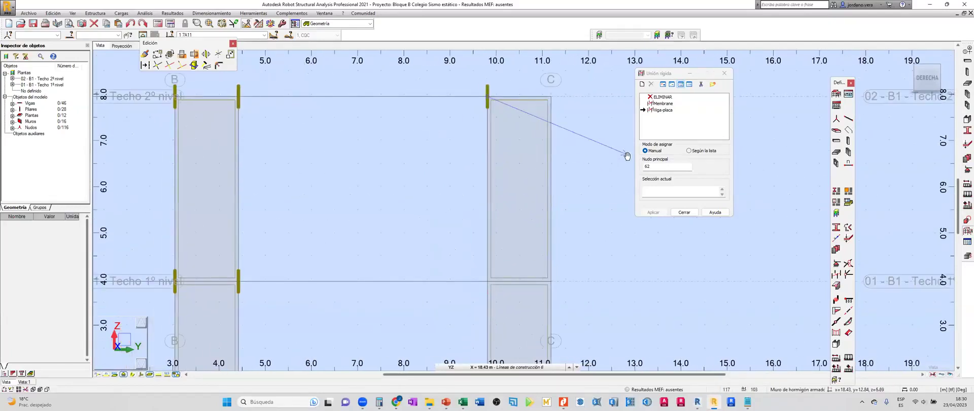
click(487, 281)
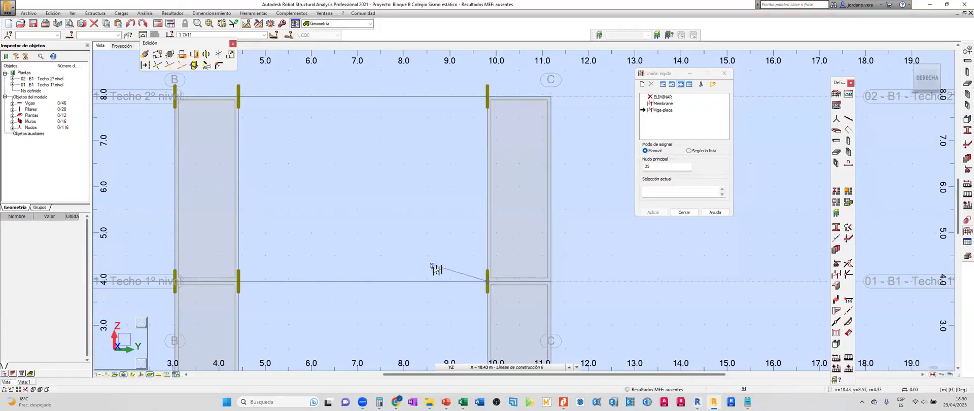
scroll(430, 264, down, 2)
middle_drag(380, 263, 449, 246)
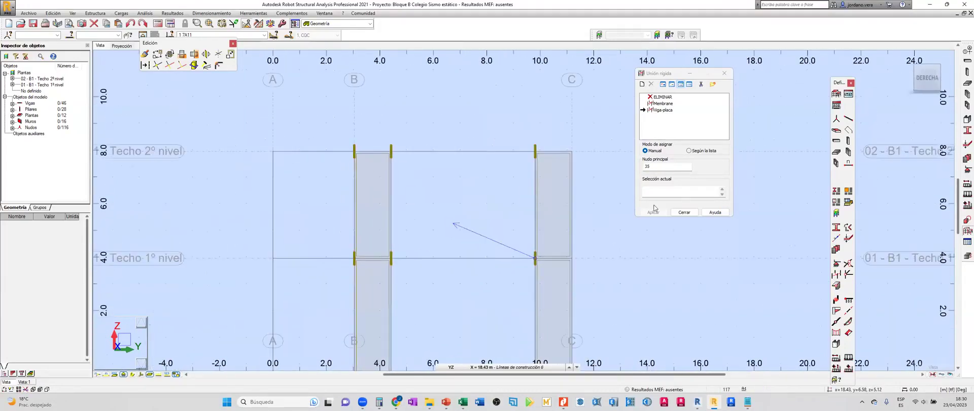
click(685, 215)
Show the whole model in 3D and look over the rigid links at the wall edges on both roof levels.
shift+middle_drag(322, 211, 345, 216)
middle_drag(406, 285, 413, 210)
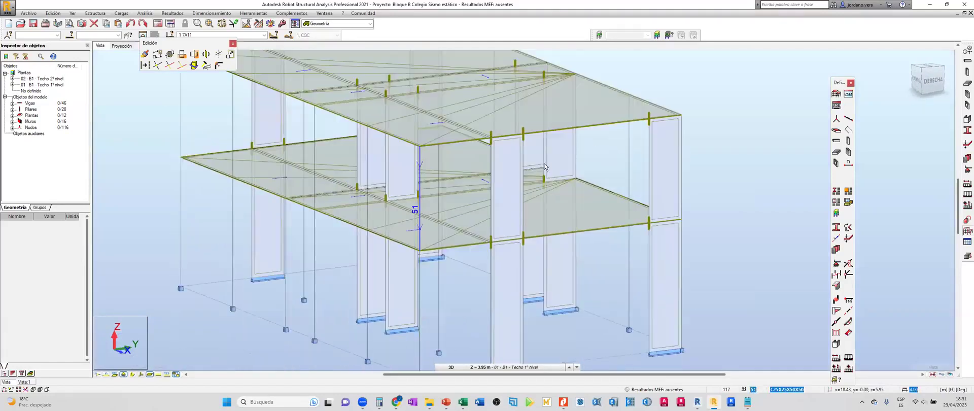
scroll(528, 224, down, 2)
middle_drag(551, 246, 468, 255)
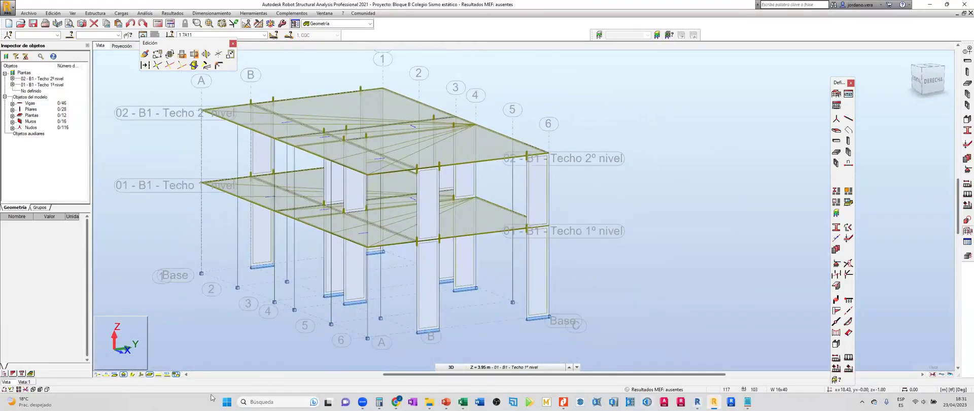
Close the additional view Vista 1, keeping the main 3D view, and dismiss the Edición tools.
click(27, 383)
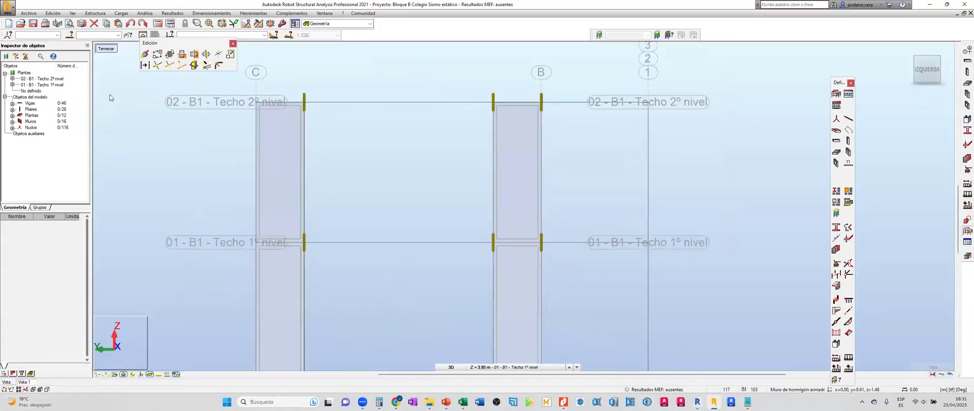
click(106, 48)
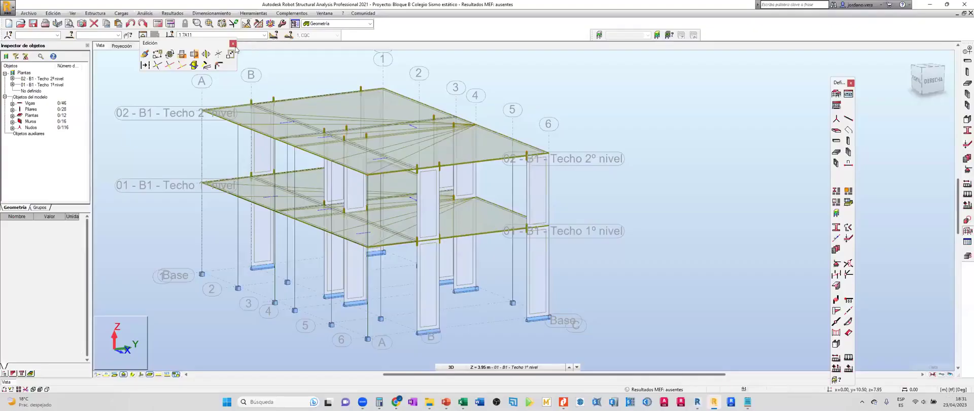
click(233, 43)
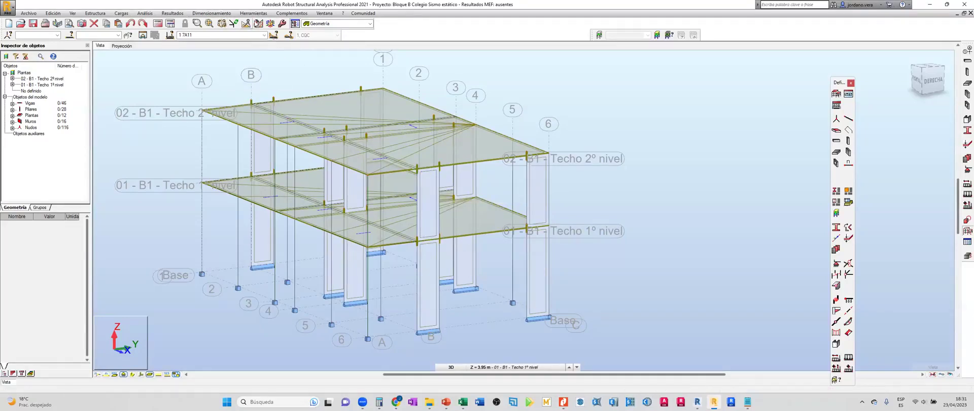
Open the finite element meshing options and apply the operation to all panels in the model.
click(259, 23)
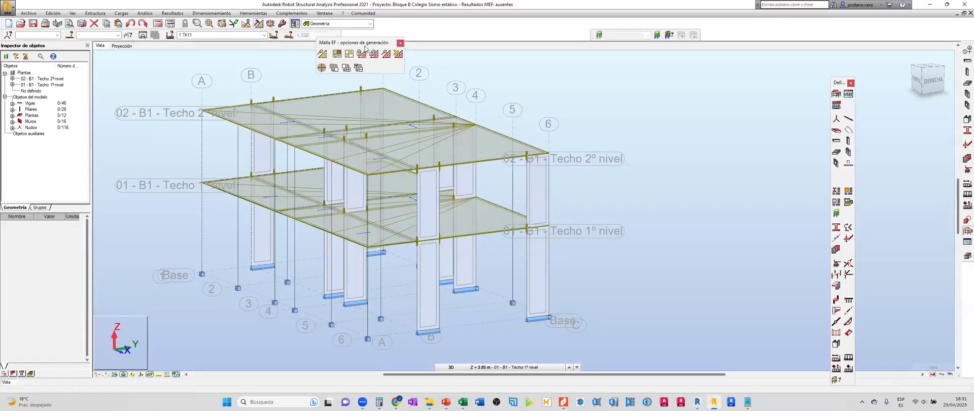
drag(365, 48, 603, 58)
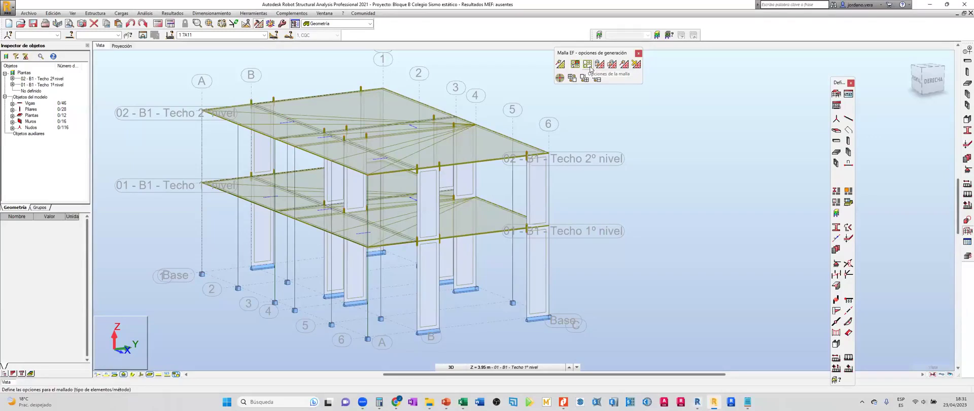
click(586, 64)
drag(505, 175, 608, 110)
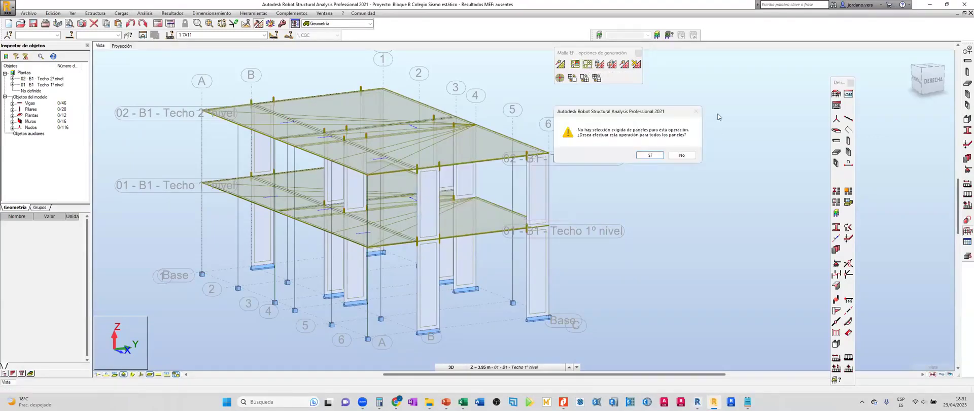
click(649, 155)
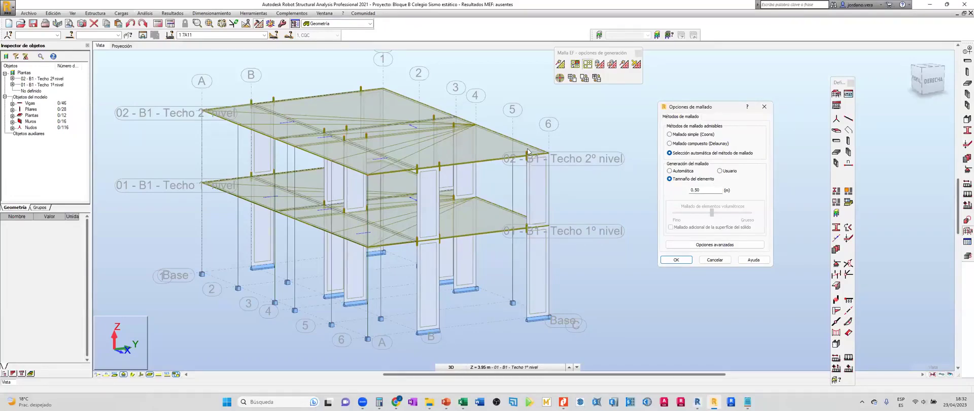
Define the panels' mesh by element size with automatic selection of the meshing method, apply it, and clear the panel selection.
drag(702, 107, 635, 99)
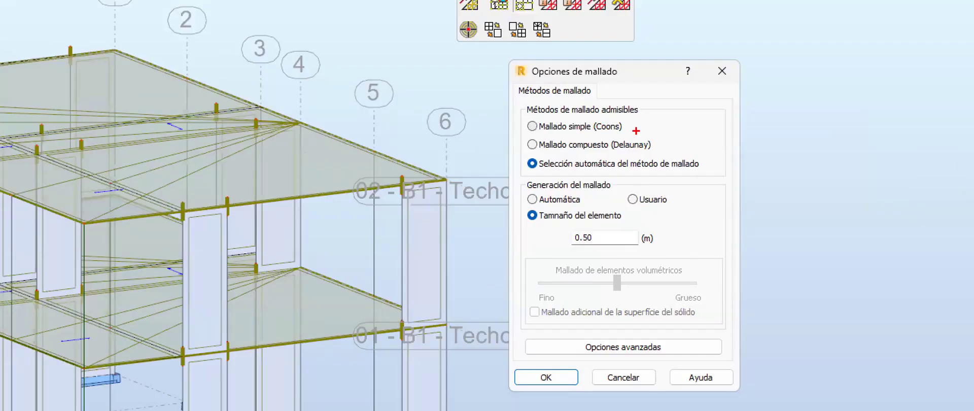
drag(643, 128, 661, 116)
drag(670, 147, 704, 116)
mouse_move(522, 115)
mouse_down()
mouse_move(706, 162)
mouse_move(726, 153)
mouse_up()
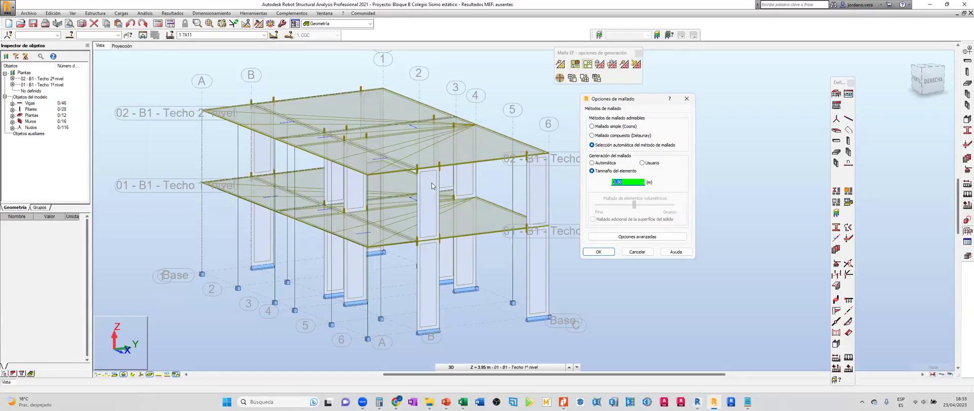
text(0.)
drag(558, 184, 556, 184)
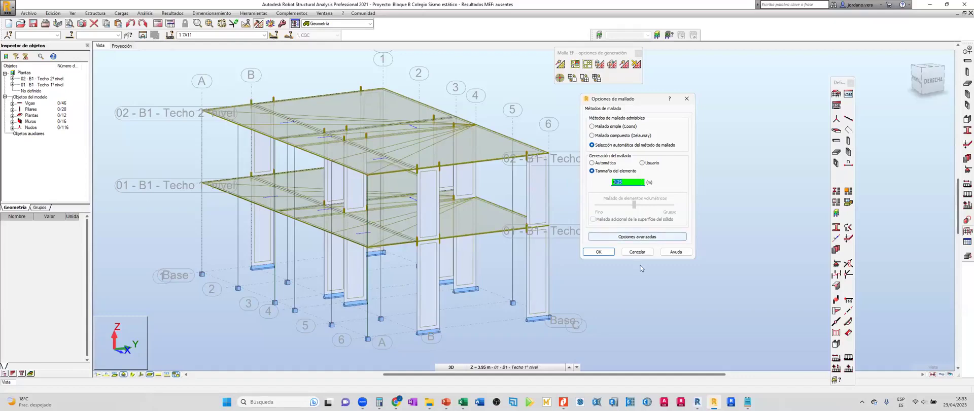
click(608, 252)
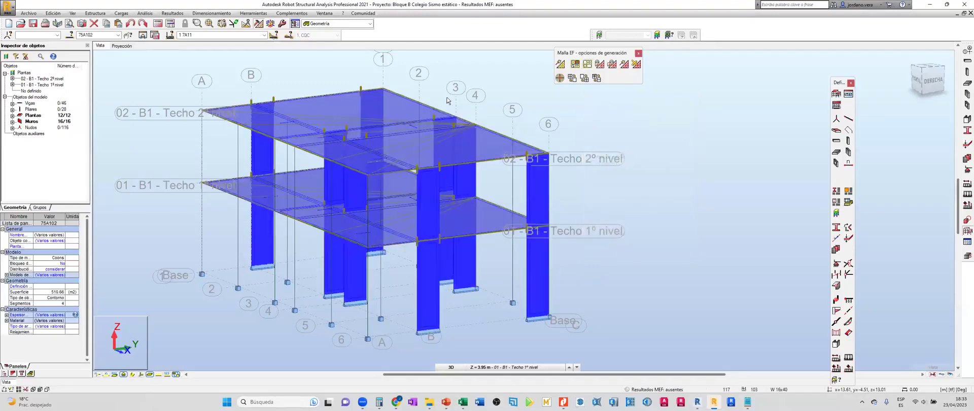
click(618, 134)
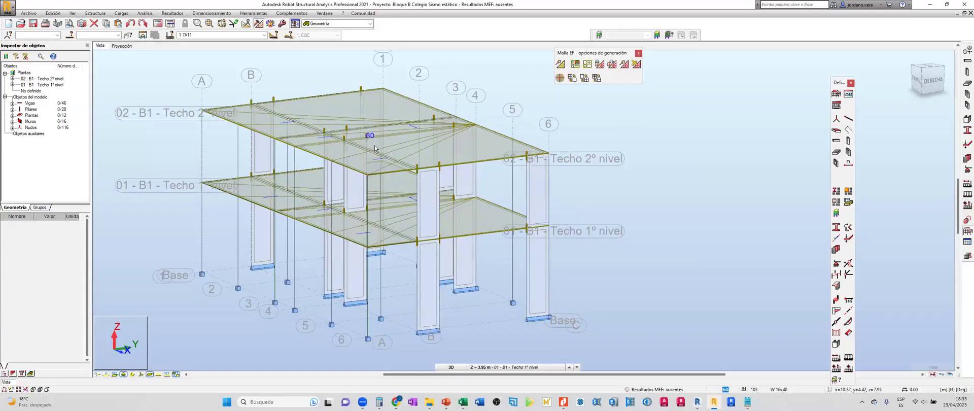
click(639, 54)
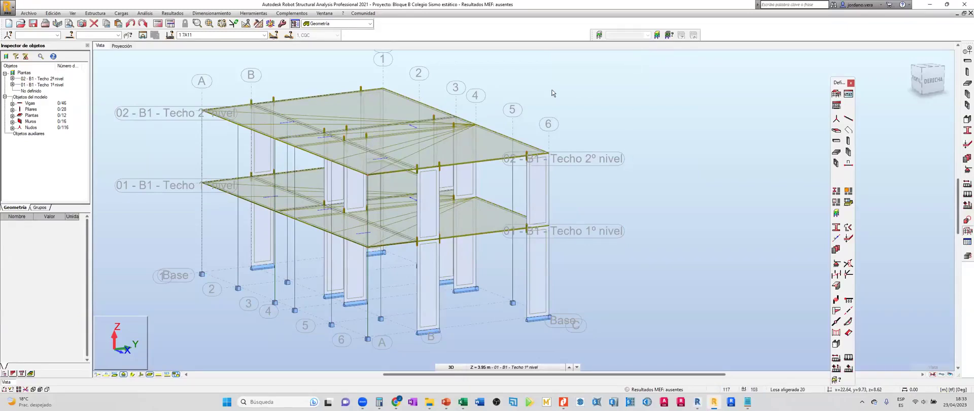
Switch to the PowerPoint presentation to view the Análisis slide on structure verification and calculation, and return to Robot.
mouse_move(506, 106)
middle_down()
mouse_move(512, 113)
mouse_move(511, 100)
middle_up()
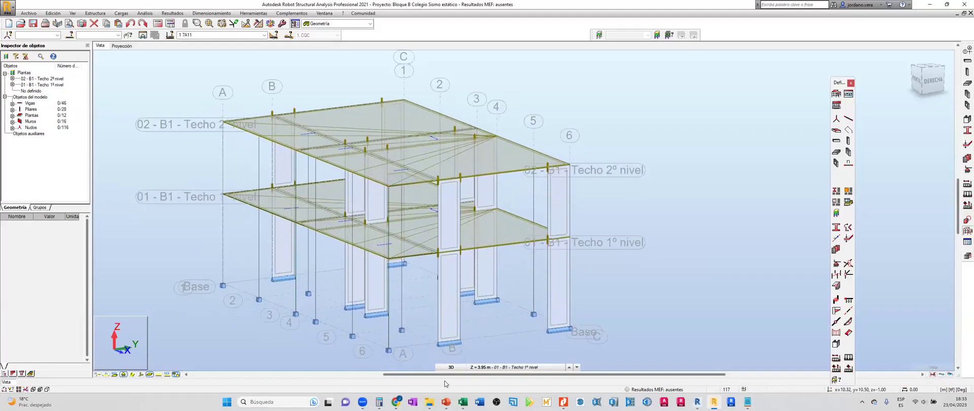
click(445, 401)
click(486, 369)
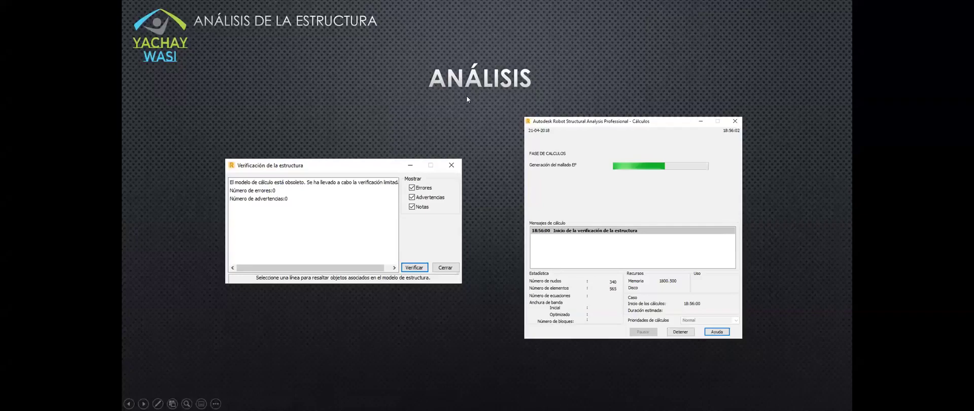
key(alt+Tab)
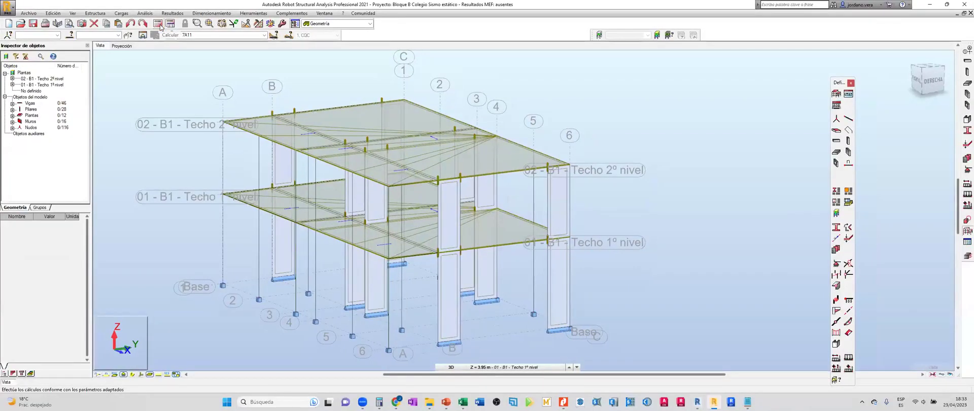
Run the structural calculation and choose to continue past the separated nodes warning.
click(157, 23)
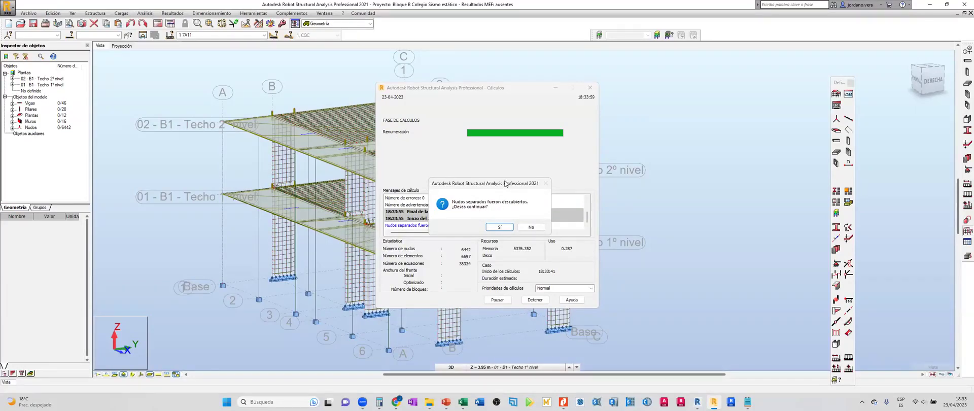
drag(505, 184, 557, 158)
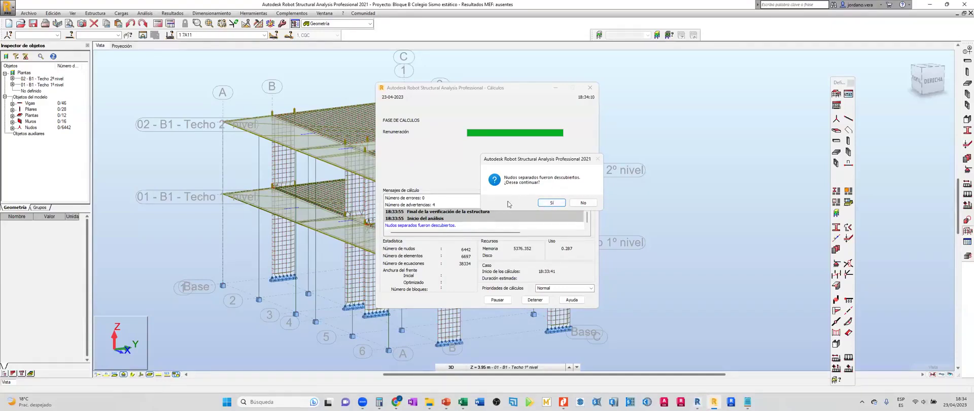
drag(522, 160, 430, 149)
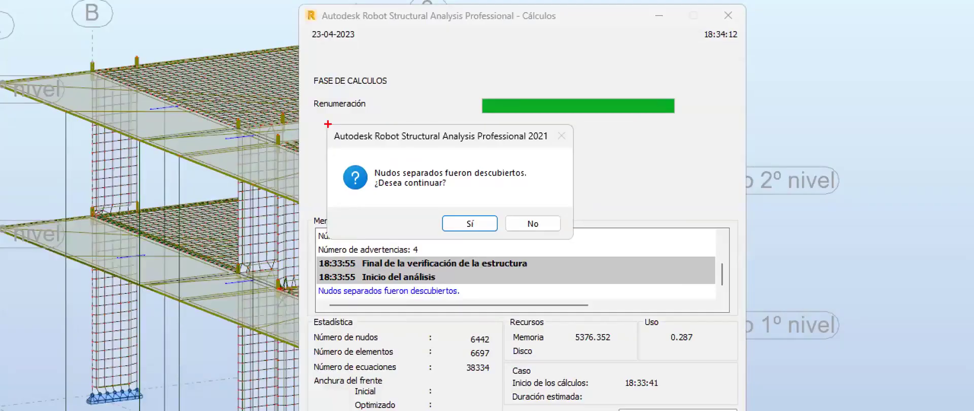
drag(327, 124, 570, 237)
drag(503, 212, 580, 243)
drag(443, 215, 494, 237)
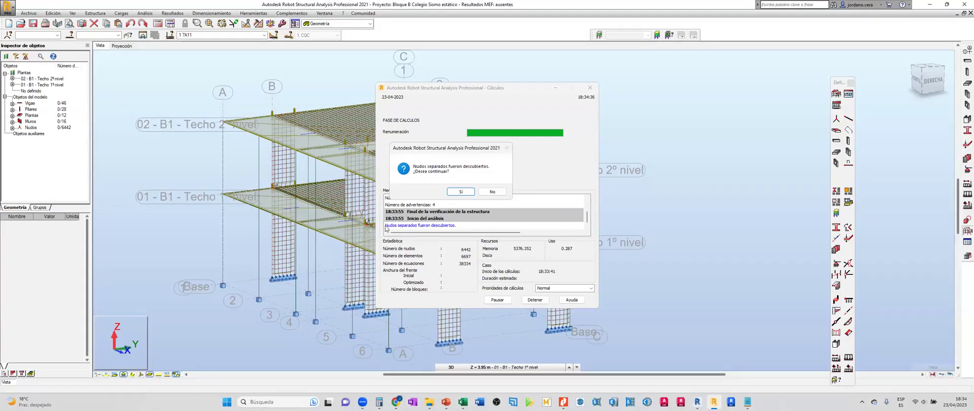
click(463, 192)
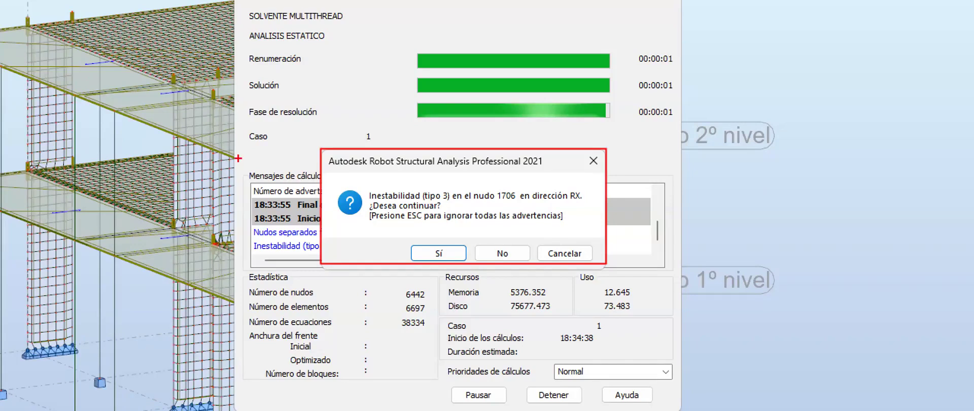
Continue the static analysis past the type 3 instability warnings at node 1706 in direction RX.
drag(416, 189, 448, 201)
drag(497, 188, 519, 200)
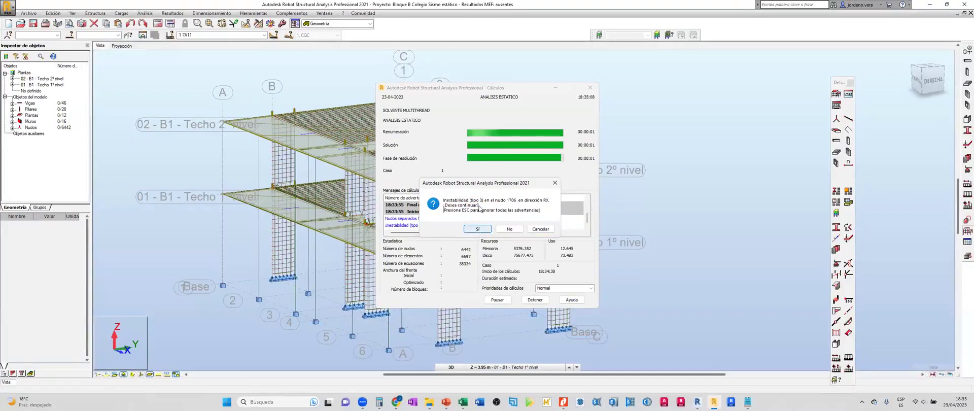
key(Return)
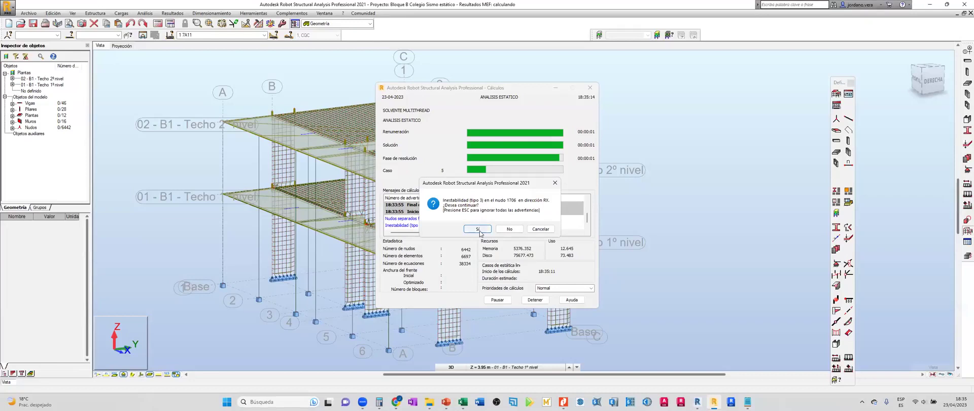
key(Return)
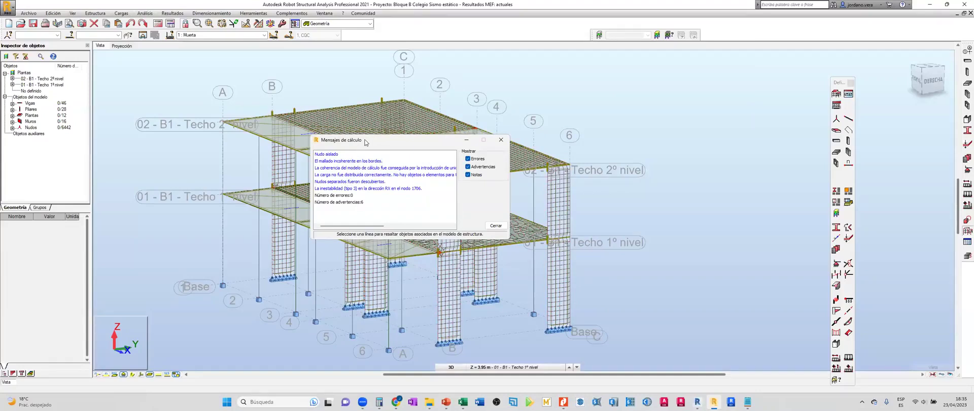
Move the calculation messages window clear of the structure so the model can be checked against the warnings.
drag(365, 143, 608, 80)
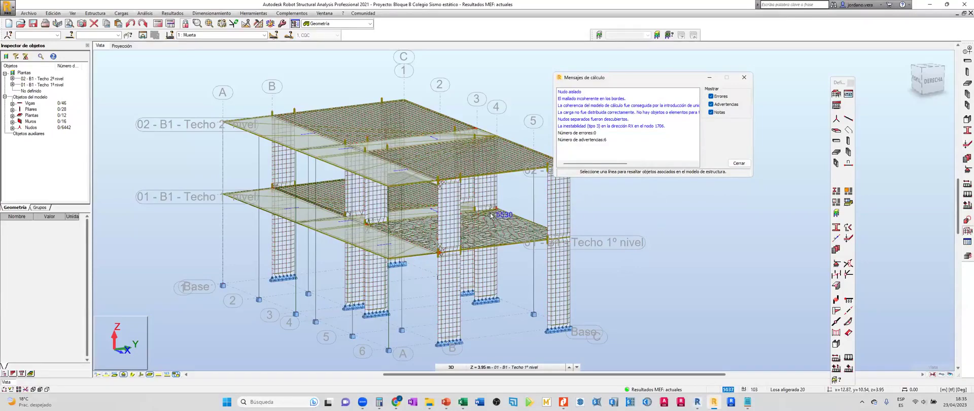
scroll(493, 216, up, 4)
drag(586, 79, 492, 105)
Locate the node flagged by the "Nudo aislado" warning in the model and delete it, accepting that the calculation results may become outdated.
click(259, 215)
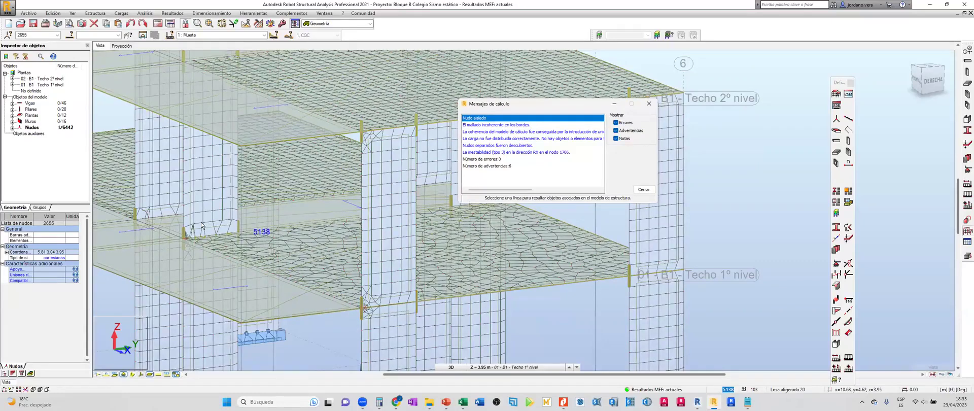
scroll(201, 226, down, 5)
scroll(209, 246, up, 3)
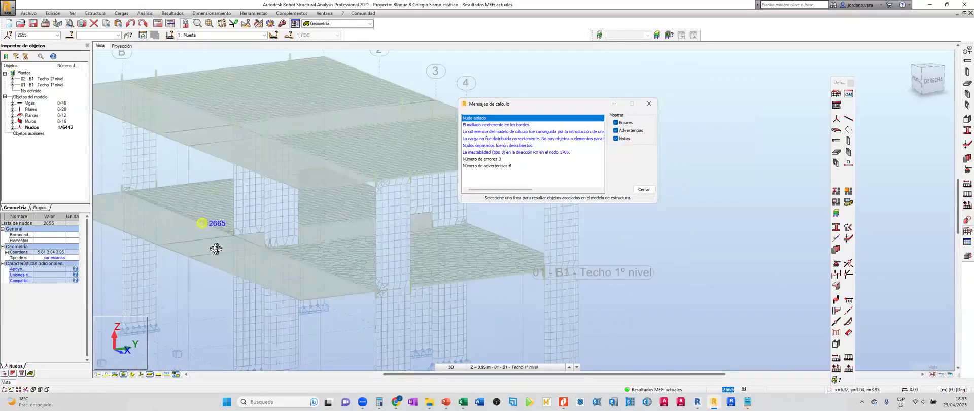
scroll(212, 243, up, 4)
scroll(205, 223, up, 2)
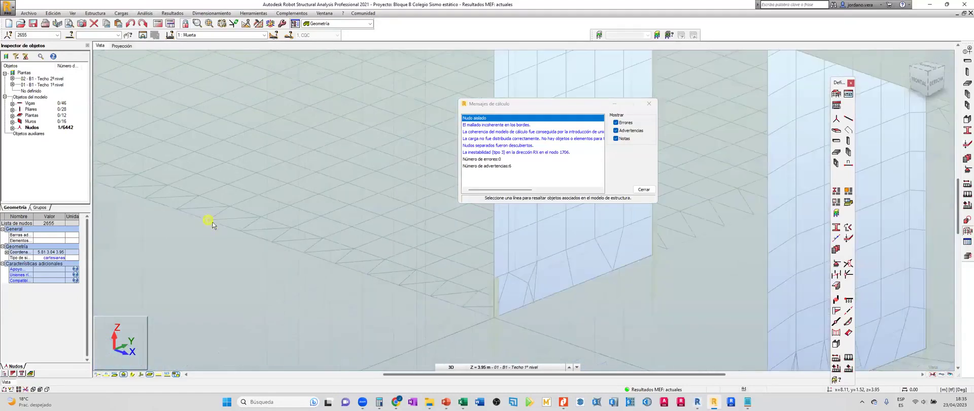
scroll(243, 234, down, 4)
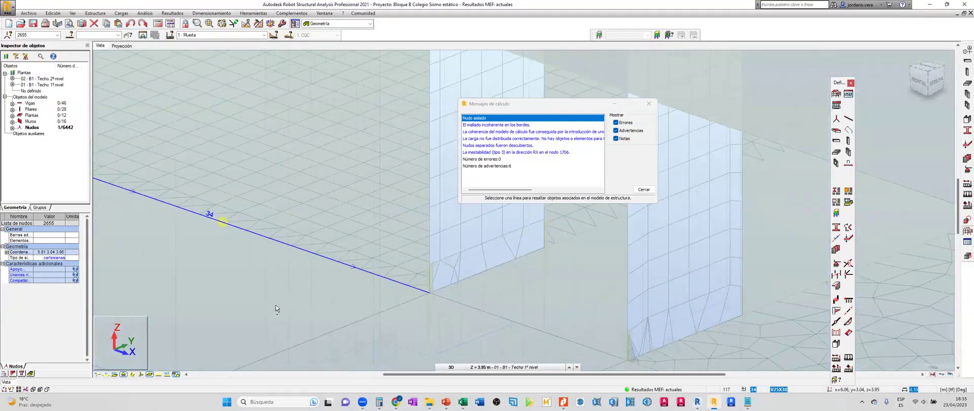
scroll(276, 305, down, 2)
scroll(281, 305, down, 2)
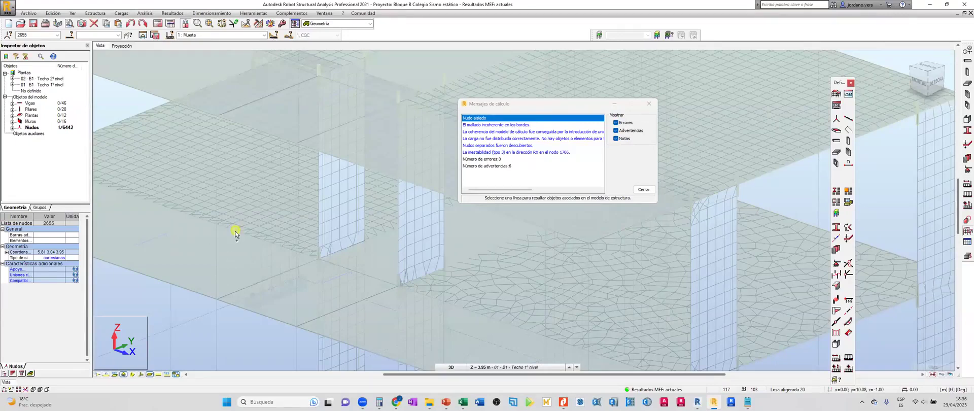
middle_drag(236, 230, 280, 272)
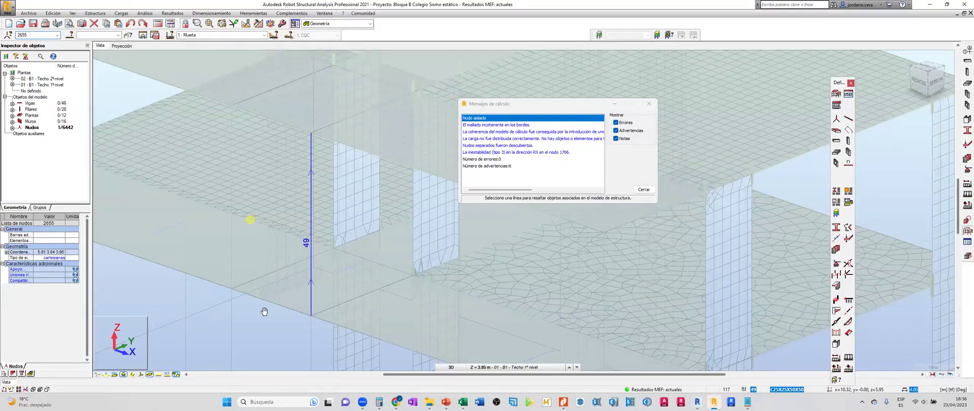
key(Delete)
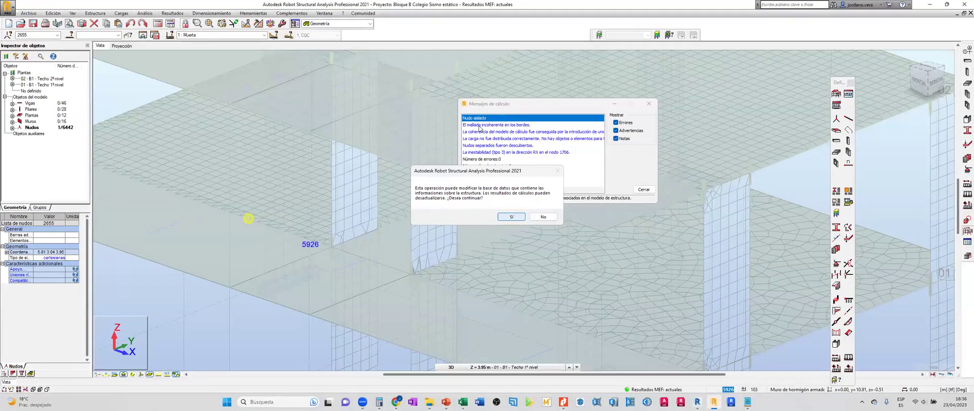
key(Return)
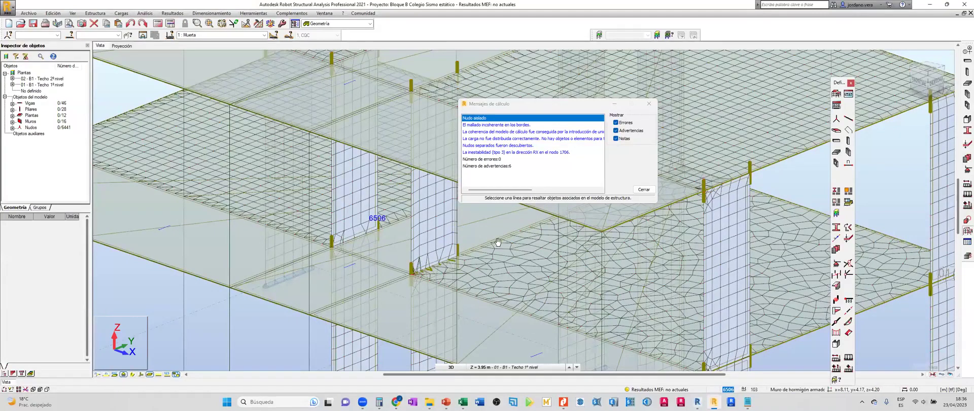
Examine the mesh where the first-level roof slab and its edge beam meet the wall at axes B and 6.
scroll(482, 235, down, 2)
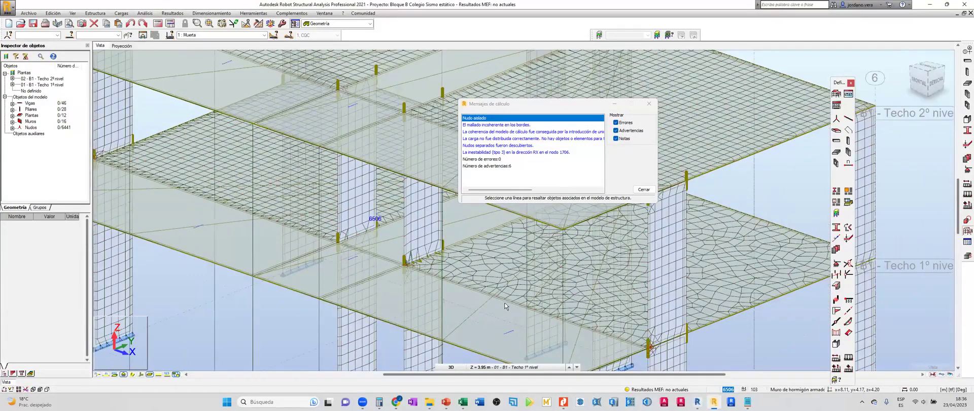
middle_drag(486, 292, 404, 279)
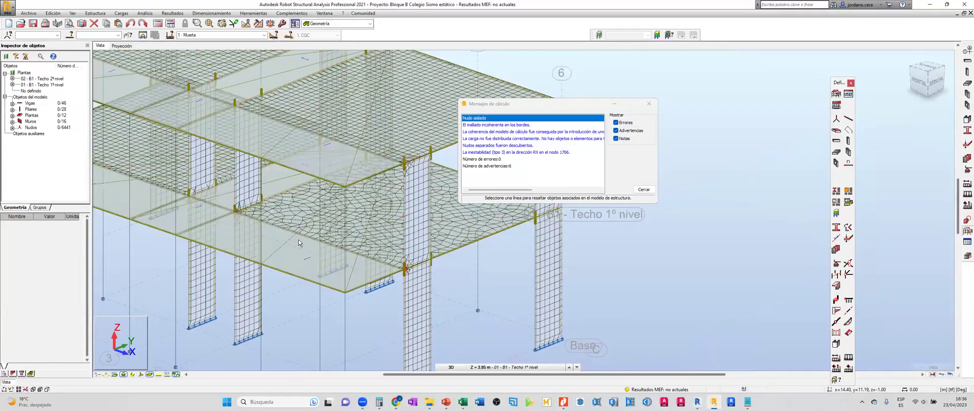
scroll(327, 298, up, 3)
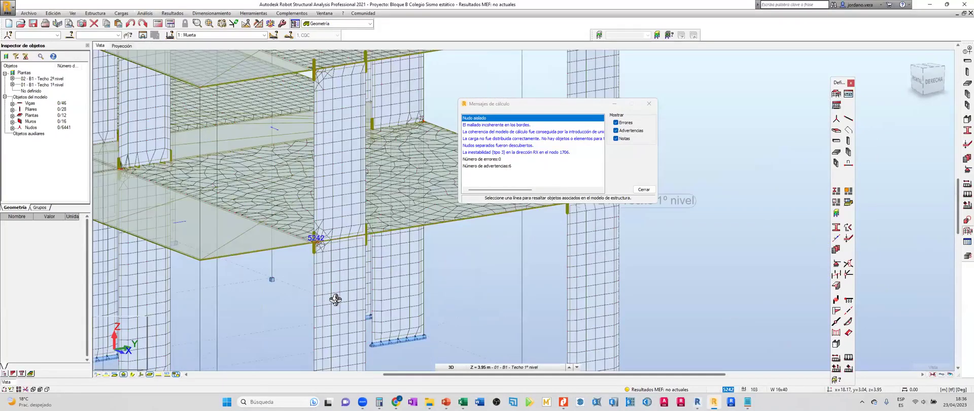
scroll(346, 303, up, 3)
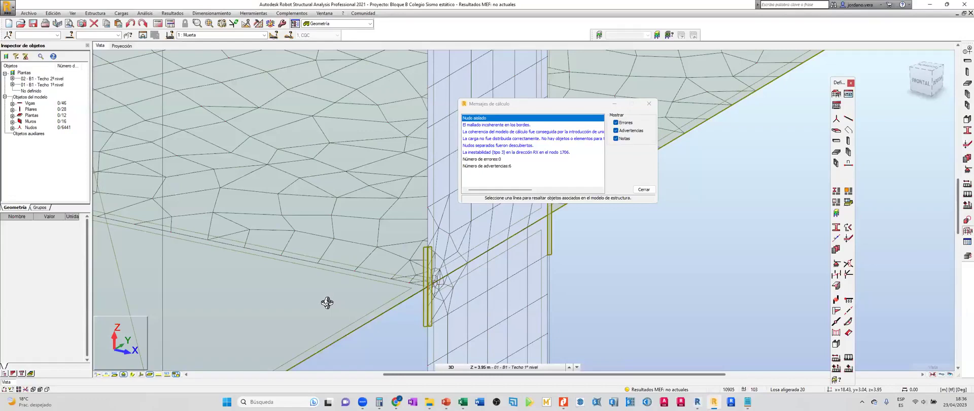
scroll(358, 283, up, 2)
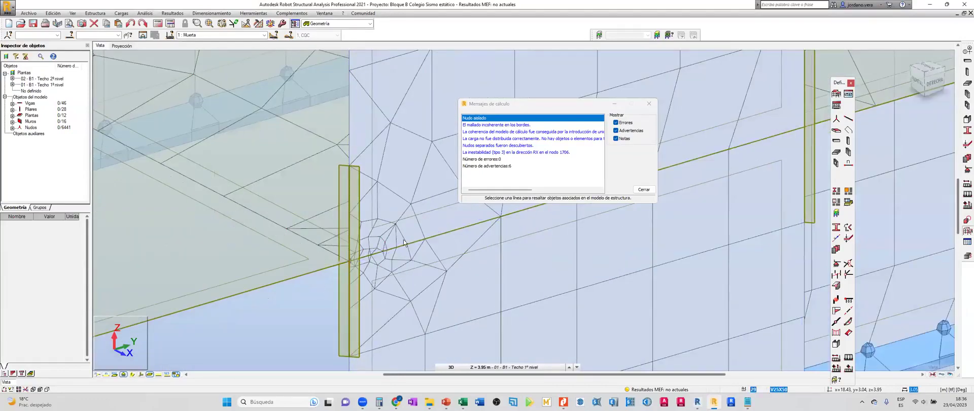
scroll(359, 264, up, 1)
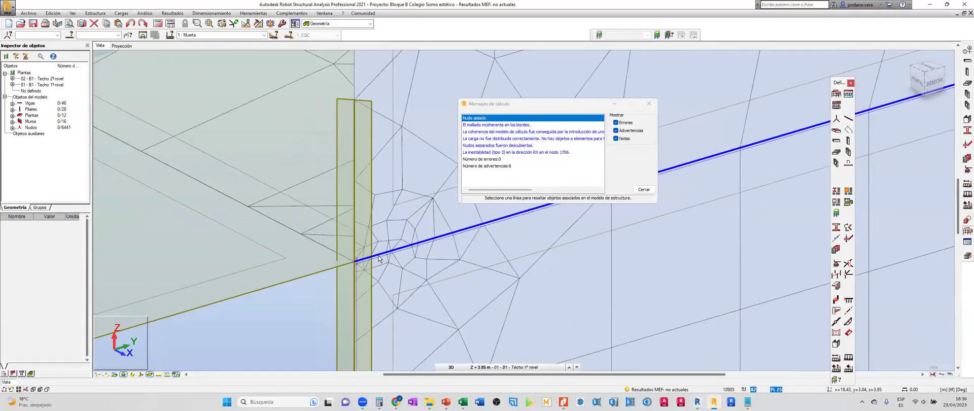
scroll(421, 217, down, 2)
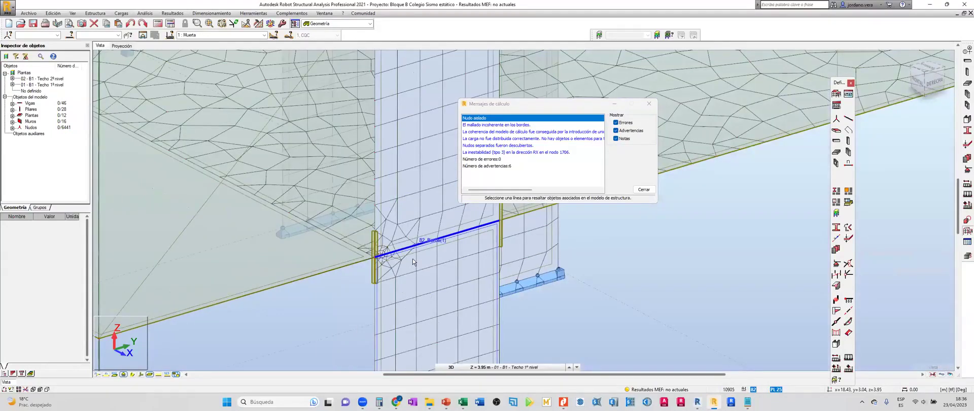
scroll(378, 263, down, 1)
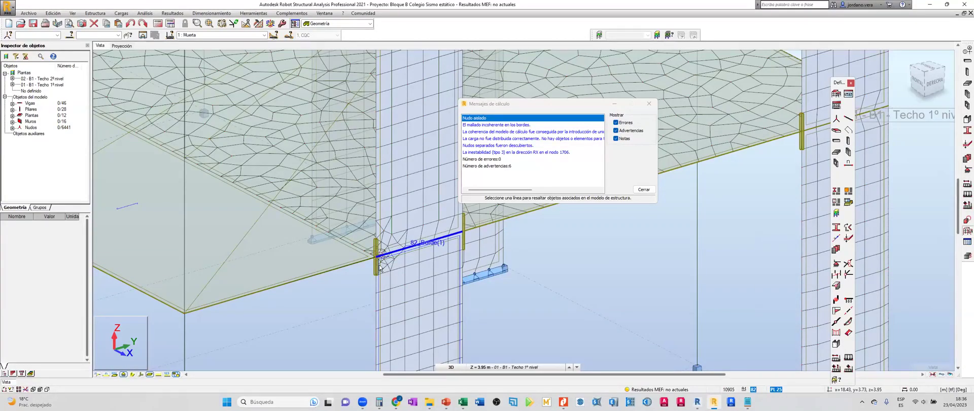
scroll(429, 289, up, 4)
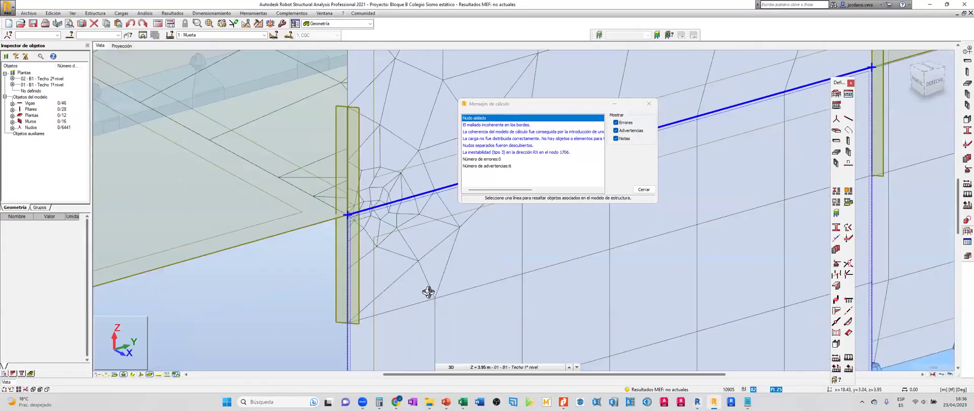
shift+middle_drag(430, 293, 460, 251)
scroll(460, 242, down, 2)
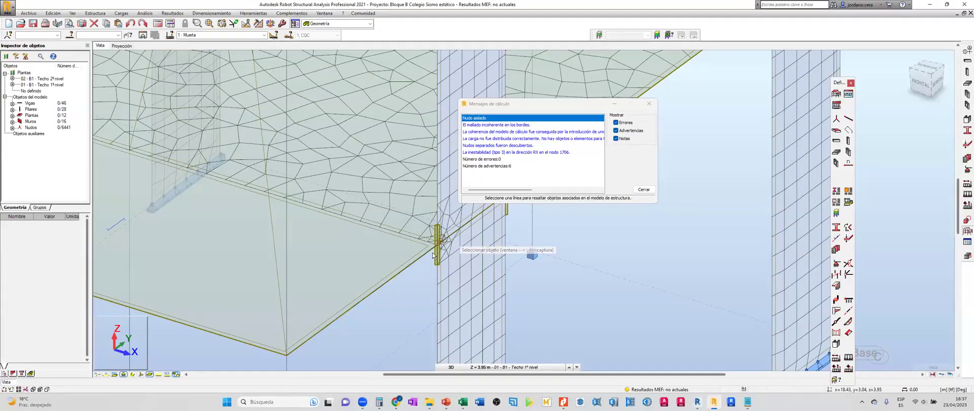
Inspect up close the nodes, wall edges and refined mesh elements at the B-6 wall's first-level joint.
scroll(474, 253, up, 3)
shift+middle_drag(474, 253, 484, 242)
middle_drag(484, 242, 394, 266)
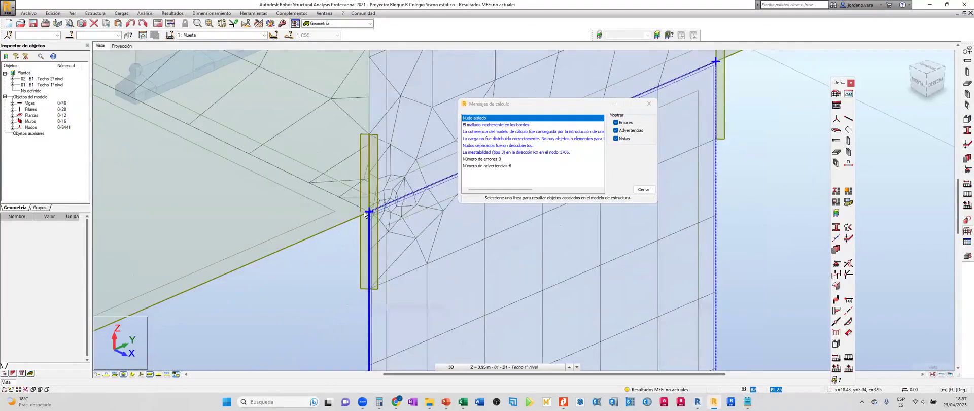
scroll(270, 227, up, 2)
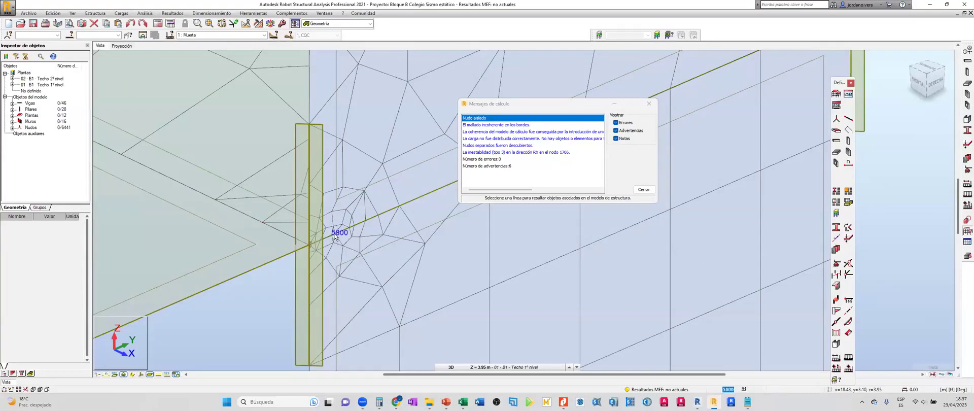
scroll(325, 242, up, 5)
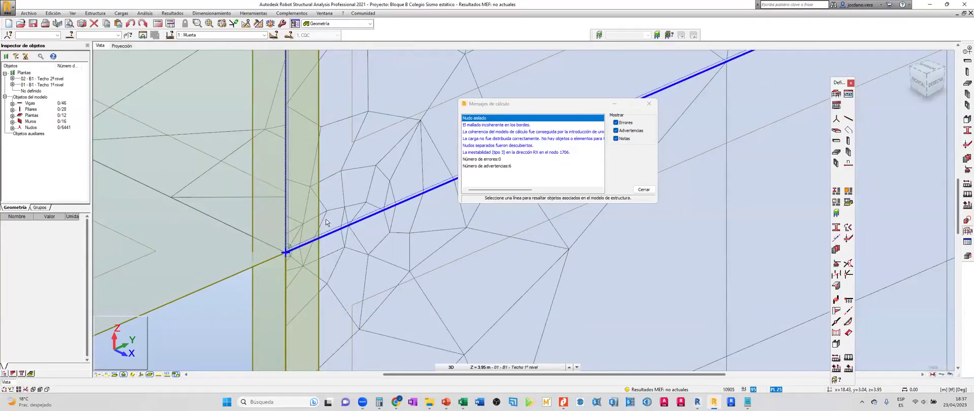
scroll(326, 222, down, 6)
scroll(358, 224, down, 2)
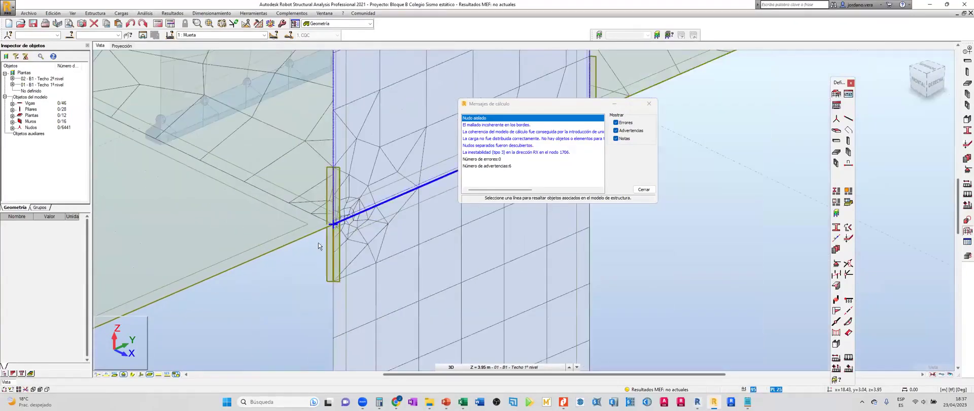
scroll(357, 222, up, 2)
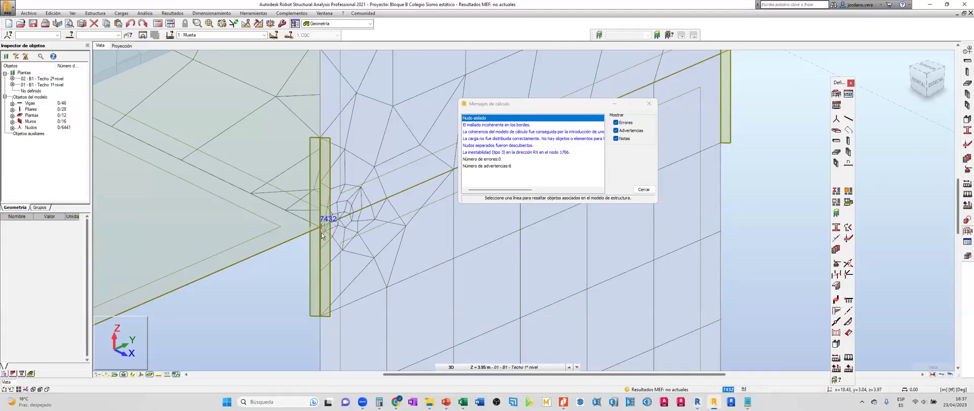
scroll(321, 226, up, 3)
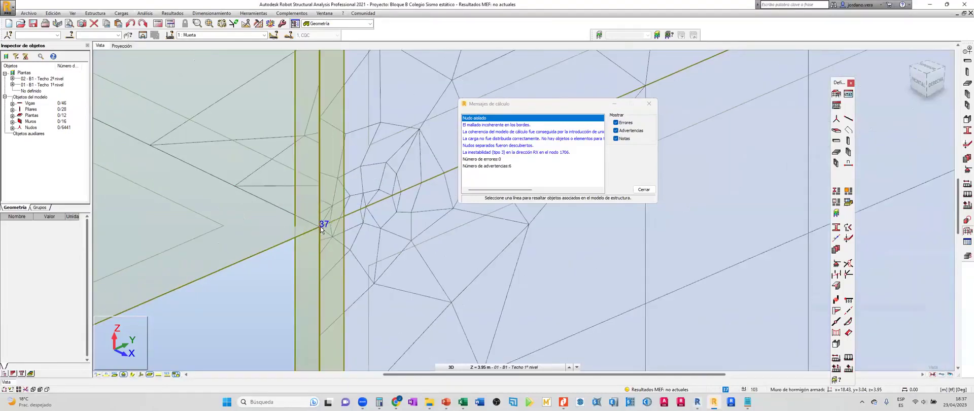
scroll(441, 220, down, 5)
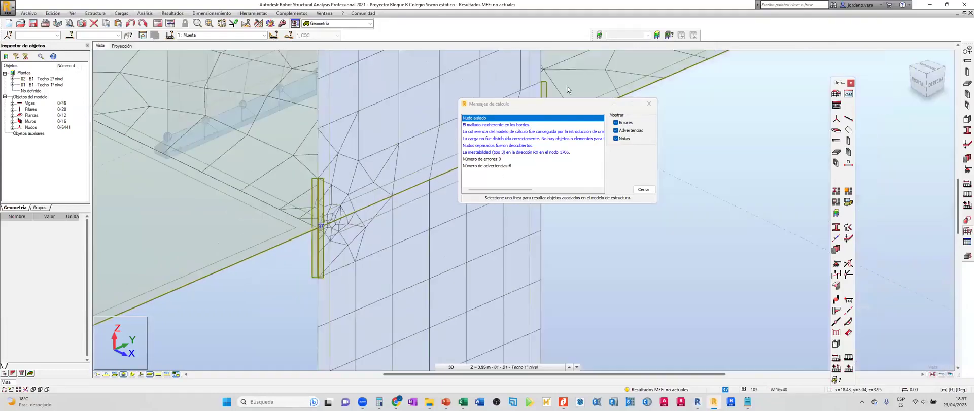
scroll(461, 227, down, 4)
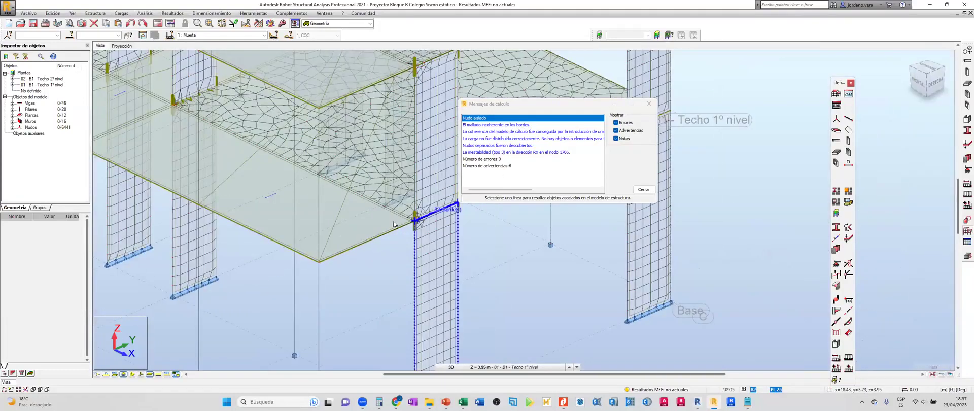
Examine the slab and wall meshes around the rest of the building, including the first-level wall joint at axes B and 1.
scroll(473, 223, up, 1)
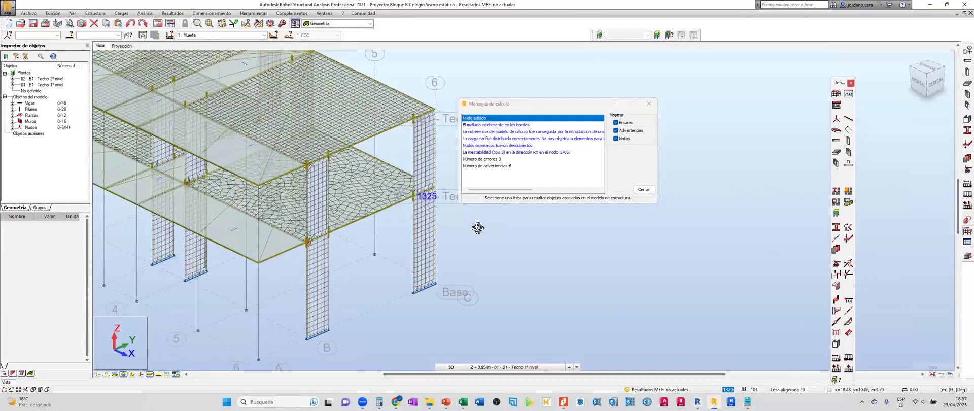
scroll(413, 226, up, 2)
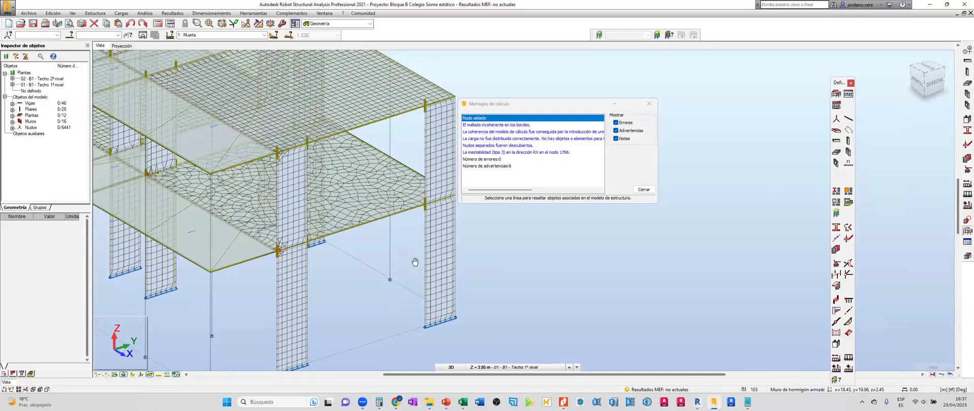
shift+middle_drag(415, 262, 321, 237)
middle_drag(442, 277, 322, 218)
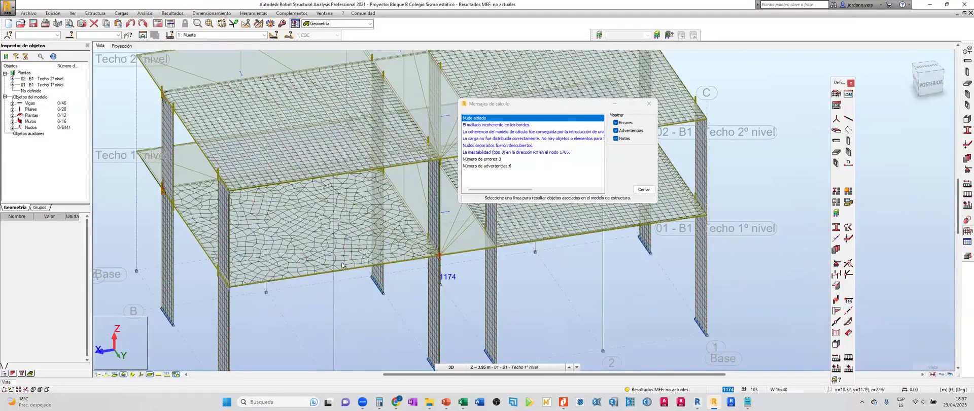
scroll(405, 258, up, 1)
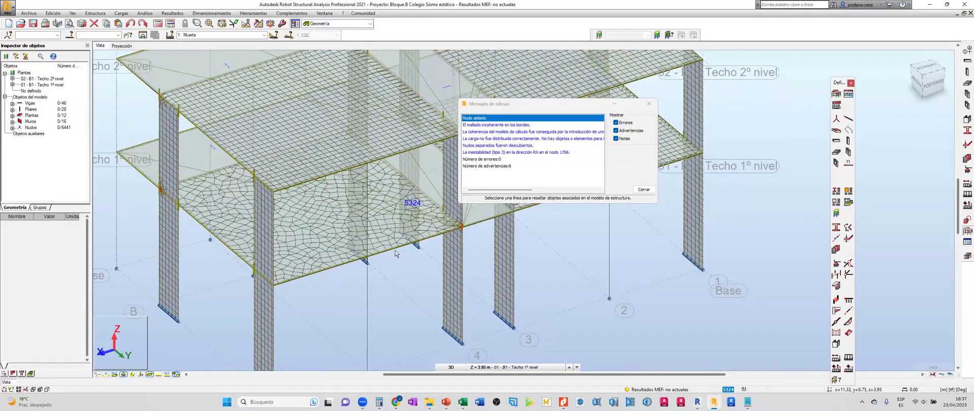
middle_drag(250, 253, 336, 256)
middle_drag(568, 241, 421, 235)
shift+middle_drag(421, 235, 299, 174)
shift+middle_drag(440, 227, 417, 246)
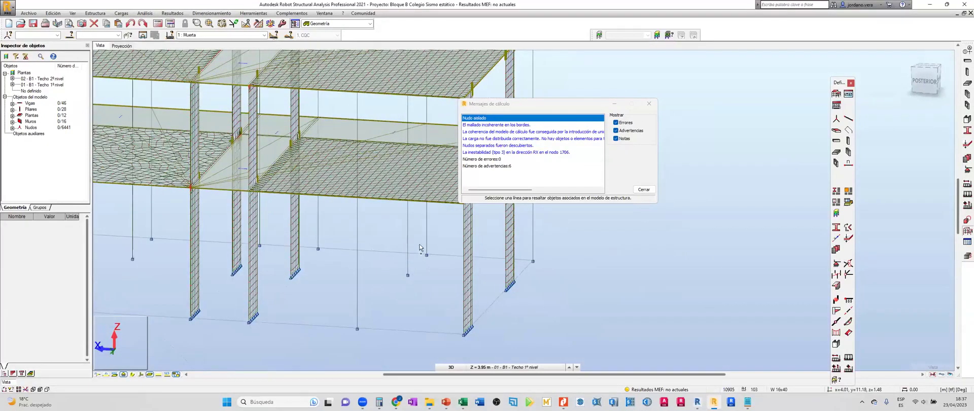
shift+middle_drag(434, 150, 405, 239)
shift+middle_drag(502, 246, 355, 238)
scroll(203, 160, up, 6)
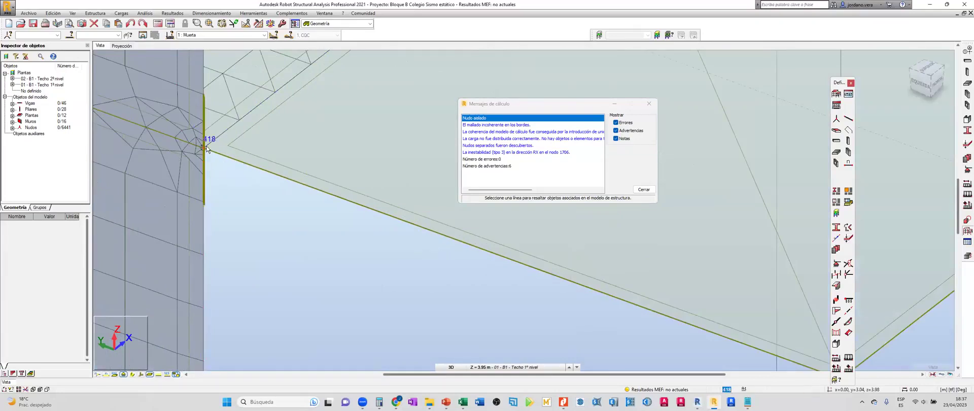
scroll(227, 182, down, 4)
scroll(247, 193, down, 3)
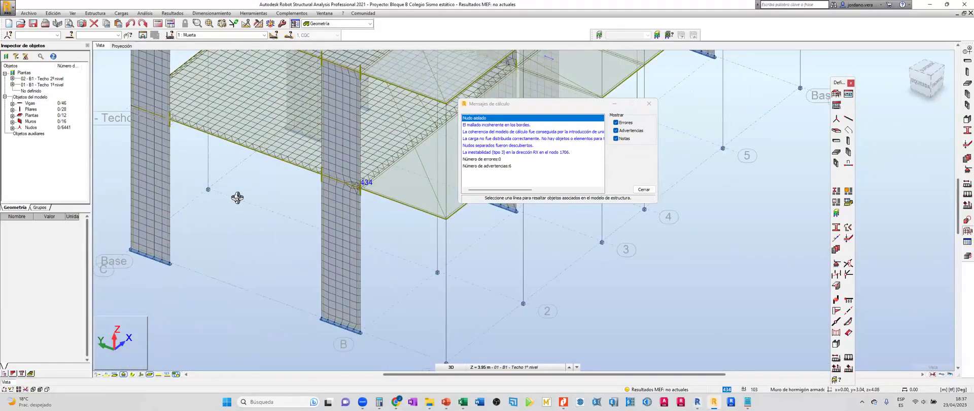
shift+middle_drag(239, 225, 343, 192)
middle_drag(244, 215, 341, 200)
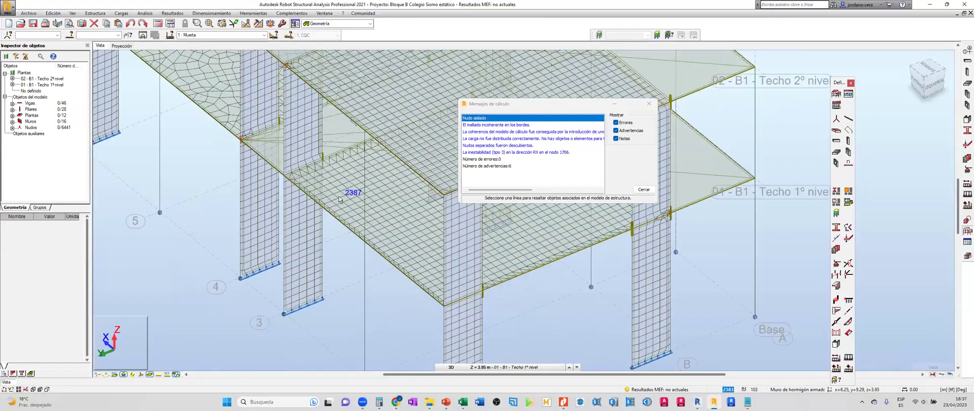
Examine the slab and wall meshes around axes 3 and 4 on the axis C façade and across the whole building.
shift+middle_drag(304, 176, 359, 170)
scroll(332, 147, down, 3)
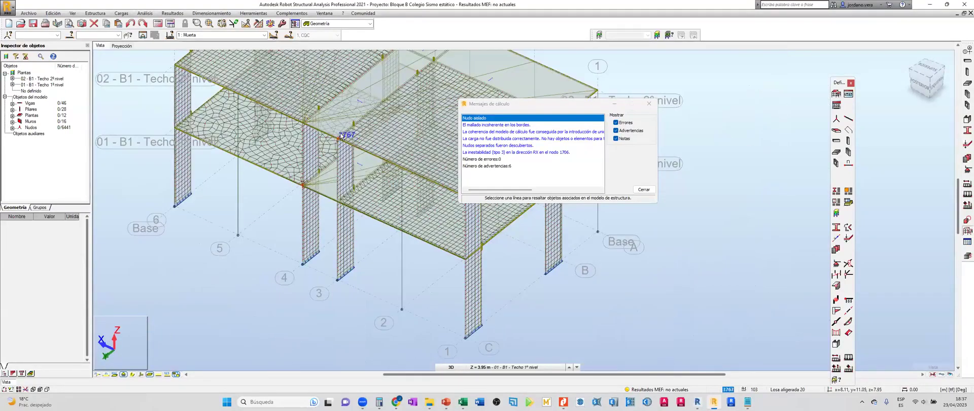
scroll(339, 165, up, 2)
scroll(335, 146, up, 3)
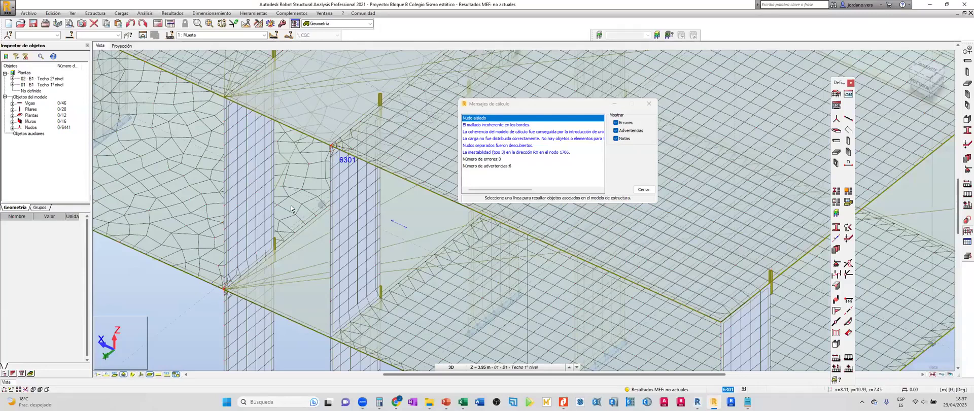
scroll(352, 205, down, 3)
scroll(285, 221, down, 2)
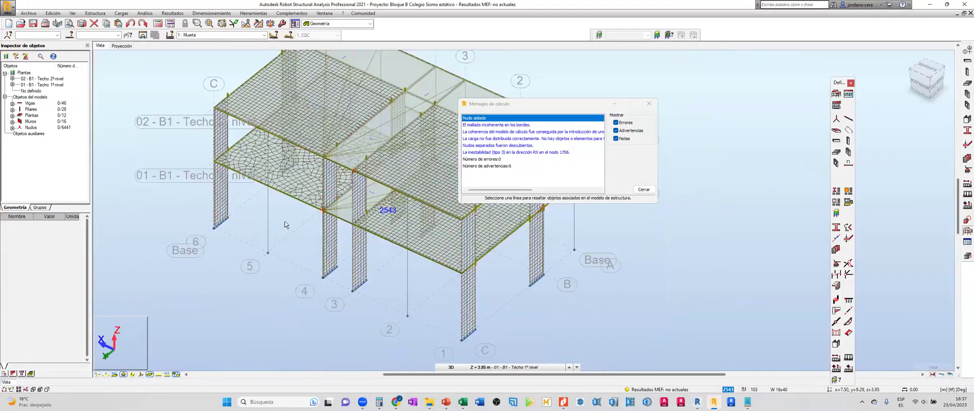
scroll(262, 175, up, 2)
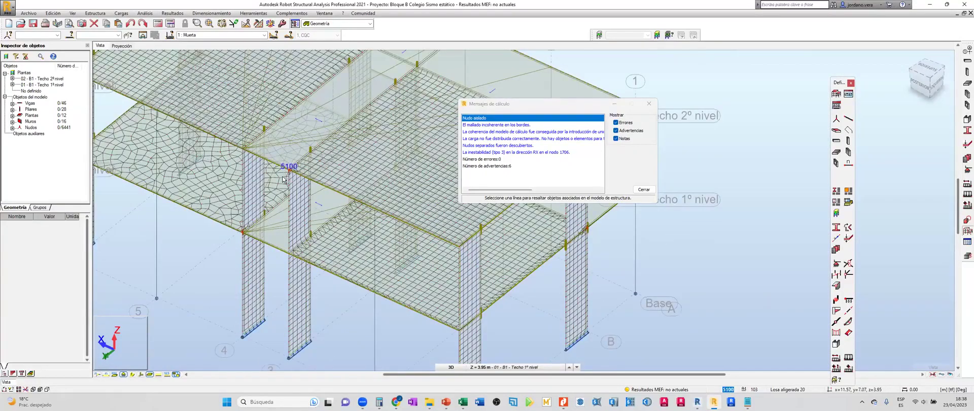
scroll(152, 216, down, 3)
shift+middle_drag(198, 206, 185, 235)
middle_drag(317, 244, 338, 242)
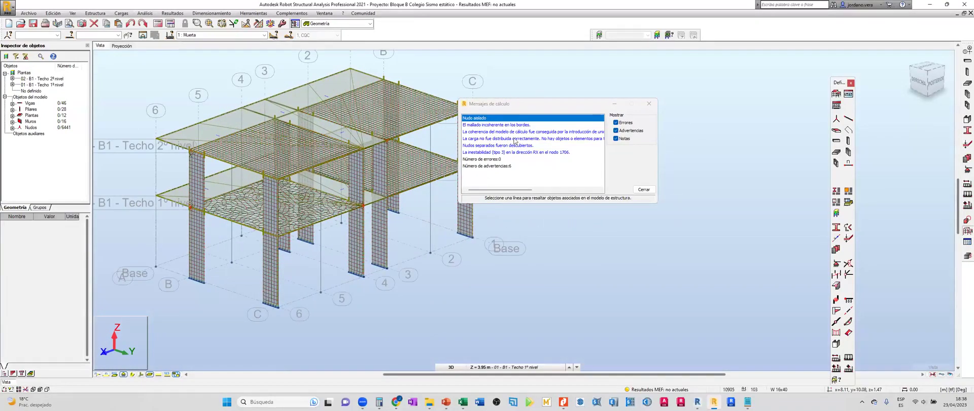
Review the objects flagged by the undistributed load, separated nodes and node 1706 instability warnings, and close the calculation messages.
click(528, 139)
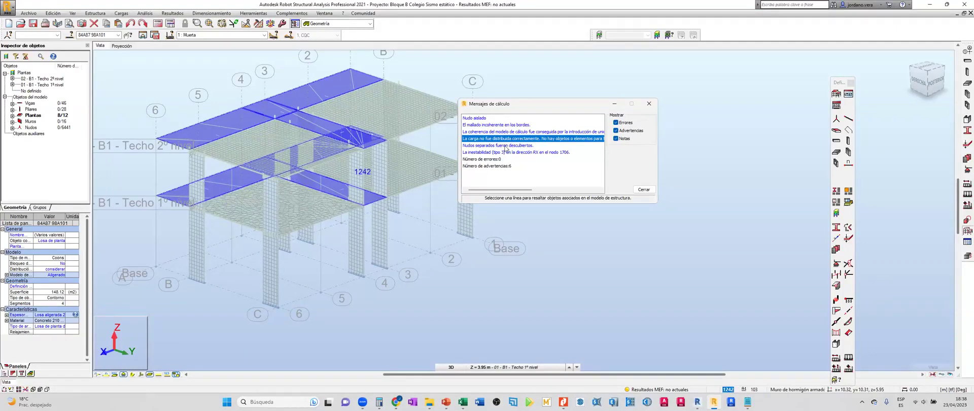
click(502, 146)
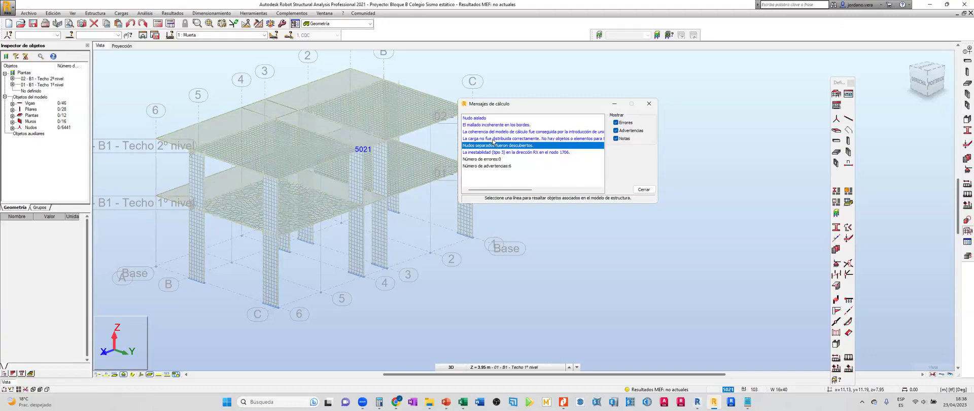
click(506, 153)
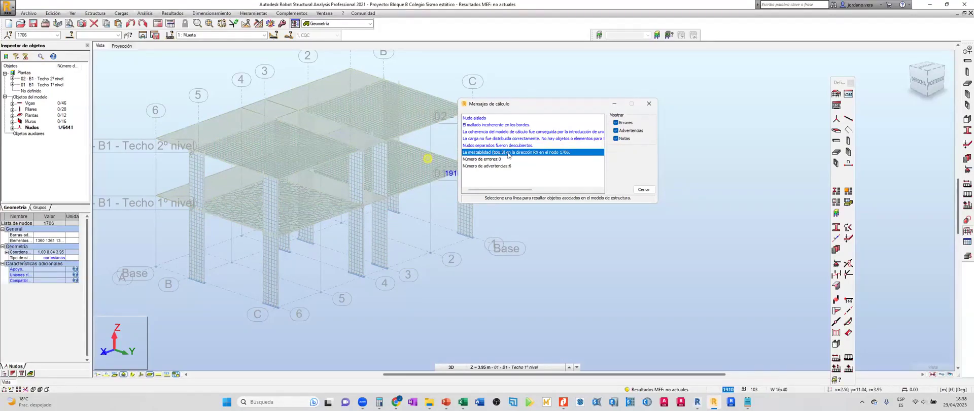
scroll(431, 161, up, 1)
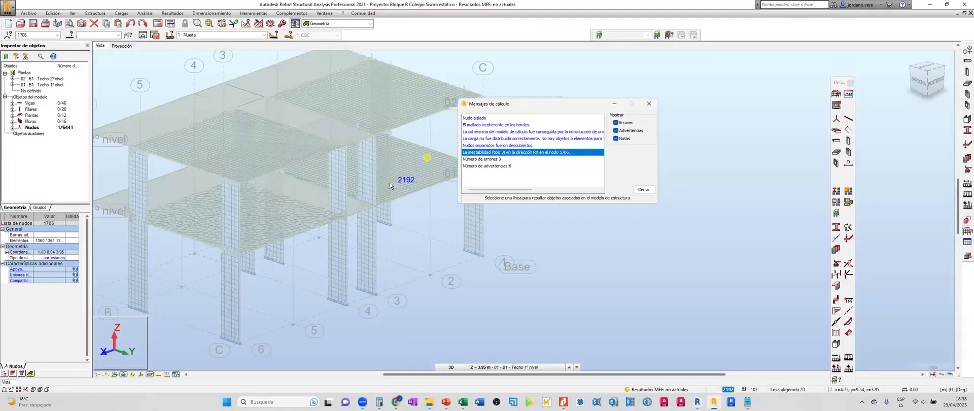
scroll(379, 224, down, 3)
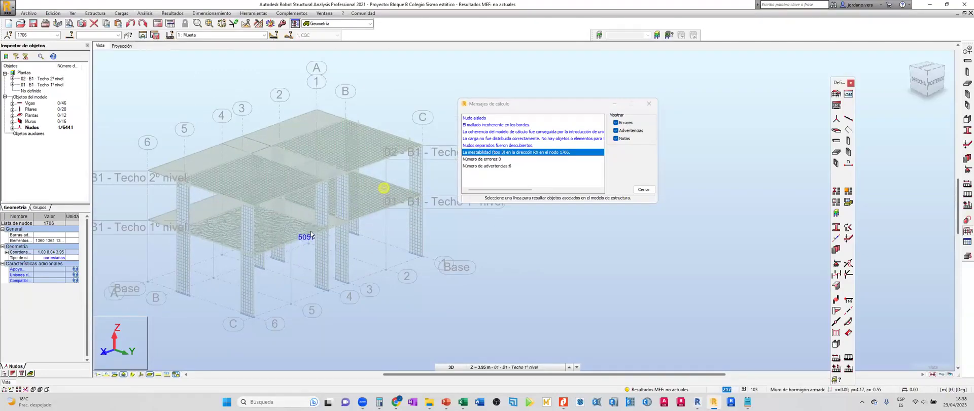
scroll(312, 238, up, 2)
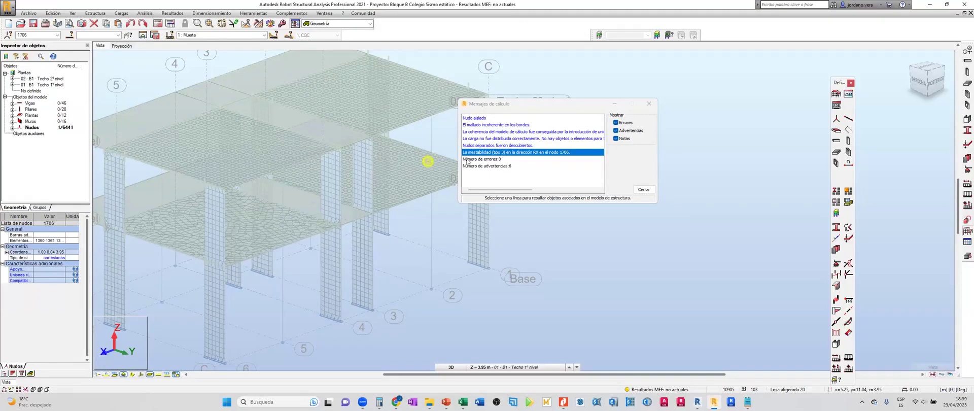
scroll(468, 161, down, 1)
click(648, 104)
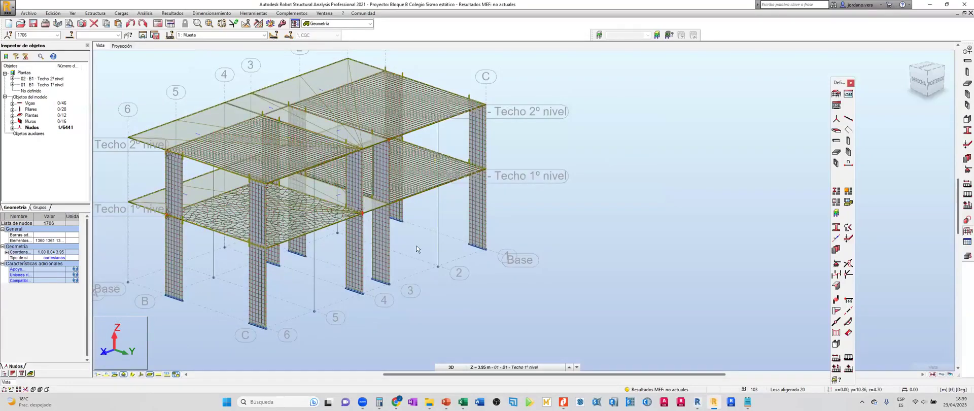
Inspect up close how edge beams 17 and 18 meet the wall corner at axes C and 4 on the first level.
click(366, 254)
scroll(365, 200, up, 8)
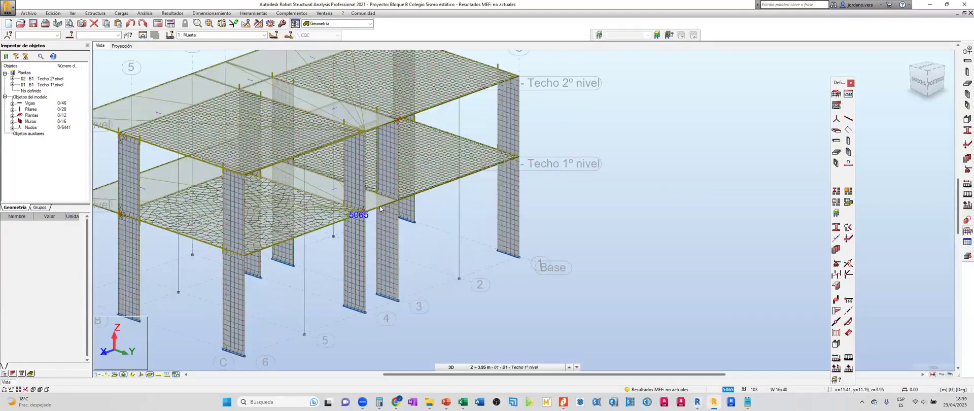
scroll(367, 219, up, 5)
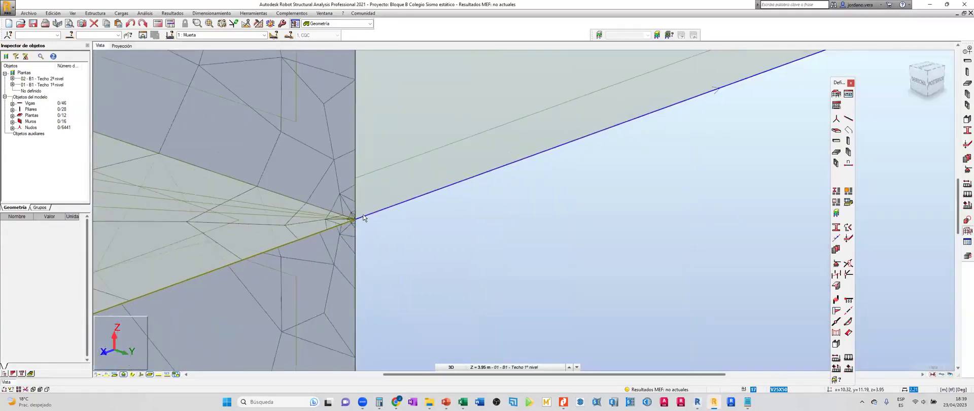
scroll(327, 220, up, 3)
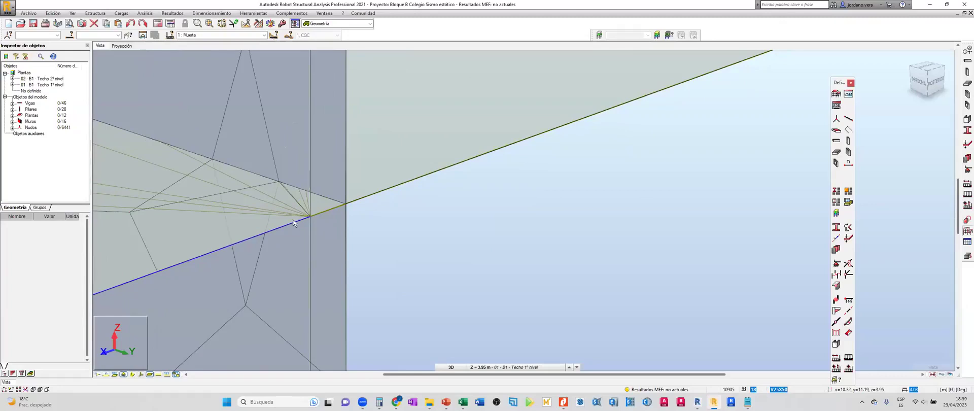
click(369, 200)
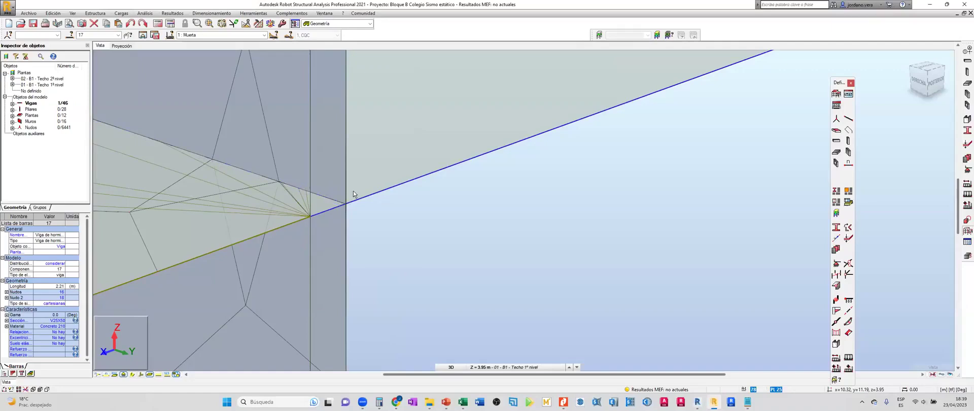
scroll(323, 210, down, 5)
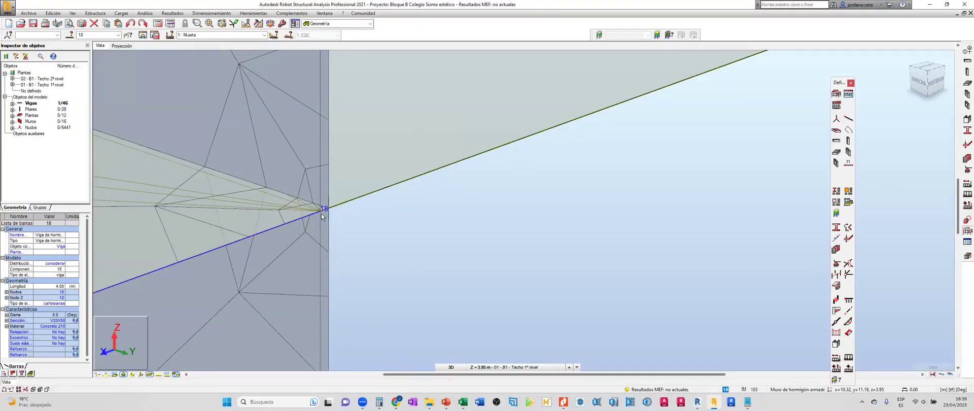
scroll(365, 224, down, 2)
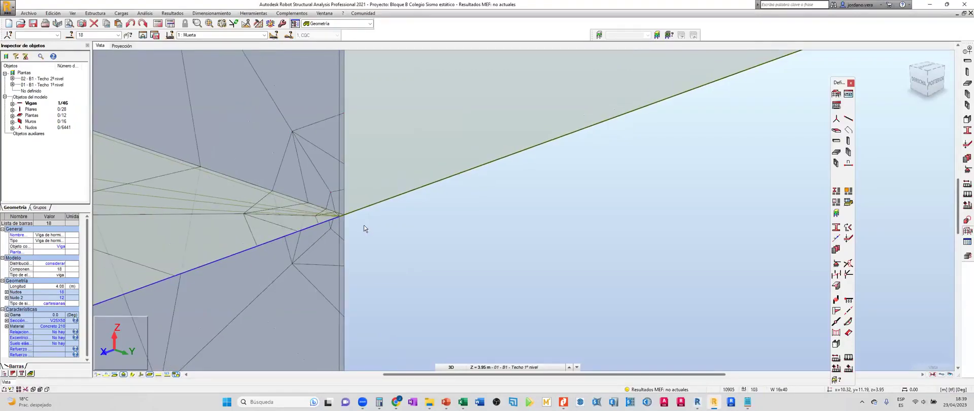
Move the shared end node of edge beams 17 and 18 onto the wall corner at C-4, and check both beam ends.
scroll(357, 211, up, 2)
click(300, 229)
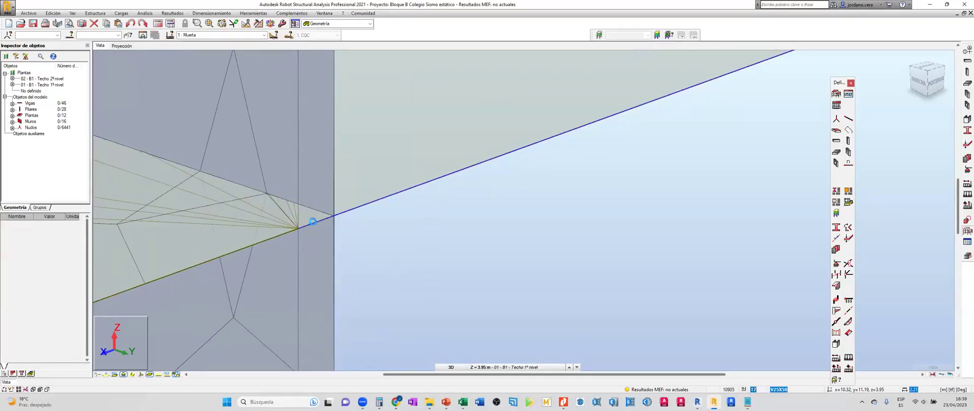
click(337, 222)
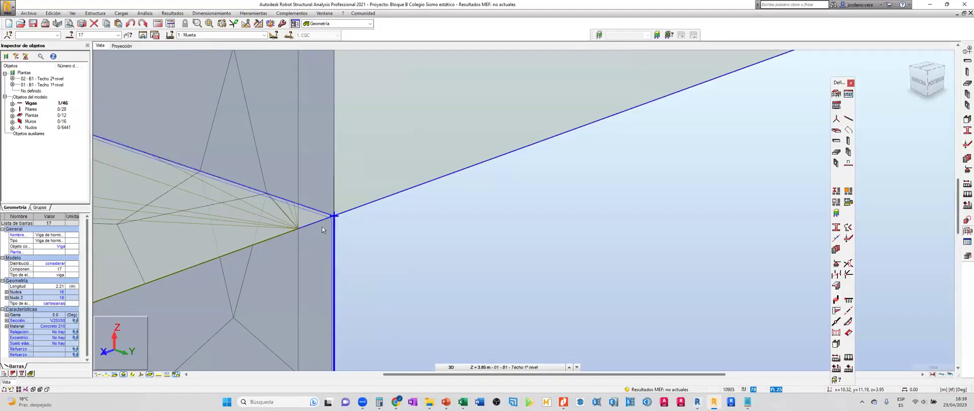
key(Escape)
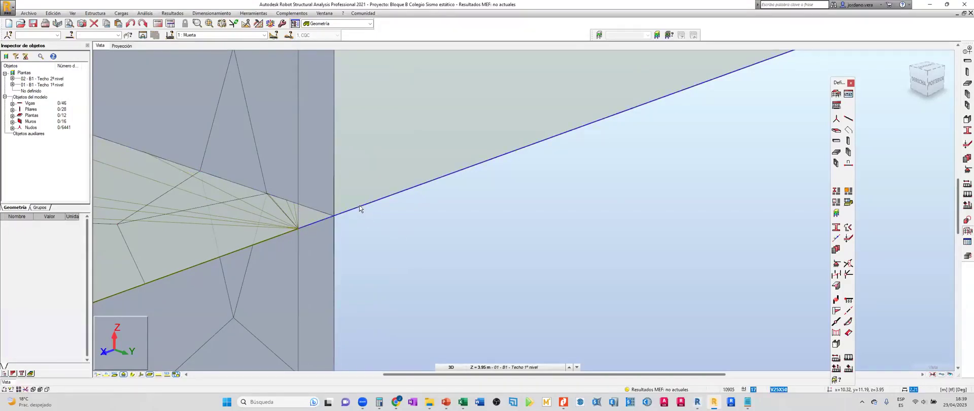
click(345, 220)
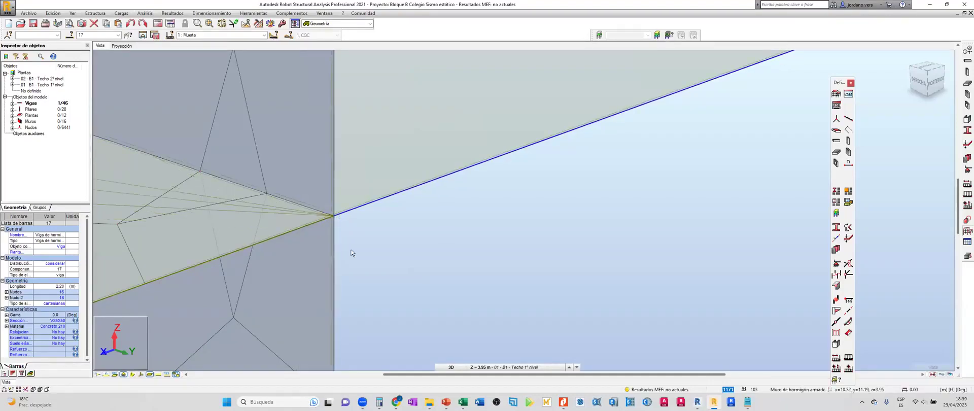
key(Escape)
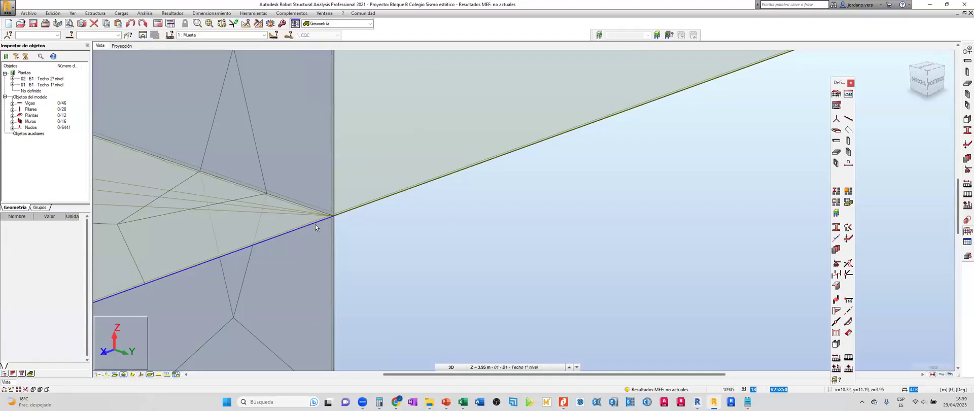
click(315, 224)
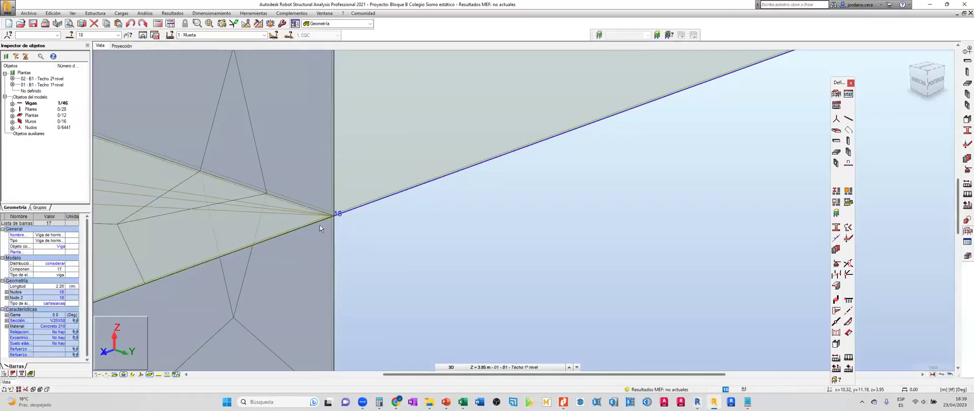
click(342, 214)
key(Escape)
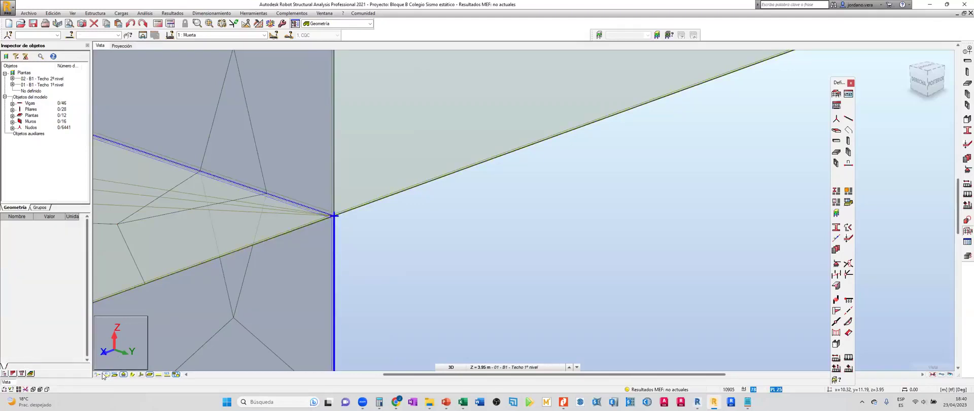
Examine the slab edge, beams and refined mesh at the first-level wall joint at axes B and 6.
click(132, 374)
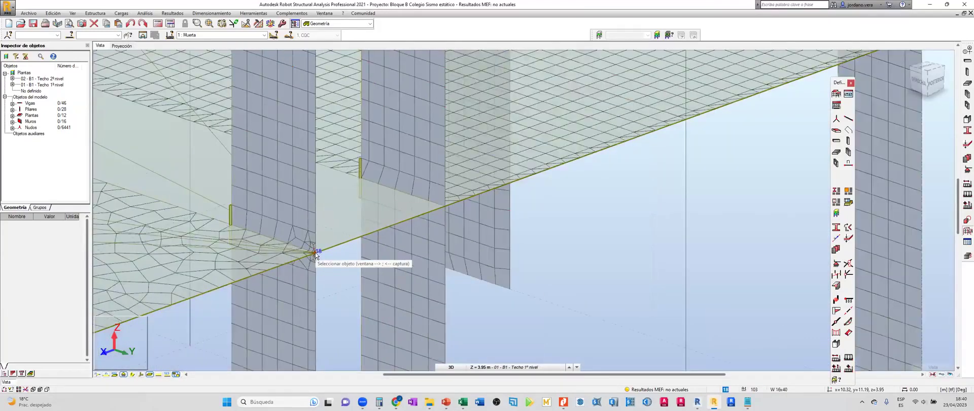
scroll(315, 251, down, 3)
shift+middle_drag(194, 246, 384, 258)
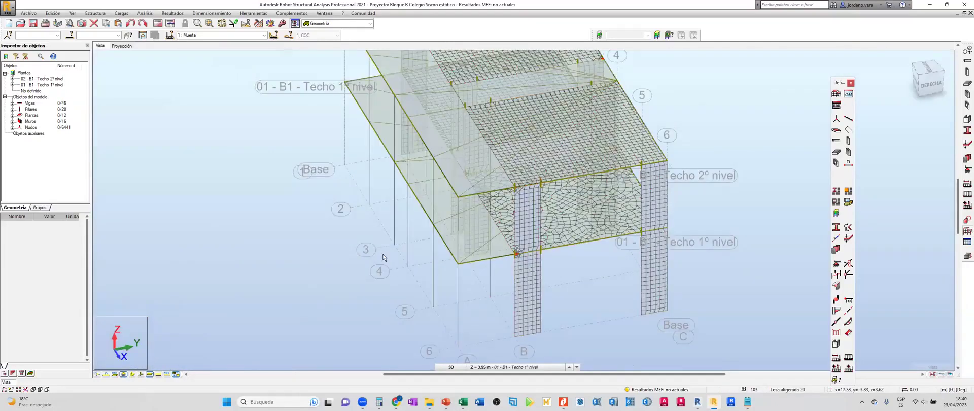
scroll(383, 258, up, 8)
shift+middle_drag(318, 303, 369, 235)
scroll(390, 226, up, 5)
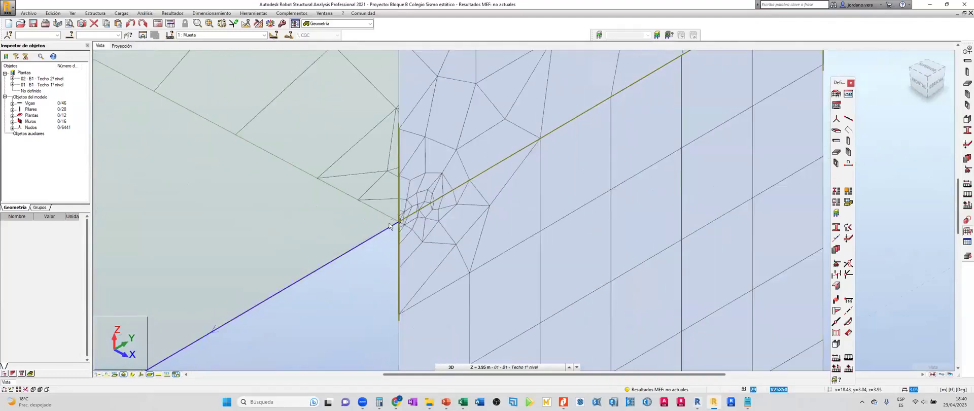
scroll(389, 226, up, 5)
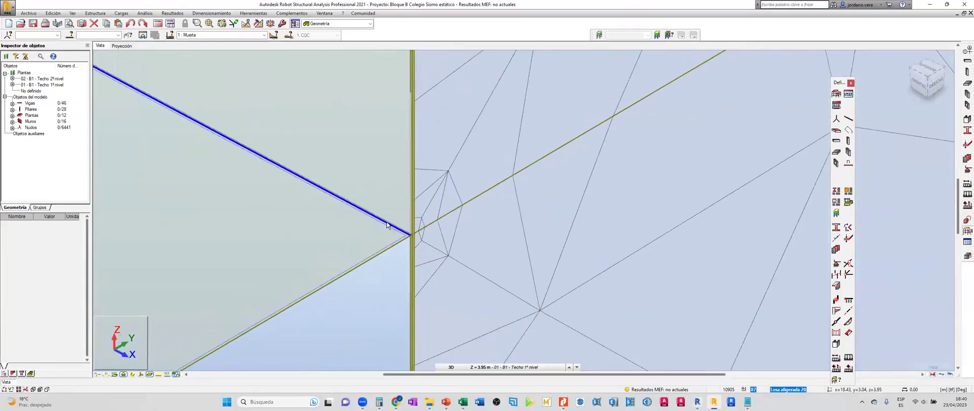
scroll(419, 252, up, 4)
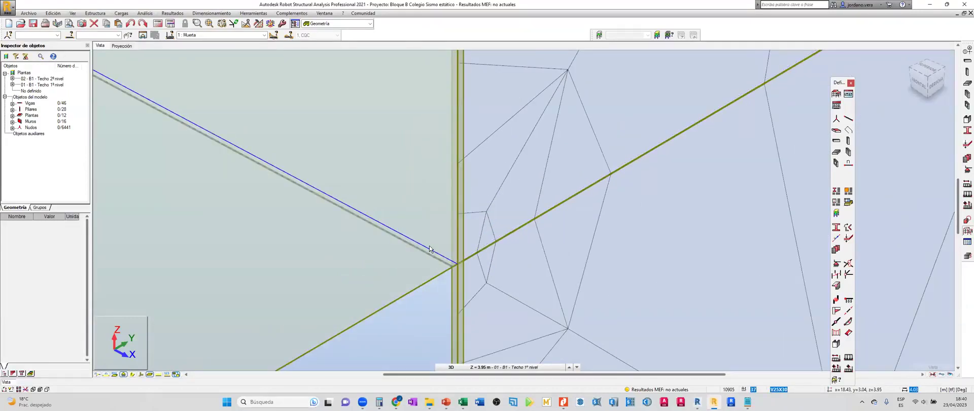
scroll(490, 272, up, 2)
scroll(497, 274, up, 1)
Select the first-level axis 6 beam between A and B and compare its end with the adjoining beam and slab edges.
middle_drag(505, 277, 441, 218)
scroll(440, 218, down, 8)
scroll(438, 223, up, 3)
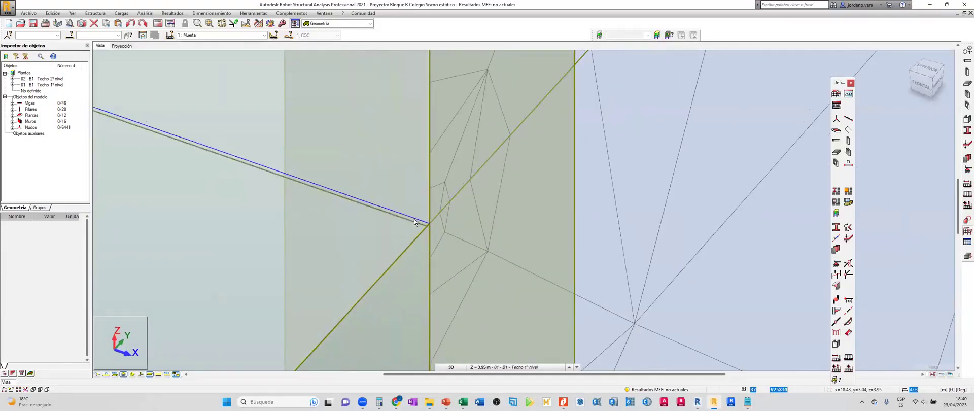
click(418, 233)
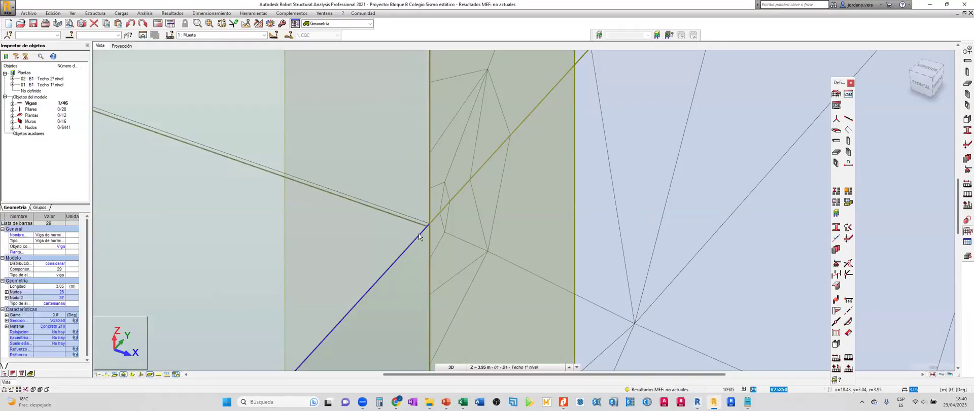
scroll(420, 223, up, 2)
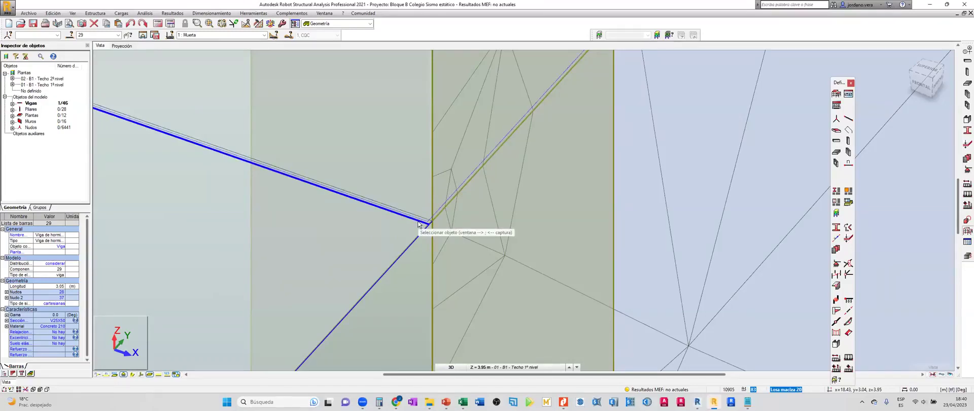
scroll(419, 224, up, 6)
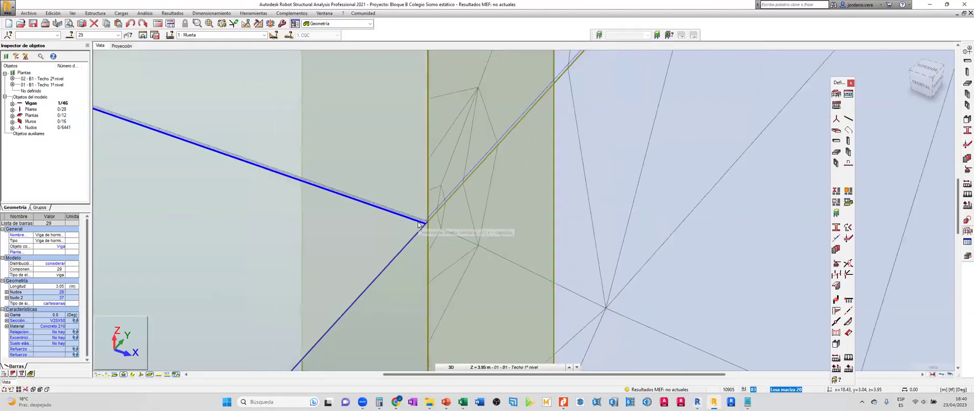
scroll(418, 224, down, 6)
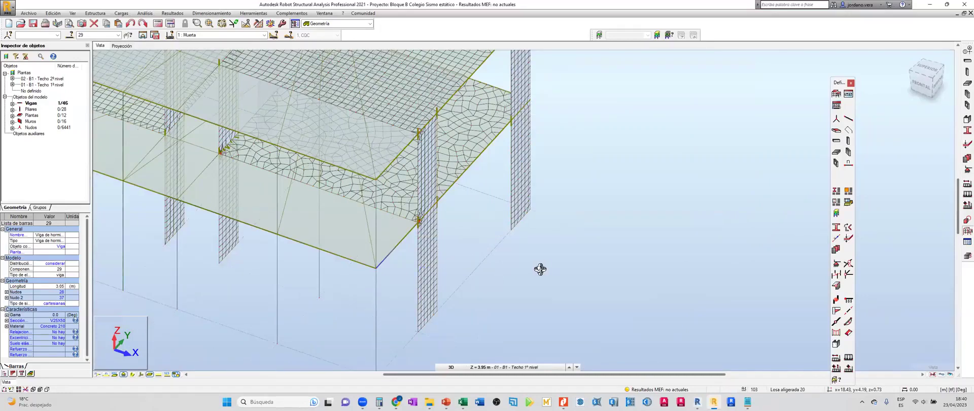
Examine how first-level beam 29 meets the slab edges and the wall at the joint of axes B and 6.
scroll(538, 268, up, 1)
scroll(582, 152, up, 1)
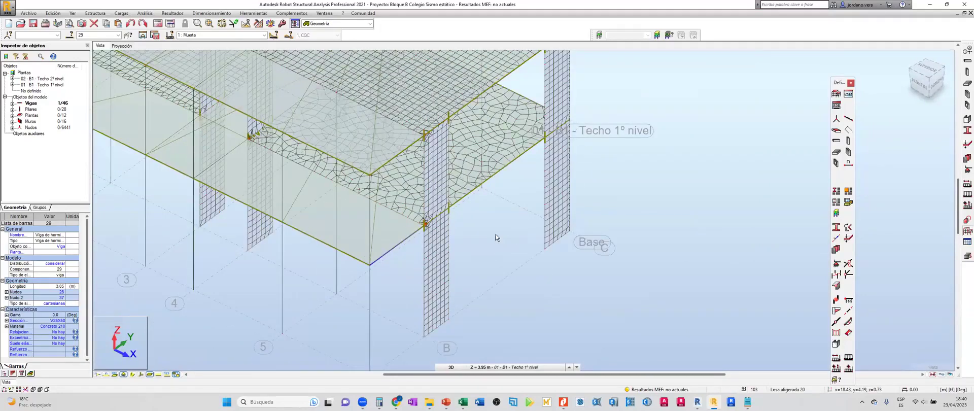
scroll(465, 240, down, 2)
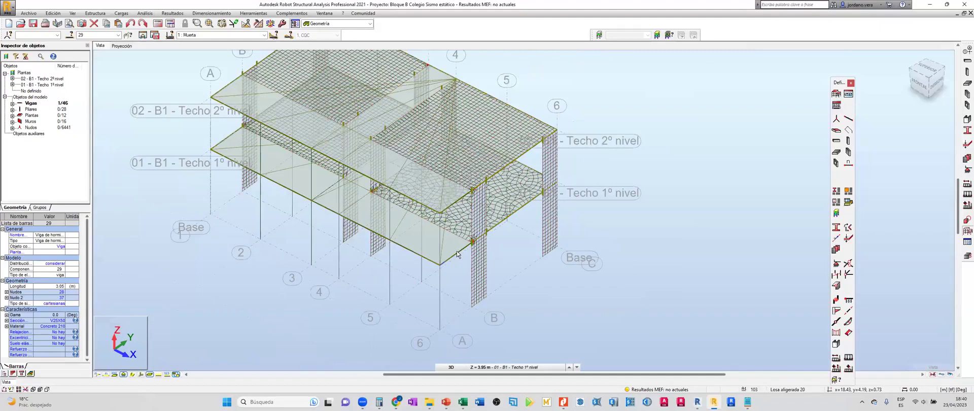
scroll(458, 240, up, 5)
scroll(472, 260, up, 2)
scroll(457, 279, down, 2)
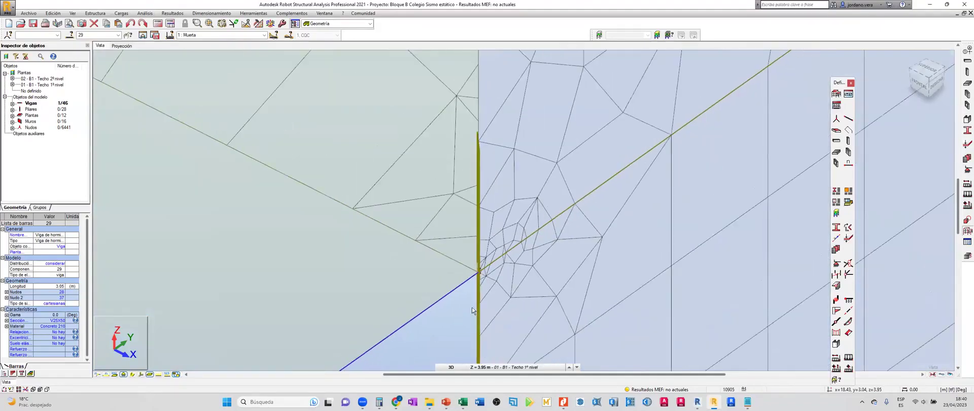
scroll(475, 291, up, 5)
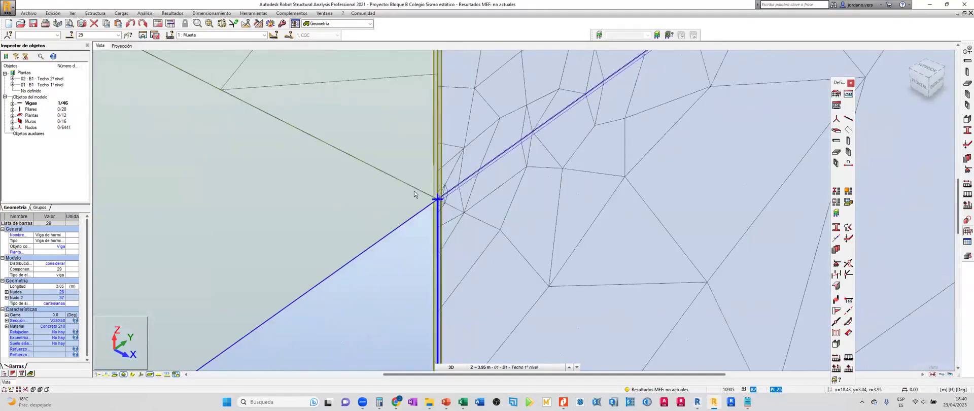
key(Escape)
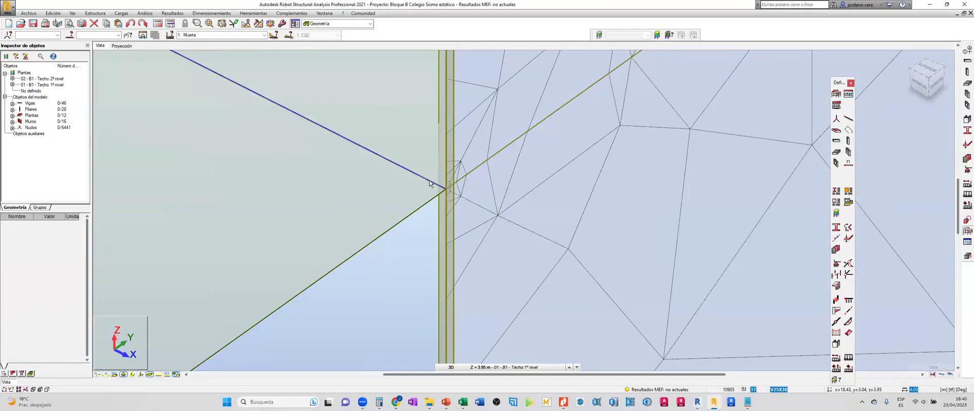
Select solid slab 83 and ribbed slab 87 in turn at the B-6 wall joint to compare their shared edge.
scroll(444, 244, up, 5)
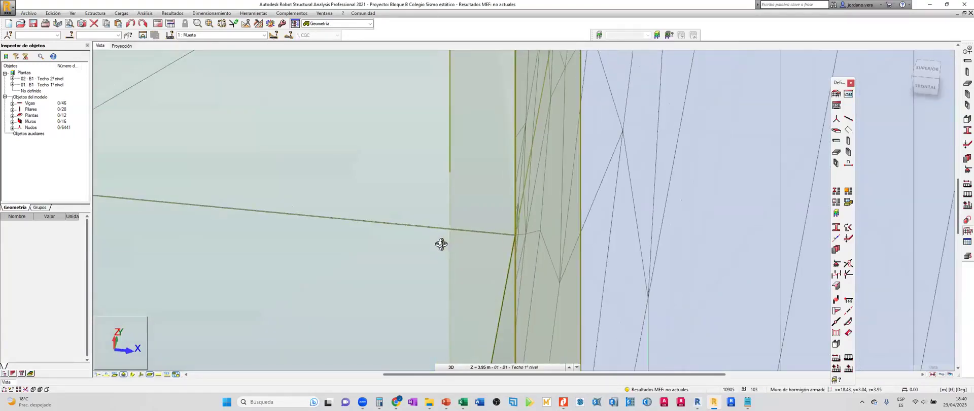
scroll(461, 221, up, 3)
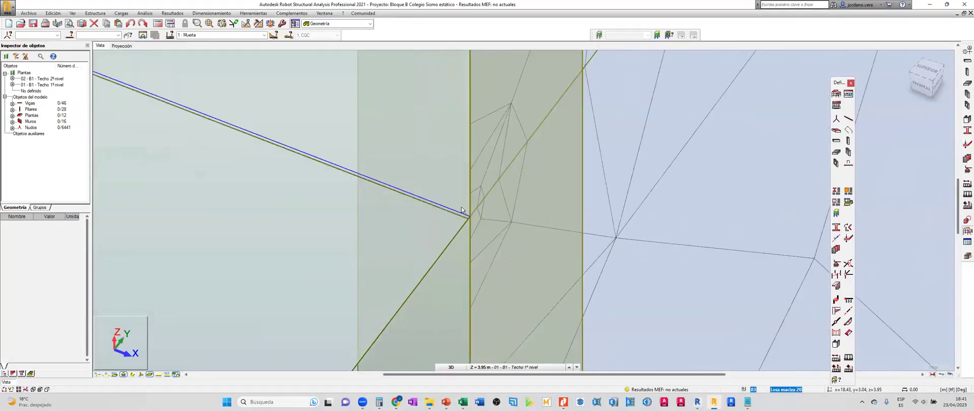
scroll(468, 224, up, 1)
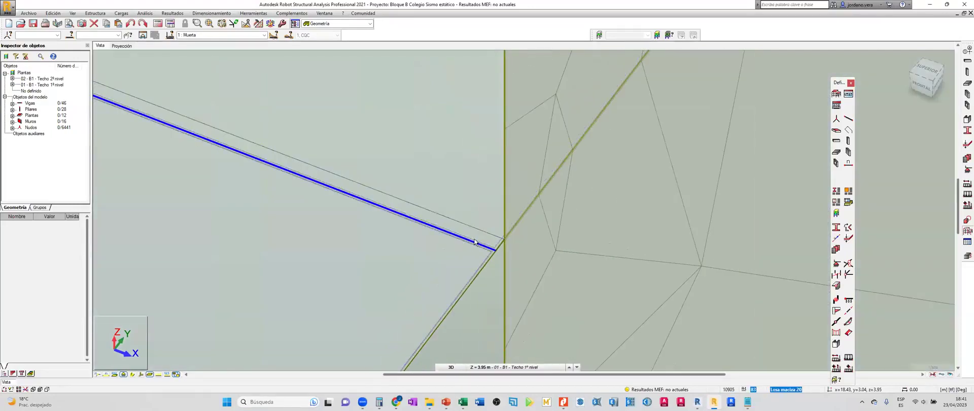
click(479, 242)
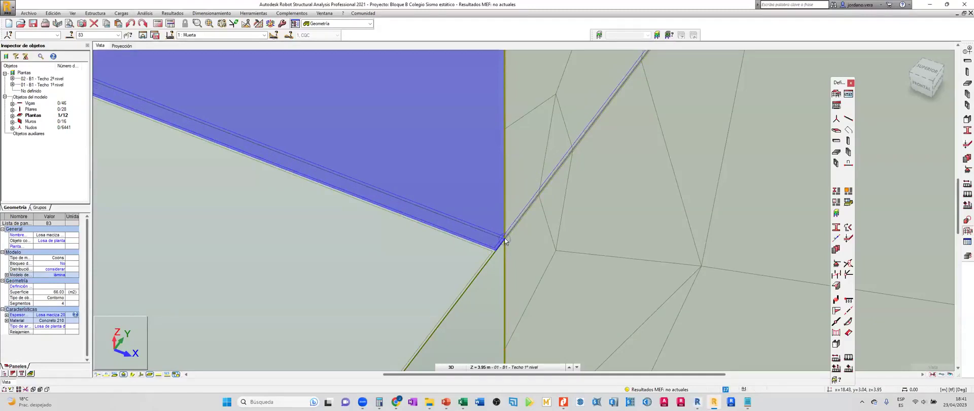
key(Escape)
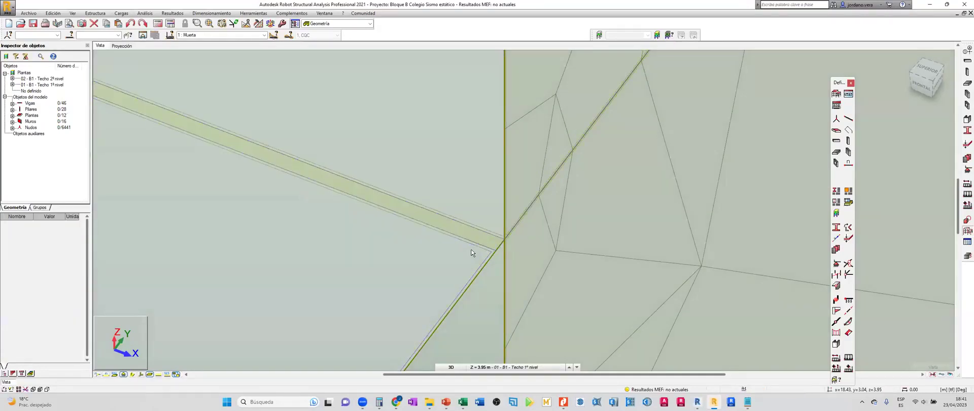
click(487, 245)
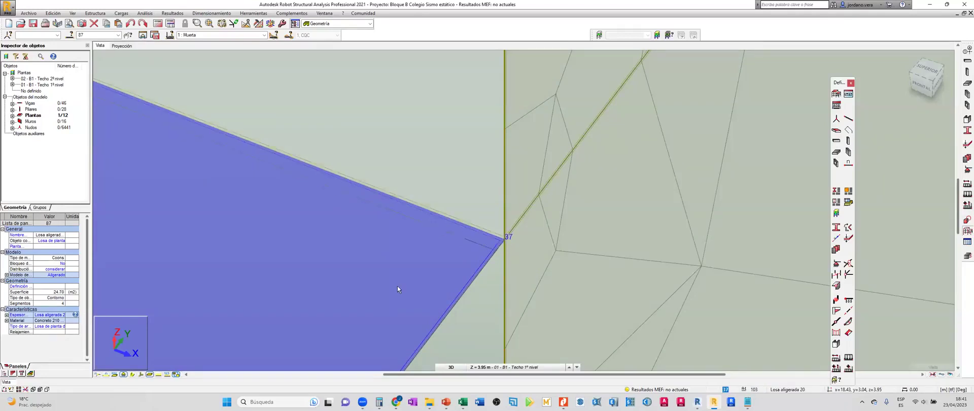
key(Escape)
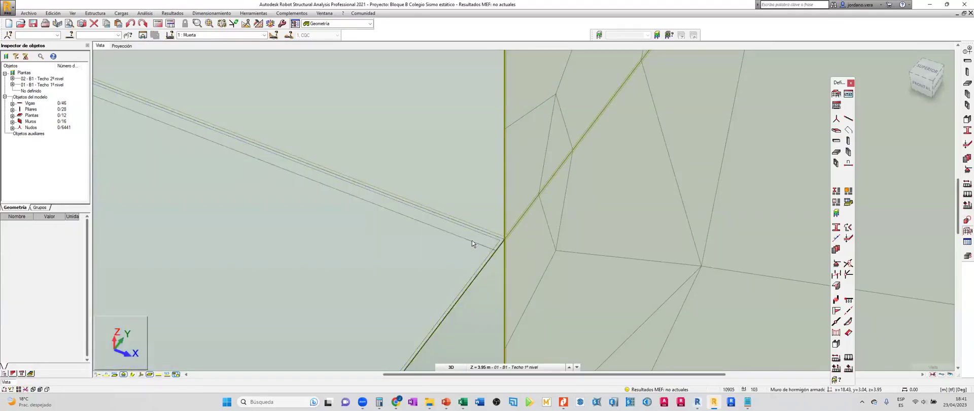
Select beam 37 on axis B, and try to pick the thin line running beside it at the B-6 joint.
scroll(441, 236, down, 3)
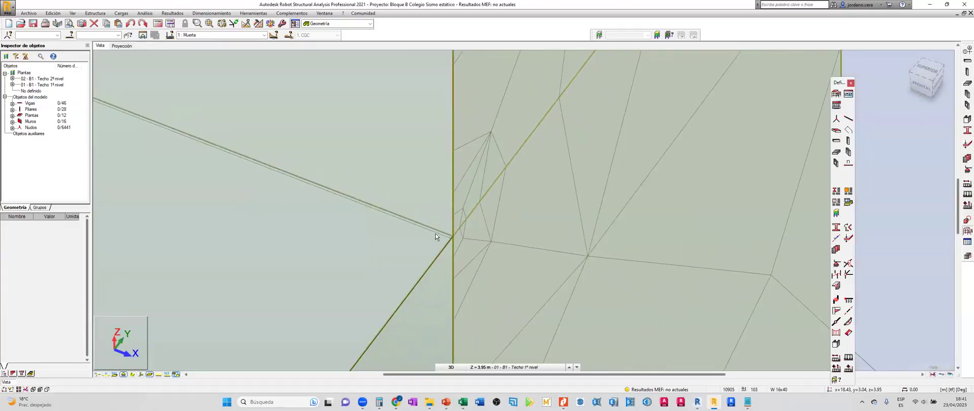
scroll(439, 231, up, 2)
click(439, 222)
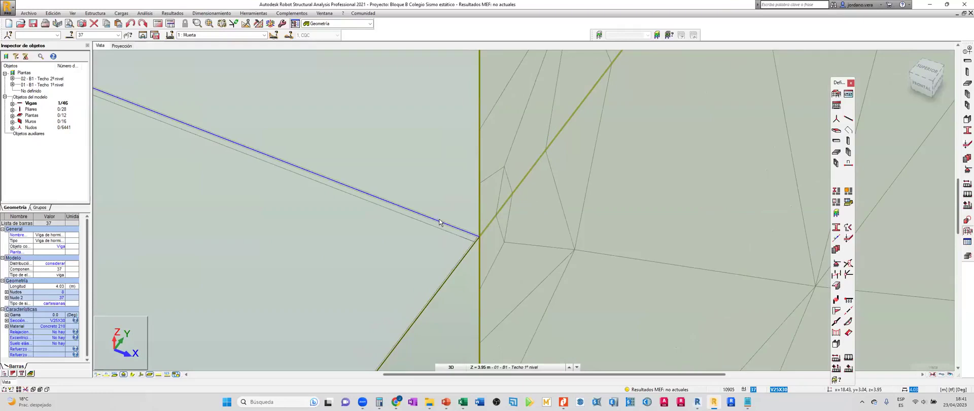
click(426, 227)
scroll(457, 242, up, 6)
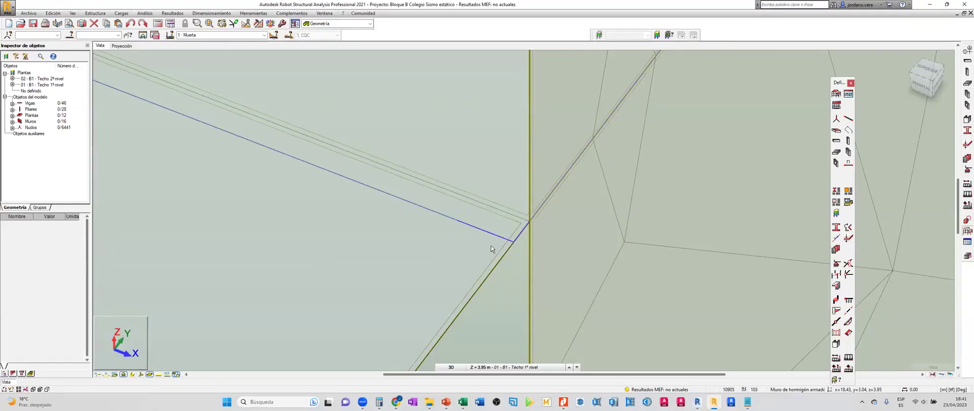
click(481, 217)
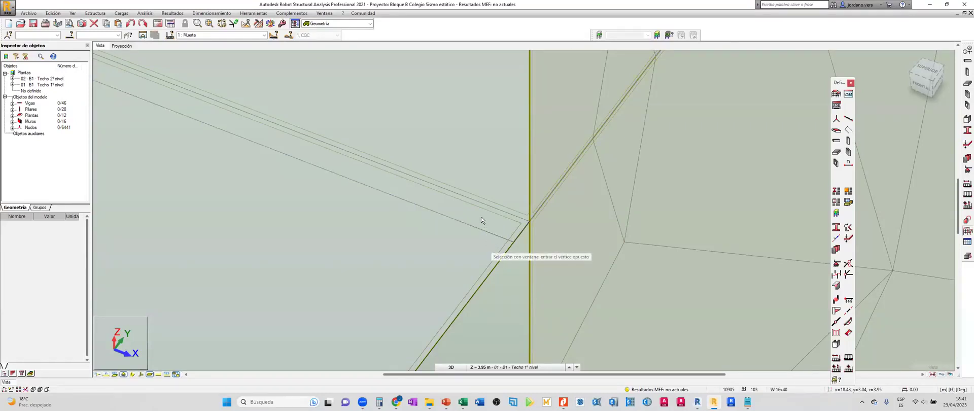
drag(481, 217, 468, 235)
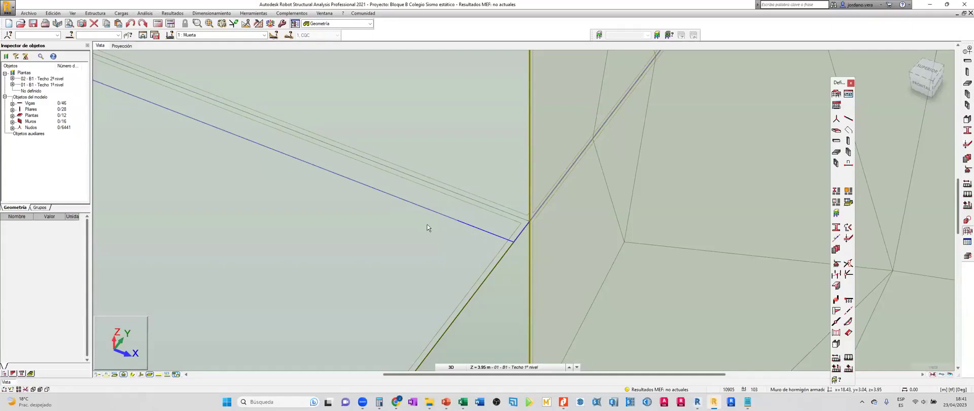
scroll(426, 223, down, 8)
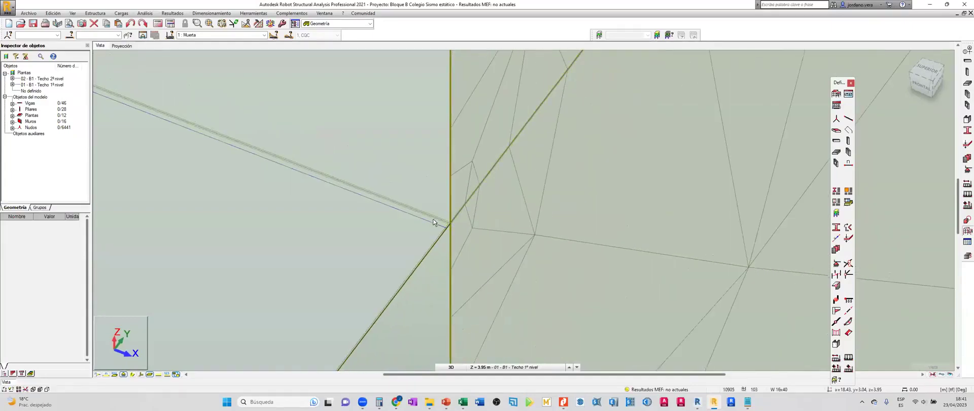
Highlight slabs 87 and 83 again at the B-6 corner and check where their corners fall against the wall line.
click(434, 221)
click(434, 224)
click(443, 222)
click(442, 224)
click(439, 217)
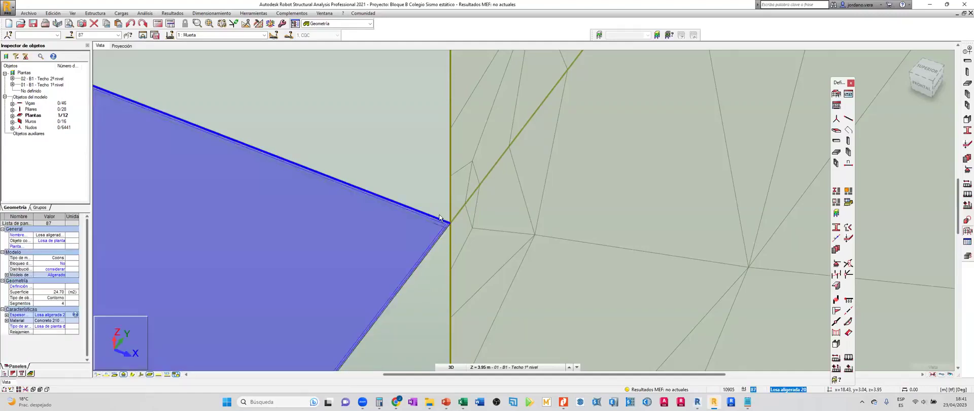
click(441, 219)
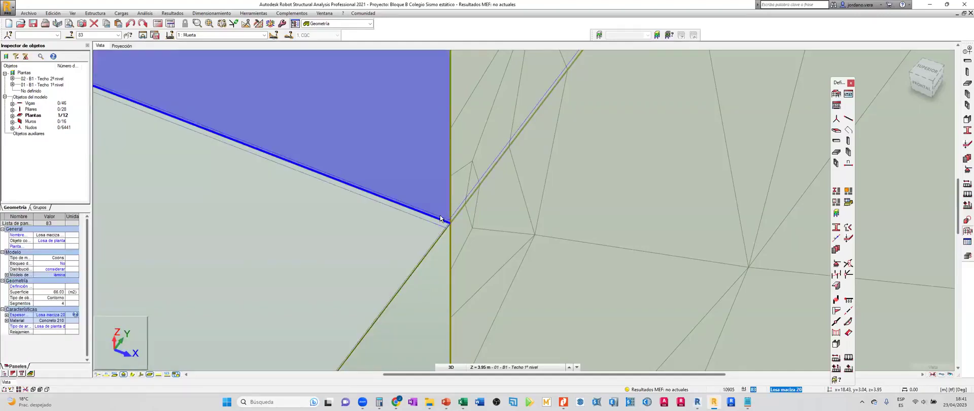
key(Escape)
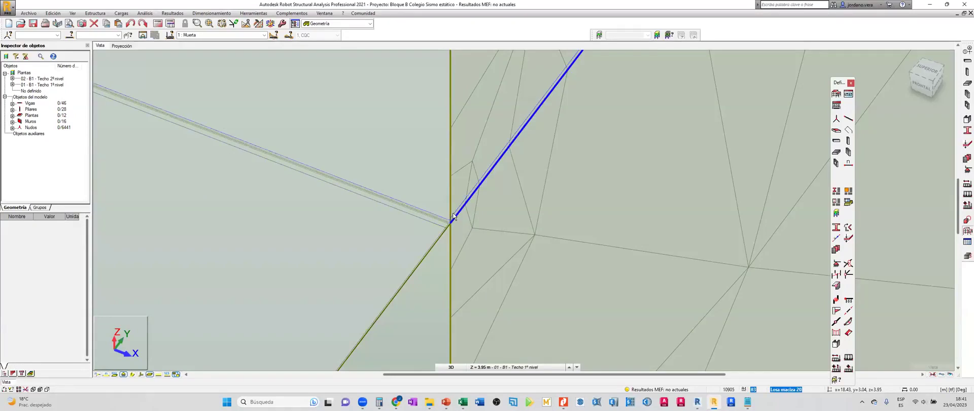
click(453, 217)
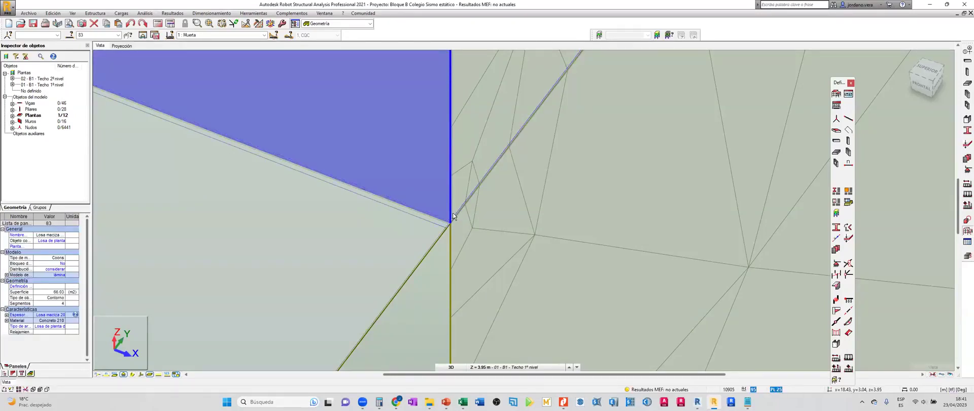
key(Escape)
Select beam 37 repeatedly and compare its end point with the slab corner and wall at B-6.
click(444, 219)
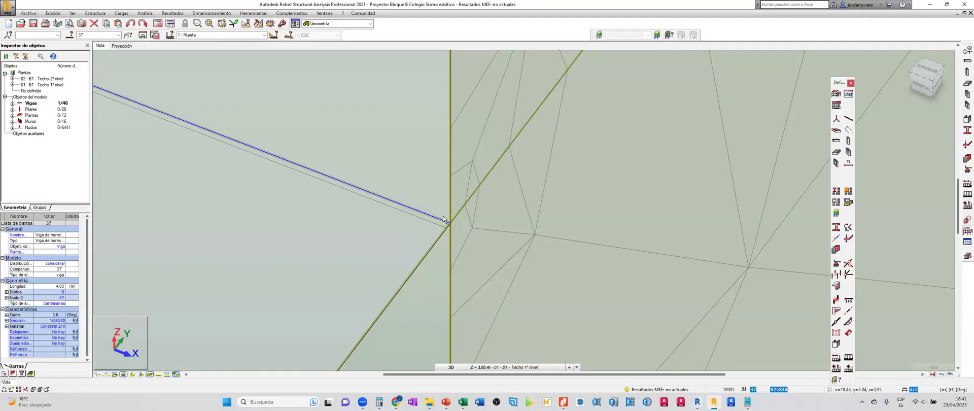
key(Escape)
click(443, 218)
key(Escape)
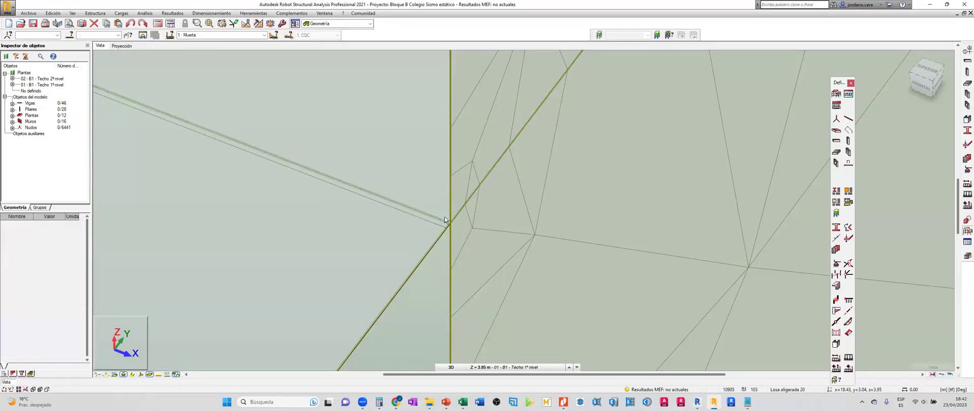
click(444, 219)
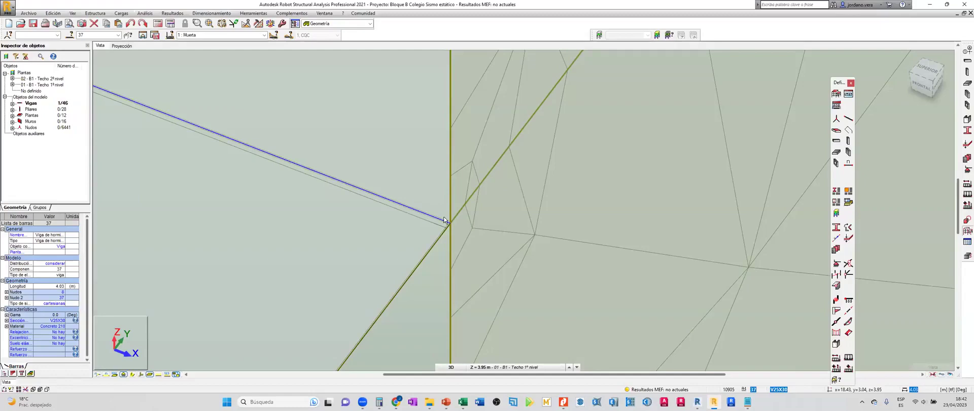
scroll(445, 219, up, 5)
key(Escape)
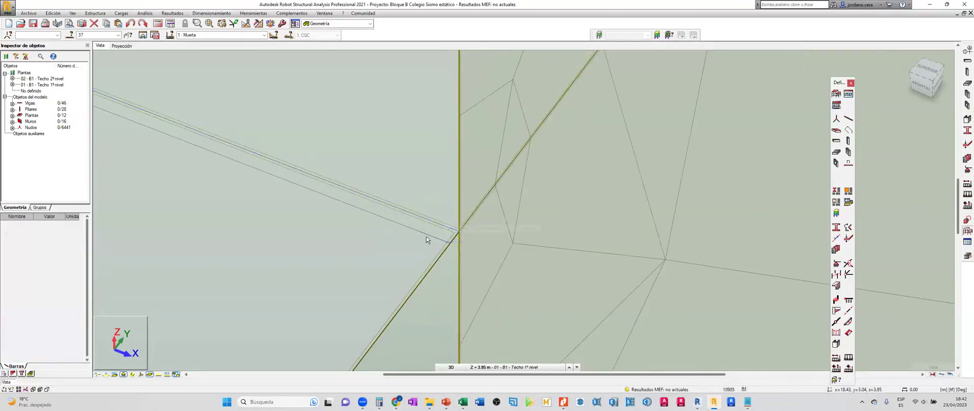
Examine the mesh, slab edges and wall at the first-level joint of axes B and 4.
scroll(427, 236, down, 5)
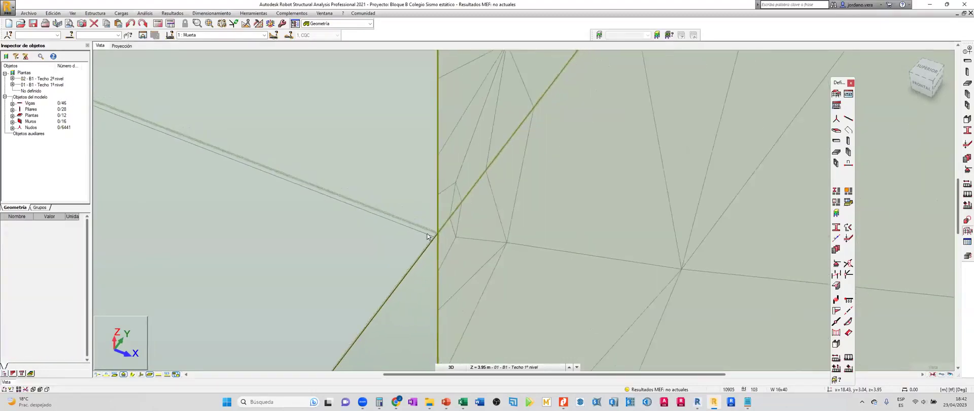
scroll(427, 236, down, 5)
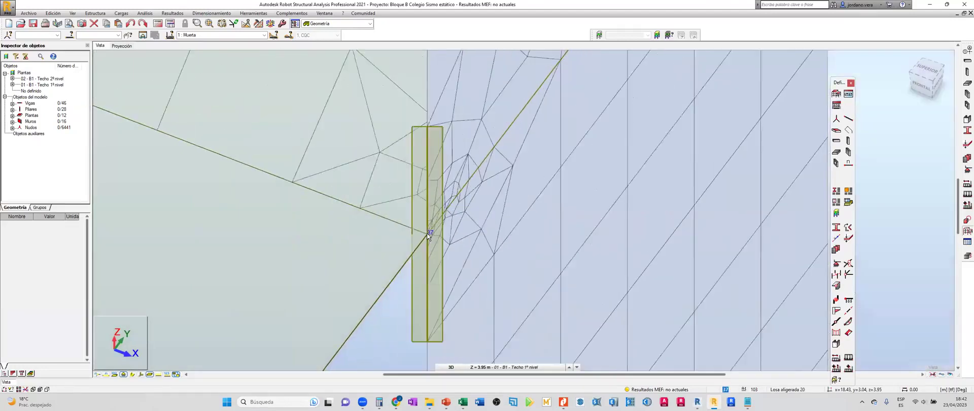
scroll(427, 236, down, 3)
shift+middle_drag(392, 295, 634, 227)
middle_drag(184, 264, 500, 215)
scroll(380, 175, down, 2)
scroll(348, 162, up, 2)
scroll(331, 155, up, 6)
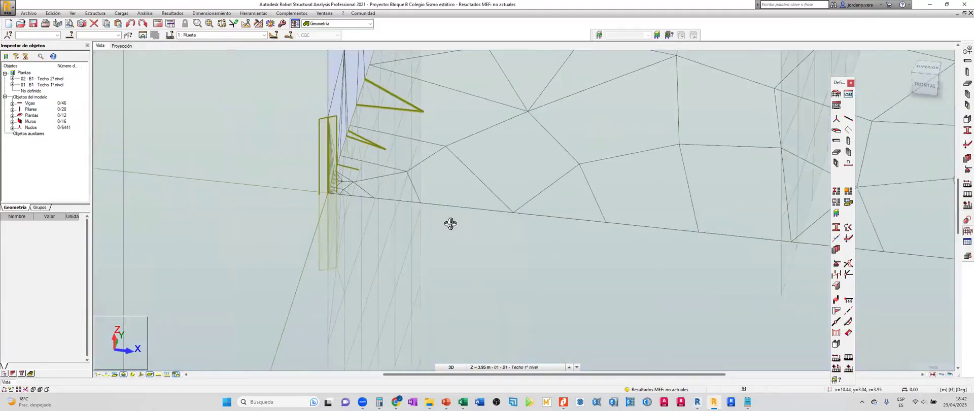
scroll(361, 167, up, 7)
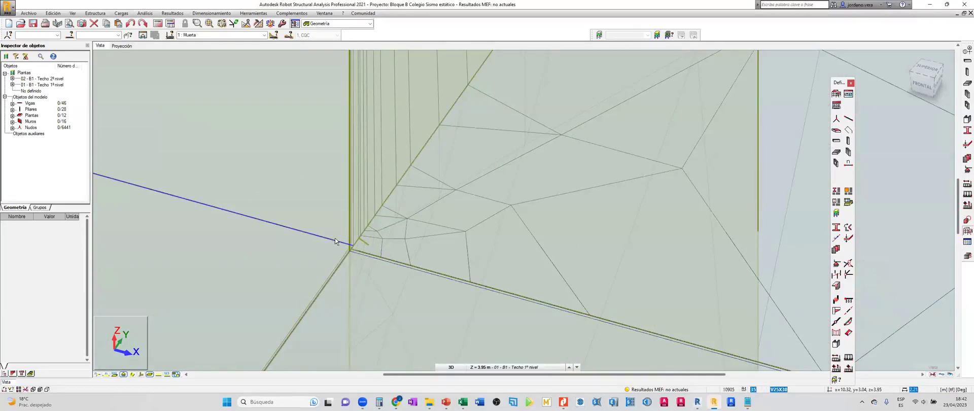
Select beams 35 and 36 at the B-4 wall joint and compare where their ends meet the slab edges.
click(335, 241)
shift+middle_drag(345, 247, 424, 264)
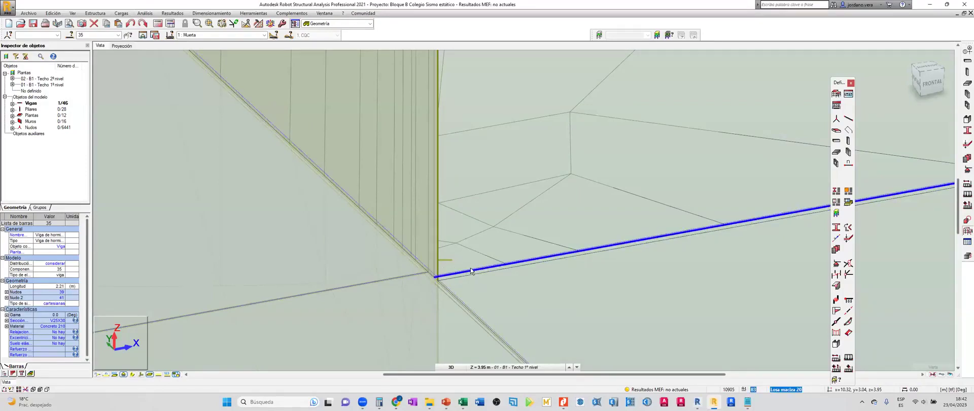
click(470, 267)
shift+middle_drag(502, 294, 215, 253)
click(249, 260)
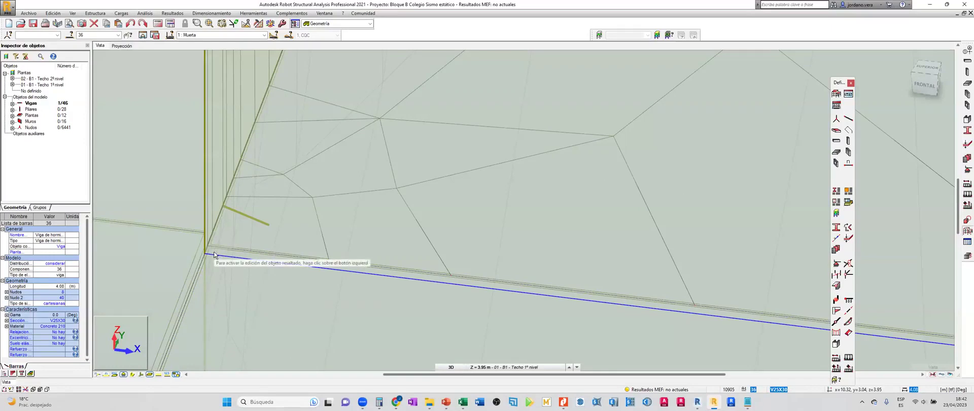
Compare the edge of wall 80 with the end of beam 35 at the B-4 joint by selecting each.
shift+middle_drag(213, 260, 191, 248)
click(149, 237)
shift+middle_drag(188, 282, 339, 166)
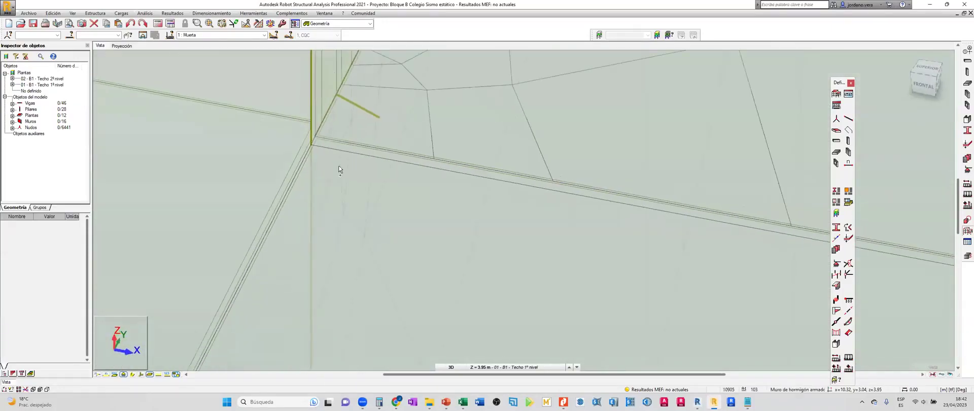
click(311, 166)
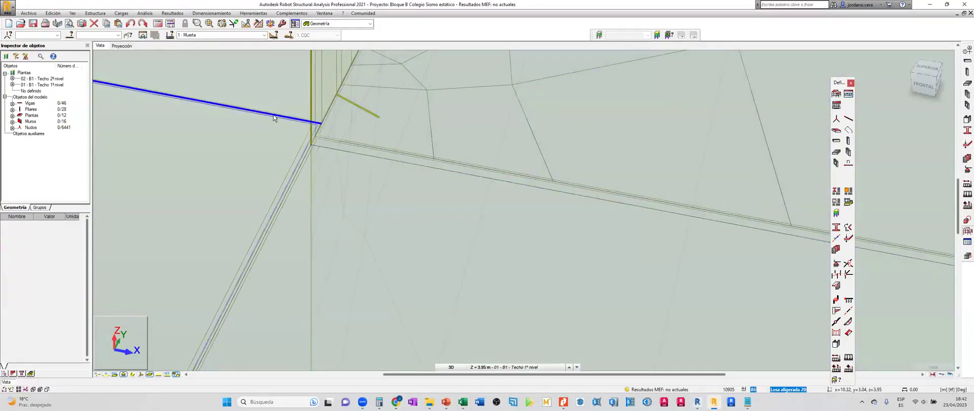
click(273, 118)
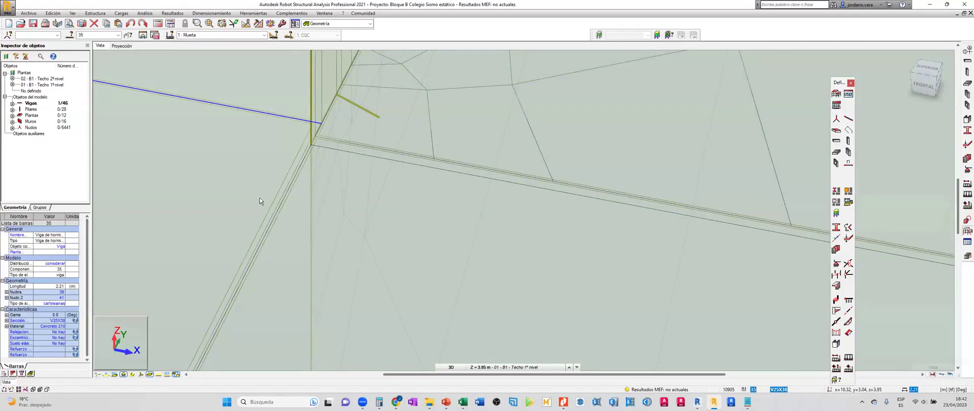
Inspect from another angle where the end of beam 35 meets the wall edge and slab corner at the B-4 joint.
shift+middle_drag(277, 201, 244, 193)
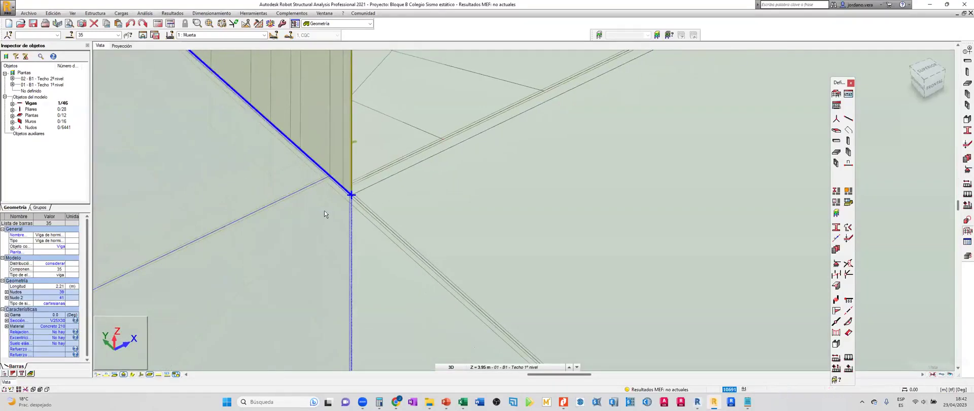
scroll(325, 211, up, 2)
click(360, 205)
scroll(355, 197, down, 1)
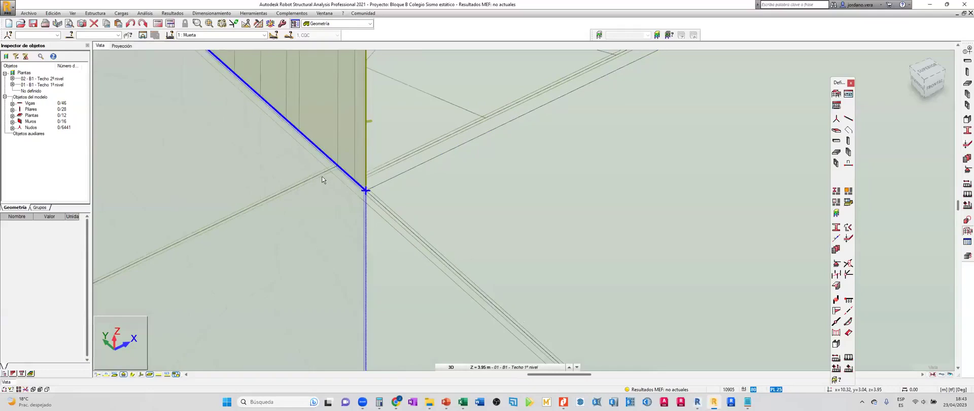
click(321, 173)
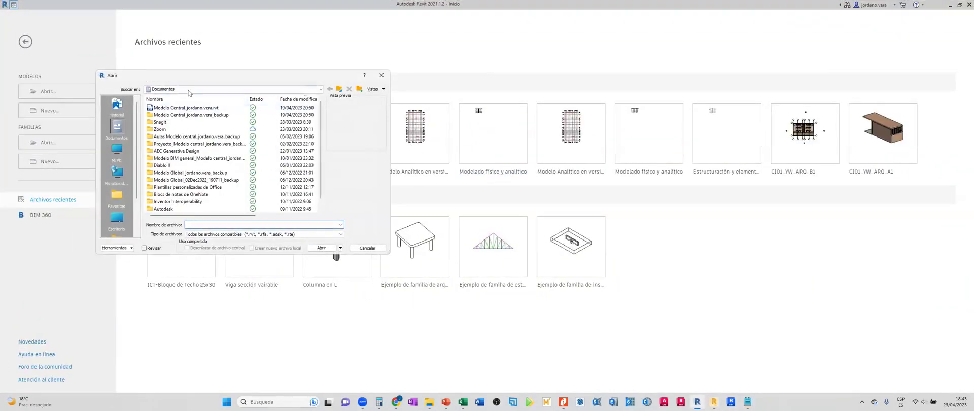
Switch to Revit and browse for a project file to open, down to the PACHAYWASI folder.
click(189, 92)
click(191, 149)
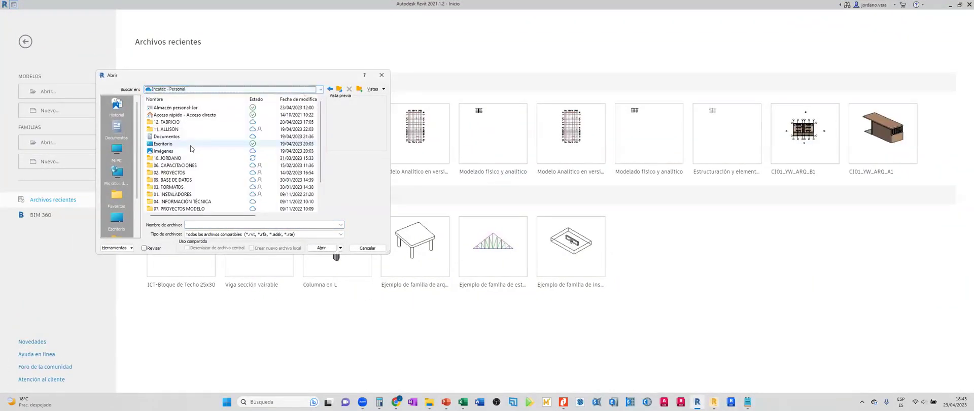
scroll(208, 181, down, 2)
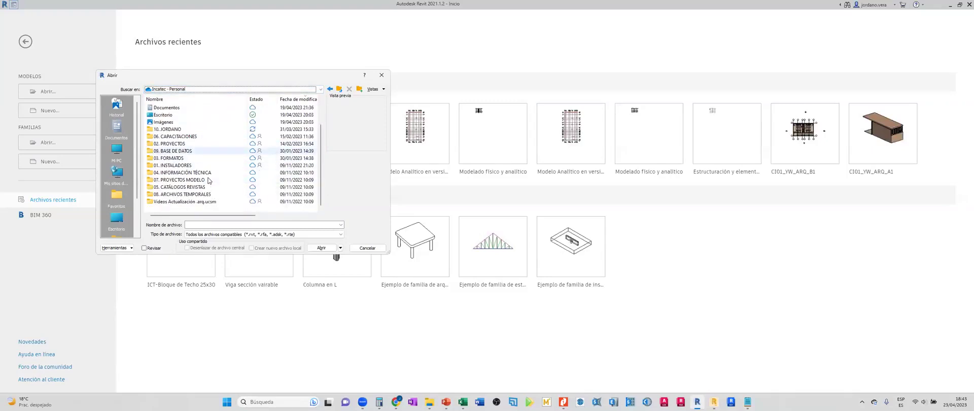
click(166, 130)
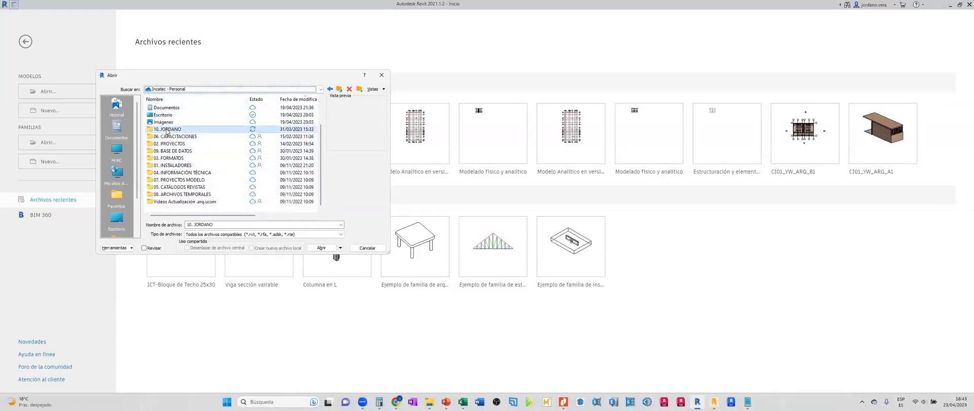
double_click(167, 130)
double_click(171, 152)
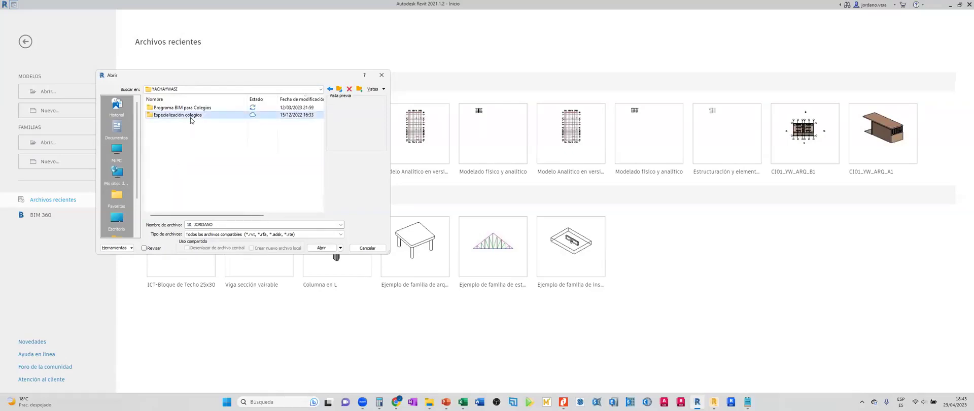
double_click(177, 115)
scroll(197, 206, down, 1)
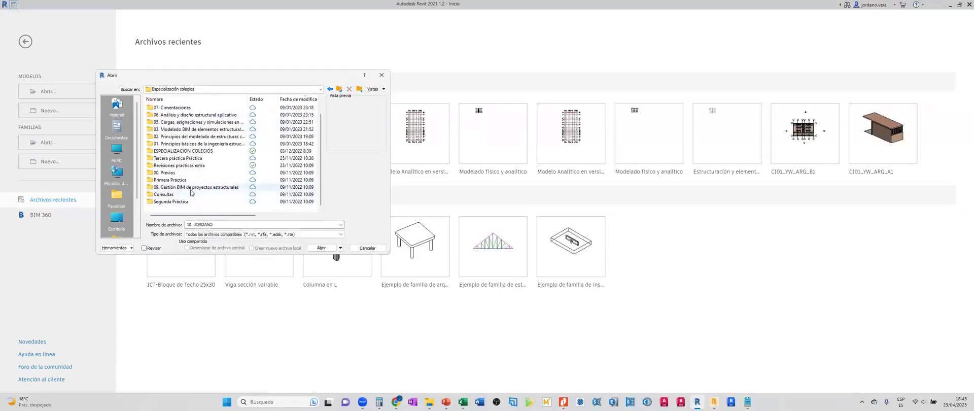
click(339, 88)
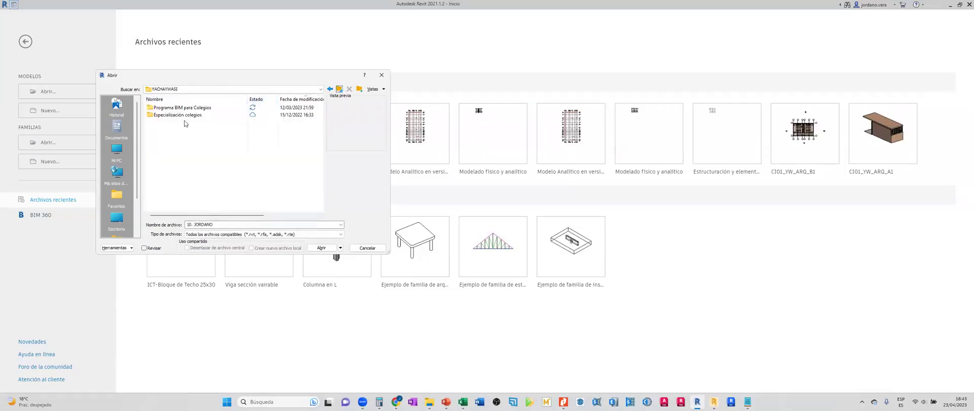
double_click(177, 115)
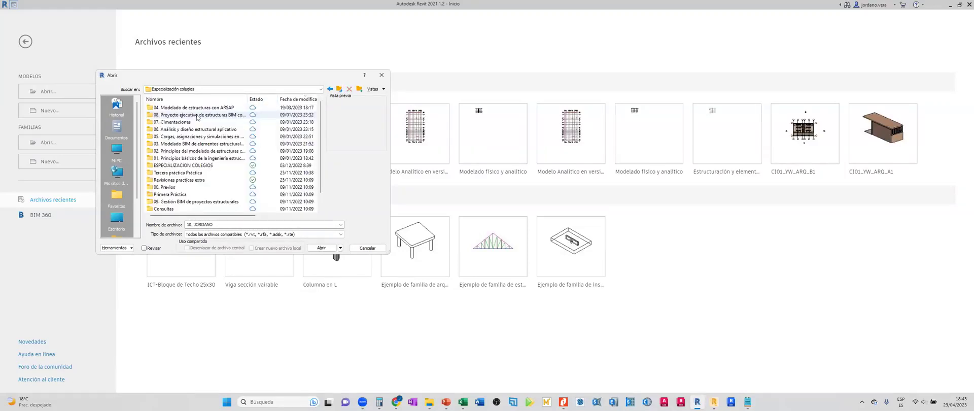
click(343, 90)
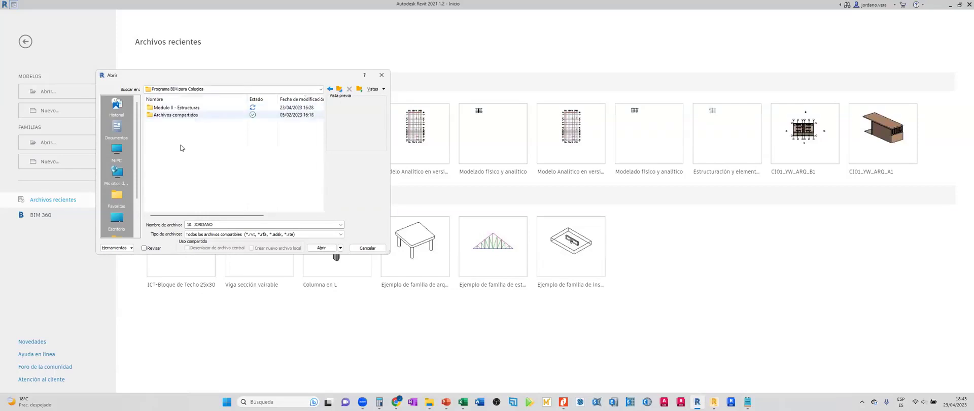
Open MOdelo analítico con cargas.rvt from the 12. Lección 12 folder of Modulo II - Estructuras.
double_click(176, 108)
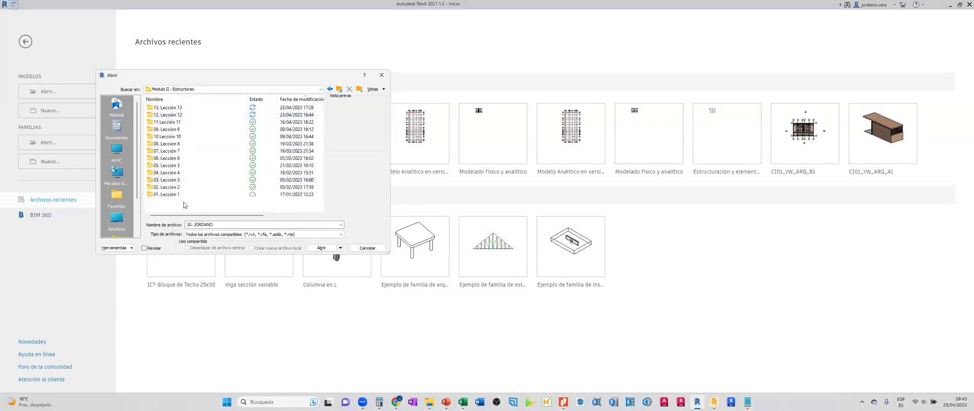
double_click(180, 115)
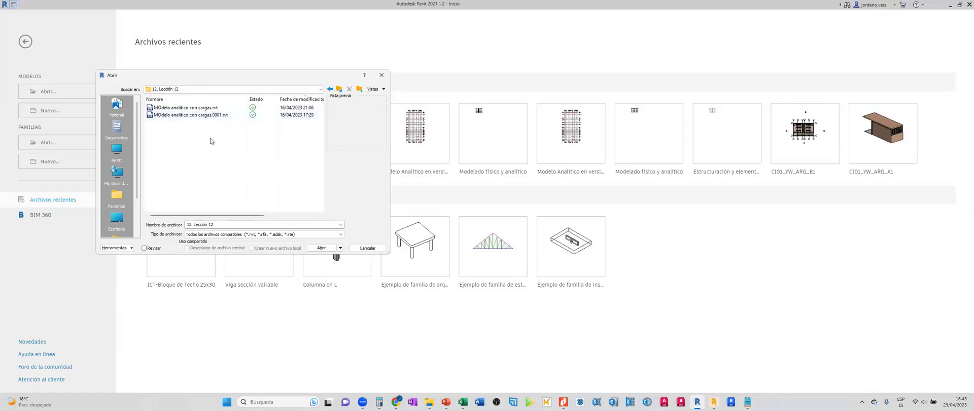
click(195, 108)
click(331, 247)
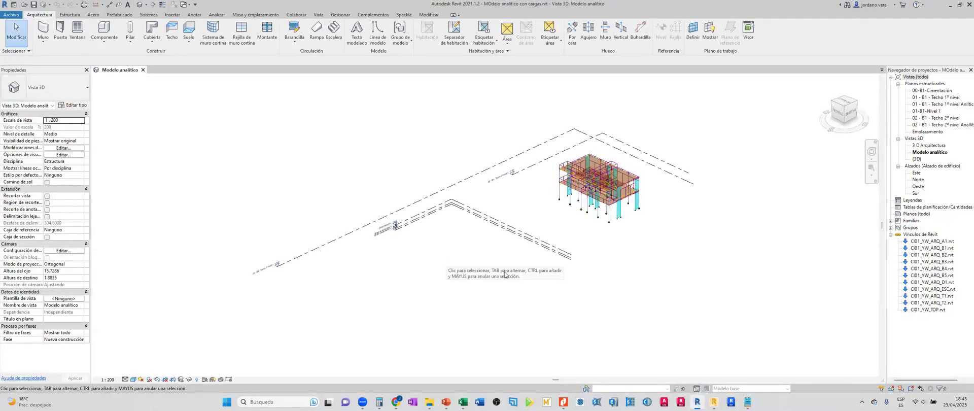
Turn on thin lines in the Modelo analítico 3D view, focusing on the first-level slab corner and walls.
scroll(632, 227, up, 5)
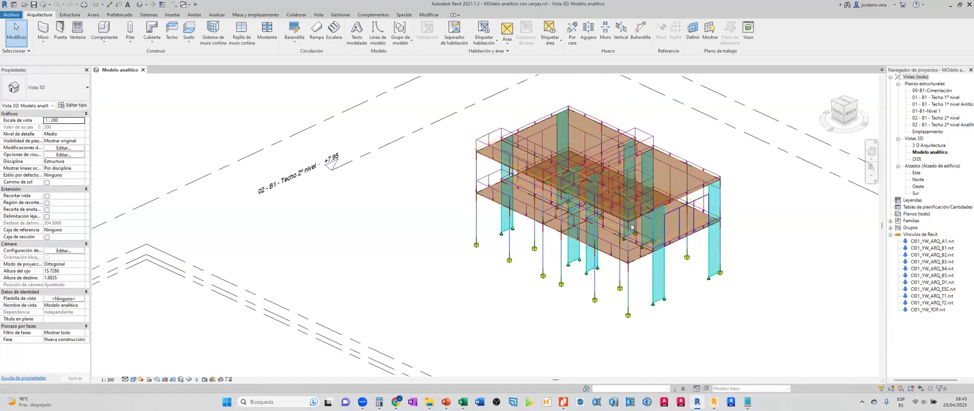
middle_drag(605, 263, 545, 265)
scroll(580, 282, up, 3)
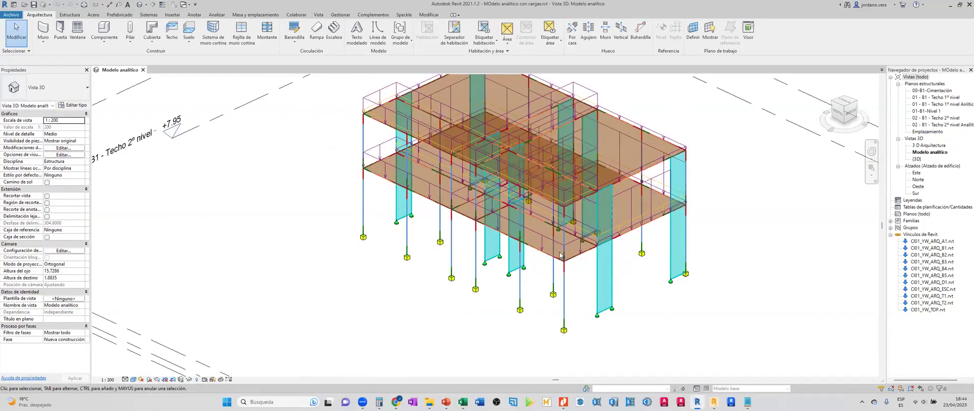
scroll(556, 278, up, 4)
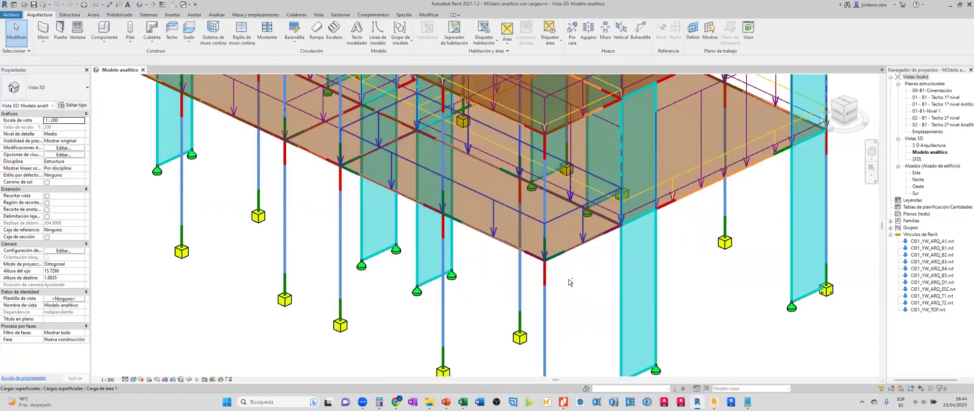
scroll(587, 218, down, 6)
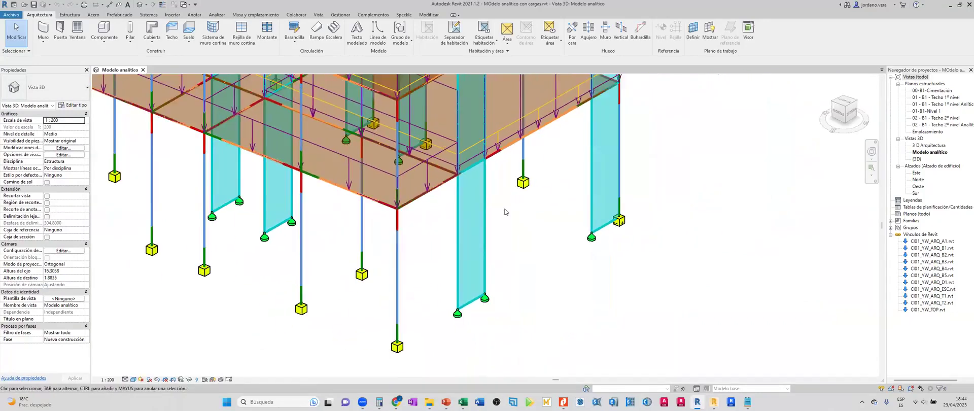
scroll(500, 201, down, 1)
middle_drag(286, 113, 286, 140)
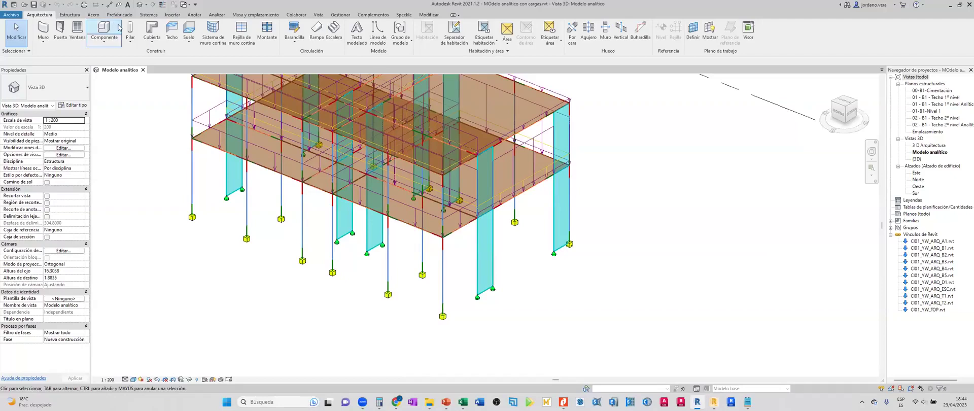
click(163, 5)
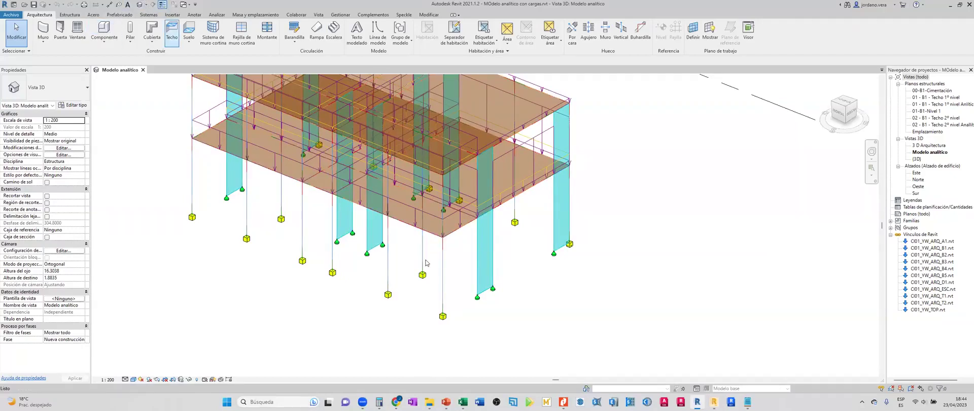
Check where the live area load ends at the first-level slab and wall joint by selecting it.
scroll(522, 203, up, 6)
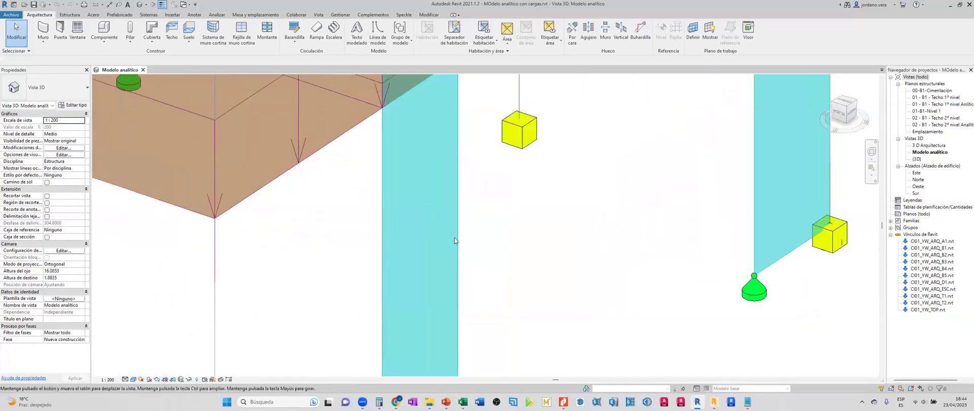
scroll(481, 246, up, 5)
middle_drag(481, 247, 499, 251)
scroll(510, 235, up, 4)
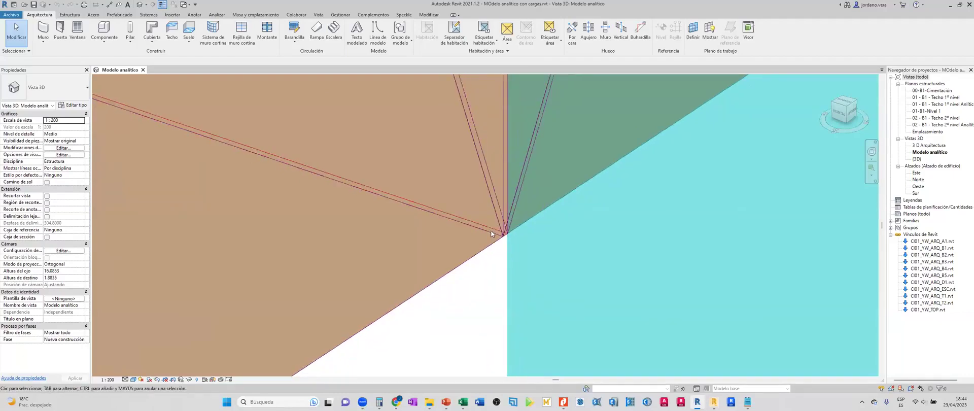
click(491, 233)
key(Escape)
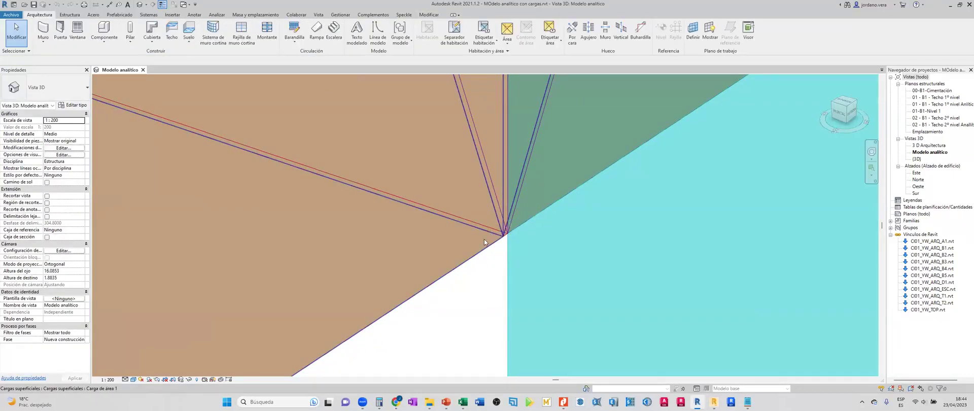
click(495, 235)
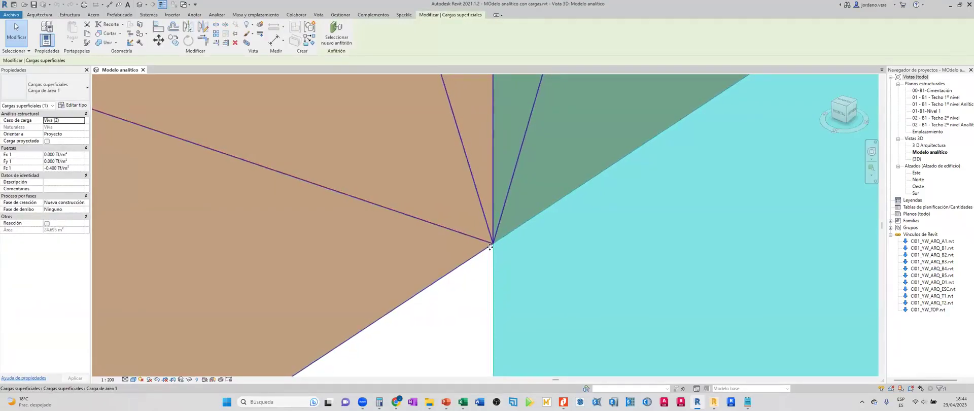
key(Escape)
Select the dead area load at the same slab and wall joint to compare its boundary with the wall edge.
scroll(489, 247, up, 5)
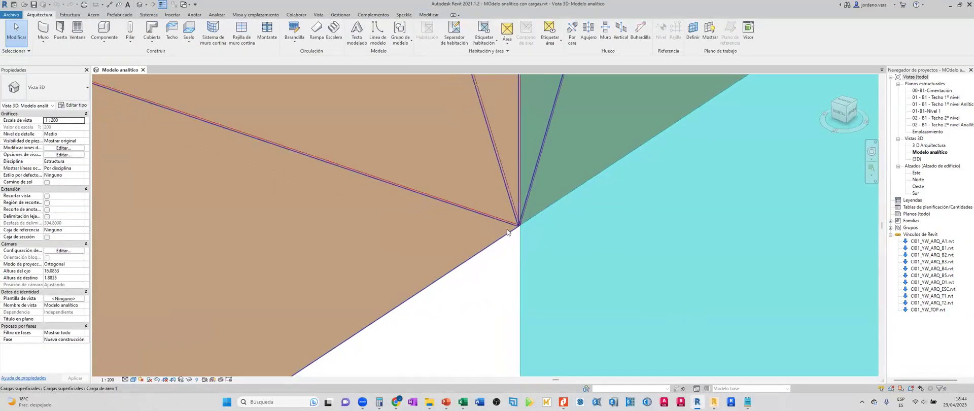
scroll(528, 220, up, 4)
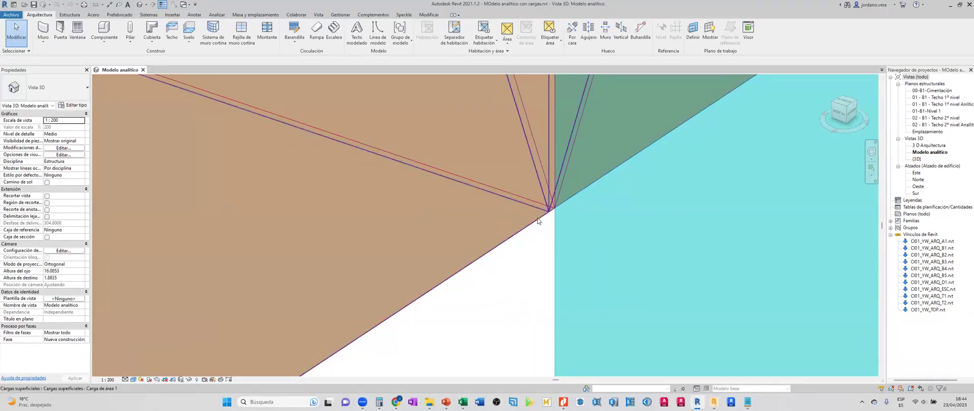
click(538, 219)
key(Escape)
click(535, 216)
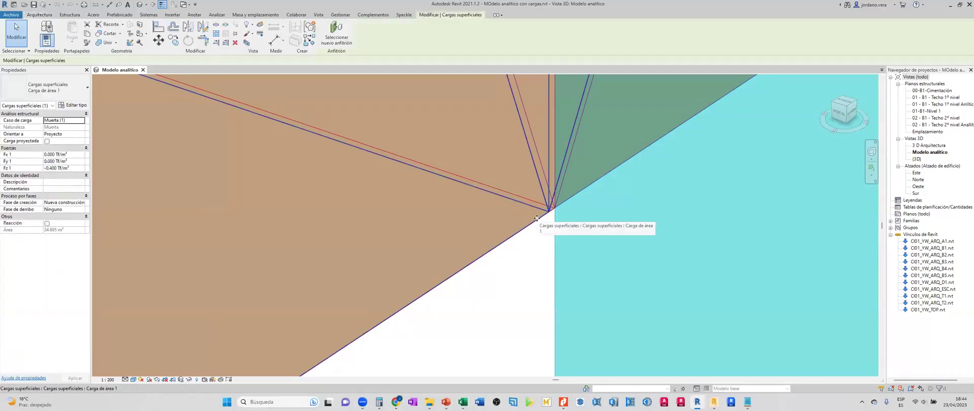
key(Escape)
Select the analytical slab and the analytical beam at the wall joint to compare where each one ends.
click(504, 241)
key(Escape)
click(505, 244)
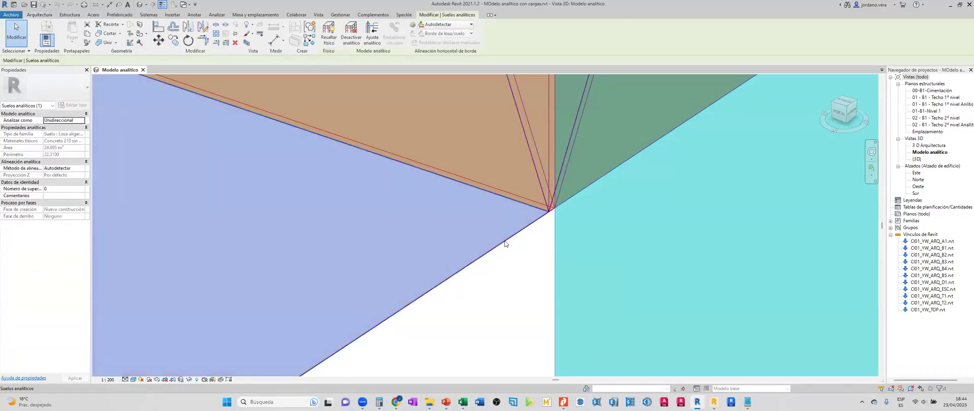
key(Escape)
click(534, 200)
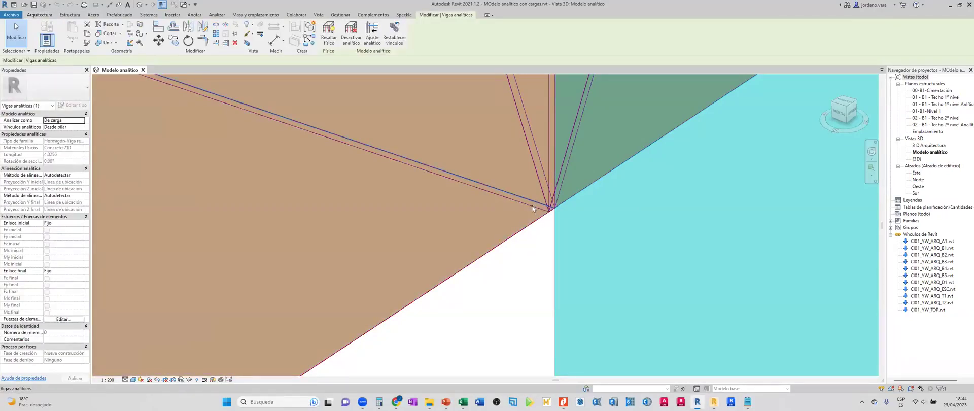
Select the live area load at the other first-level wall joint to compare its boundary with the wall and slab edges.
scroll(531, 207, down, 8)
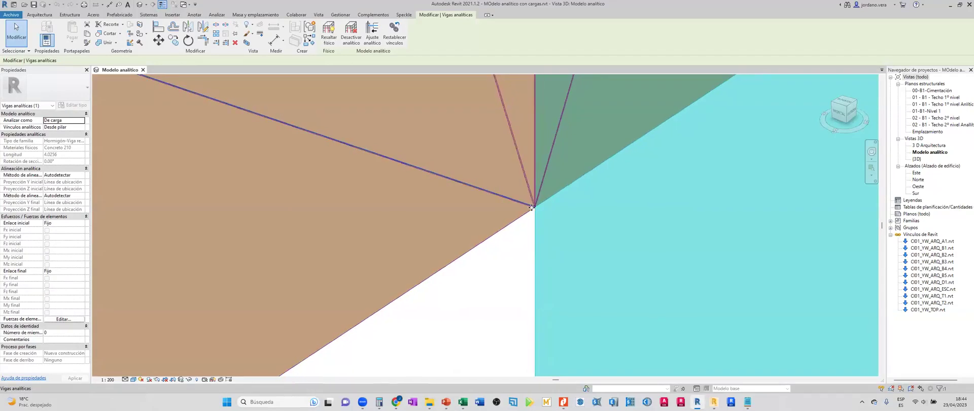
scroll(528, 209, down, 4)
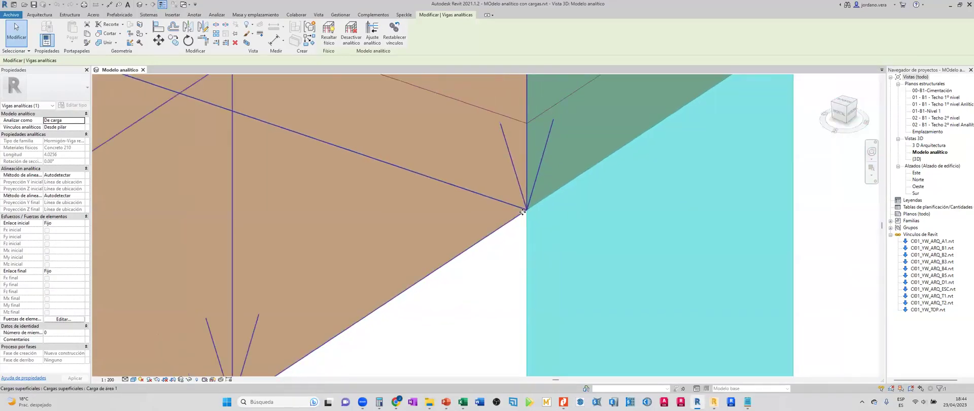
scroll(523, 211, down, 3)
shift+middle_drag(391, 238, 452, 217)
scroll(373, 192, up, 6)
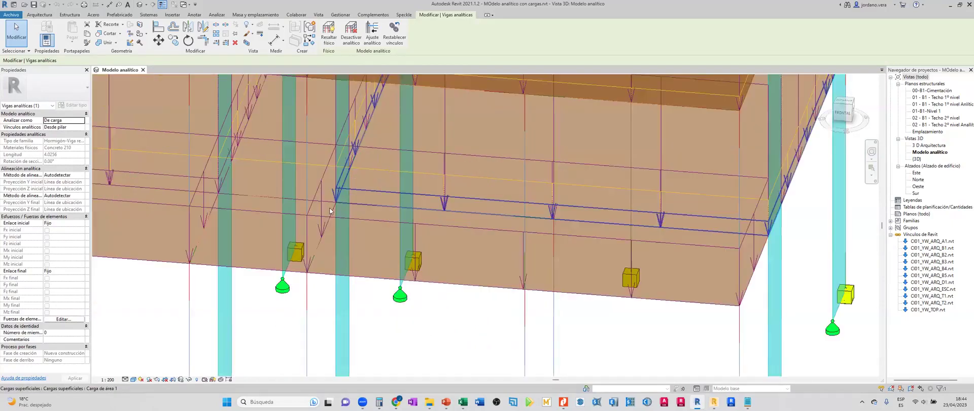
scroll(374, 212, up, 8)
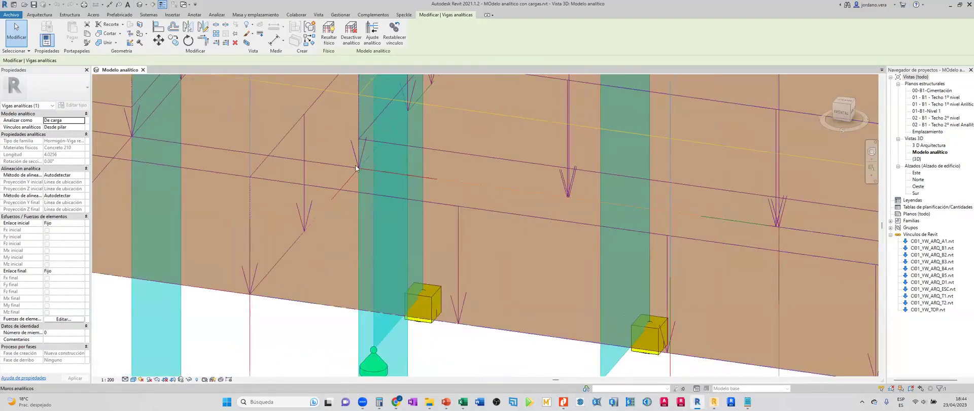
scroll(365, 179, up, 6)
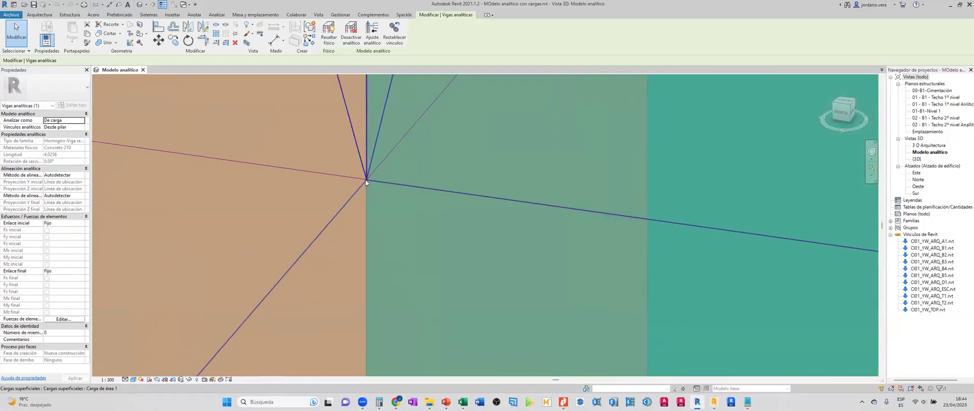
scroll(365, 179, up, 3)
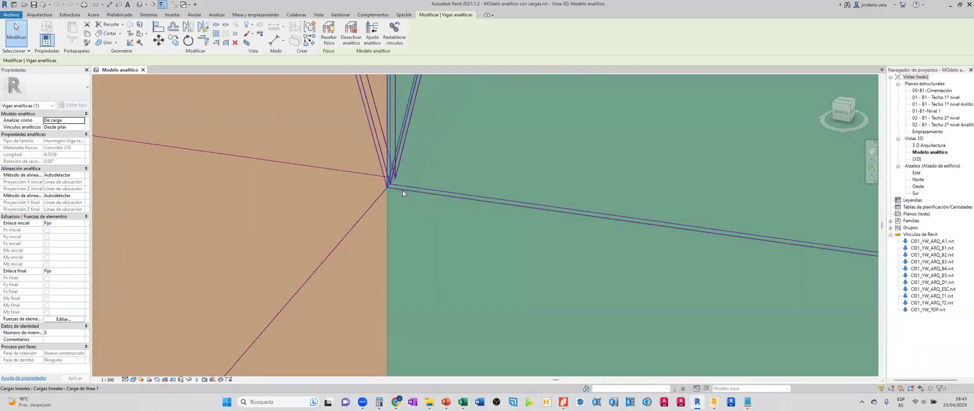
click(362, 174)
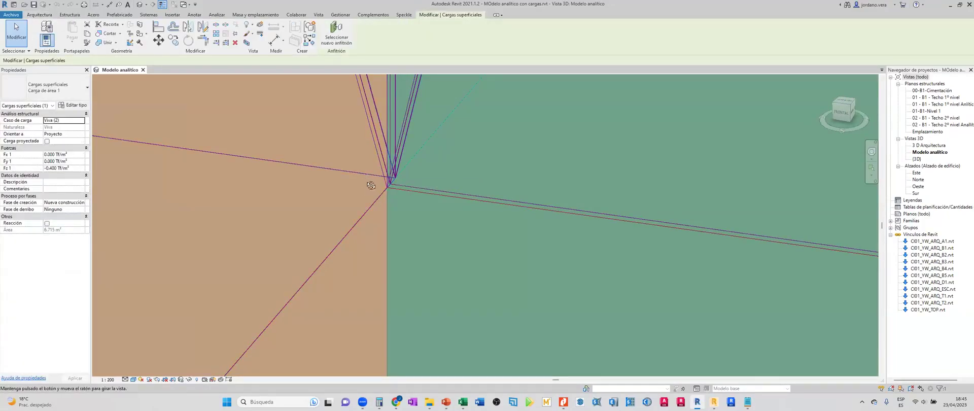
shift+middle_drag(368, 184, 369, 181)
key(Escape)
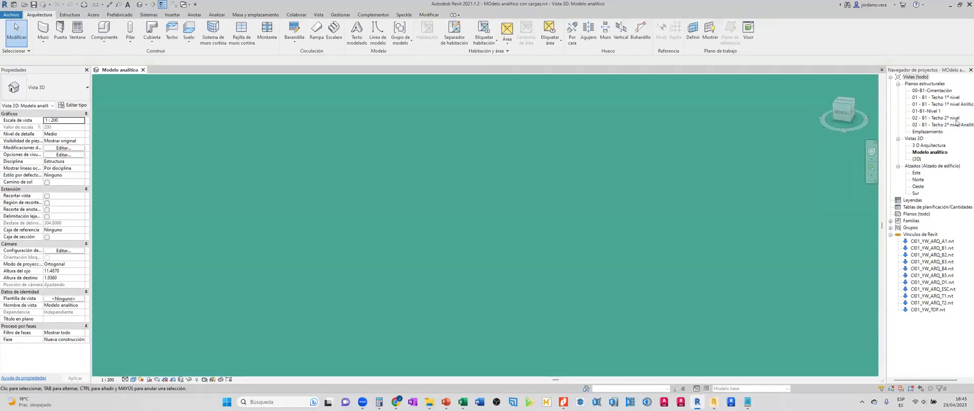
Open the analytical structural plan of the first-level roof, 01 - B1 - Techo 1º nivel Anlítico.
double_click(936, 97)
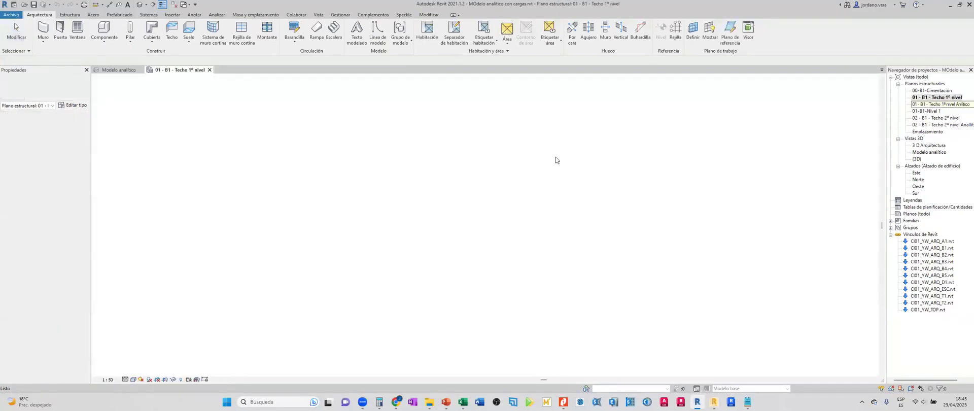
scroll(453, 204, up, 5)
click(947, 104)
double_click(946, 104)
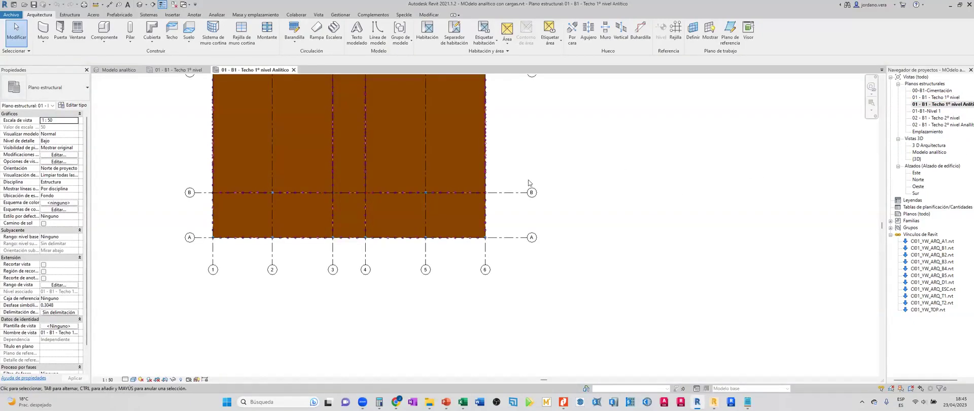
Select the dead area load where grids B and 6 meet to check its extent against the grid lines.
scroll(484, 177, up, 8)
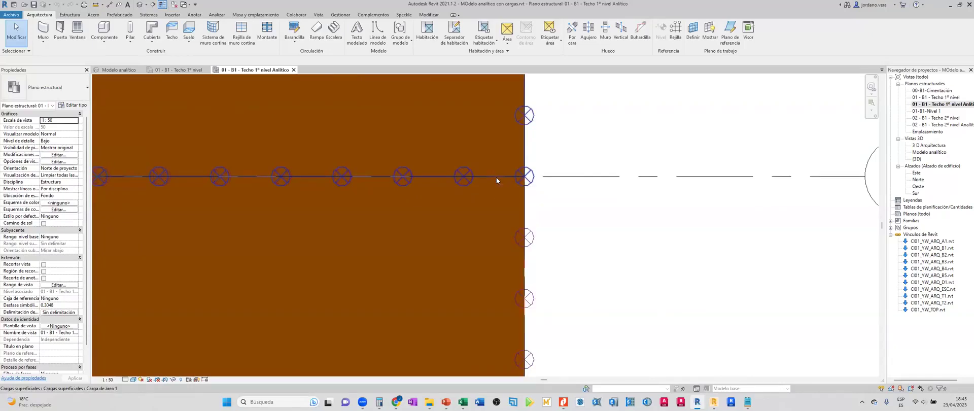
click(496, 177)
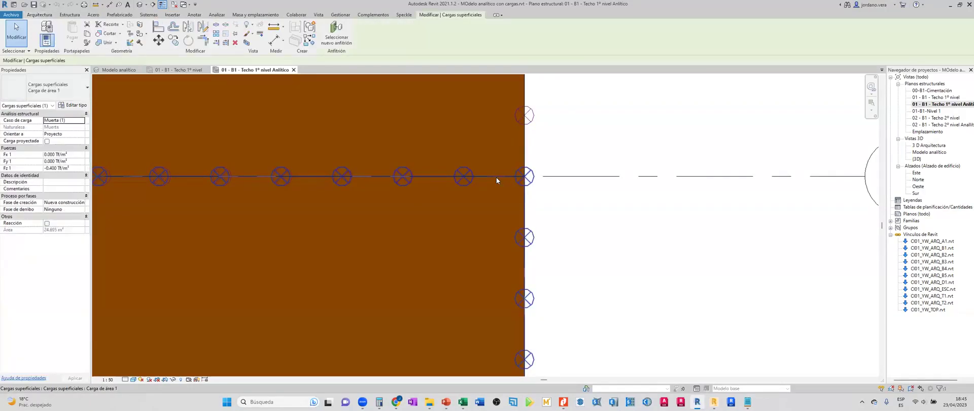
scroll(496, 178, down, 2)
scroll(507, 178, down, 3)
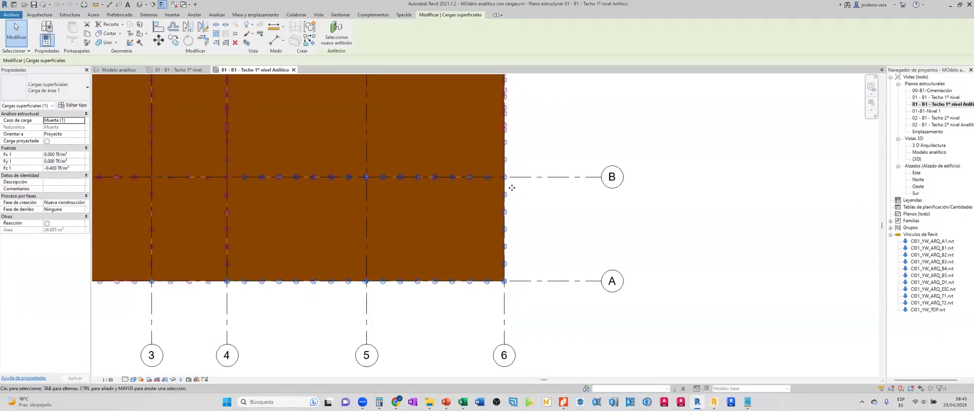
middle_drag(553, 182, 552, 237)
scroll(552, 237, down, 2)
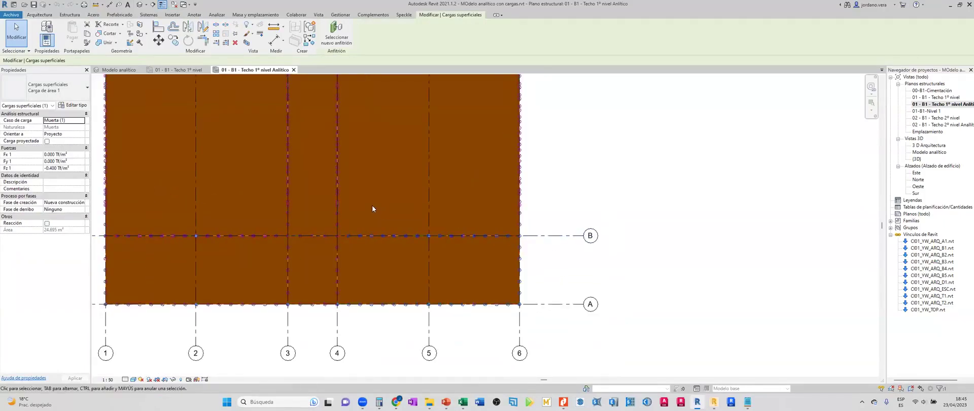
Cycle through the overlapping elements near the crossing of grids B and 4 to check what follows the grid line.
scroll(338, 235, up, 5)
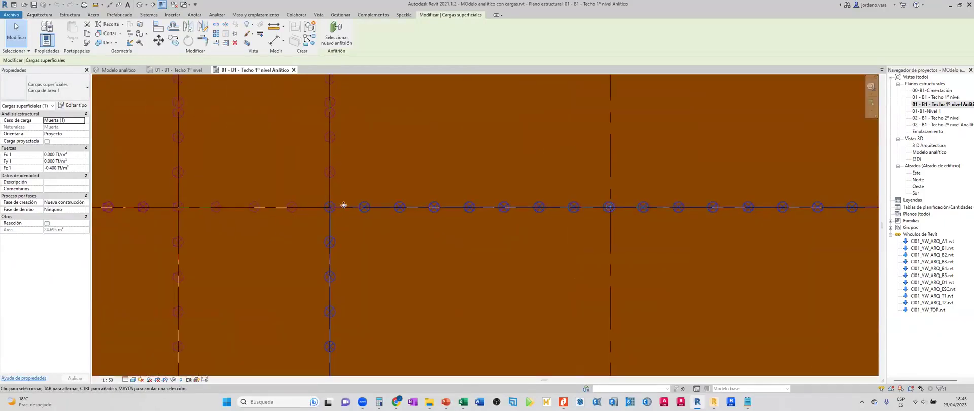
key(Escape)
click(344, 208)
key(Escape)
key(Tab)
key(Tab)
click(344, 208)
key(Escape)
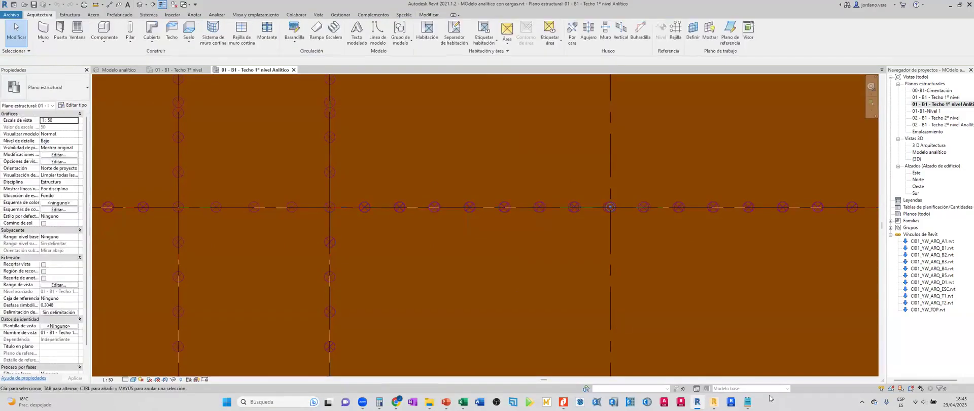
Switch to Robot and examine the beam, slab and wall joint on the first level in relation to the whole structure.
click(714, 401)
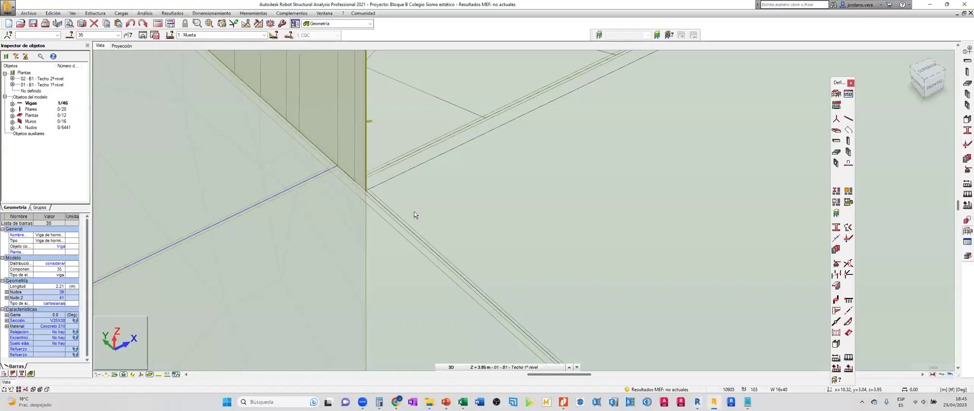
scroll(417, 196, down, 2)
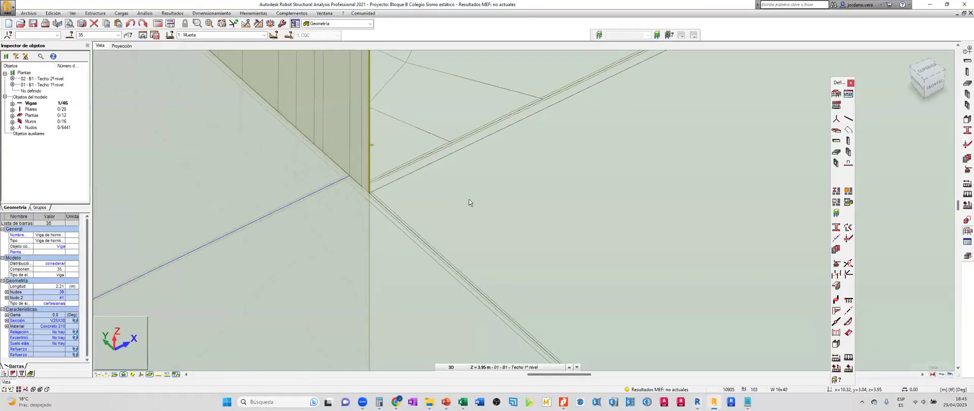
scroll(468, 199, down, 3)
scroll(463, 203, down, 2)
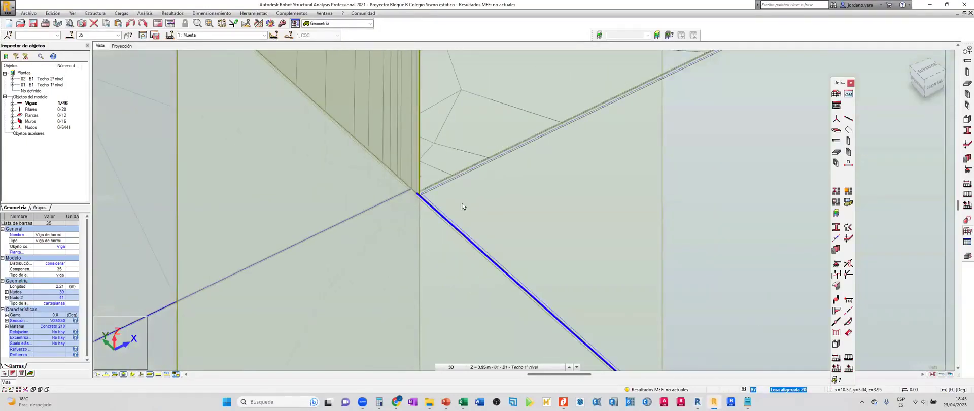
scroll(462, 205, down, 9)
middle_drag(462, 206, 462, 205)
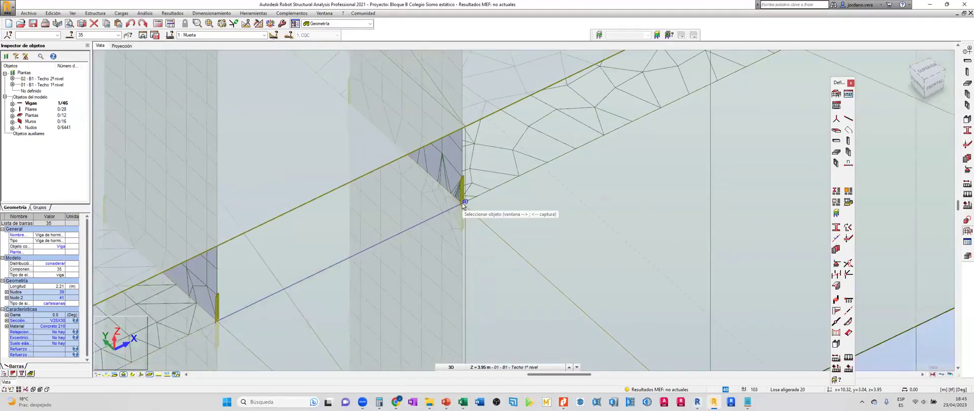
scroll(462, 205, down, 3)
scroll(462, 204, down, 5)
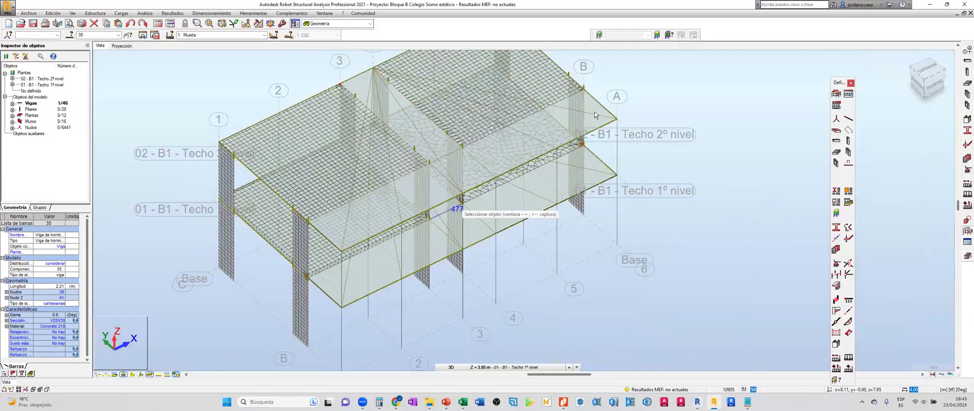
Select the nodes lying on structural axis B to check which elements are aligned with it.
click(594, 112)
click(586, 64)
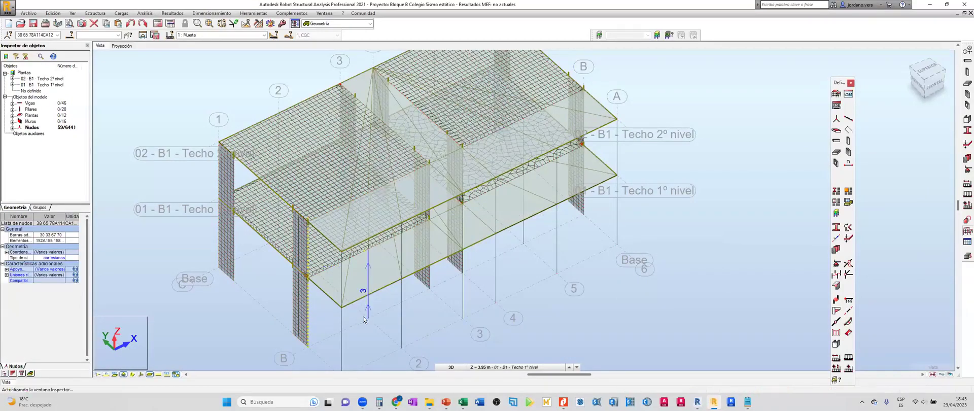
key(Escape)
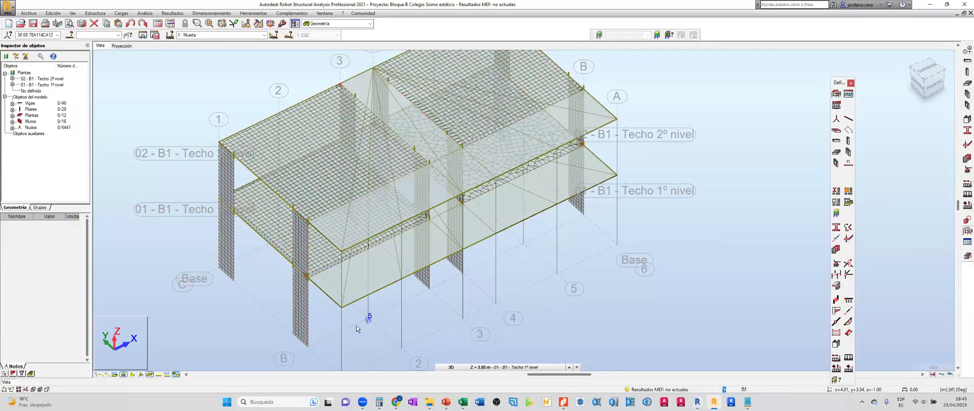
click(583, 66)
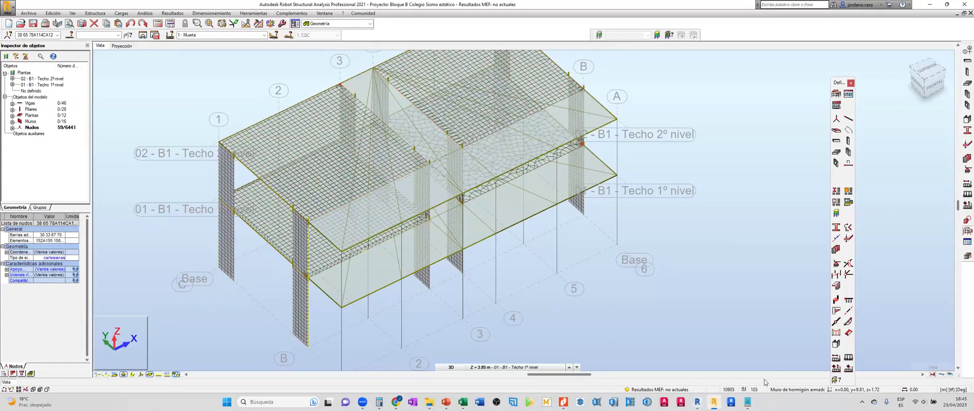
Switch back to Revit and select the analytical column at grids B and 5 to check its alignment with the grids.
click(698, 401)
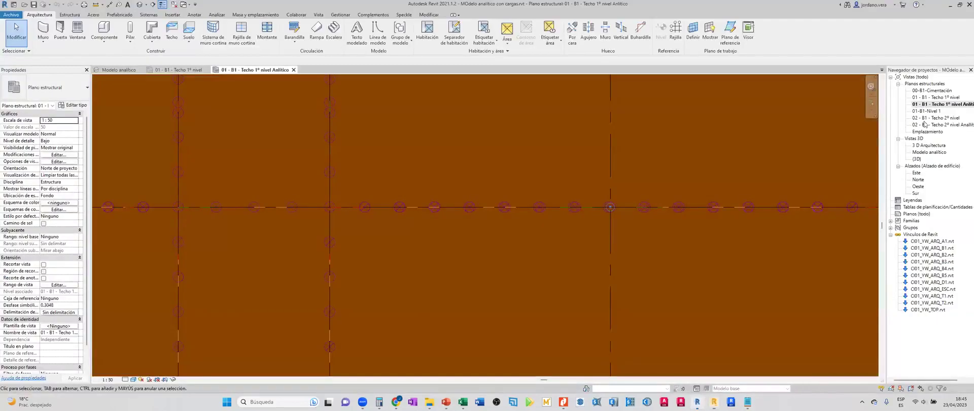
middle_click(652, 239)
middle_click(652, 241)
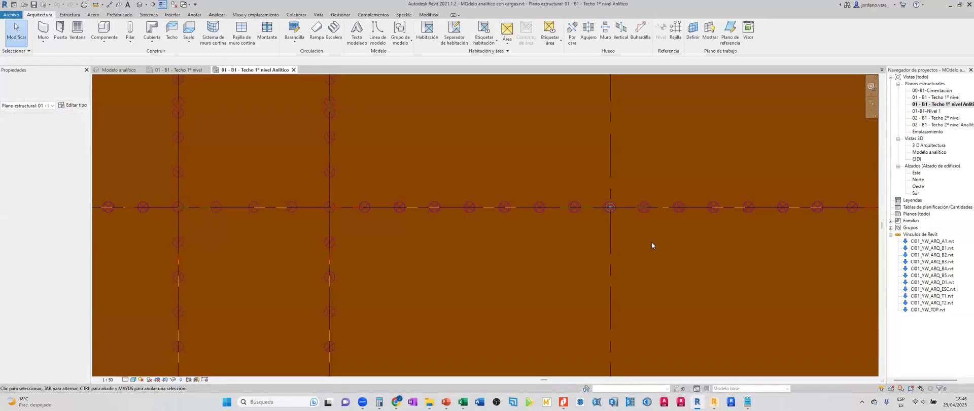
scroll(459, 195, up, 8)
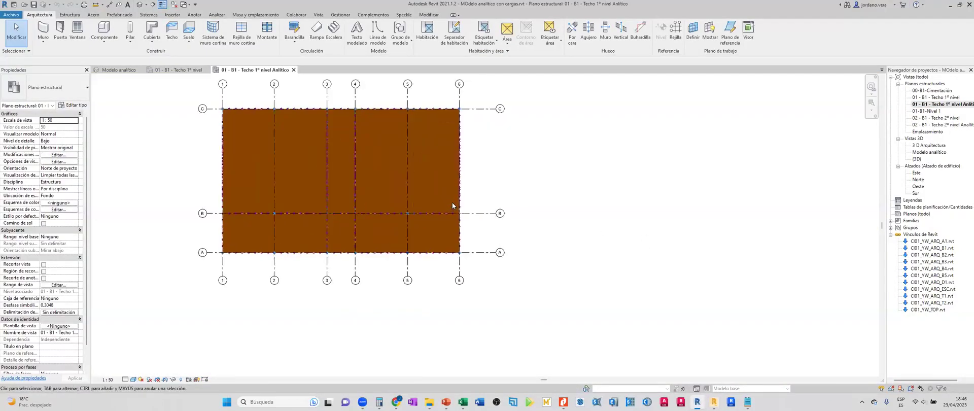
scroll(418, 219, up, 5)
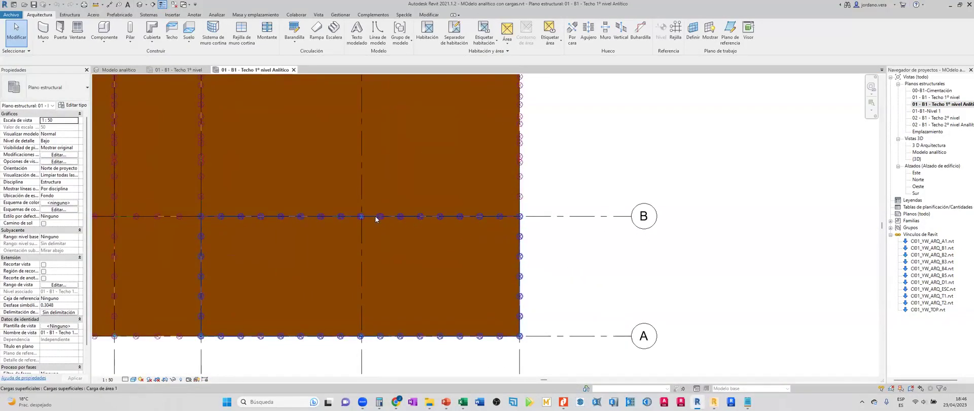
scroll(355, 219, up, 5)
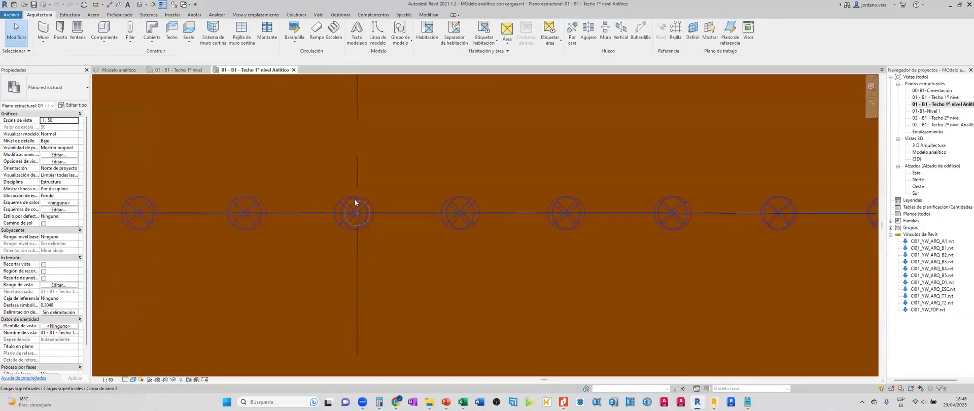
click(355, 202)
scroll(394, 218, down, 6)
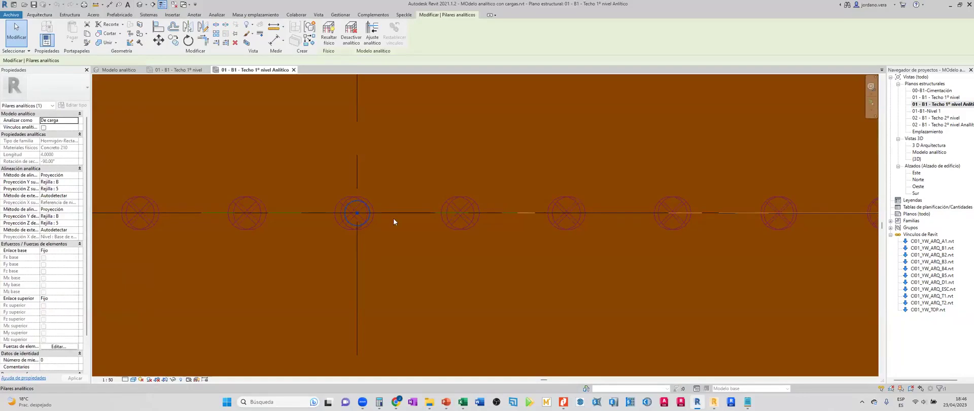
scroll(601, 223, up, 2)
Examine the area loads along grid B between grids 2 and 4, leaving nothing selected.
scroll(599, 225, down, 4)
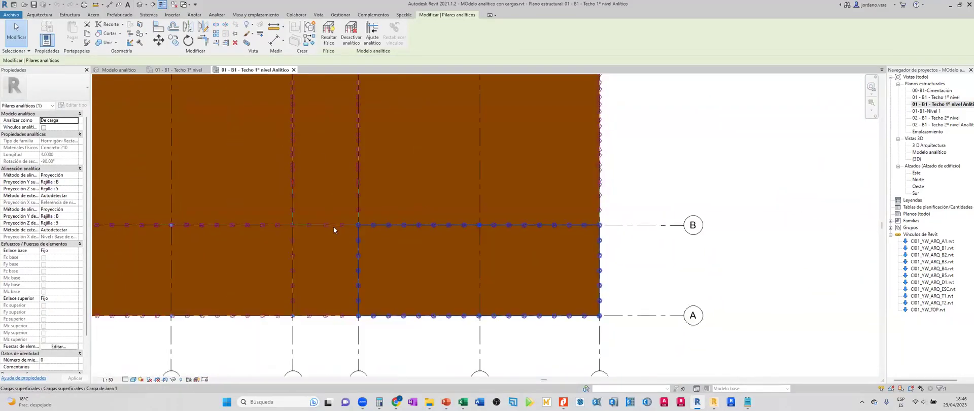
middle_drag(298, 237, 396, 239)
scroll(471, 230, up, 2)
middle_drag(471, 229, 479, 230)
scroll(463, 230, up, 2)
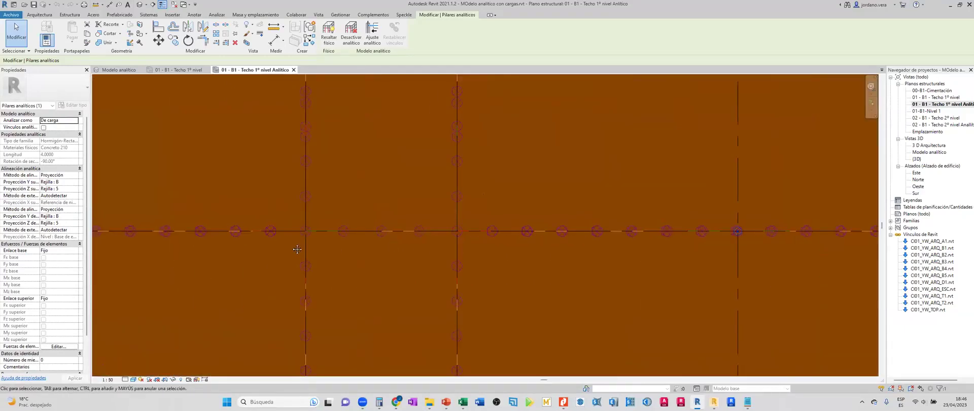
middle_drag(278, 247, 439, 251)
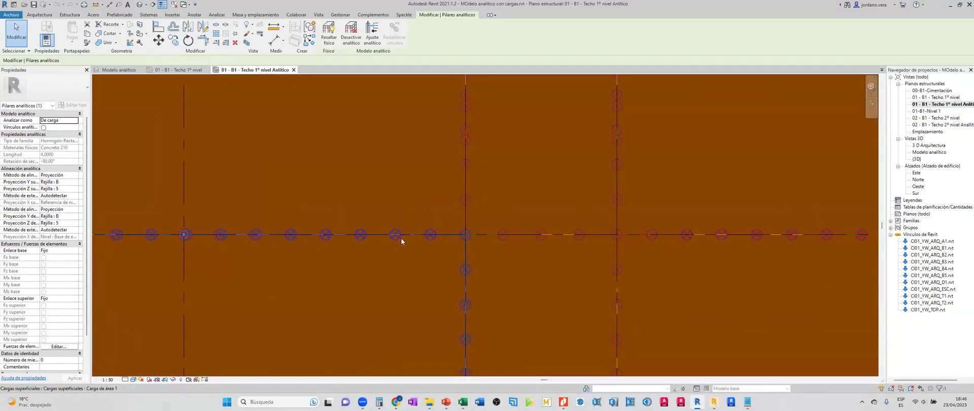
key(Escape)
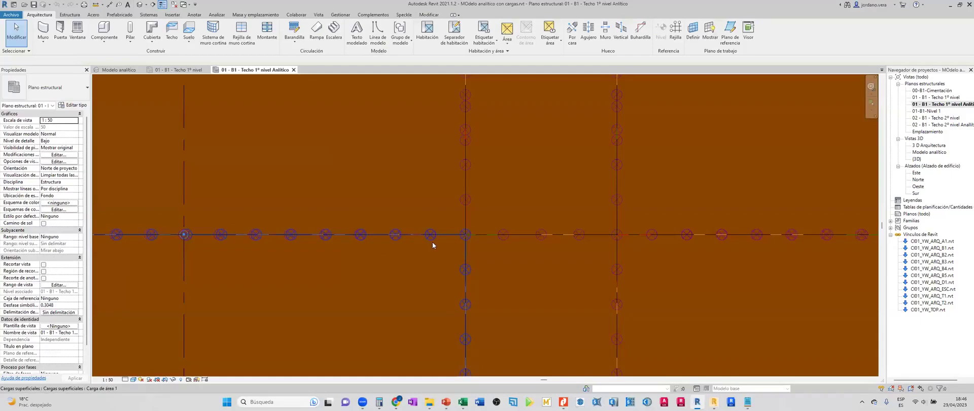
Switch to Robot and change the model display to hide the finite element mesh and show the support symbols.
key(alt+Tab)
middle_drag(407, 323, 404, 303)
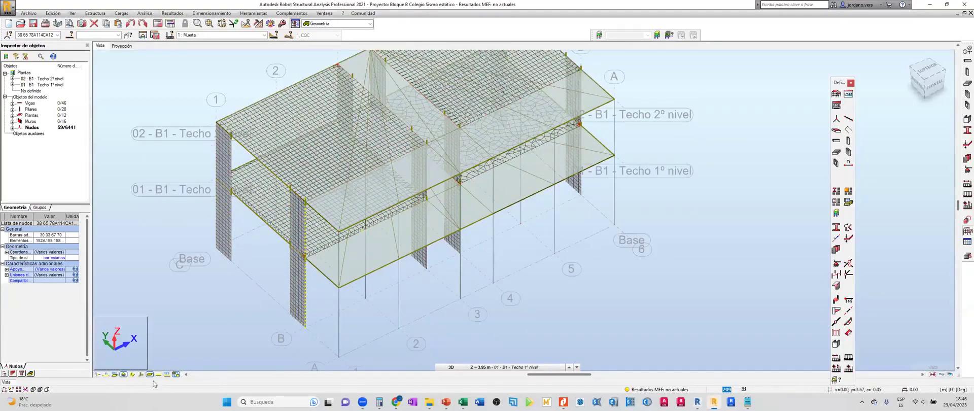
click(176, 375)
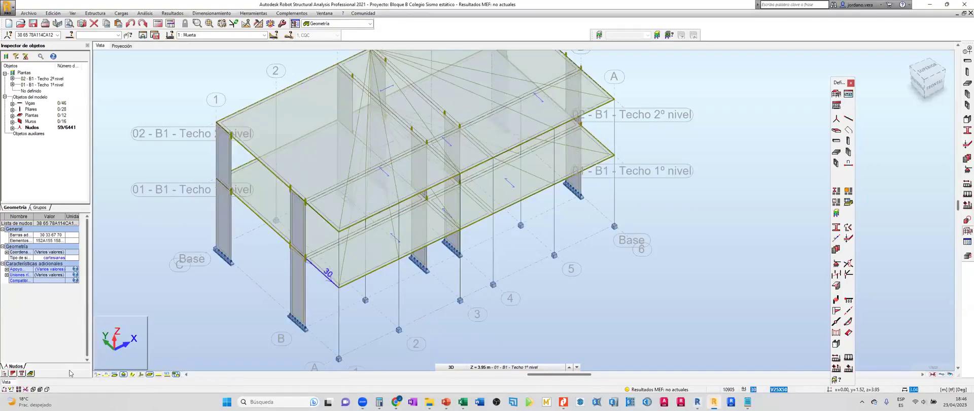
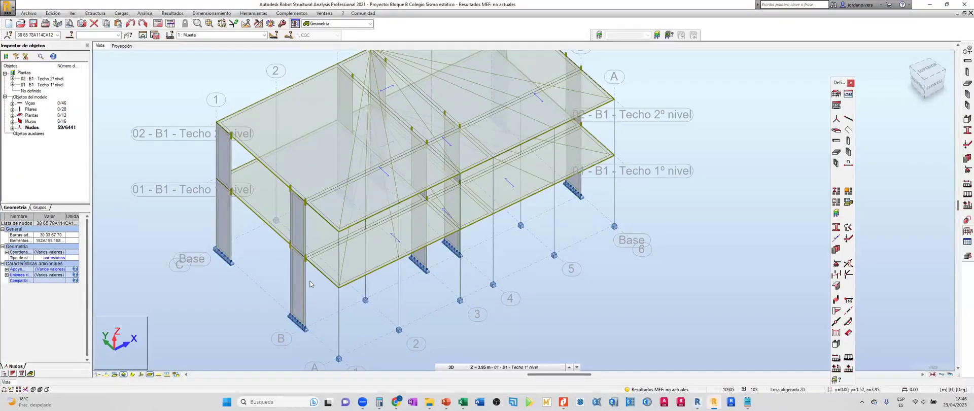
Examine the two-storey structural model from the front and rear, checking how the meshed walls meet the slabs.
scroll(310, 283, up, 1)
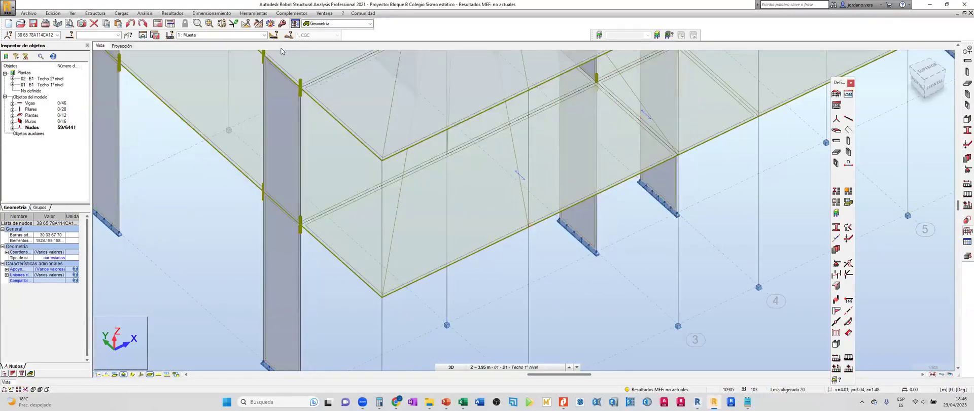
scroll(472, 247, down, 2)
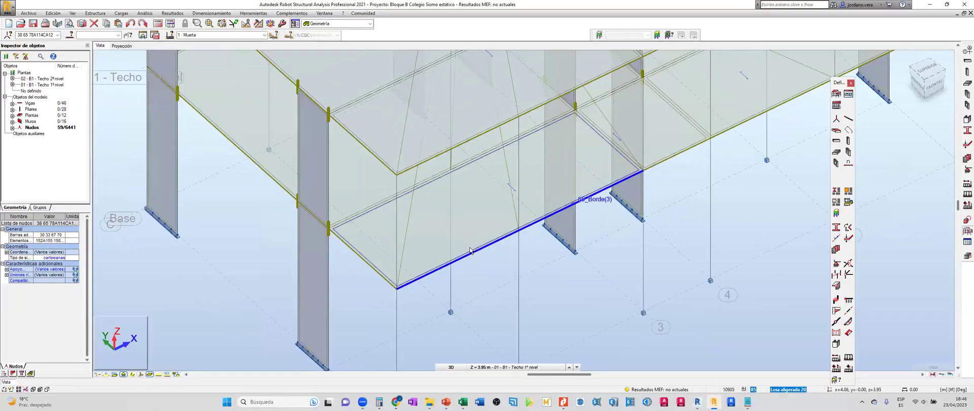
scroll(609, 239, down, 3)
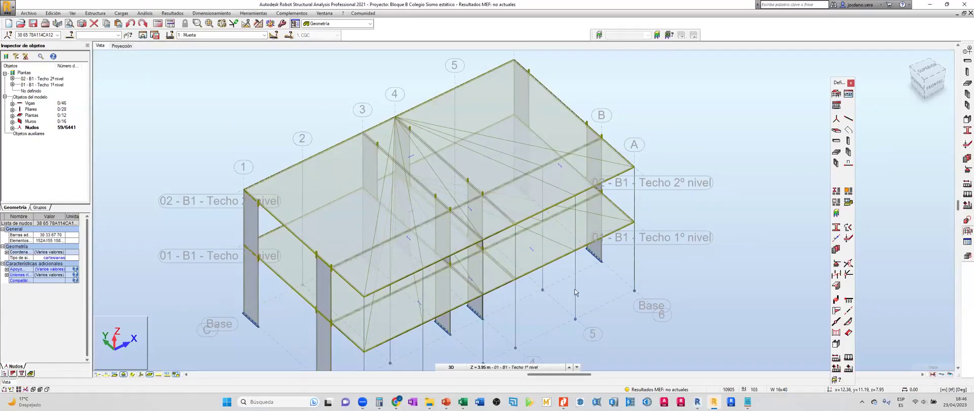
shift+middle_drag(632, 277, 522, 275)
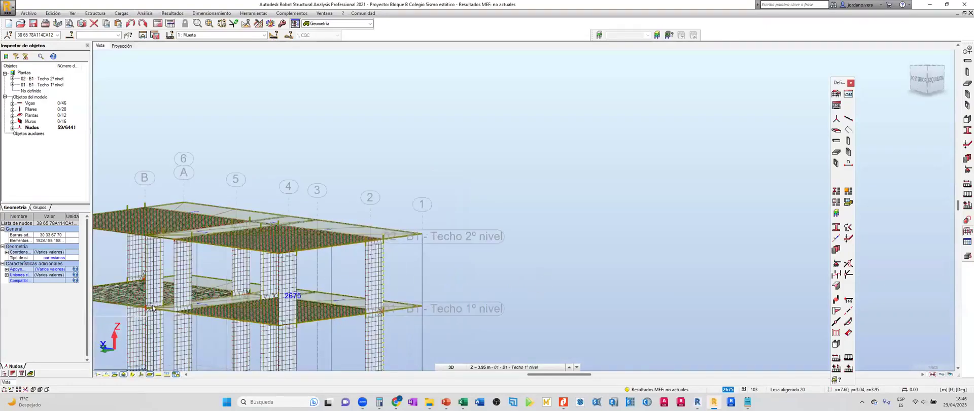
middle_drag(151, 304, 312, 274)
scroll(316, 283, up, 2)
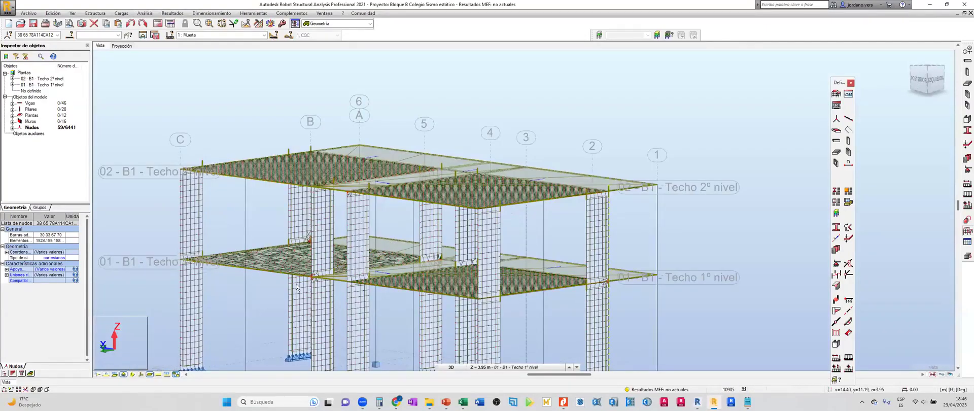
shift+middle_drag(265, 308, 347, 229)
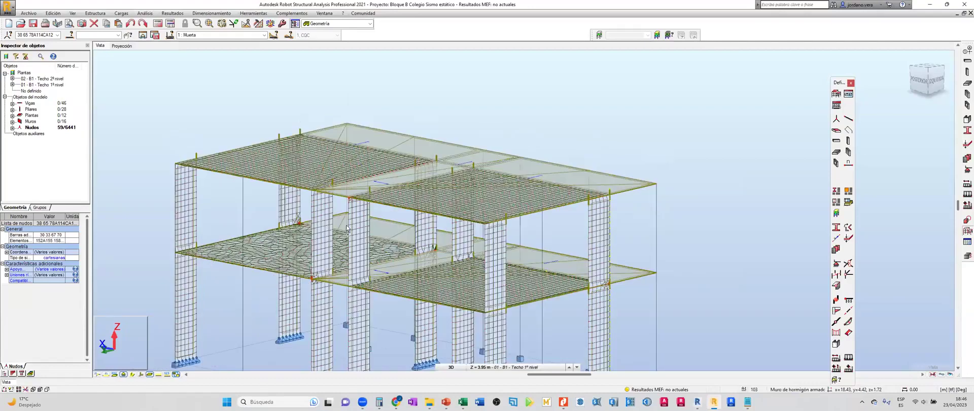
shift+middle_drag(306, 300, 347, 251)
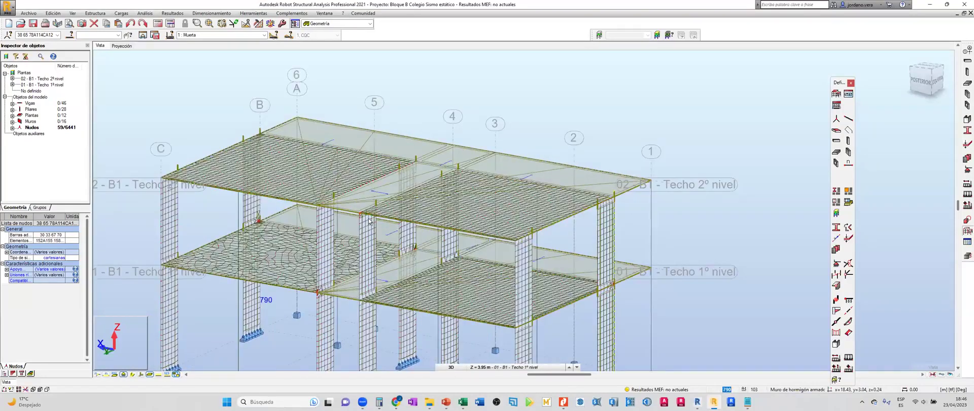
shift+middle_drag(606, 254, 594, 263)
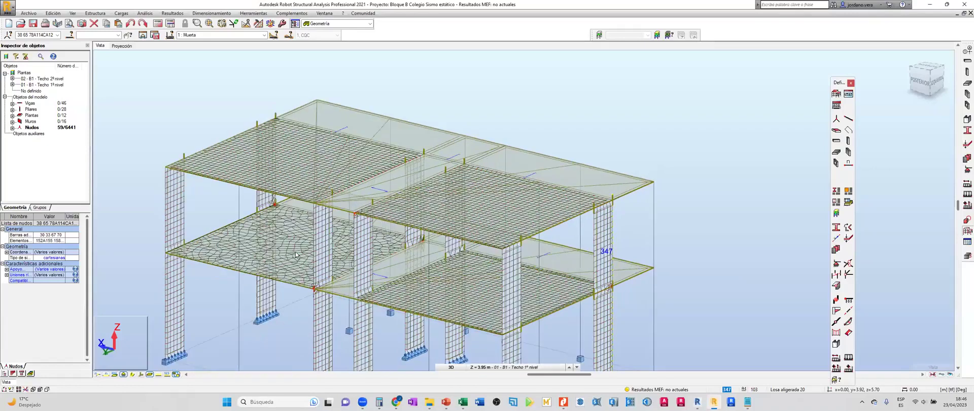
scroll(268, 274, up, 3)
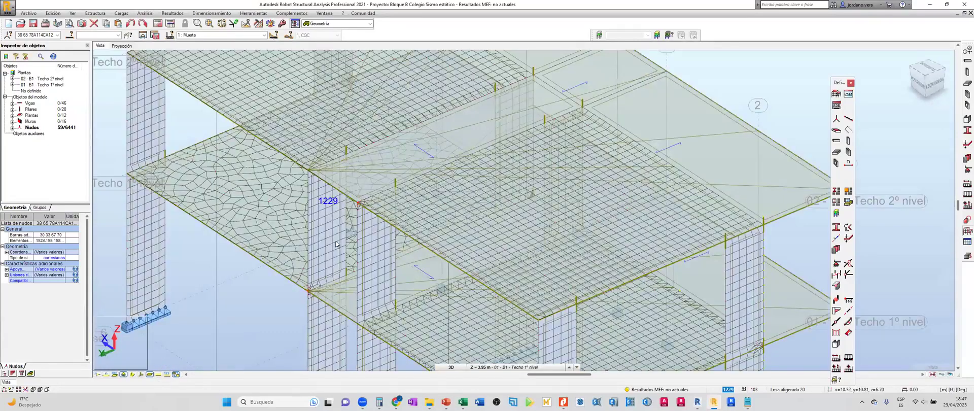
scroll(351, 197, up, 2)
scroll(368, 190, up, 3)
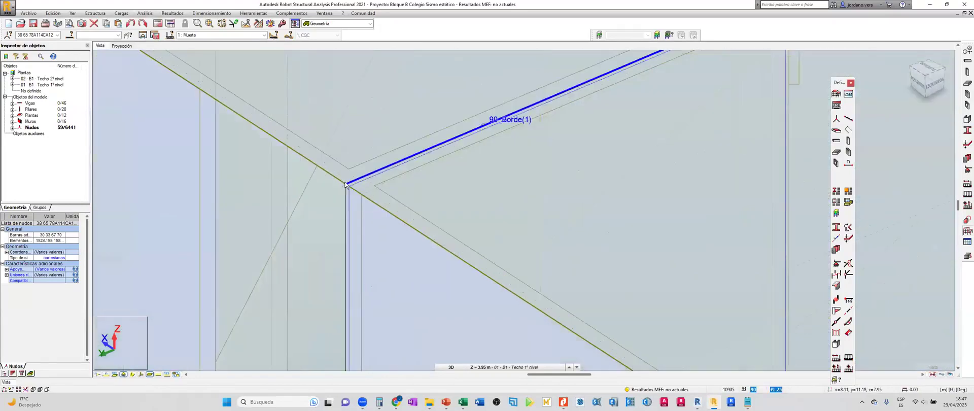
Inspect the column and the 25 cm wall panel where they meet at the second-level roof edge by selecting each one.
click(352, 192)
scroll(348, 188, up, 3)
scroll(347, 188, up, 2)
click(336, 228)
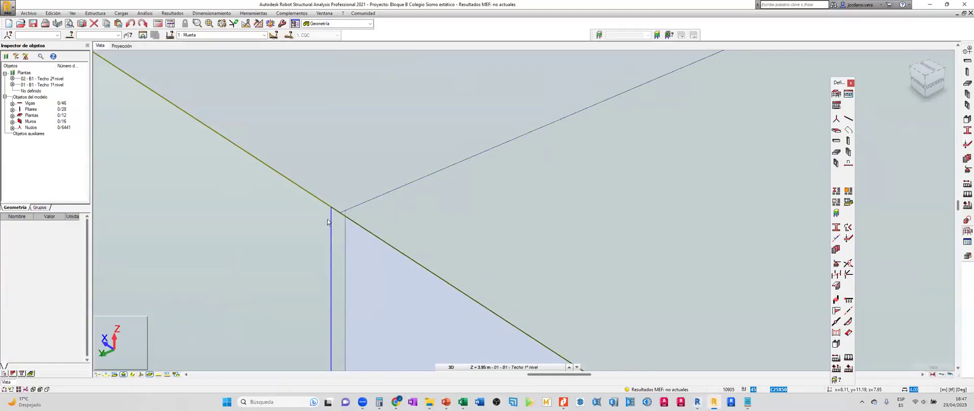
click(328, 221)
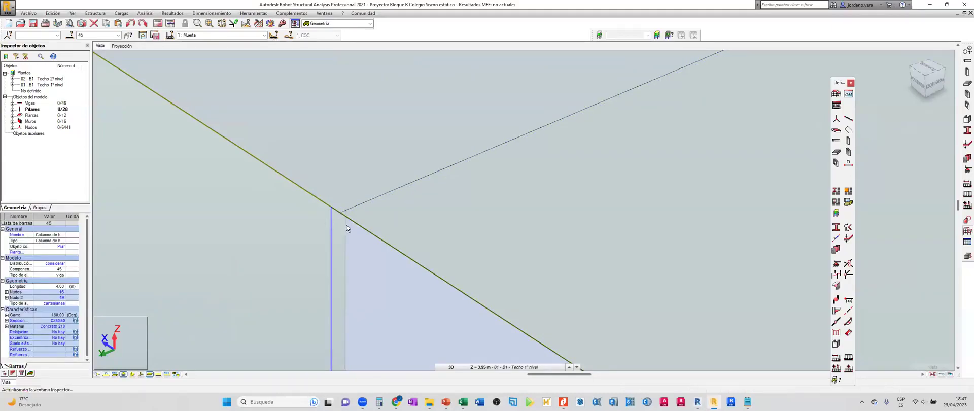
click(341, 218)
click(357, 251)
shift+middle_drag(371, 276, 394, 263)
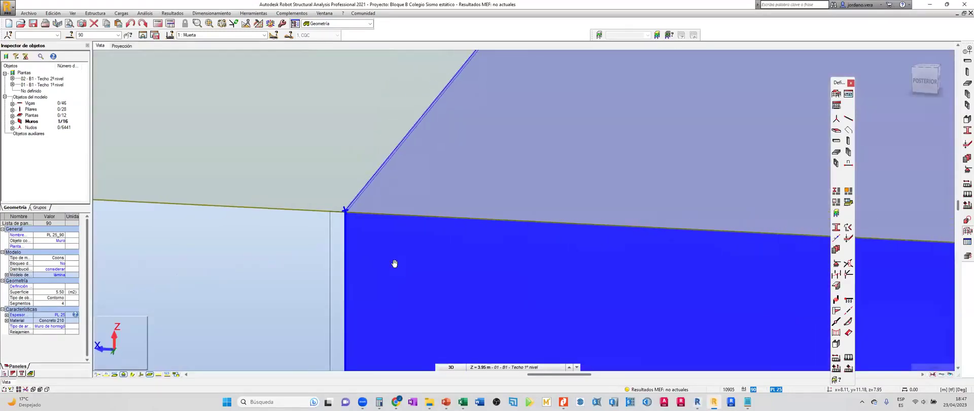
scroll(357, 243, down, 6)
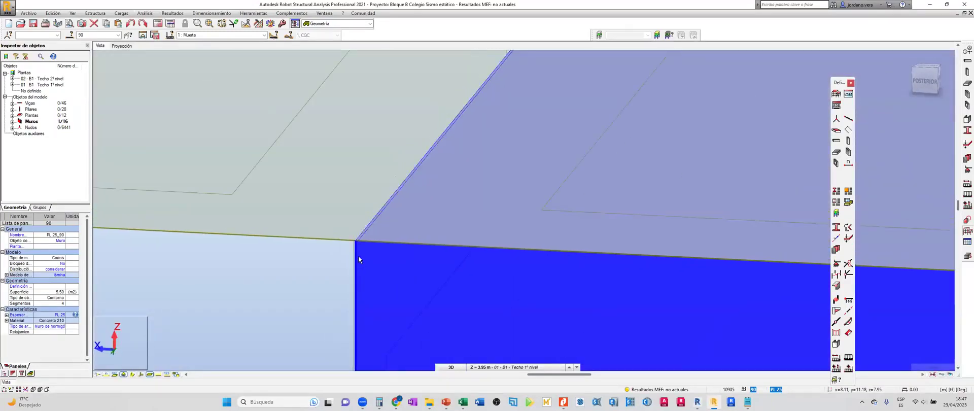
click(365, 266)
click(366, 266)
click(386, 251)
Switch to Revit and select the analytical wall on grid 3 next to grid C in the first-level analytical roof plan.
click(697, 402)
key(alt+Tab)
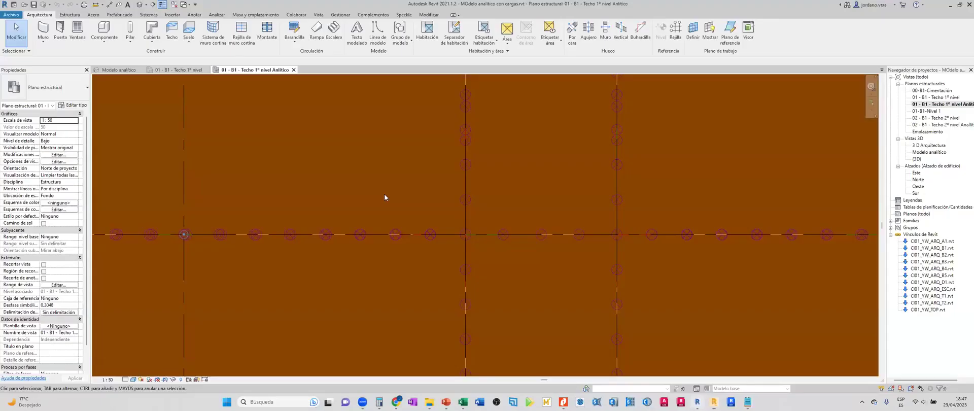
scroll(428, 194, down, 7)
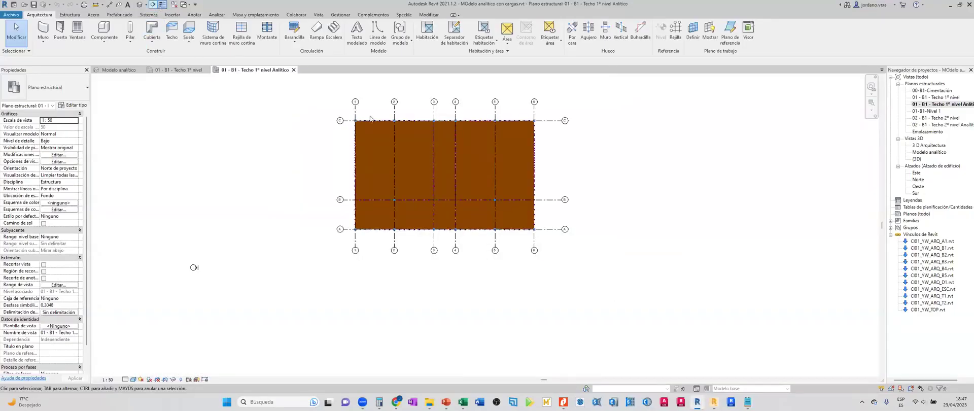
click(163, 5)
scroll(411, 118, up, 2)
scroll(410, 118, up, 4)
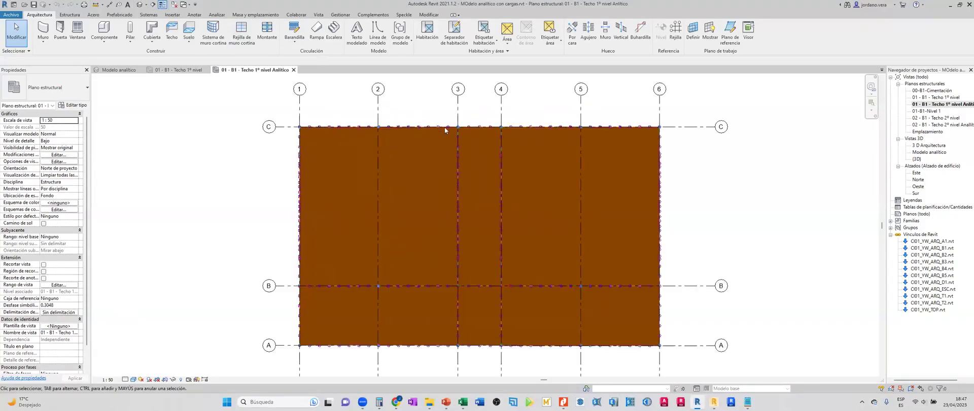
scroll(454, 138, up, 2)
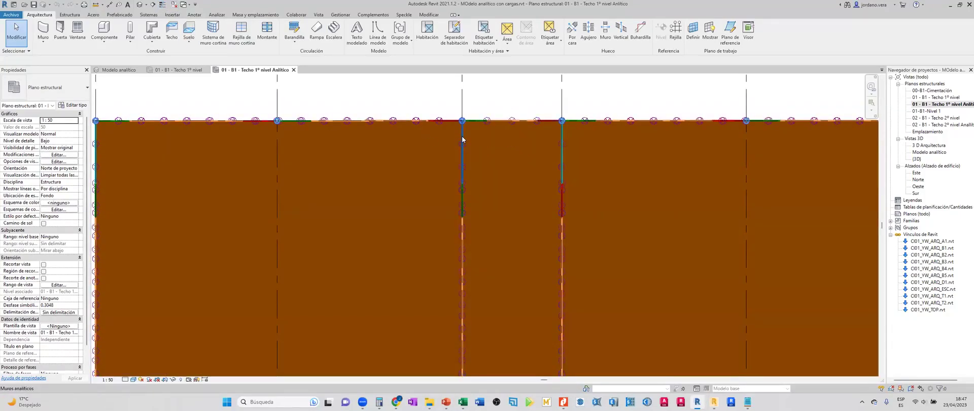
click(462, 138)
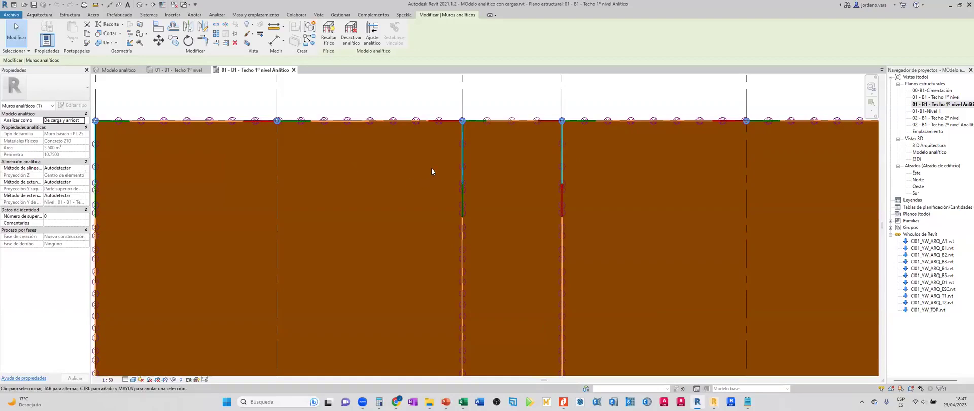
scroll(432, 169, down, 5)
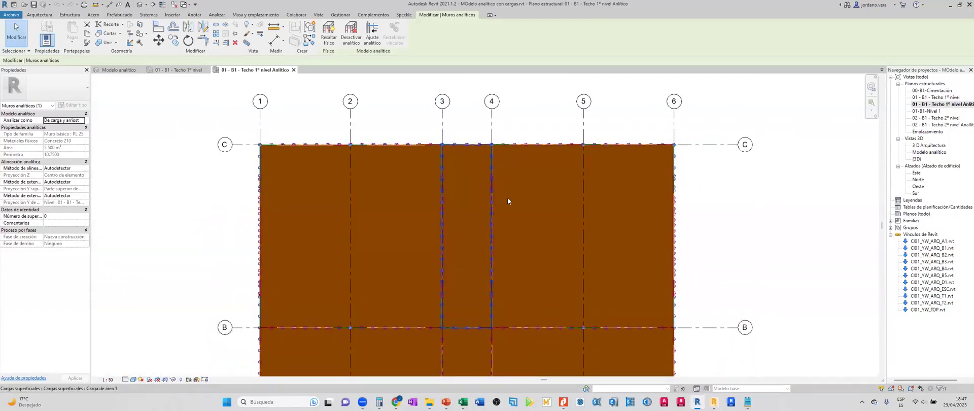
scroll(511, 165, up, 2)
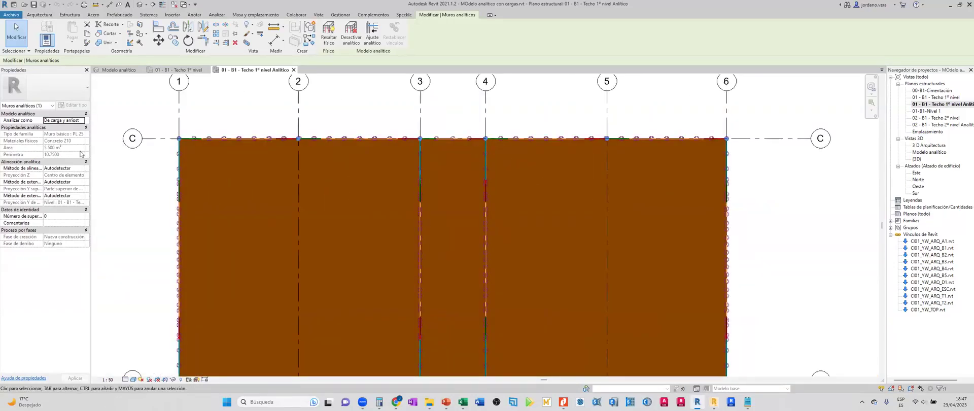
Set the grid 3 analytical wall's alignment method to Proyección and its Z projection to Rejilla : 3.
click(71, 168)
click(81, 168)
click(61, 181)
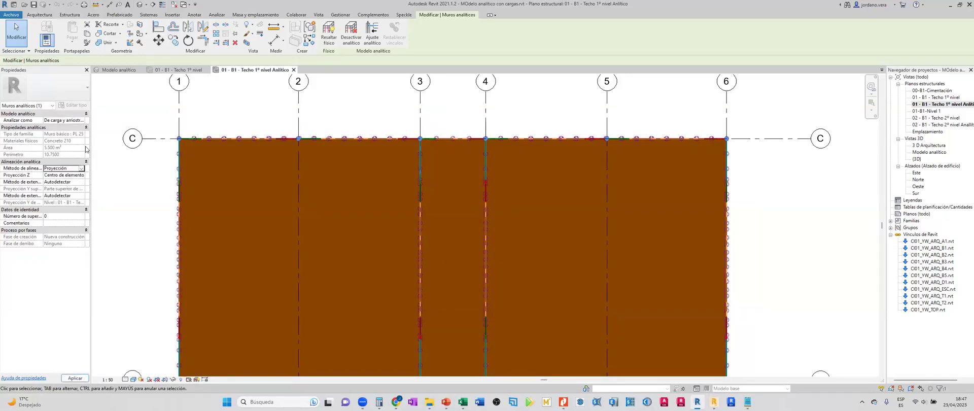
scroll(494, 168, down, 1)
scroll(431, 86, up, 2)
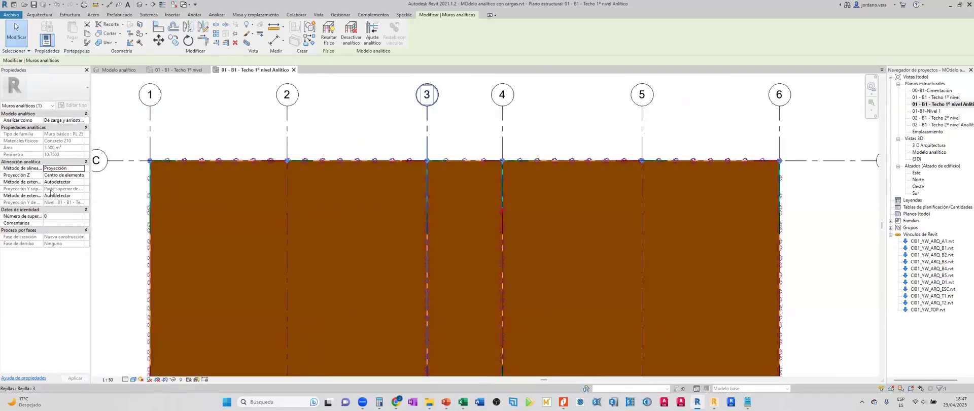
click(66, 175)
click(81, 175)
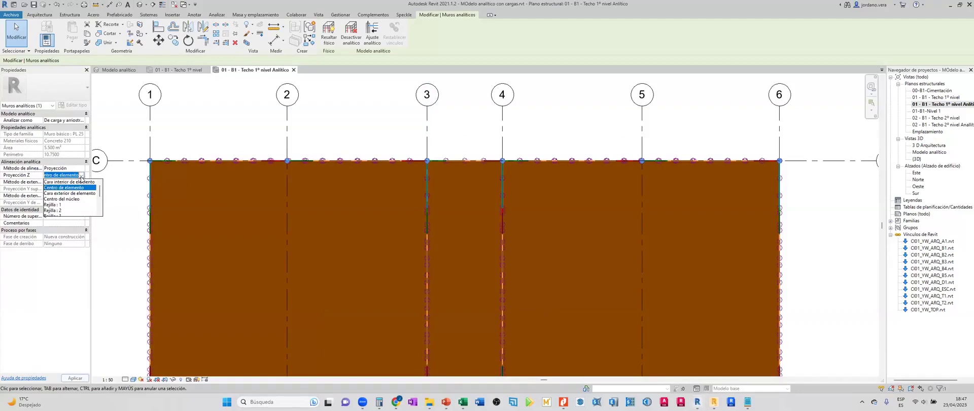
click(66, 199)
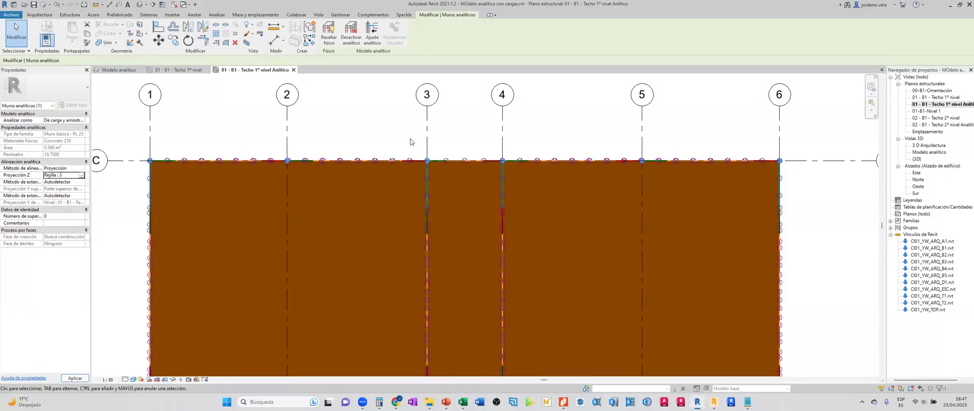
key(Escape)
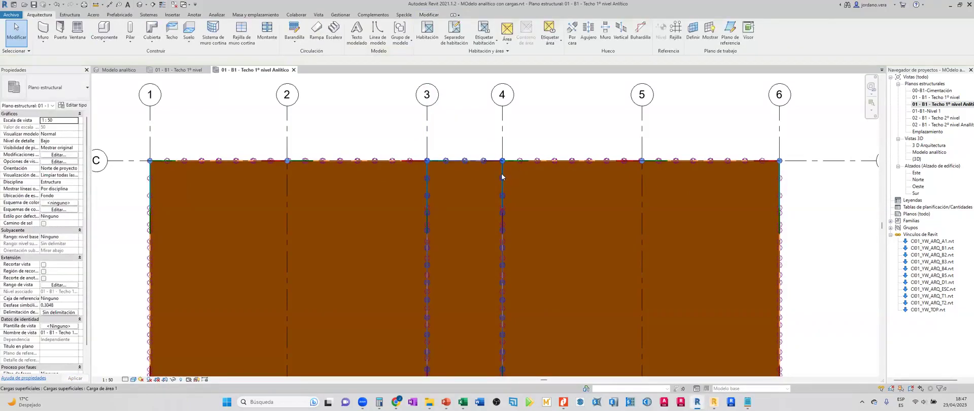
Set the alignment method of the analytical wall on grid 4 near grid C to Proyección and its Z projection to Rejilla : 4.
click(503, 175)
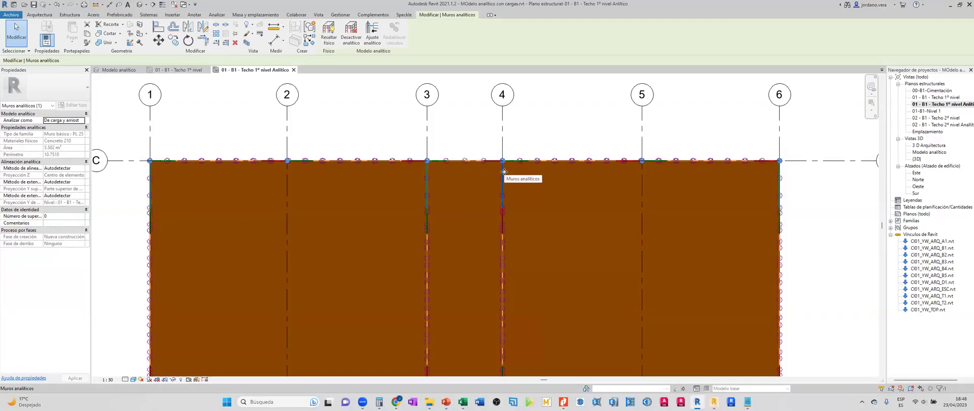
click(85, 170)
click(63, 183)
click(71, 175)
click(81, 175)
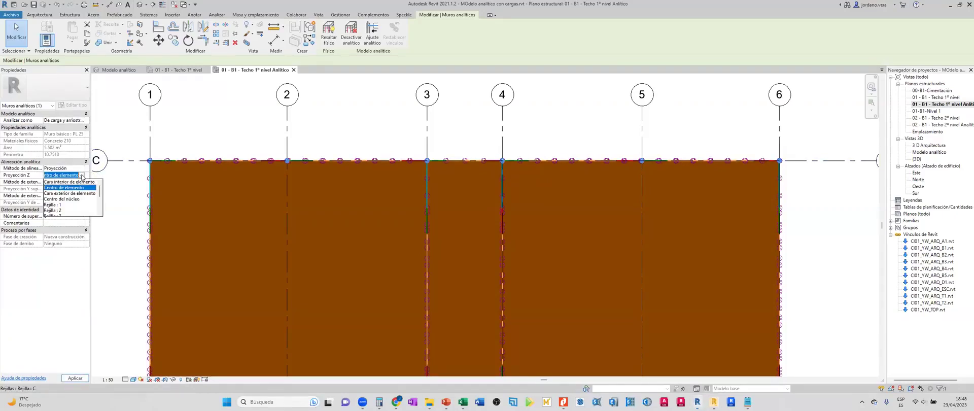
click(81, 175)
click(81, 175)
scroll(63, 208, down, 1)
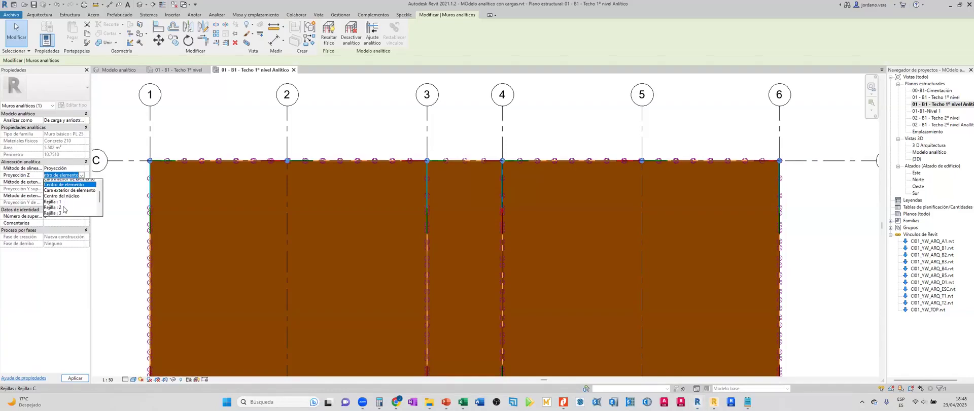
click(63, 205)
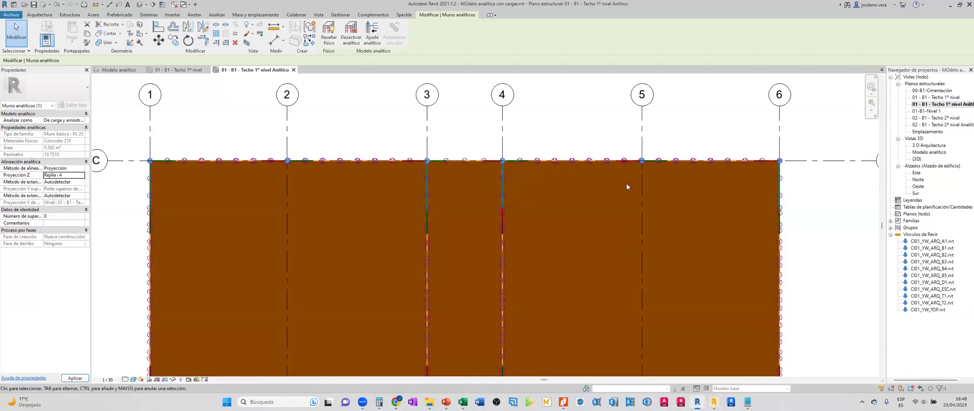
Set the alignment method of the analytical wall on grid 6 near grid C to Proyección and its Z projection to Rejilla : 6.
middle_drag(508, 200, 446, 199)
click(601, 180)
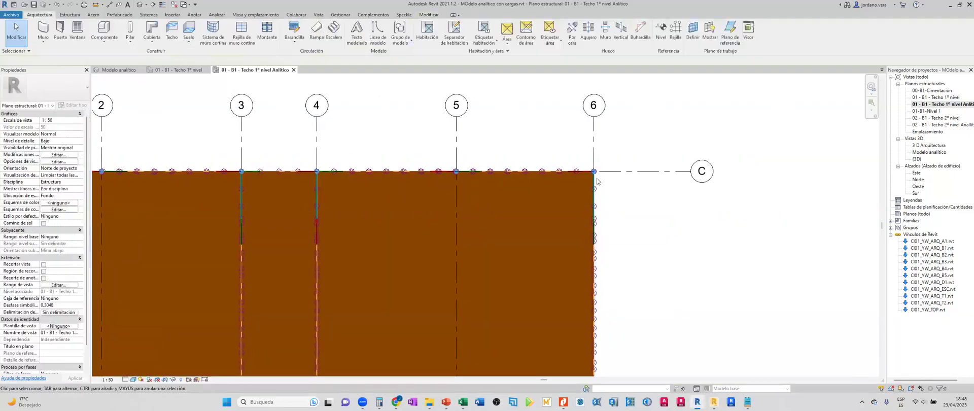
key(Tab)
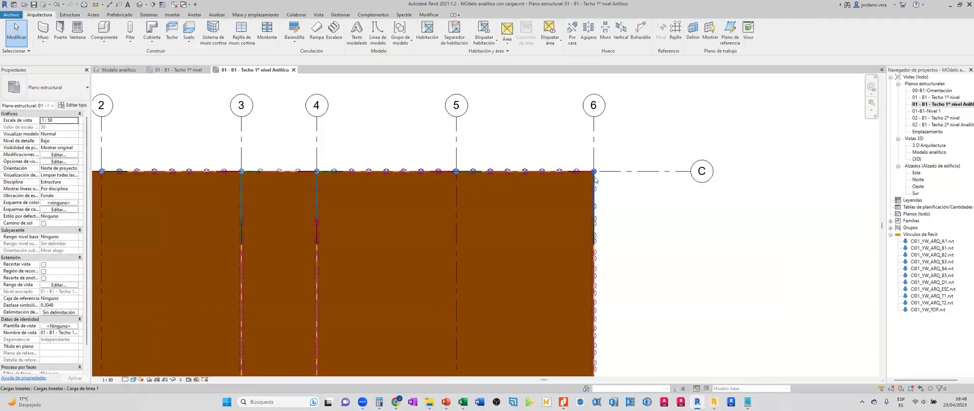
key(Tab)
key(Tab)
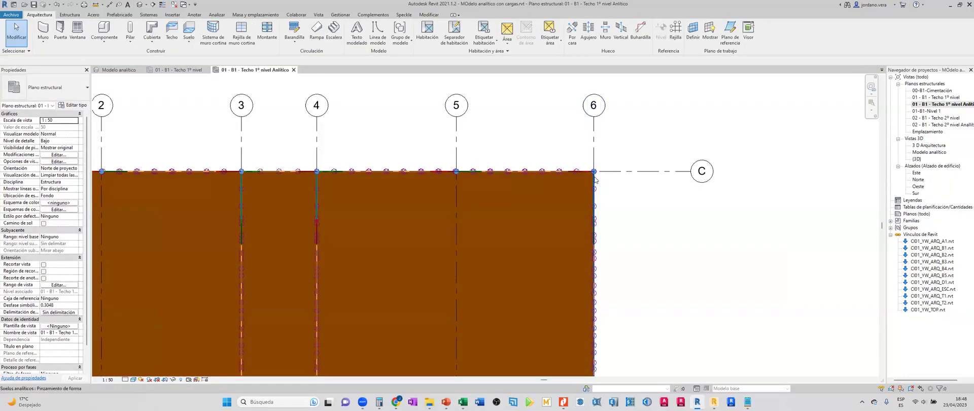
key(Tab)
click(595, 180)
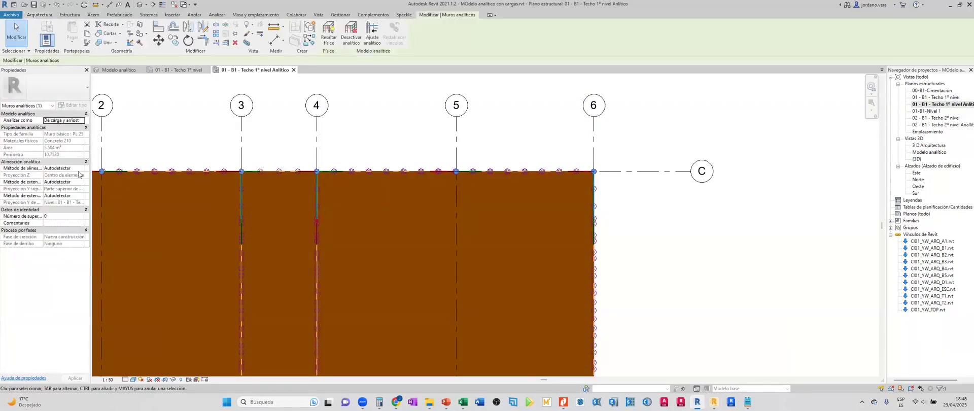
click(76, 168)
click(71, 174)
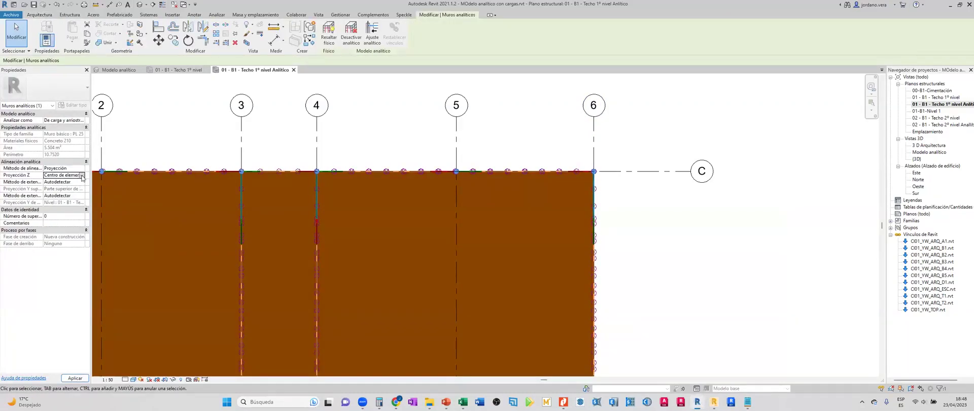
click(81, 174)
scroll(78, 202, down, 1)
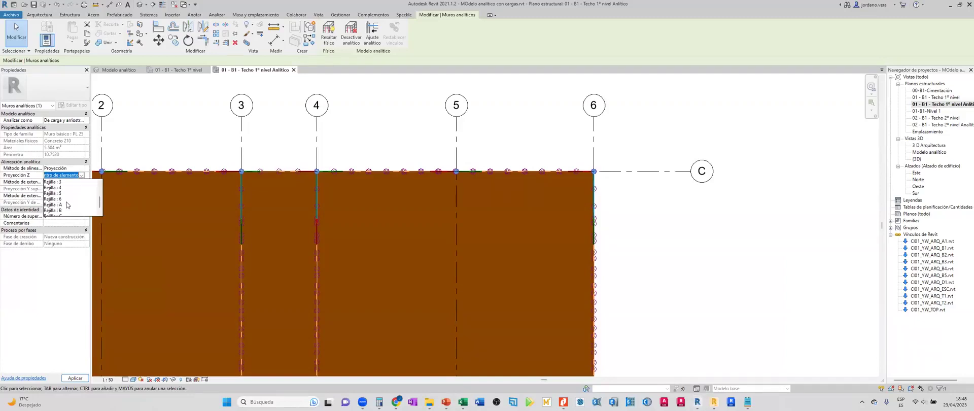
click(60, 199)
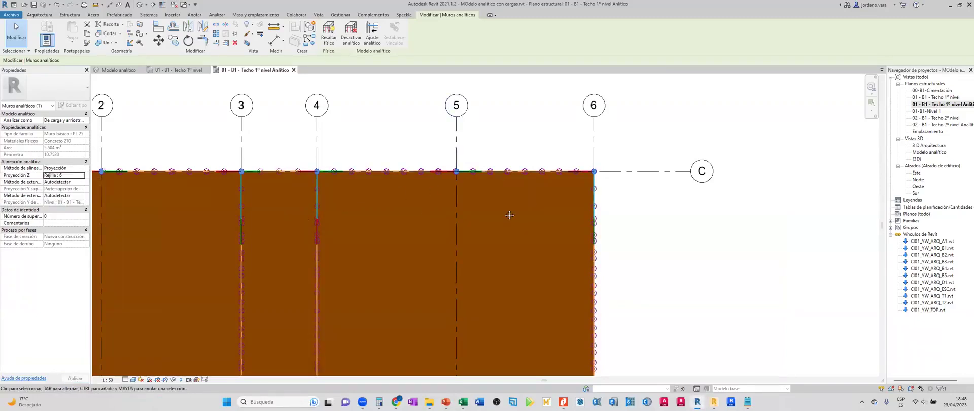
Set the alignment method of the analytical wall on grid 1 near grid C to Proyección and its Z projection to Rejilla : 1.
middle_drag(388, 189, 784, 186)
scroll(364, 177, up, 2)
key(Escape)
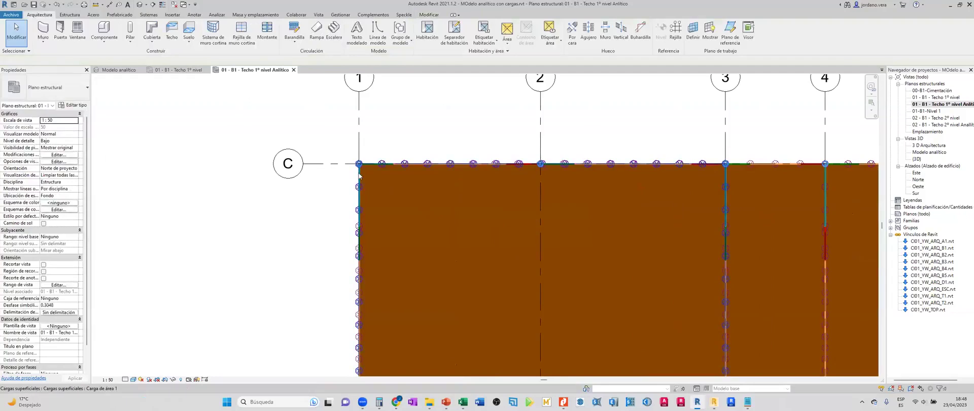
click(359, 175)
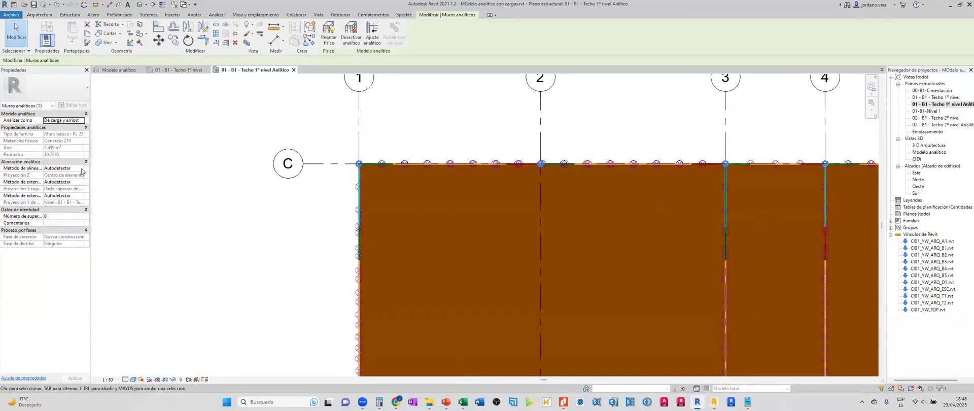
click(83, 171)
click(71, 181)
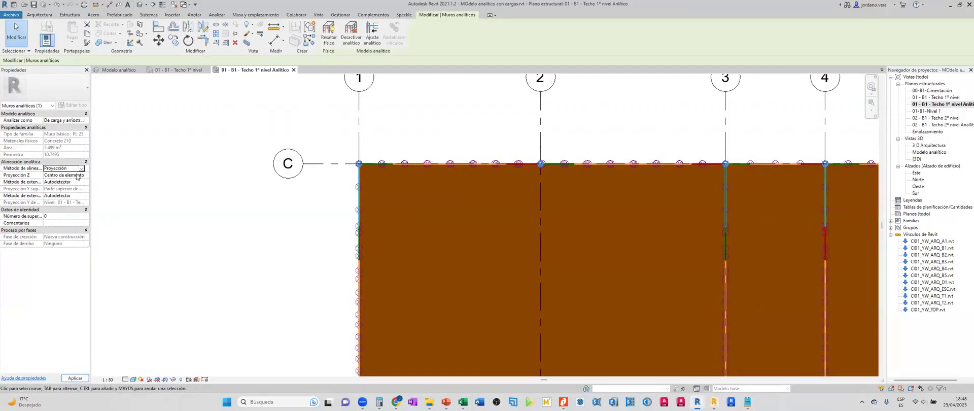
click(80, 175)
scroll(64, 202, down, 1)
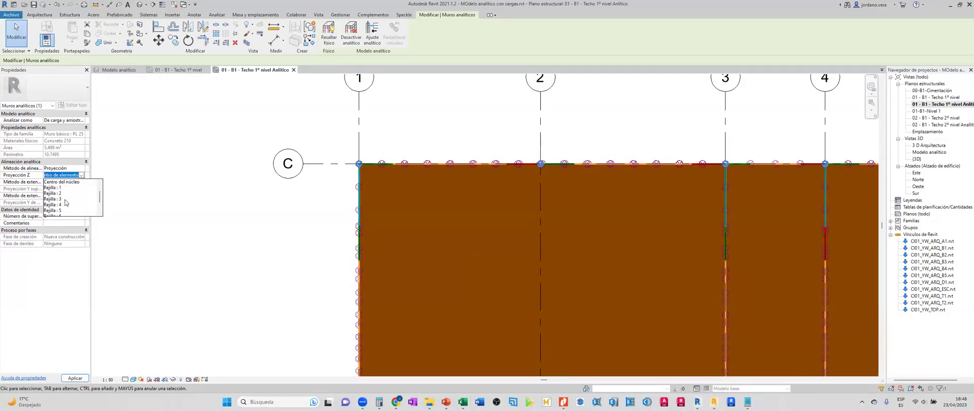
click(56, 188)
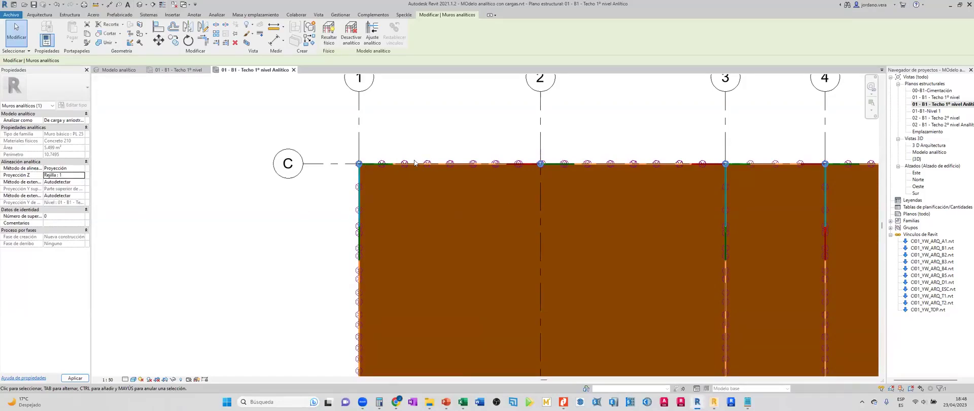
Select the analytical wall on grid 3 next to grid B, on the side towards grid C.
scroll(412, 167, down, 4)
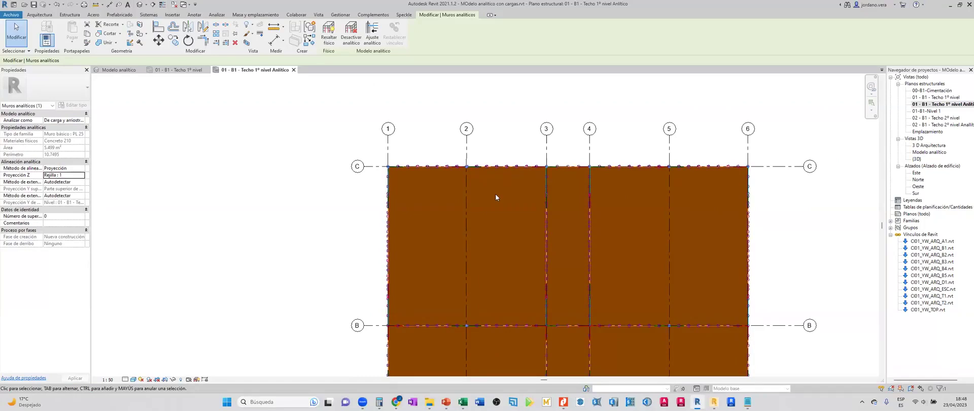
scroll(495, 194, down, 3)
middle_drag(555, 248, 473, 239)
scroll(417, 297, up, 2)
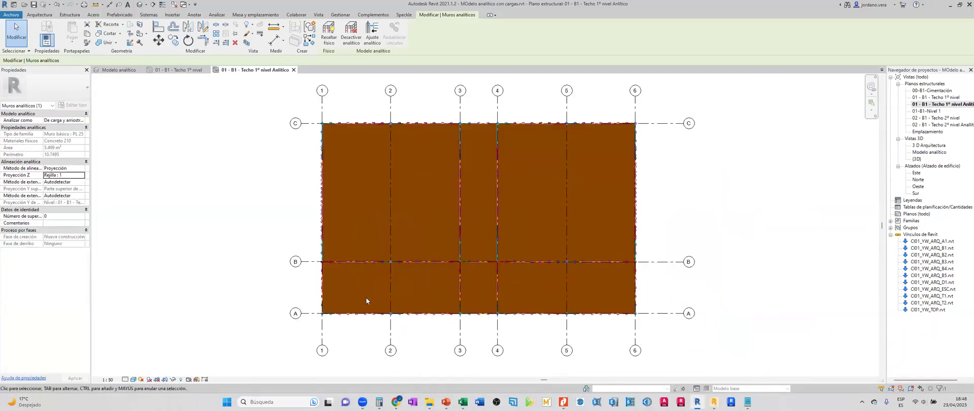
scroll(366, 298, up, 2)
scroll(394, 279, down, 2)
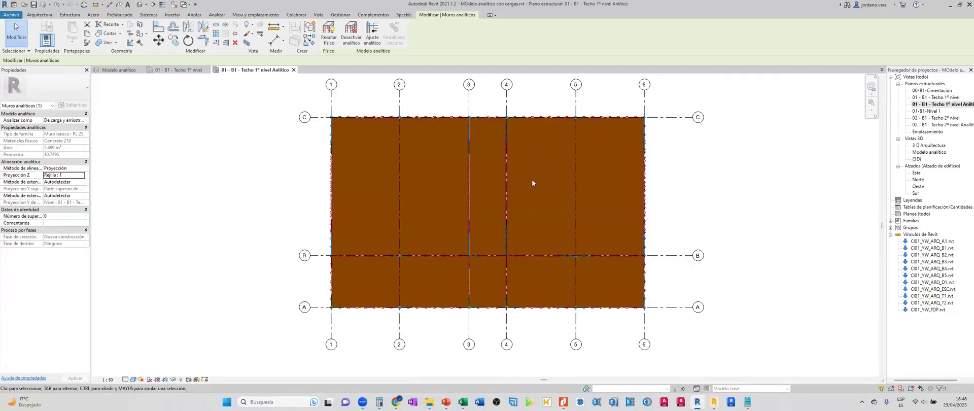
scroll(480, 263, up, 3)
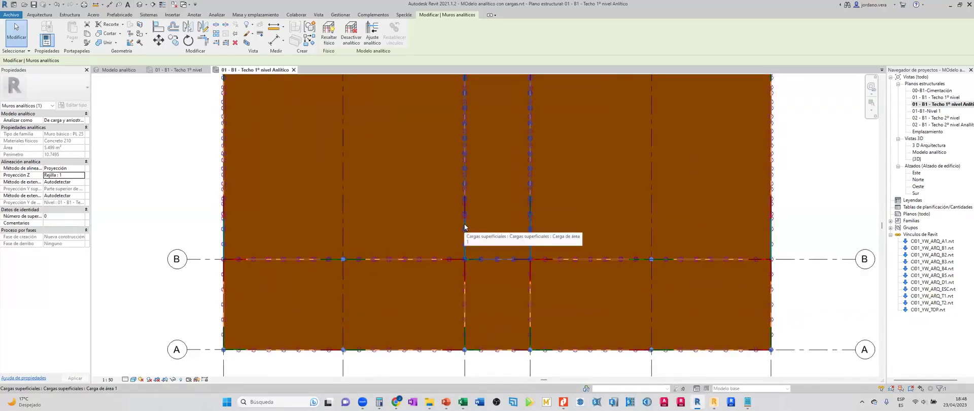
click(464, 224)
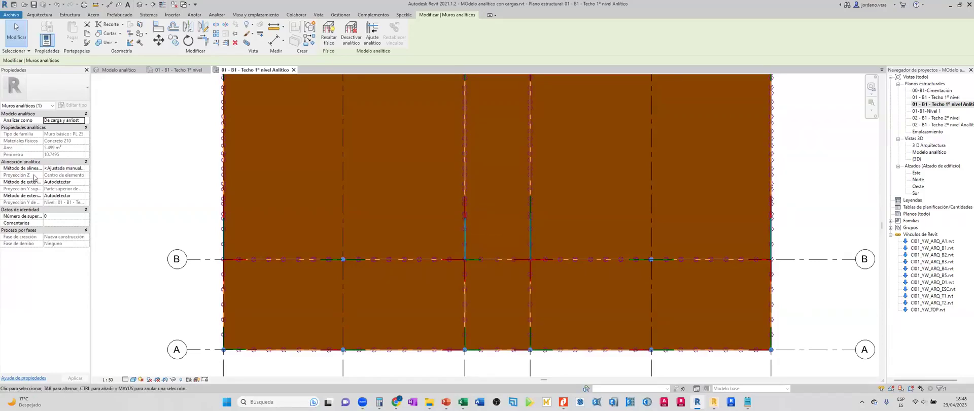
Set the alignment method of the grid 3 wall near grid B to Proyección and its Z projection to Rejilla : 3.
click(80, 169)
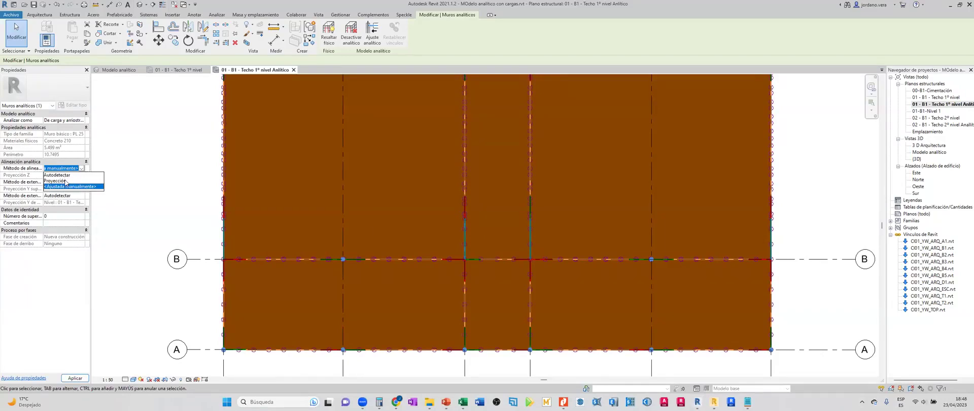
click(65, 181)
click(71, 176)
click(81, 176)
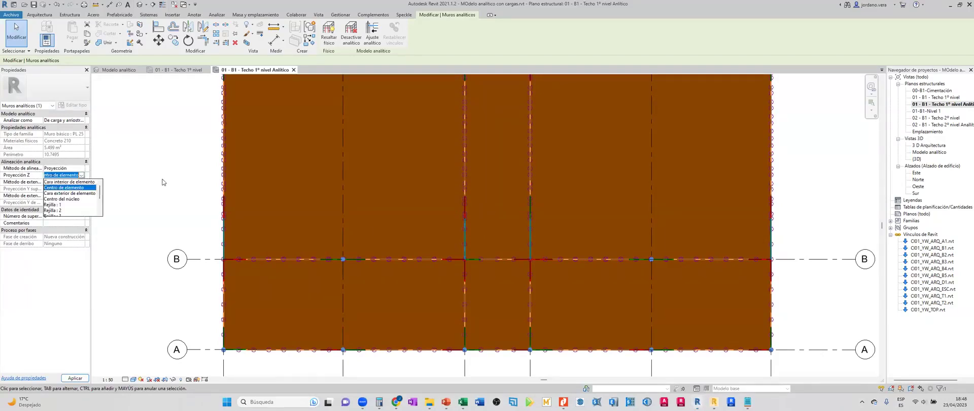
scroll(371, 144, down, 1)
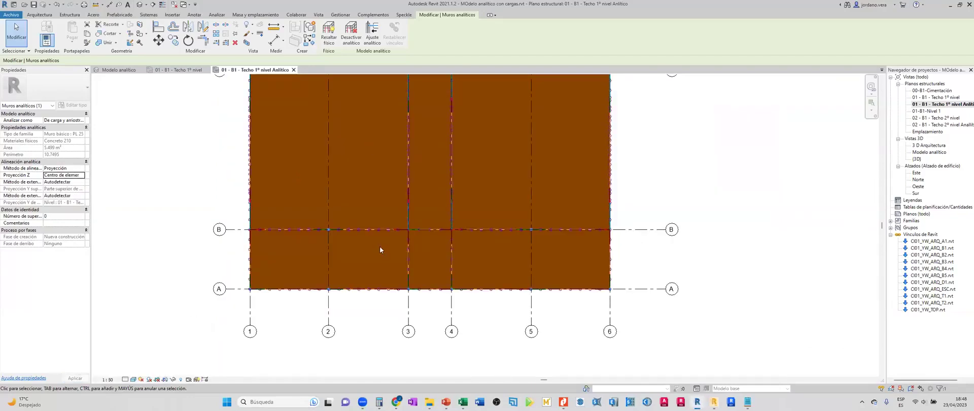
scroll(295, 228, down, 2)
click(82, 175)
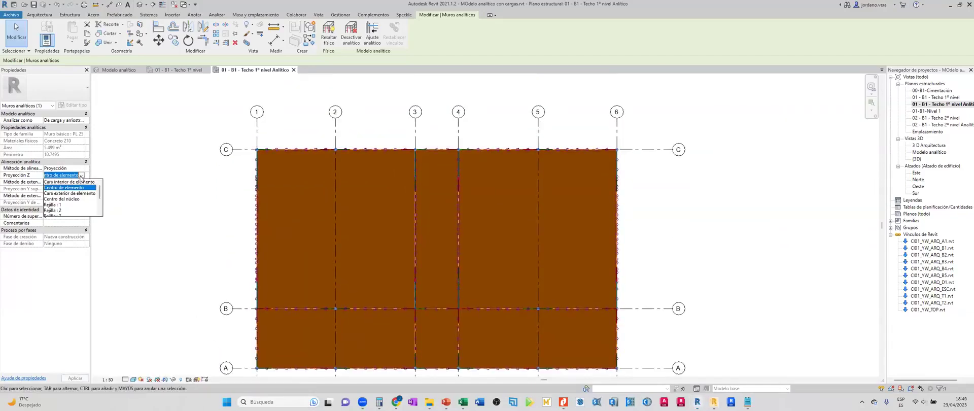
scroll(65, 207, down, 2)
key(Escape)
key(Escape)
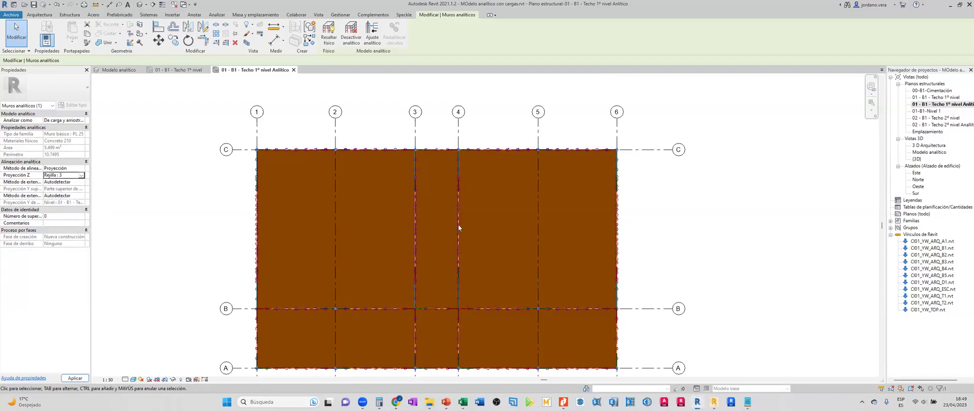
Set the alignment method of the analytical wall on grid 4 near grid B to Proyección and its Z projection to Rejilla : 4.
scroll(453, 288, up, 3)
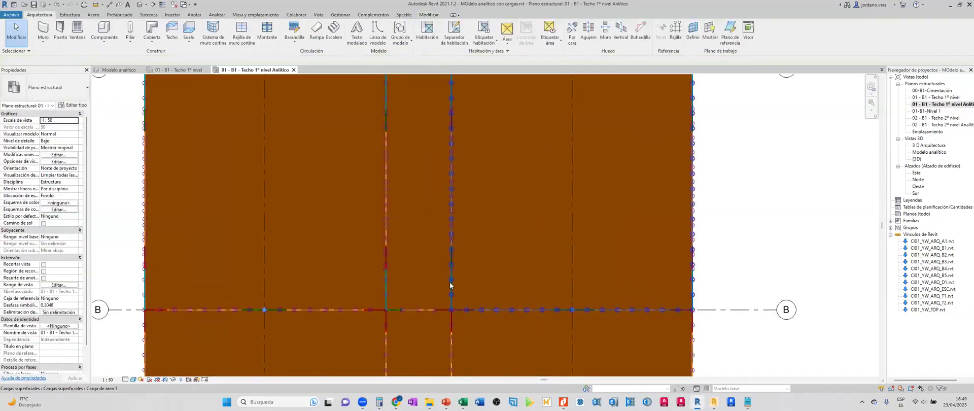
click(450, 286)
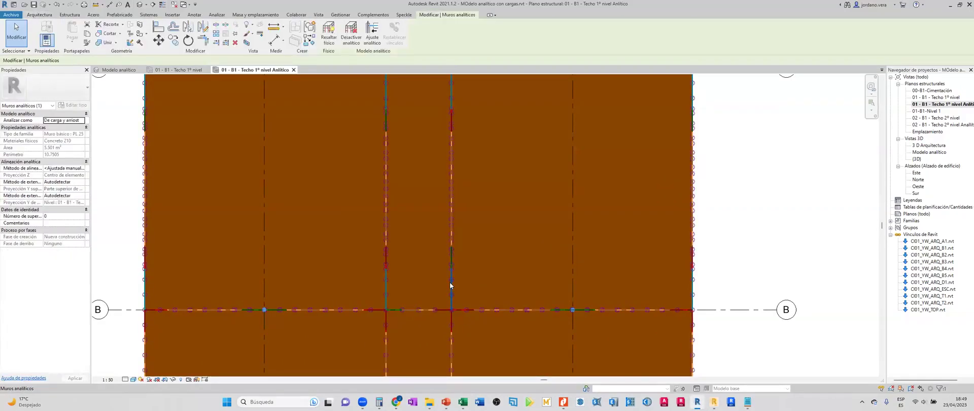
click(82, 168)
click(74, 181)
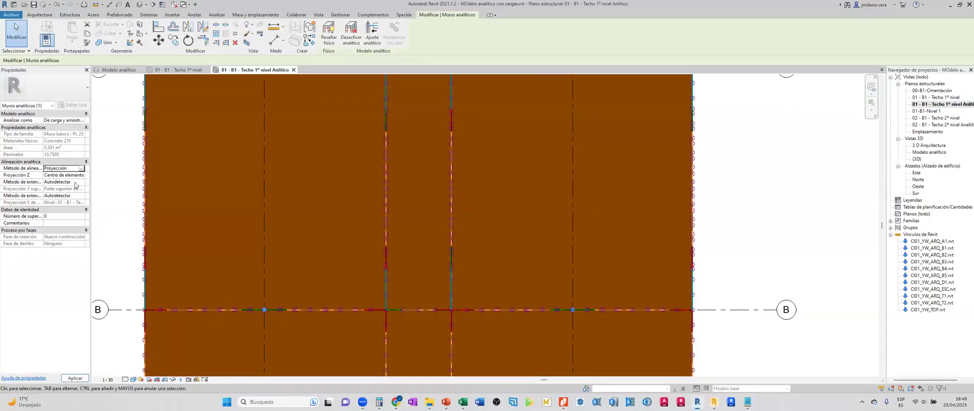
click(81, 175)
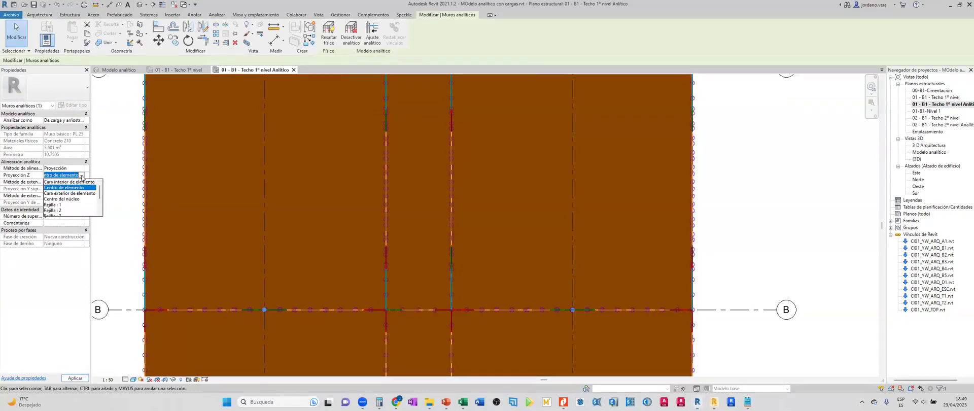
scroll(70, 209, down, 1)
click(64, 205)
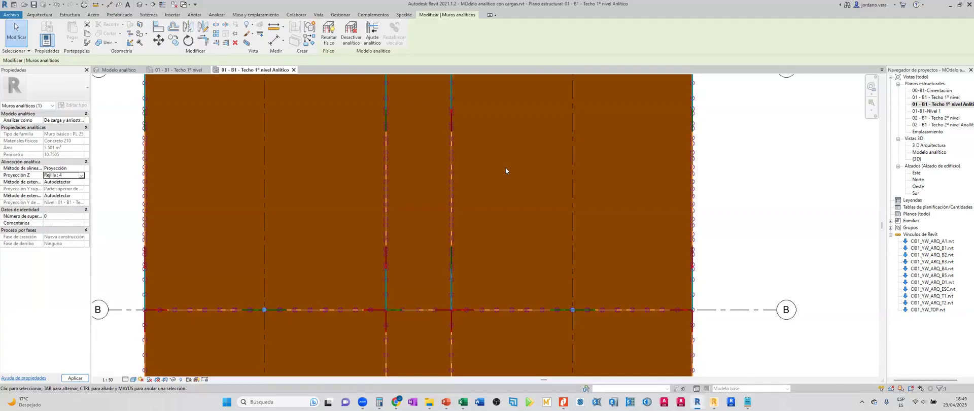
Set the alignment method of the analytical wall on grid 6 near grid B to Proyección and its Z projection to Rejilla : 6.
middle_drag(666, 290, 455, 283)
key(Escape)
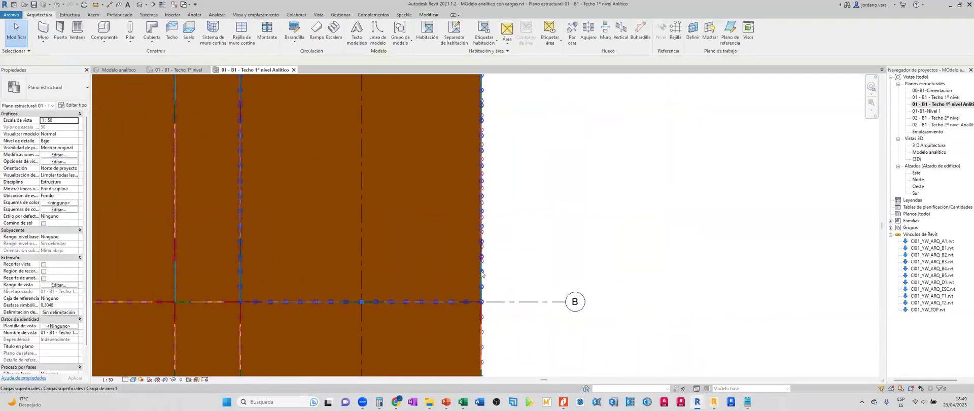
click(481, 270)
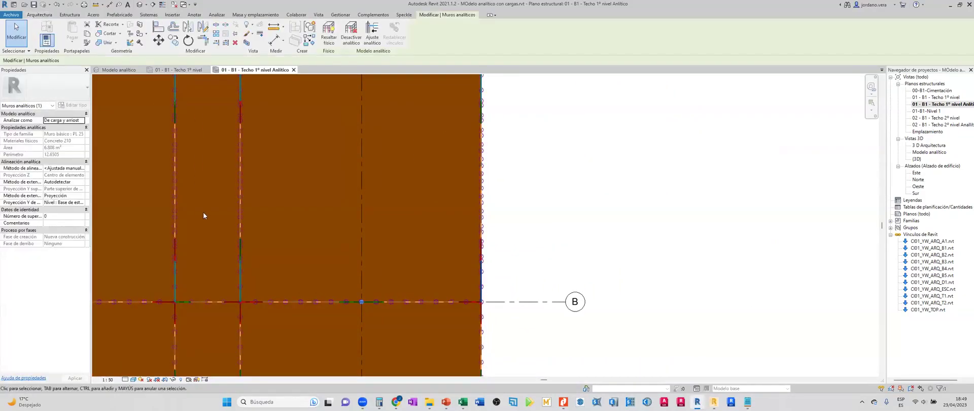
click(81, 169)
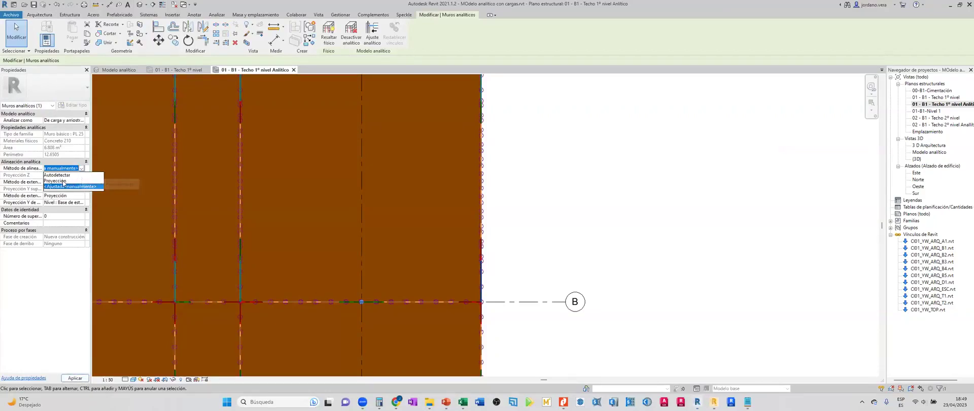
click(72, 178)
click(81, 175)
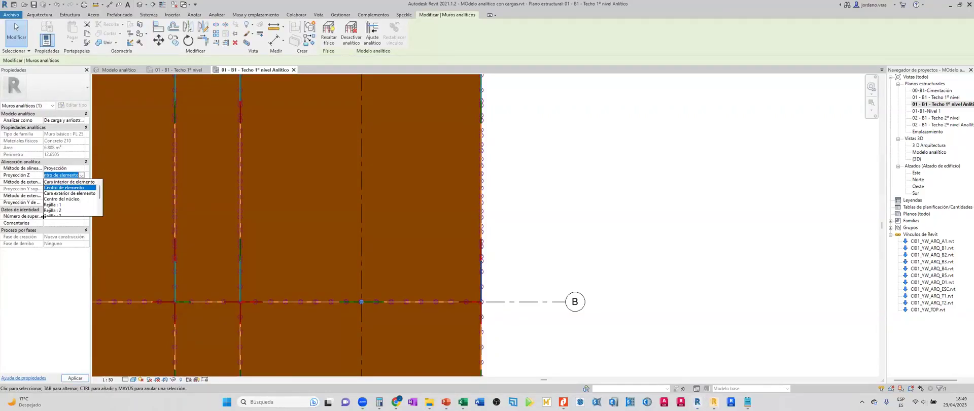
scroll(63, 210, down, 2)
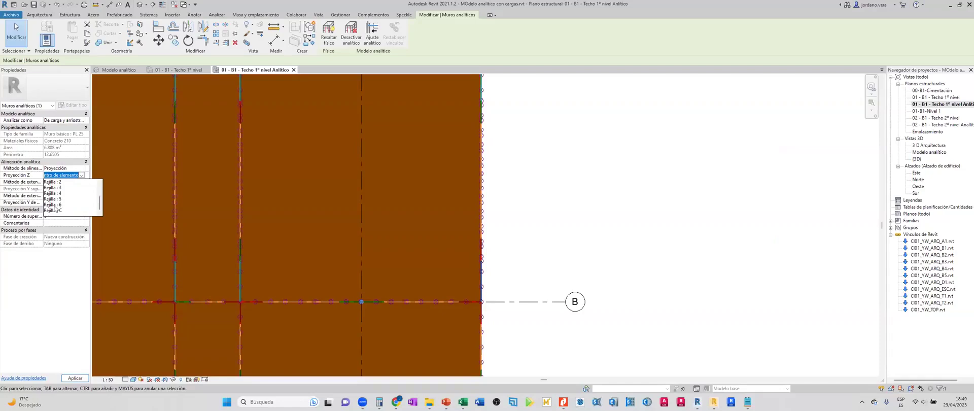
click(54, 205)
Set the alignment method of the analytical wall on grid 1 near grid B to Proyección and its Z projection to Rejilla : 1.
scroll(519, 225, down, 2)
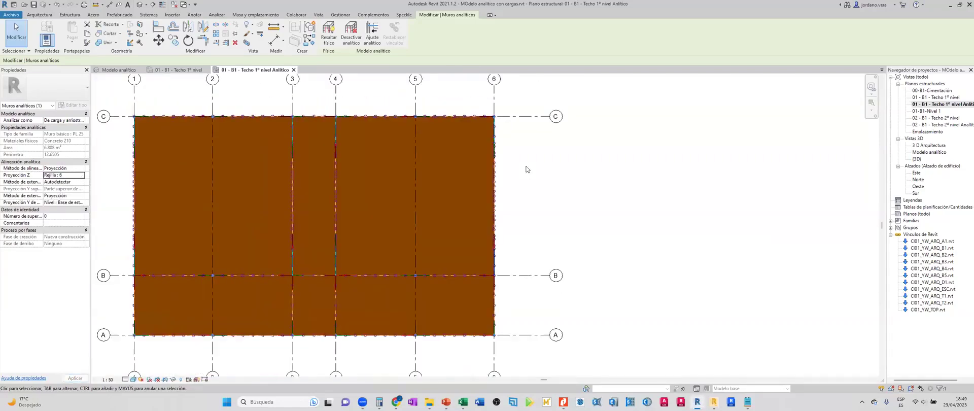
scroll(319, 226, up, 3)
key(Escape)
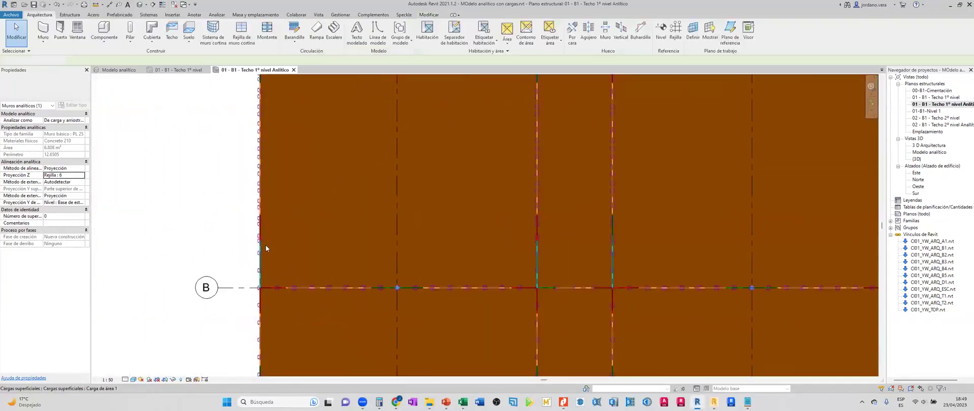
click(261, 249)
click(83, 169)
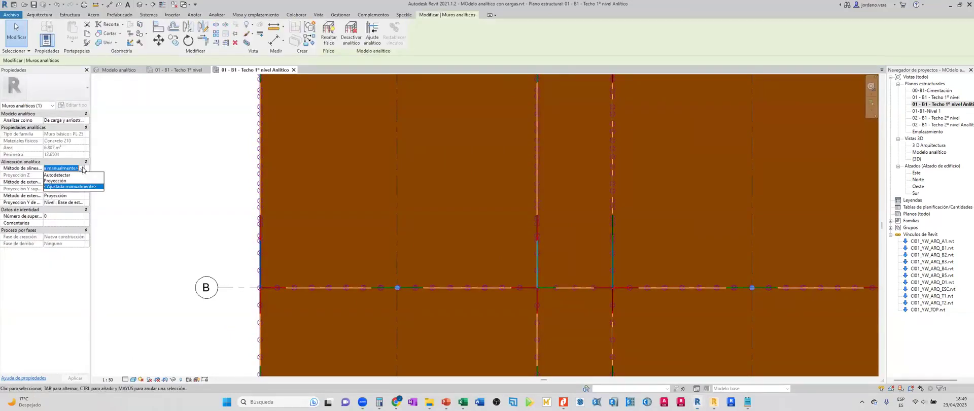
click(66, 180)
click(81, 175)
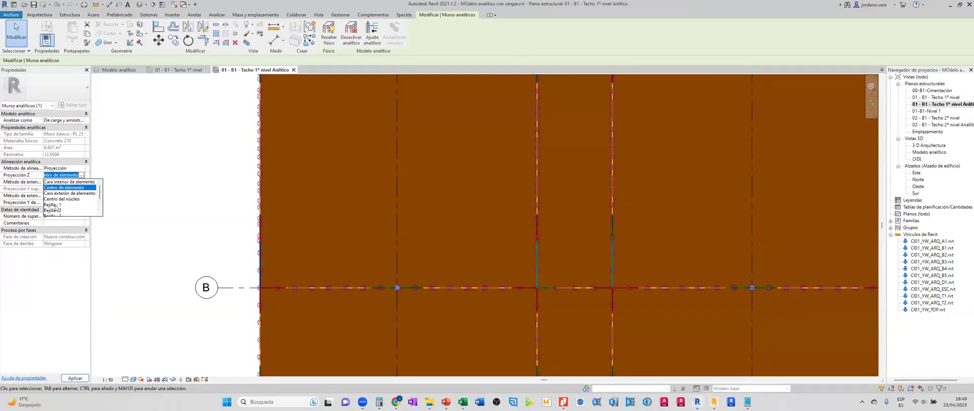
click(53, 205)
Check the plan along grids B and C for analytical walls still off their grid lines.
scroll(417, 248, down, 6)
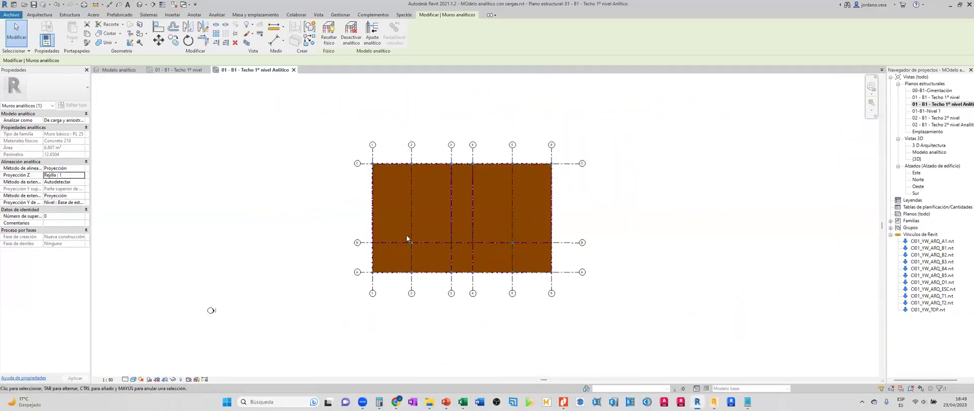
scroll(406, 235, up, 5)
key(Escape)
scroll(389, 245, up, 6)
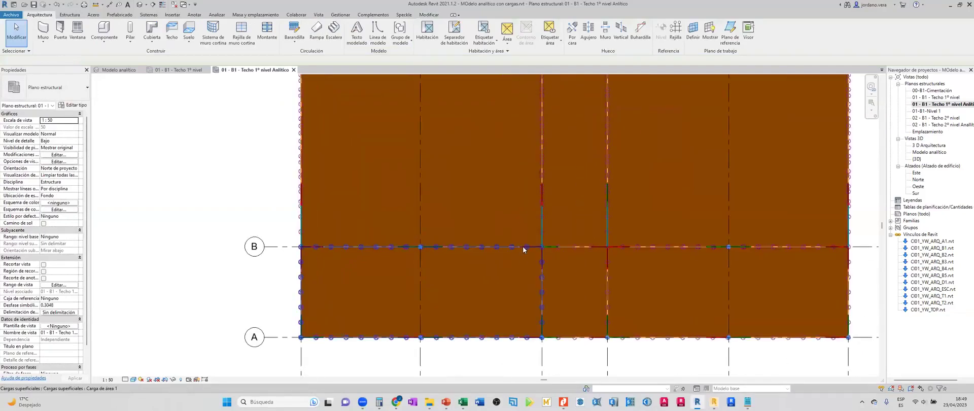
scroll(515, 239, up, 2)
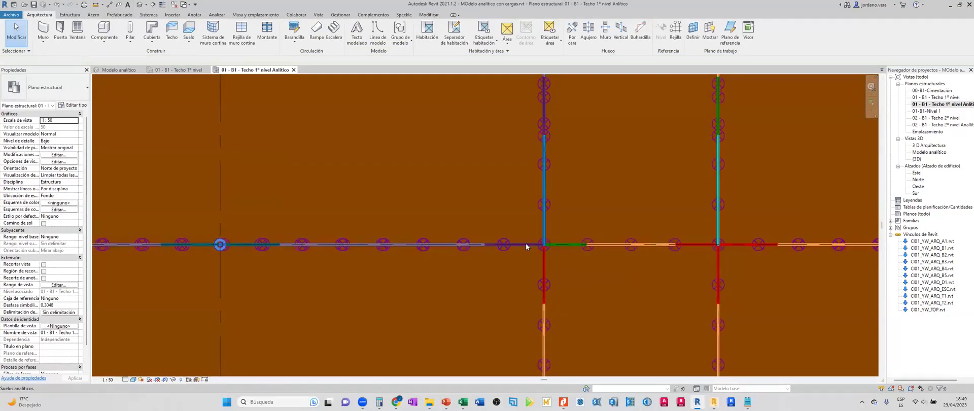
key(alt+Tab)
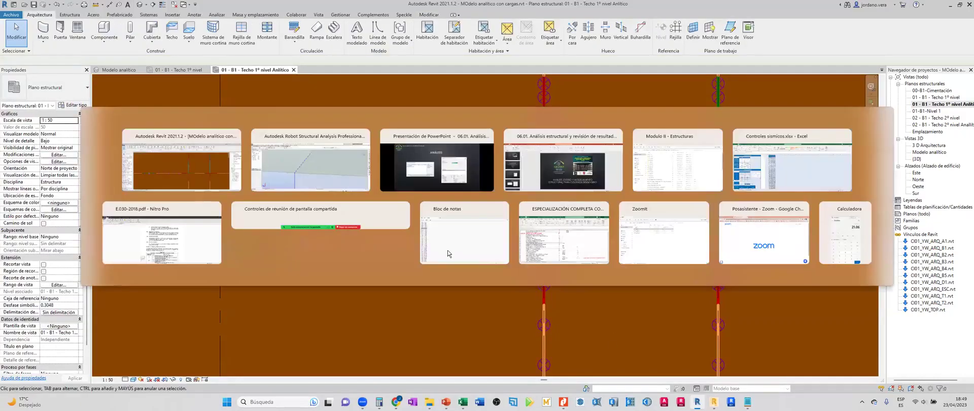
key(alt+Tab)
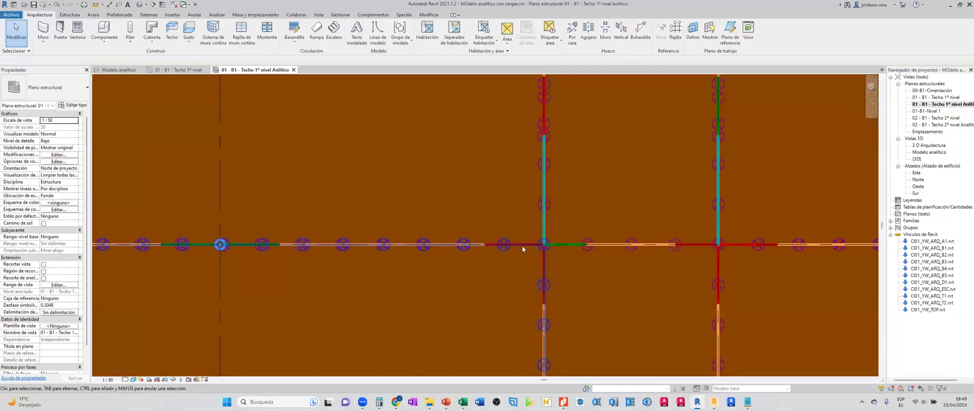
scroll(522, 245, down, 2)
scroll(522, 244, down, 3)
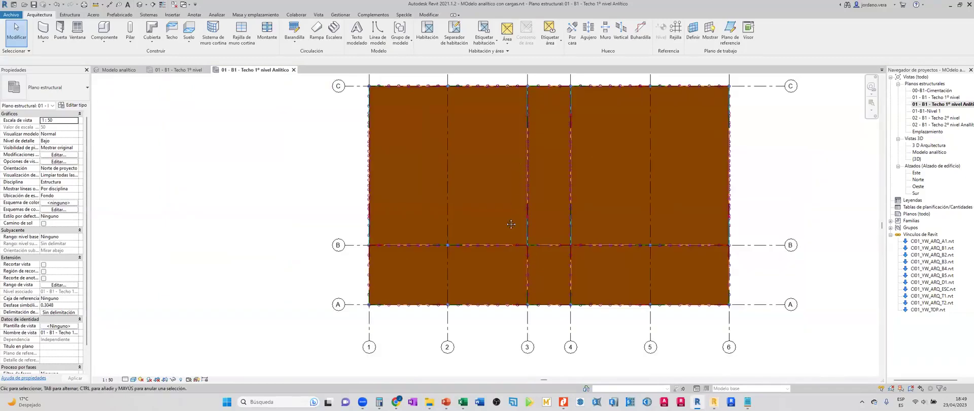
scroll(511, 219, up, 3)
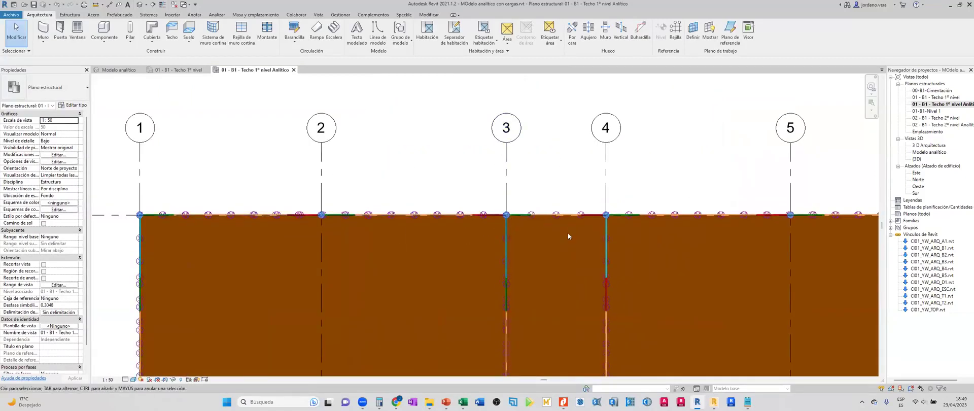
middle_drag(677, 292, 592, 173)
Switch to Robot and show the member section shapes briefly to compare them with the analytical wall edges.
scroll(528, 221, down, 5)
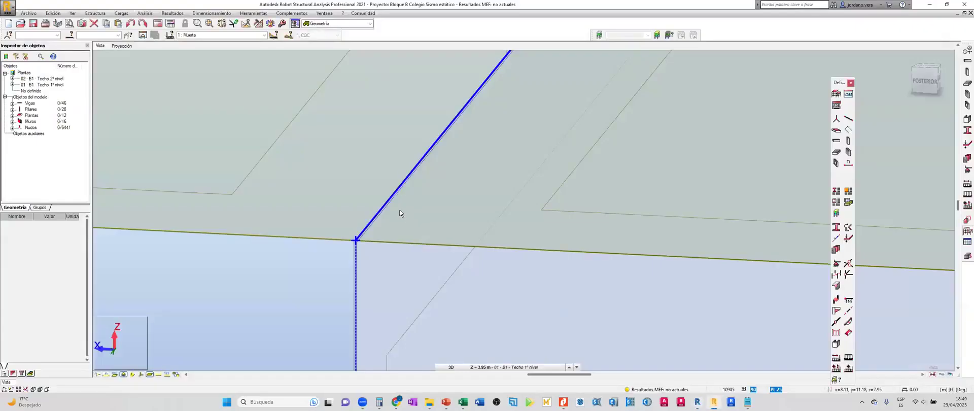
scroll(397, 216, down, 5)
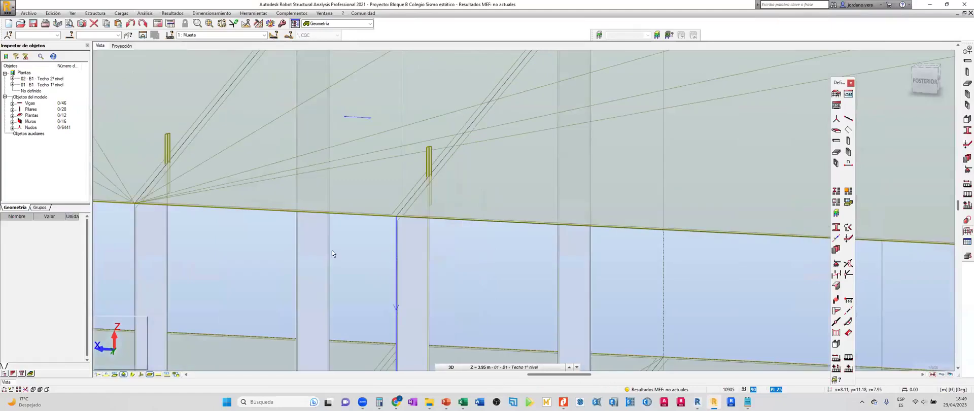
click(132, 374)
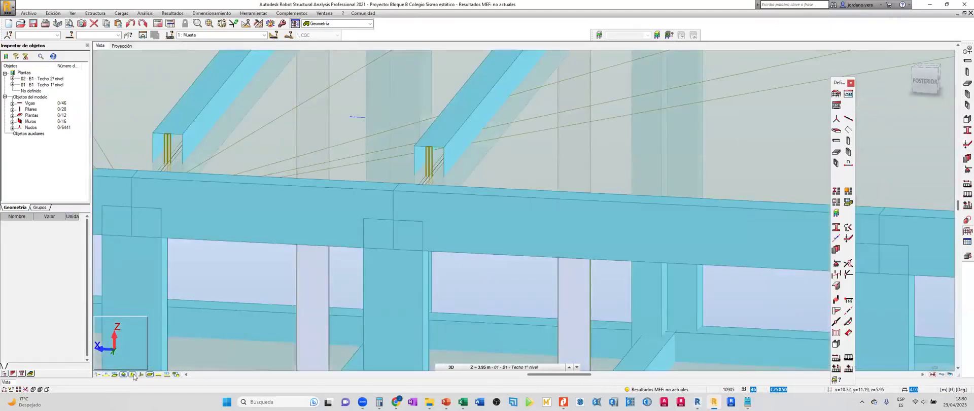
click(133, 374)
Examine the corner where the wall meets the slab edge, selecting the wall panel and the adjoining slab to compare their edges.
scroll(427, 217, up, 4)
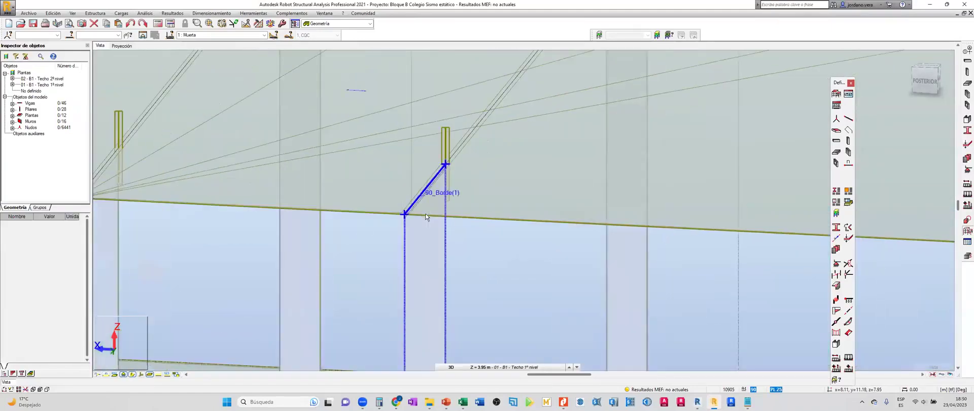
scroll(347, 218, up, 3)
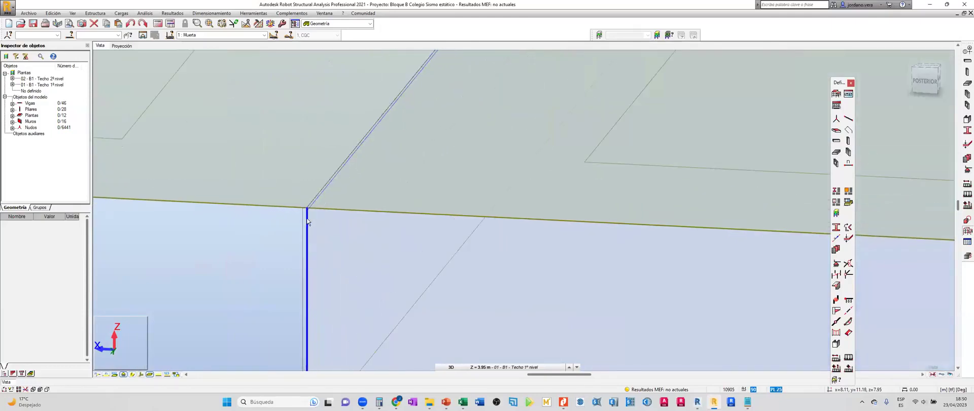
scroll(302, 211, up, 2)
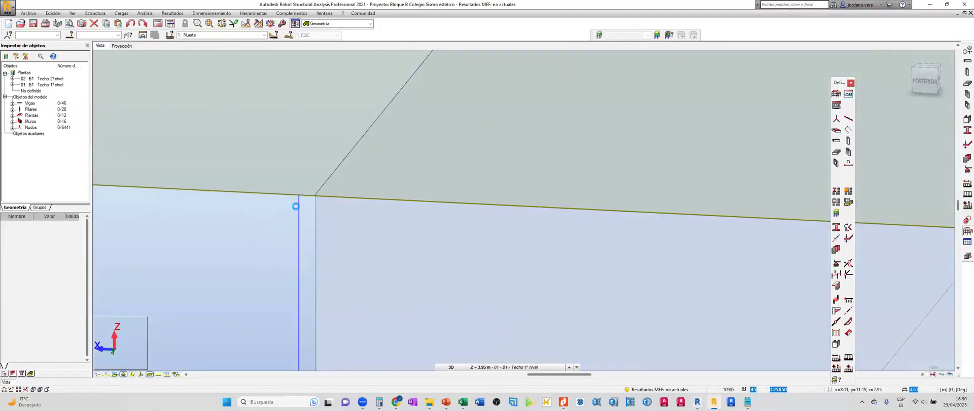
click(327, 200)
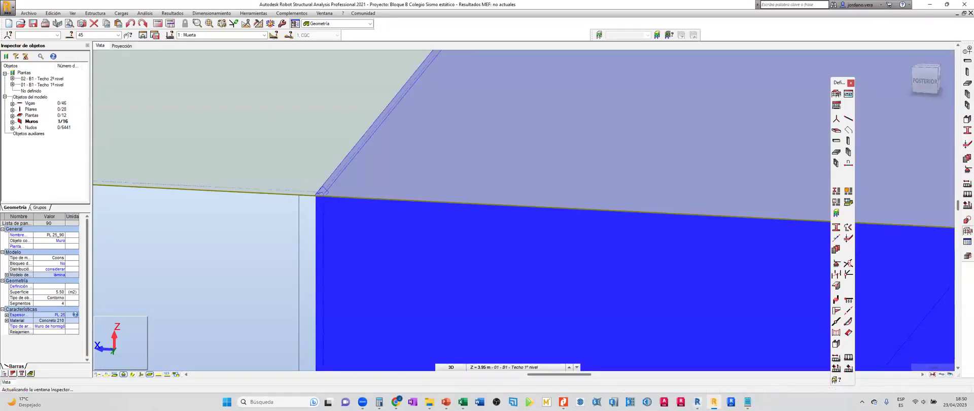
click(320, 219)
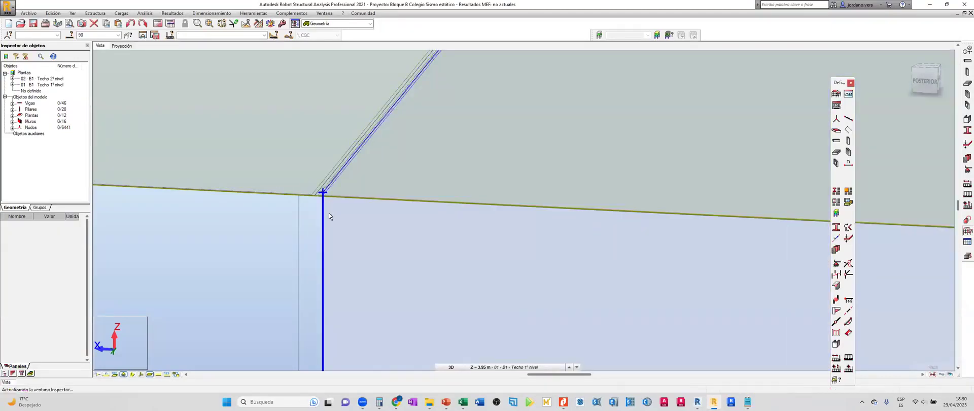
click(327, 210)
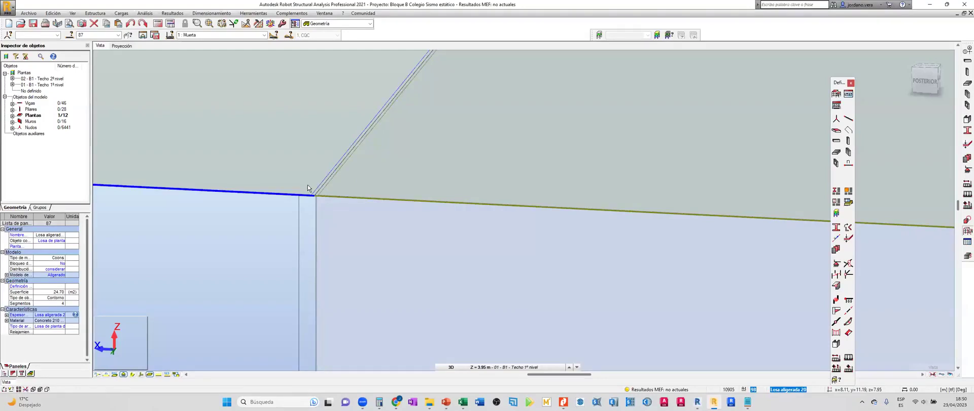
key(Escape)
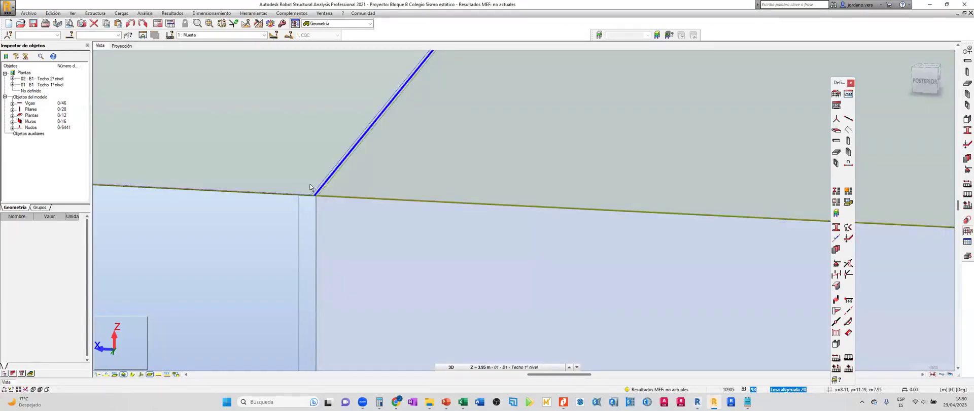
Switch back to Revit, open the Modelo analítico 3D view and turn on thin lines.
click(697, 401)
scroll(422, 248, down, 3)
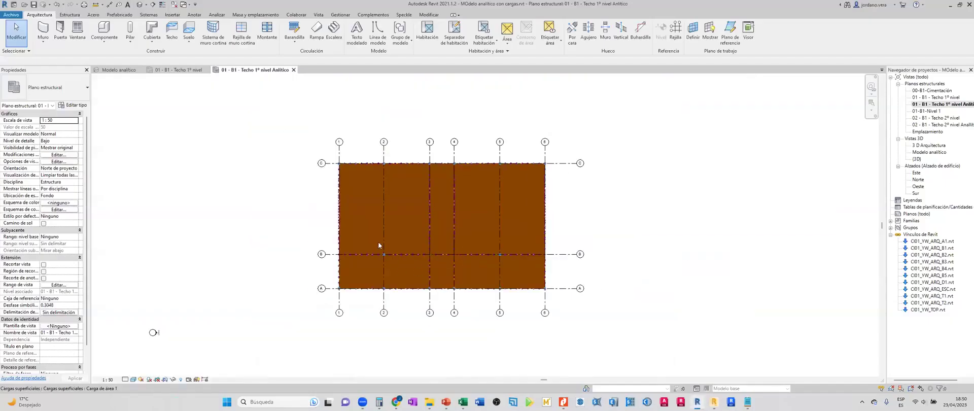
double_click(924, 152)
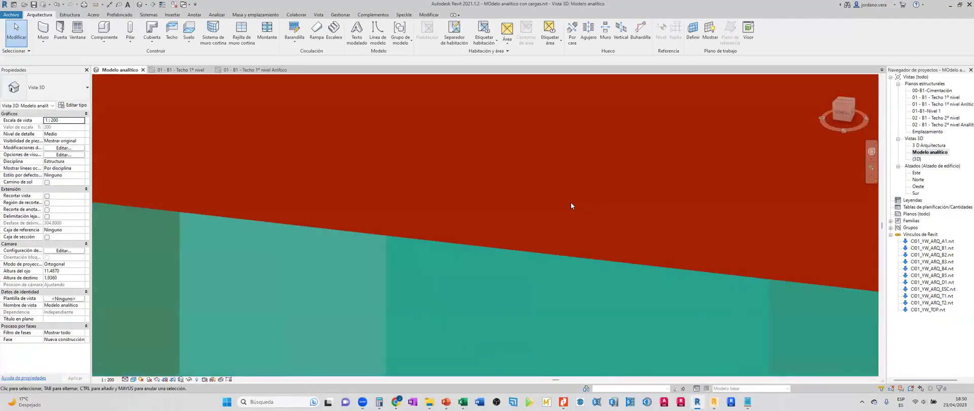
scroll(571, 202, down, 5)
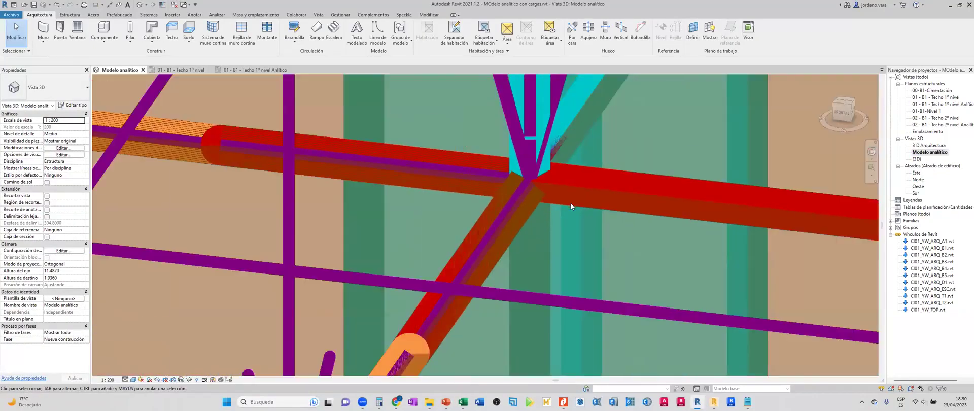
scroll(571, 203, down, 4)
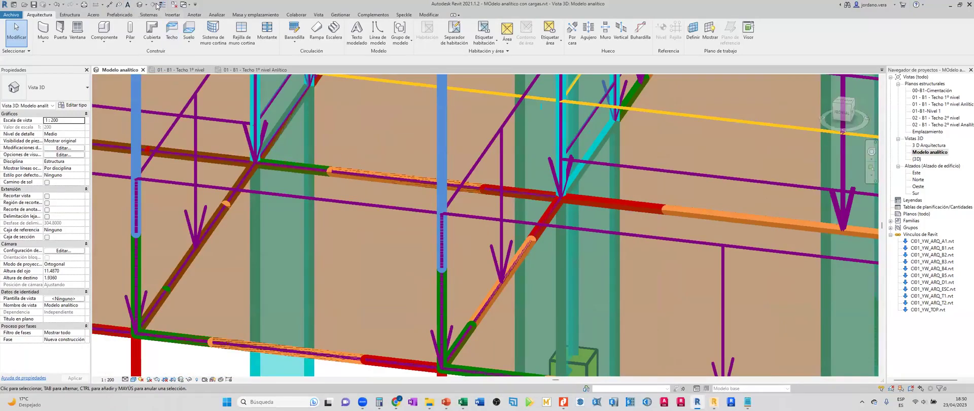
click(163, 5)
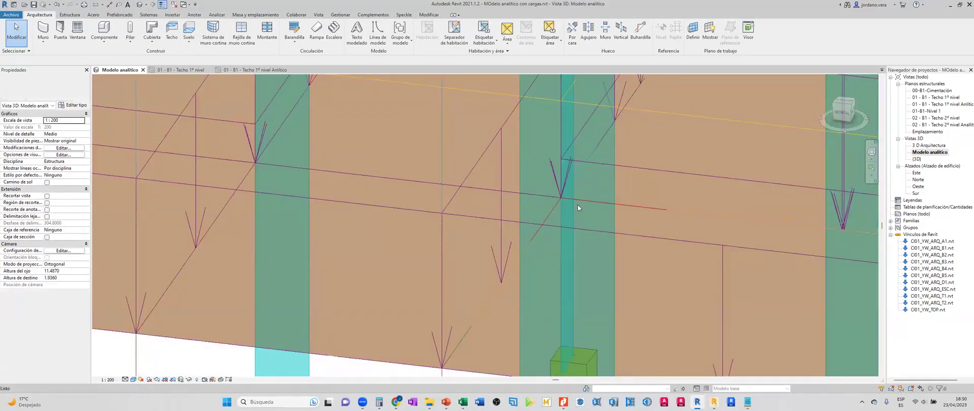
Inspect the corner where the first-level slab edge meets the wall, selecting the Viva area load there to check its boundary.
scroll(577, 205, down, 4)
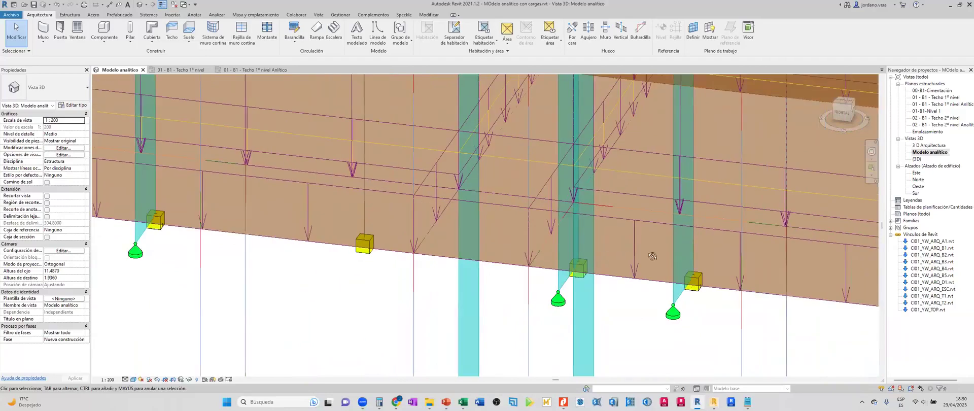
scroll(652, 256, down, 5)
shift+middle_drag(685, 252, 443, 248)
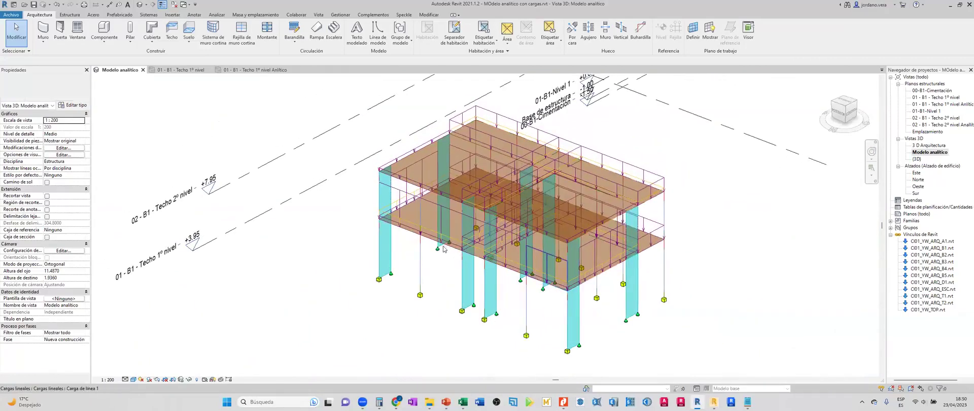
scroll(443, 248, up, 10)
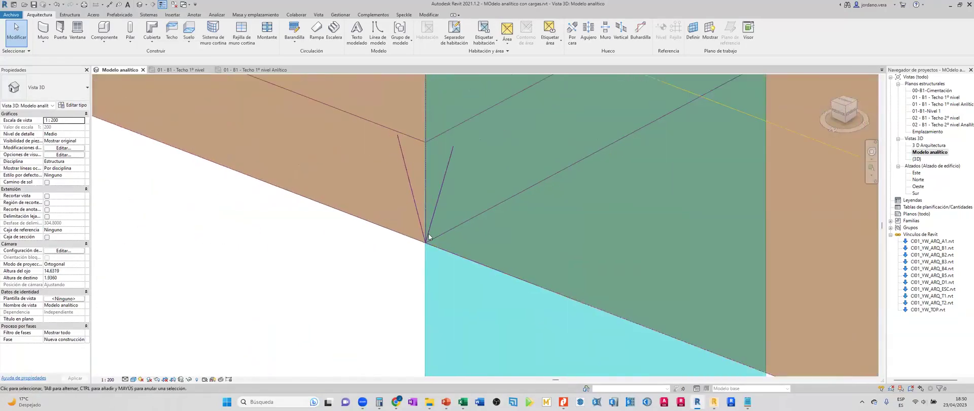
scroll(428, 236, up, 5)
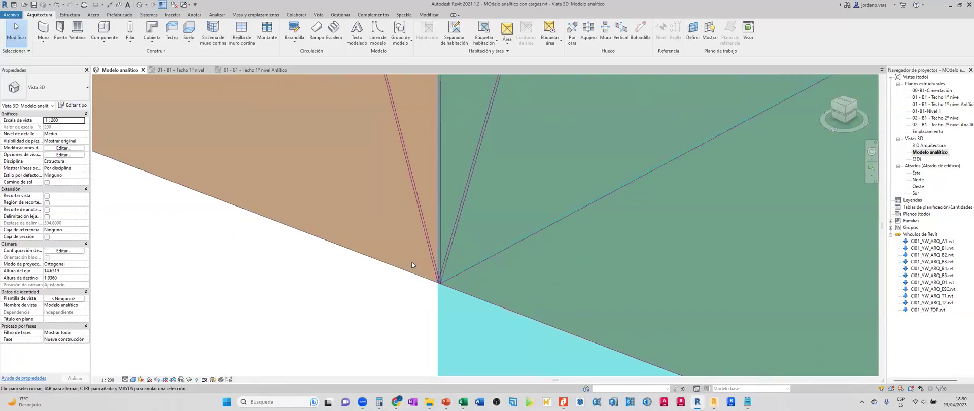
scroll(412, 262, up, 2)
scroll(476, 322, up, 4)
scroll(459, 292, up, 1)
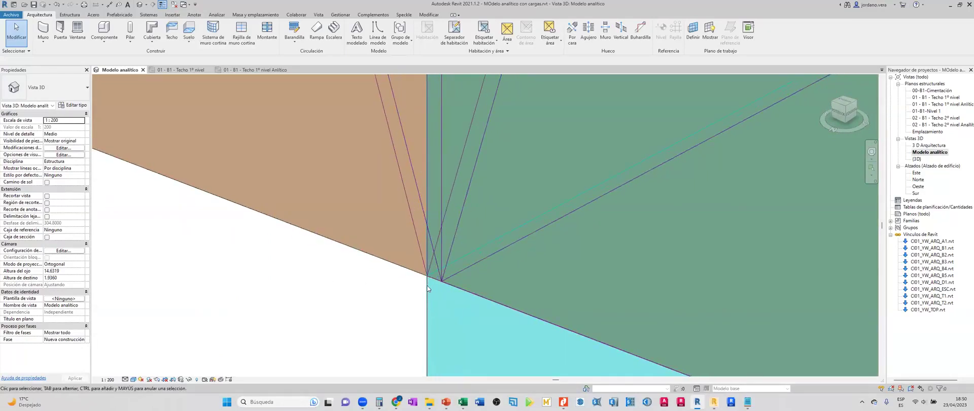
click(455, 276)
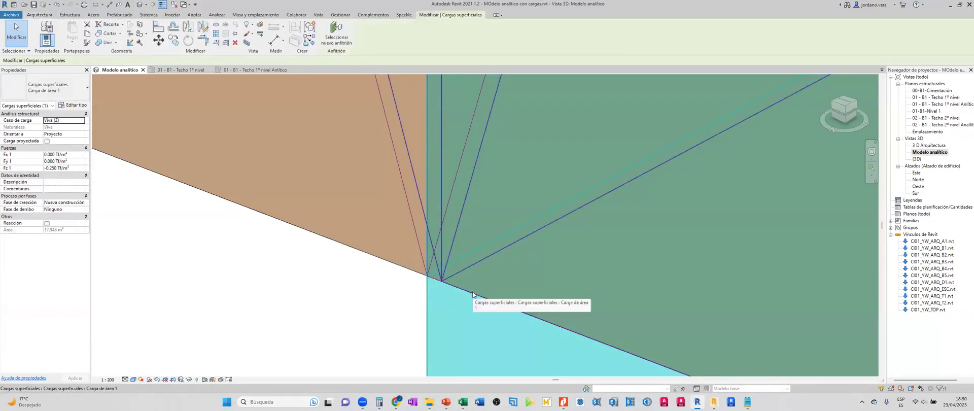
key(Escape)
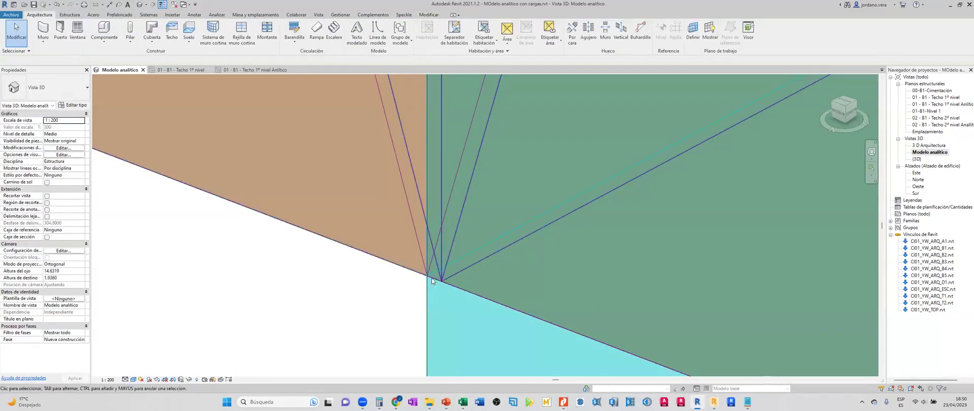
Cycle through the overlapping elements along the slab edge beside the wall to check the analytical slab.
key(Tab)
click(388, 263)
key(Escape)
key(Tab)
click(389, 263)
key(Escape)
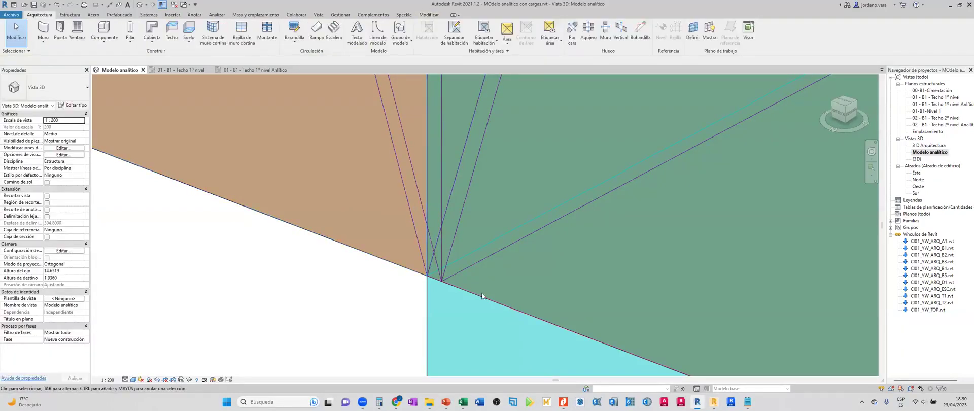
Select the Muerta area load at the wall corner to check its boundary against the analytical slab.
click(465, 273)
key(Escape)
click(465, 273)
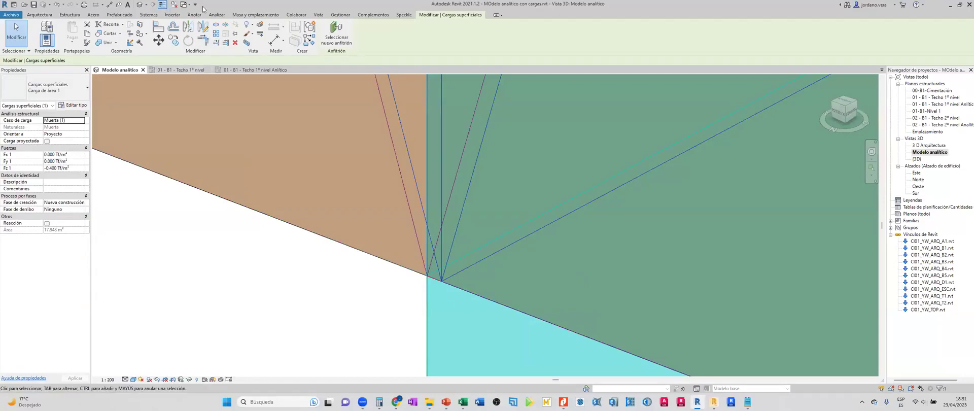
Apply the analytical model reset to the selected Muerta area load and open the 01 - B1 - Techo 1º nivel Anlítico plan.
click(217, 15)
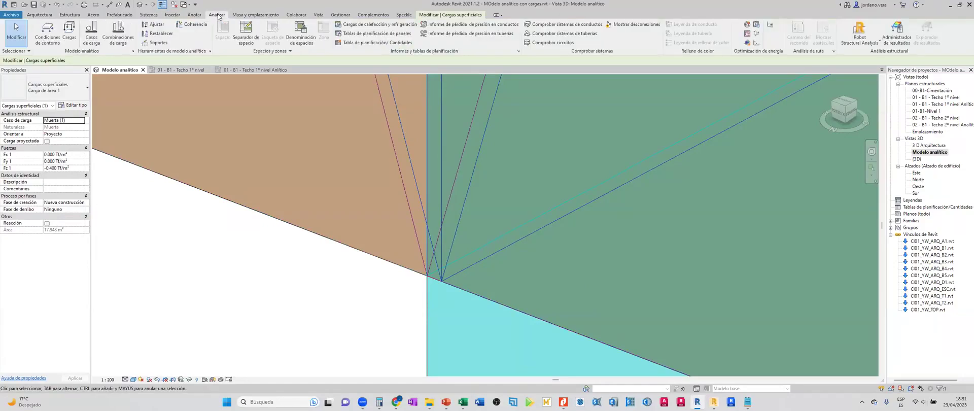
click(160, 34)
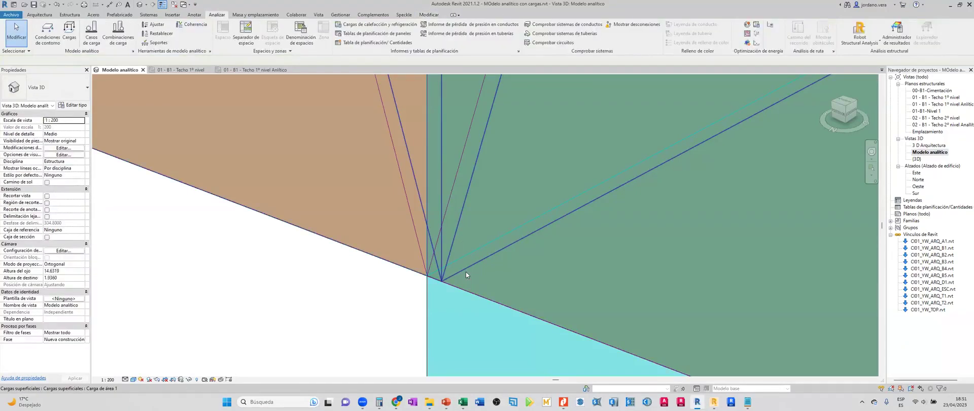
double_click(935, 104)
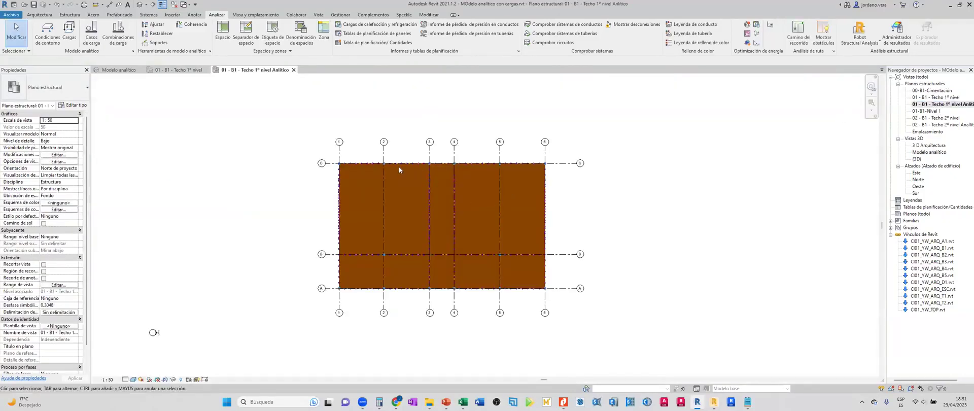
Hide the Cargas estructurales category of the analytical model in the plan's visibility/graphics overrides.
scroll(435, 169, up, 3)
key(v)
key(g)
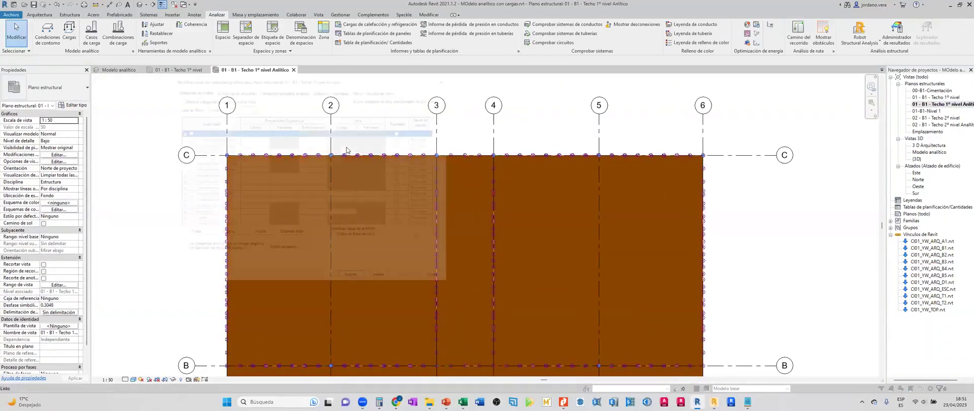
click(258, 82)
click(196, 149)
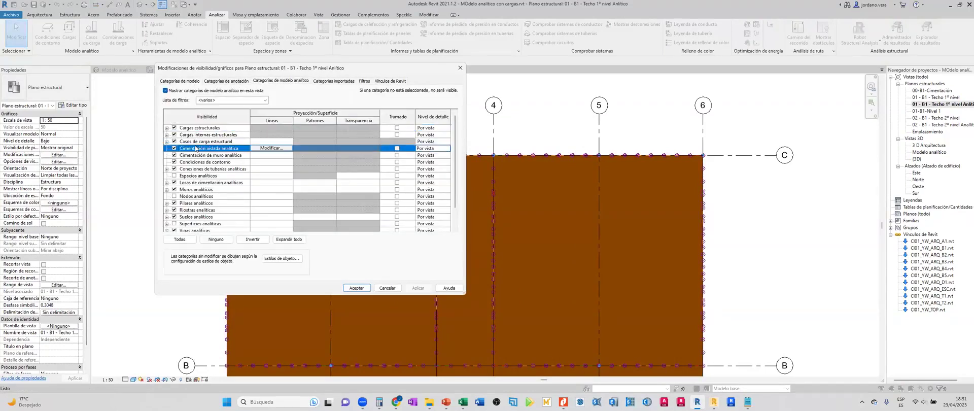
click(166, 128)
click(166, 127)
click(171, 129)
click(375, 288)
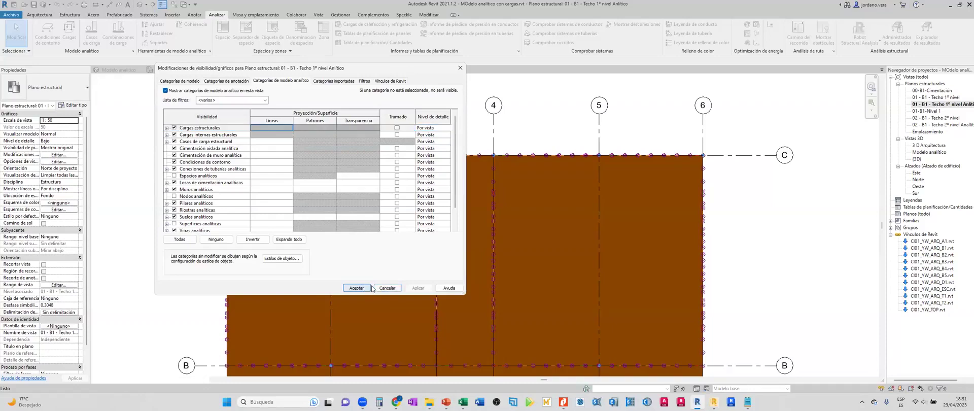
key(v)
key(g)
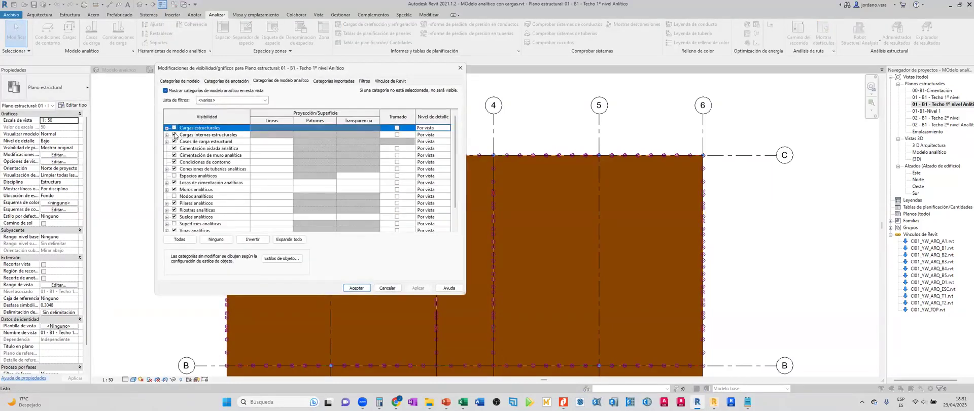
click(367, 287)
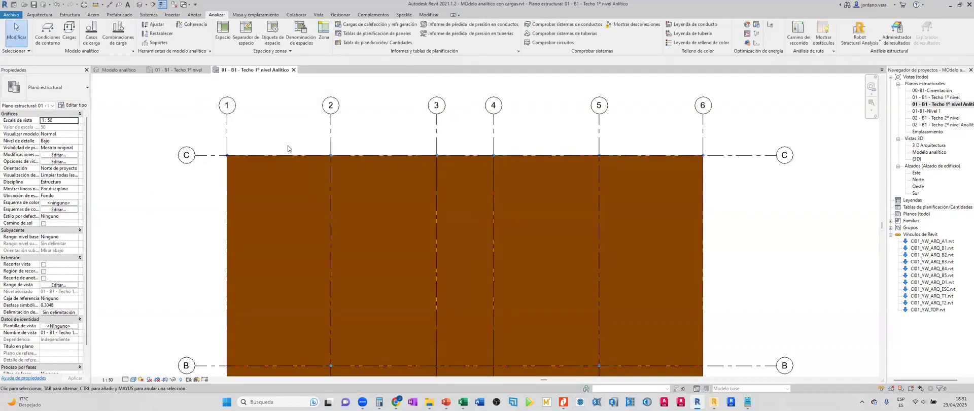
Check the edge along grid C of the analytical slab between grids 1 and 3, and reset its analytical model.
click(257, 155)
scroll(412, 155, up, 2)
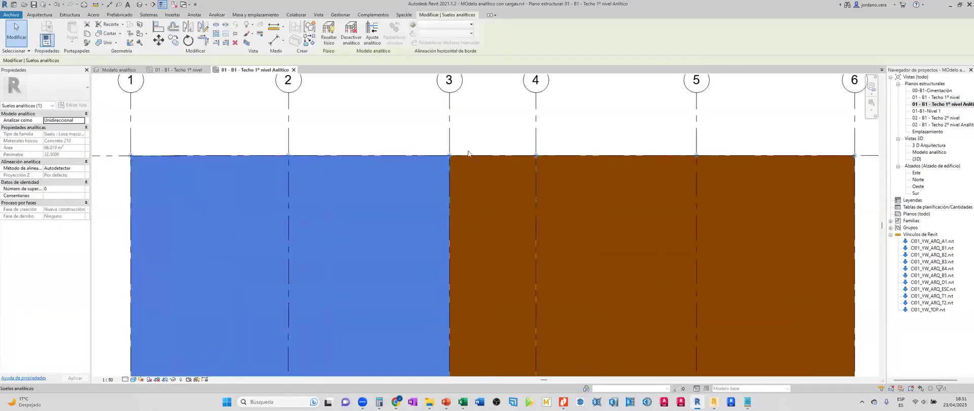
scroll(438, 157, up, 5)
scroll(430, 159, up, 5)
scroll(401, 164, up, 3)
scroll(425, 153, up, 2)
scroll(406, 157, down, 2)
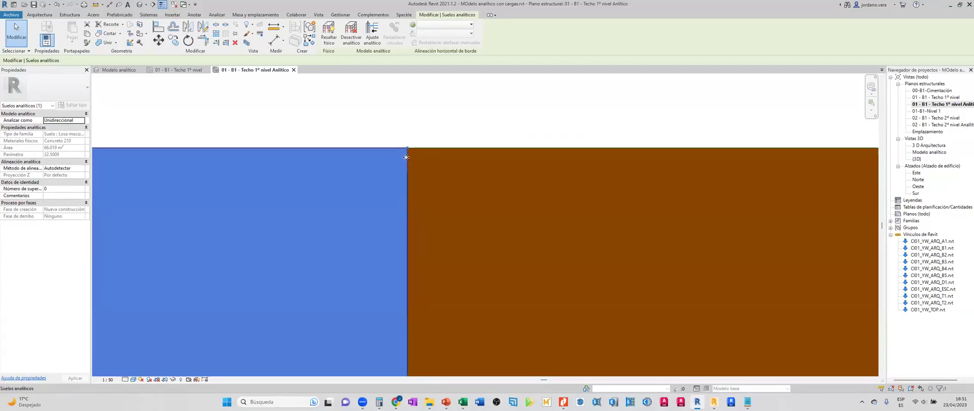
click(217, 15)
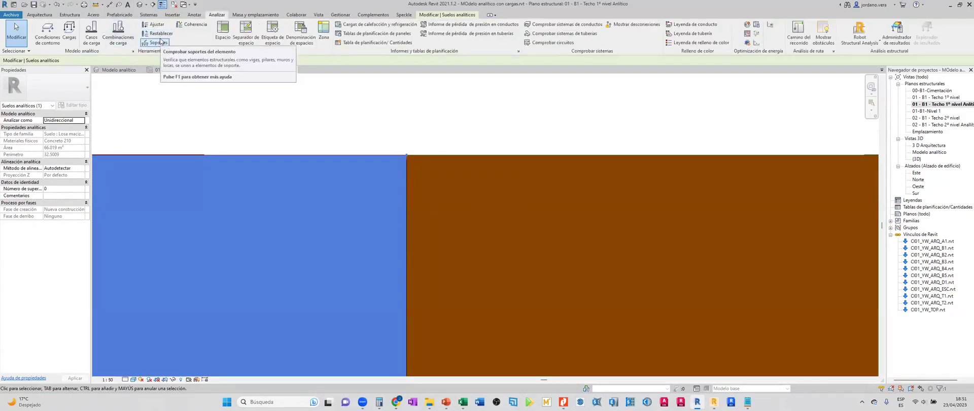
Reset the analytical model of the slab between grids 3 and 4 that adjoins grid C.
click(425, 156)
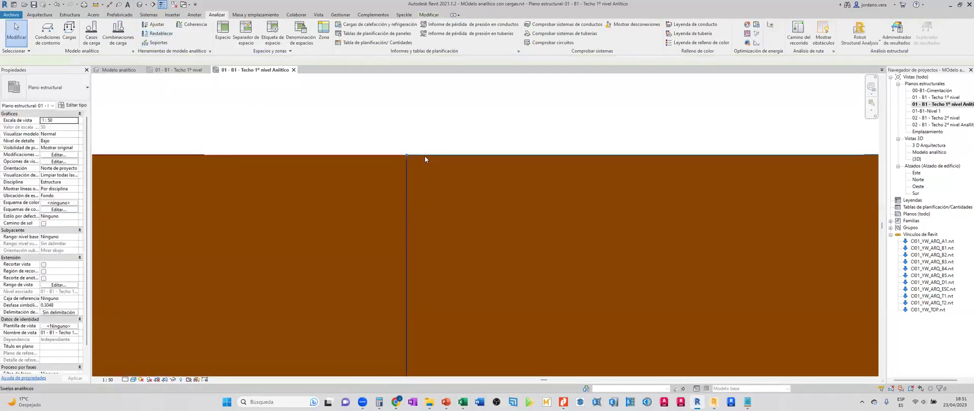
click(214, 15)
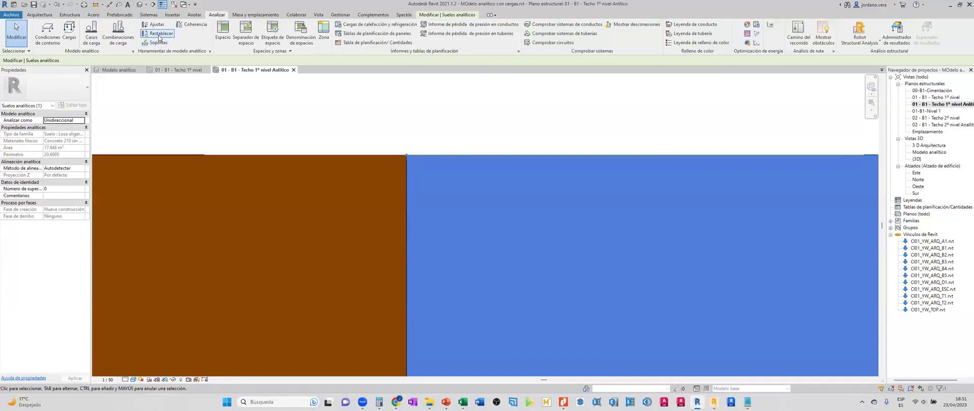
click(526, 204)
scroll(518, 208, down, 6)
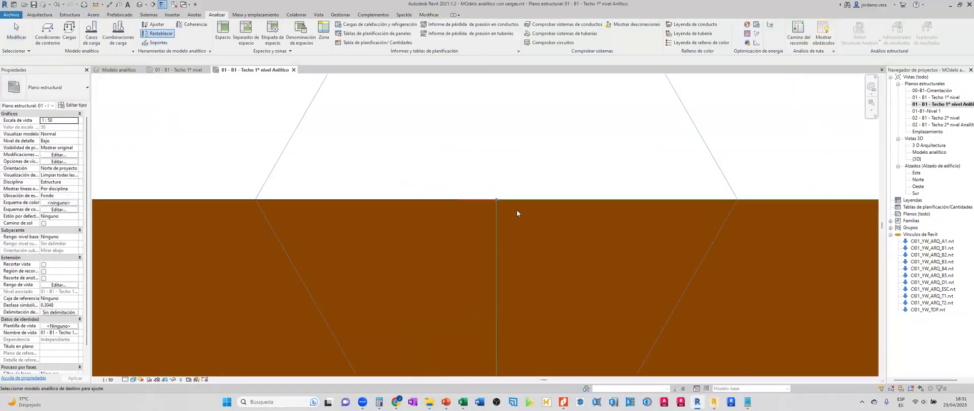
scroll(517, 209, down, 8)
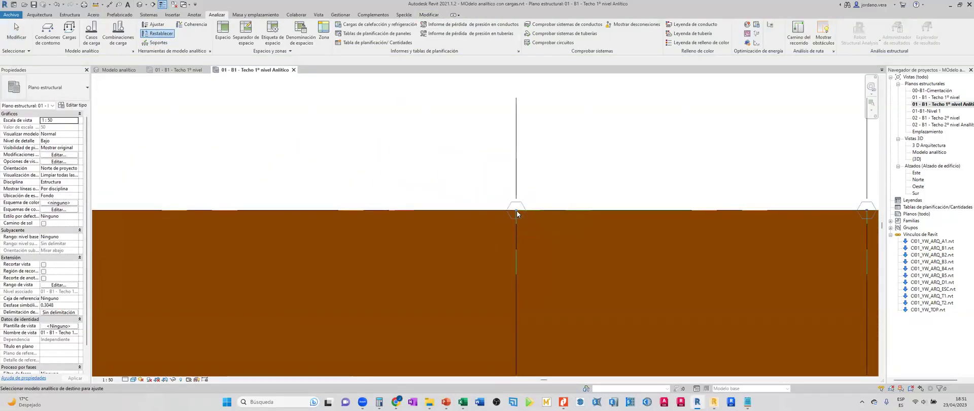
scroll(516, 211, down, 5)
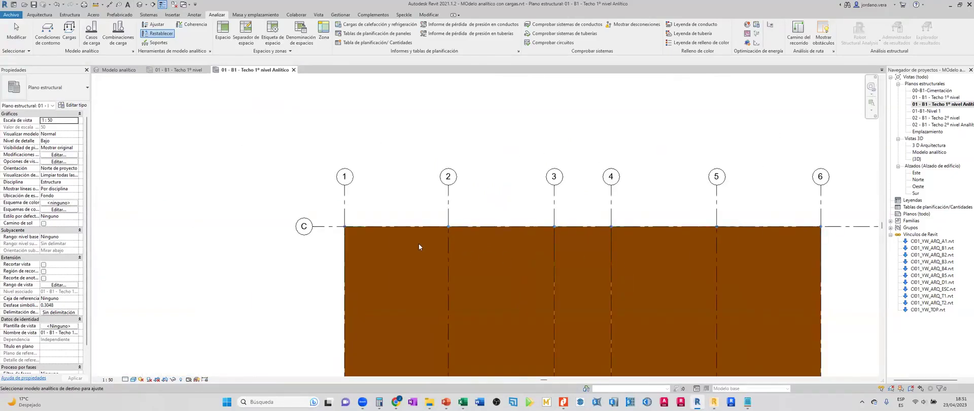
key(Escape)
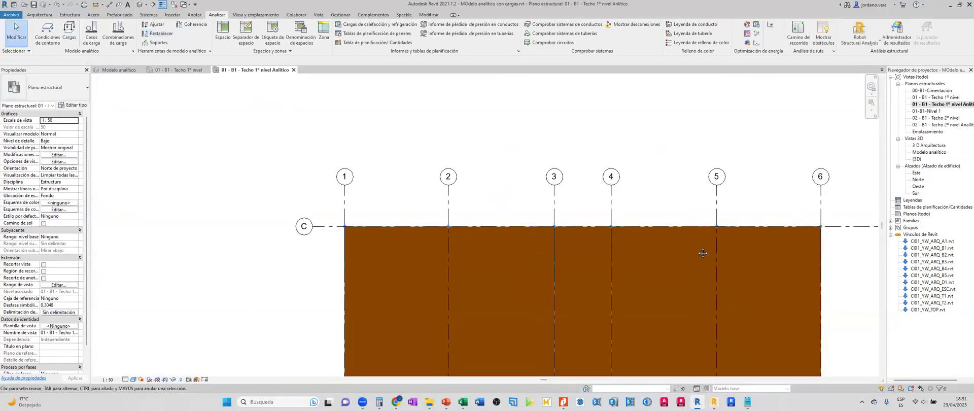
Reset the analytical model of the slab between grids 1 and 3 and grids A and B.
middle_drag(699, 241, 413, 181)
middle_drag(337, 274, 427, 146)
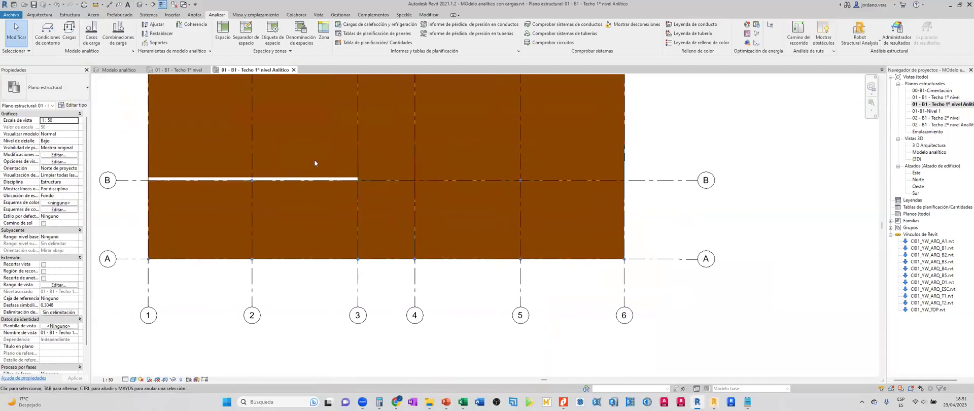
click(327, 181)
middle_drag(224, 187, 378, 217)
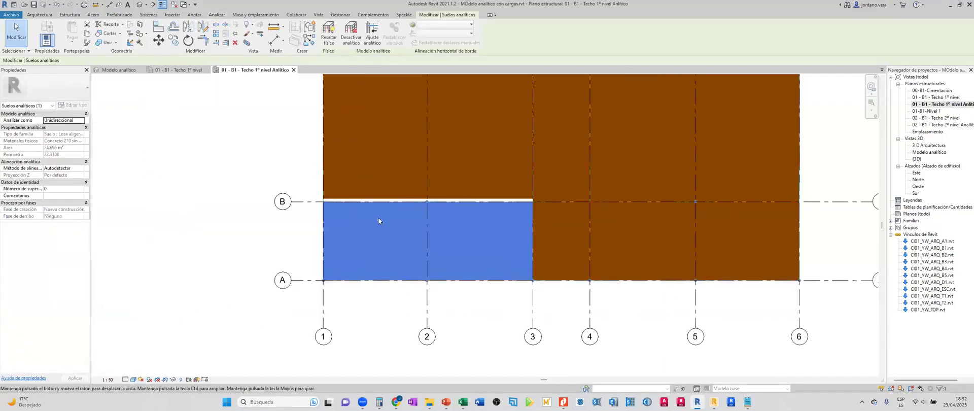
scroll(450, 191, up, 2)
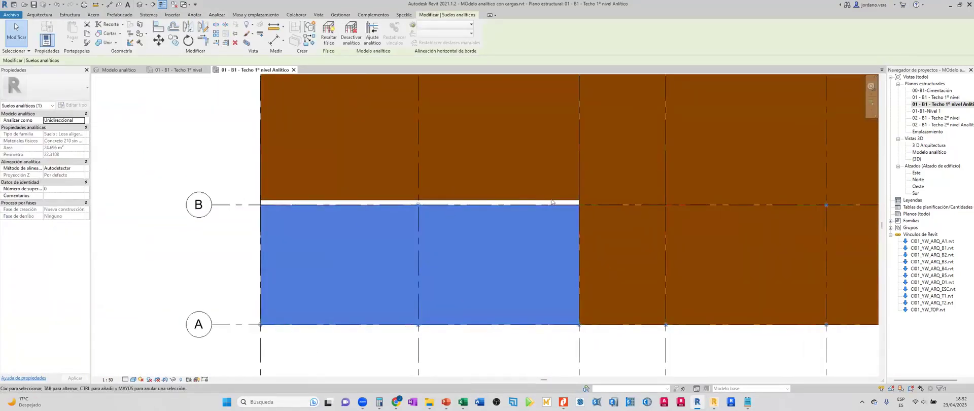
click(209, 16)
click(162, 33)
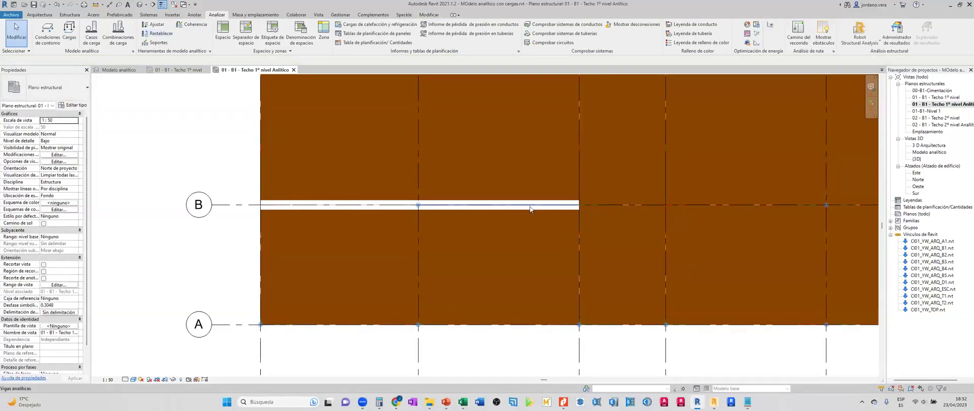
Examine the slab edge along grid A at grid 3 for alignment with the analytical column.
middle_drag(599, 208, 390, 208)
scroll(376, 335, up, 2)
scroll(368, 317, up, 2)
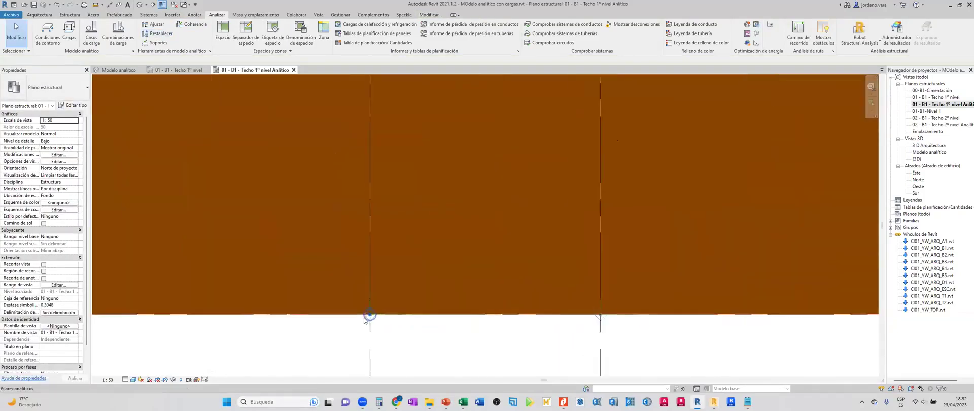
scroll(369, 320, up, 2)
scroll(372, 325, up, 8)
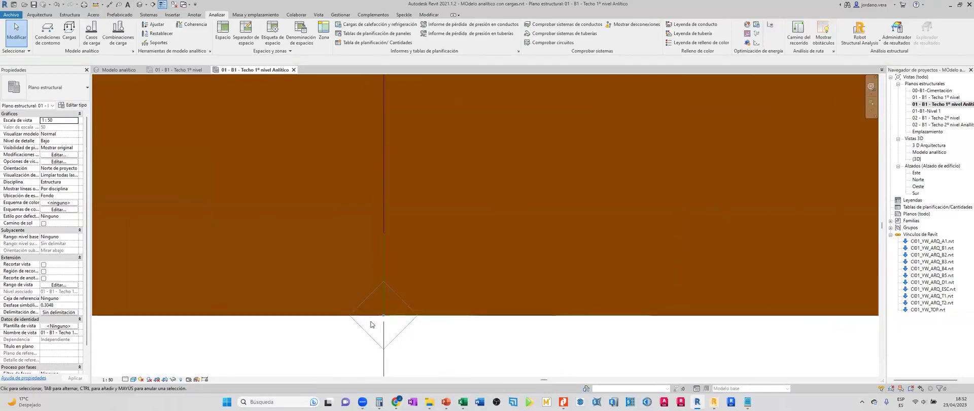
scroll(432, 316, up, 3)
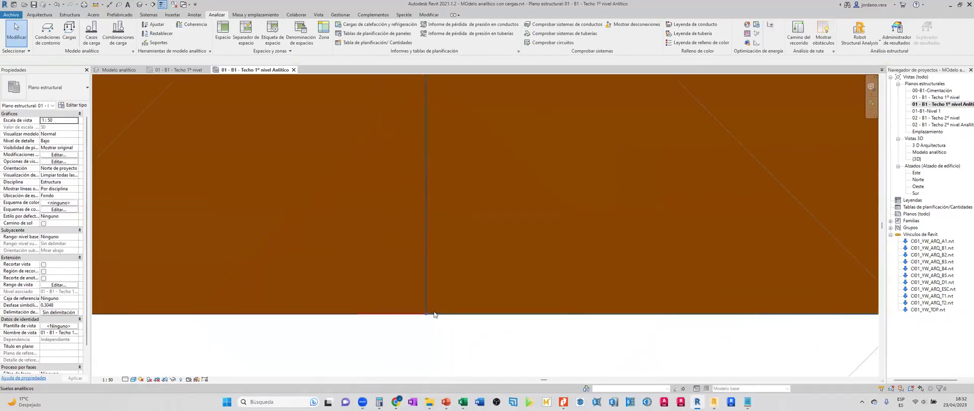
scroll(428, 318, down, 4)
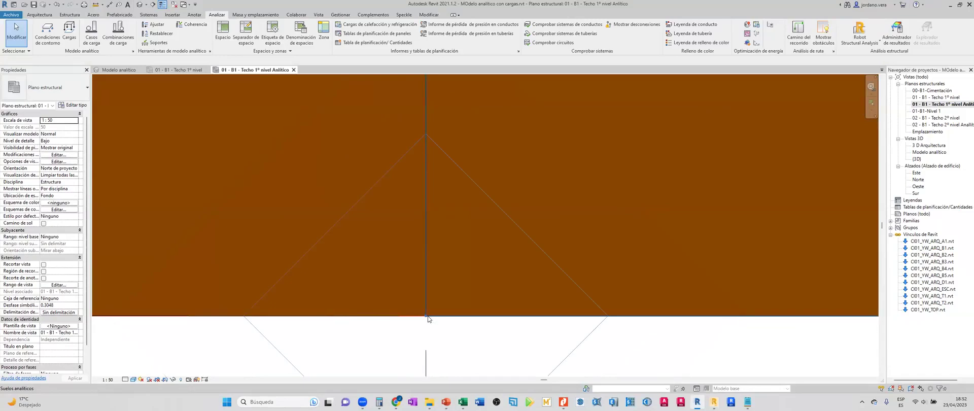
scroll(428, 319, down, 2)
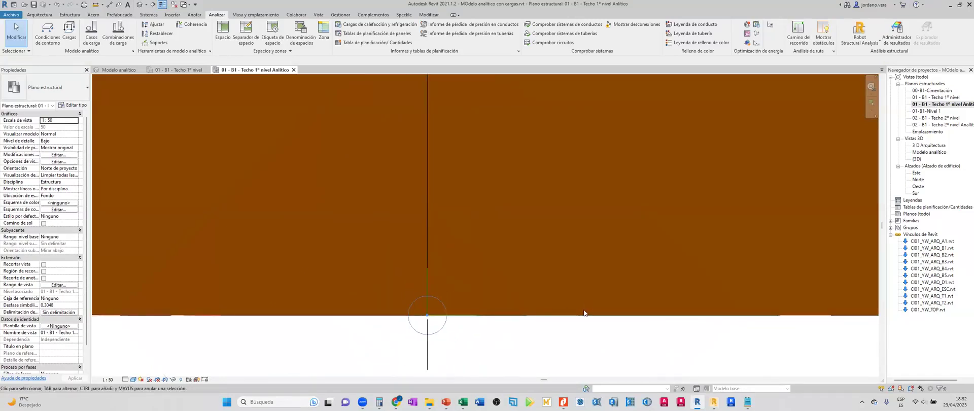
Reset the analytical model of the small slab between grids 3 and 4 and grids A and B.
click(582, 315)
scroll(580, 315, down, 4)
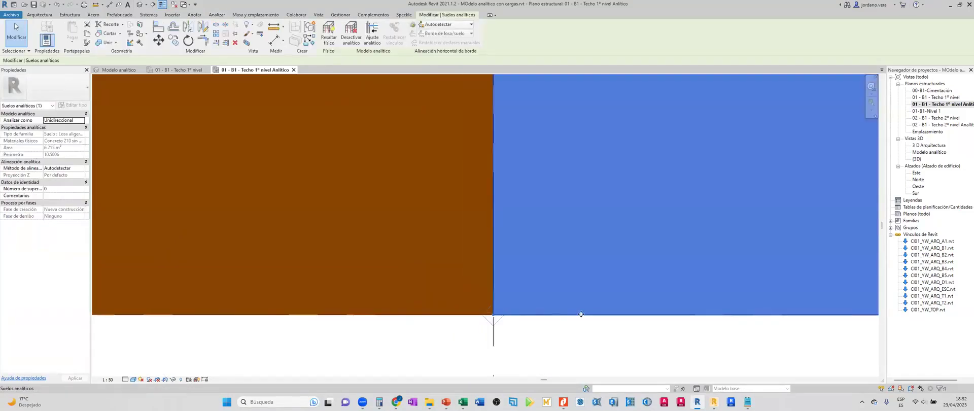
scroll(580, 314, down, 2)
middle_drag(715, 323, 519, 321)
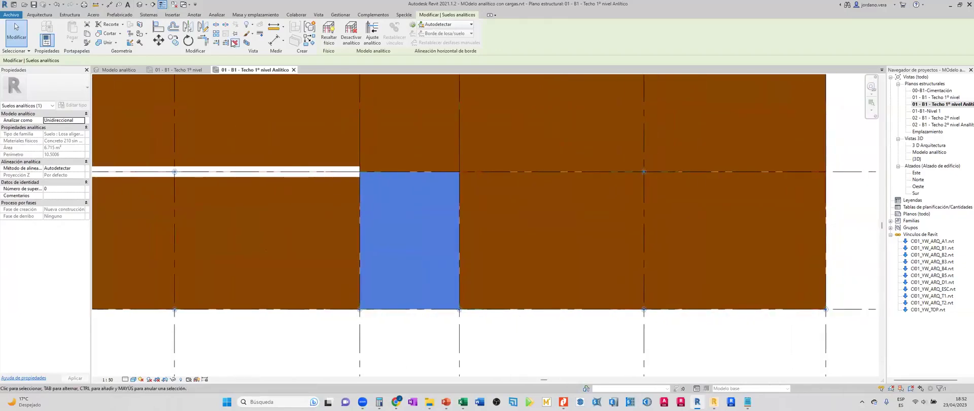
click(214, 14)
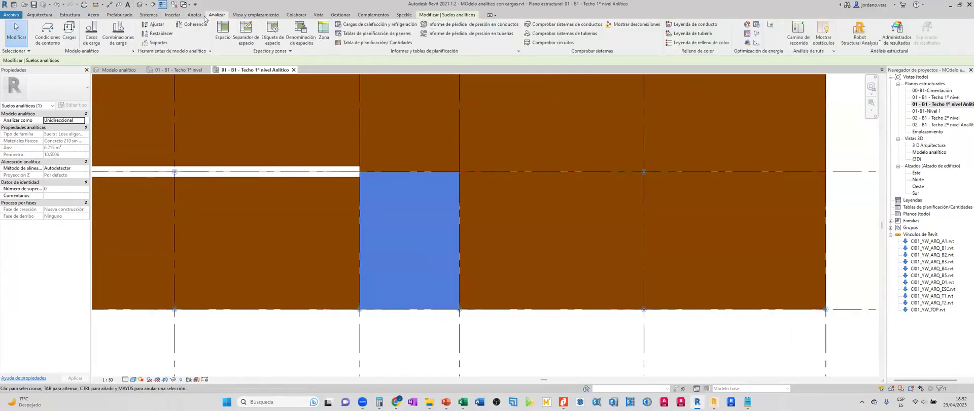
click(158, 33)
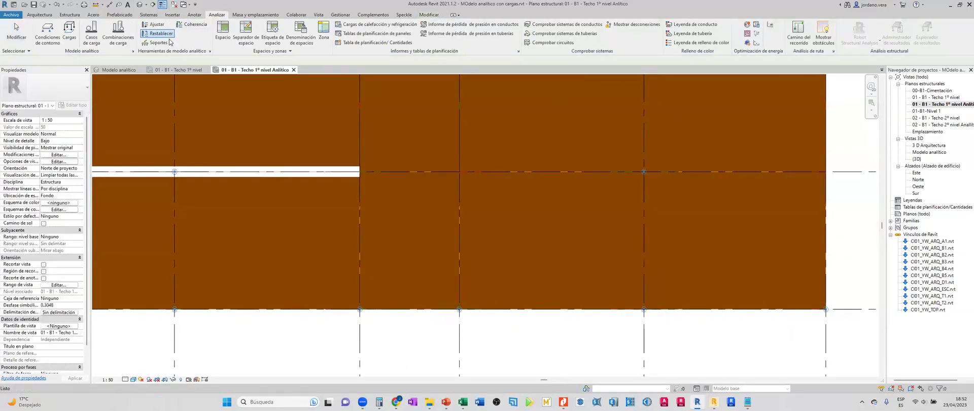
Reset the analytical model of the slab between grids 4 and 6 and grids A and B.
click(506, 309)
key(Escape)
middle_drag(547, 180, 384, 174)
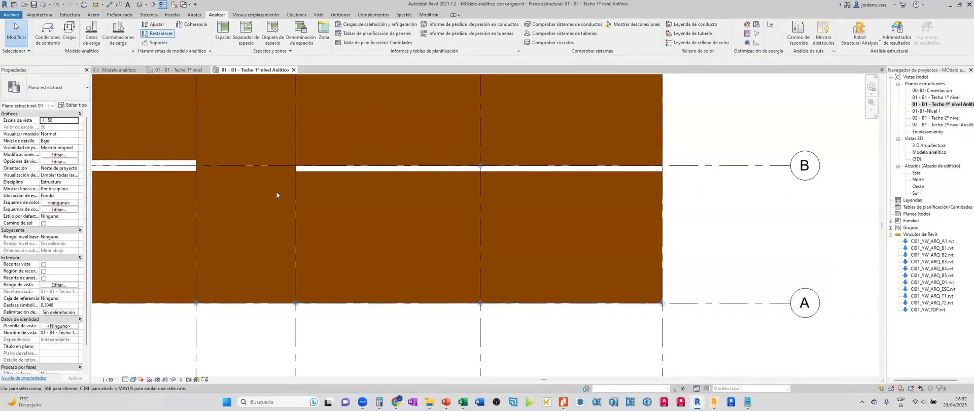
Reapply the analytical reset to the small slab between grids 3 and 4 below grid B.
key(Return)
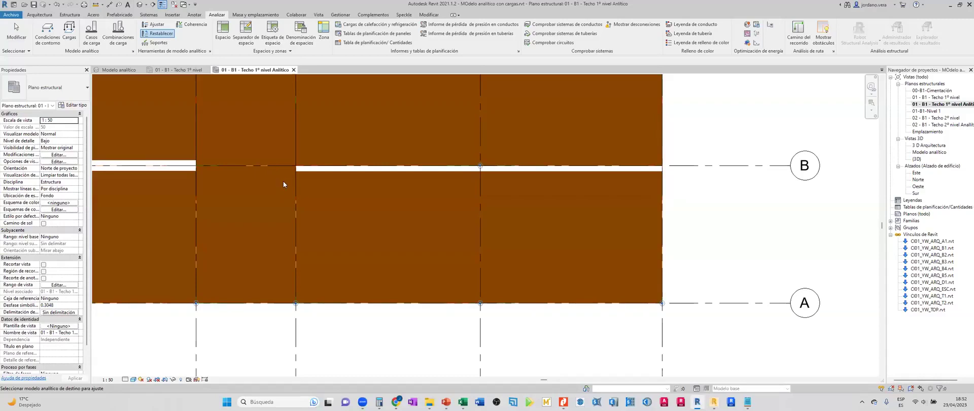
click(294, 181)
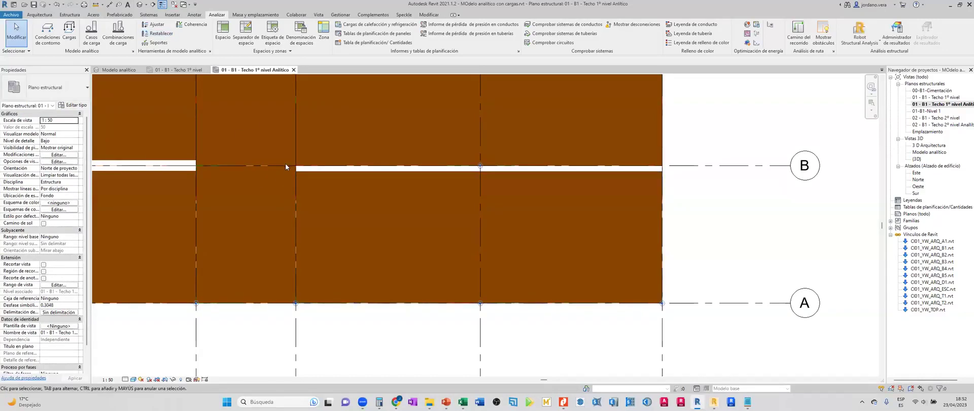
click(285, 166)
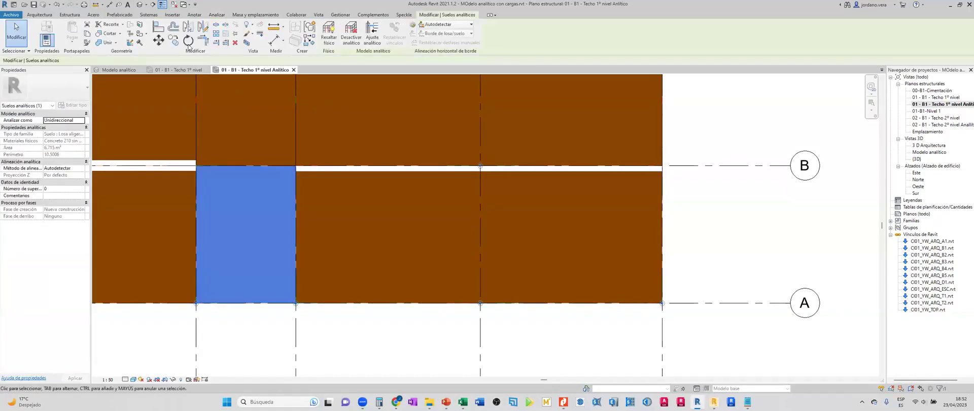
click(220, 15)
click(157, 33)
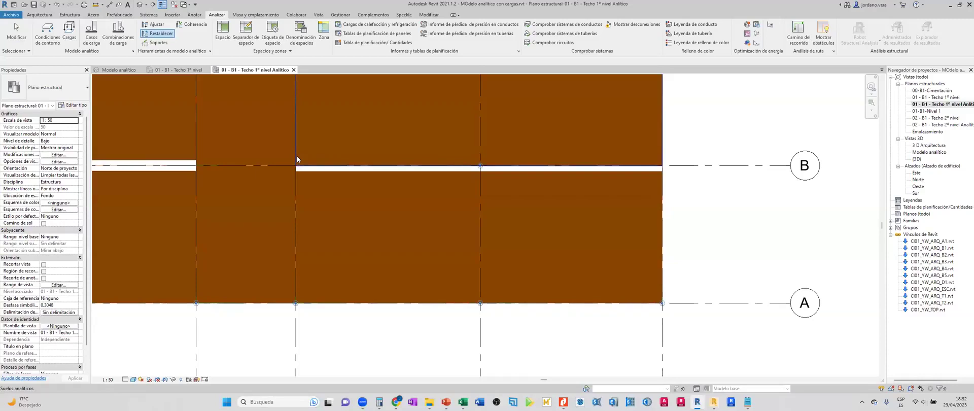
Reapply the analytical reset to the slab between grids 4 and 6 below grid B.
click(322, 175)
middle_drag(369, 169, 469, 222)
click(158, 33)
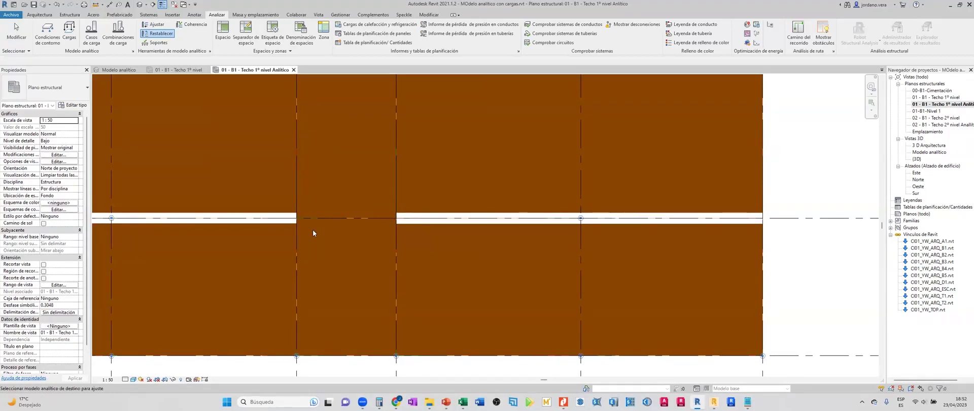
scroll(312, 229, down, 2)
middle_drag(304, 220, 412, 297)
scroll(385, 196, down, 3)
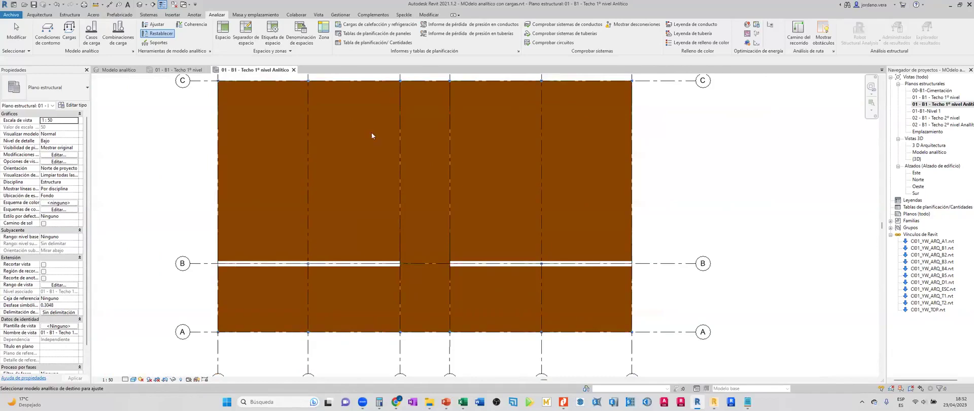
key(Escape)
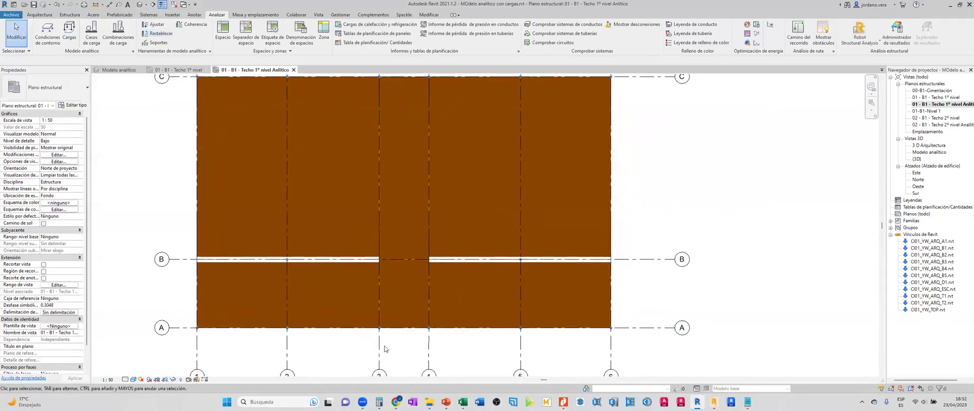
Examine the gap between the slab edges and the analytical beam along grid B near grid 4, toggling thin line display.
scroll(379, 277, up, 3)
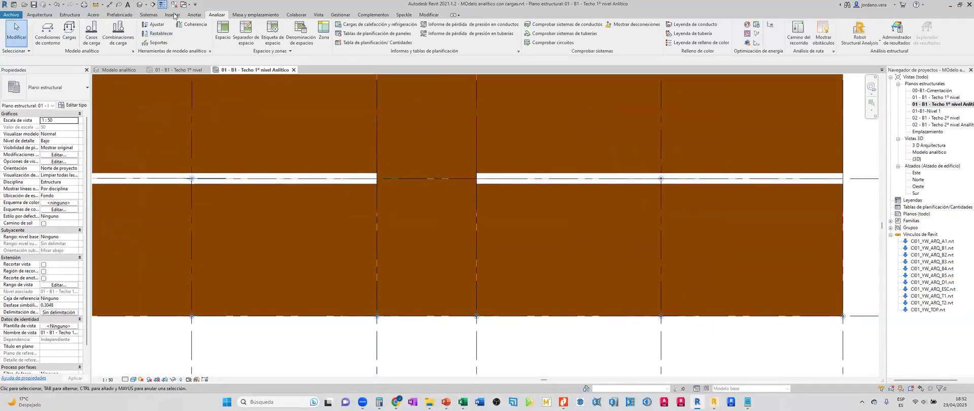
click(161, 5)
scroll(381, 259, up, 2)
scroll(407, 284, down, 2)
scroll(528, 284, down, 5)
middle_drag(559, 186, 507, 233)
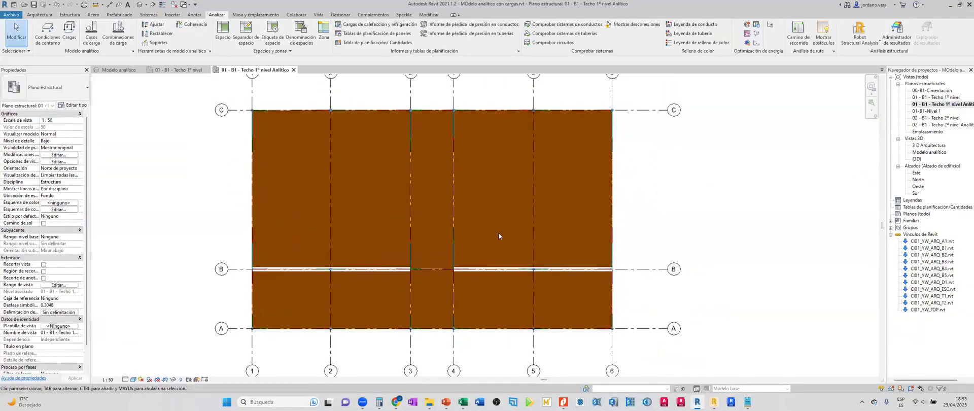
scroll(457, 269, up, 1)
scroll(451, 268, up, 4)
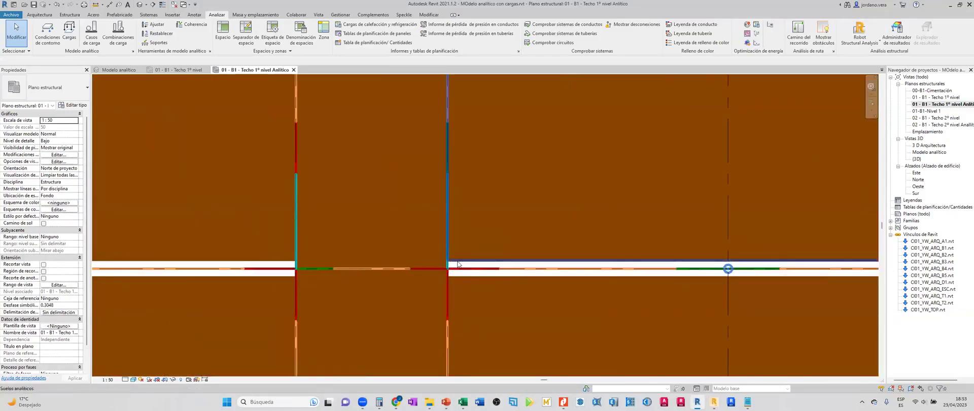
click(458, 264)
scroll(458, 264, up, 3)
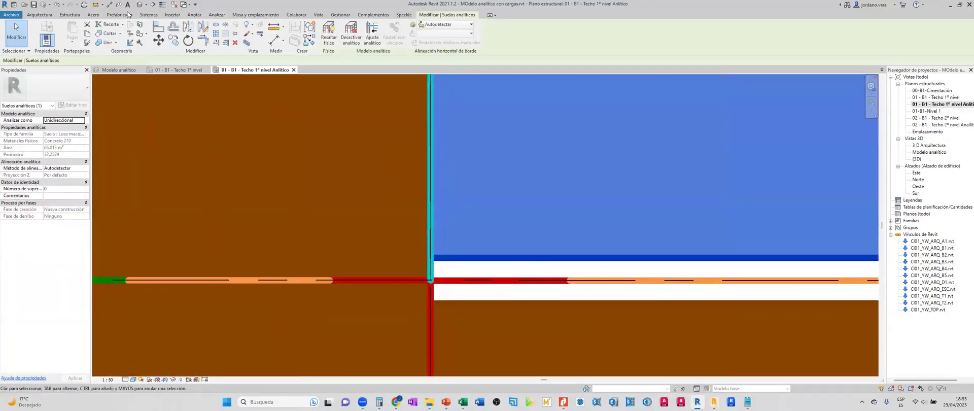
key(Escape)
scroll(423, 268, up, 3)
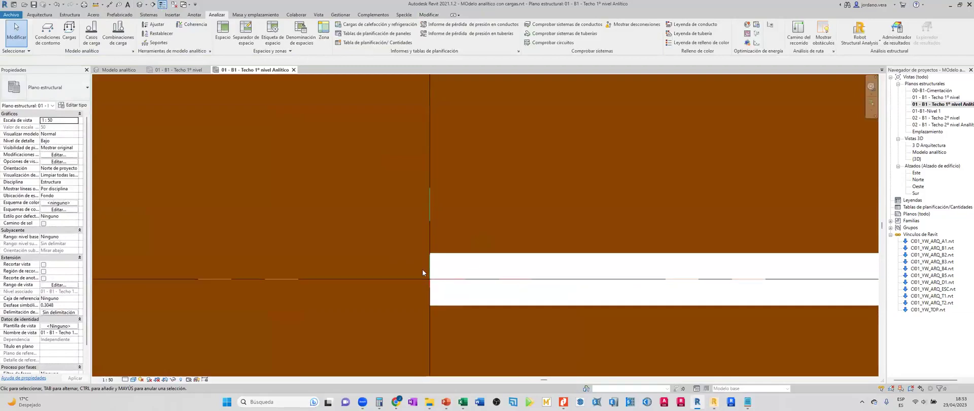
click(445, 283)
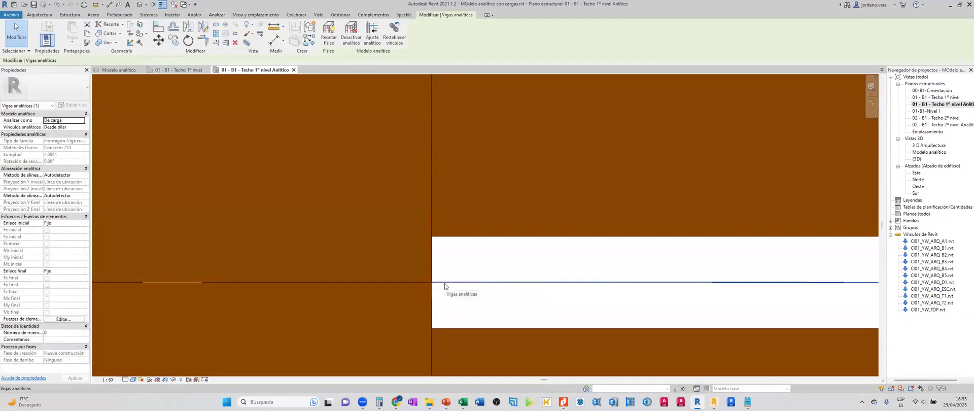
scroll(444, 285, down, 6)
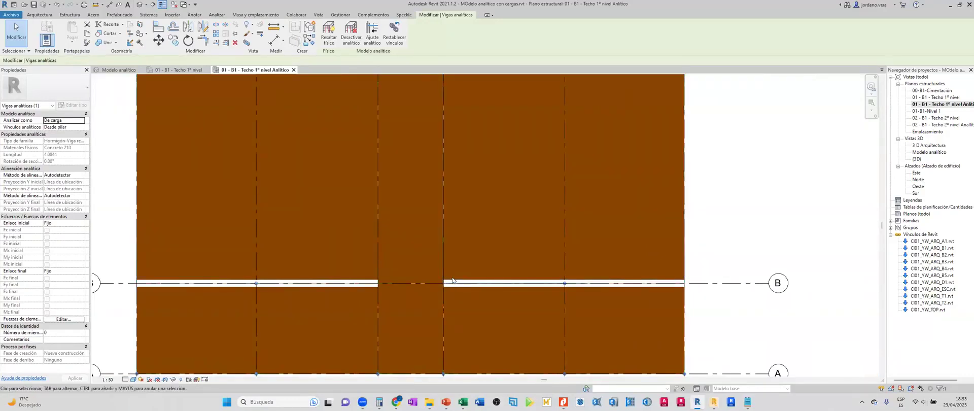
Set the horizontal edge alignment of the two large slabs above grid B to Proyección onto grid B.
click(453, 282)
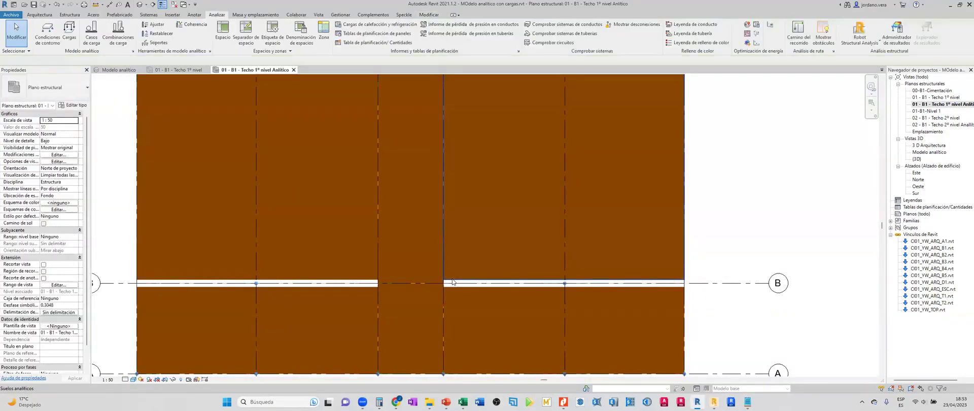
ctrl+click(344, 280)
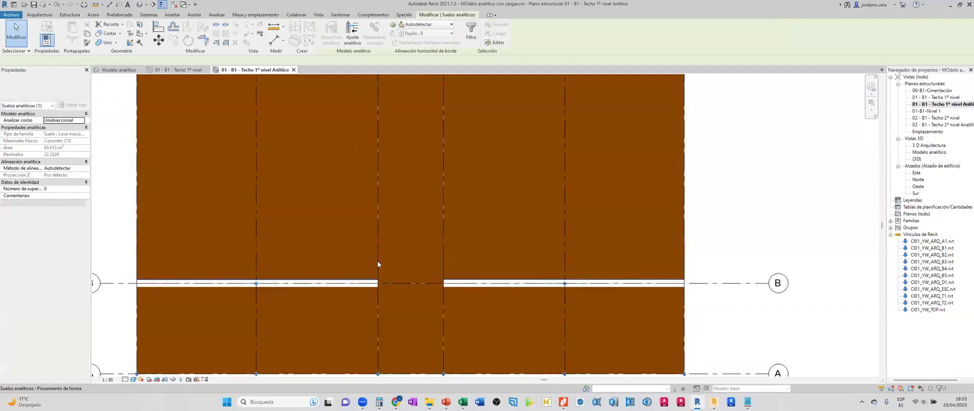
click(427, 26)
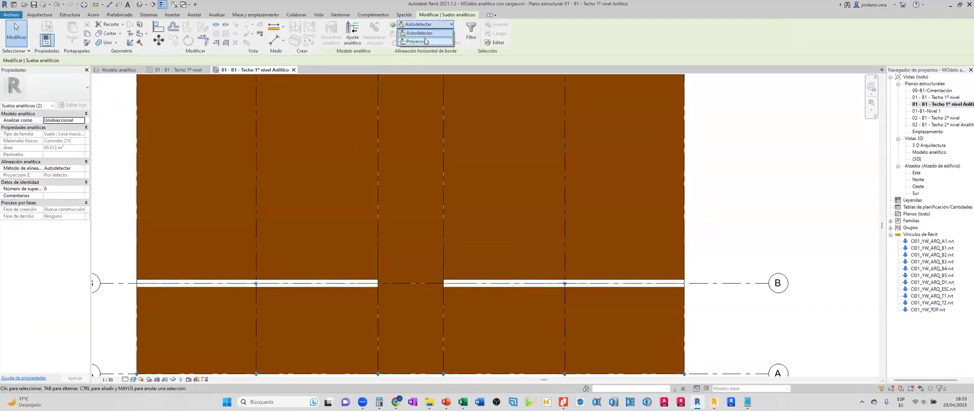
Set the horizontal edge alignment of the two slabs below grid B to Proyección onto grid B.
click(525, 287)
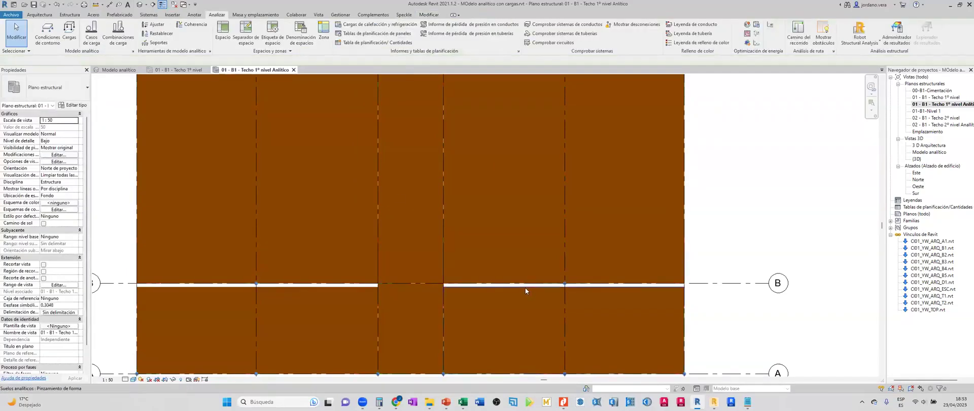
ctrl+click(344, 287)
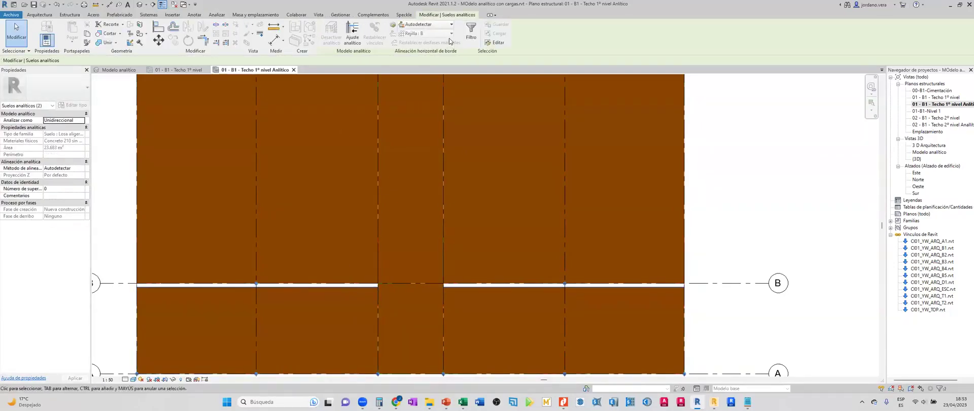
click(431, 25)
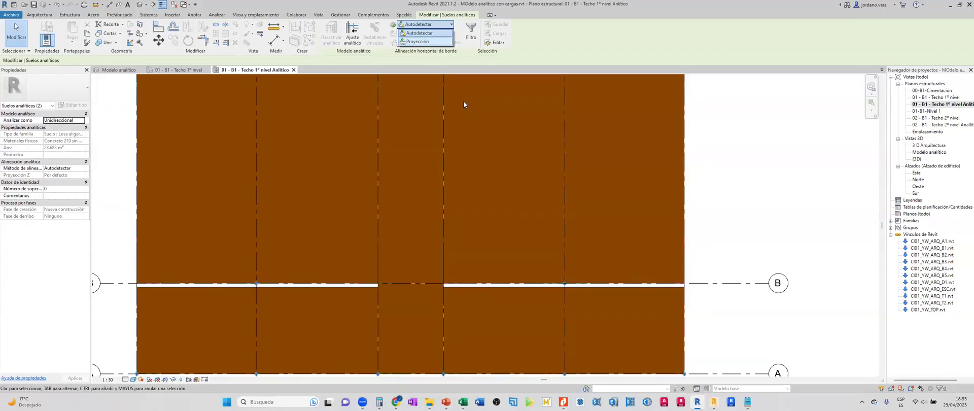
key(Escape)
key(Escape)
scroll(558, 208, down, 4)
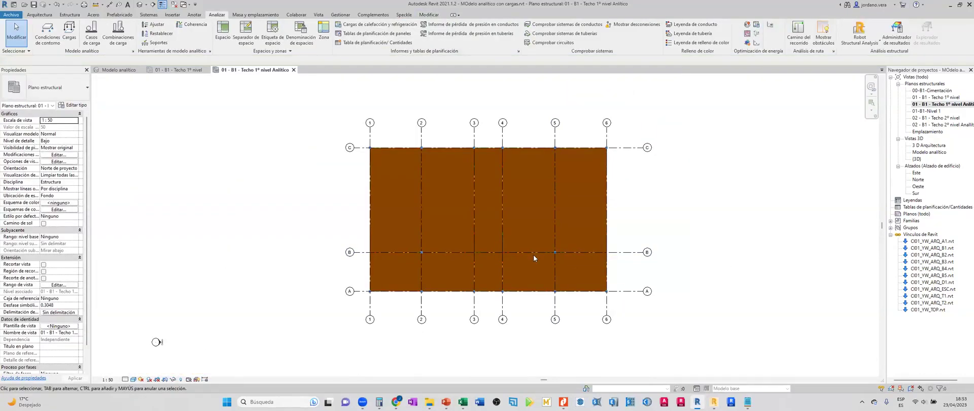
scroll(558, 258, up, 3)
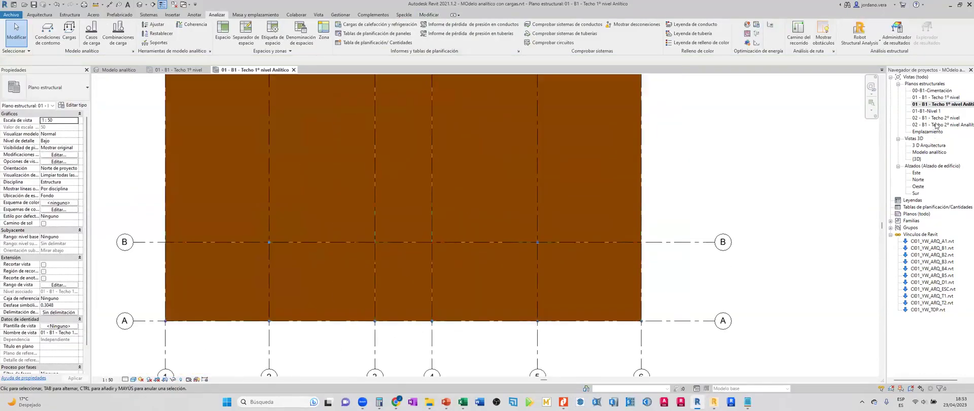
Open the Modelo analítico 3D view and examine the analytical walls above and below the slab edge at grids C and 4.
double_click(931, 152)
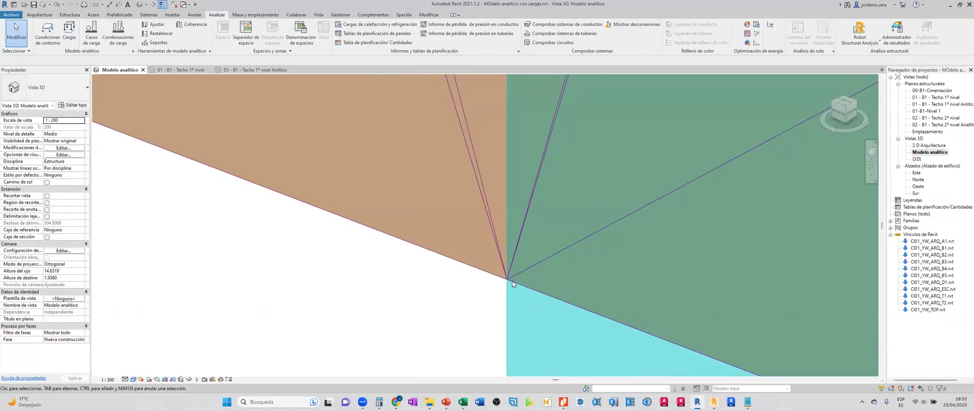
middle_drag(506, 278, 486, 264)
click(487, 262)
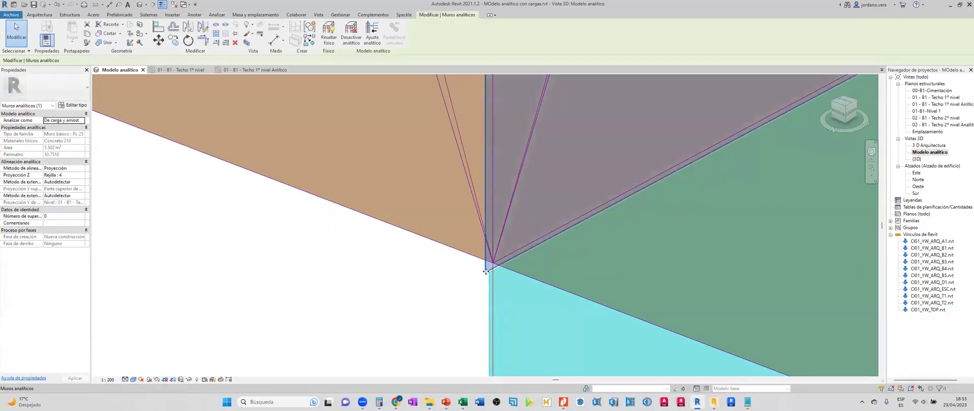
click(518, 307)
mouse_move(516, 304)
shift+middle_down()
mouse_move(522, 311)
mouse_move(517, 300)
shift+middle_up()
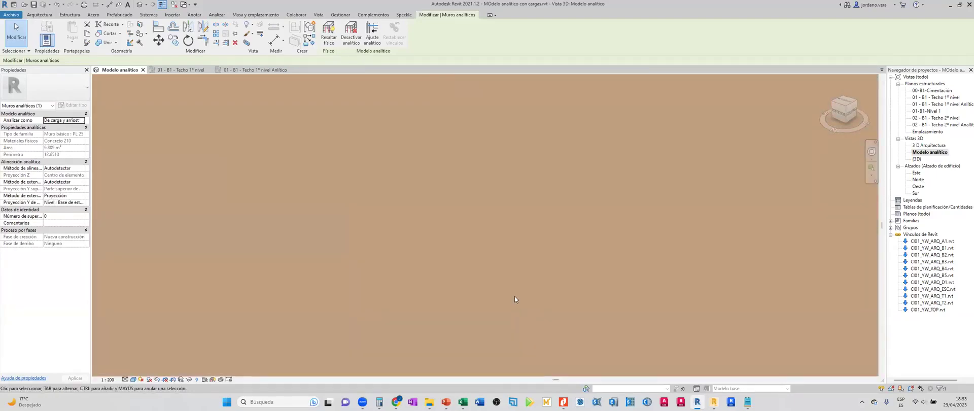
scroll(515, 296, down, 5)
middle_drag(514, 296, 411, 76)
scroll(466, 212, down, 3)
shift+middle_drag(450, 263, 496, 271)
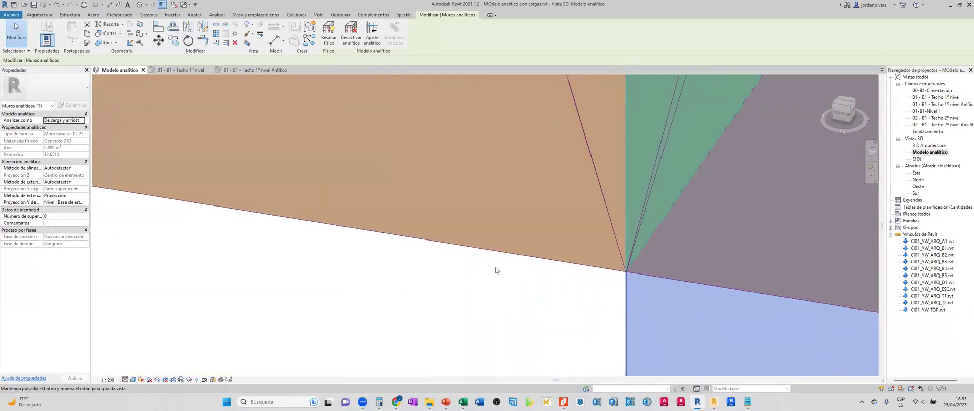
scroll(651, 267, up, 3)
scroll(622, 270, up, 2)
scroll(609, 277, up, 2)
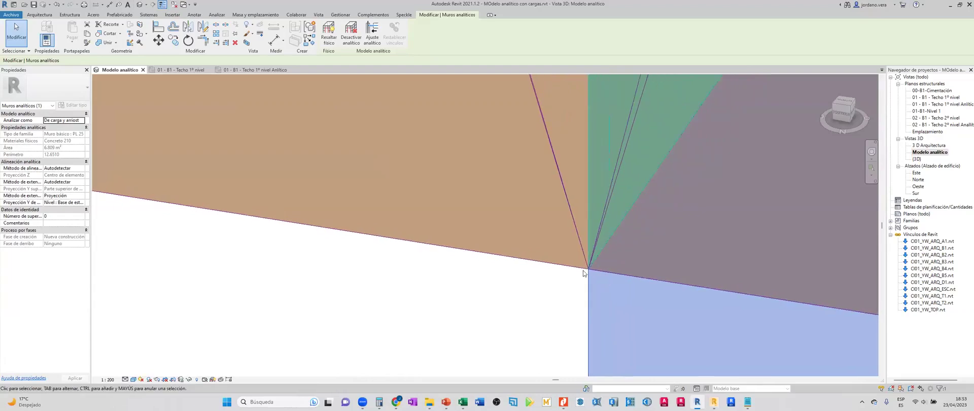
Compare the position of the analytical column at grids C and 4 with the analytical walls meeting it.
click(587, 279)
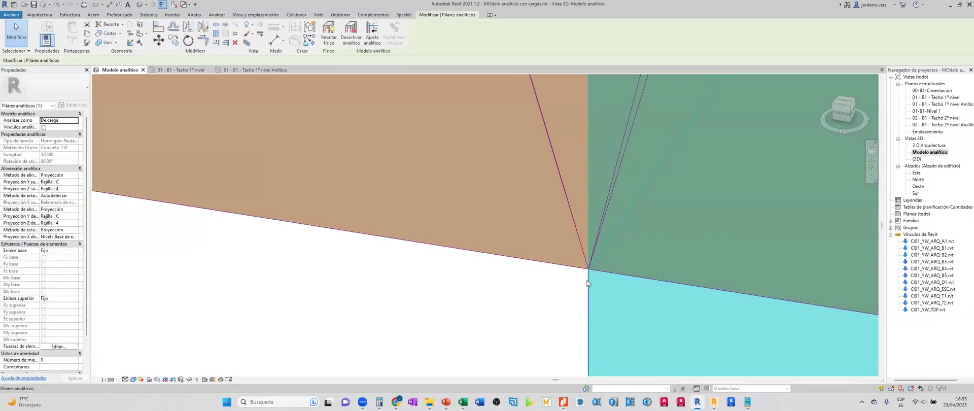
scroll(591, 270, up, 8)
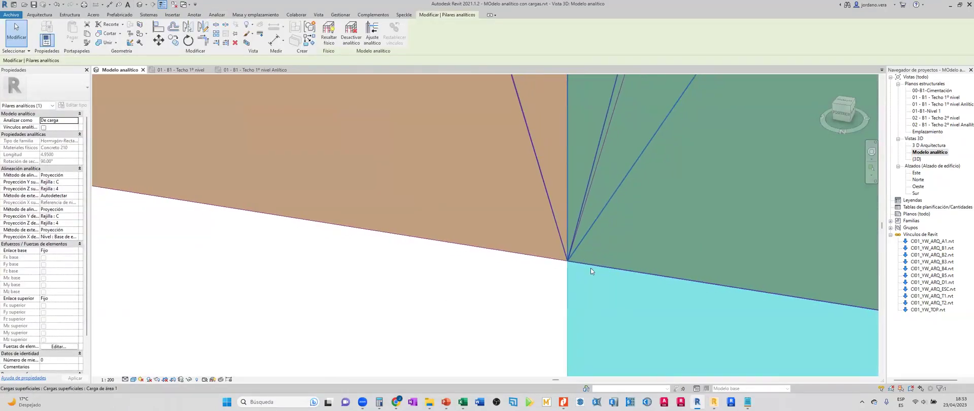
middle_drag(563, 263, 532, 240)
scroll(533, 241, up, 2)
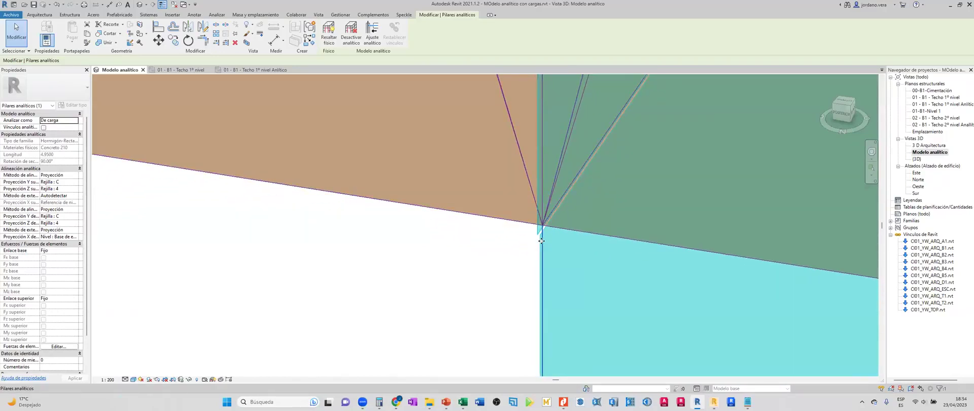
click(538, 254)
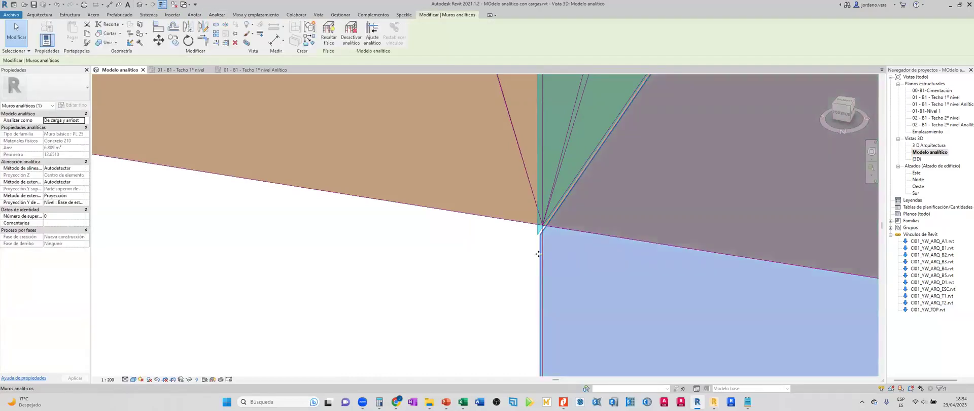
click(538, 254)
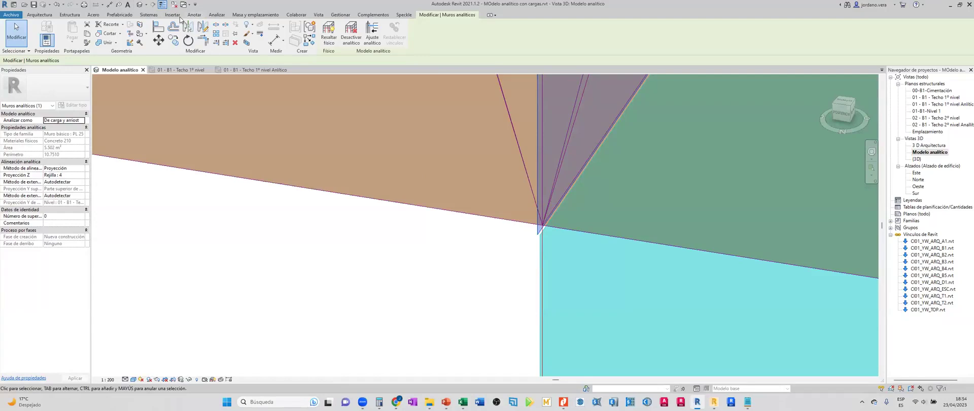
Enter analytical adjustment and move the lower wall's node onto the column node at grids C and 4.
click(215, 15)
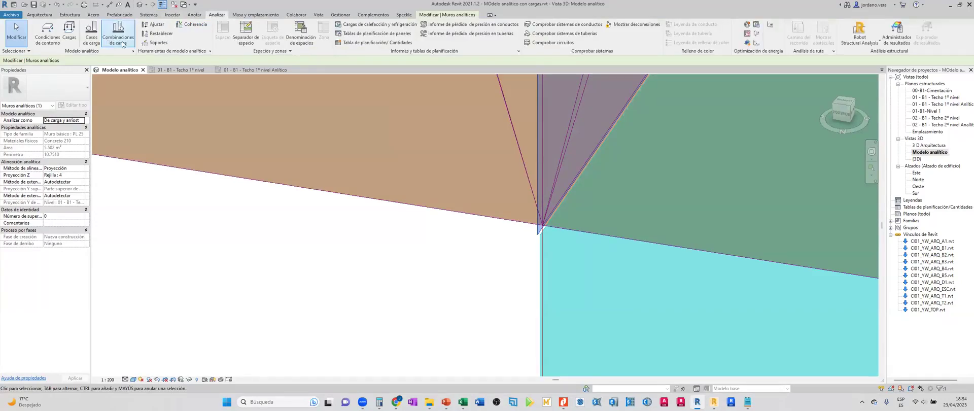
key(Escape)
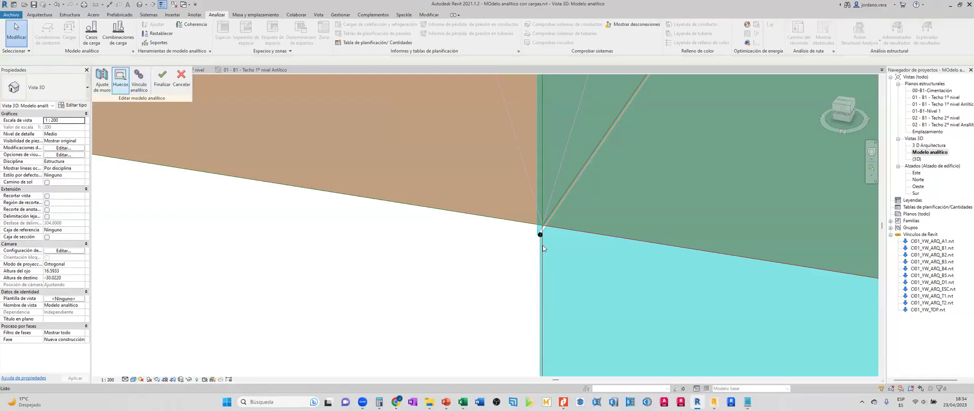
click(544, 252)
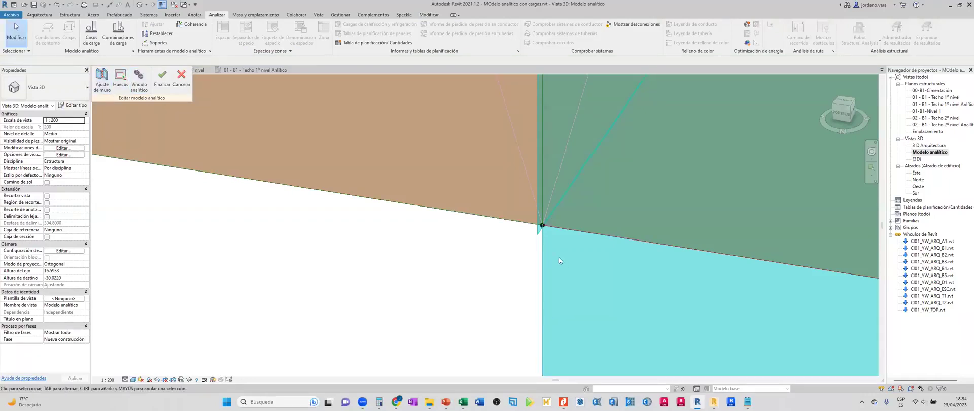
Use Ajuste de muro to align the upper analytical wall with the column at grids C and 4.
click(102, 81)
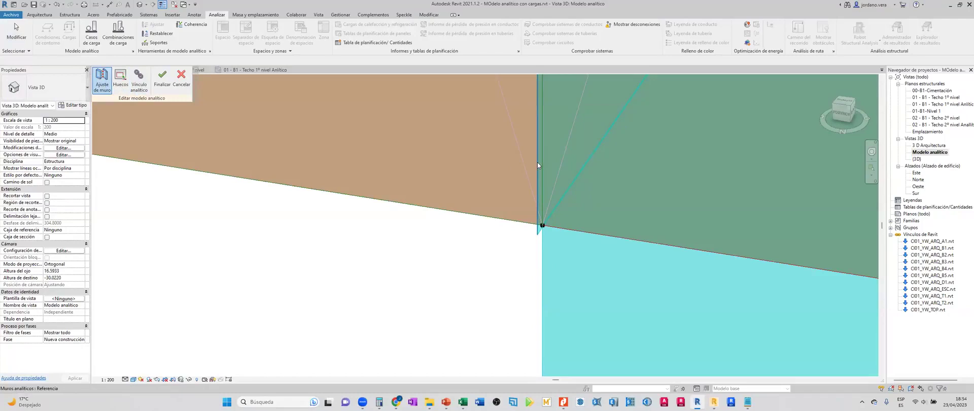
click(542, 163)
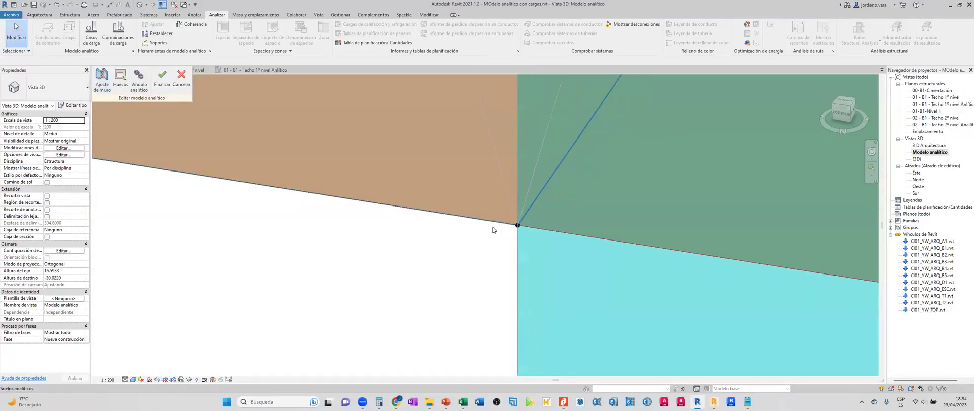
scroll(492, 228, down, 5)
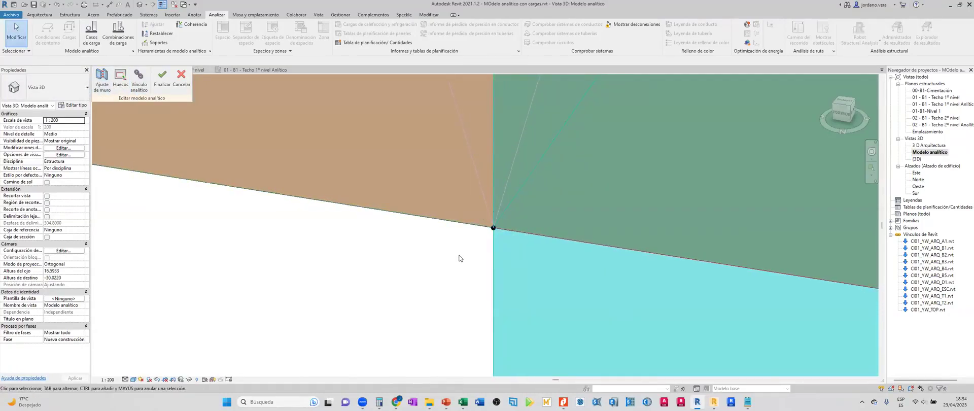
scroll(459, 255, down, 4)
scroll(437, 265, down, 10)
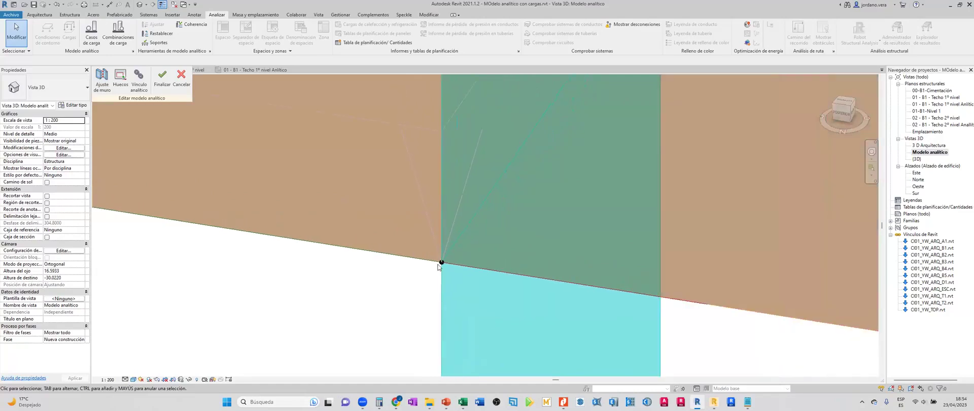
Examine the analytical nodes where the walls meet the edges of the lower and upper slabs.
scroll(439, 267, down, 5)
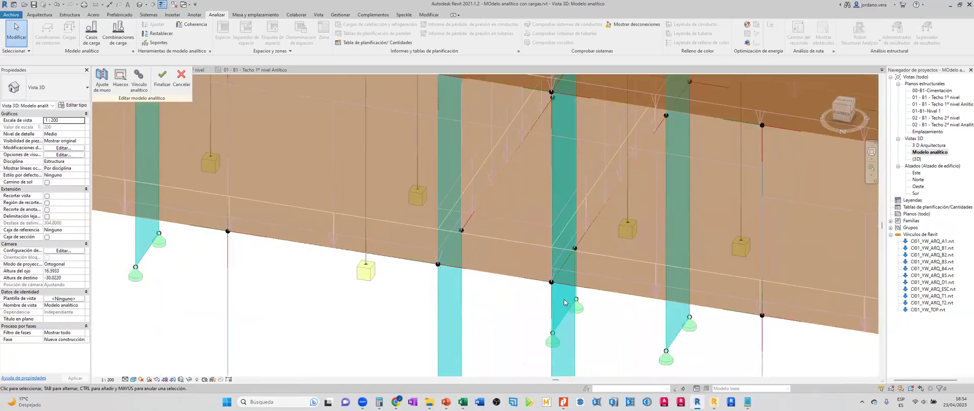
scroll(419, 274, up, 8)
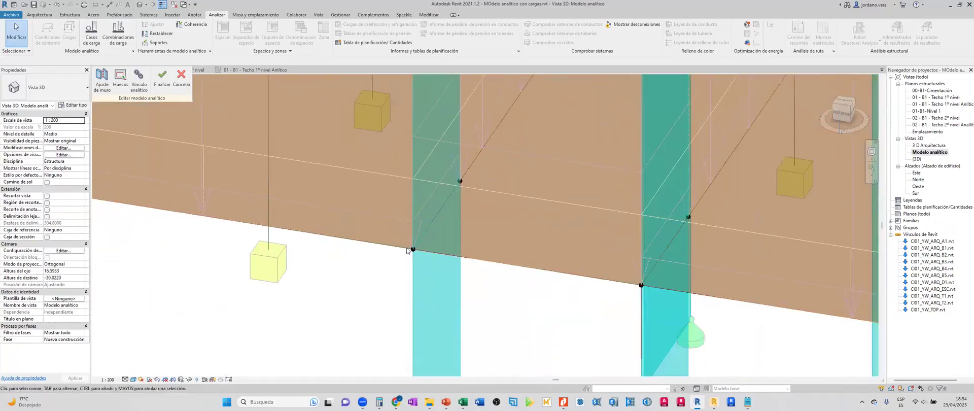
scroll(407, 250, down, 5)
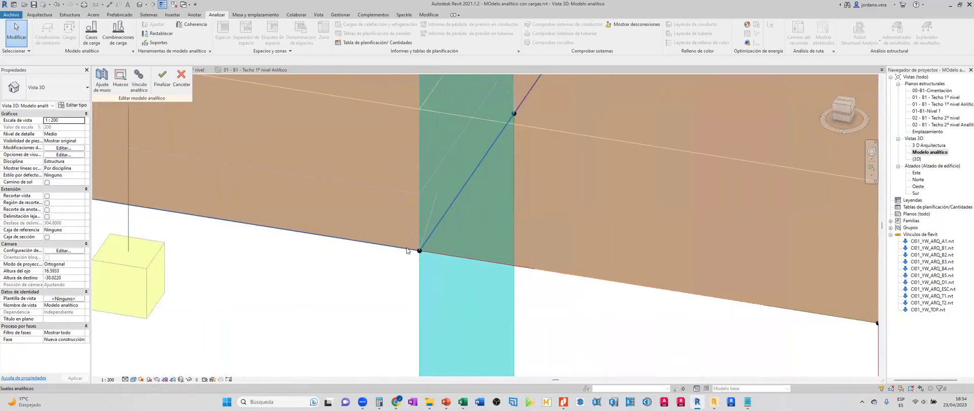
scroll(407, 250, down, 5)
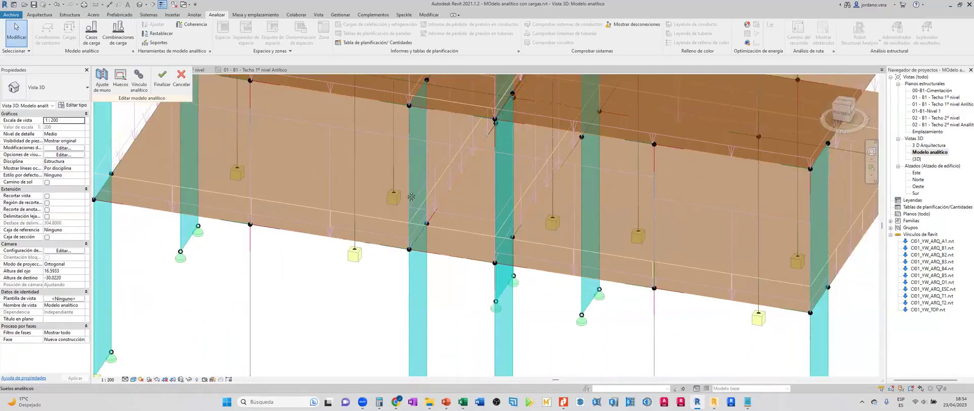
middle_drag(404, 204, 403, 219)
scroll(381, 218, up, 8)
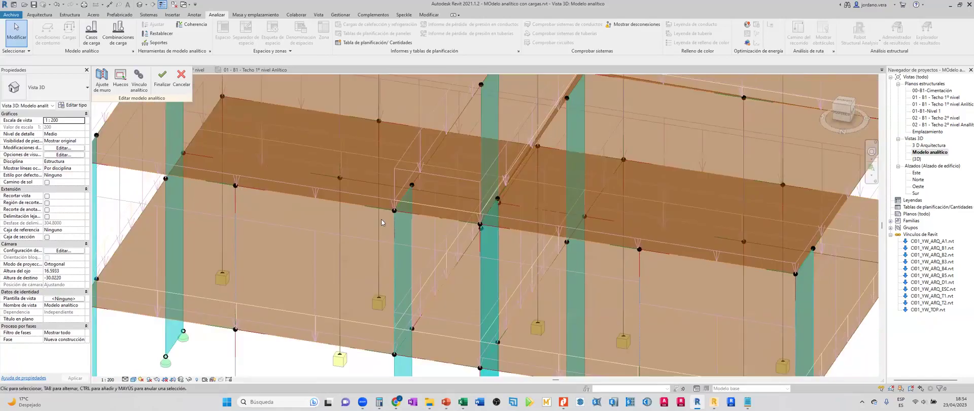
scroll(384, 231, down, 3)
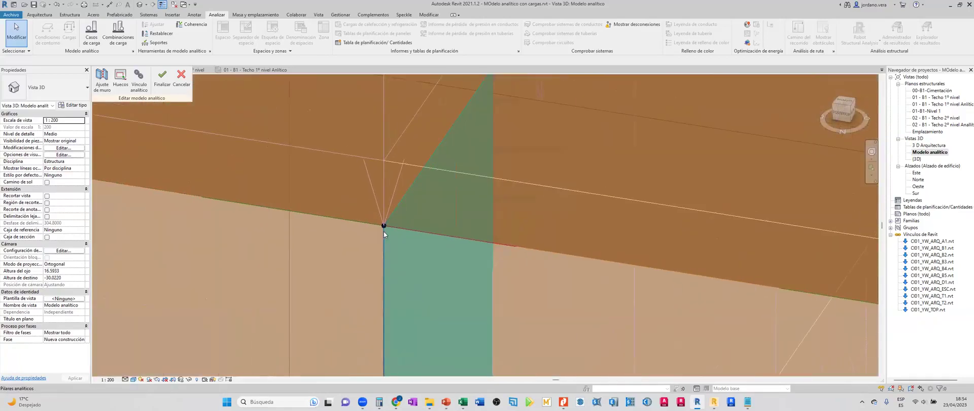
scroll(585, 255, down, 2)
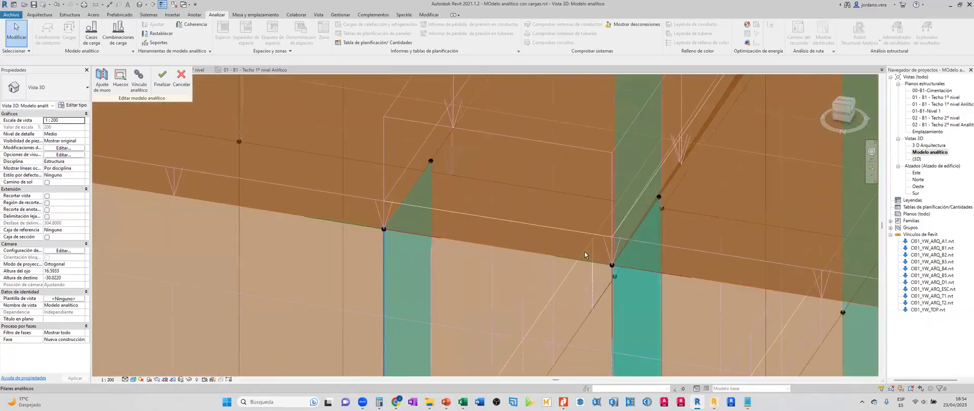
Check the wall and slab nodes from the other side of the building and leave analytical adjustment.
scroll(543, 260, down, 3)
scroll(368, 214, down, 5)
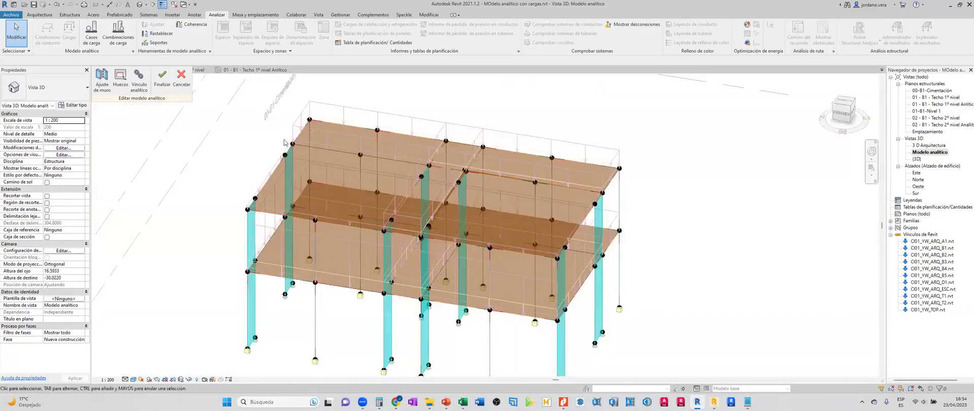
shift+middle_drag(156, 103, 171, 101)
shift+middle_drag(386, 223, 384, 223)
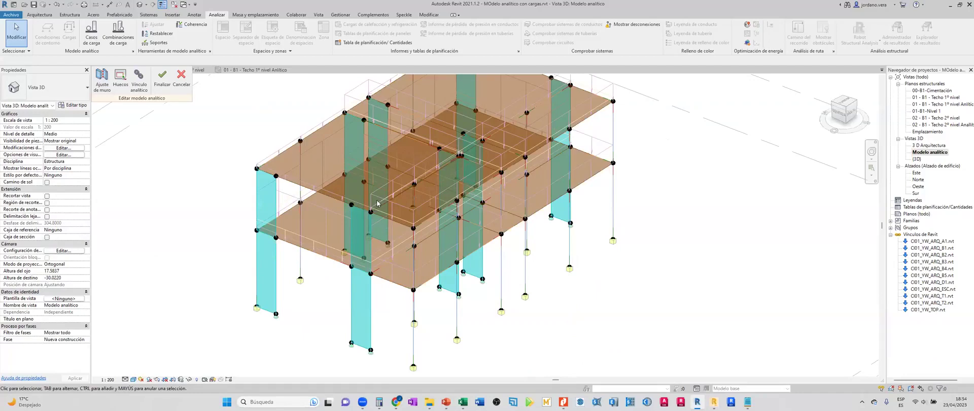
scroll(377, 203, up, 3)
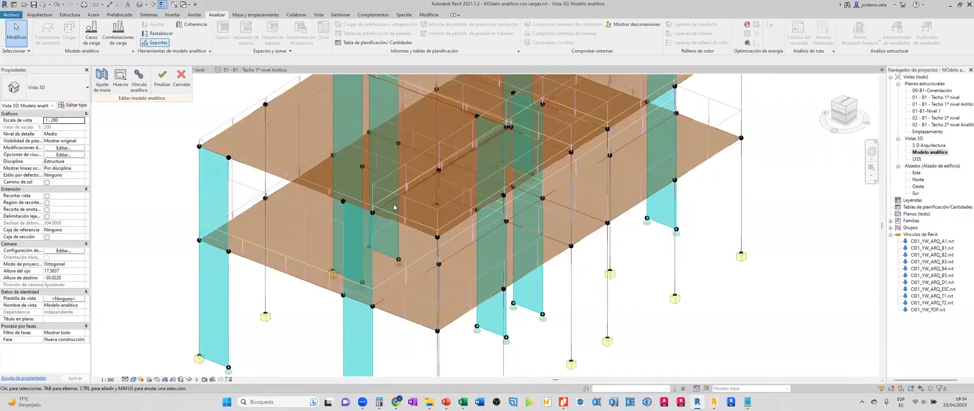
key(Escape)
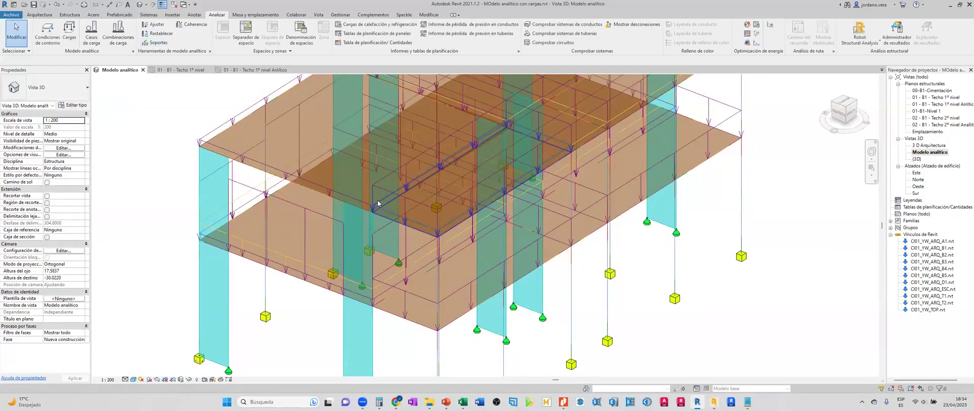
Examine how the surface load's corner meets the analytical wall and the upper slab edge.
scroll(378, 203, up, 5)
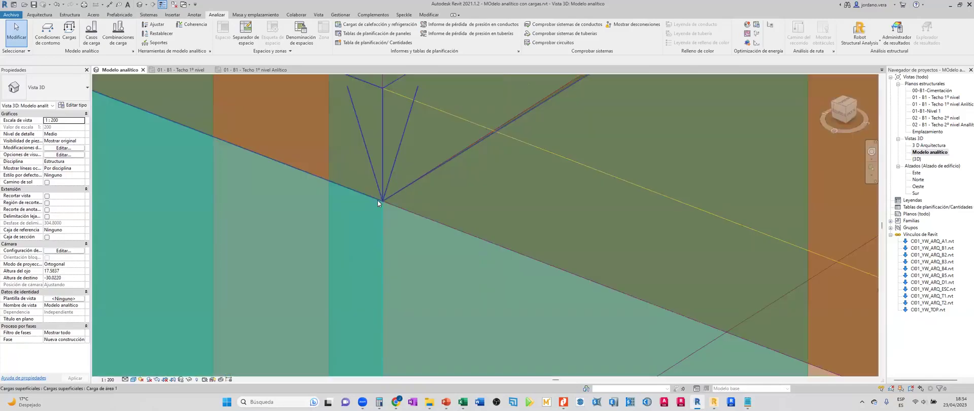
scroll(377, 201, up, 2)
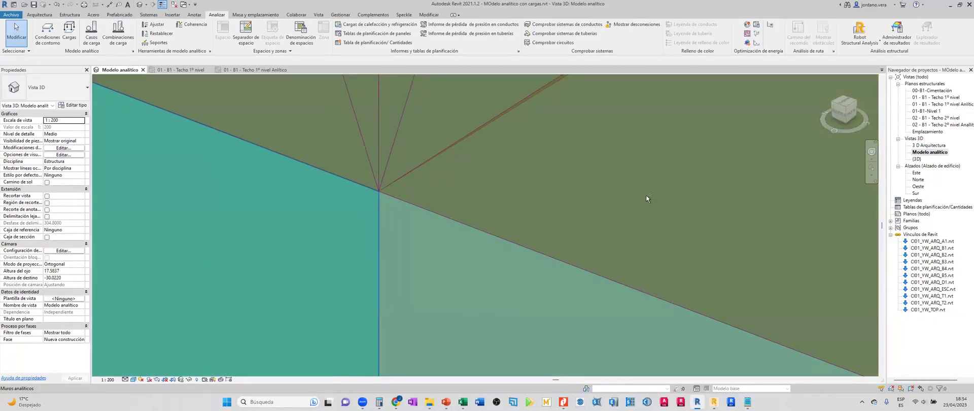
shift+middle_drag(644, 199, 599, 207)
shift+middle_drag(535, 207, 515, 209)
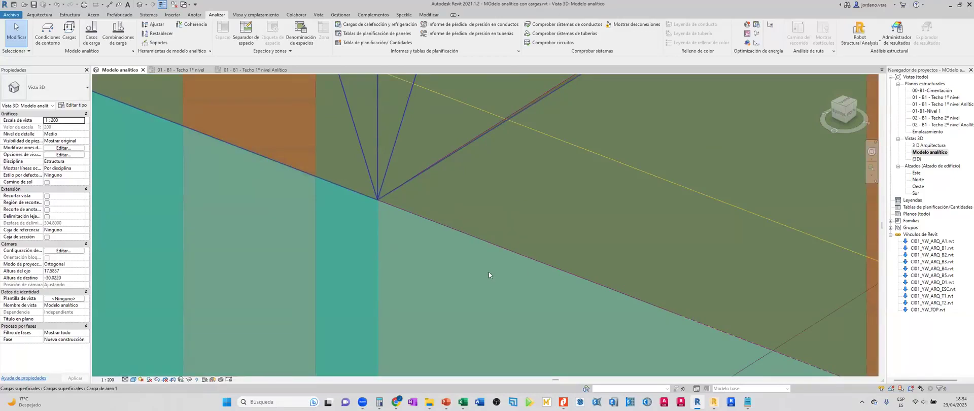
scroll(502, 268, down, 3)
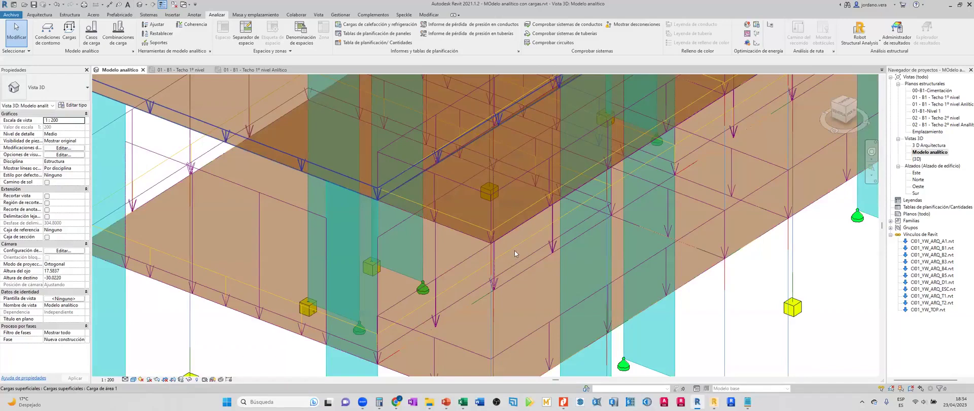
Inspect the overlapping surface loads at the slab corner beside the wall, checking the properties of the Viva (2) load.
scroll(514, 251, up, 4)
scroll(511, 251, up, 5)
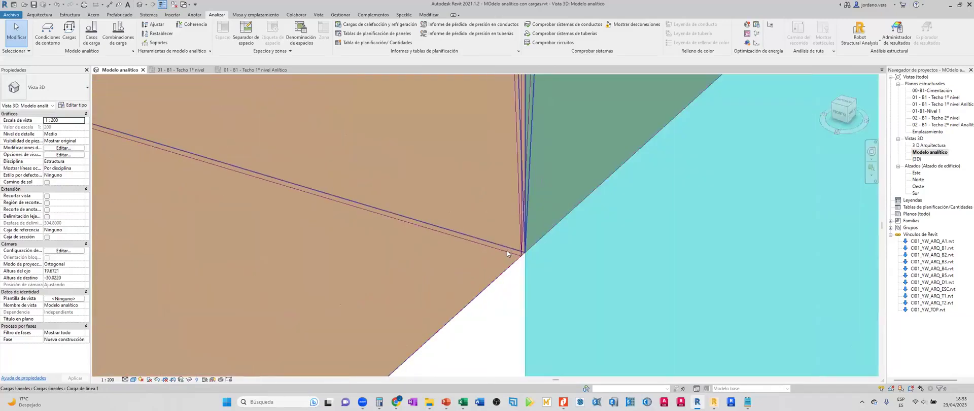
key(Tab)
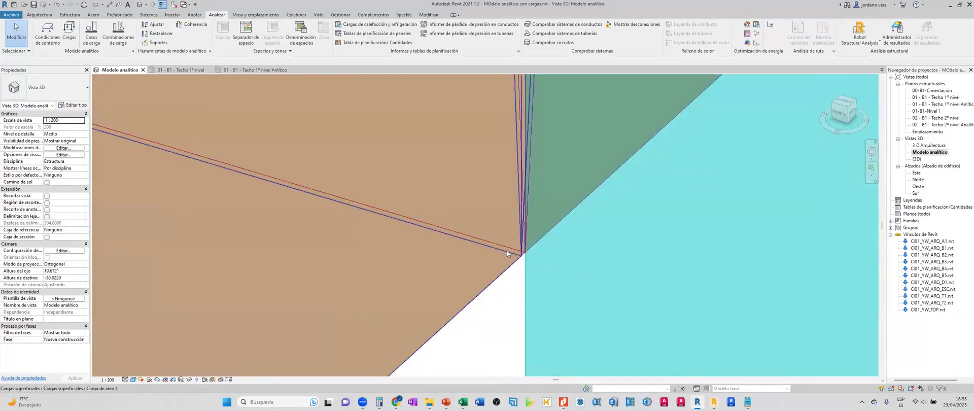
click(506, 250)
key(Escape)
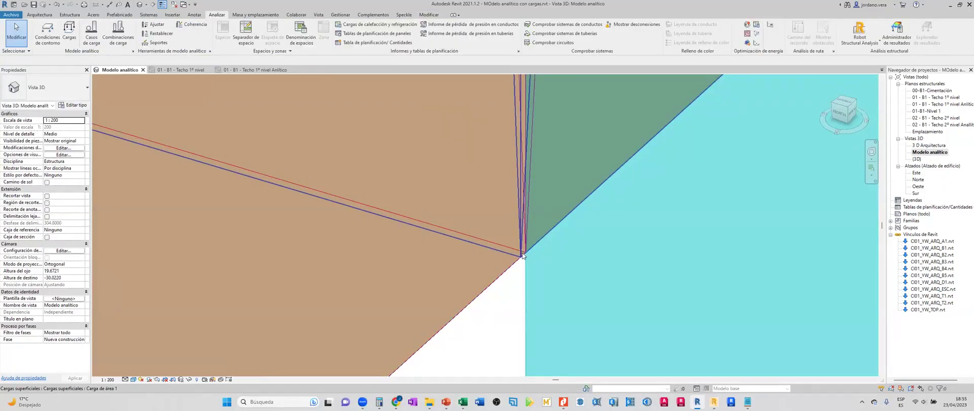
shift+middle_drag(522, 252, 523, 255)
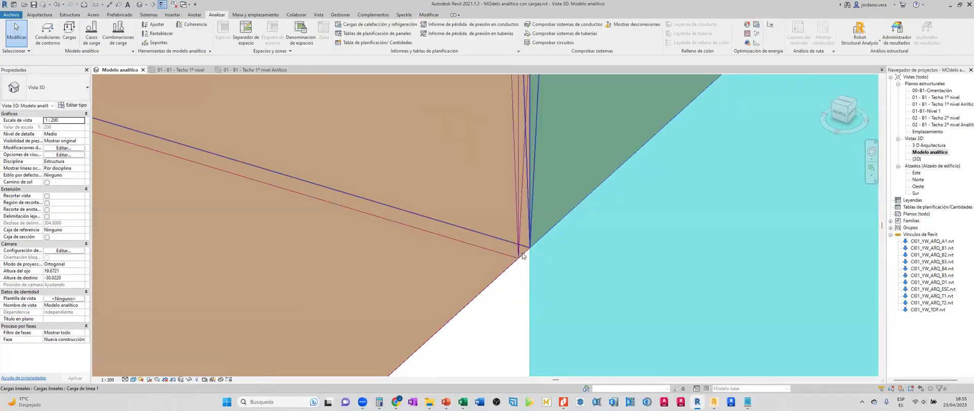
key(Tab)
click(491, 251)
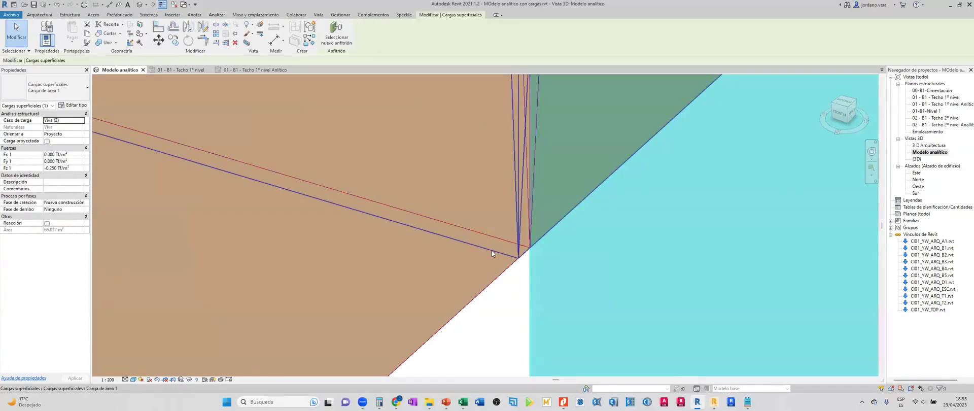
click(490, 291)
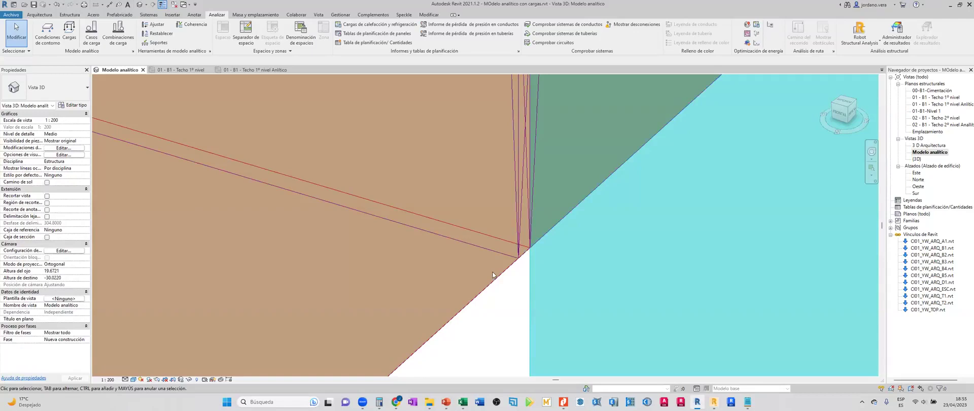
Hide the Cargas estructurales category in the Modelo analítico 3D view.
scroll(491, 291, down, 3)
key(v)
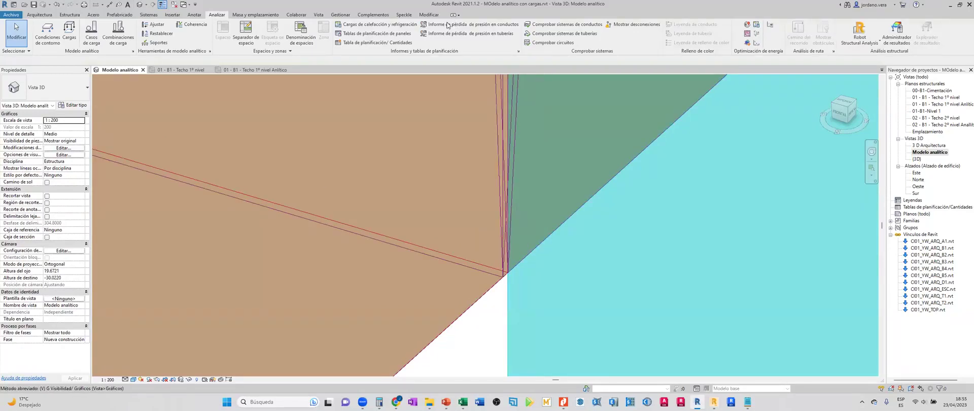
key(g)
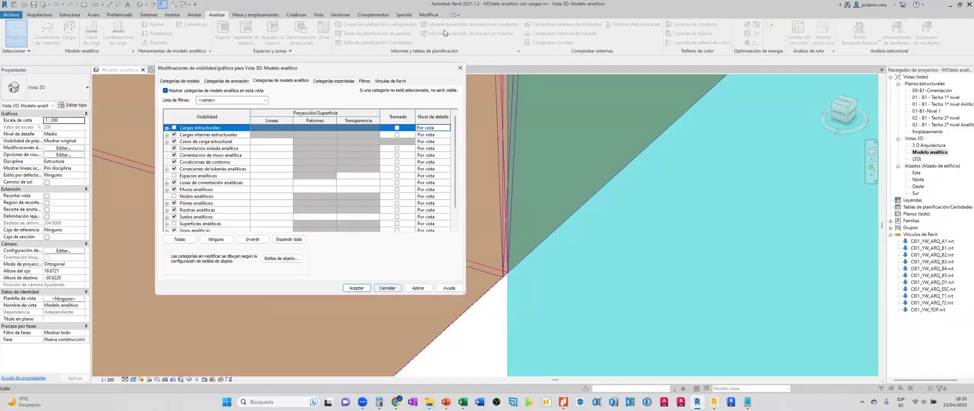
key(Return)
Project the edges of the two analytical slabs meeting at the wall corner onto Rejilla : B.
click(398, 176)
scroll(399, 176, down, 10)
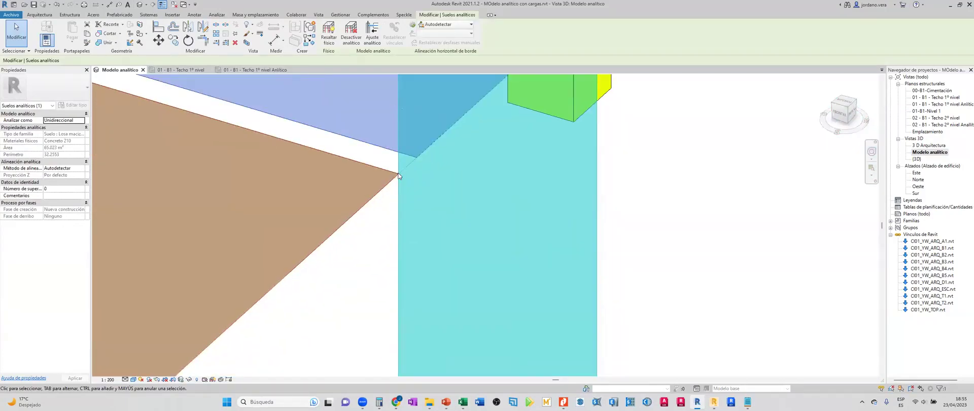
scroll(398, 174, up, 10)
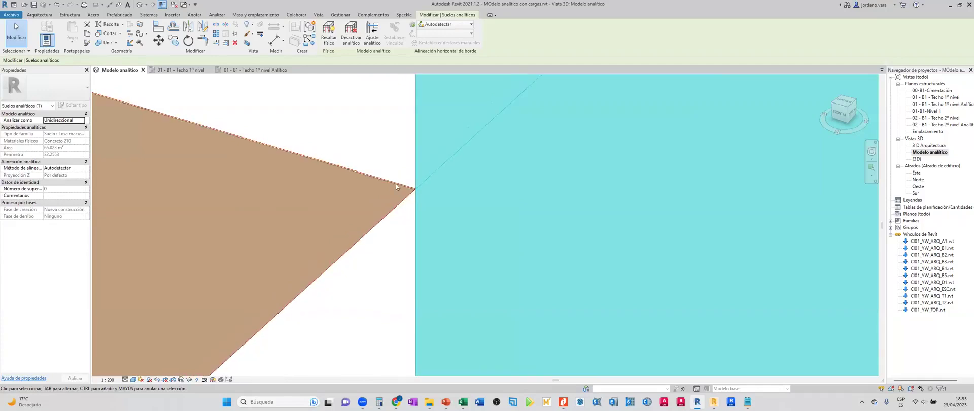
scroll(397, 182, up, 1)
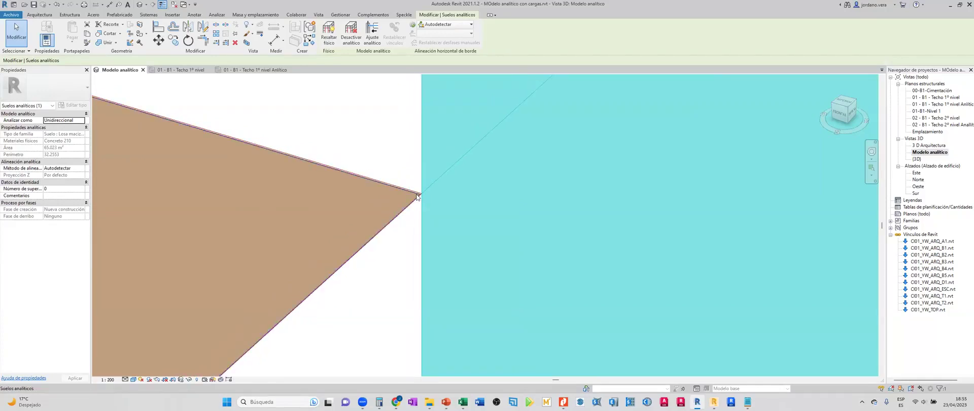
click(417, 195)
click(435, 25)
click(434, 33)
scroll(398, 164, down, 3)
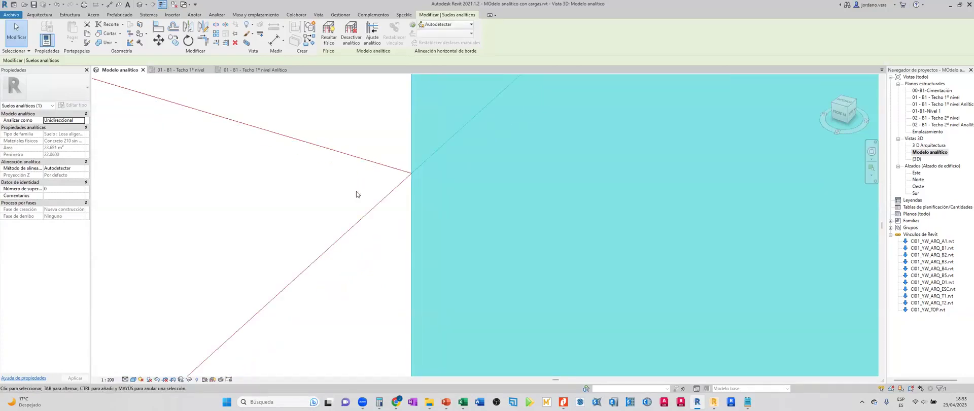
scroll(356, 192, up, 1)
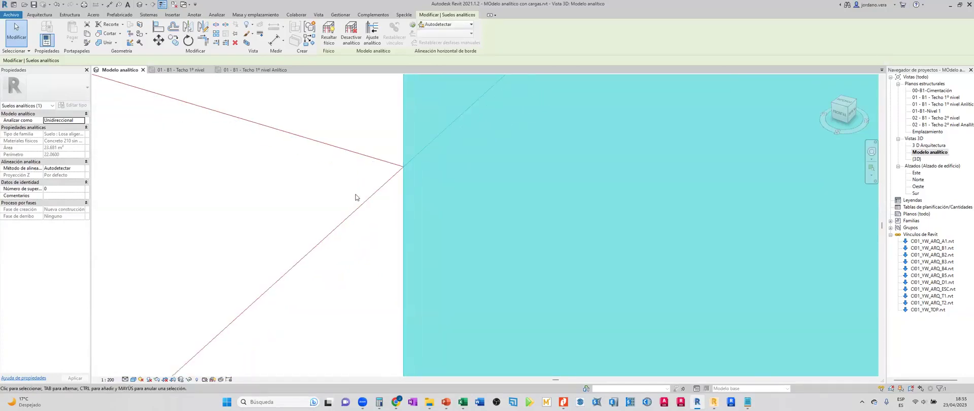
click(388, 120)
click(388, 117)
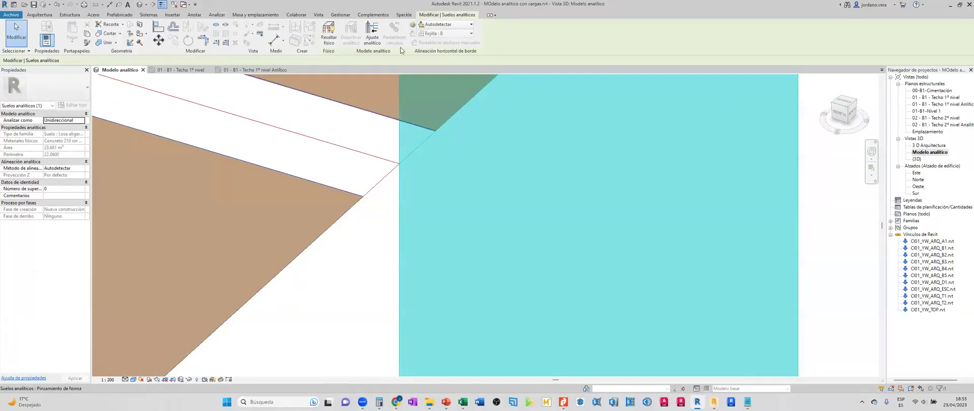
click(426, 24)
click(425, 41)
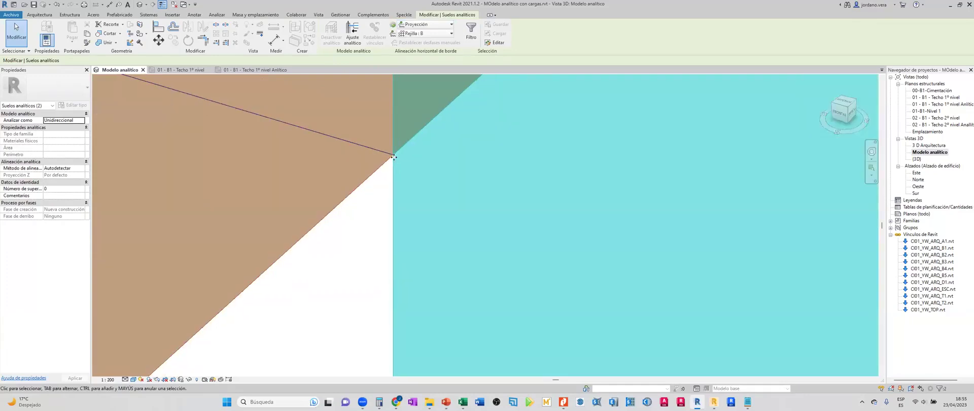
Set the end alignment of the analytical beam beside the slab edge to Proyección, with its final Y projection on Rejilla : B.
scroll(384, 147, up, 2)
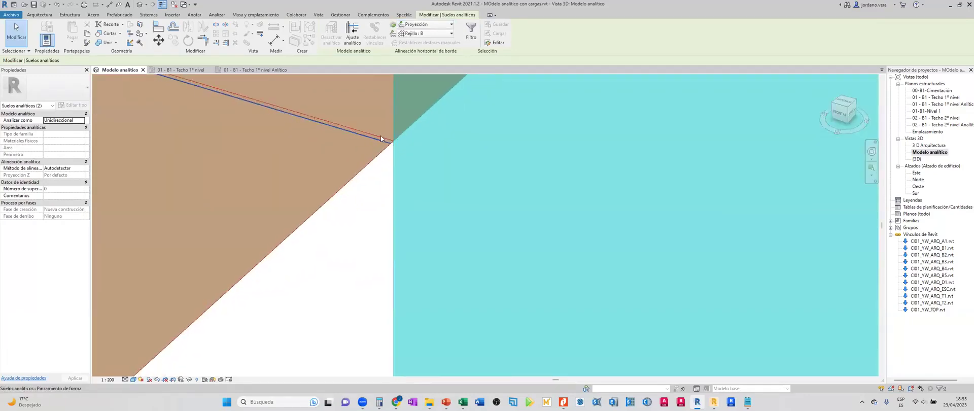
click(379, 132)
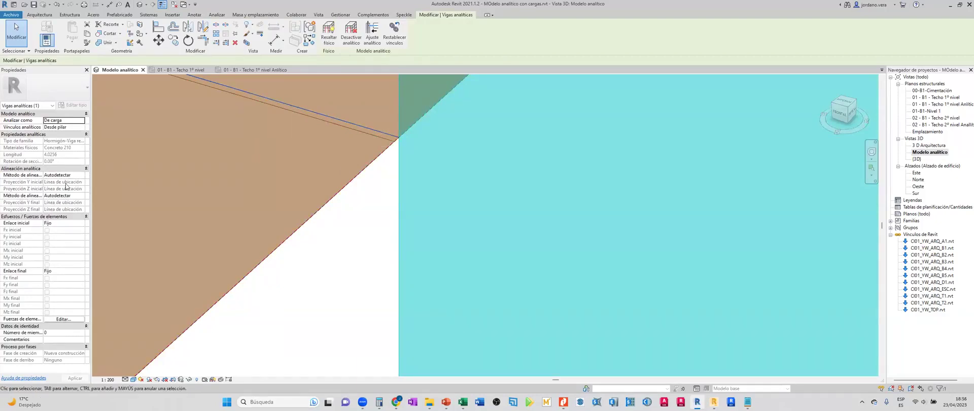
click(83, 196)
click(76, 210)
click(81, 202)
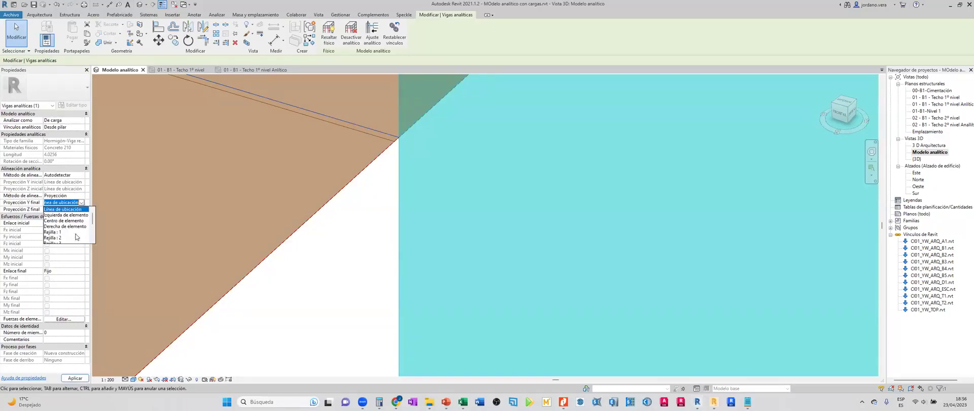
click(63, 223)
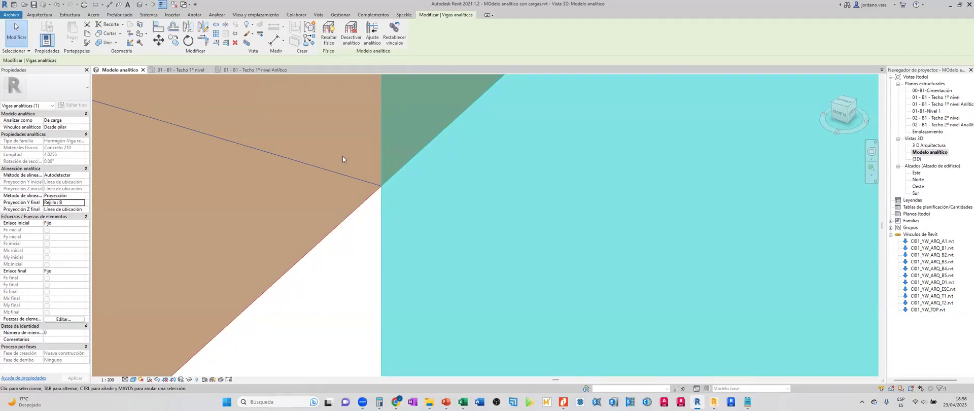
Set the end alignment of the analytical beam at the slab corner to Proyección, with its final Y projection on Rejilla : B.
scroll(392, 154, down, 5)
scroll(392, 154, up, 3)
click(395, 155)
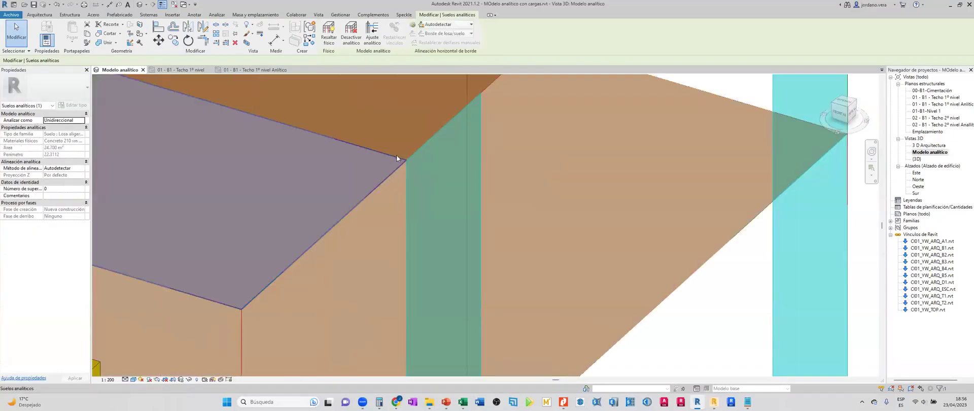
key(Escape)
scroll(396, 157, up, 3)
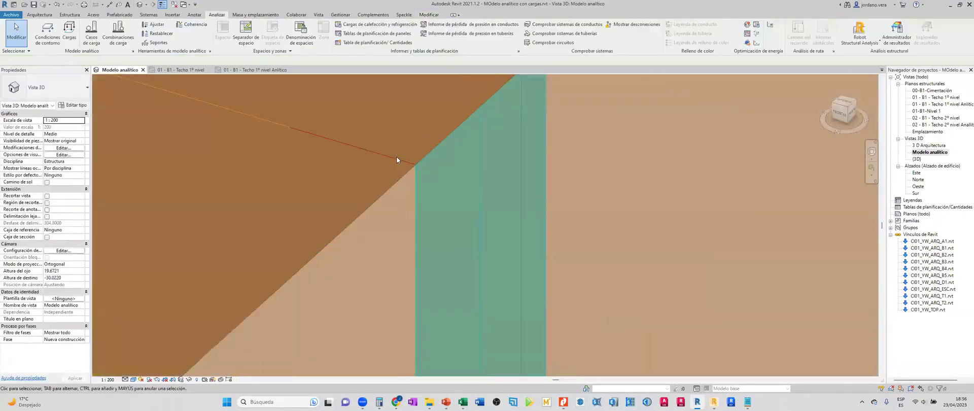
click(396, 156)
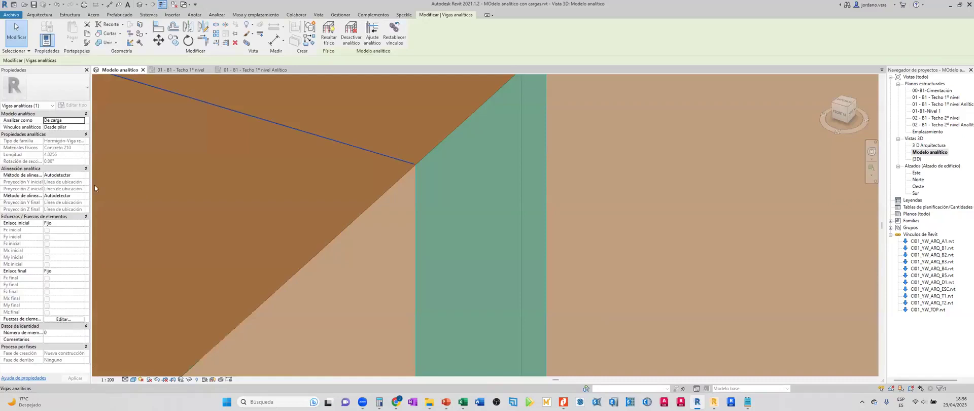
click(82, 196)
click(76, 208)
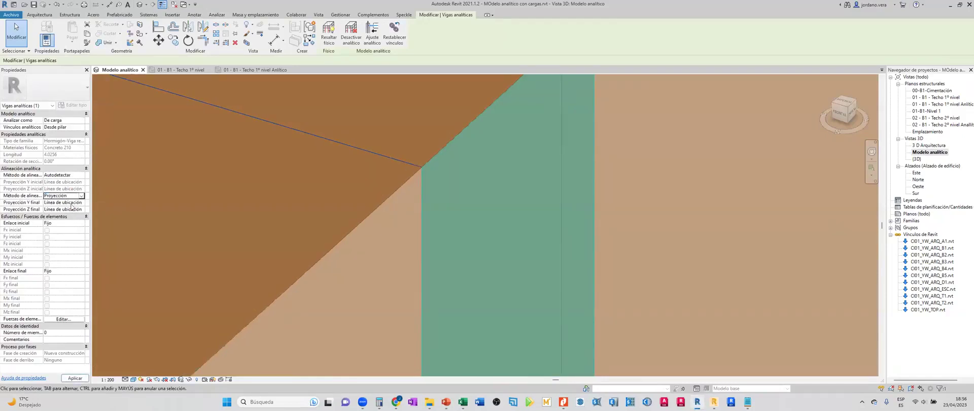
click(81, 203)
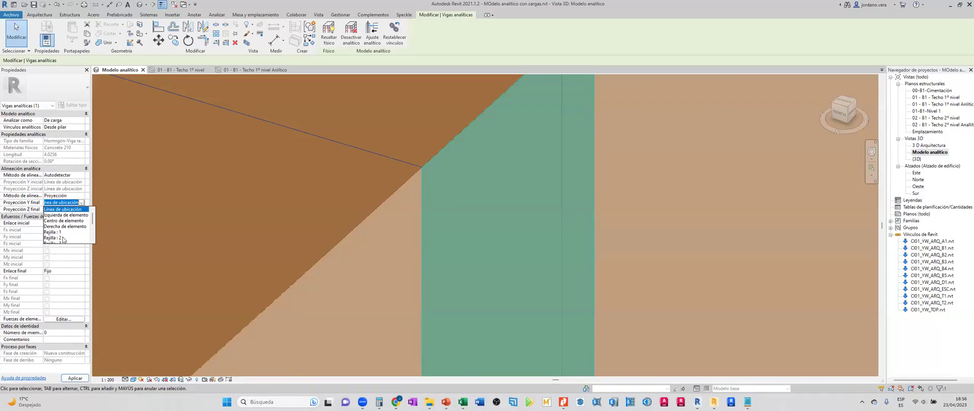
scroll(64, 239, down, 2)
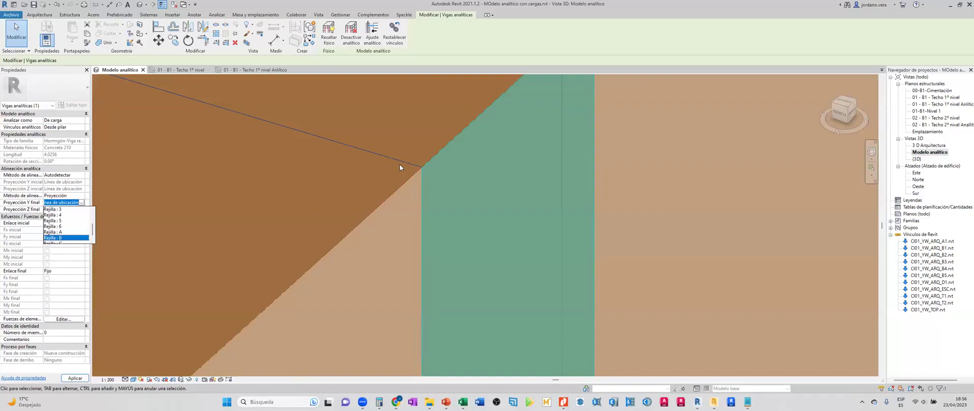
click(399, 165)
Return the beam's end alignment to Autodetectar and set its start alignment to Proyección, with the initial Y projection on Rejilla : B.
scroll(422, 162, up, 5)
click(81, 196)
click(71, 202)
click(80, 175)
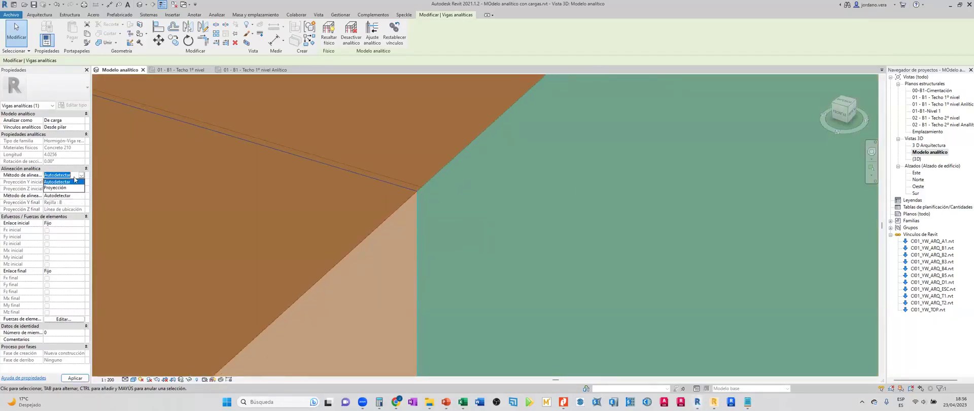
click(72, 188)
click(82, 182)
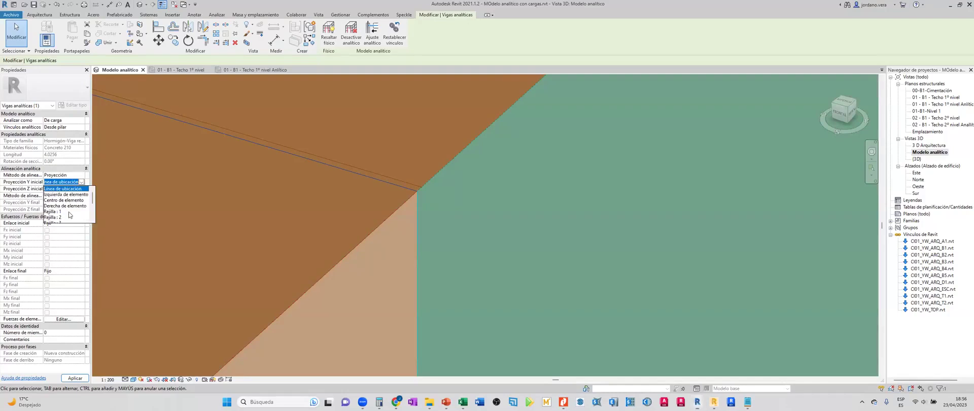
text(b)
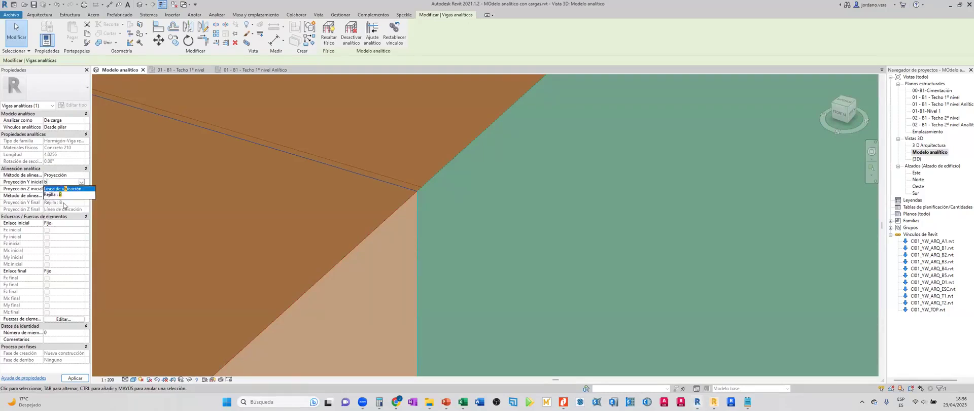
click(63, 195)
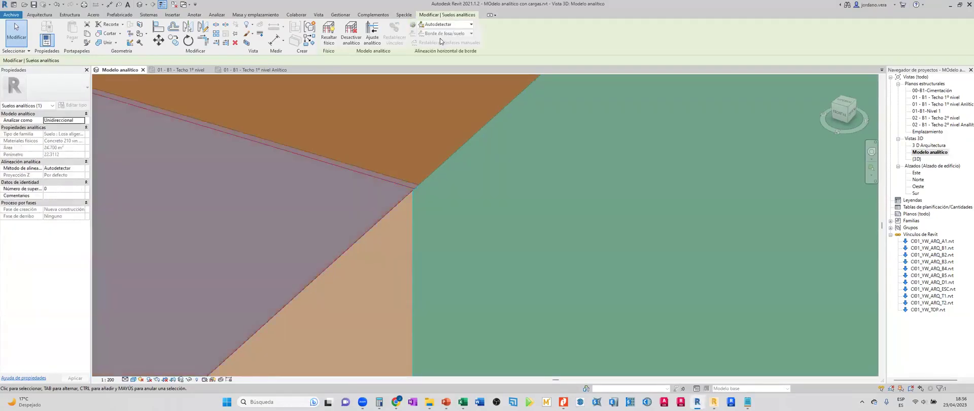
Check the horizontal edge alignment options of the two analytical slabs meeting at the wall corner.
click(445, 25)
click(420, 153)
click(436, 106)
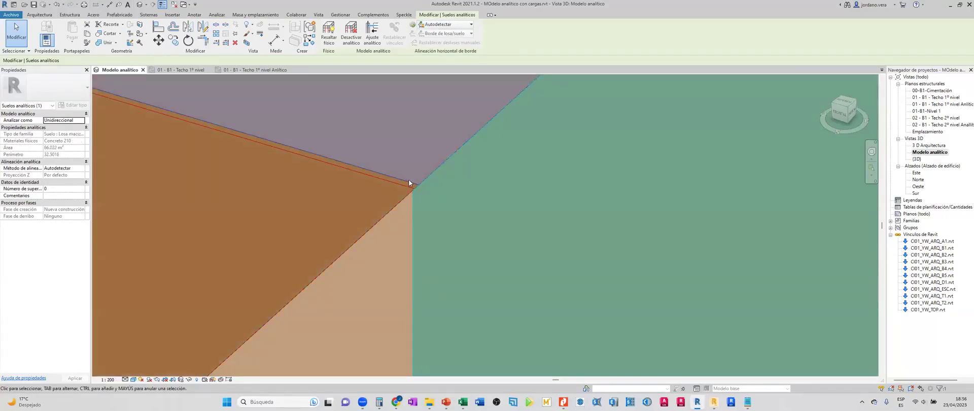
key(Escape)
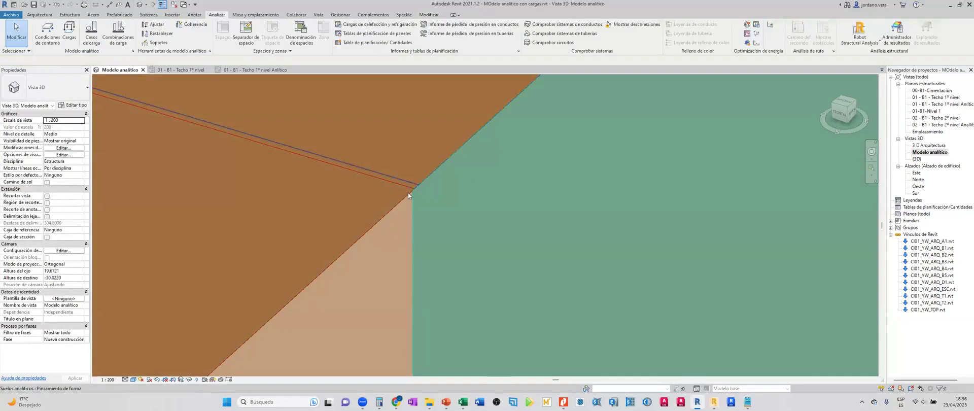
Try to reset the analytical model adjustment of the one-way slab at the wall corner.
click(408, 193)
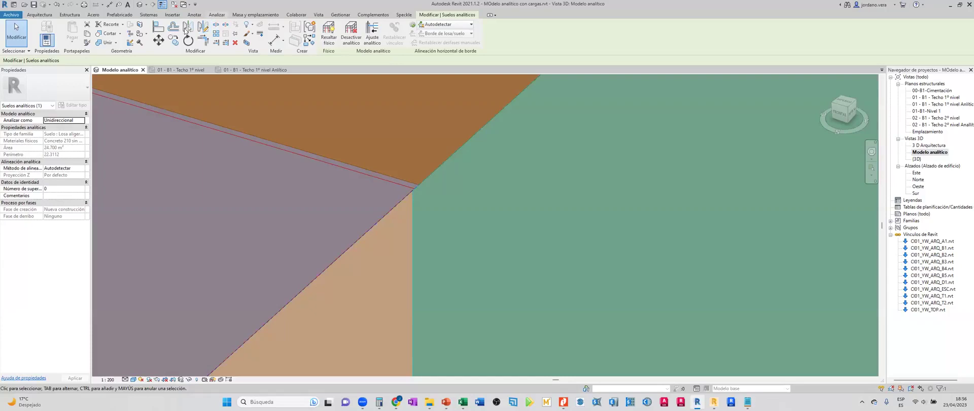
click(216, 14)
click(161, 34)
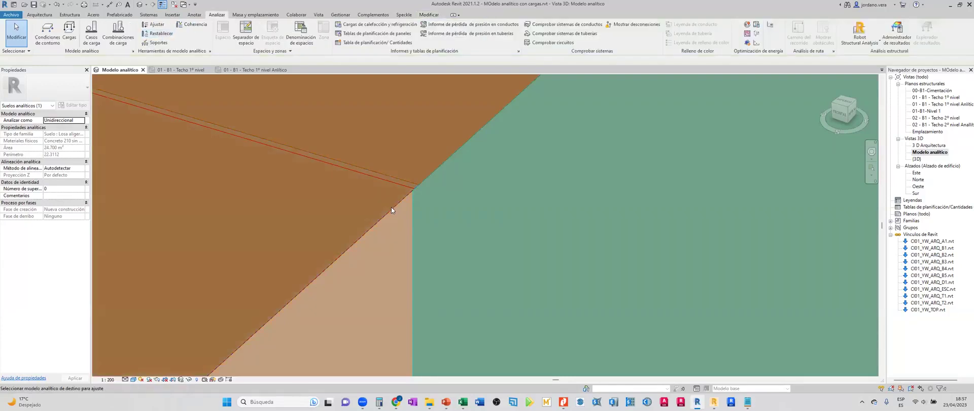
click(415, 196)
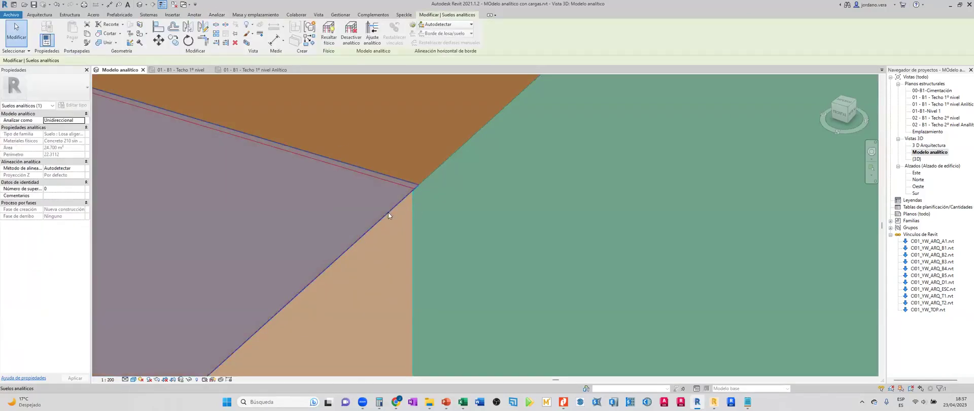
key(Escape)
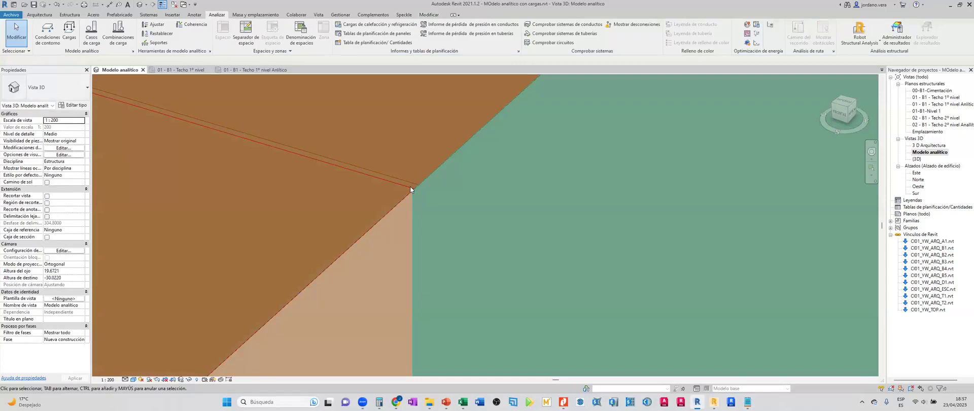
Set the start alignment of the analytical beam beside the slab edge to Proyección.
click(410, 187)
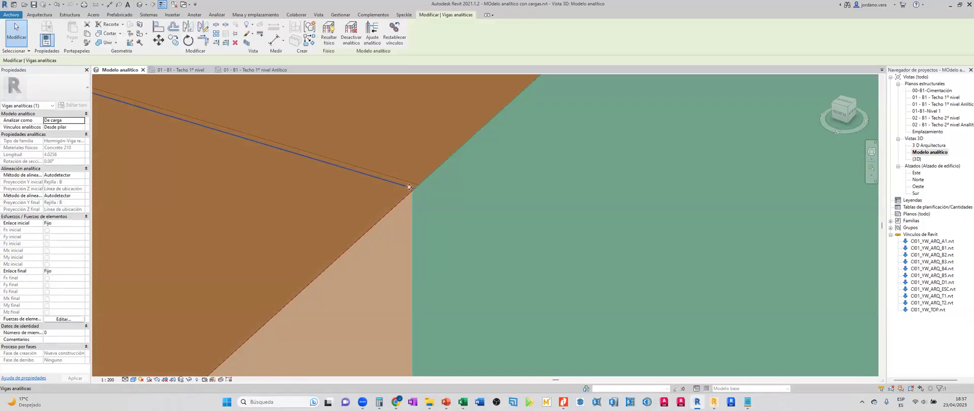
click(76, 175)
click(61, 188)
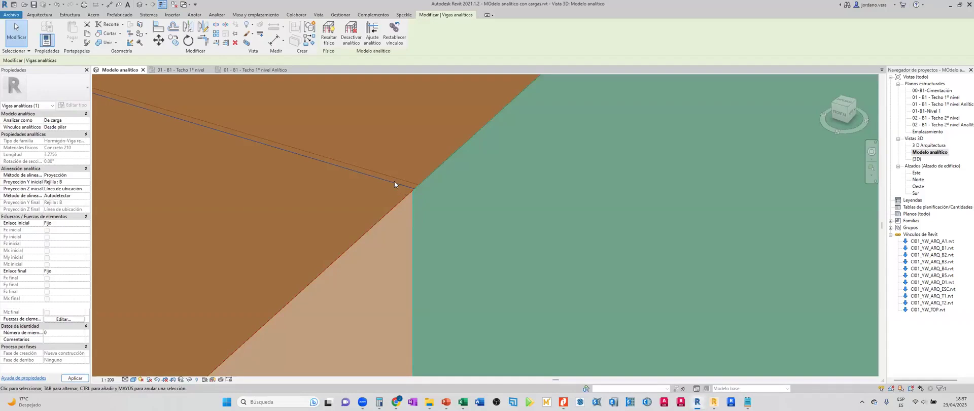
Return the beam's start alignment to Autodetectar and set its end alignment to Proyección.
click(81, 176)
click(78, 181)
click(81, 196)
click(65, 209)
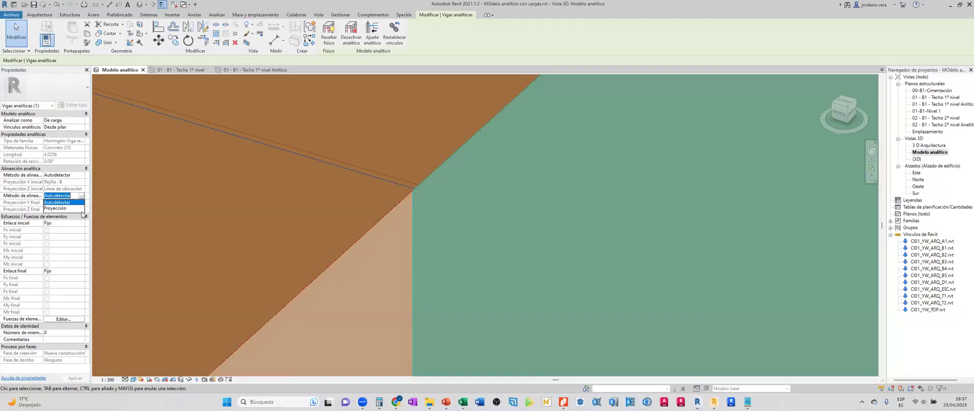
click(398, 202)
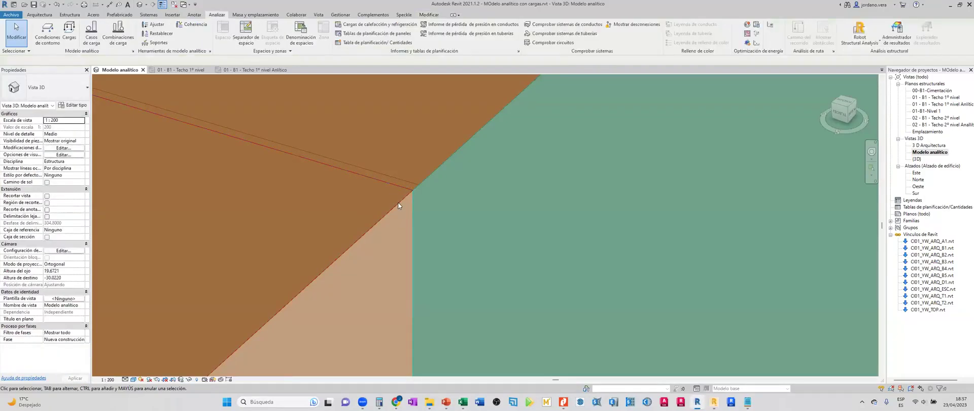
Open the 02 - B1 - Techo 2º nivel Analítico plan with the corner slab selected and try to adjust its analytical model at grid B.
click(397, 202)
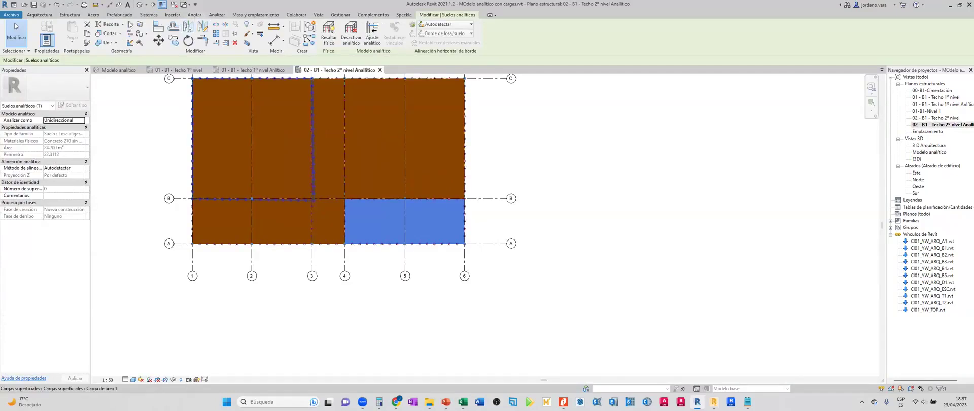
click(216, 14)
click(159, 26)
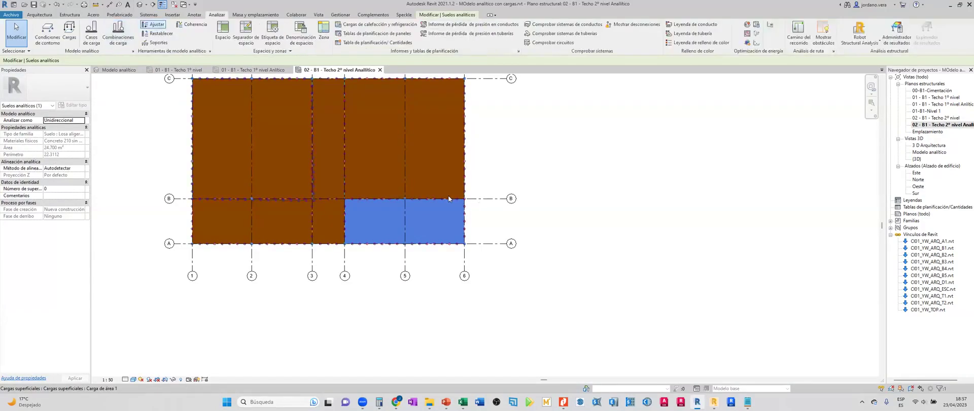
scroll(447, 196, up, 2)
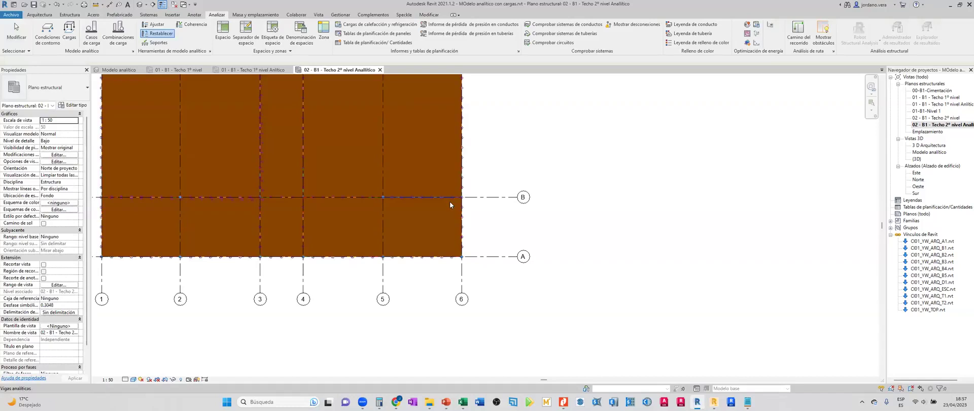
click(450, 202)
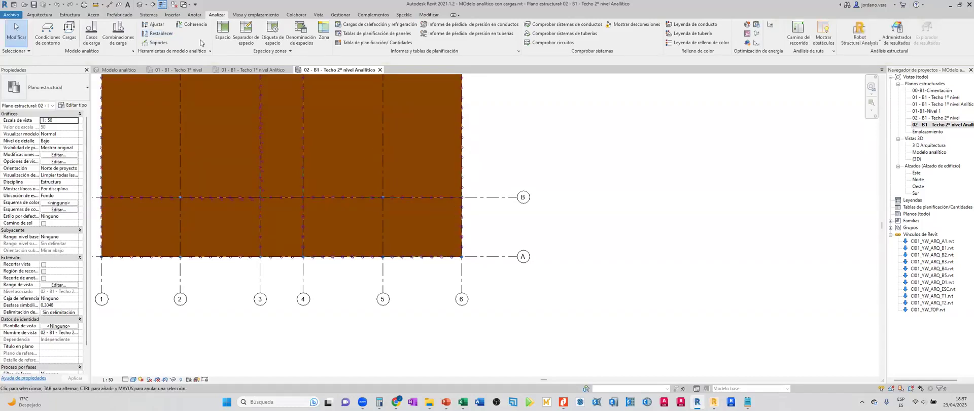
Try to reset the analytical slab between grids 4 and 6 at the intersection of grids A and 6.
click(157, 33)
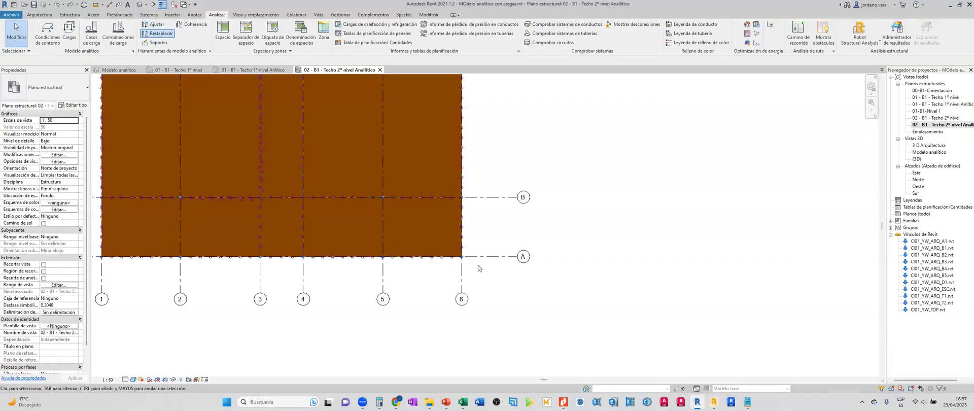
scroll(472, 268, up, 1)
click(472, 268)
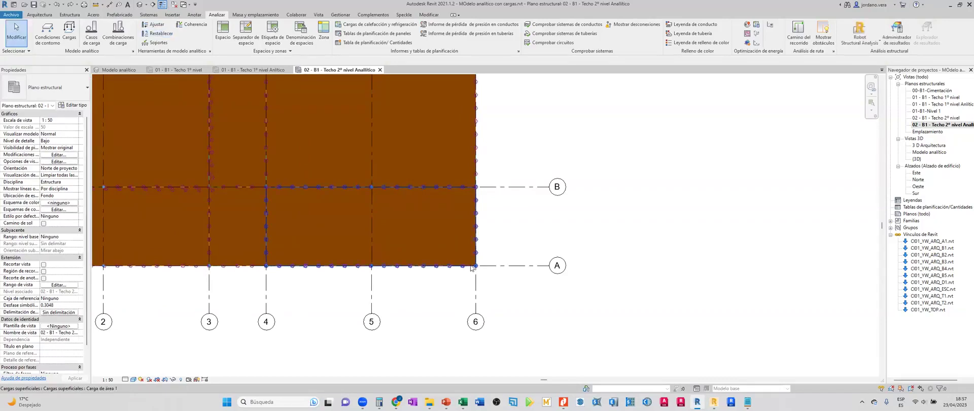
click(472, 267)
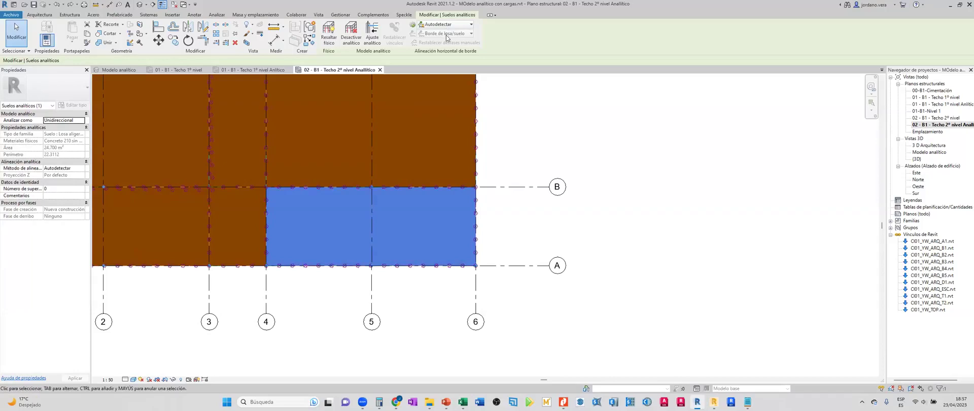
Check the analytical alignment properties of the slab between grids 4 and 6 and of the beam along grid B.
scroll(72, 181, up, 1)
click(71, 169)
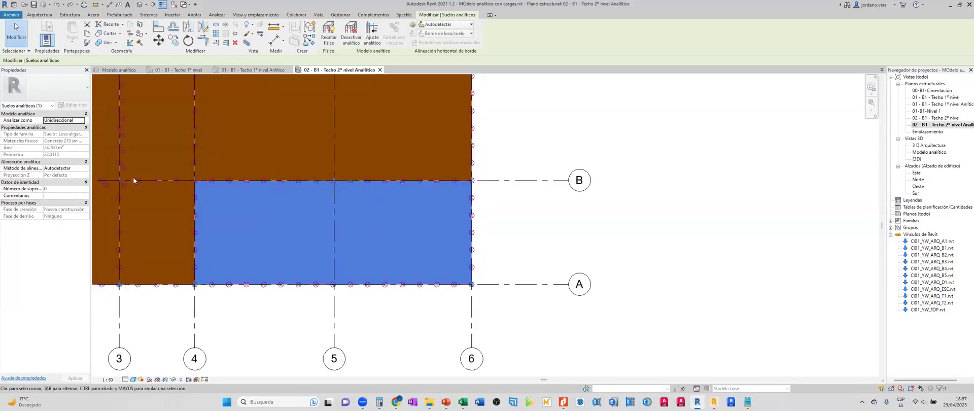
scroll(455, 178, up, 1)
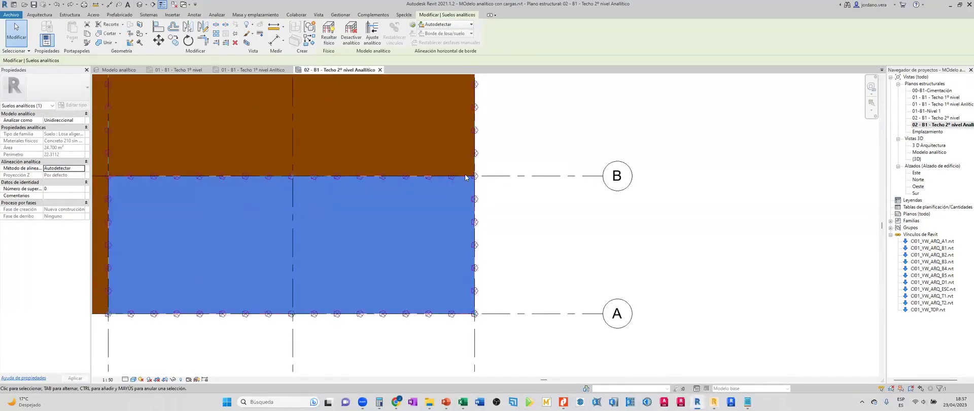
key(Escape)
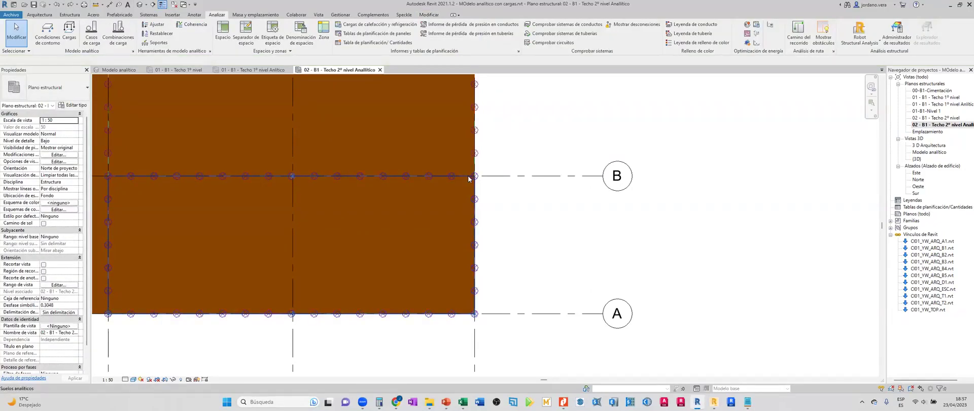
click(469, 178)
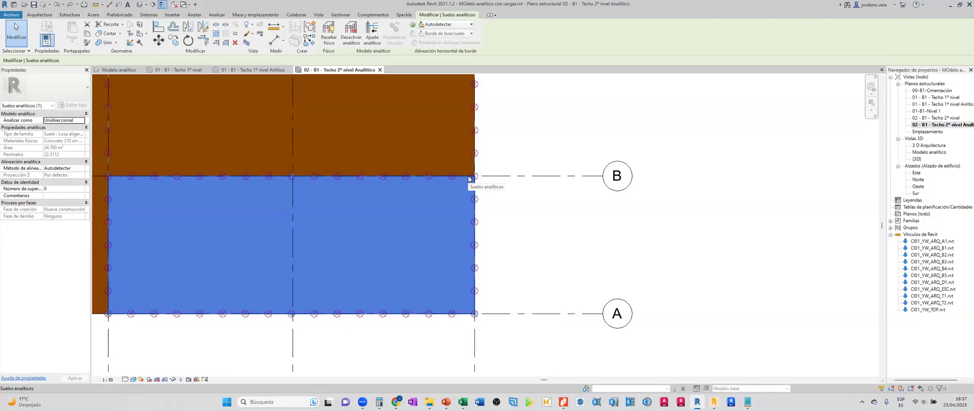
click(469, 177)
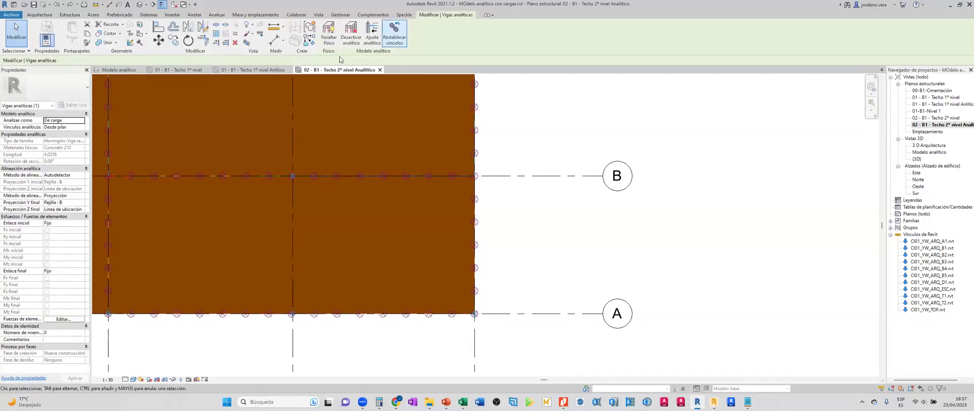
key(Escape)
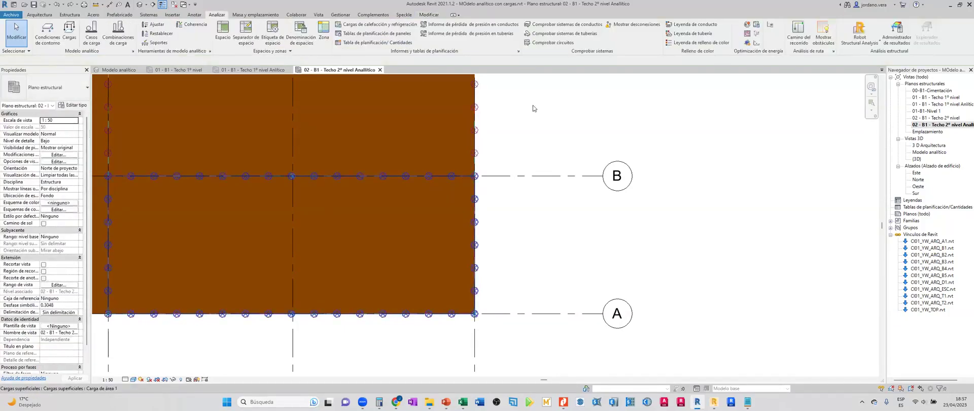
key(v)
key(v)
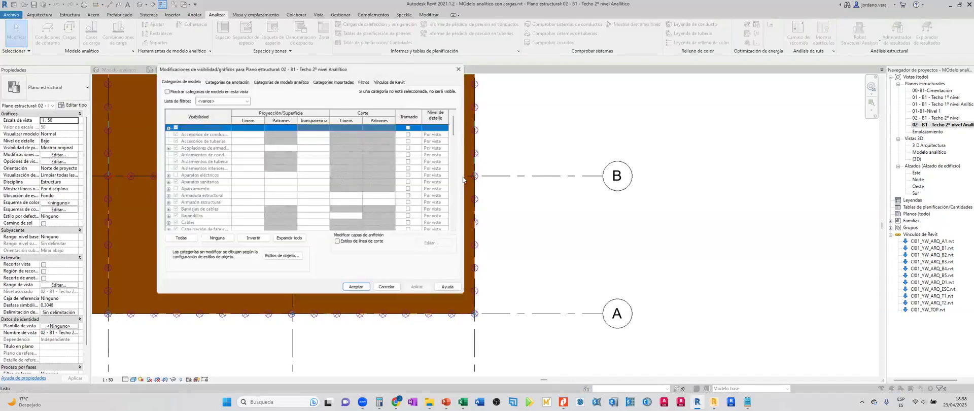
key(Escape)
Try to set the horizontal edge alignment of the whole analytical slab between grids A and B to Proyección.
key(Tab)
key(Tab)
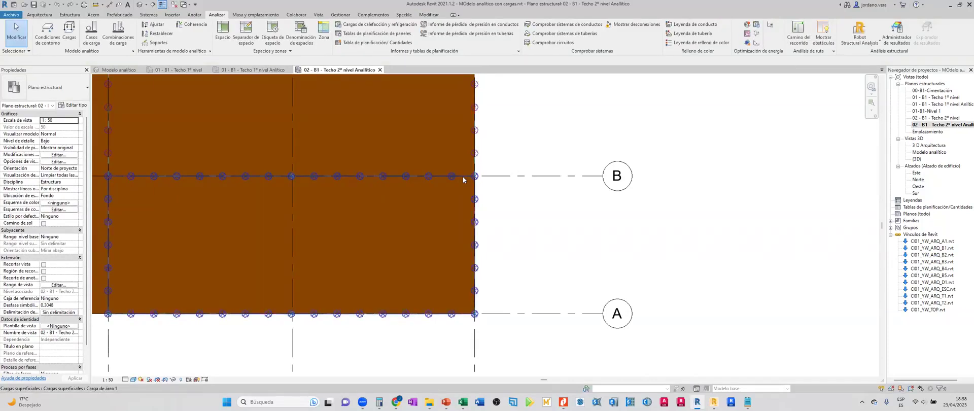
click(463, 179)
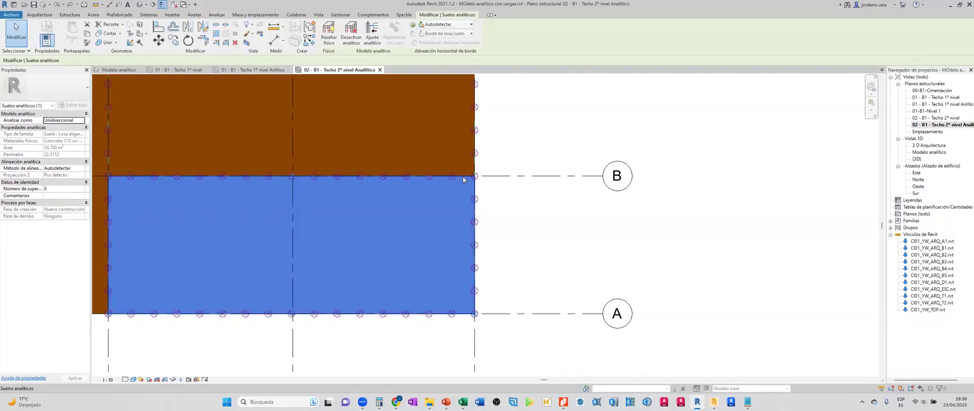
click(458, 29)
click(457, 40)
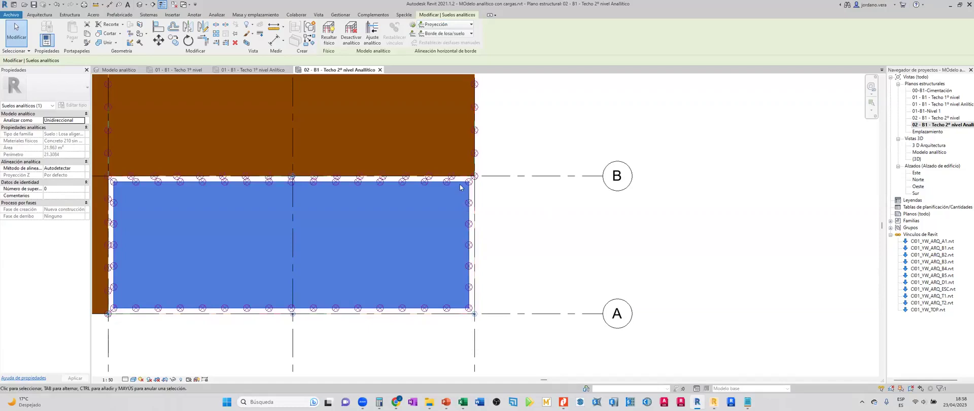
key(Escape)
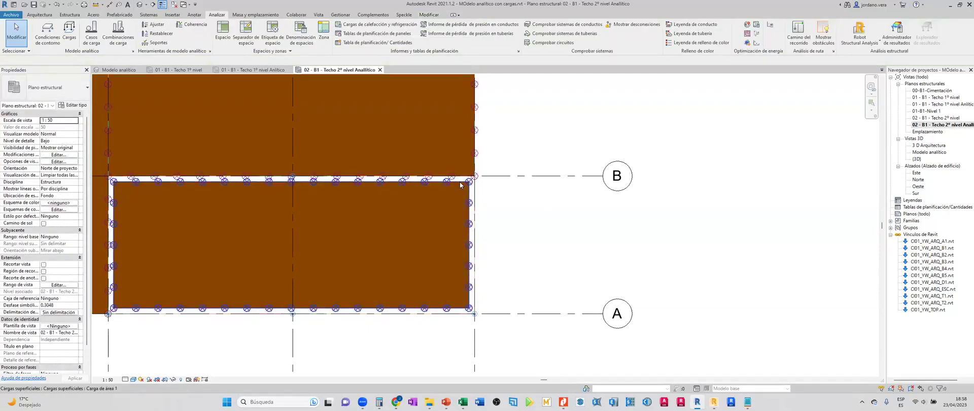
Hide the structural loads (Cargas estructurales) in the plan view and return the slab between grids A and B to automatic edge alignment.
click(460, 185)
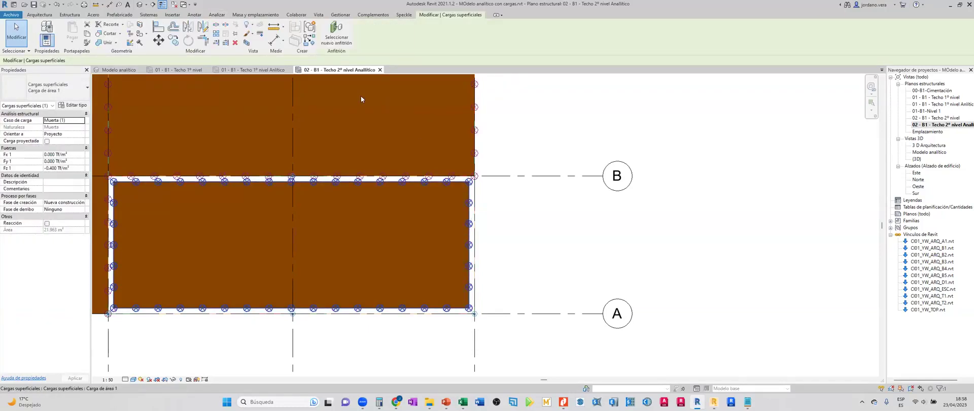
key(Escape)
key(v)
key(v)
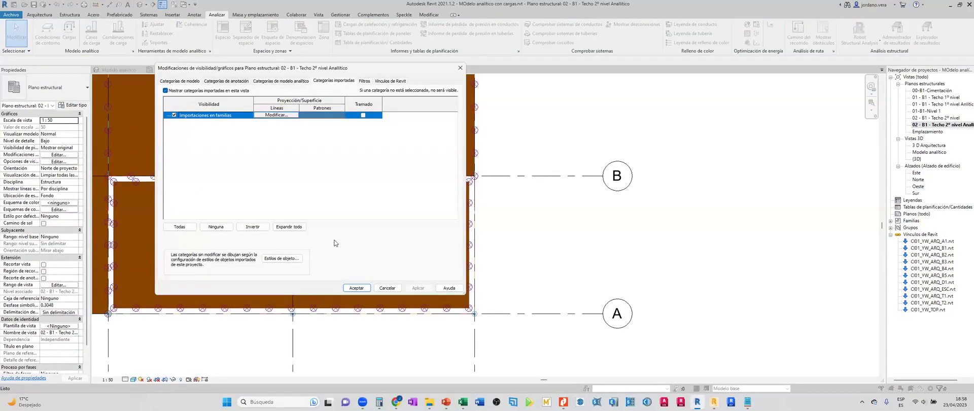
key(ctrl+shift+Tab)
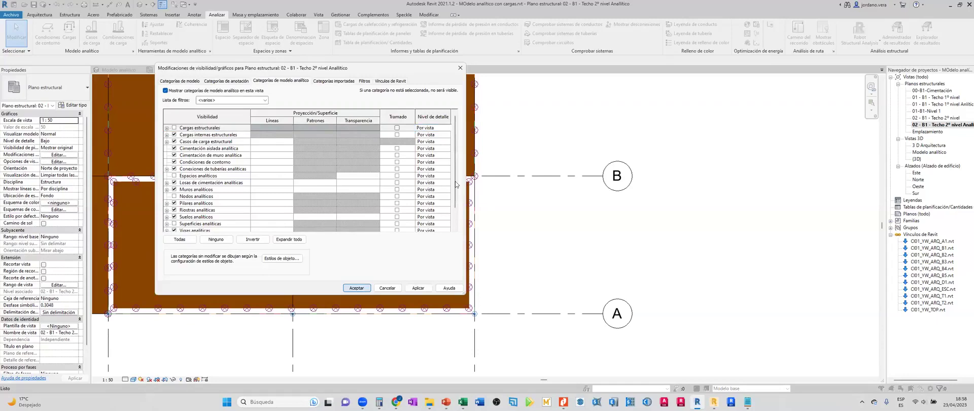
key(Return)
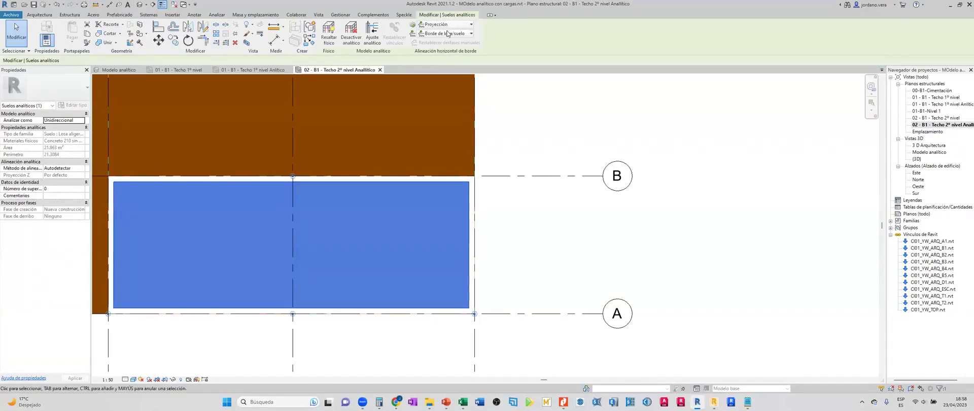
key(Escape)
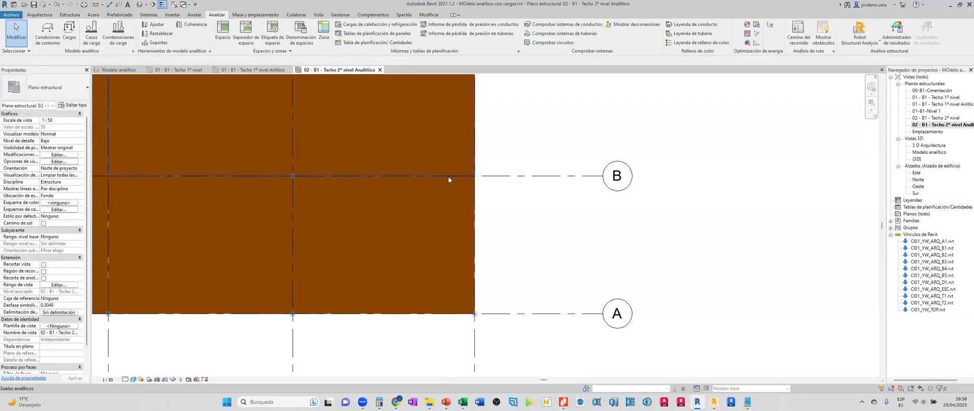
Set the horizontal alignment of the edge along grid B of the analytical slab above that grid to Proyección.
click(449, 176)
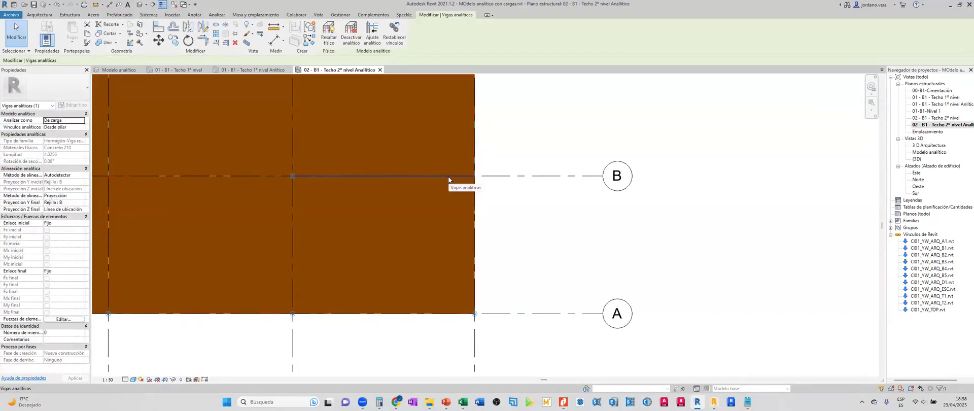
key(Escape)
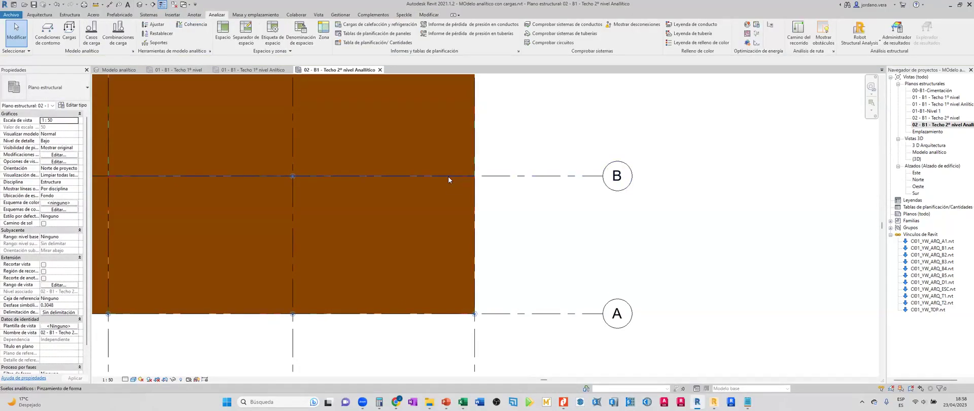
click(448, 175)
key(Escape)
click(448, 176)
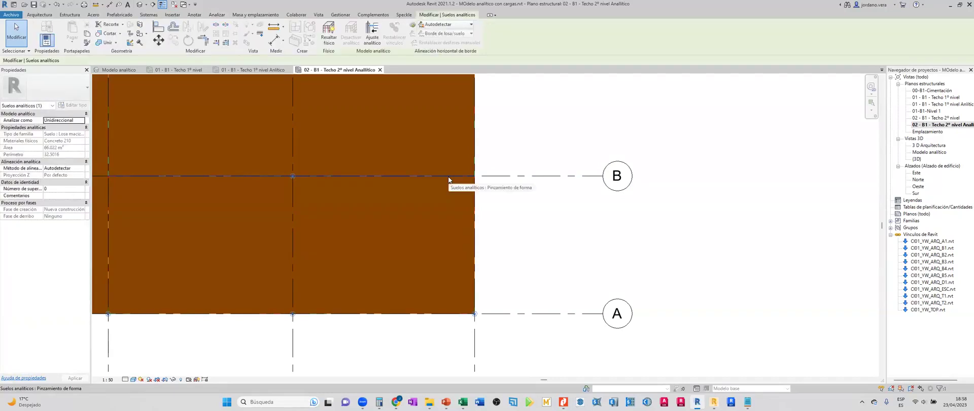
click(444, 24)
click(446, 42)
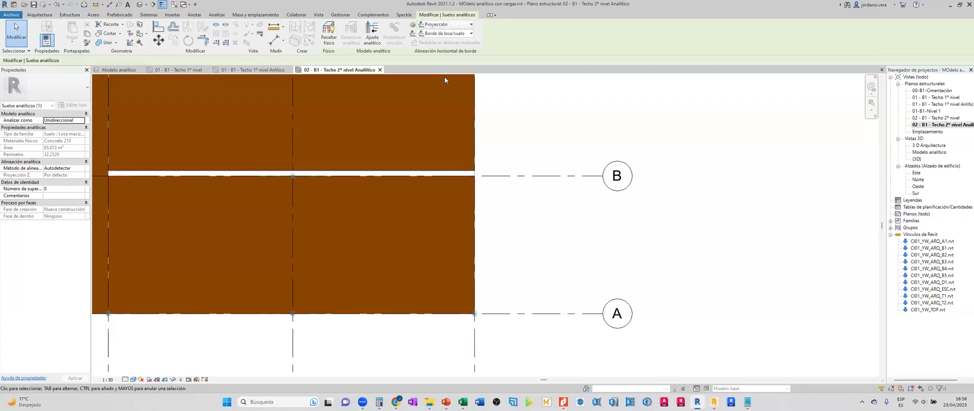
click(454, 34)
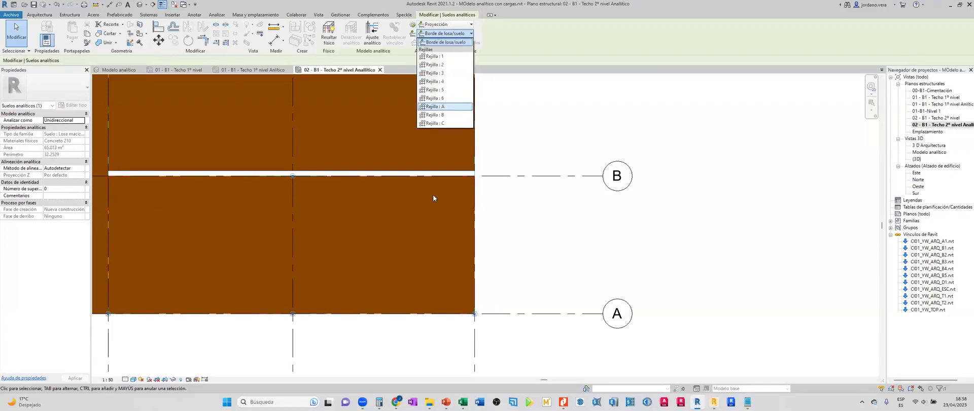
click(435, 177)
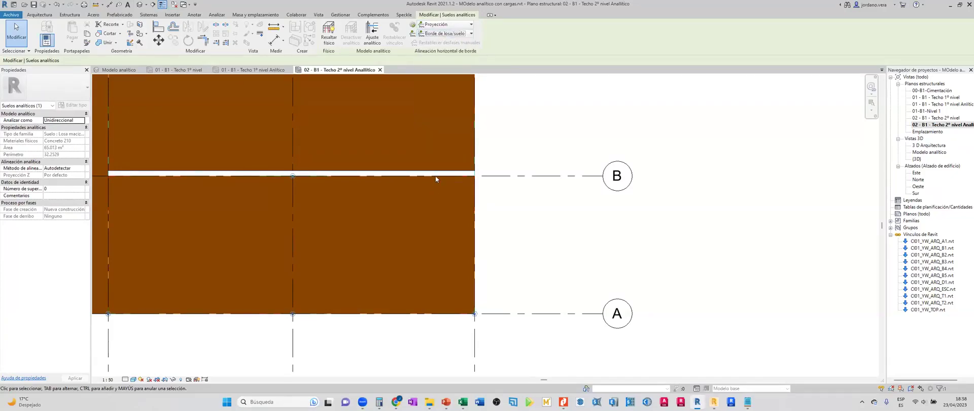
Set the horizontal alignment of the edge along grid B of the analytical slab between grids A and B to Proyección.
key(Escape)
key(Tab)
click(435, 177)
key(Escape)
key(Tab)
click(435, 177)
key(Escape)
key(Tab)
click(435, 176)
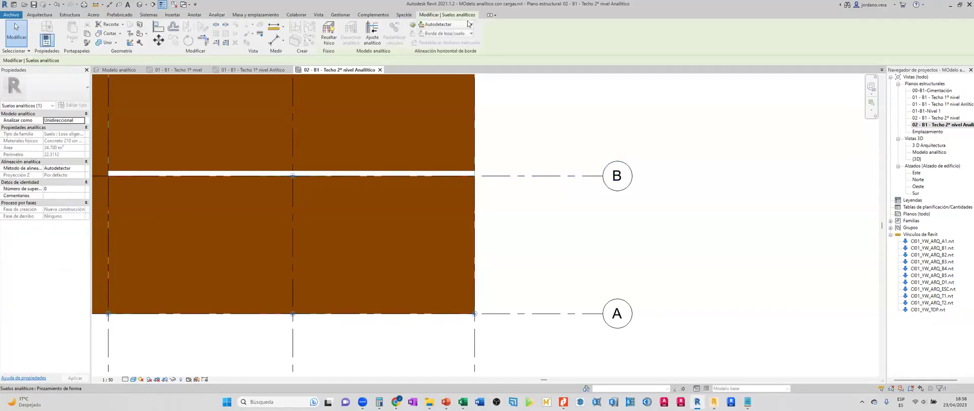
click(471, 25)
click(439, 41)
key(Escape)
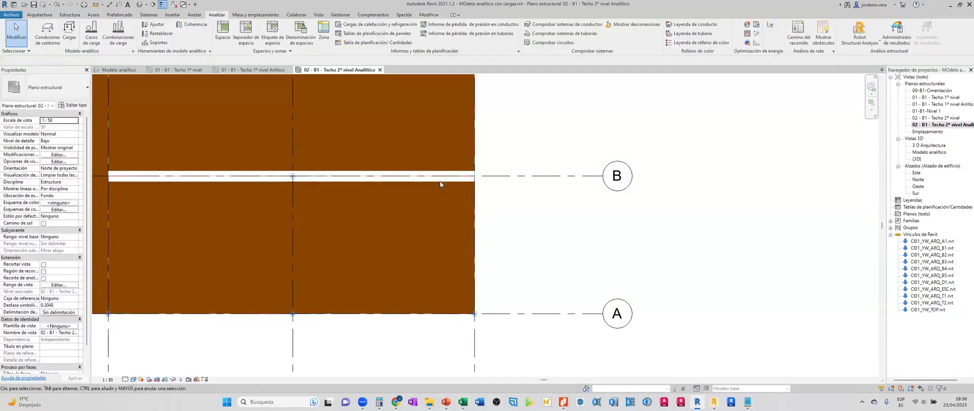
Project the facing edges of both analytical slabs along grid B onto Rejilla : B.
click(440, 174)
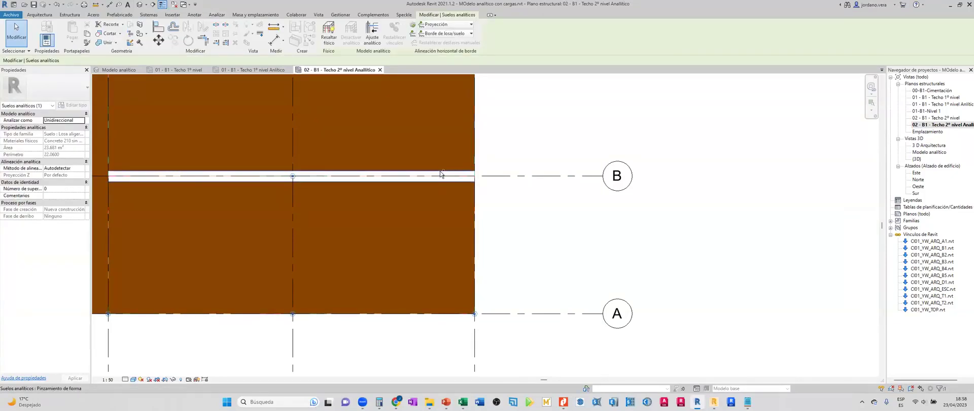
ctrl+click(441, 166)
click(451, 33)
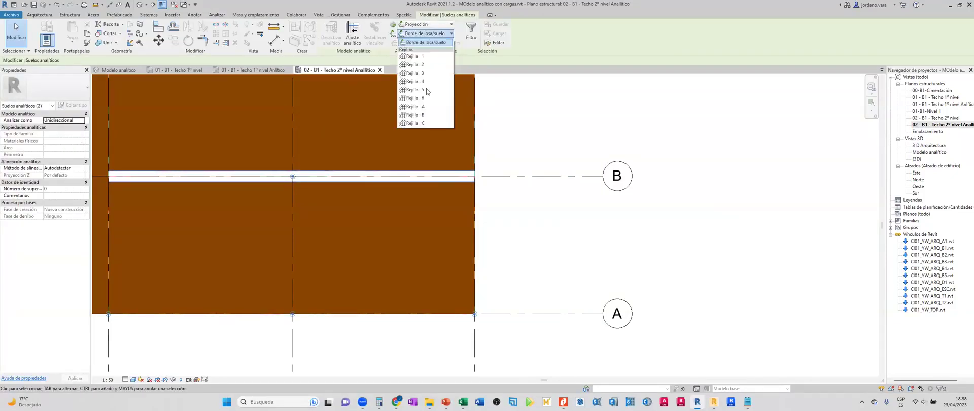
click(416, 115)
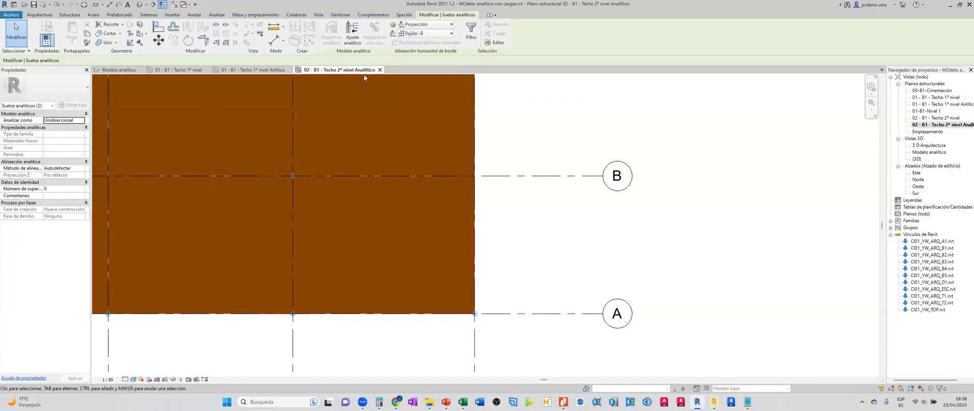
Open the Modelo analítico 3D view and examine the slab, beam and wall joints from several angles.
click(98, 69)
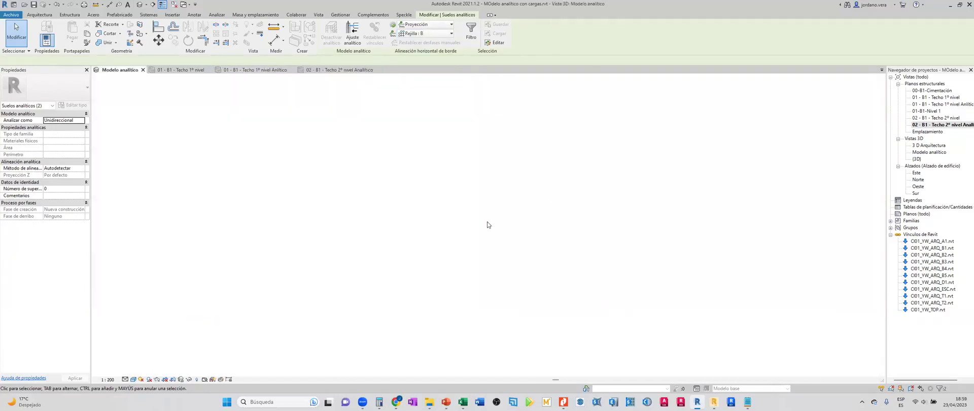
middle_drag(408, 193, 437, 162)
scroll(436, 164, up, 5)
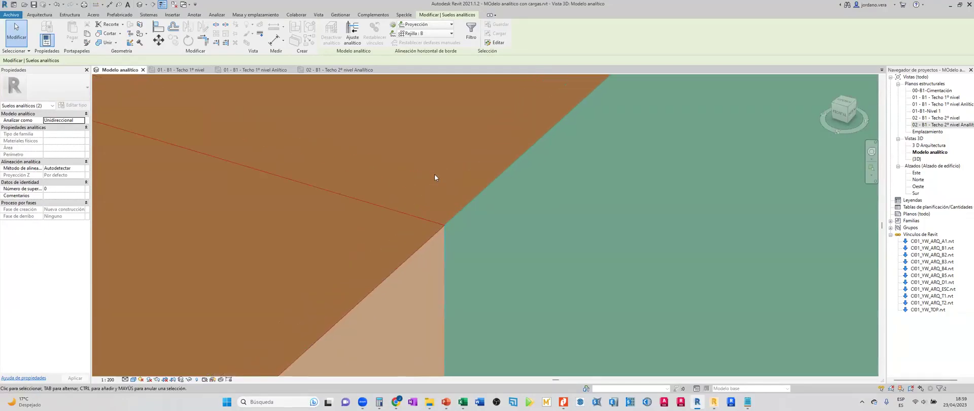
key(Escape)
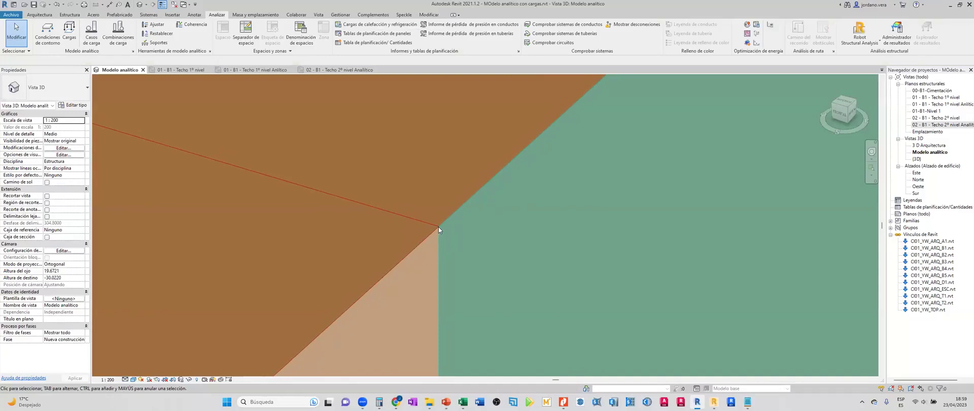
middle_drag(439, 226, 430, 252)
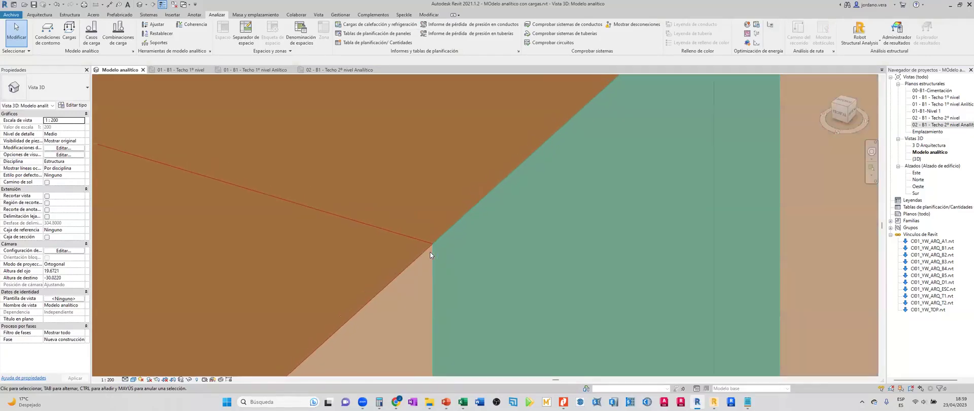
scroll(429, 253, down, 8)
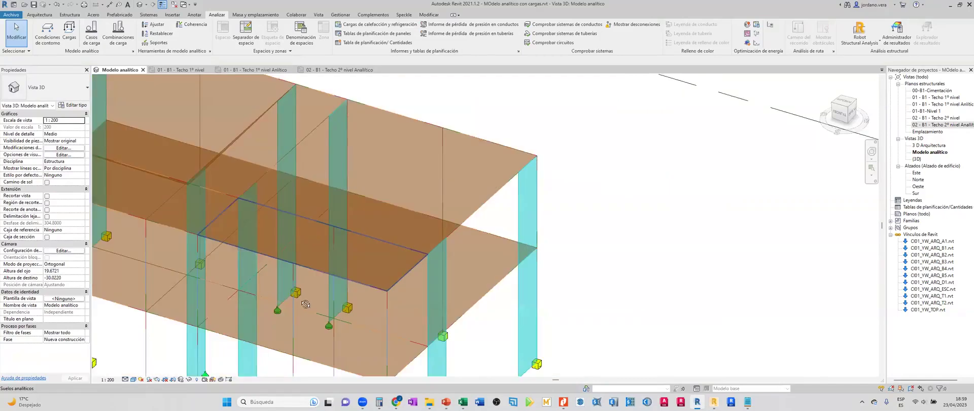
shift+middle_drag(305, 303, 311, 304)
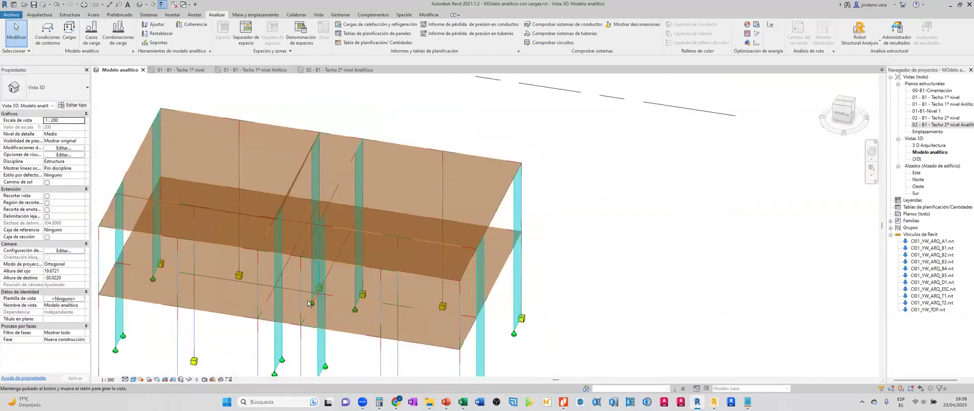
shift+middle_drag(433, 242, 406, 247)
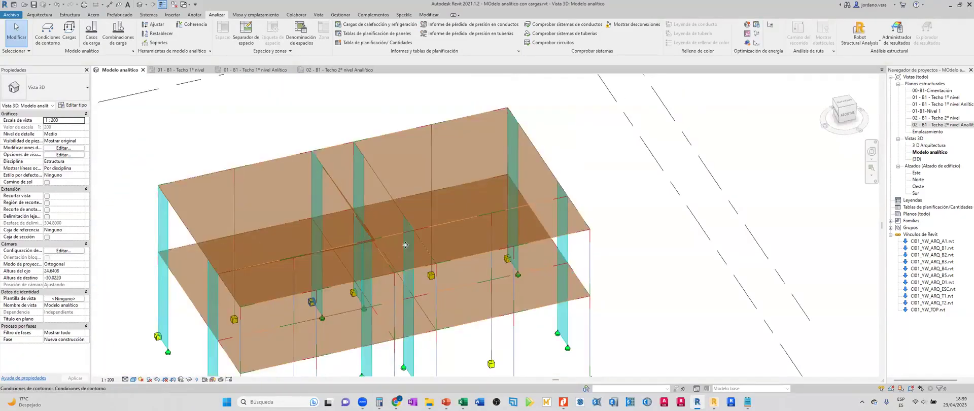
scroll(344, 239, up, 2)
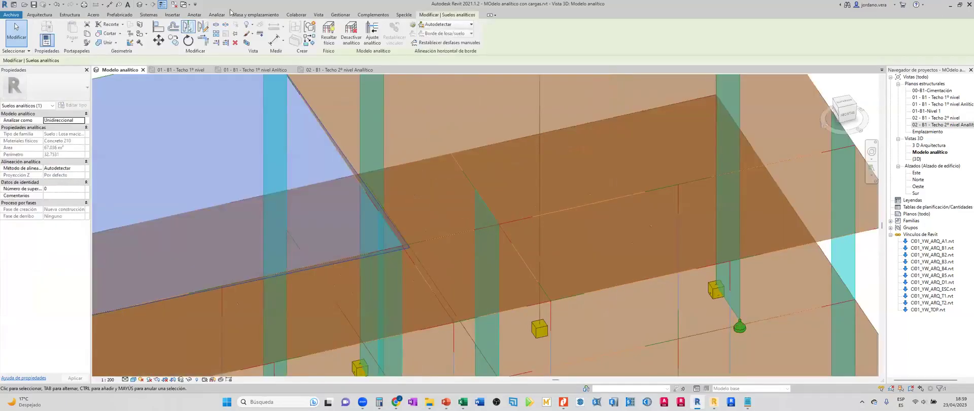
Reset the analytical model of the upper-level slab that leaves a gap beside its neighbours.
click(196, 16)
click(221, 15)
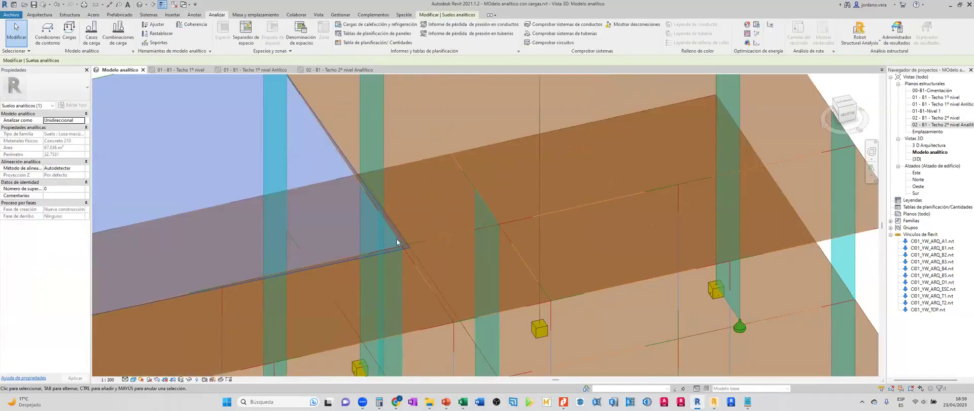
shift+middle_drag(415, 293, 440, 299)
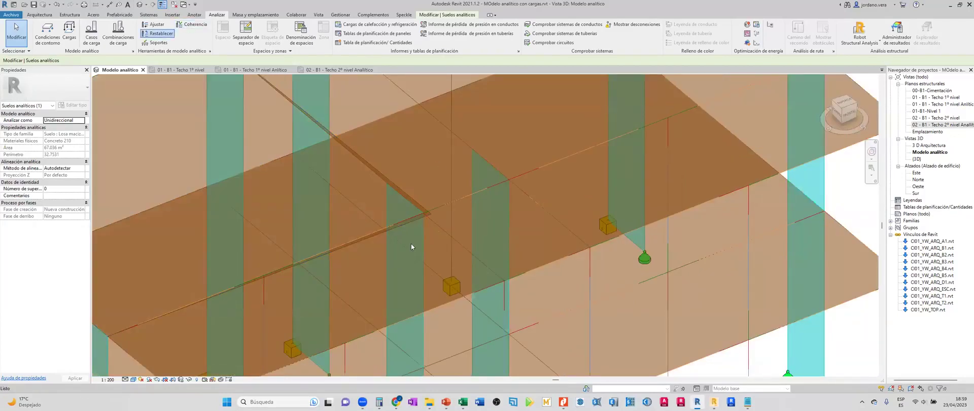
key(Escape)
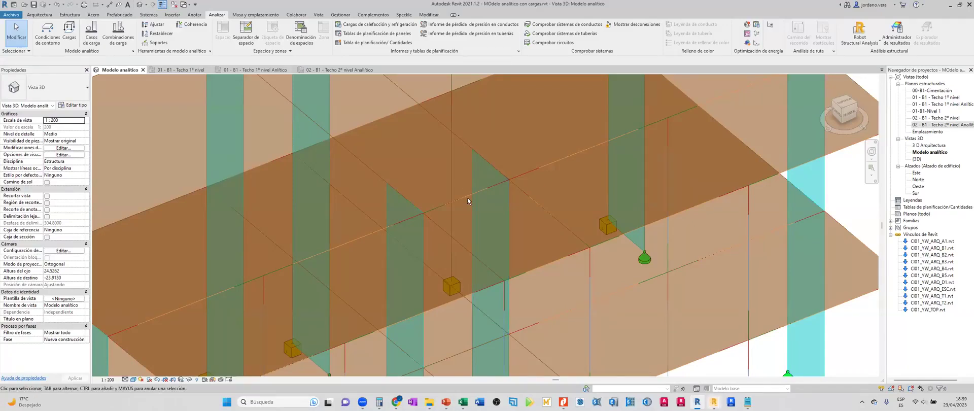
Switch to Robot Structural Analysis and examine the slab joints around grid 4 and across both levels.
key(alt+Tab)
scroll(407, 247, down, 5)
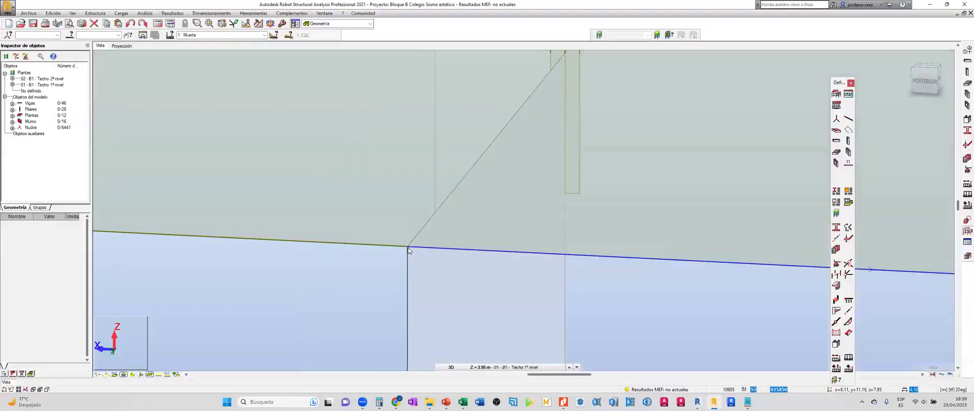
scroll(407, 248, down, 5)
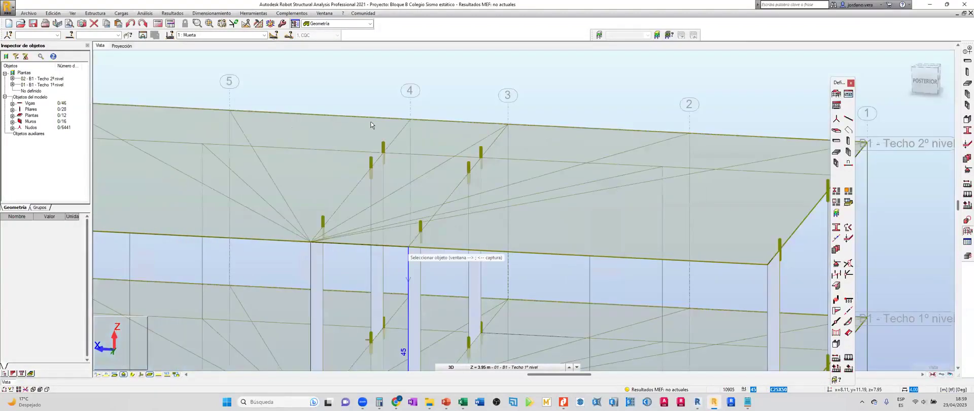
scroll(371, 124, down, 3)
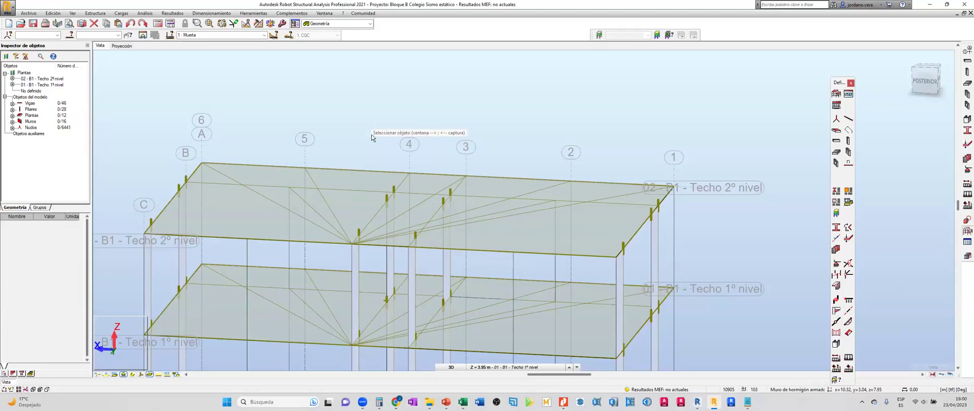
Switch to Revit and examine the slab, beam and wall joints of the 3D analytical model around the central bay.
mouse_move(747, 402)
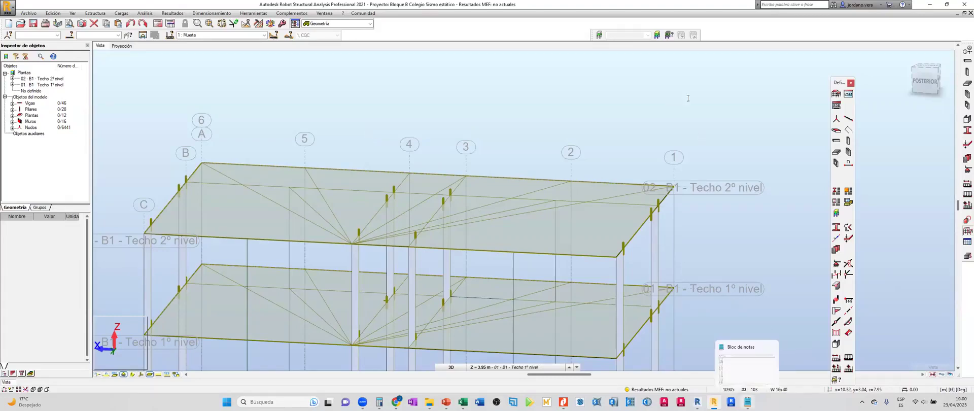
click(877, 70)
click(472, 191)
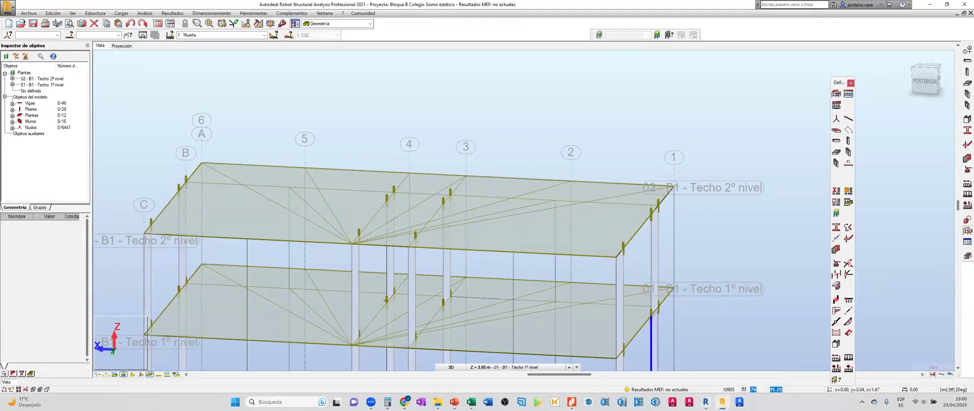
mouse_move(723, 401)
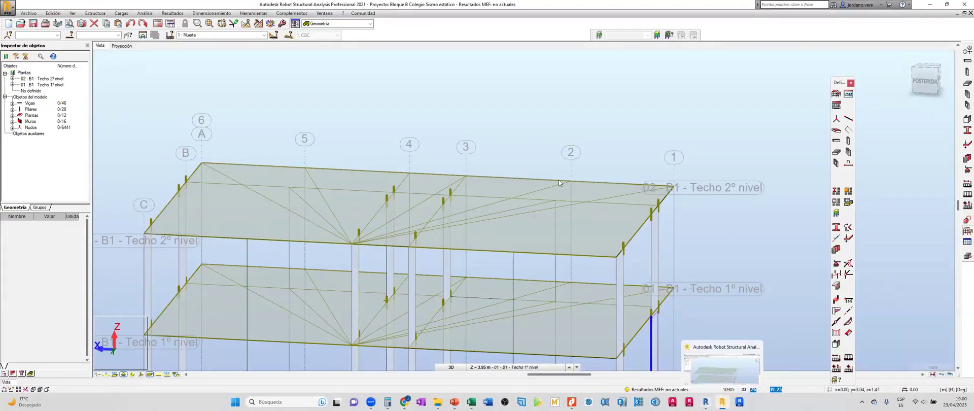
key(alt+Tab)
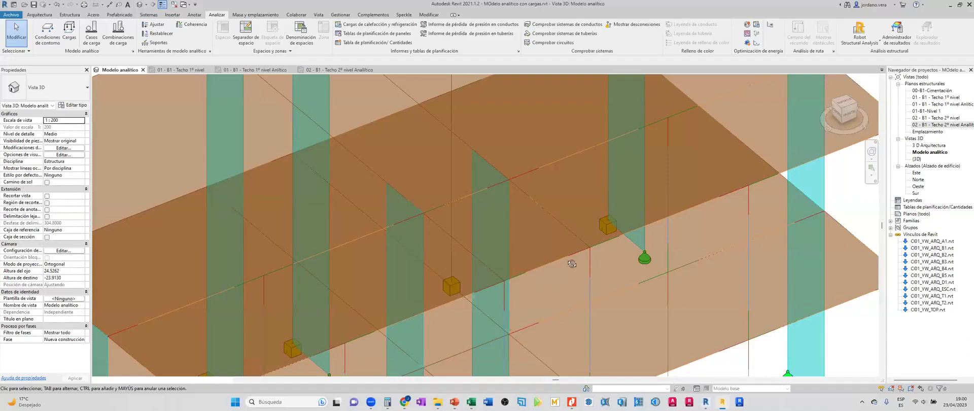
scroll(470, 260, down, 3)
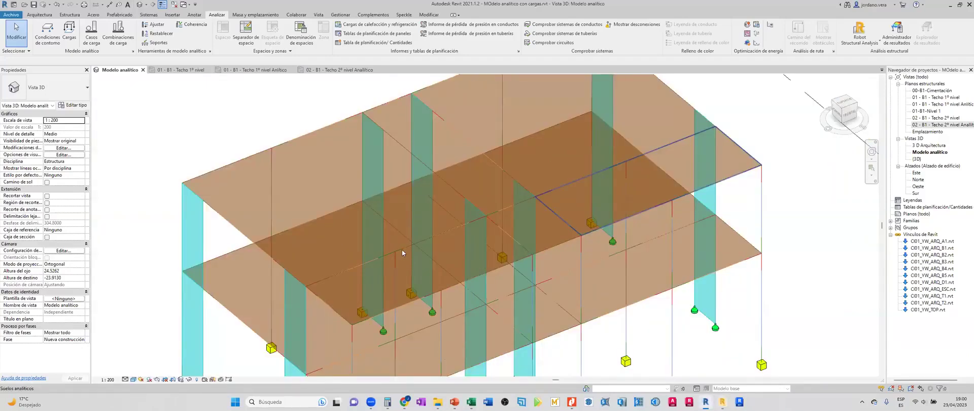
middle_drag(401, 248, 412, 183)
middle_drag(369, 278, 424, 189)
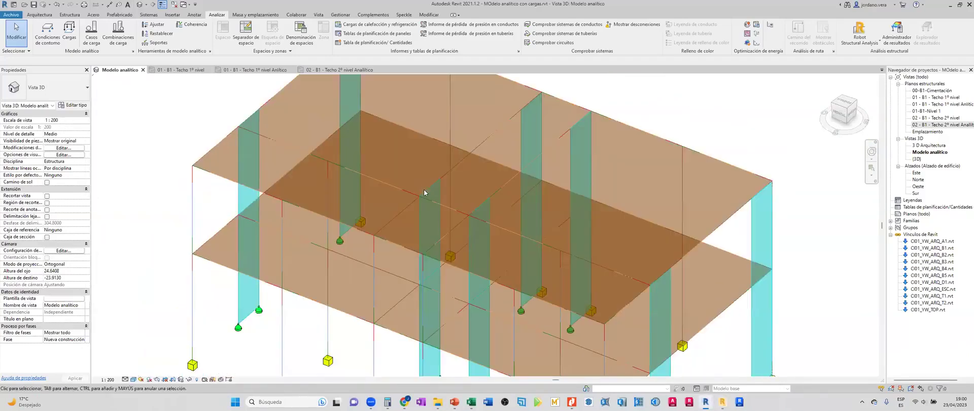
scroll(424, 193, up, 2)
click(418, 199)
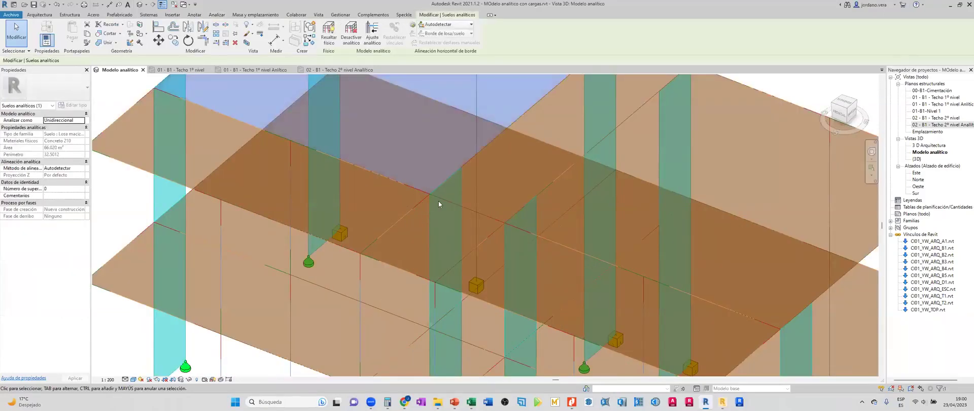
scroll(438, 200, up, 3)
scroll(438, 201, up, 2)
scroll(502, 227, down, 5)
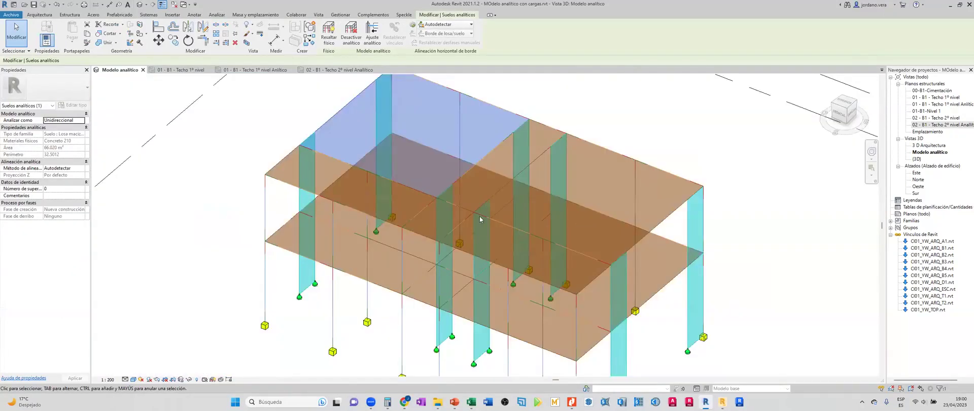
scroll(432, 258, up, 4)
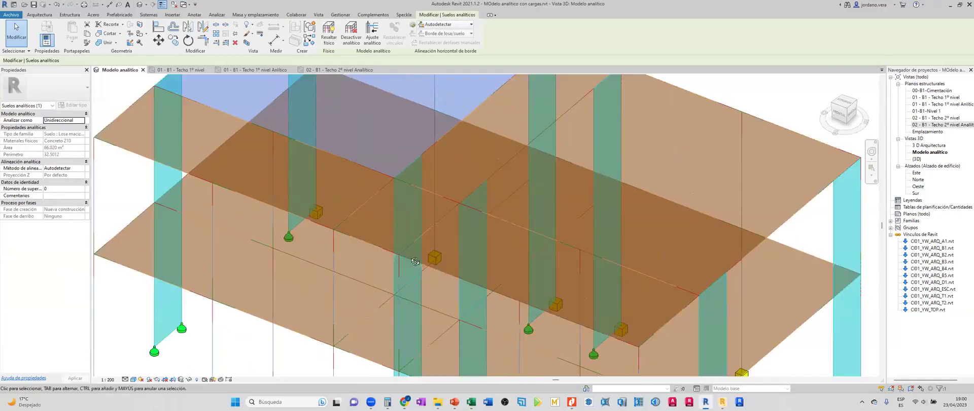
shift+middle_drag(477, 193, 481, 191)
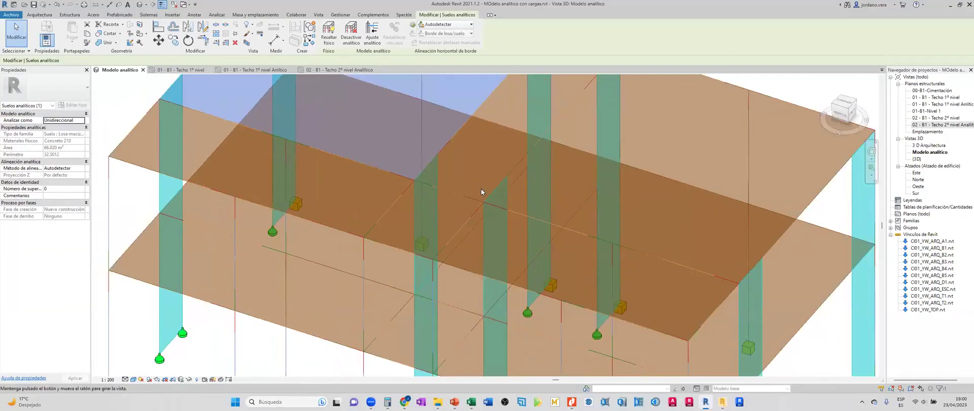
Set both ends of the short analytical beam between the two central walls to Proyección, with their Y projection on Rejilla : B.
scroll(481, 187, up, 3)
click(481, 188)
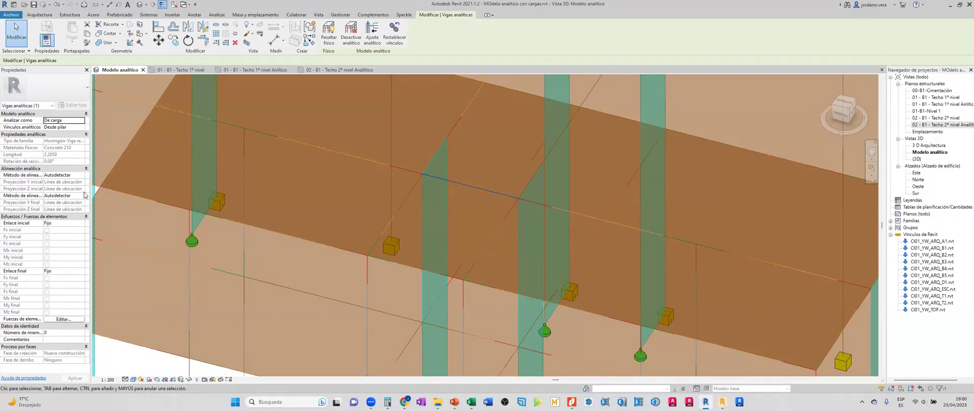
click(66, 175)
click(81, 189)
click(66, 195)
click(66, 209)
click(61, 202)
scroll(63, 240, down, 5)
click(61, 238)
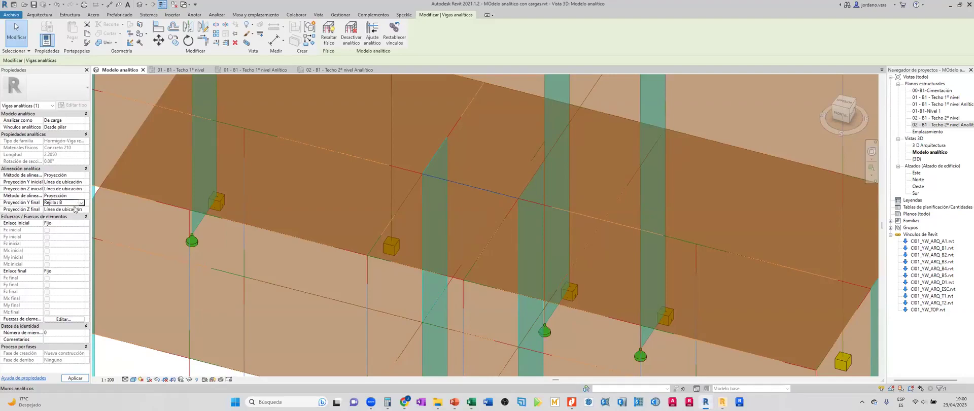
click(61, 181)
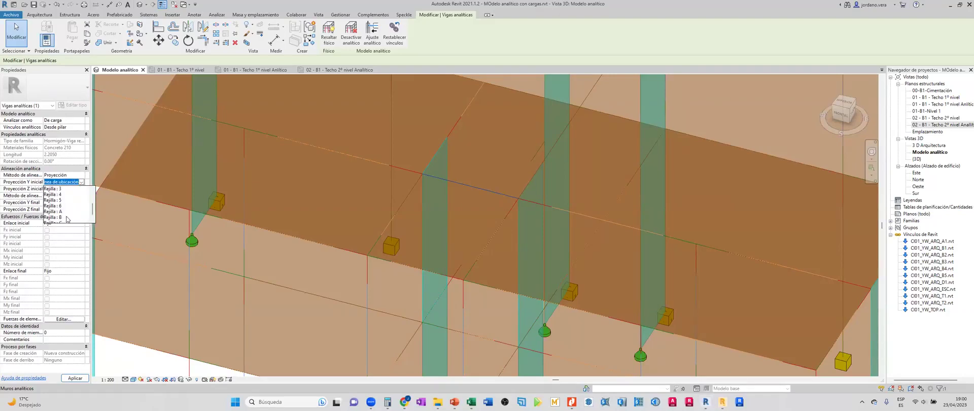
click(67, 217)
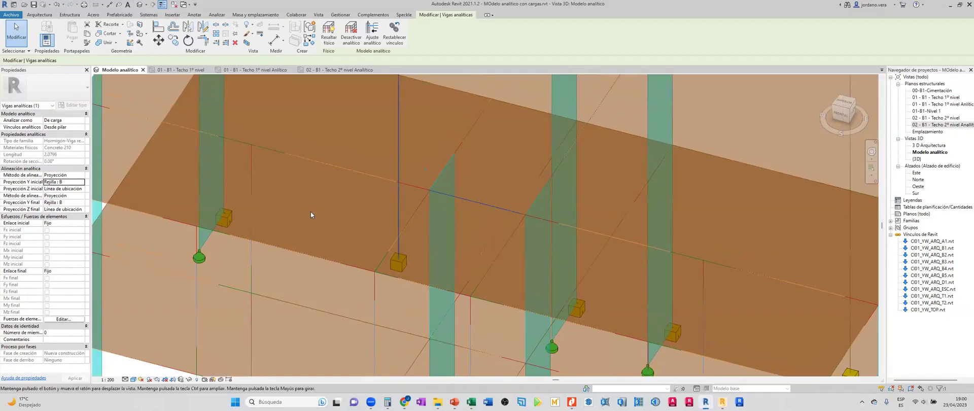
key(Escape)
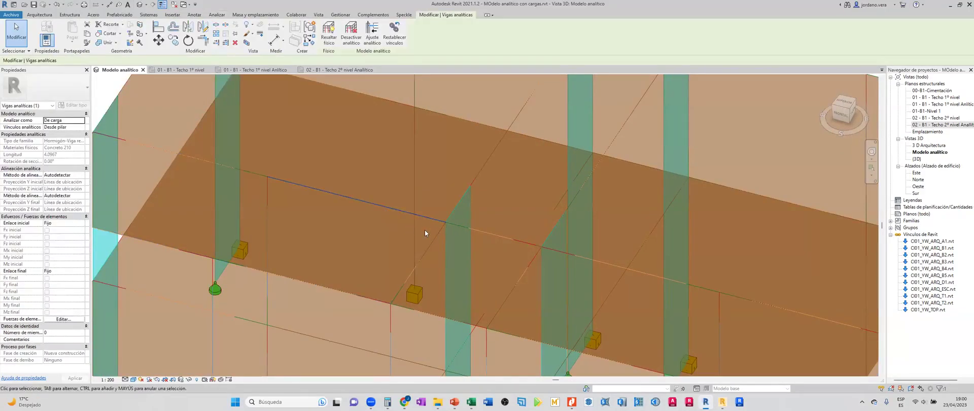
Set the final end of the adjoining longer analytical beam to Proyección, with its Y projection on Rejilla : B.
click(424, 215)
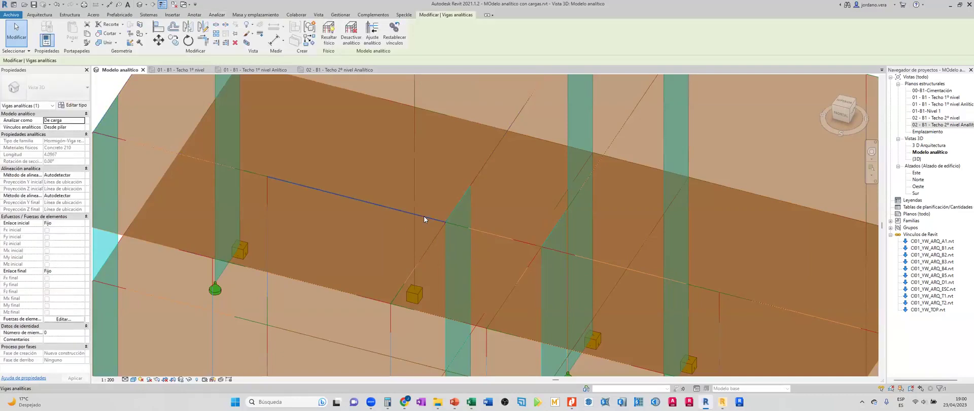
click(82, 198)
click(77, 206)
click(77, 203)
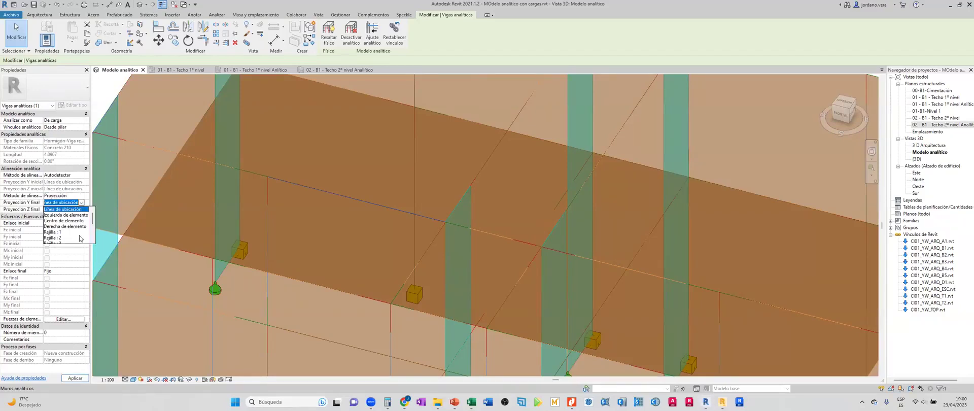
scroll(80, 238, down, 2)
click(69, 237)
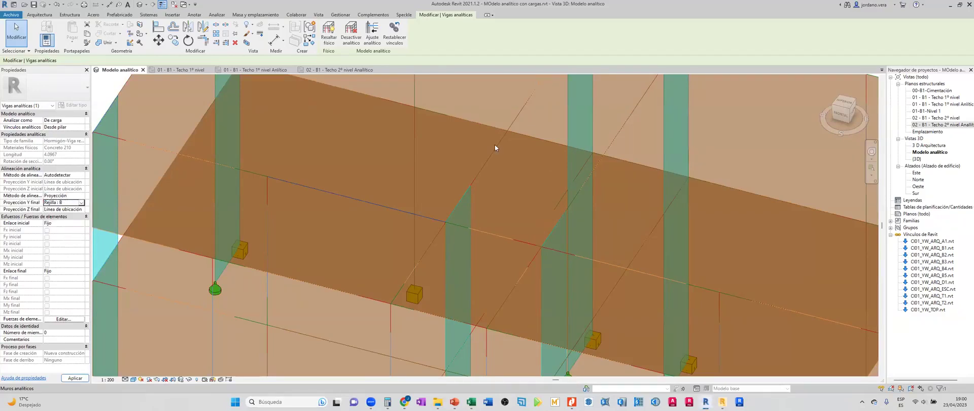
scroll(508, 239, down, 2)
click(507, 235)
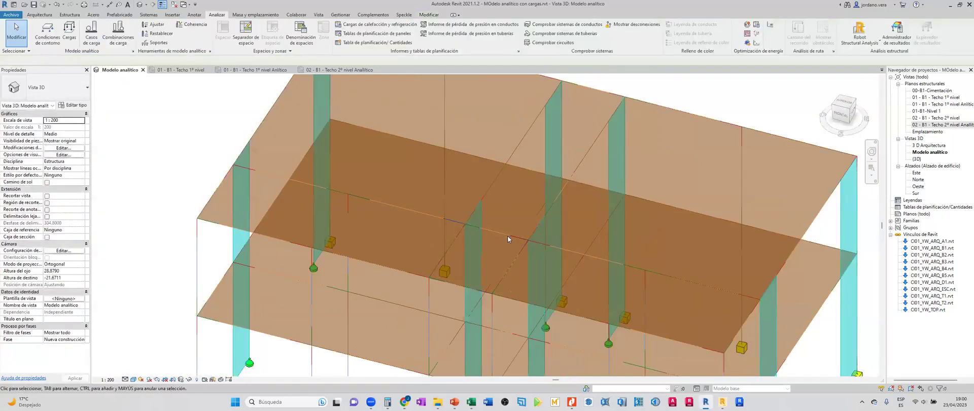
Reset the manual edge offsets of the small central analytical slab and check the larger slab beside it.
click(444, 26)
click(491, 40)
middle_drag(585, 295, 450, 178)
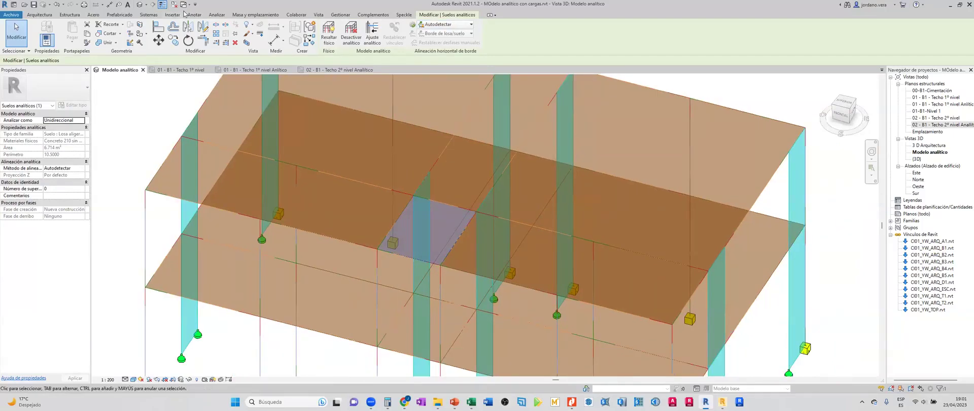
click(495, 217)
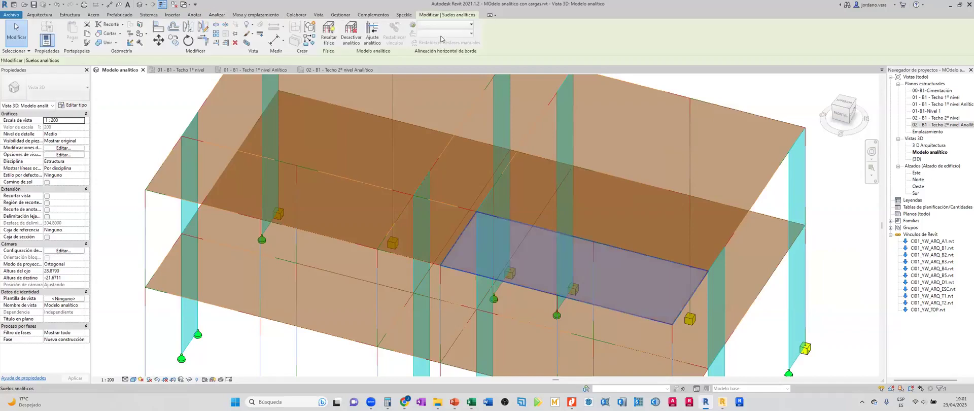
click(490, 219)
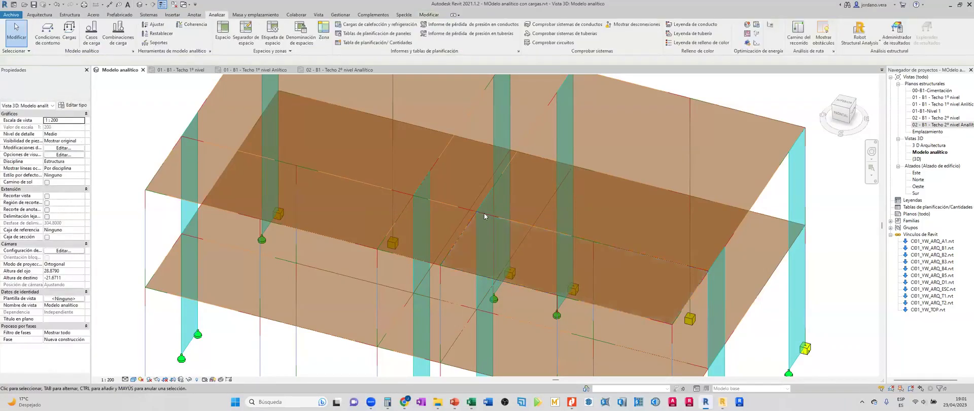
Reset the manual edge offsets of the larger analytical slab whose corner misses the beam line at the central wall.
scroll(479, 221, up, 3)
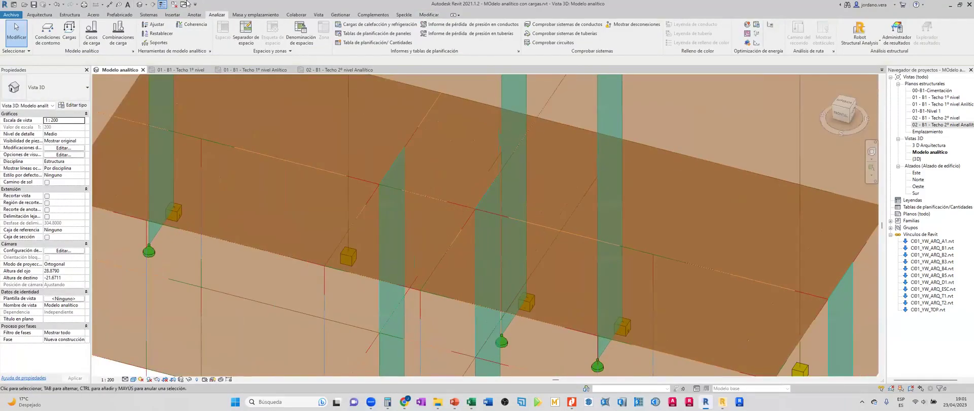
scroll(464, 217, up, 2)
scroll(478, 195, up, 2)
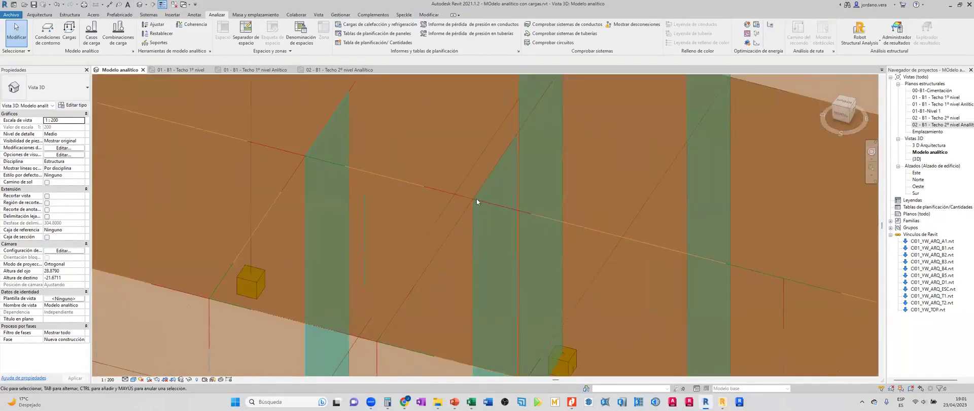
scroll(474, 203, up, 2)
scroll(451, 219, up, 2)
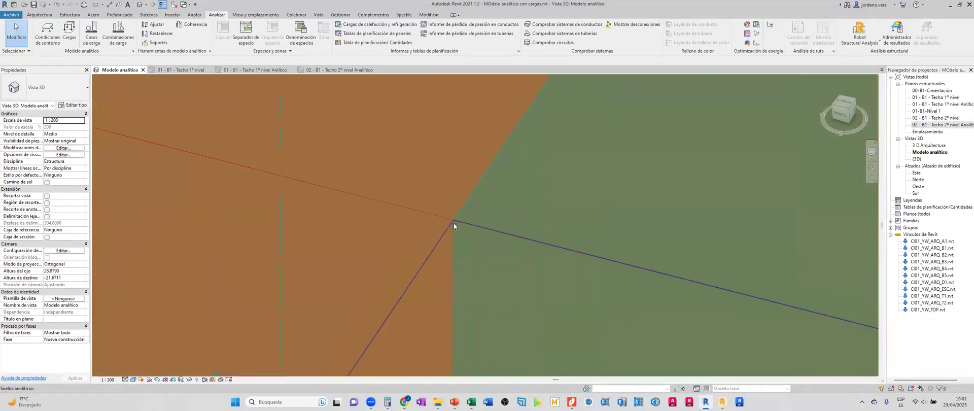
scroll(453, 221, up, 5)
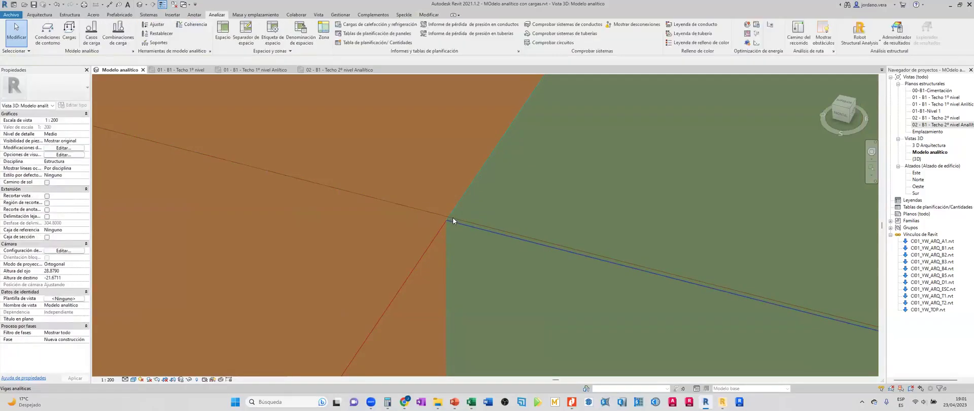
click(452, 217)
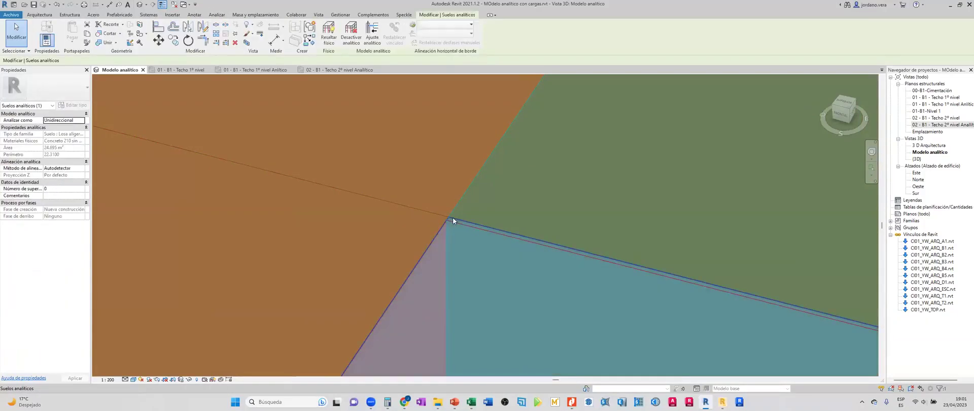
click(449, 25)
click(450, 34)
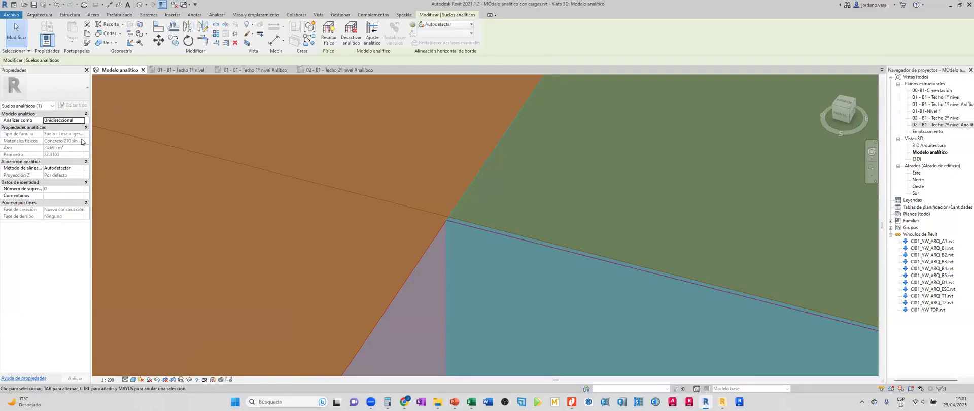
scroll(477, 219, down, 3)
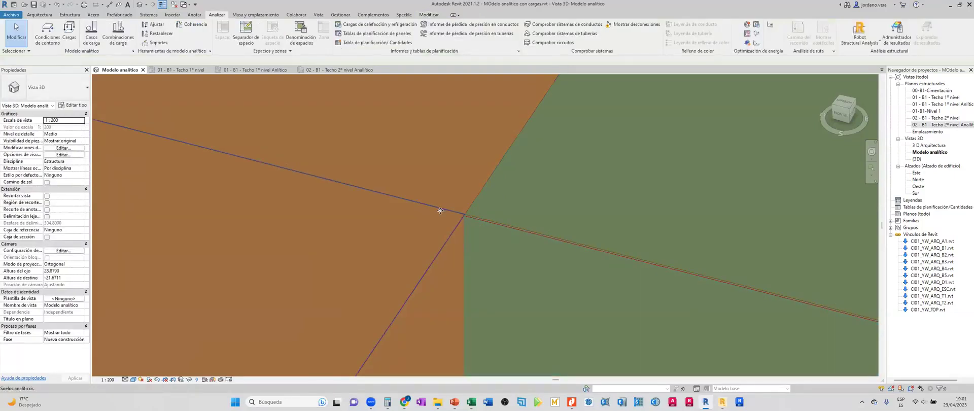
Compare the corners of the small and larger central analytical slabs with the beam line at the central walls.
click(441, 210)
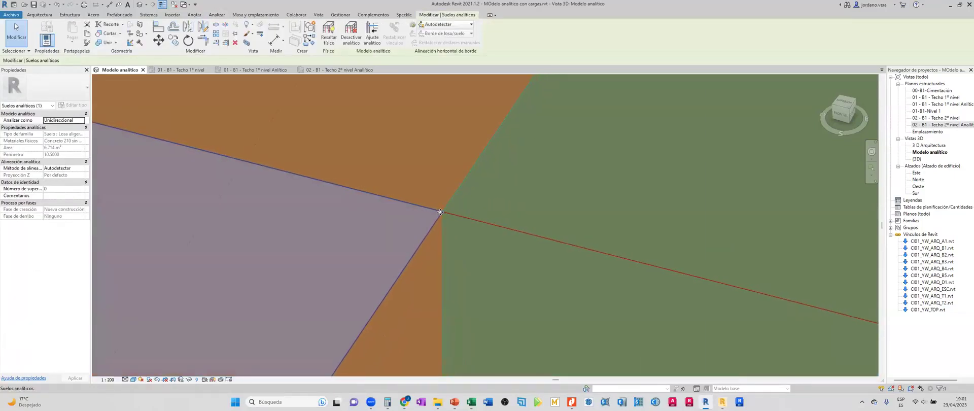
scroll(440, 212, down, 4)
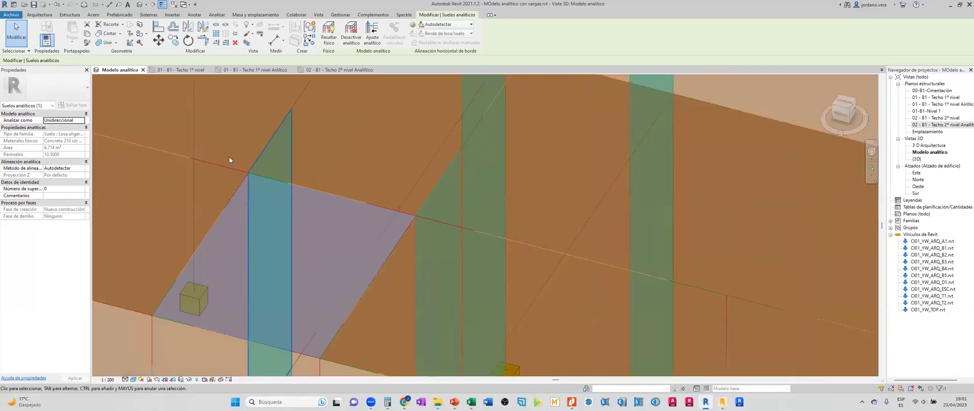
scroll(230, 157, up, 2)
scroll(230, 160, up, 3)
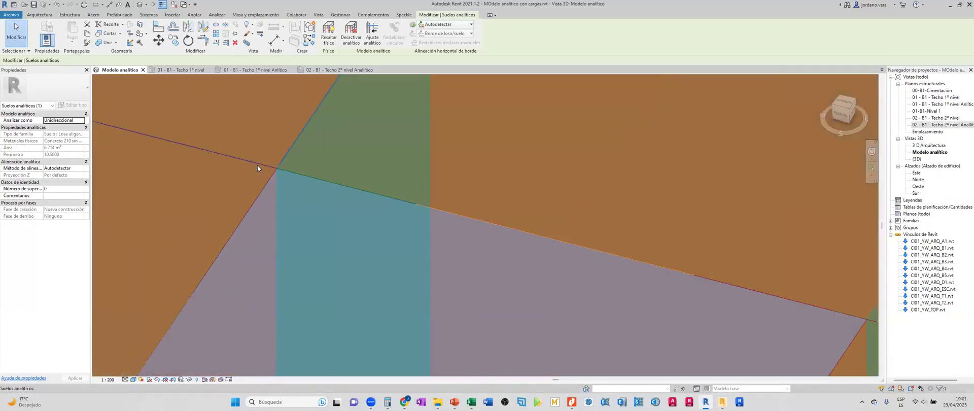
click(258, 167)
click(257, 165)
scroll(259, 167, up, 3)
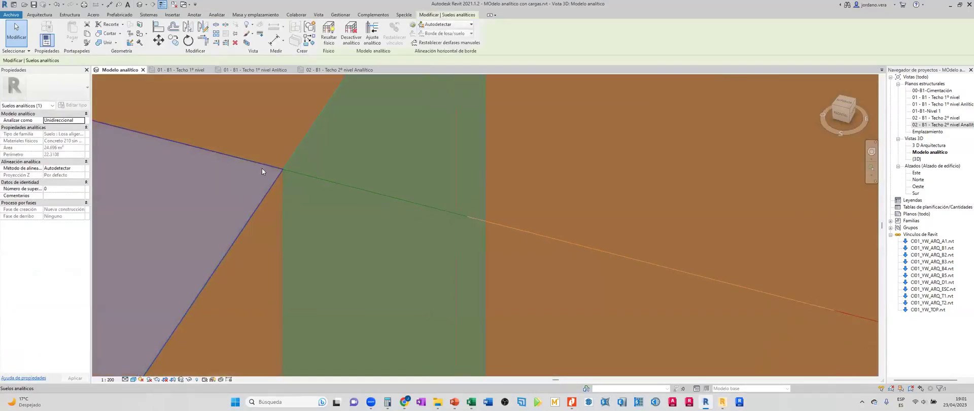
scroll(266, 166, up, 2)
scroll(339, 172, up, 3)
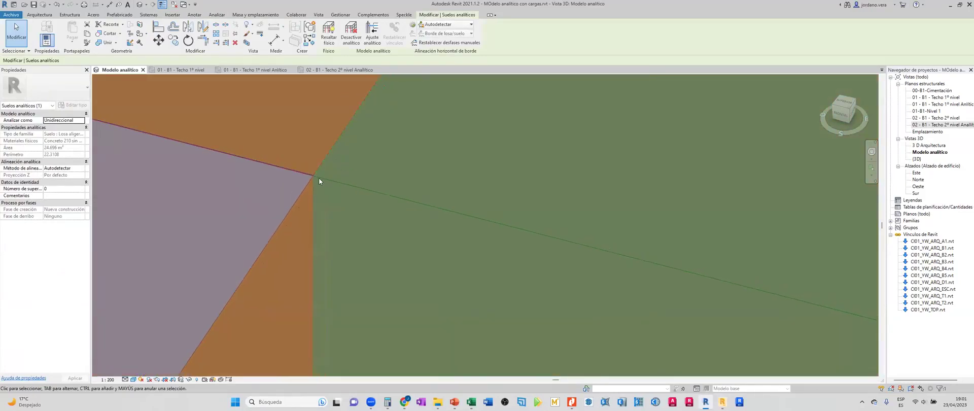
scroll(313, 177, up, 4)
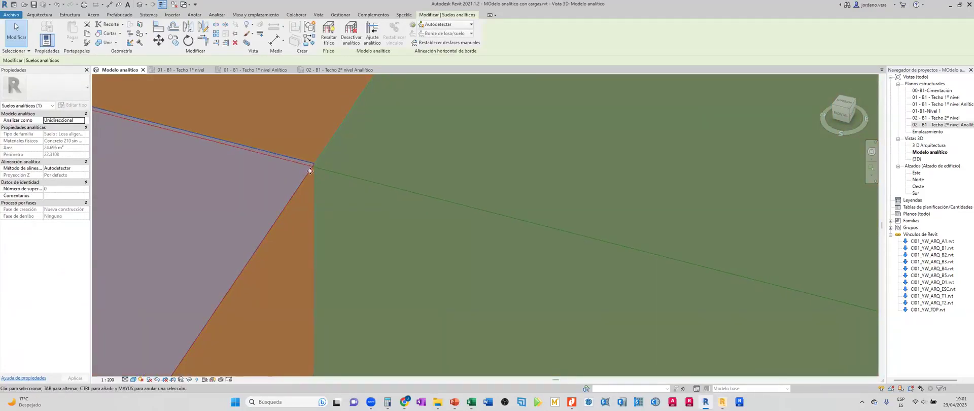
Examine the larger central slab's edge against the beam line, review the whole analytical model and clear the selection.
middle_drag(310, 169, 310, 164)
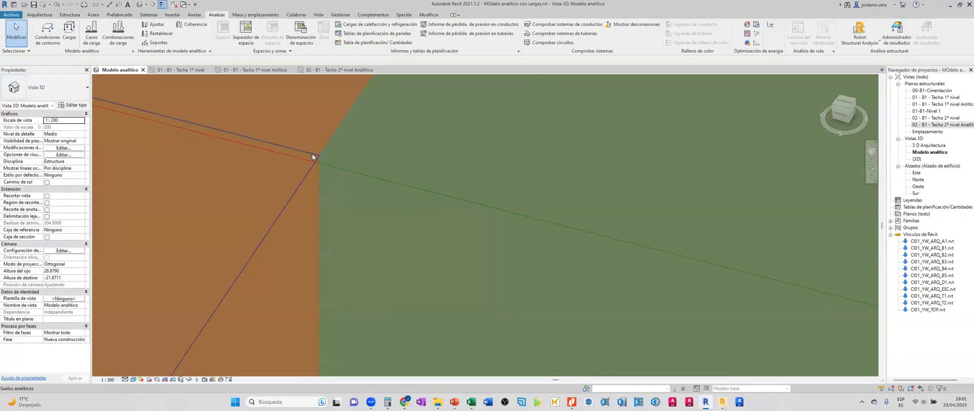
click(313, 155)
key(Escape)
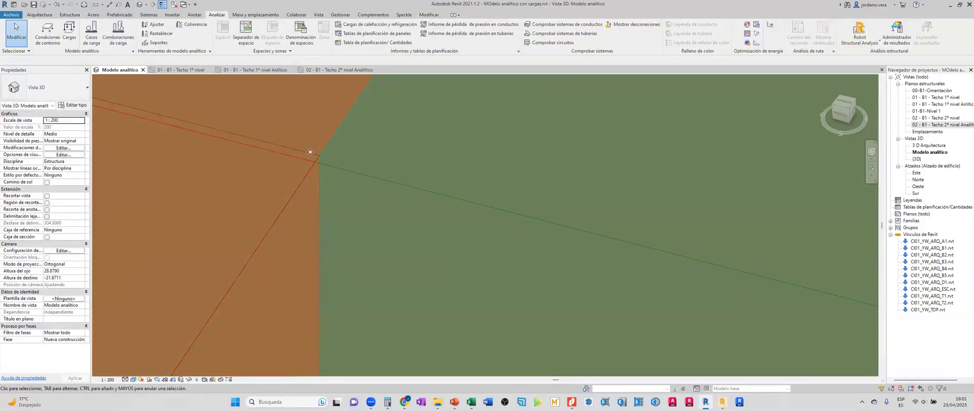
click(307, 152)
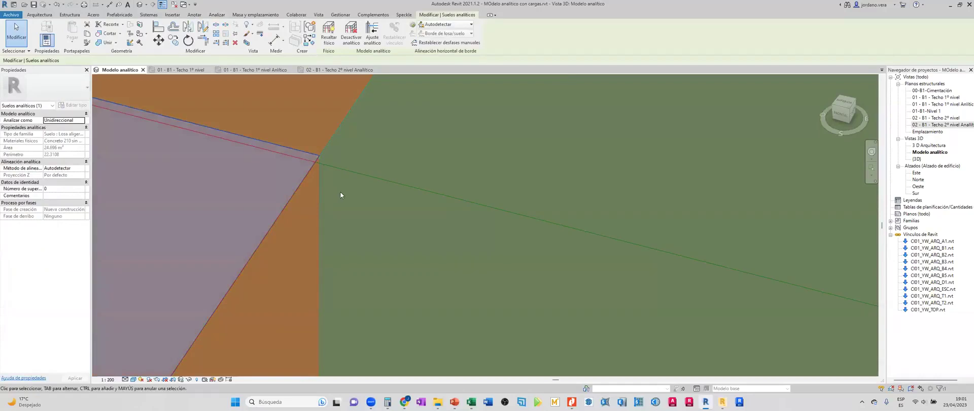
scroll(346, 164, down, 6)
scroll(347, 164, down, 8)
scroll(358, 198, down, 2)
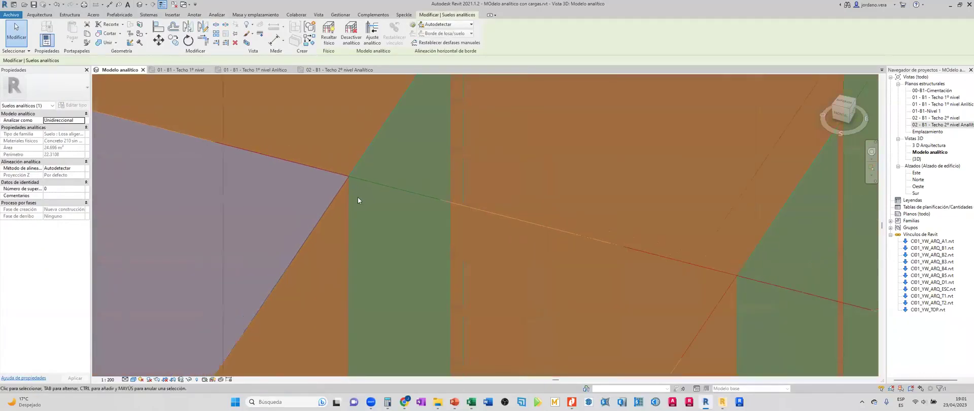
scroll(358, 197, down, 3)
scroll(358, 196, down, 3)
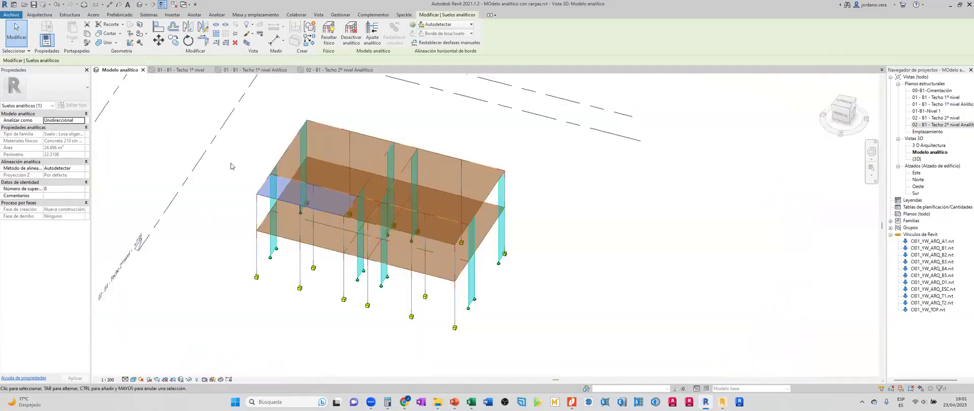
drag(256, 104, 534, 347)
click(664, 299)
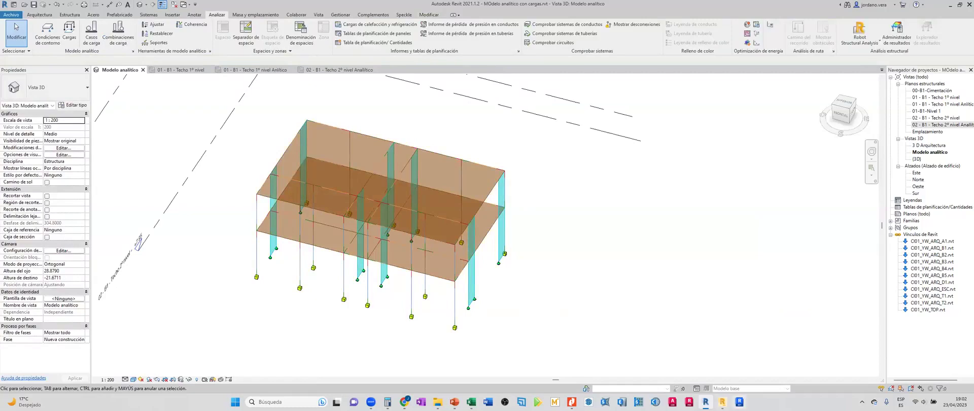
Switch to Robot Structural Analysis and close the Bloque B Colegio Sismo estático project.
click(722, 402)
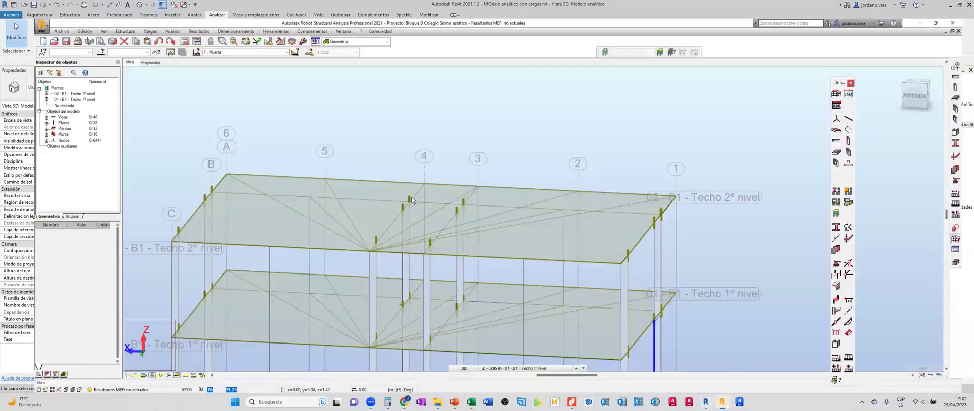
key(super+Up)
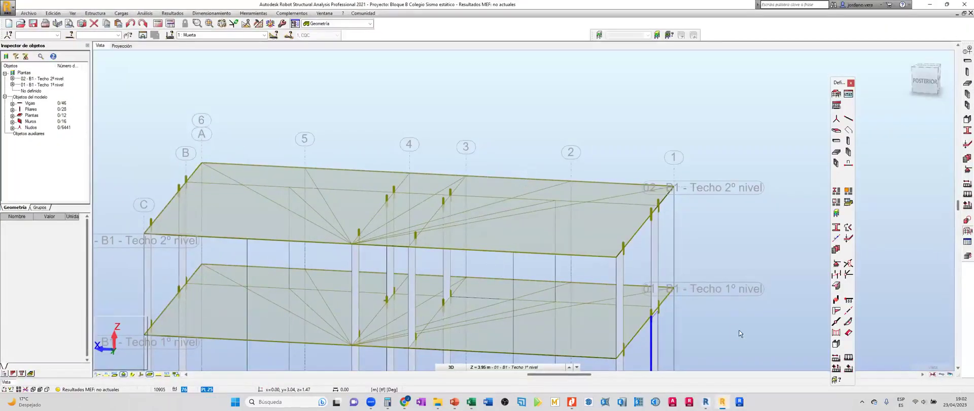
click(705, 402)
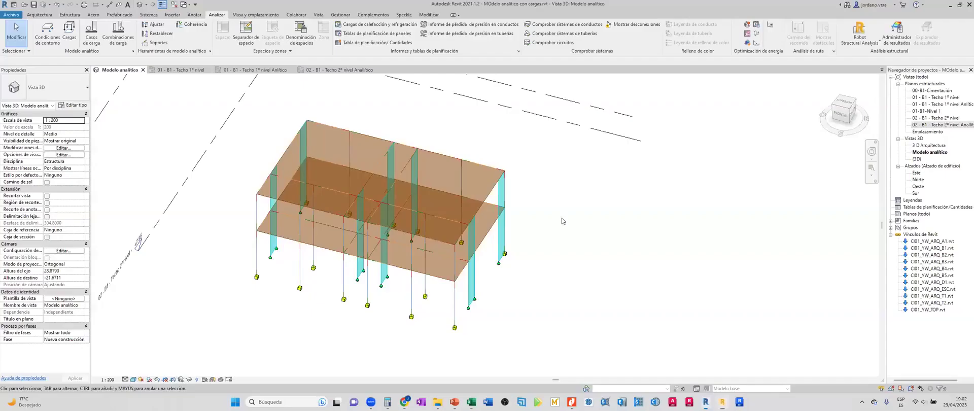
click(722, 401)
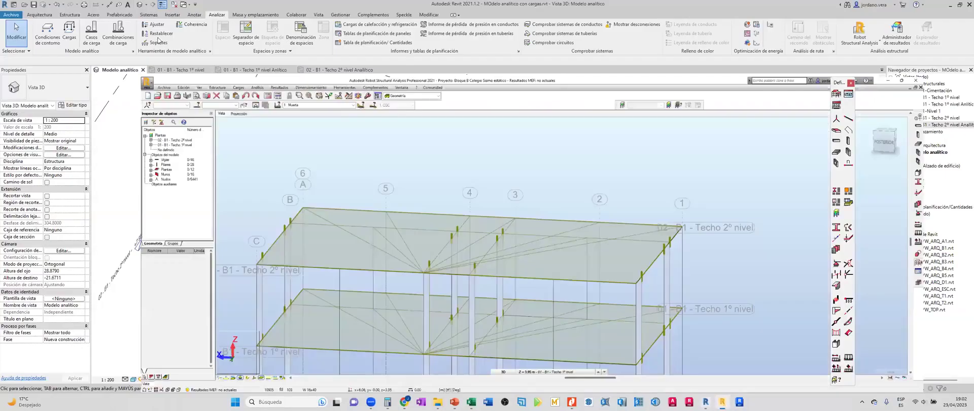
key(super+Up)
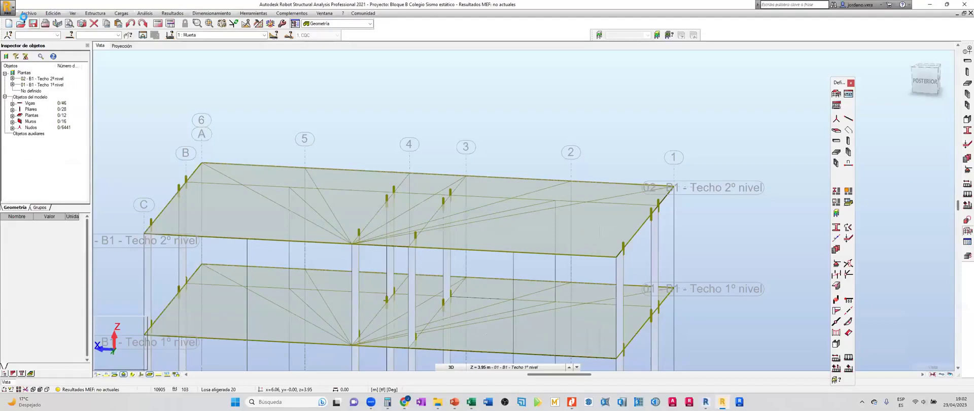
click(28, 13)
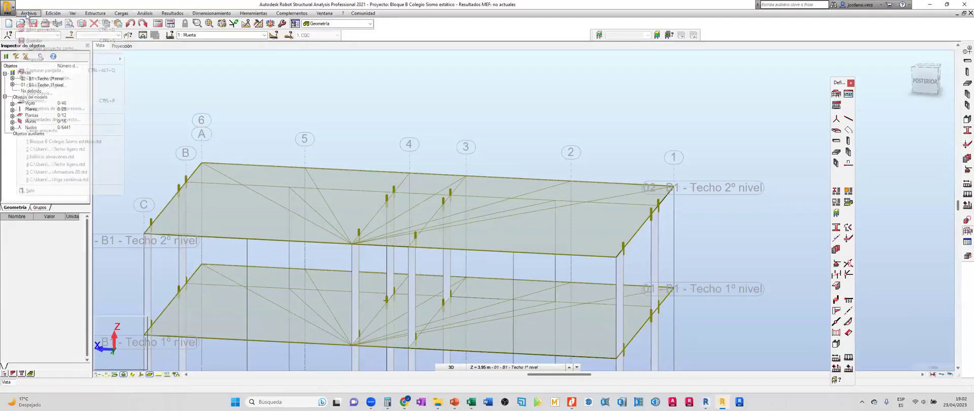
click(50, 130)
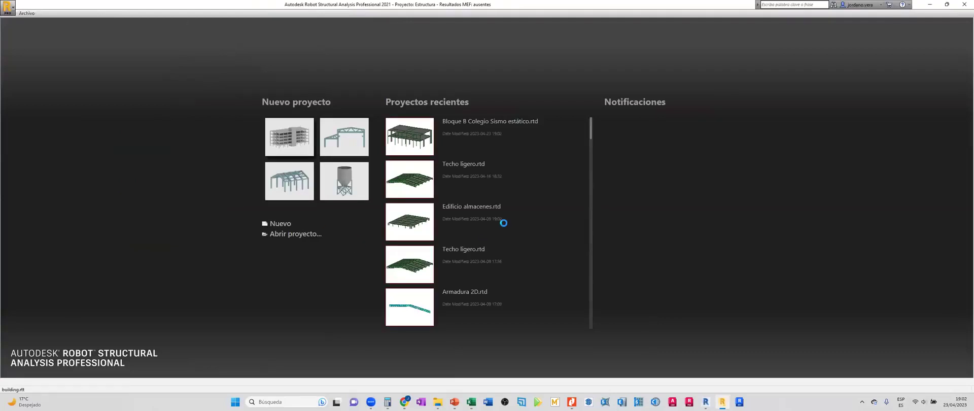
Create a new building project and apply the YACHAYWASI project preferences.
click(344, 183)
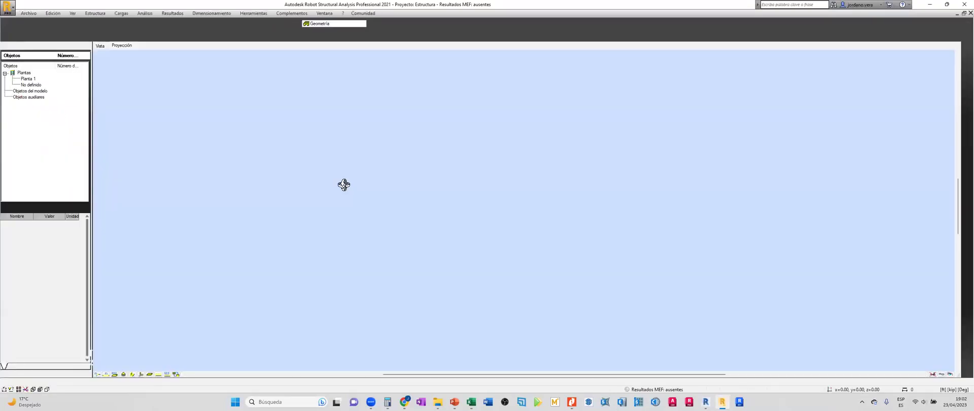
click(953, 389)
click(588, 150)
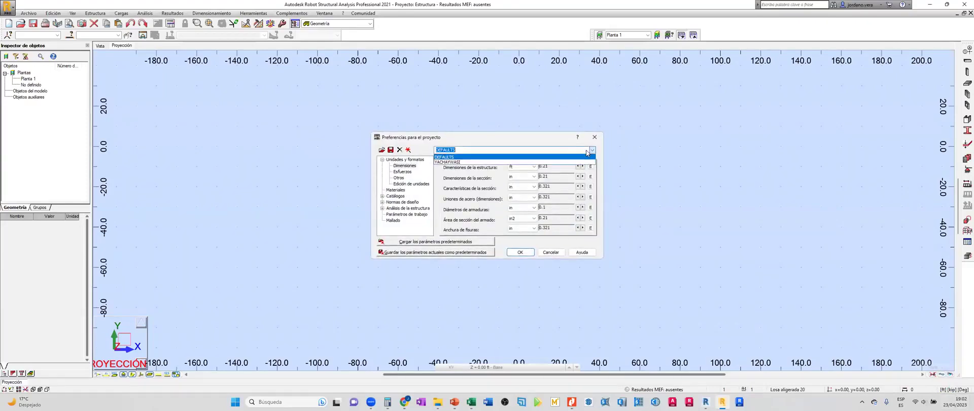
click(454, 162)
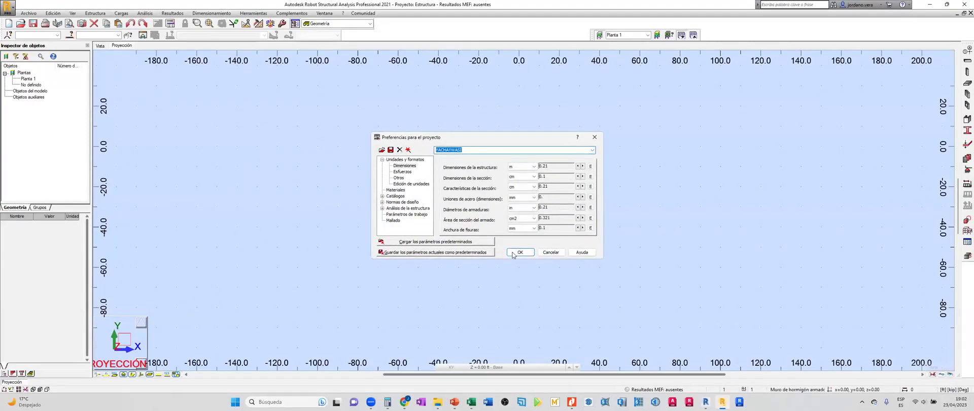
click(513, 252)
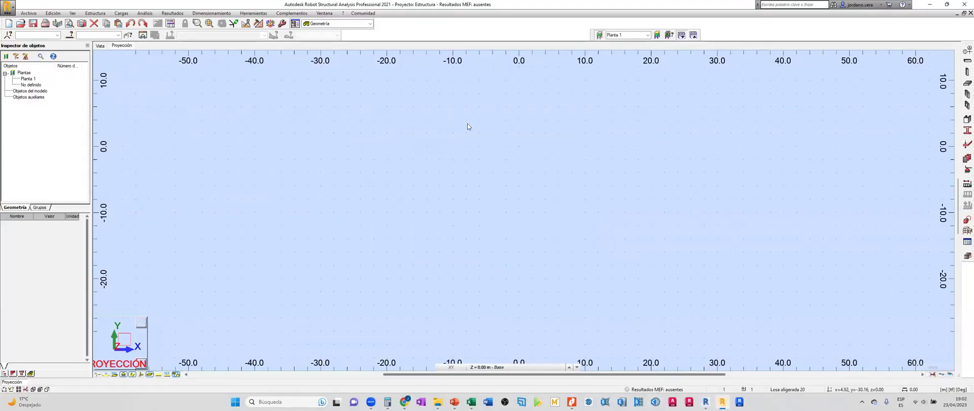
Switch to Revit and send the analytical model to the empty Robot project using Send model with Direct integration.
key(alt+Tab)
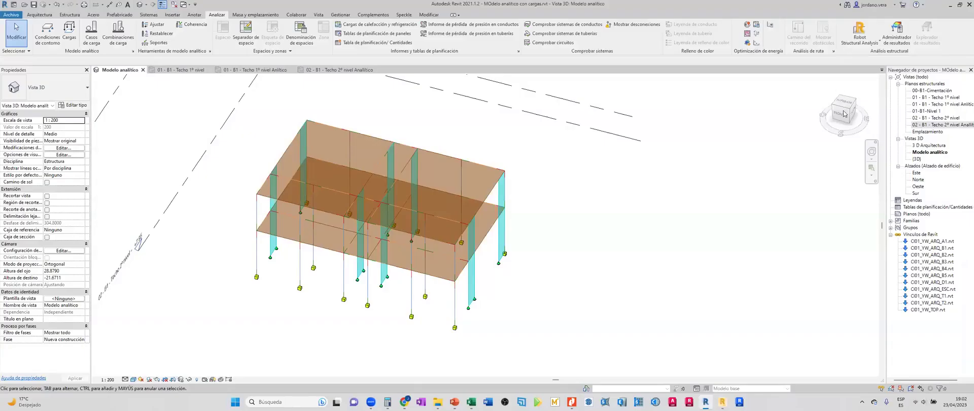
click(860, 37)
click(882, 65)
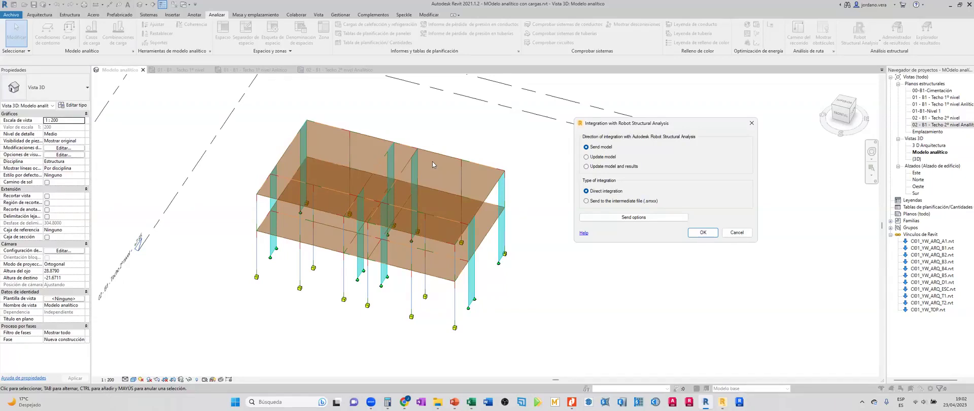
drag(628, 127, 603, 124)
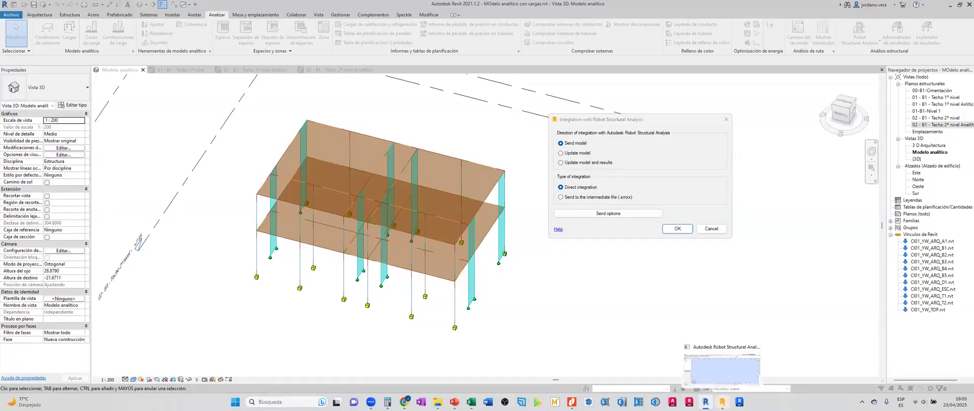
click(722, 401)
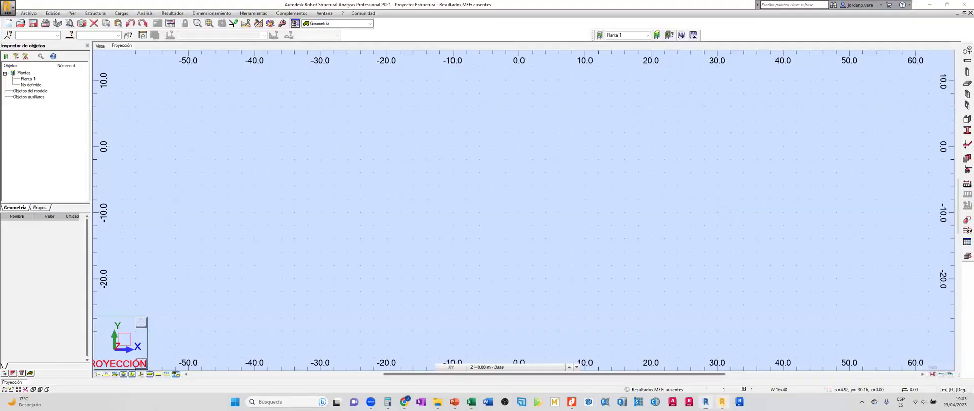
key(alt+Tab)
key(Return)
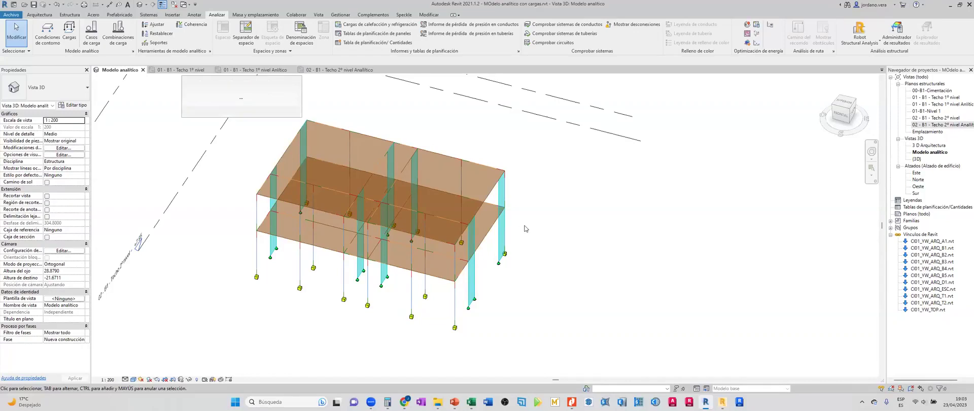
key(Return)
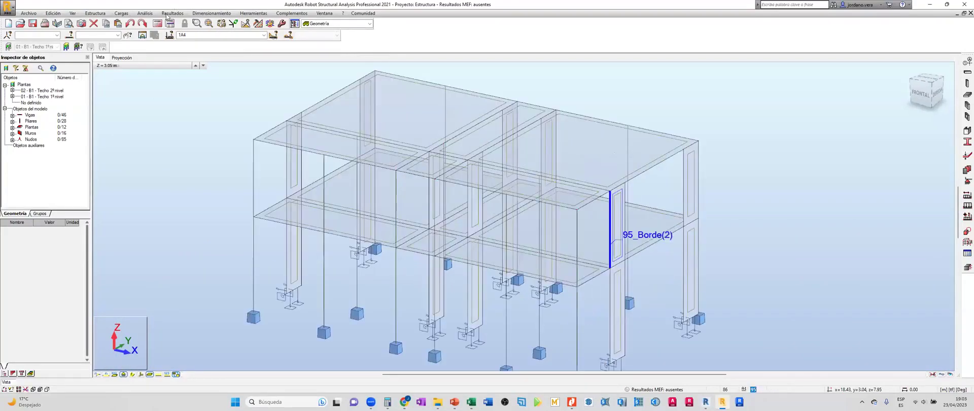
Verify the imported structure, delete the isolated nodes it lists and run the verification again.
click(146, 13)
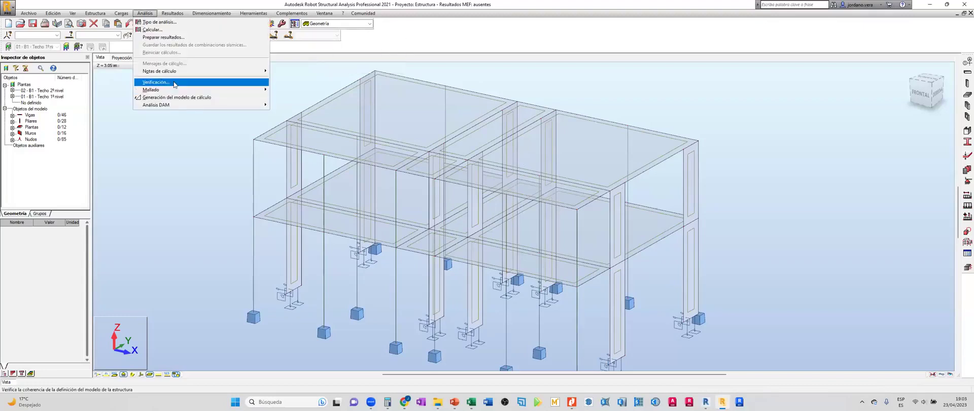
key(Return)
click(780, 80)
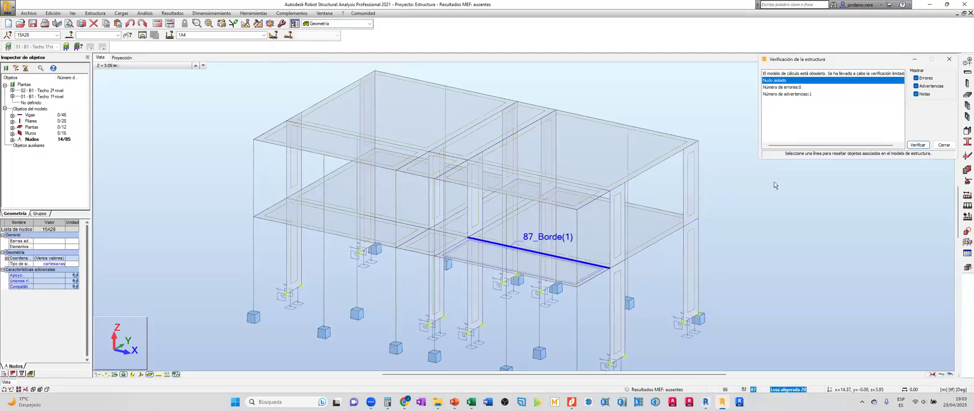
click(836, 80)
click(918, 145)
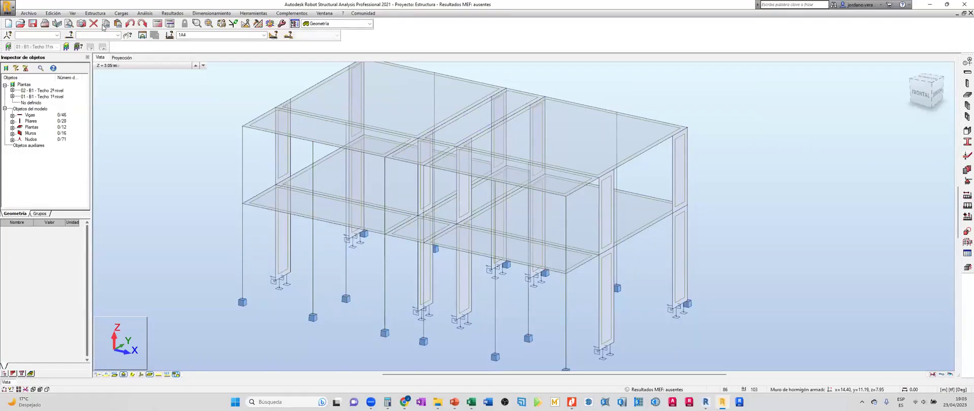
Set the finite element mesh size to 0.25 m for all slab and wall panels.
click(258, 24)
click(349, 53)
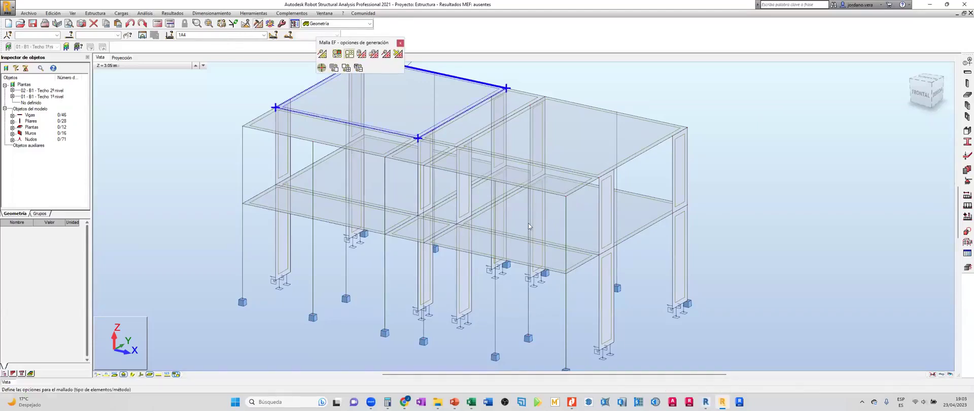
key(Return)
text(0.25)
click(554, 271)
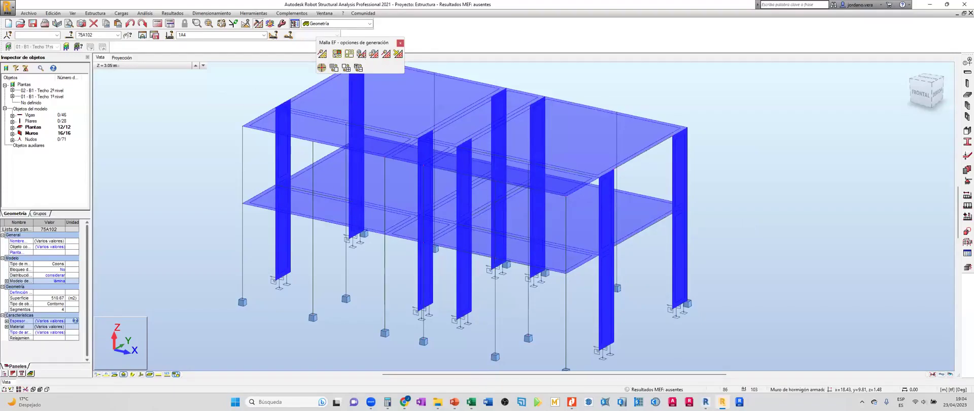
key(Escape)
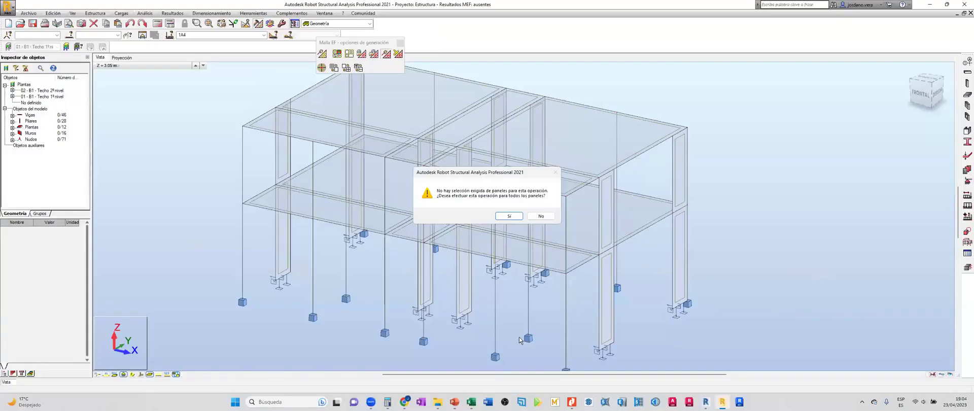
Generate the finite element mesh for all slab and wall panels.
key(Return)
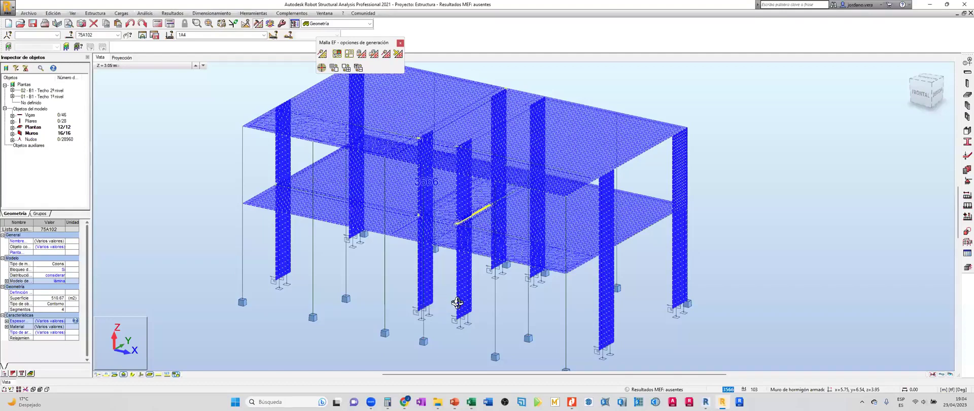
click(447, 229)
Examine the generated mesh where walls, slabs and beams meet, selecting individual panels to compare their edges.
scroll(587, 276, up, 5)
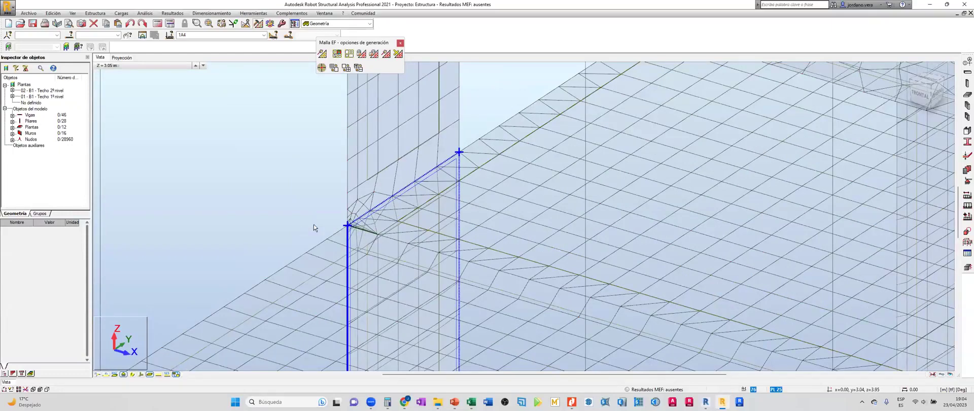
scroll(340, 205, up, 3)
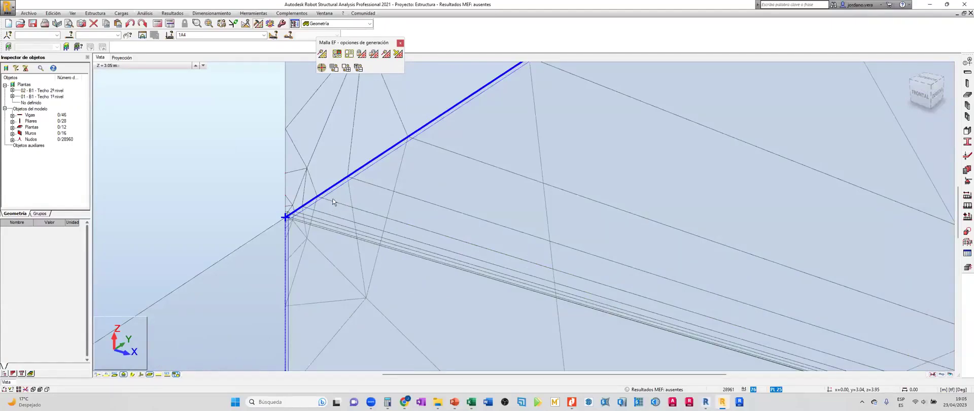
click(336, 193)
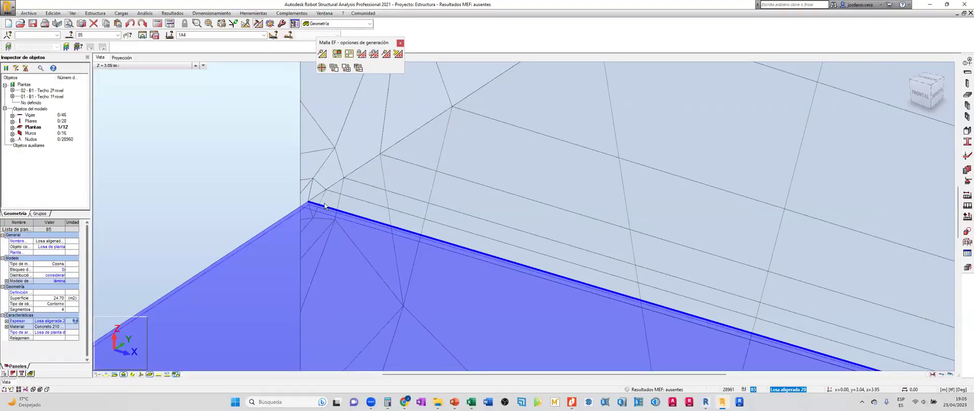
click(325, 205)
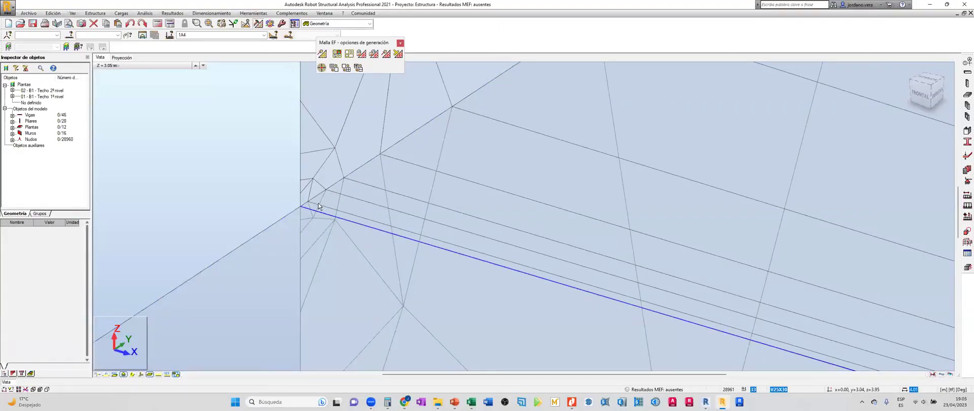
click(378, 226)
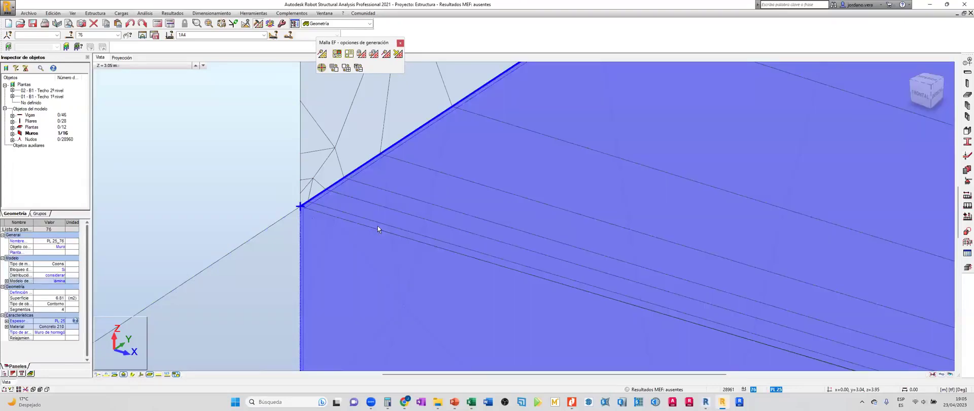
scroll(377, 226, down, 4)
click(377, 226)
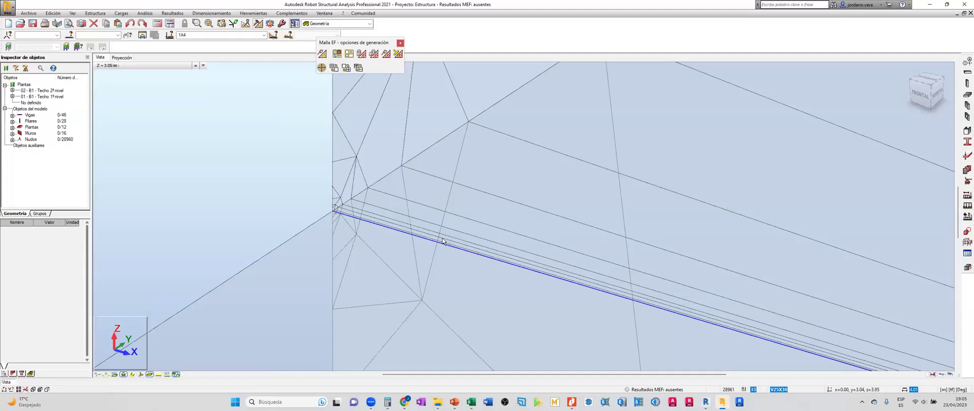
scroll(435, 237, down, 10)
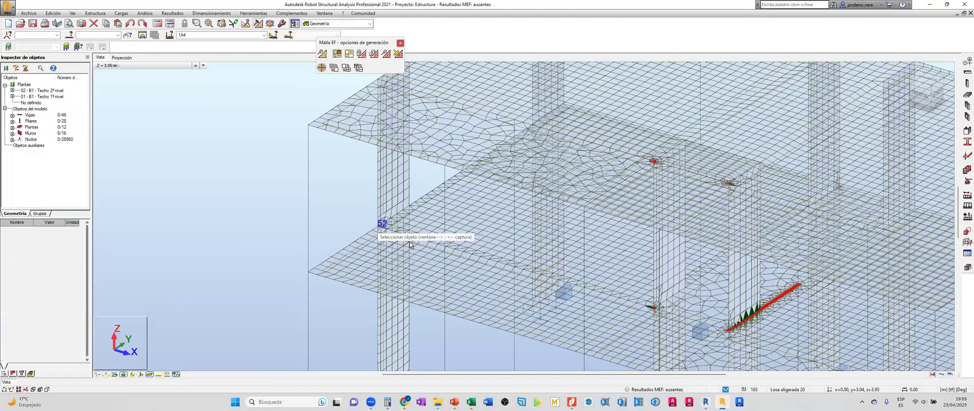
click(467, 333)
scroll(465, 333, up, 10)
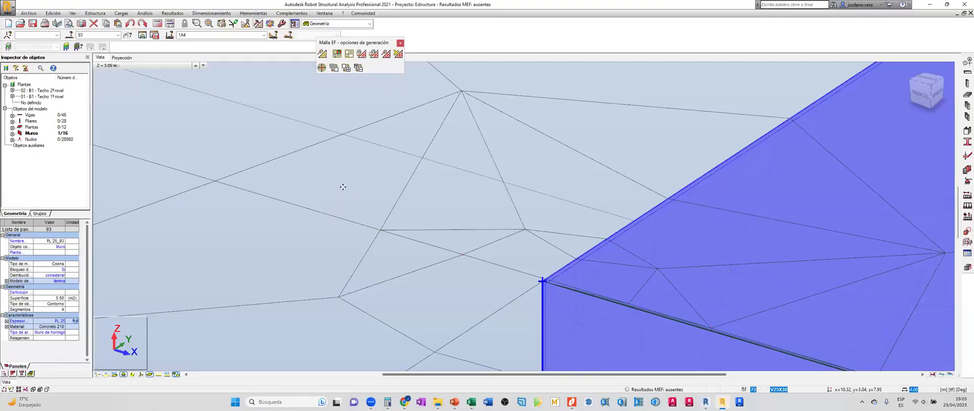
Switch to Revit and inspect the analytical floor edges at the corresponding wall corner in the Modelo analítico view.
key(alt+Tab)
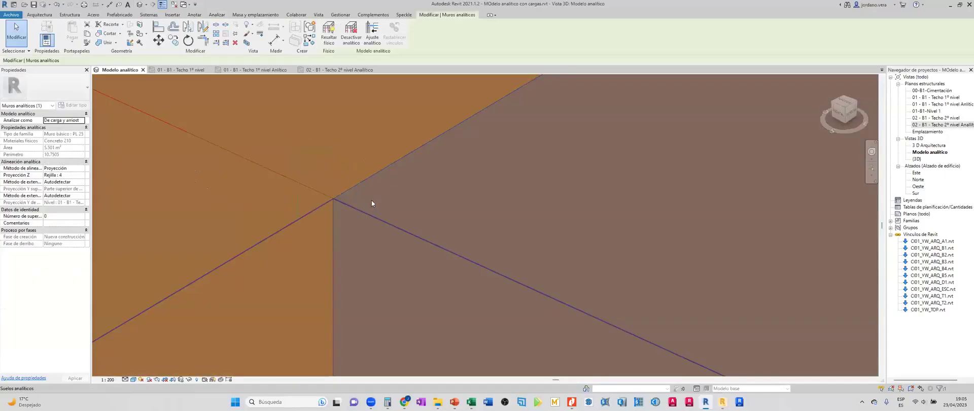
scroll(363, 207, up, 3)
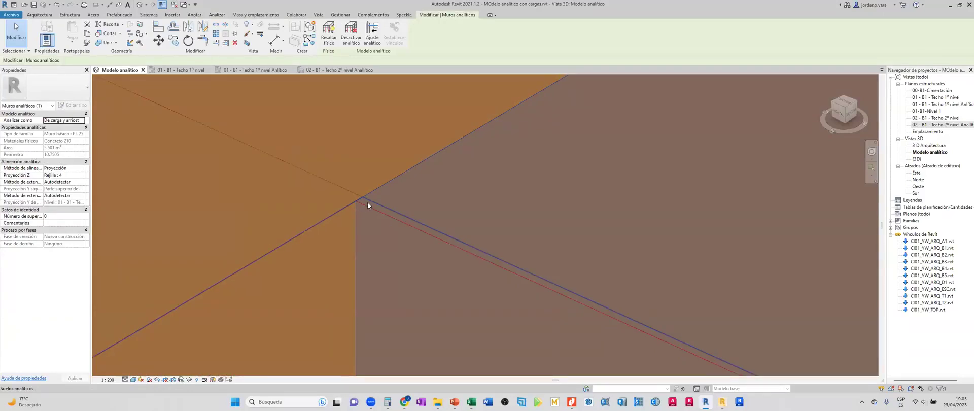
key(Escape)
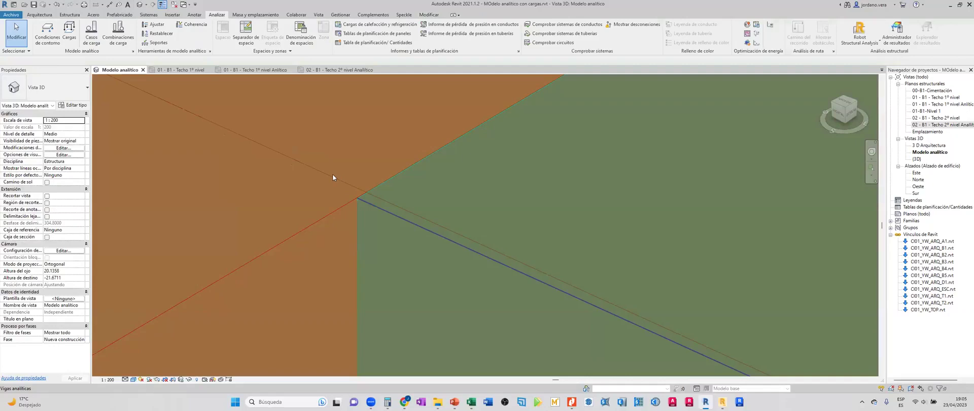
key(Tab)
click(333, 174)
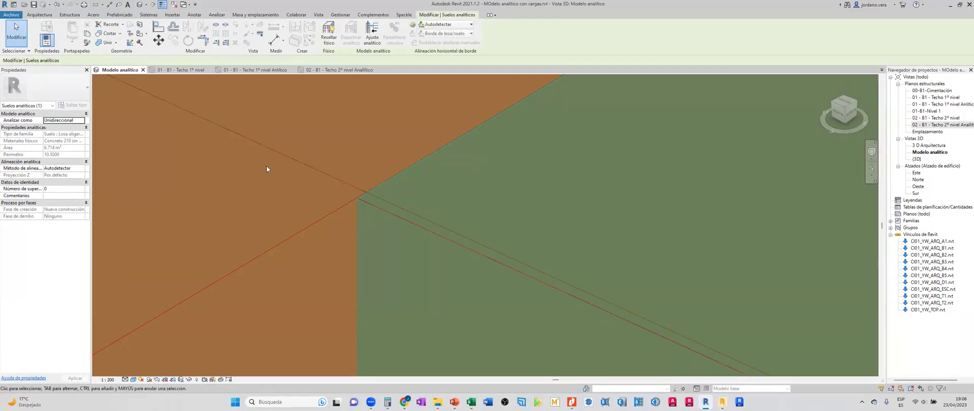
click(337, 178)
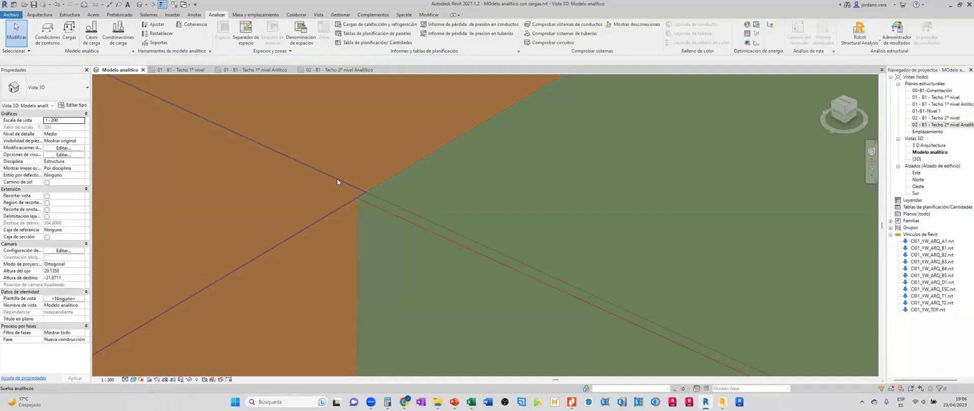
click(337, 179)
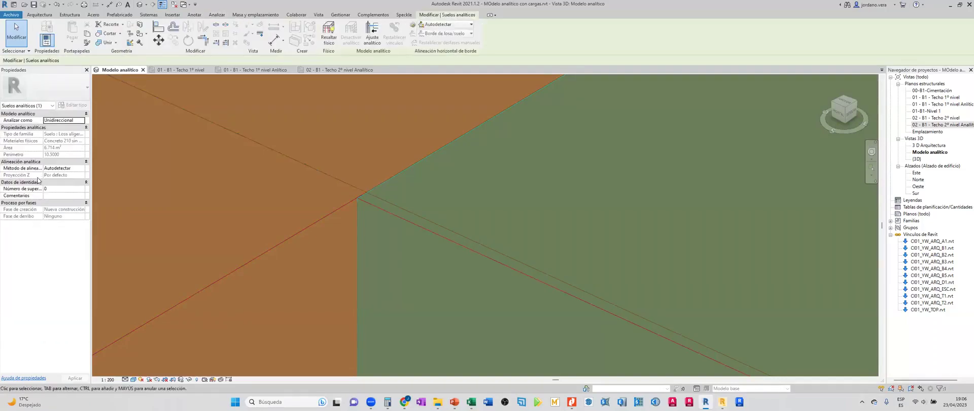
Check the analytical beam, floor and wall that meet at the corner by selecting each element.
scroll(300, 215, down, 3)
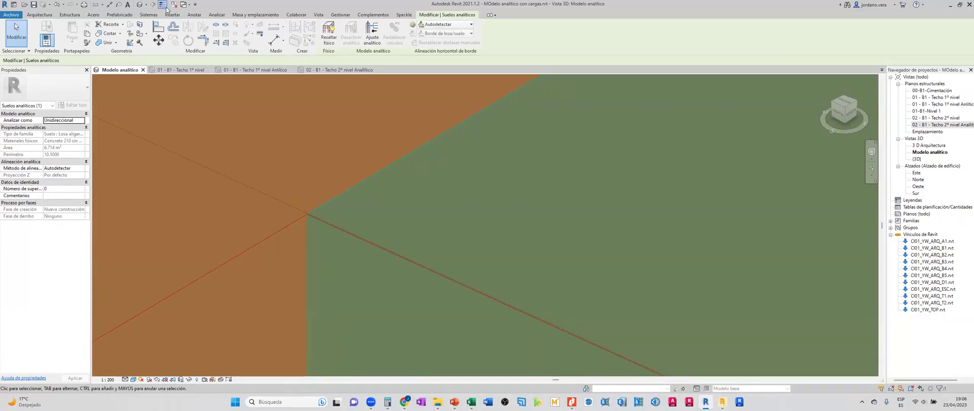
click(226, 192)
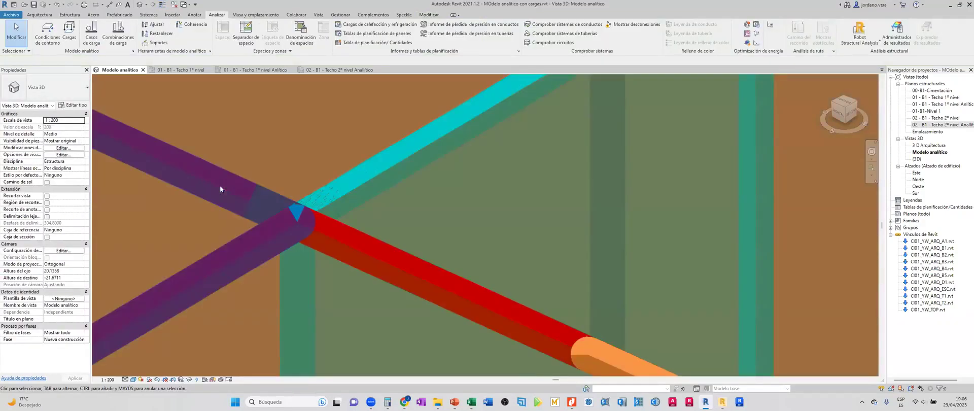
click(242, 192)
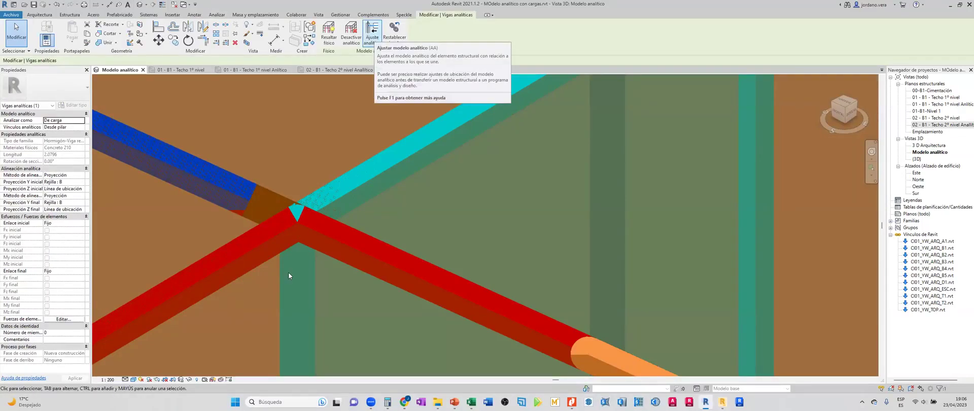
click(341, 238)
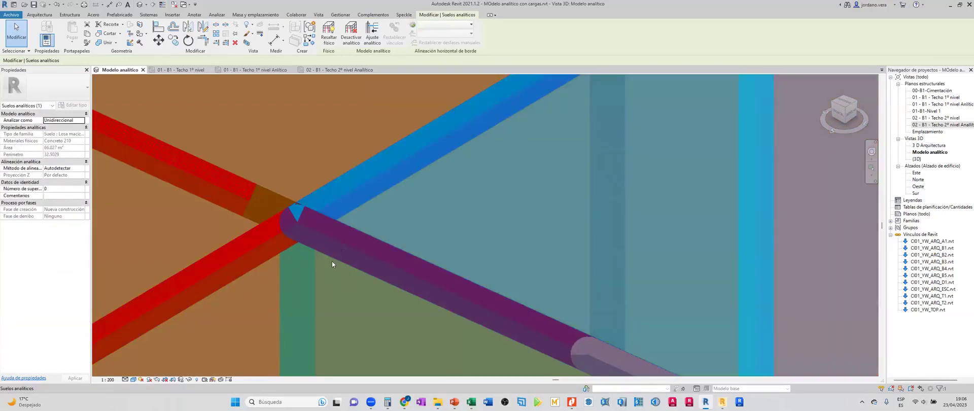
key(Escape)
scroll(332, 269, down, 4)
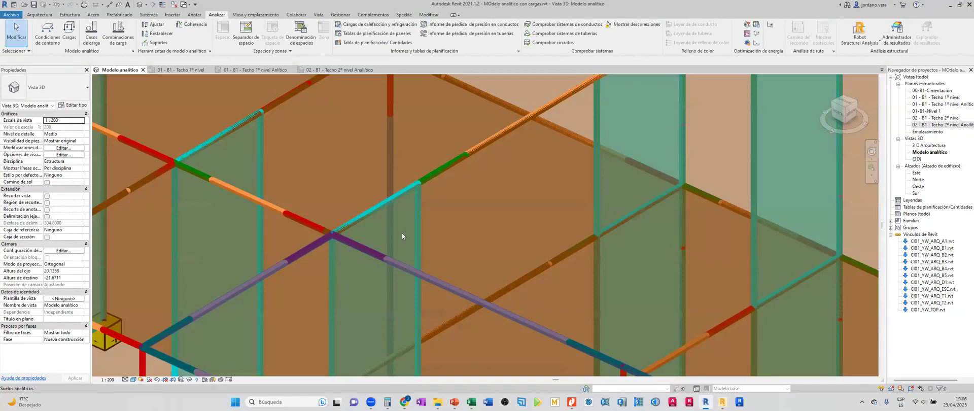
scroll(402, 233, down, 3)
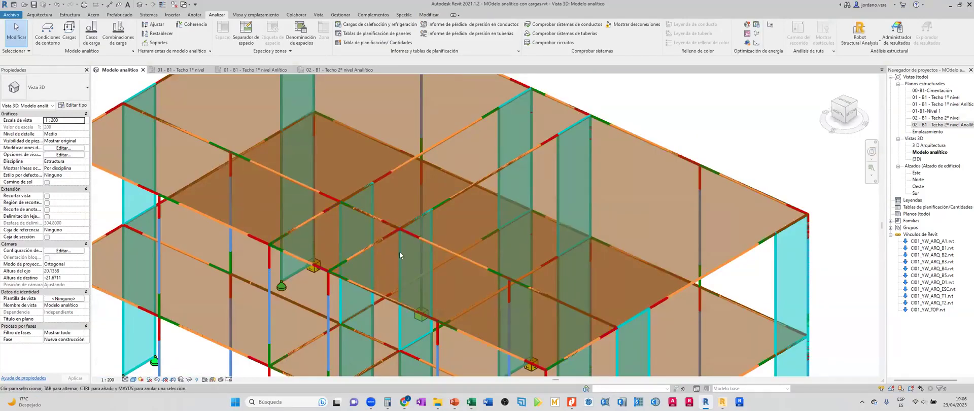
click(400, 249)
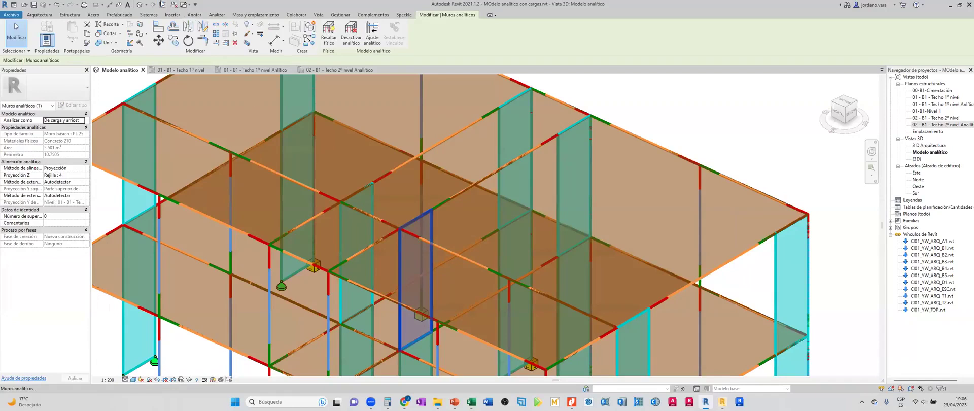
key(Escape)
Display the model with thin lines and compare the ends of the analytical beams with the floor corner at the wall.
scroll(405, 232, up, 4)
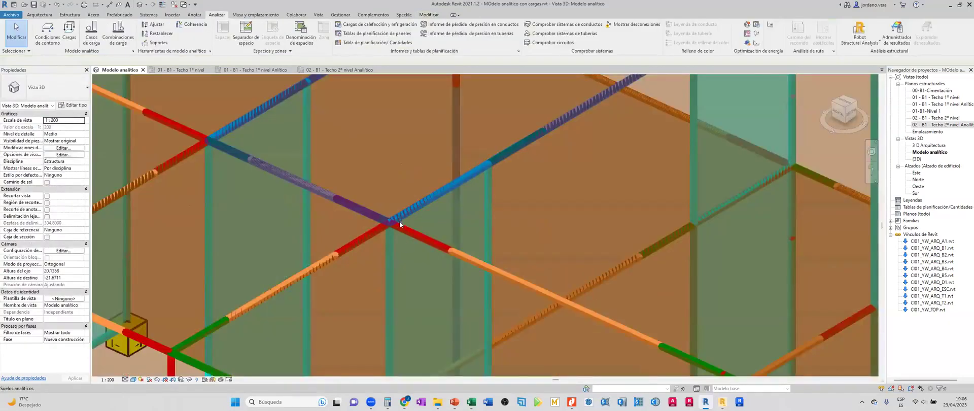
key(t)
key(l)
click(385, 215)
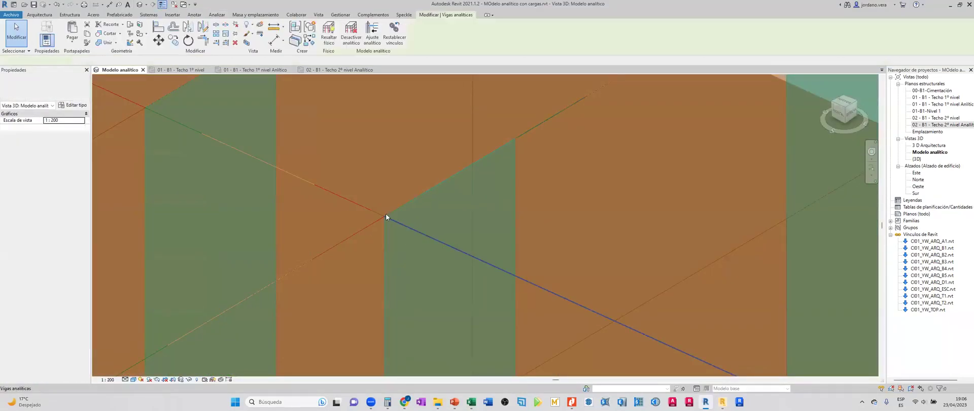
scroll(382, 214, up, 2)
scroll(368, 215, up, 3)
middle_drag(365, 227, 369, 273)
scroll(379, 270, up, 3)
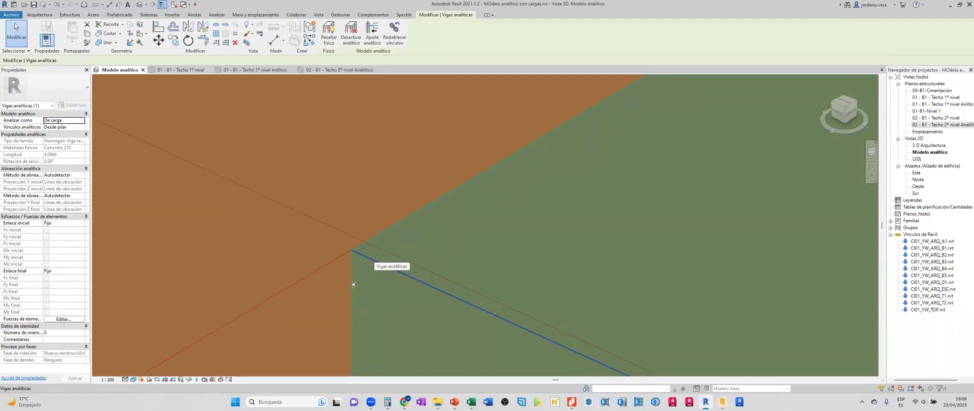
key(Escape)
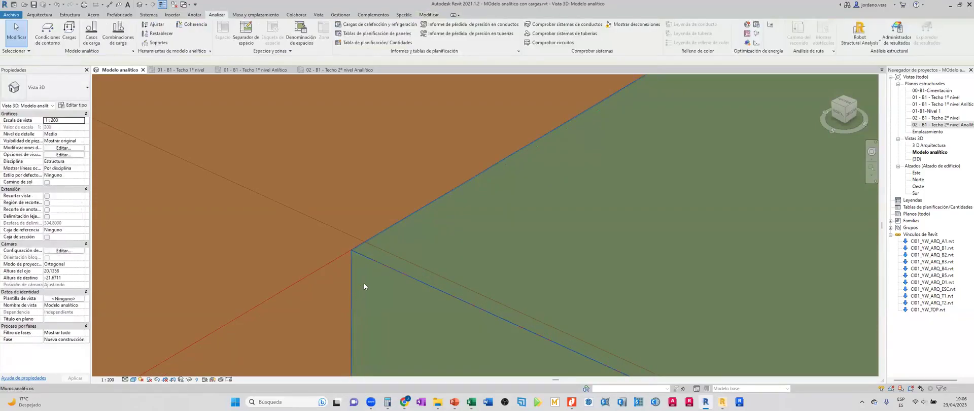
click(359, 252)
click(360, 251)
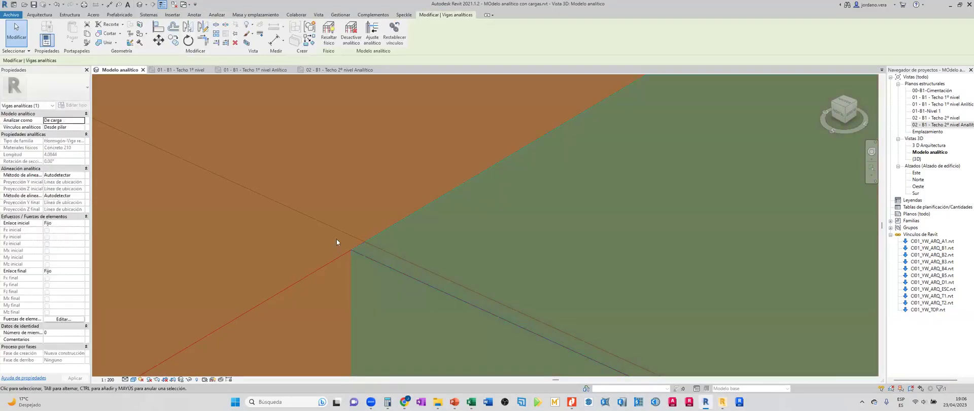
key(Escape)
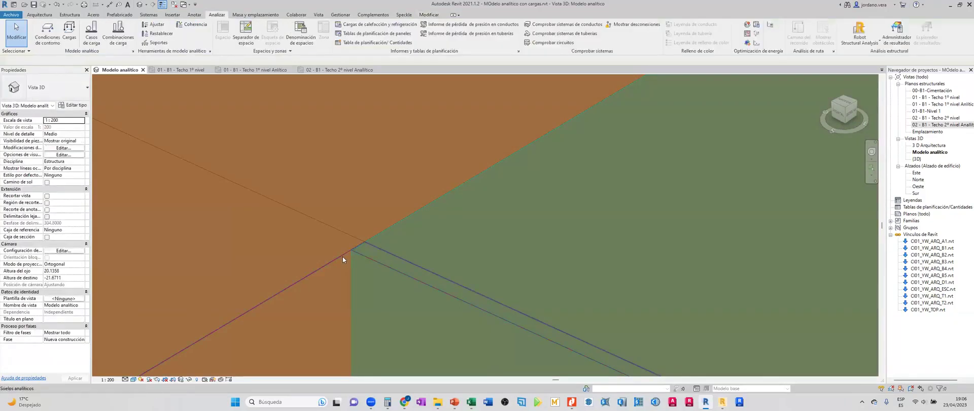
click(342, 257)
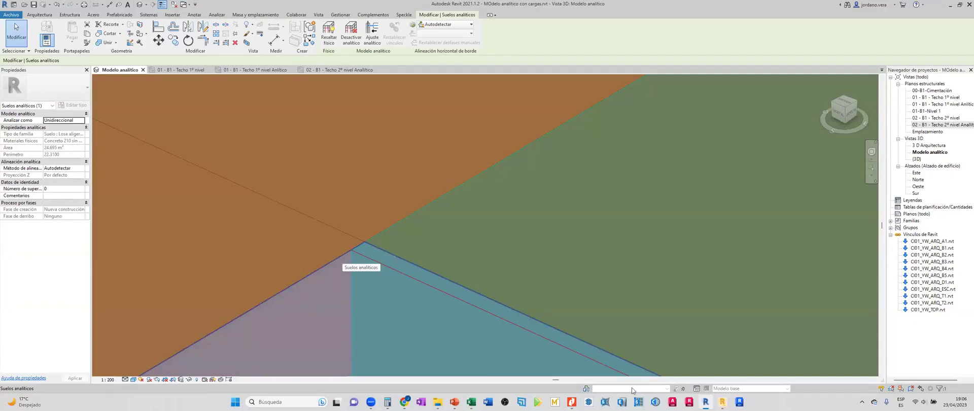
Switch back to Robot and examine the irregular mesh around the central walls, selecting that zone and clearing the selection.
click(722, 402)
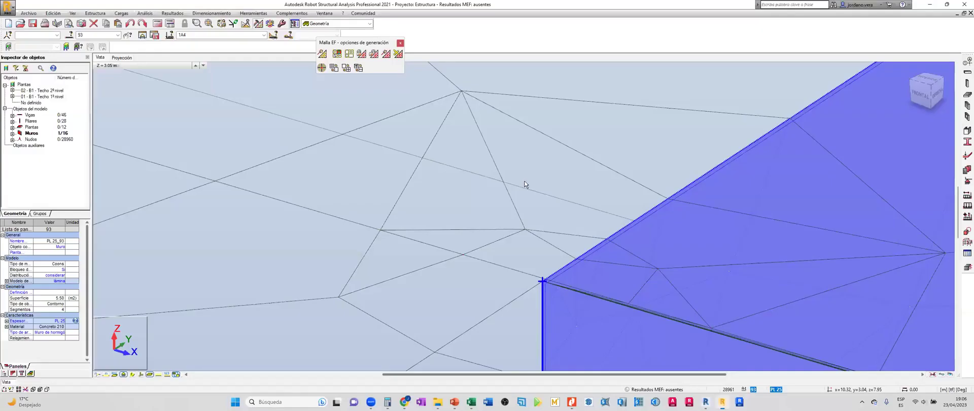
scroll(525, 184, down, 3)
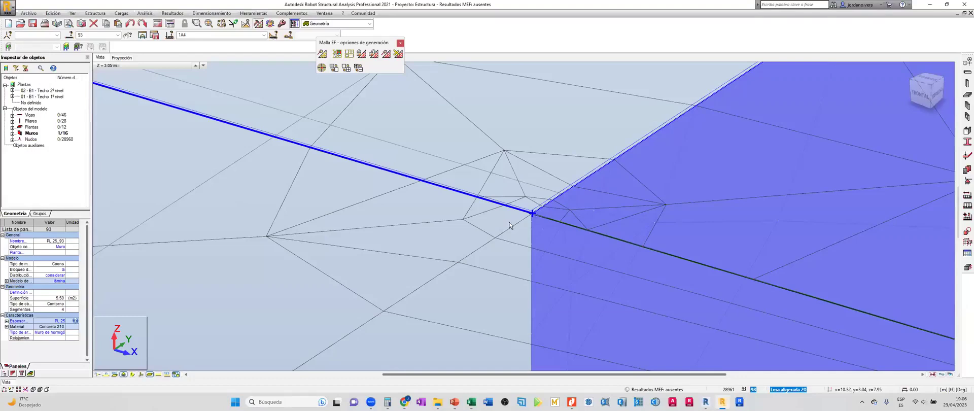
scroll(510, 225, down, 3)
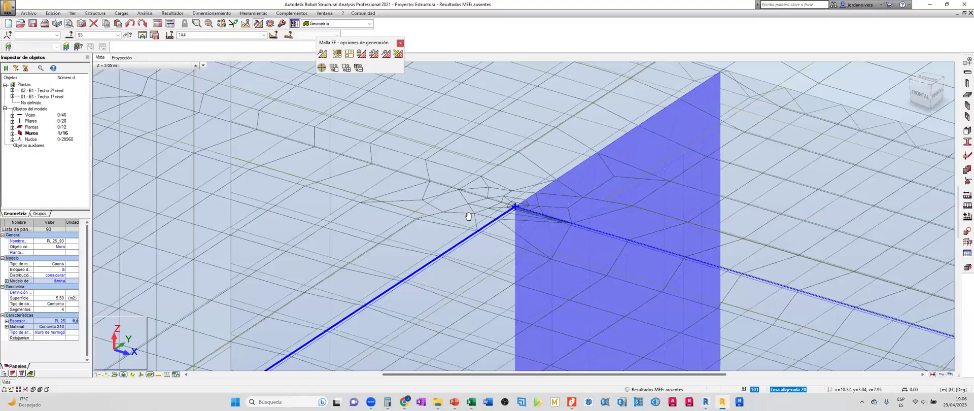
middle_click(416, 76)
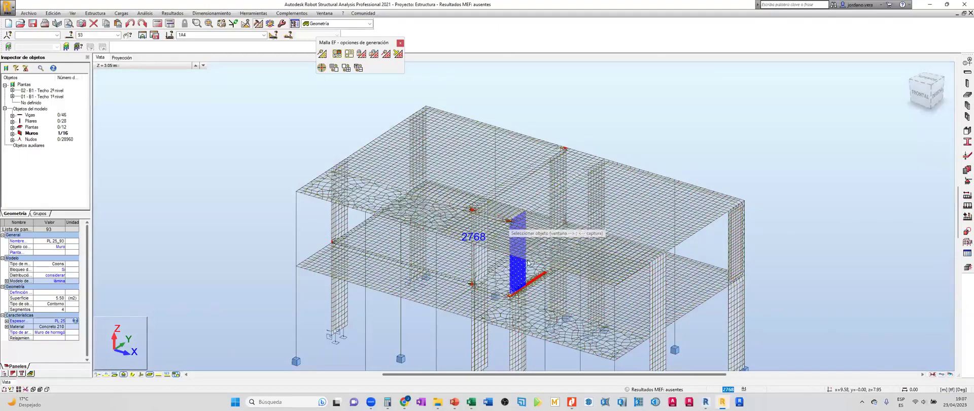
middle_drag(532, 95, 487, 74)
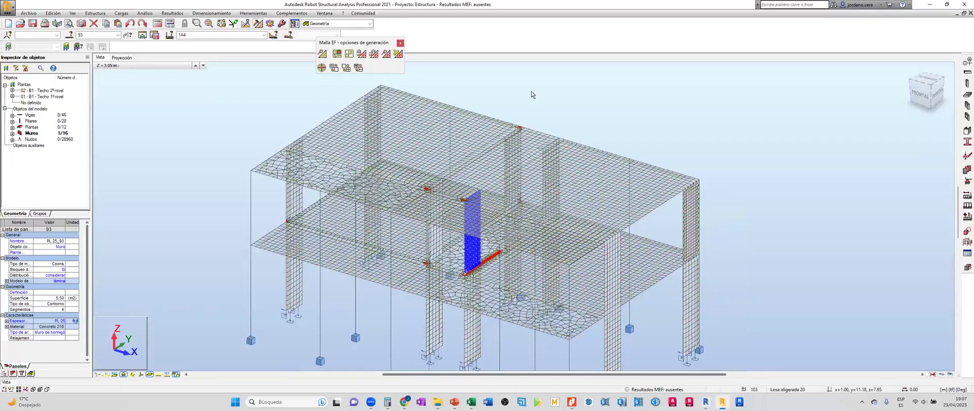
drag(420, 296, 525, 94)
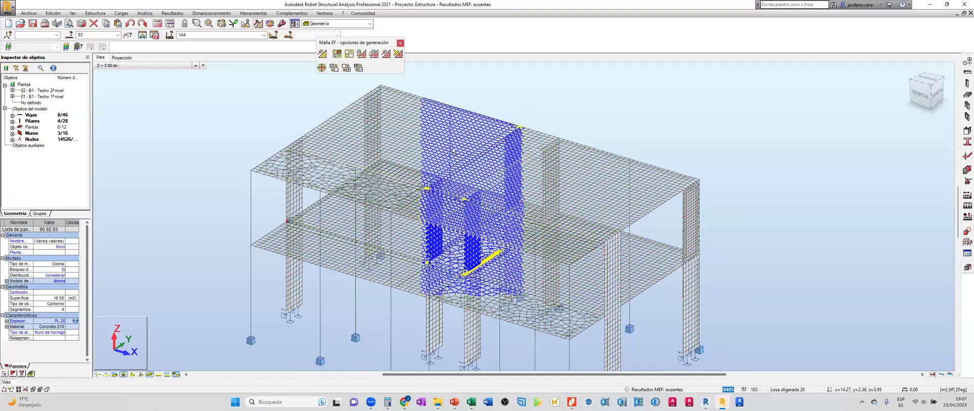
key(Escape)
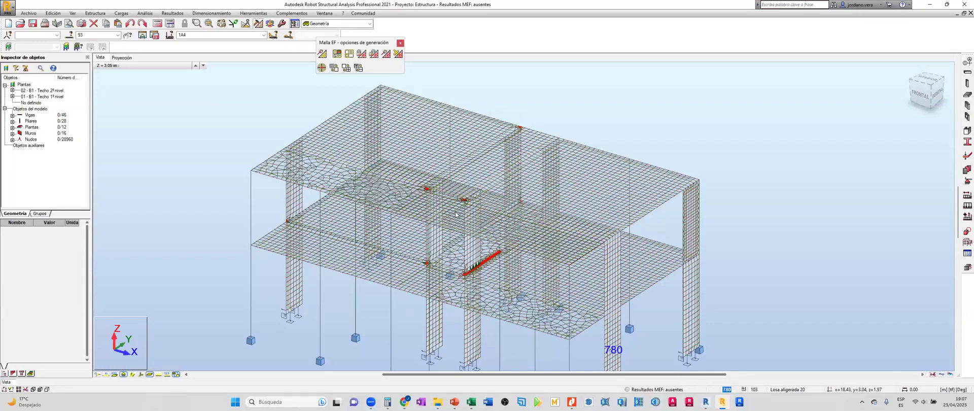
Switch to Revit and check the first-level central analytical wall by selecting it in the Modelo analítico view.
key(alt+Tab)
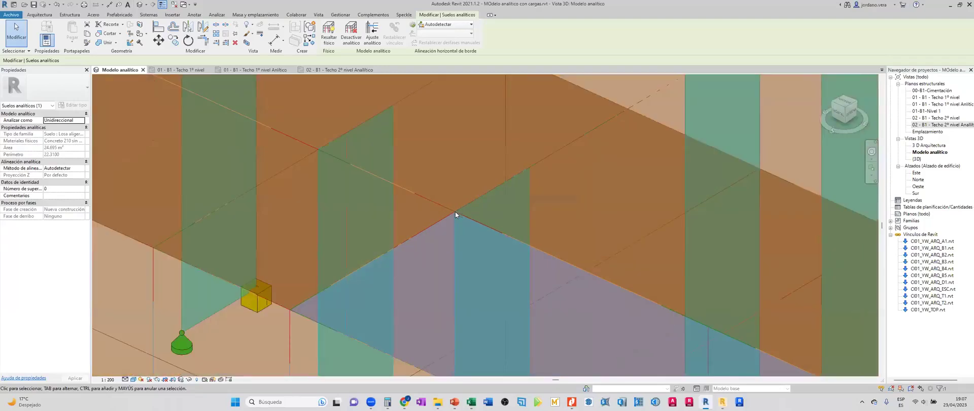
scroll(461, 321, down, 5)
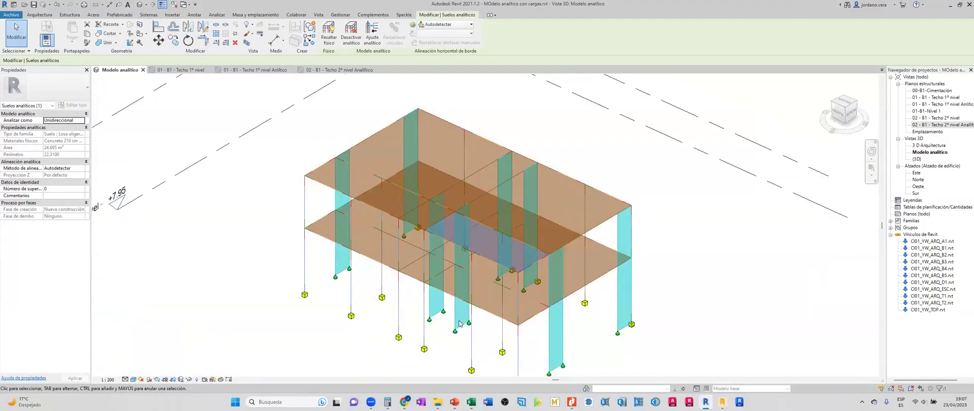
click(459, 328)
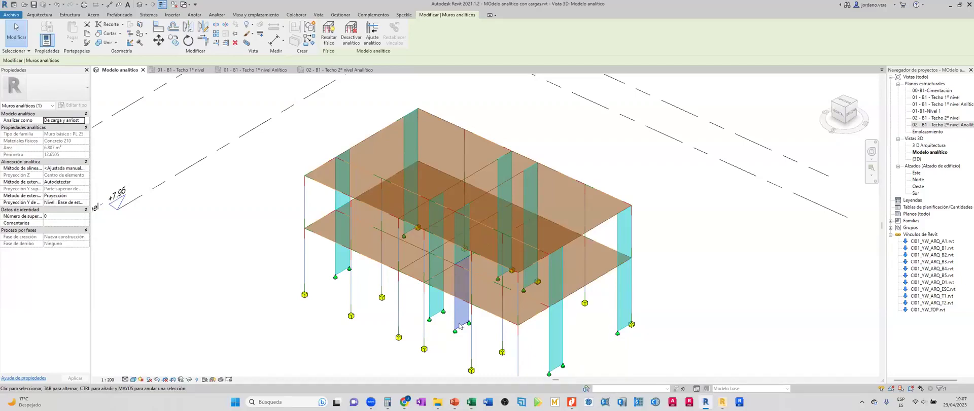
scroll(399, 215, up, 5)
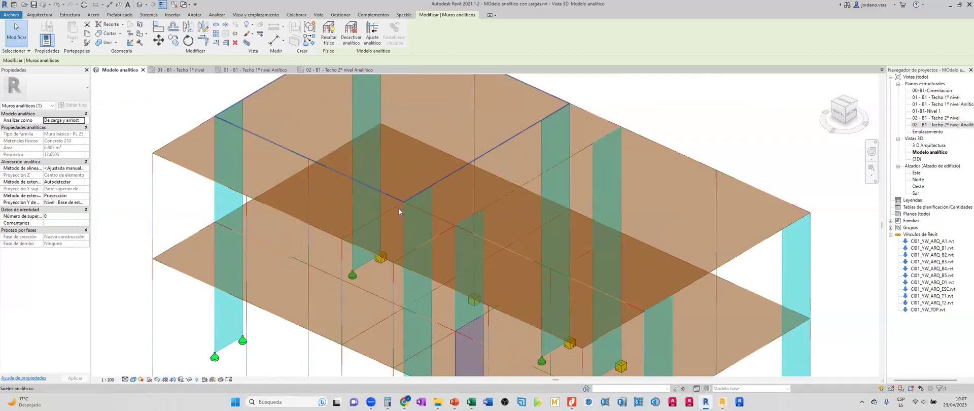
middle_drag(387, 288, 443, 287)
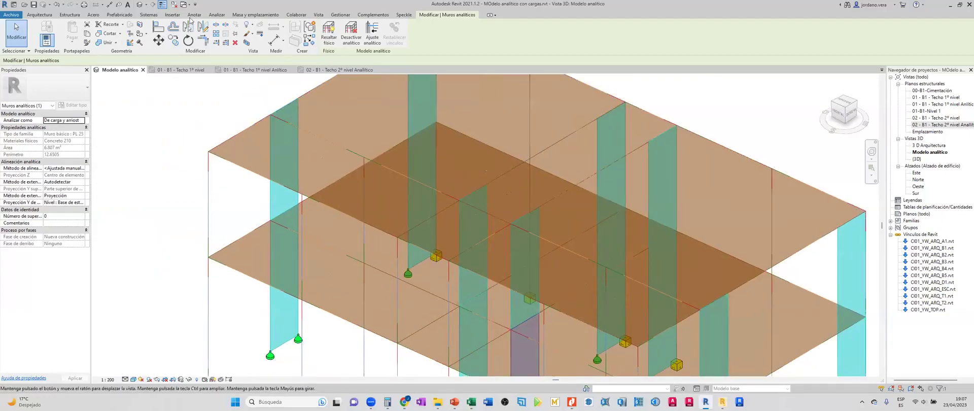
Turn off the thin-line display and check the analytical columns at the upper-level wall ends by selecting them.
click(163, 4)
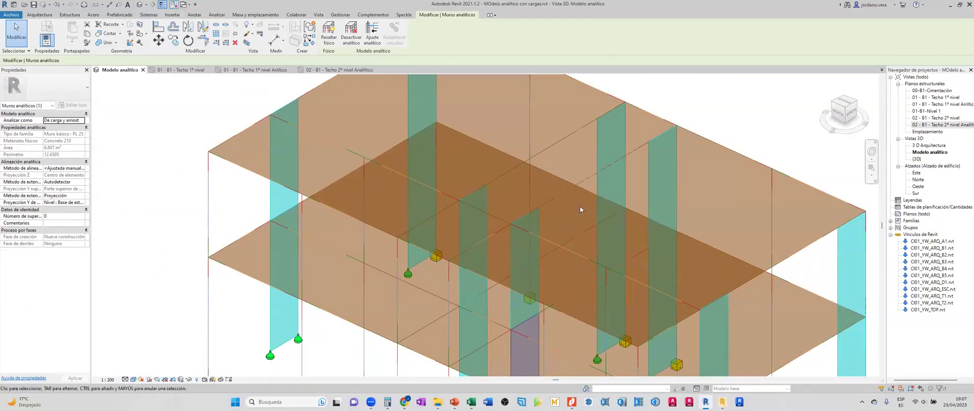
click(513, 184)
scroll(509, 184, up, 2)
scroll(512, 182, up, 3)
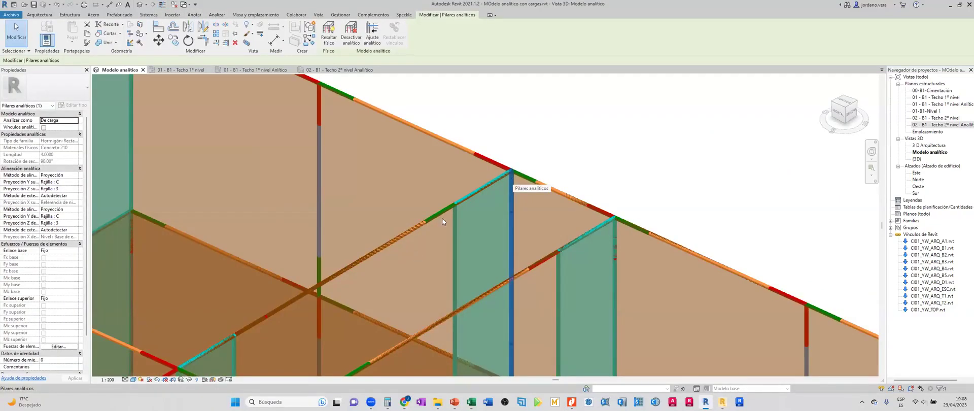
scroll(444, 192, down, 2)
middle_drag(322, 123, 366, 183)
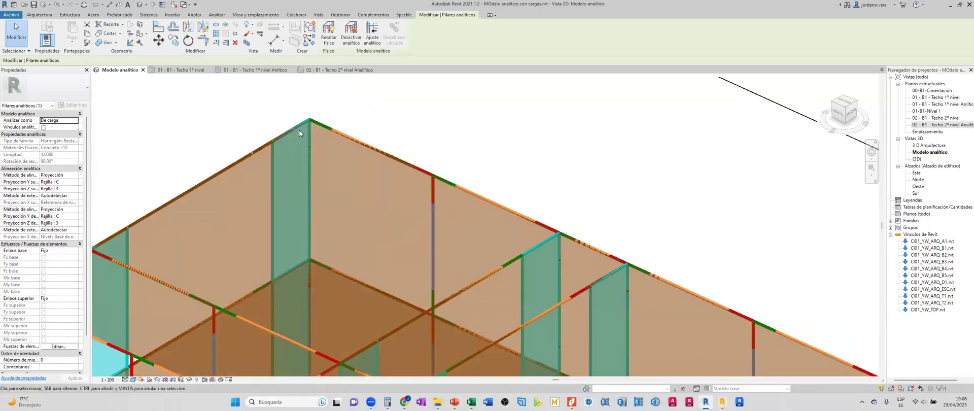
scroll(315, 134, up, 1)
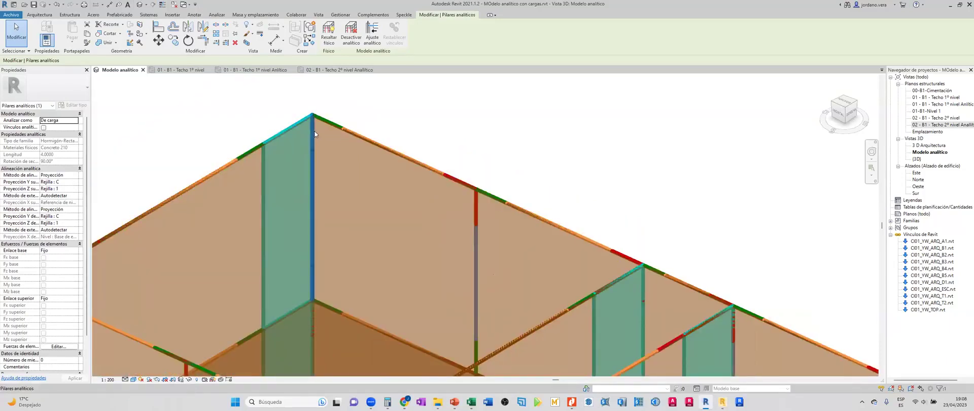
click(311, 146)
scroll(392, 208, down, 2)
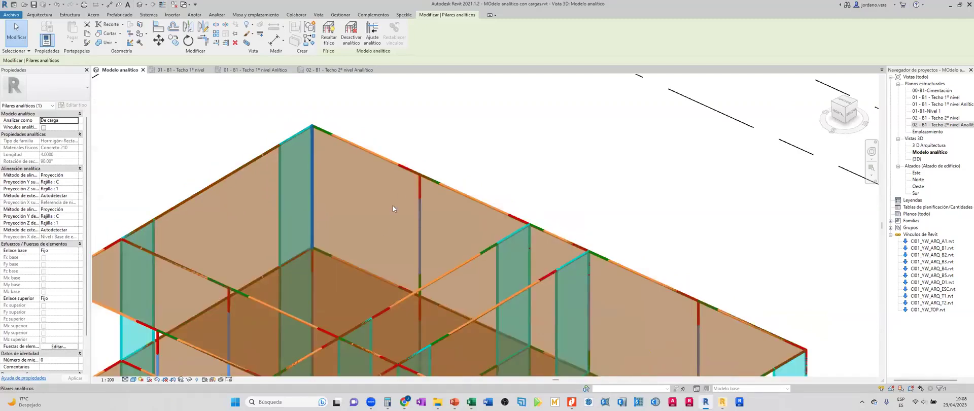
scroll(253, 161, down, 3)
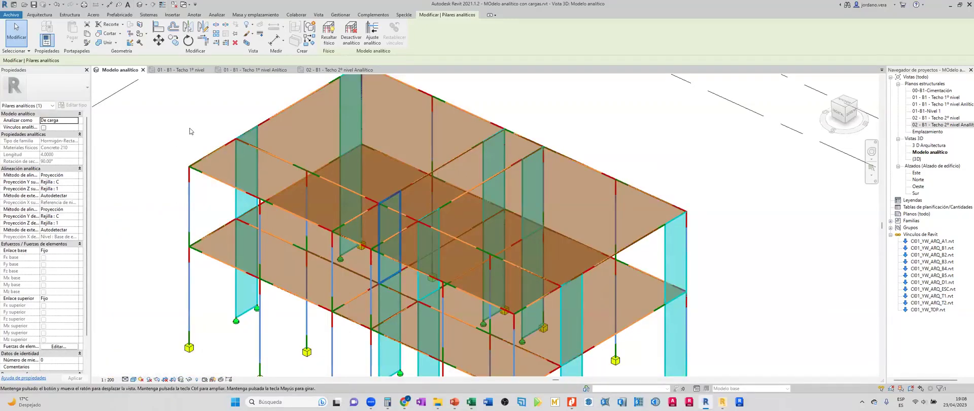
Select the upper-level analytical wall at the outer edge, then the adjoining large solid slab, to compare their corner.
scroll(190, 131, up, 2)
click(189, 131)
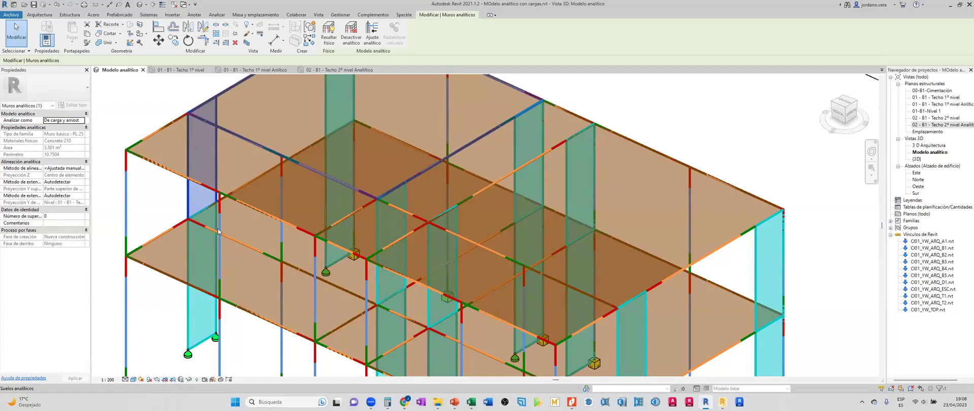
scroll(220, 225, up, 3)
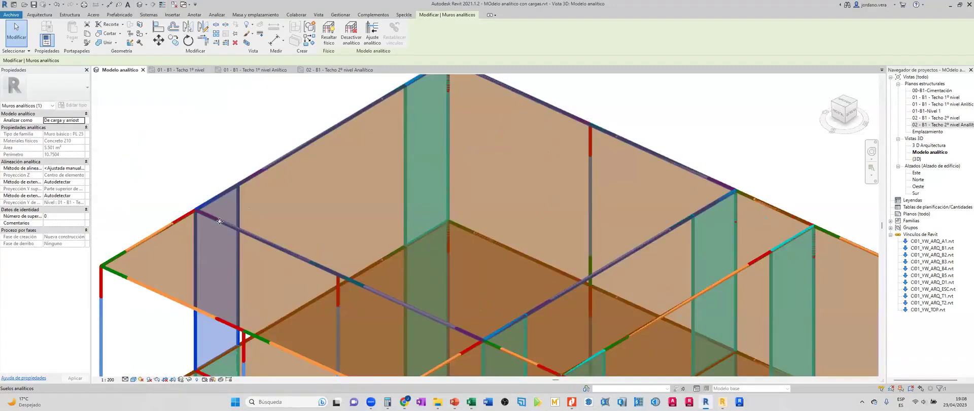
click(220, 253)
middle_drag(236, 260, 232, 230)
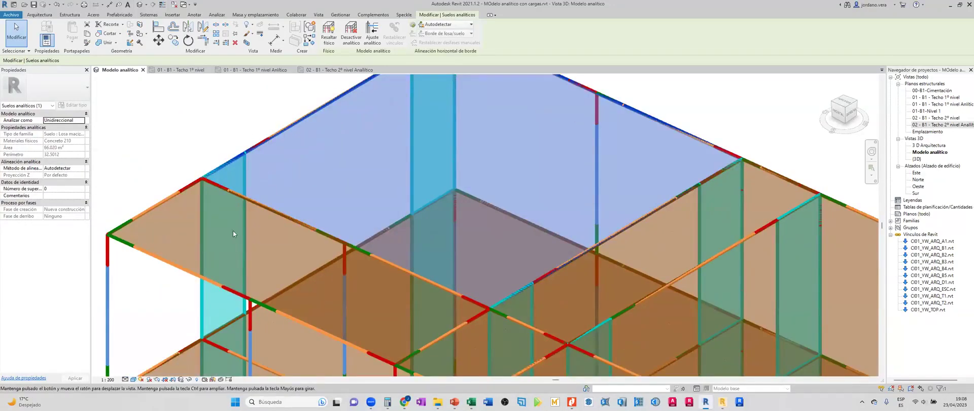
Examine the beams and floors beside that wall and select the narrow ribbed slab on the upper level.
middle_drag(244, 184, 302, 269)
middle_drag(302, 258, 302, 260)
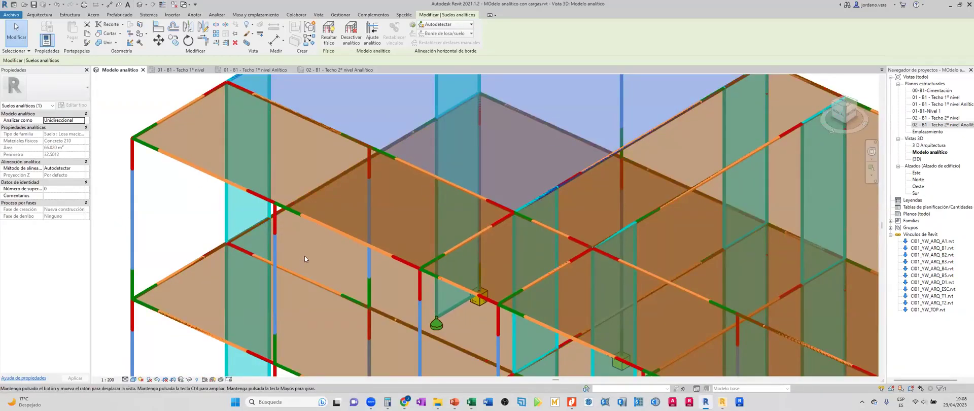
shift+middle_drag(341, 254, 360, 229)
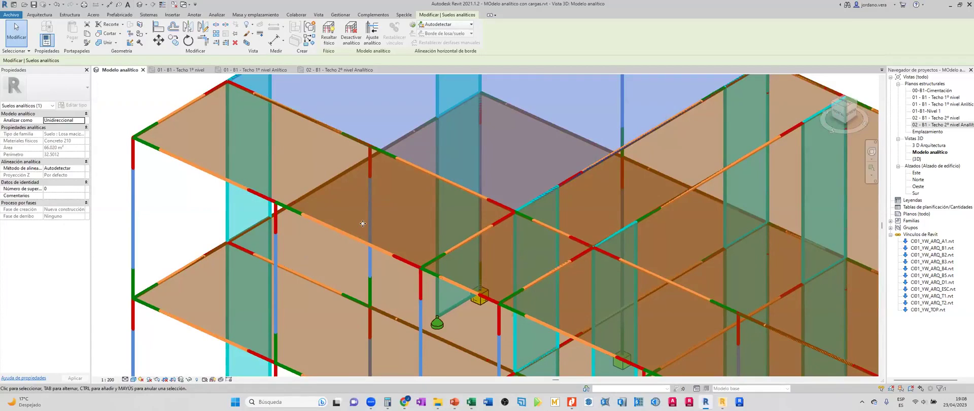
scroll(362, 223, down, 5)
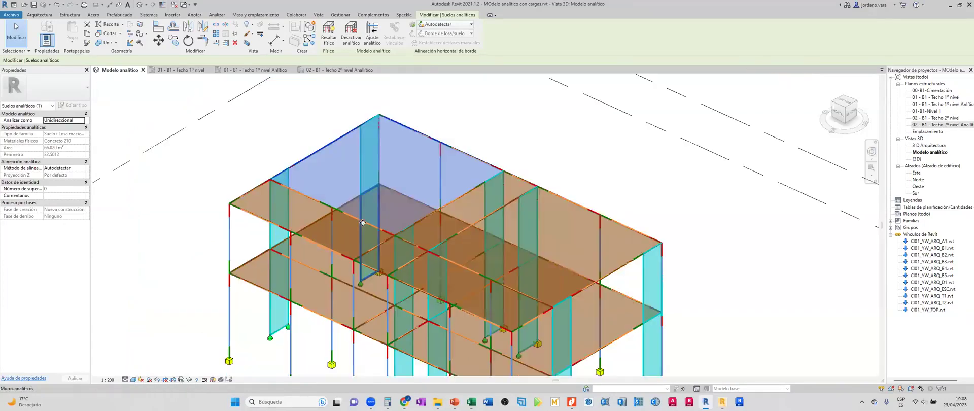
click(253, 189)
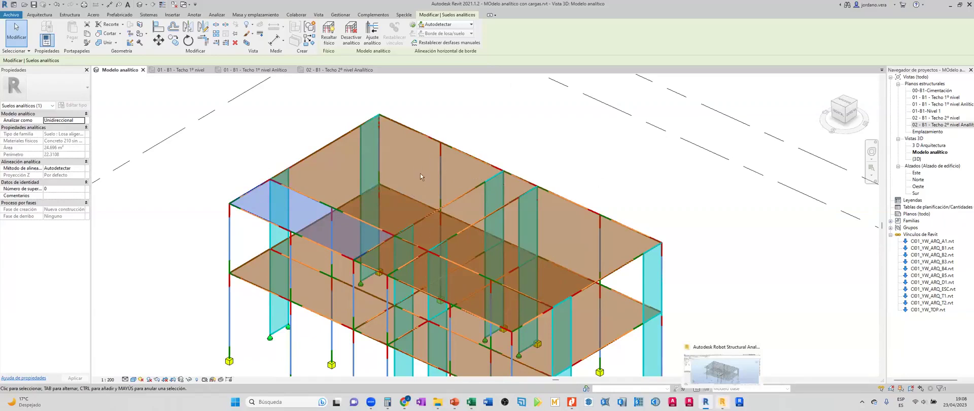
Consult the mesh in Robot, return to Revit and select the complete analytical model.
key(alt+Tab)
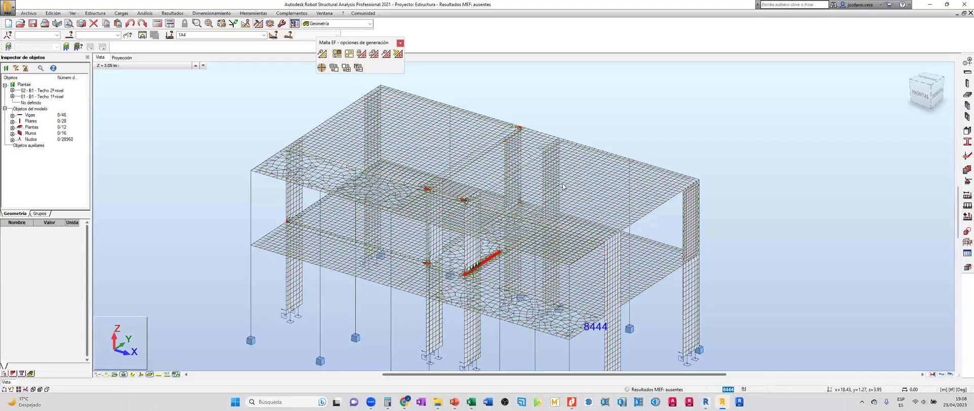
key(alt+Tab)
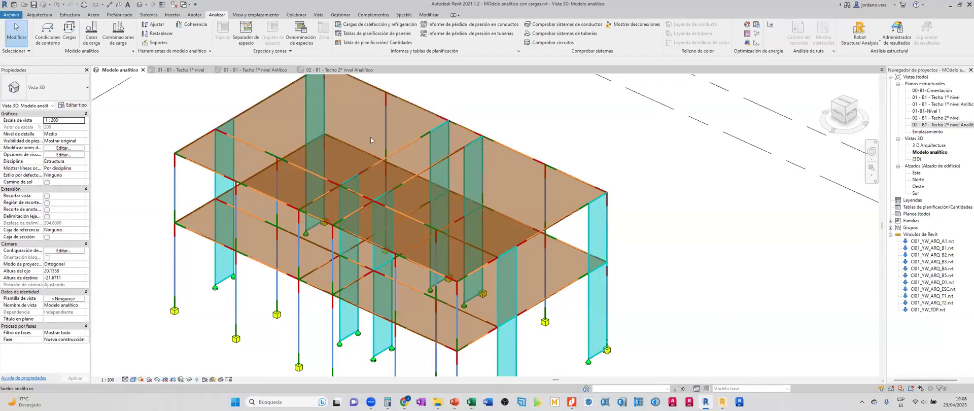
scroll(693, 280, down, 2)
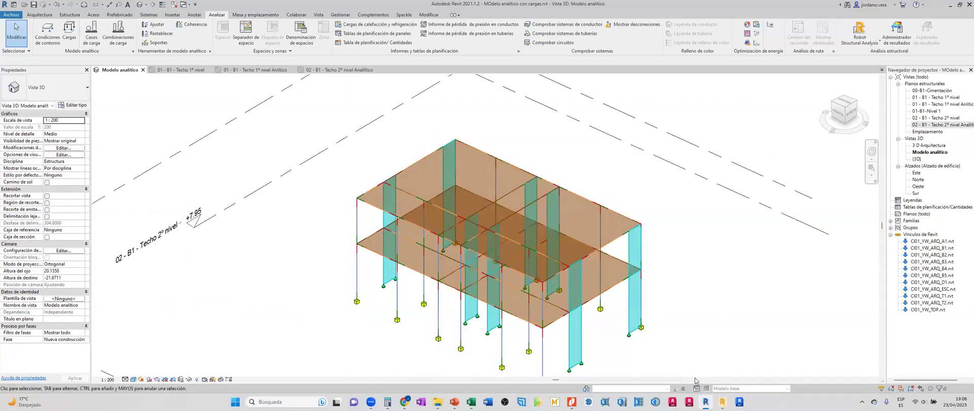
click(612, 229)
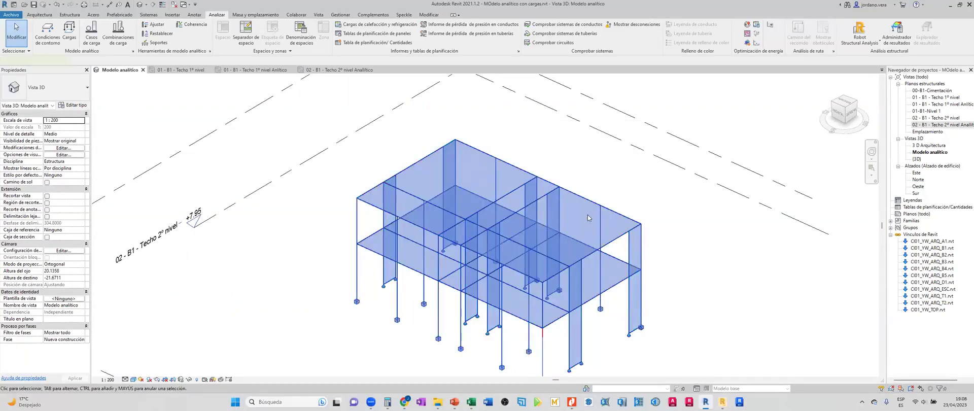
Switch to Robot, clear the selection and examine the mesh of the slabs around the central walls.
click(672, 358)
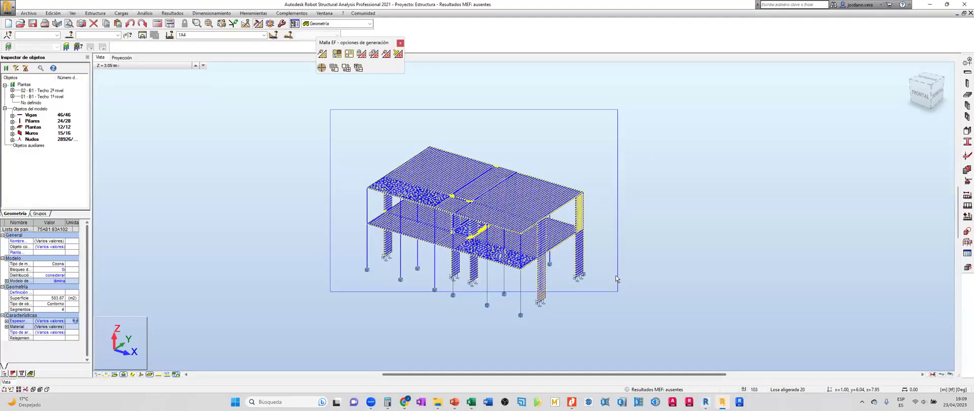
key(Escape)
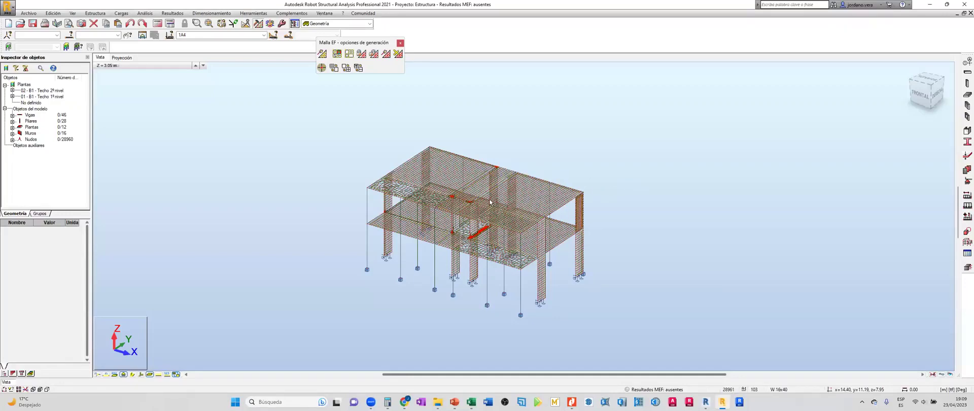
scroll(490, 202, up, 2)
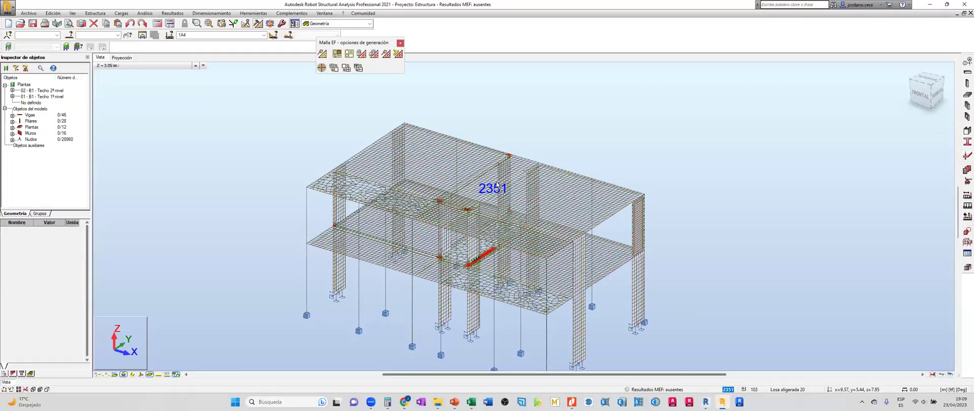
scroll(497, 184, up, 3)
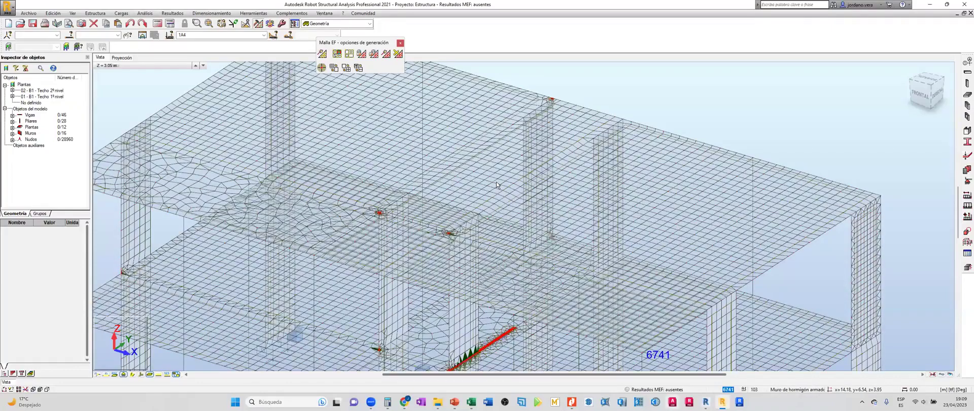
Switch back to Revit and select the large upper-level solid slab to check its corner at the central wall.
key(alt+Tab)
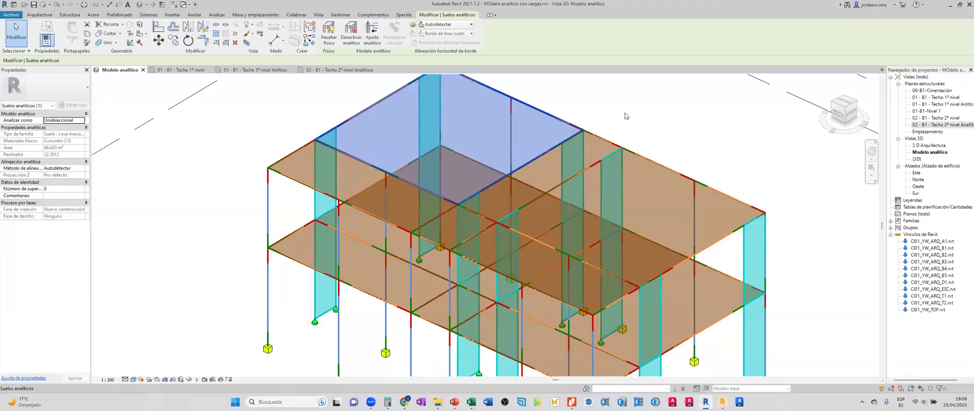
click(566, 133)
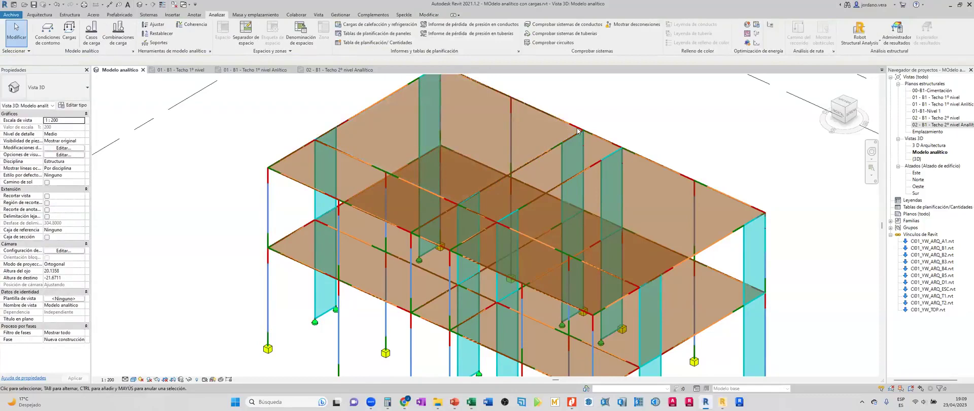
click(578, 131)
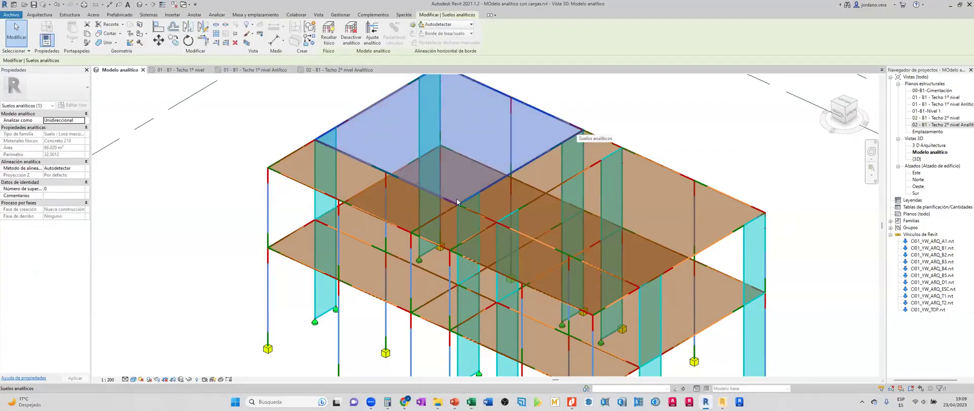
scroll(457, 215, up, 2)
scroll(459, 215, up, 3)
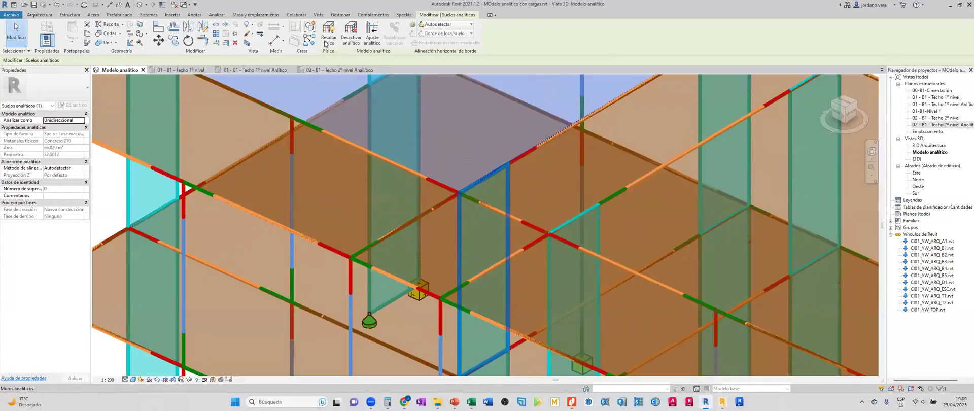
Display the model with thin lines and inspect the point where the slab corner, beams and central wall meet.
click(162, 4)
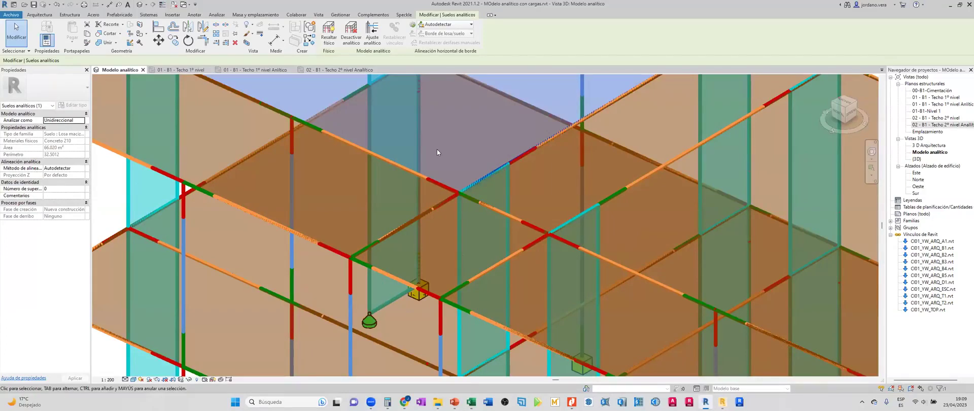
click(449, 203)
scroll(453, 197, up, 5)
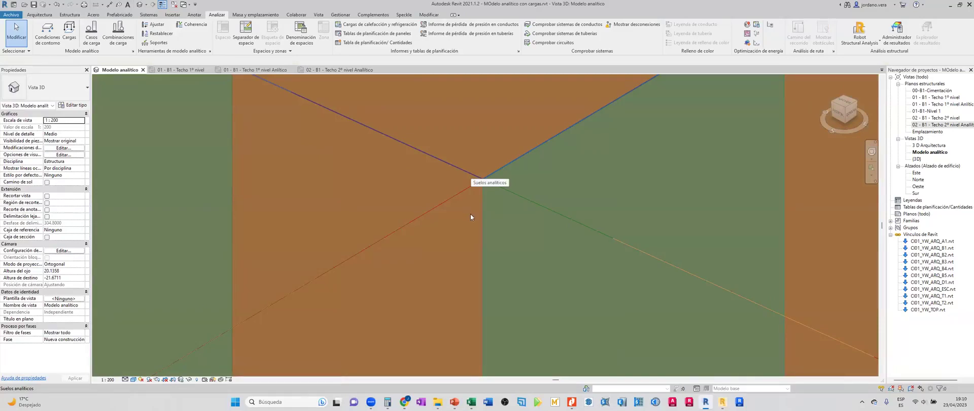
scroll(471, 214, down, 5)
scroll(471, 214, down, 5)
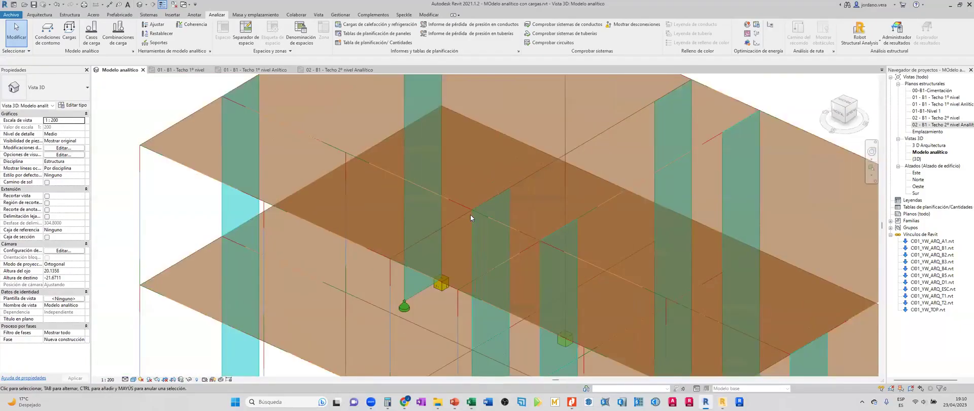
middle_drag(419, 268, 407, 245)
click(406, 246)
click(417, 259)
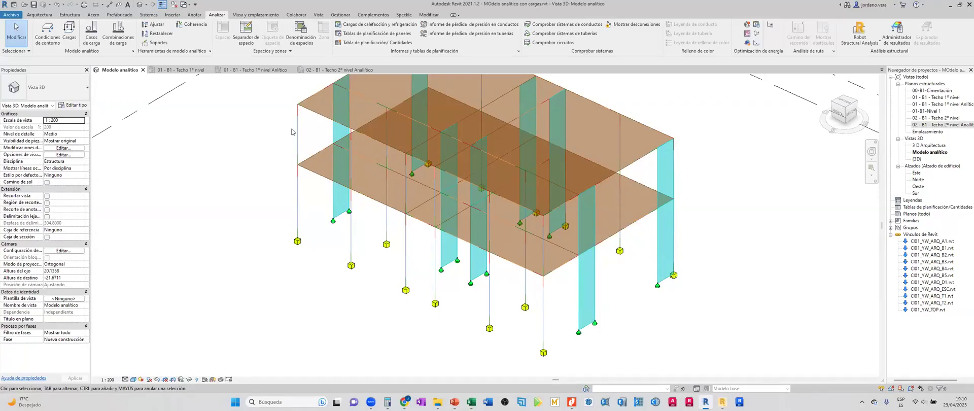
middle_drag(273, 236, 274, 268)
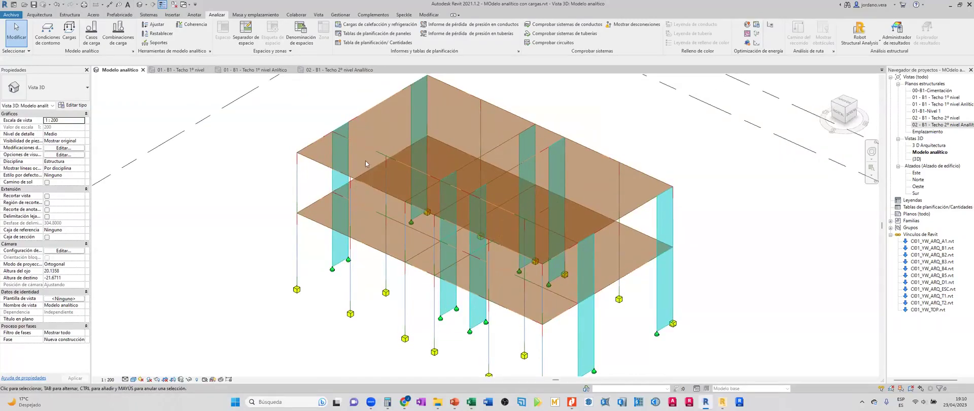
Inspect the analytical slabs of both levels, select the lower-level slab panel beside the central walls, and clear the selection.
scroll(430, 167, up, 2)
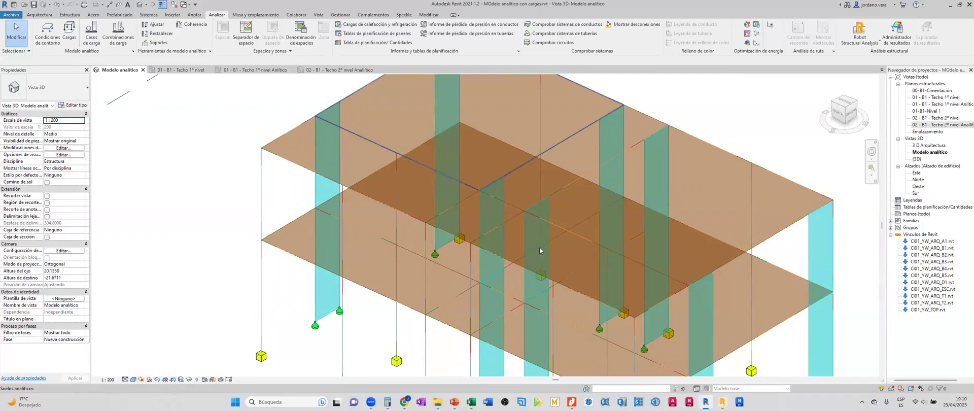
middle_drag(461, 237, 290, 204)
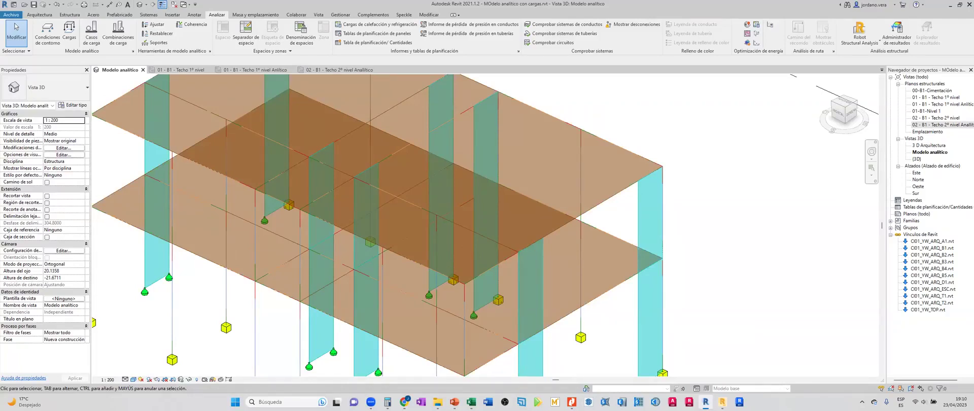
scroll(242, 163, down, 3)
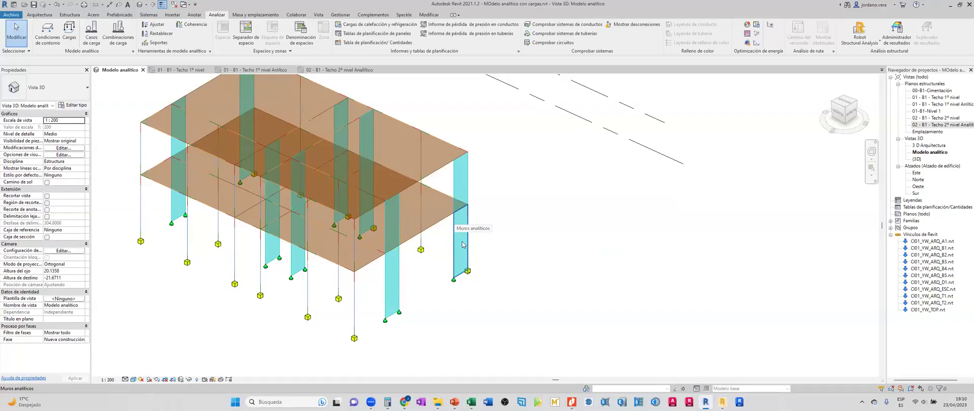
click(370, 211)
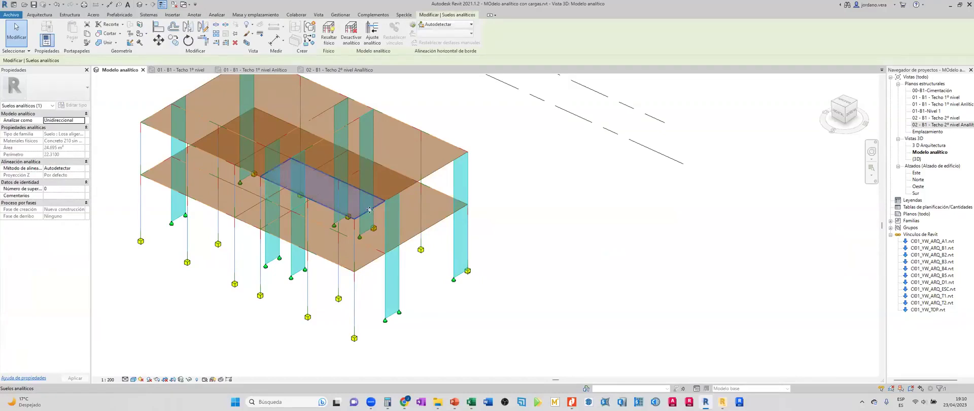
click(674, 301)
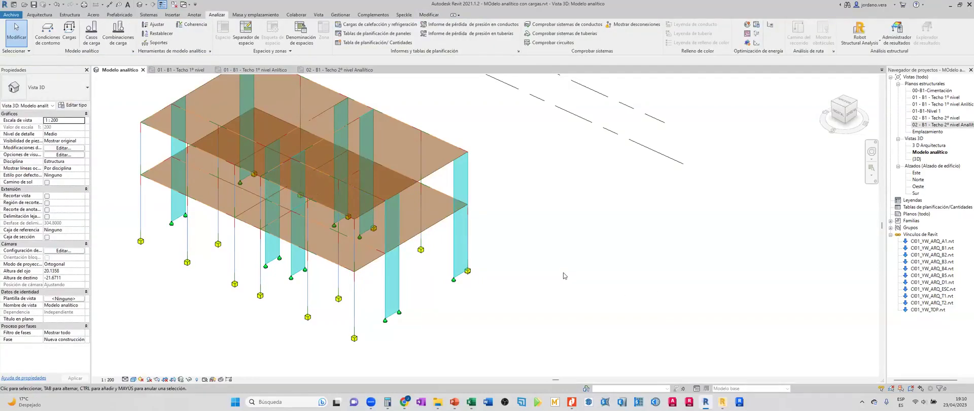
Select the complete analytical model in Revit and switch to Robot to view the whole meshed structure.
middle_drag(337, 170, 390, 245)
scroll(188, 132, down, 1)
drag(160, 107, 513, 358)
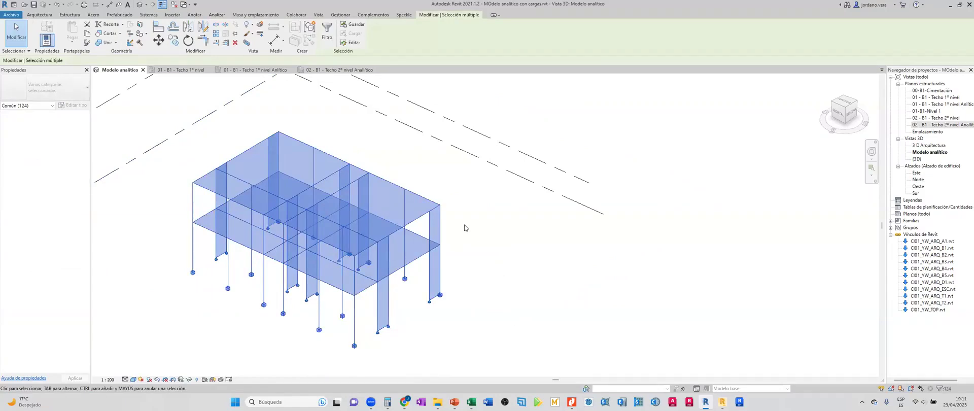
click(512, 311)
drag(161, 95, 526, 358)
click(495, 342)
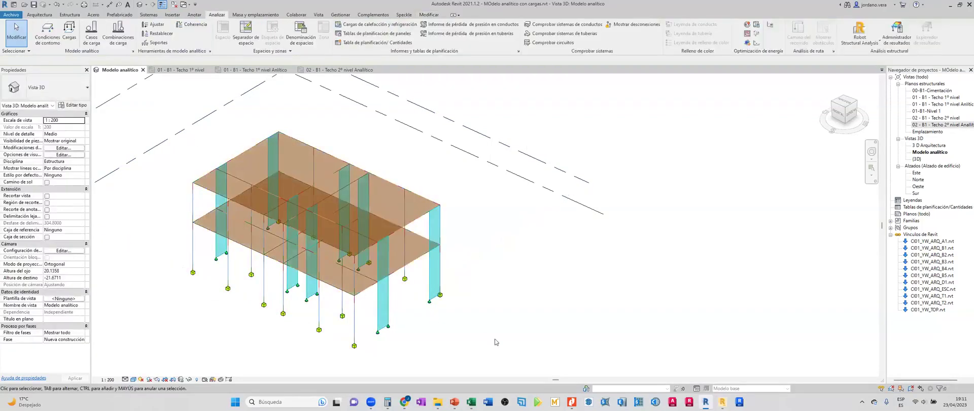
drag(164, 102, 512, 356)
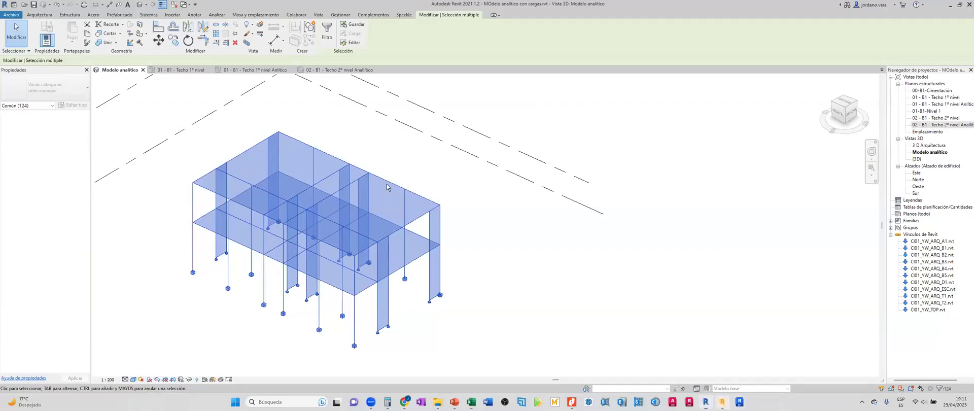
key(alt+Tab)
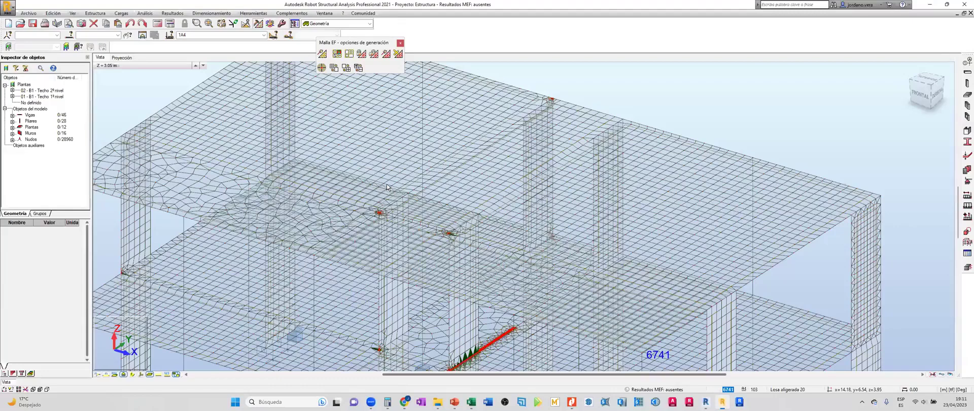
scroll(386, 187, down, 5)
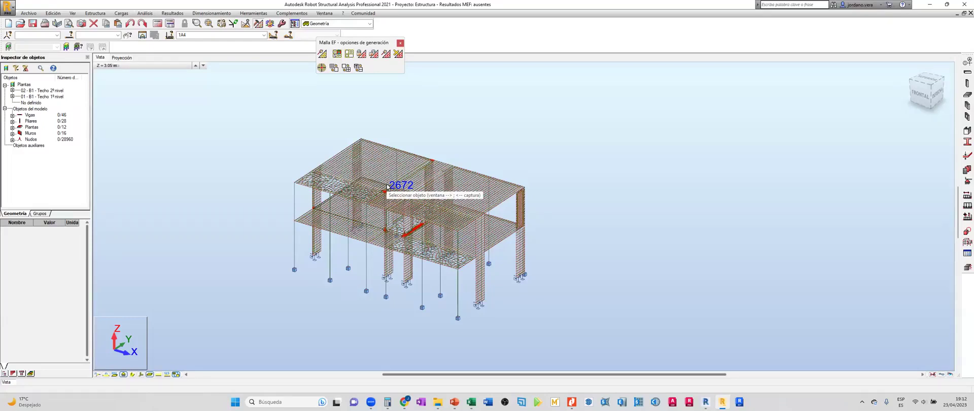
Consult the seismic data and design spectrum in the Excel workbook Controles sísmicos.xlsx, and return to the meshed model in Robot.
click(471, 402)
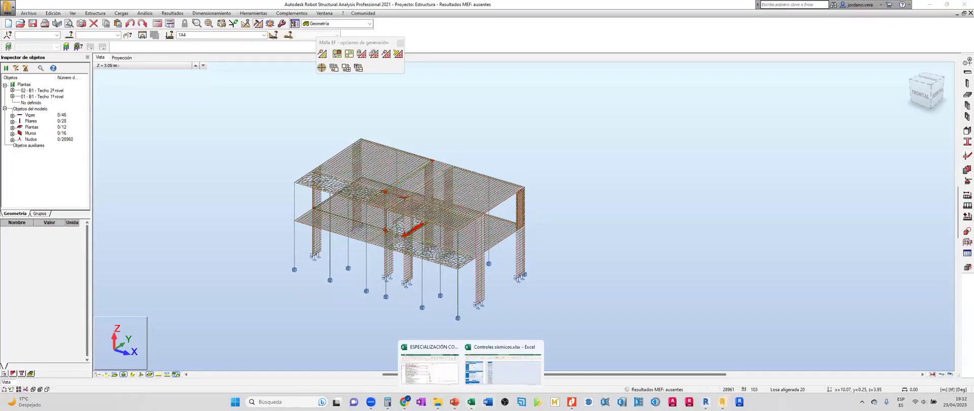
click(497, 375)
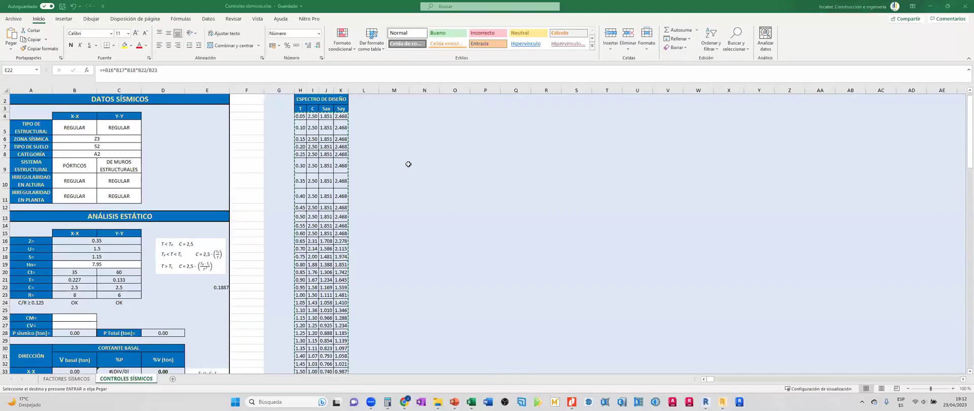
click(408, 163)
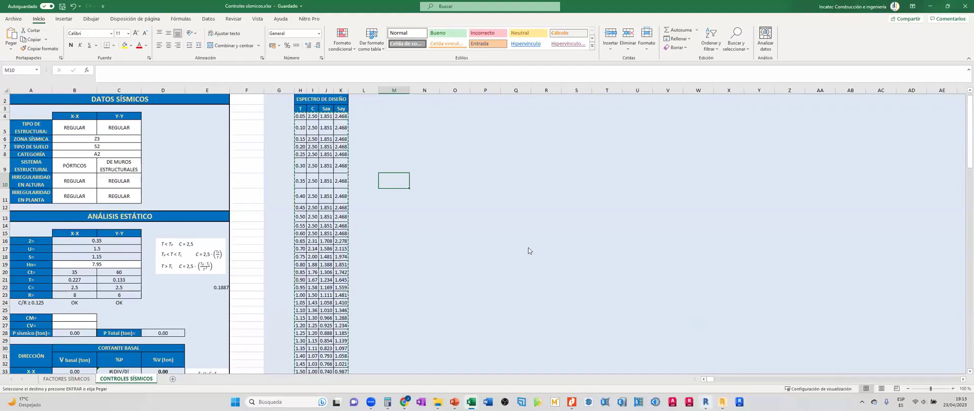
key(alt+Tab)
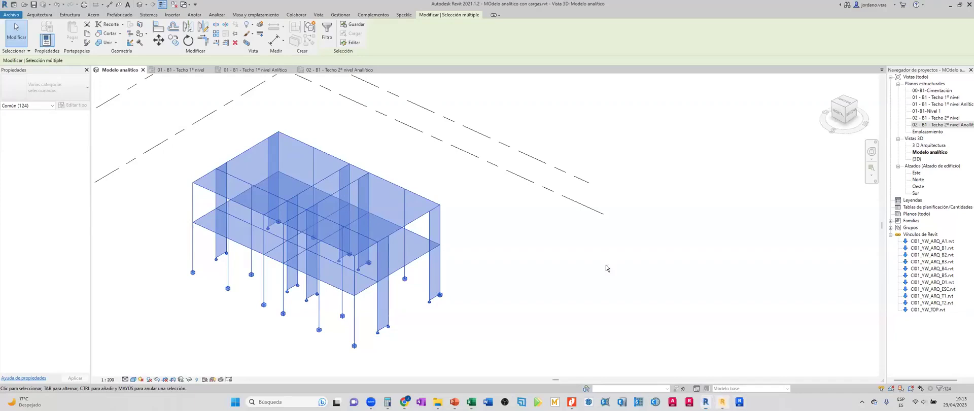
key(alt+Tab)
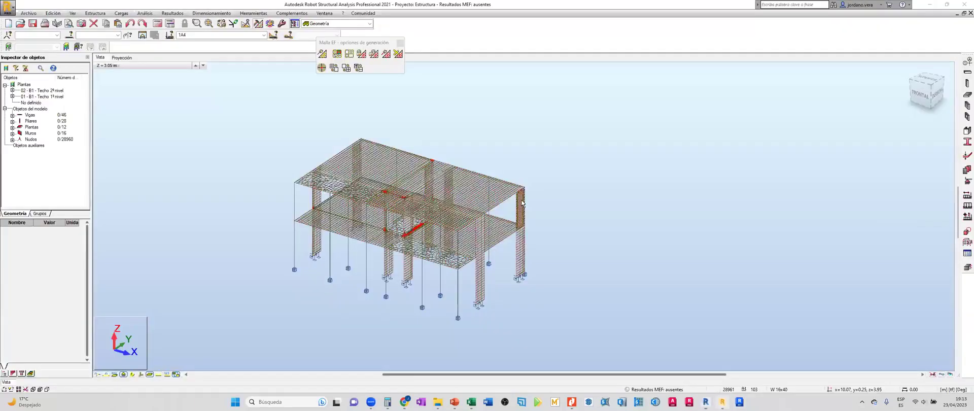